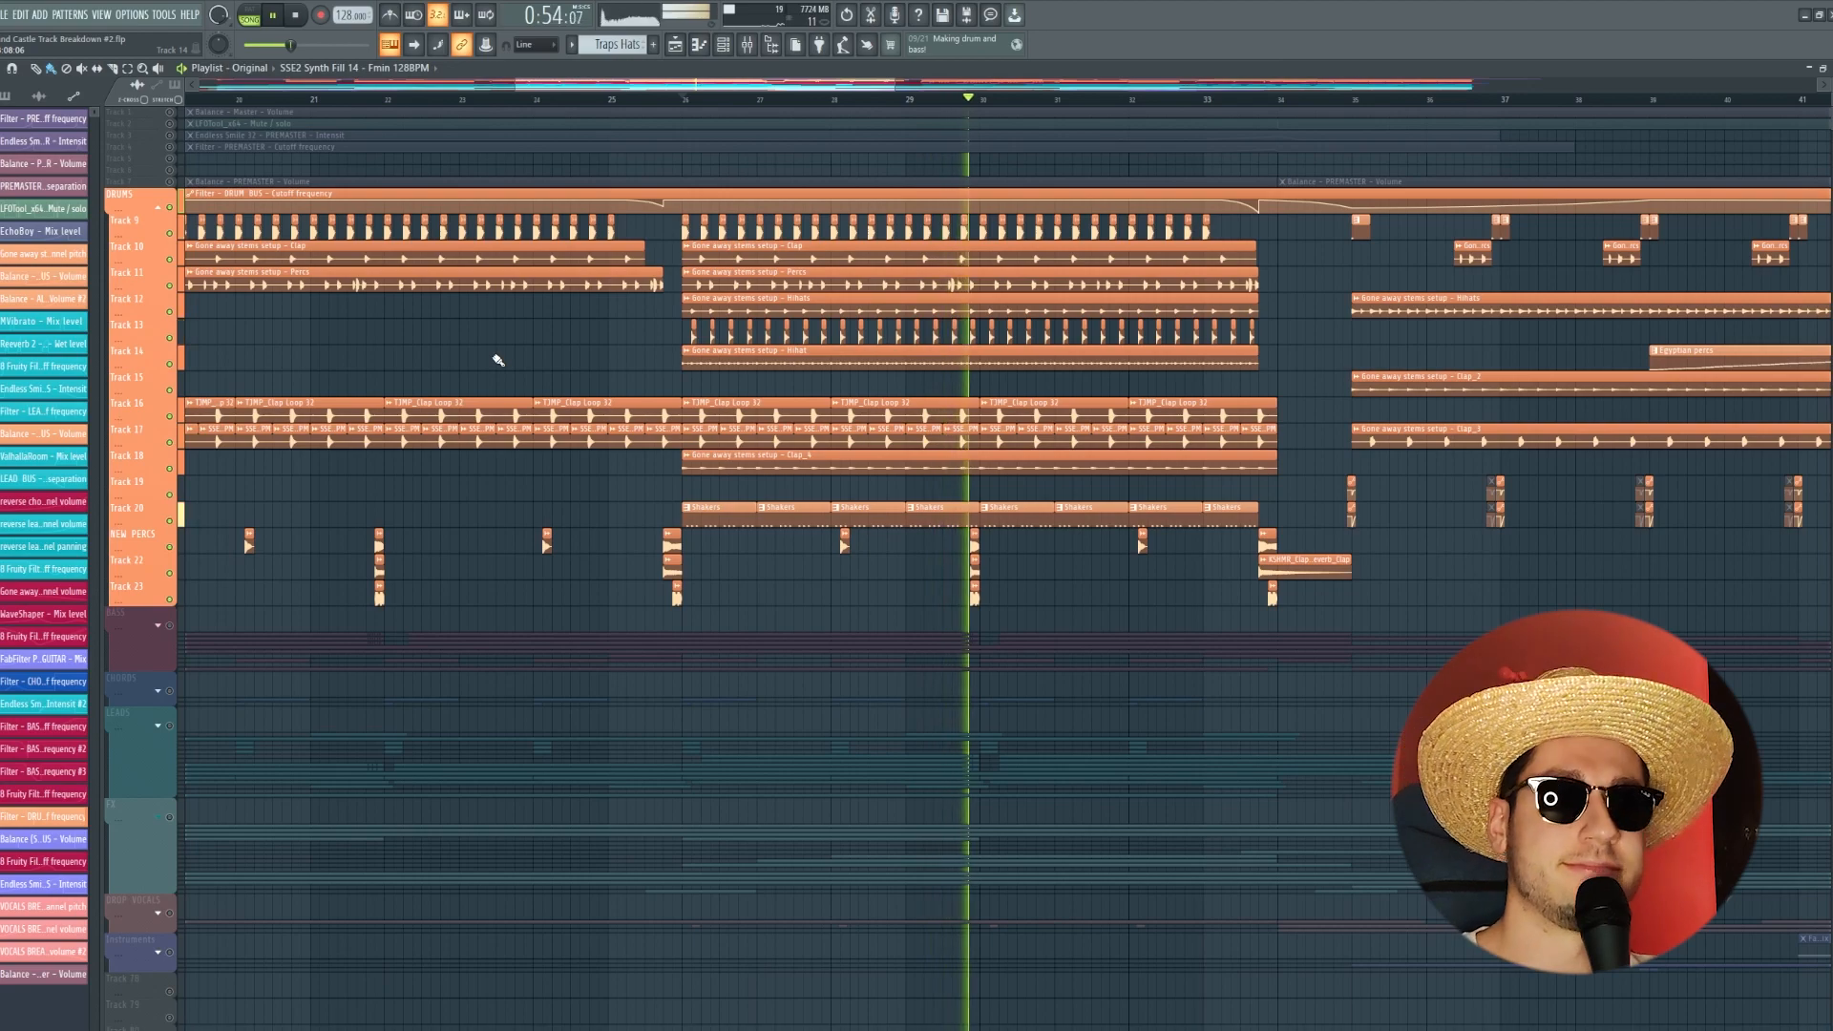
# Step: Inspect the two FabFilter Pro-Q 3 equalizers on the KICK mixer channel and bring up the DRUM BUS effects chain
pyautogui.press('space')
pyautogui.click(748, 50)
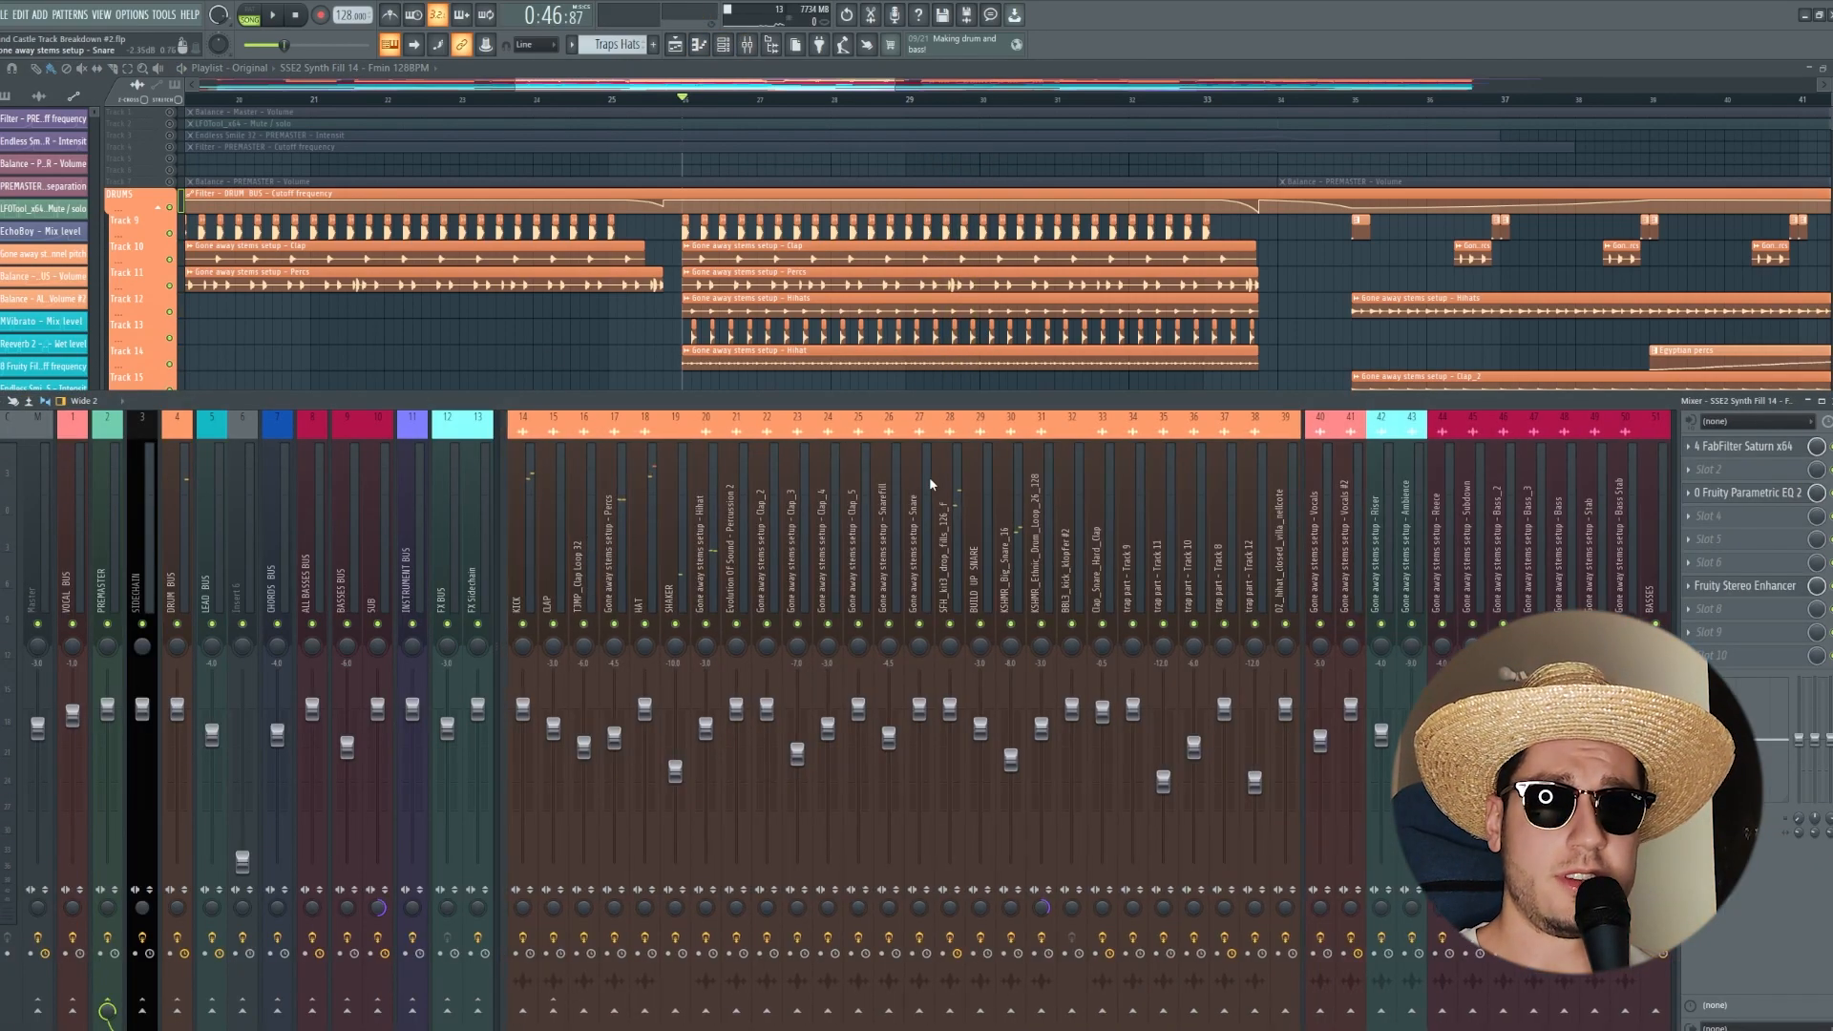
pyautogui.click(519, 556)
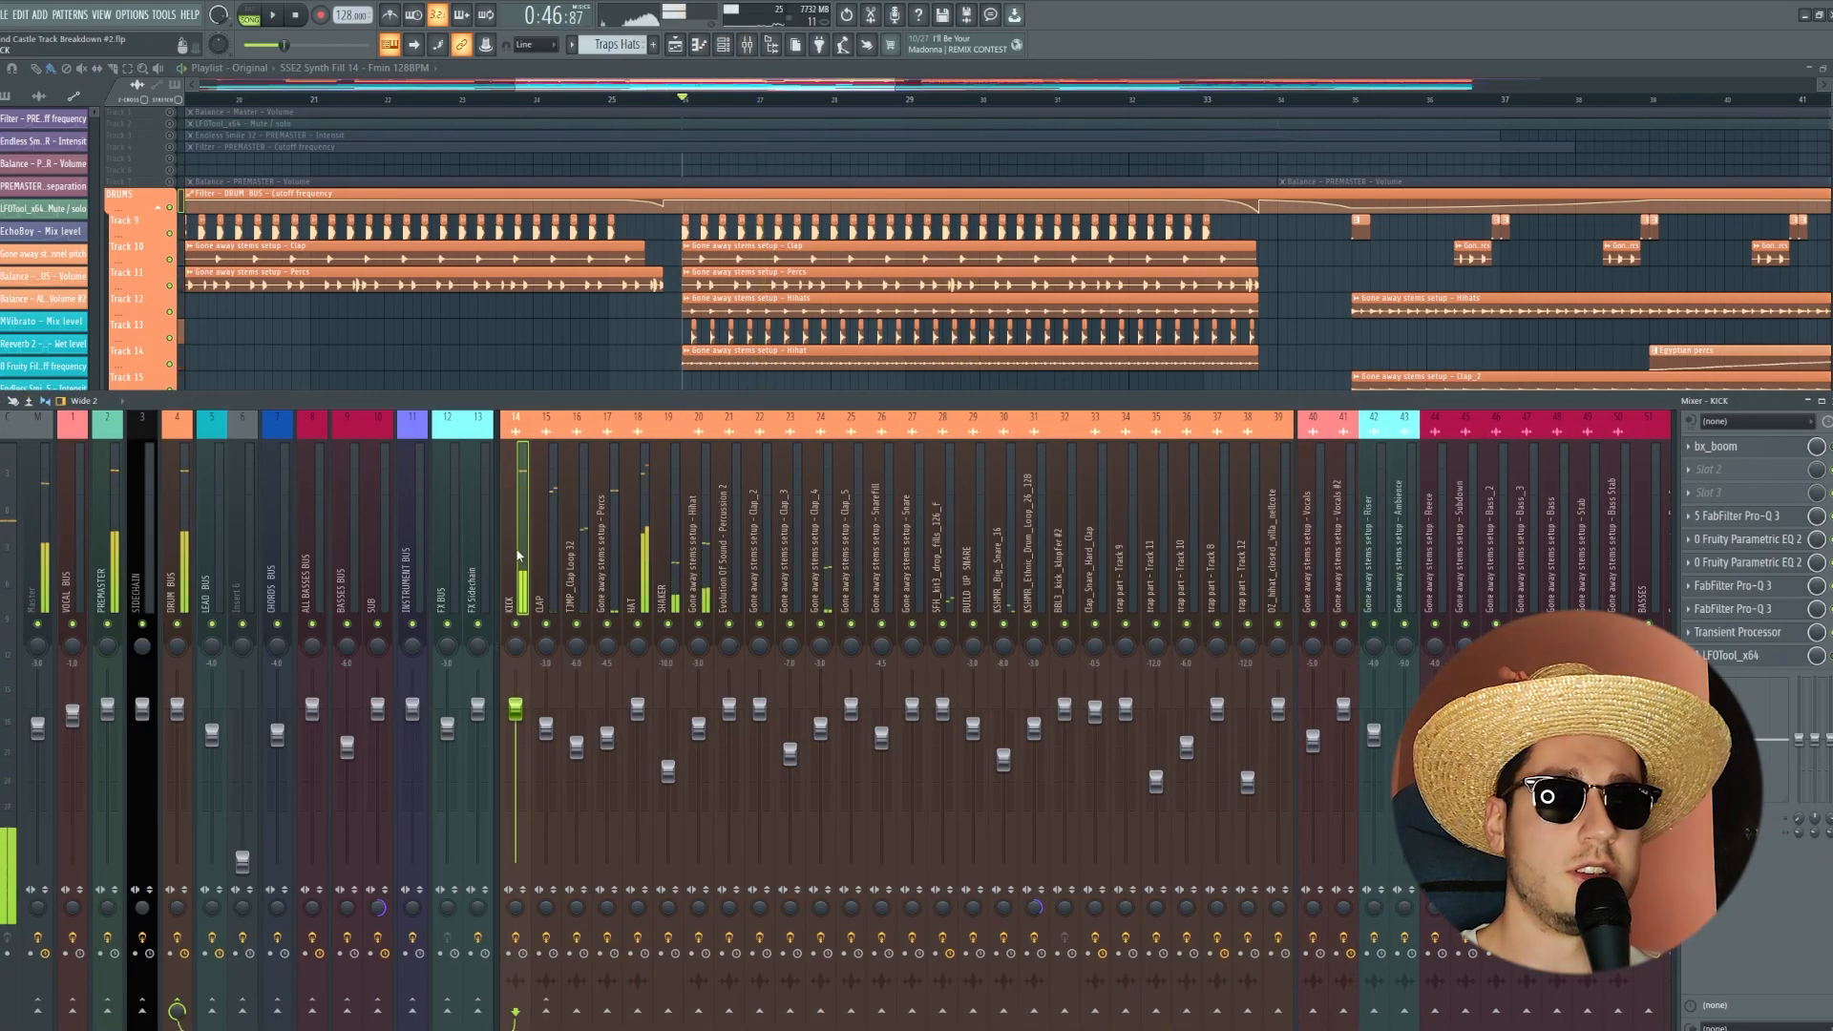
pyautogui.click(1762, 586)
pyautogui.click(1761, 586)
pyautogui.click(1761, 611)
pyautogui.click(1762, 611)
pyautogui.click(187, 551)
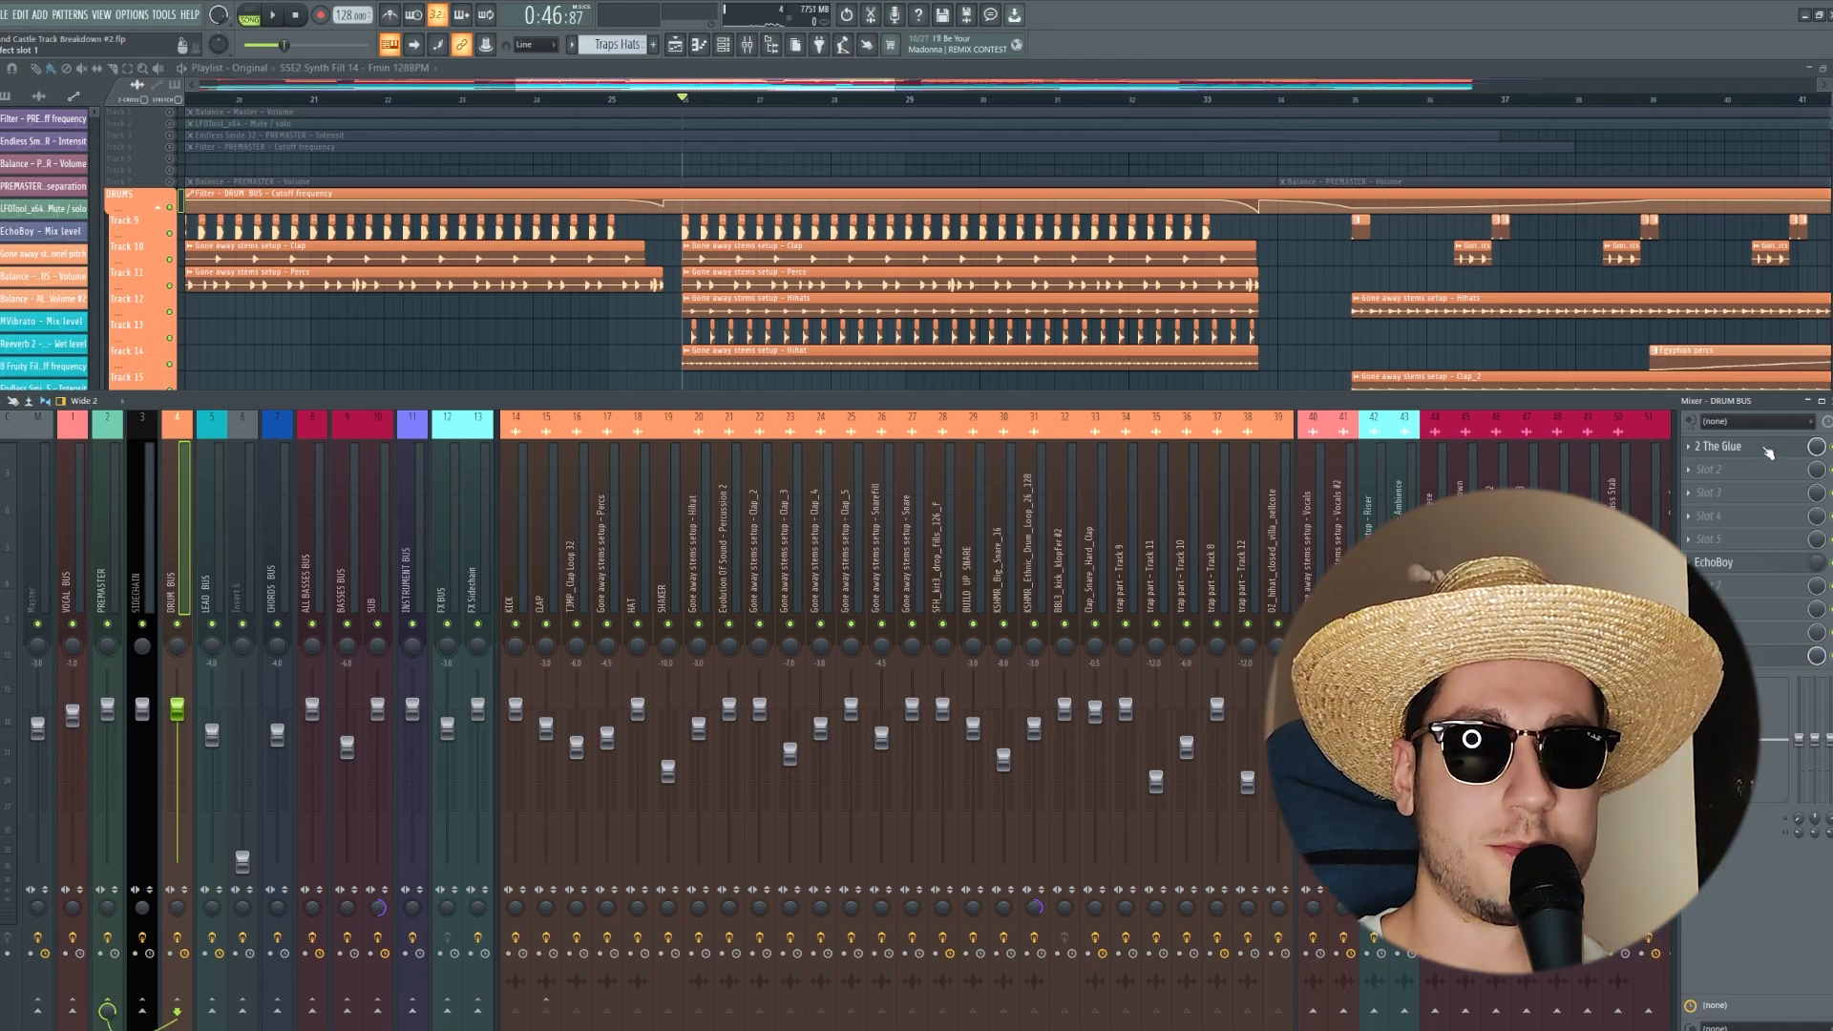
# Step: Unsolo and collapse the DRUMS group in the playlist, expand and solo the BASS group, and play it
pyautogui.press('F9')
pyautogui.hscroll(-3, 1442, 382)
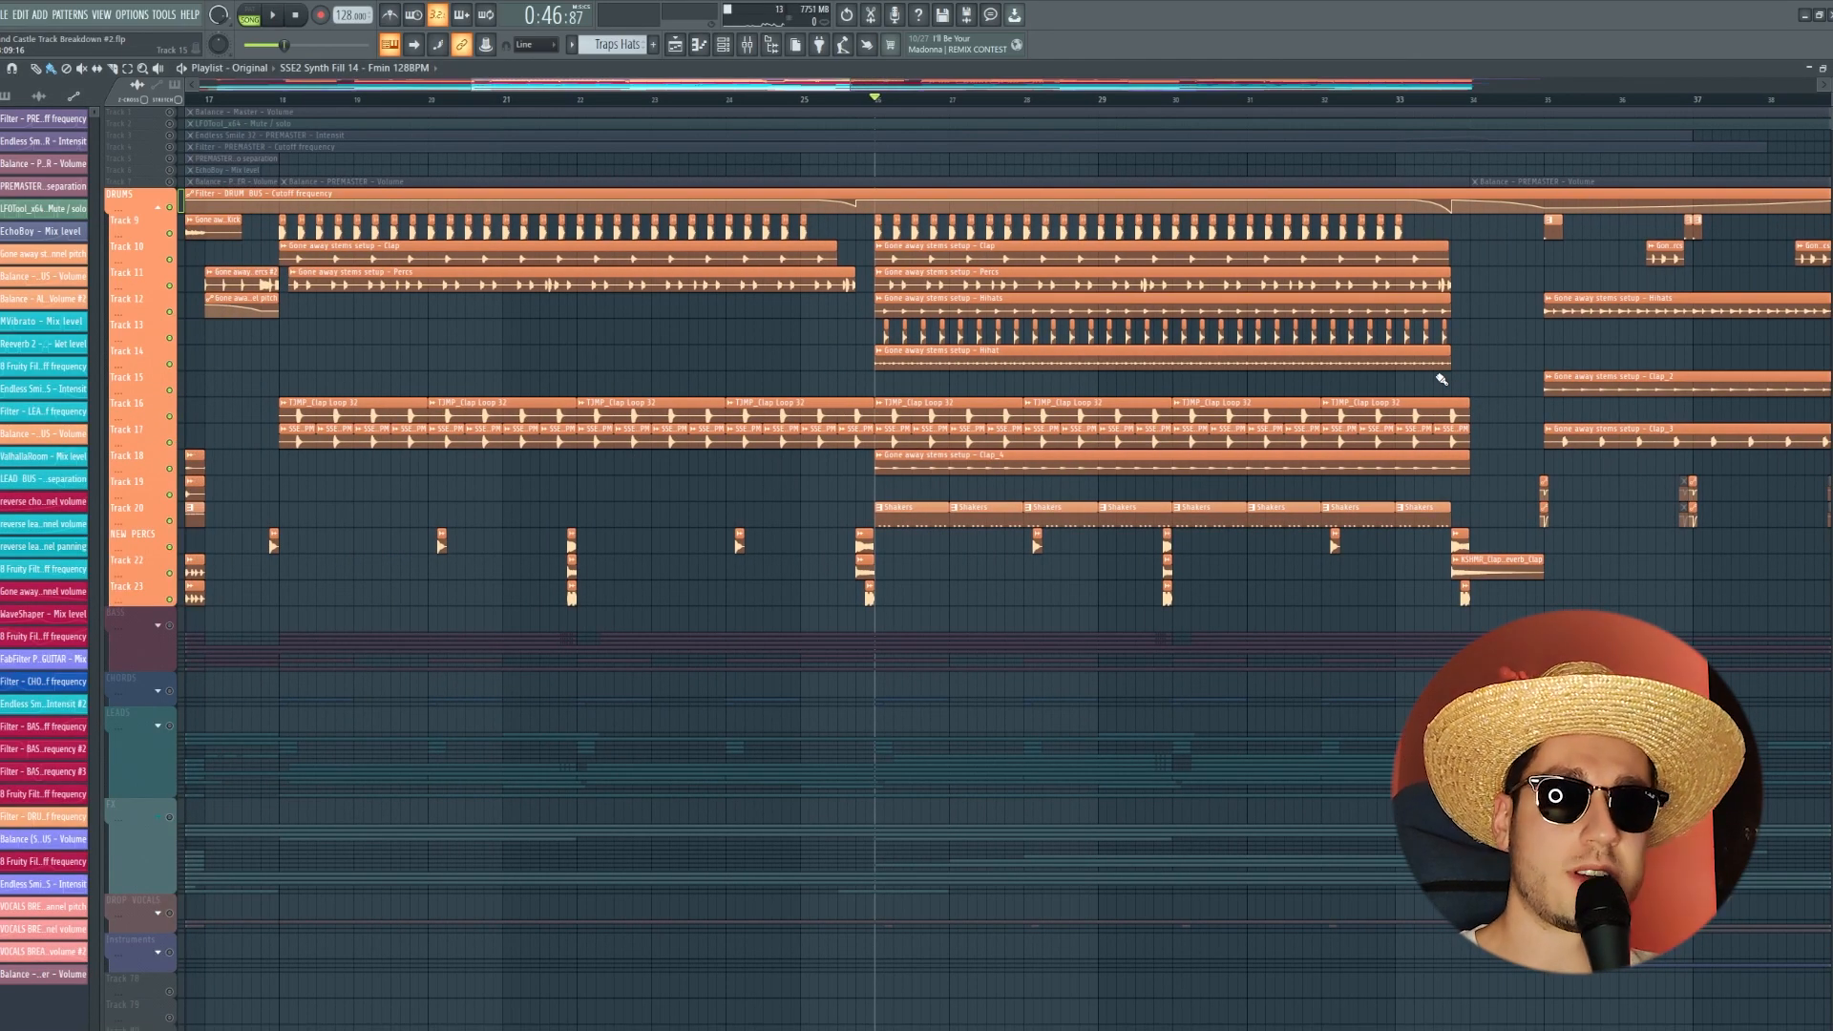
pyautogui.click(172, 207)
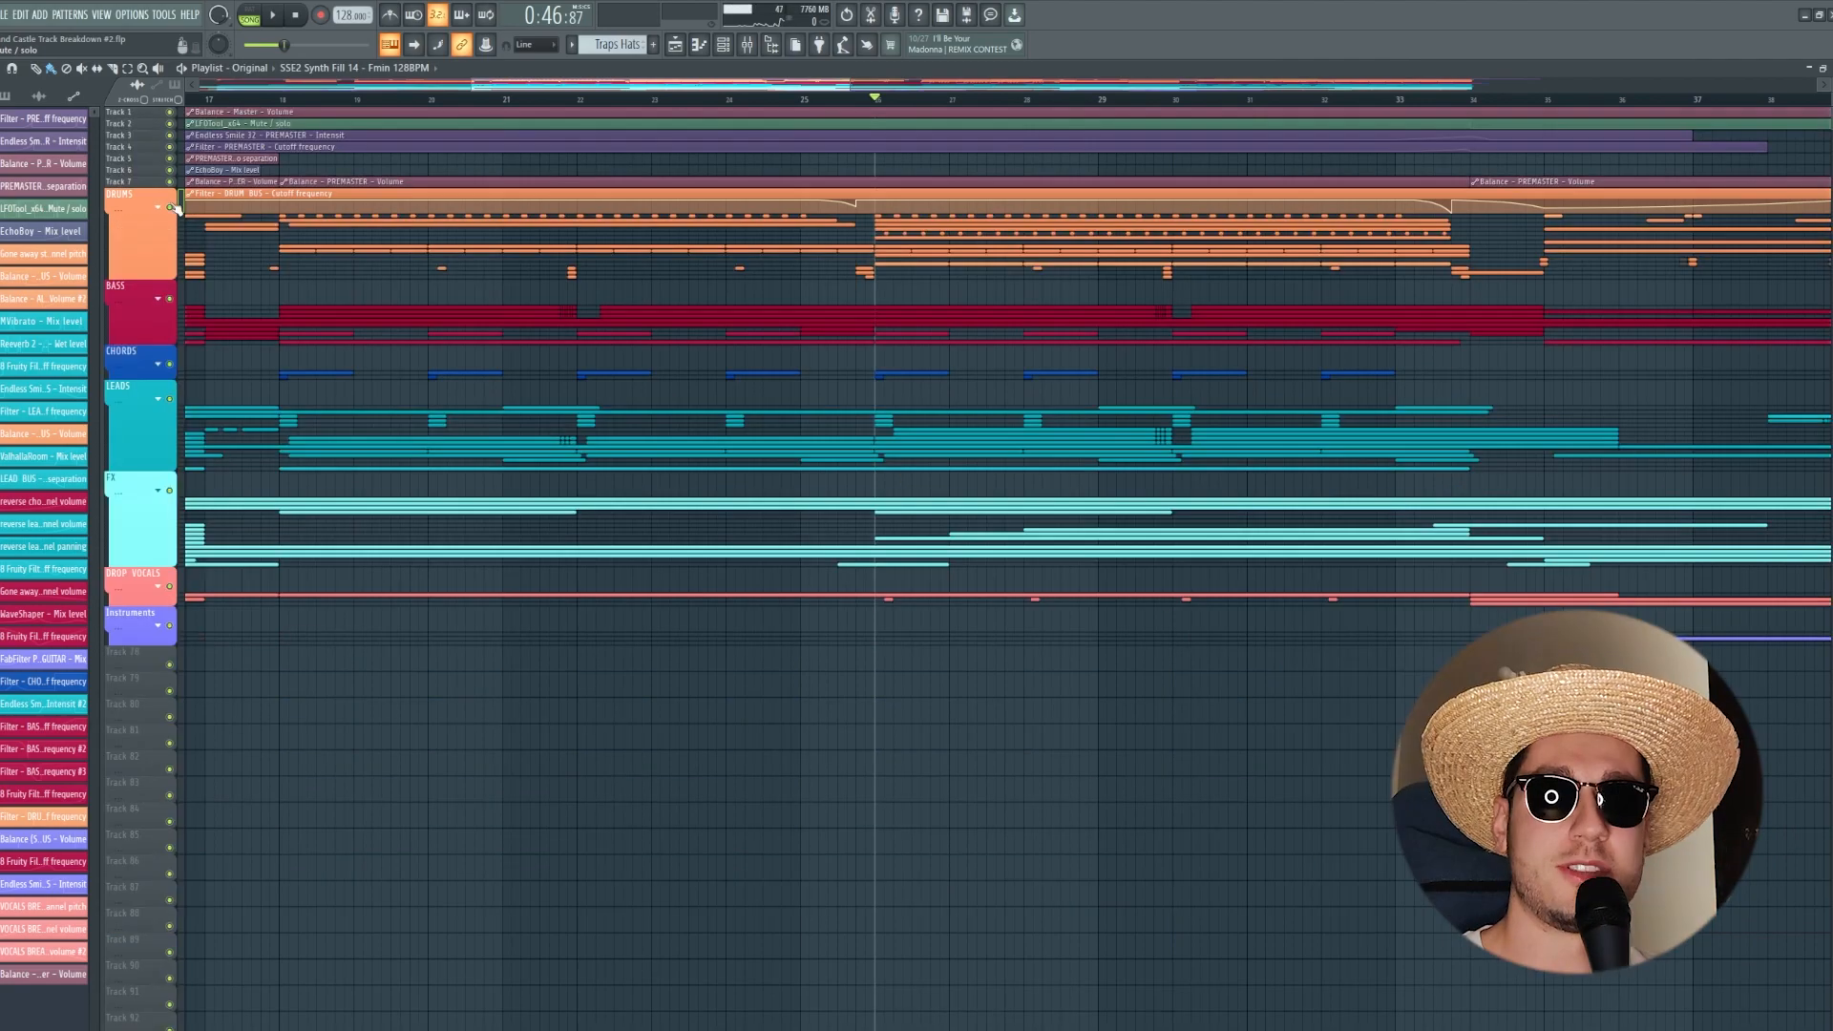
pyautogui.click(164, 300)
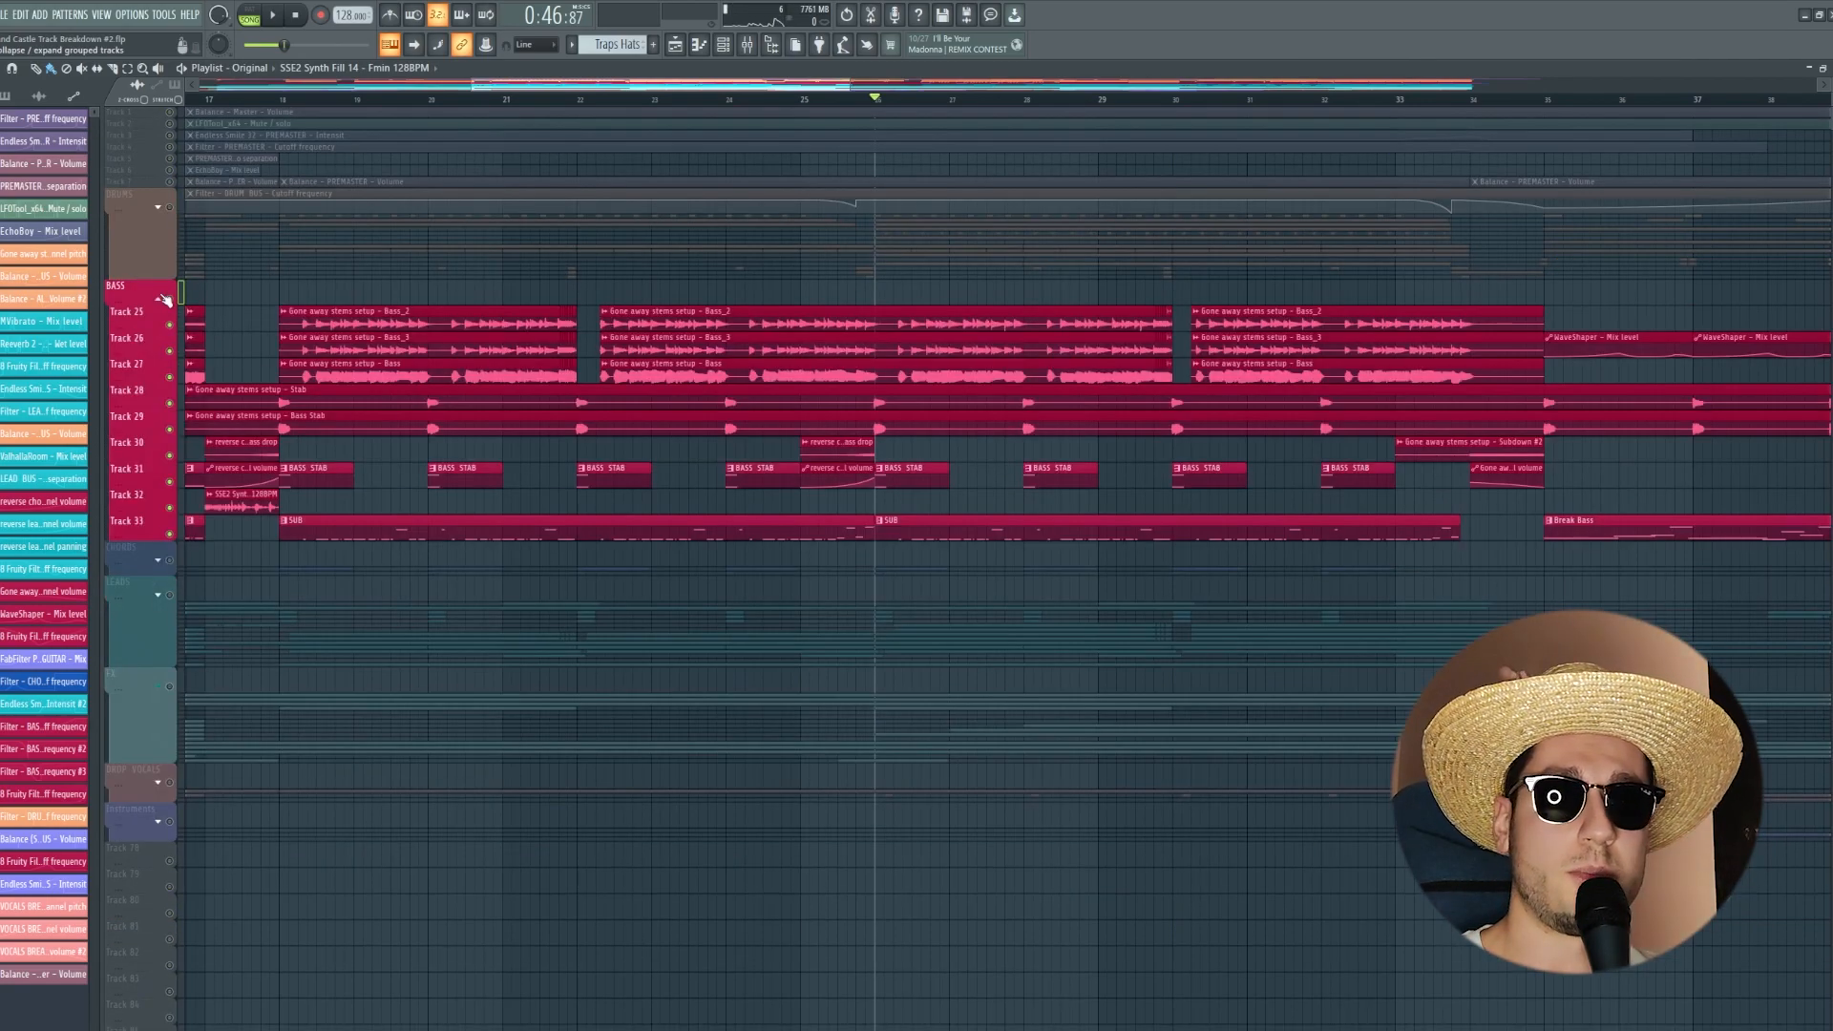
pyautogui.press('space')
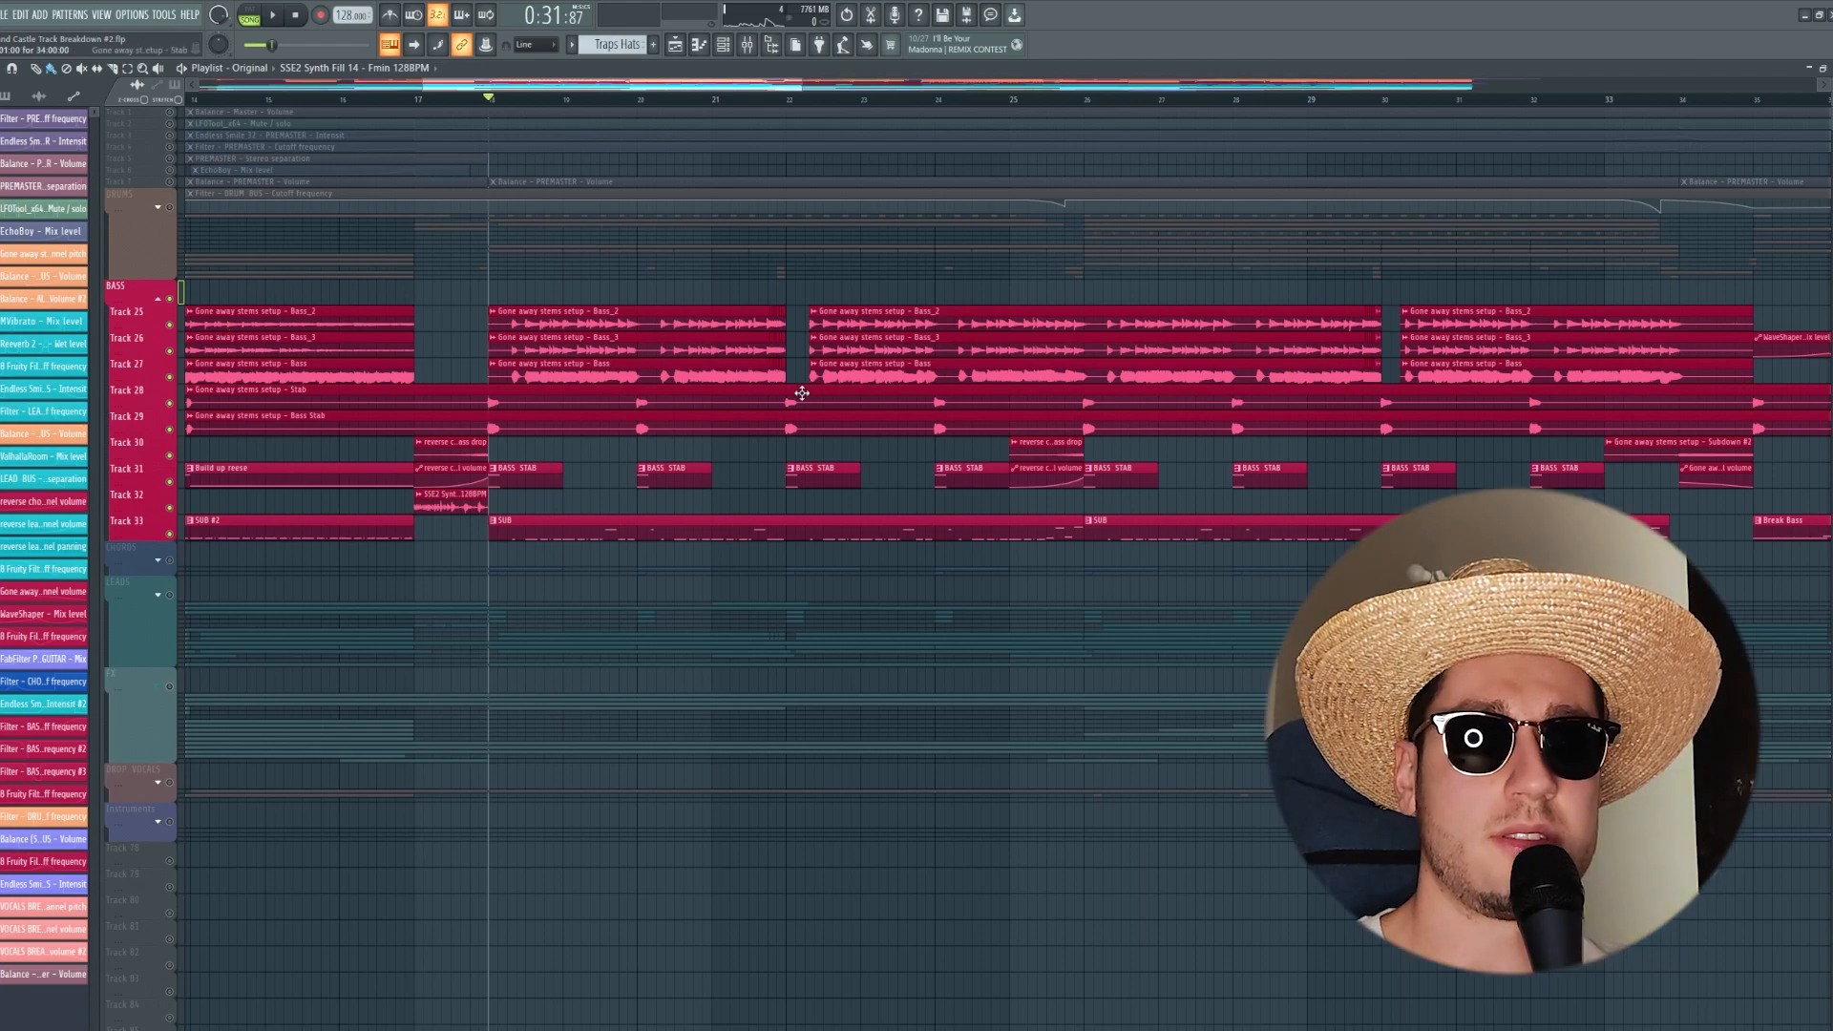
# Step: Solo the Gone away stems setup - Bass channel in the mixer and audition it during playback
pyautogui.click(761, 43)
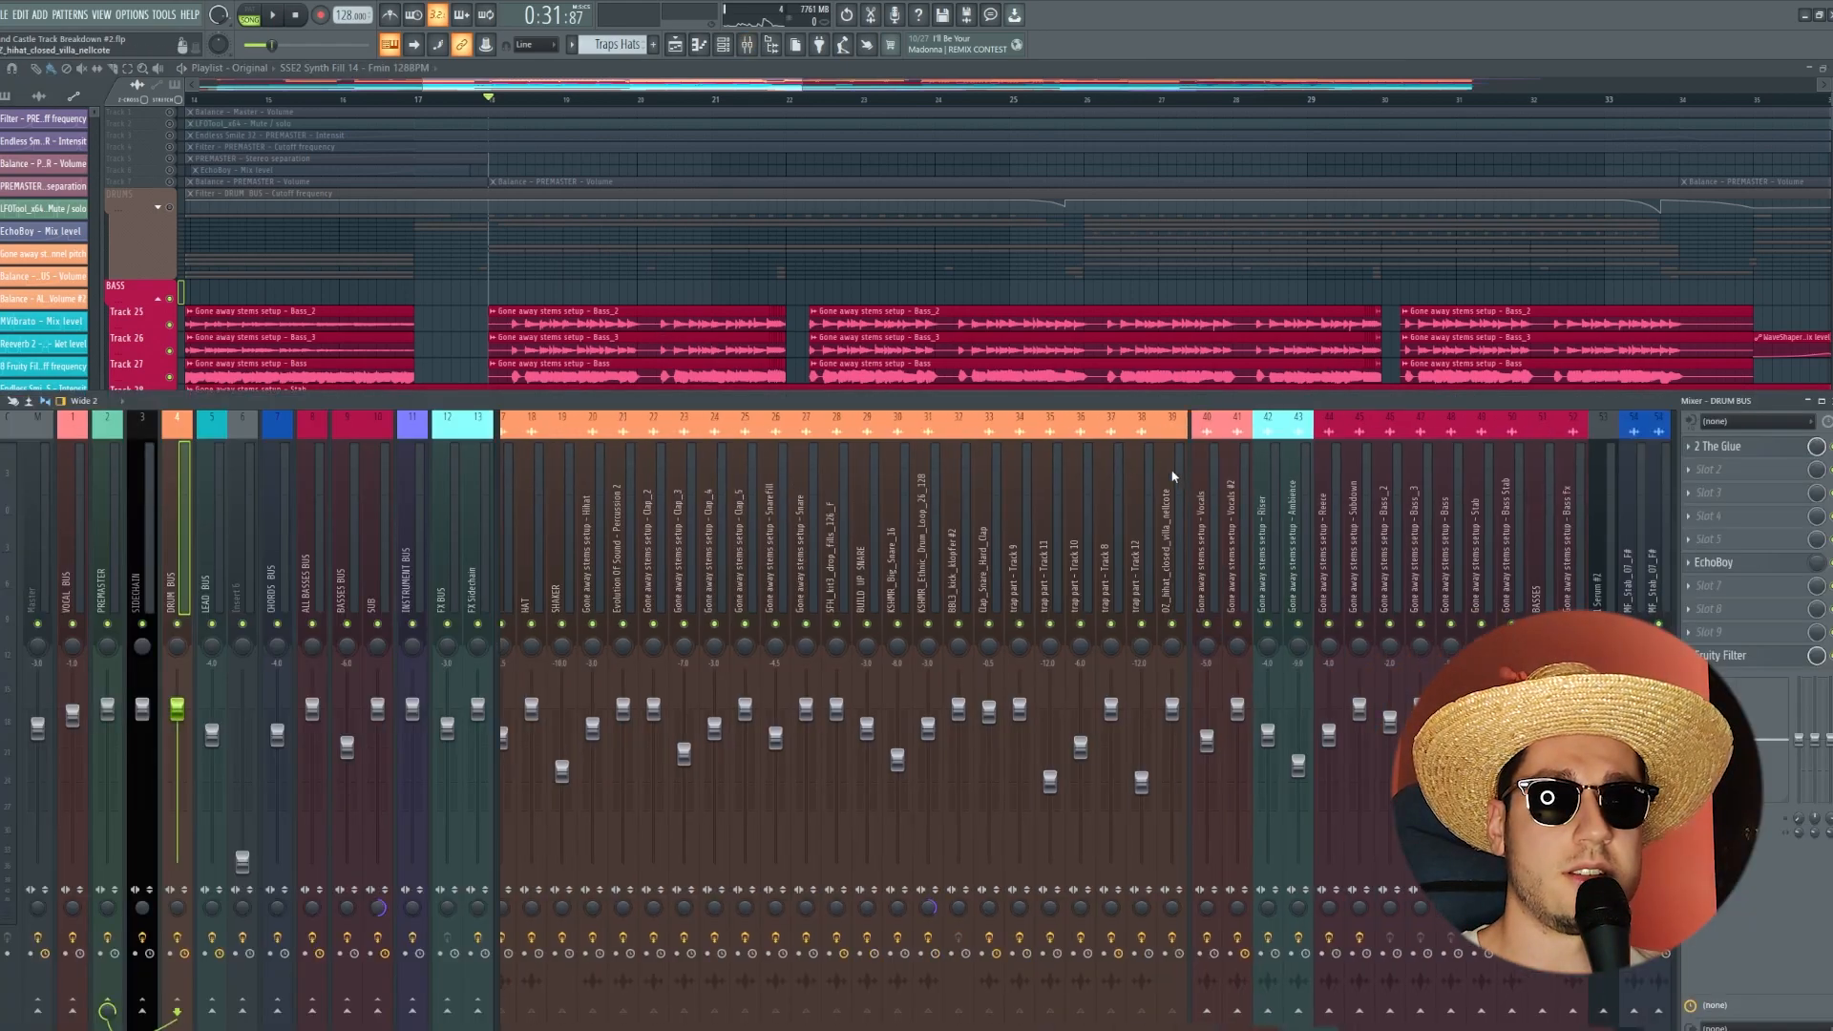
pyautogui.click(886, 544)
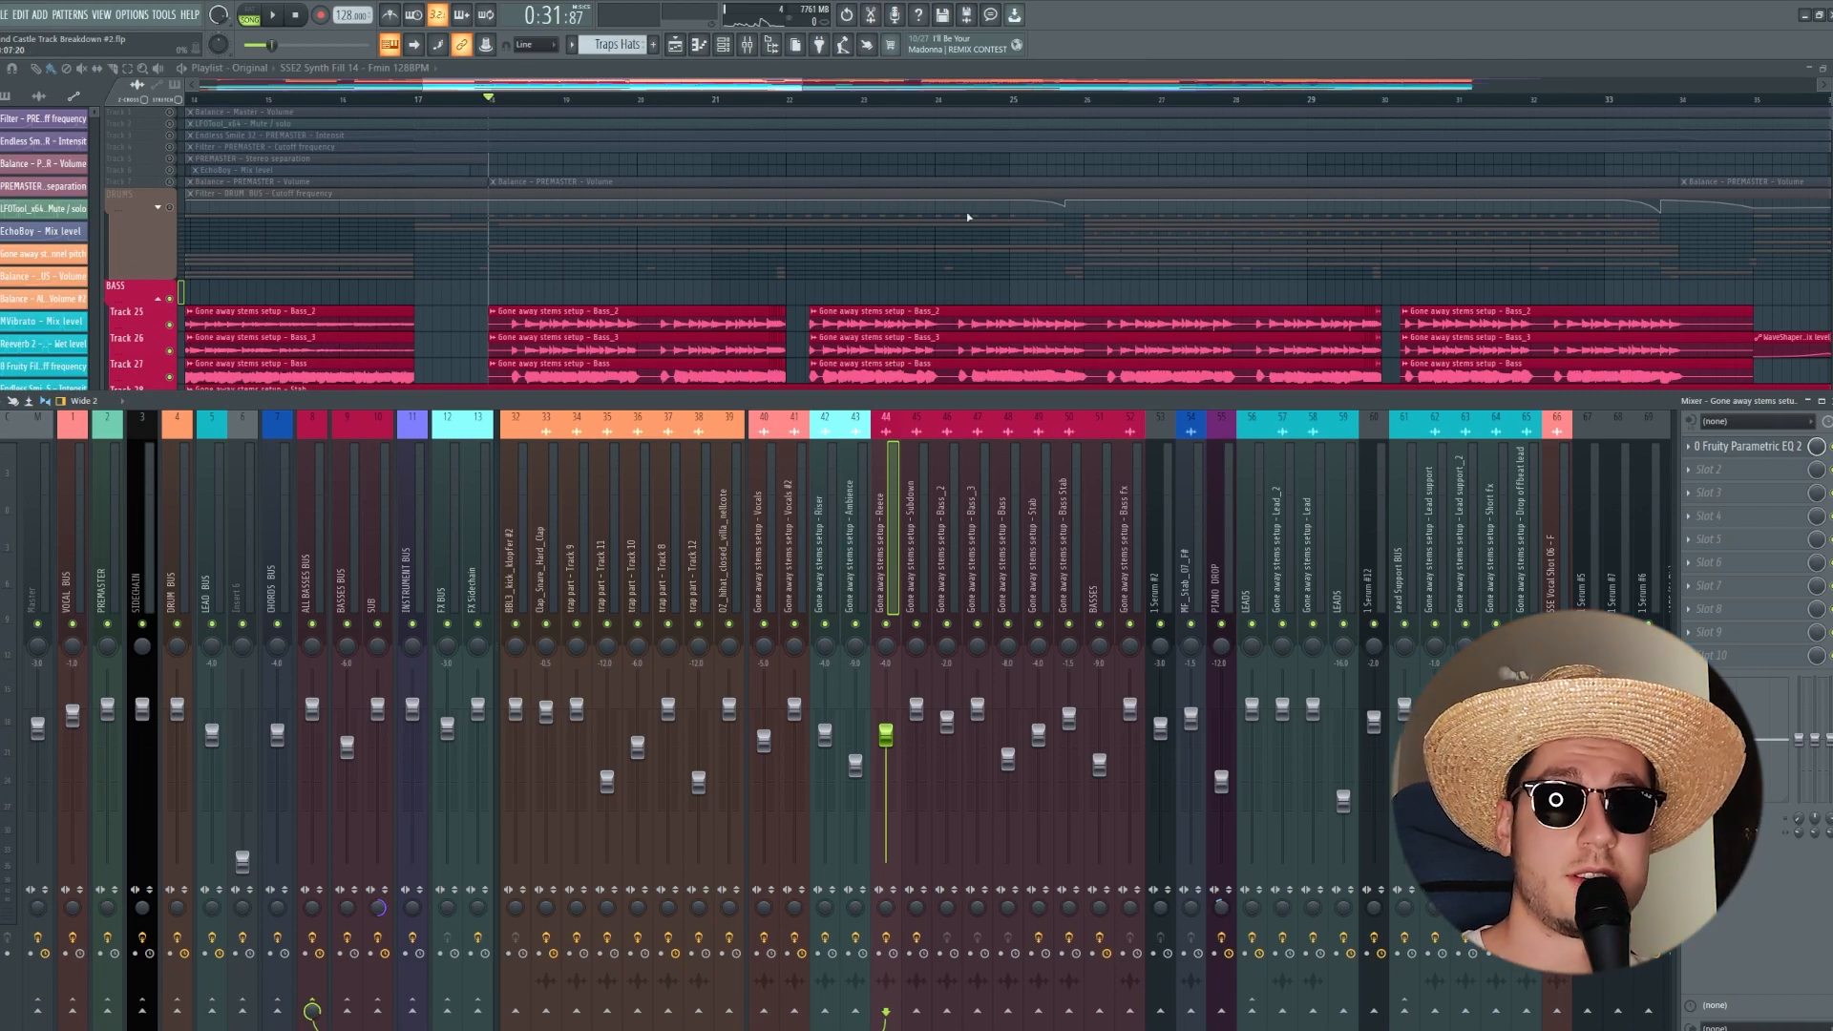
pyautogui.press('space')
pyautogui.click(1005, 597)
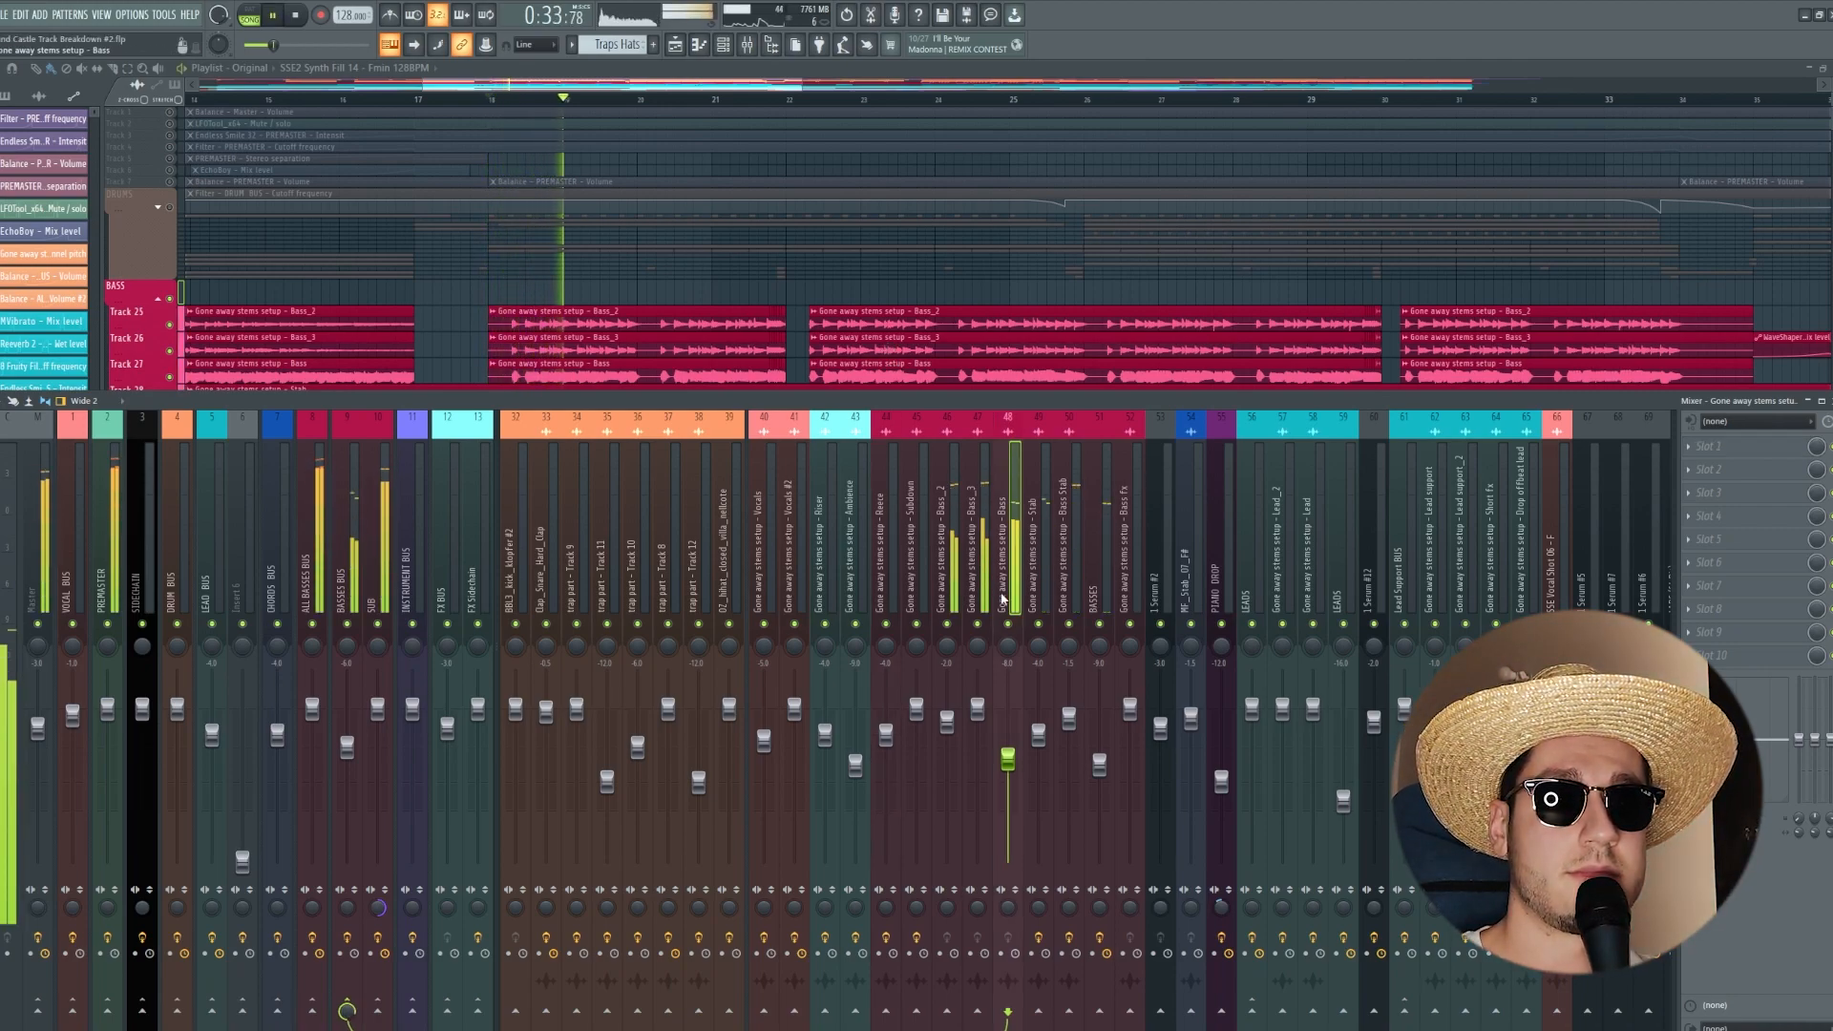
pyautogui.rightClick(1008, 625)
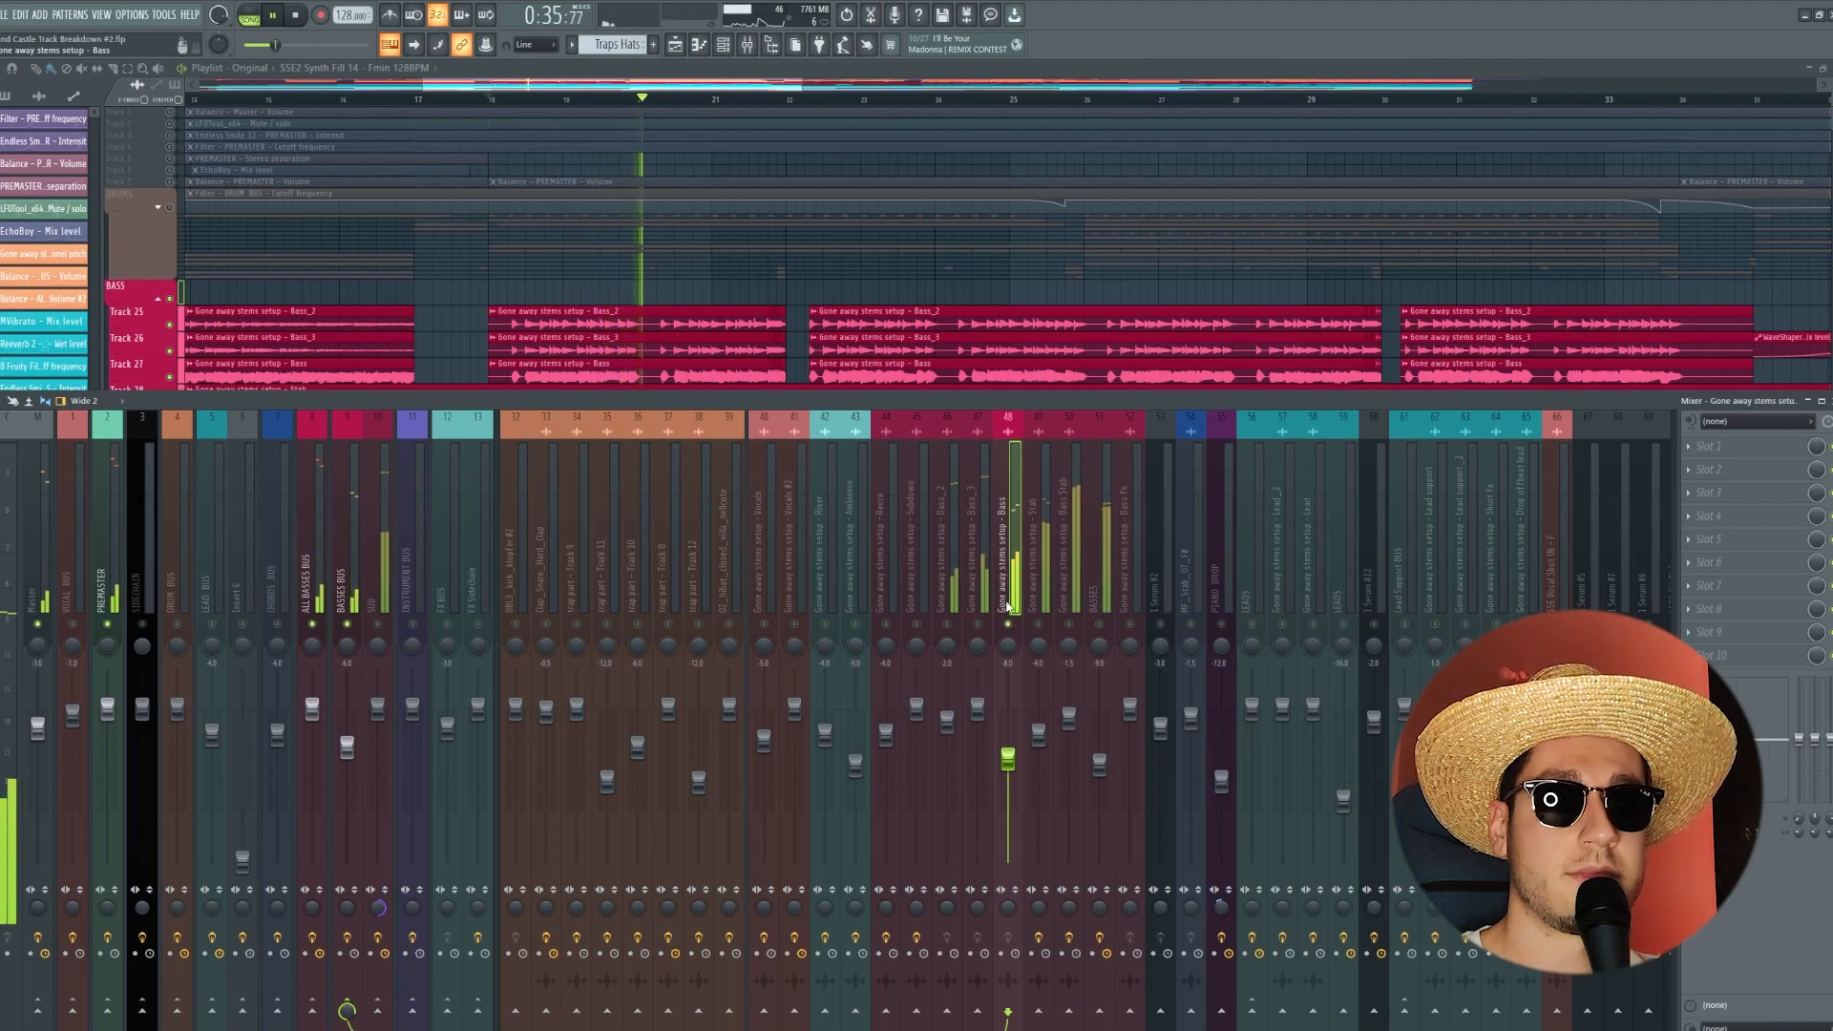
pyautogui.press('space')
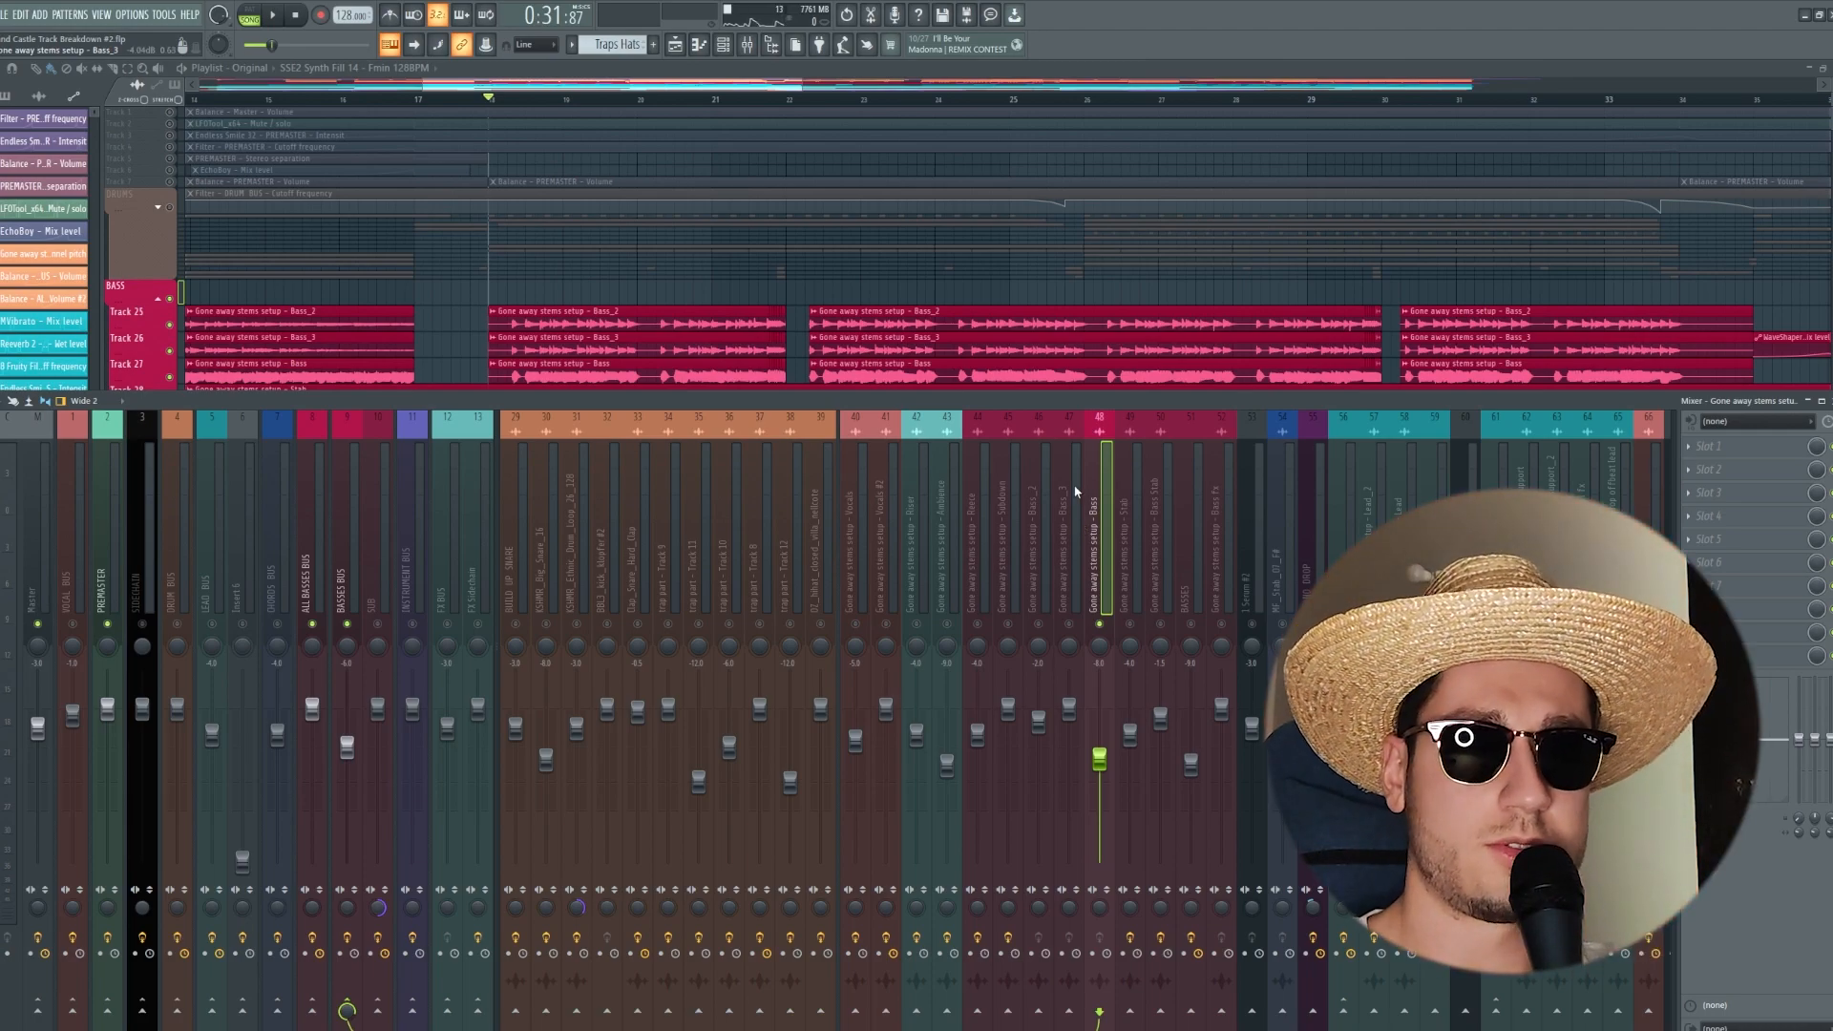
# Step: Audition the Bass_2 and Bass_3 mixer channels, adding the main Bass channel so all three layers sound together
pyautogui.press('space')
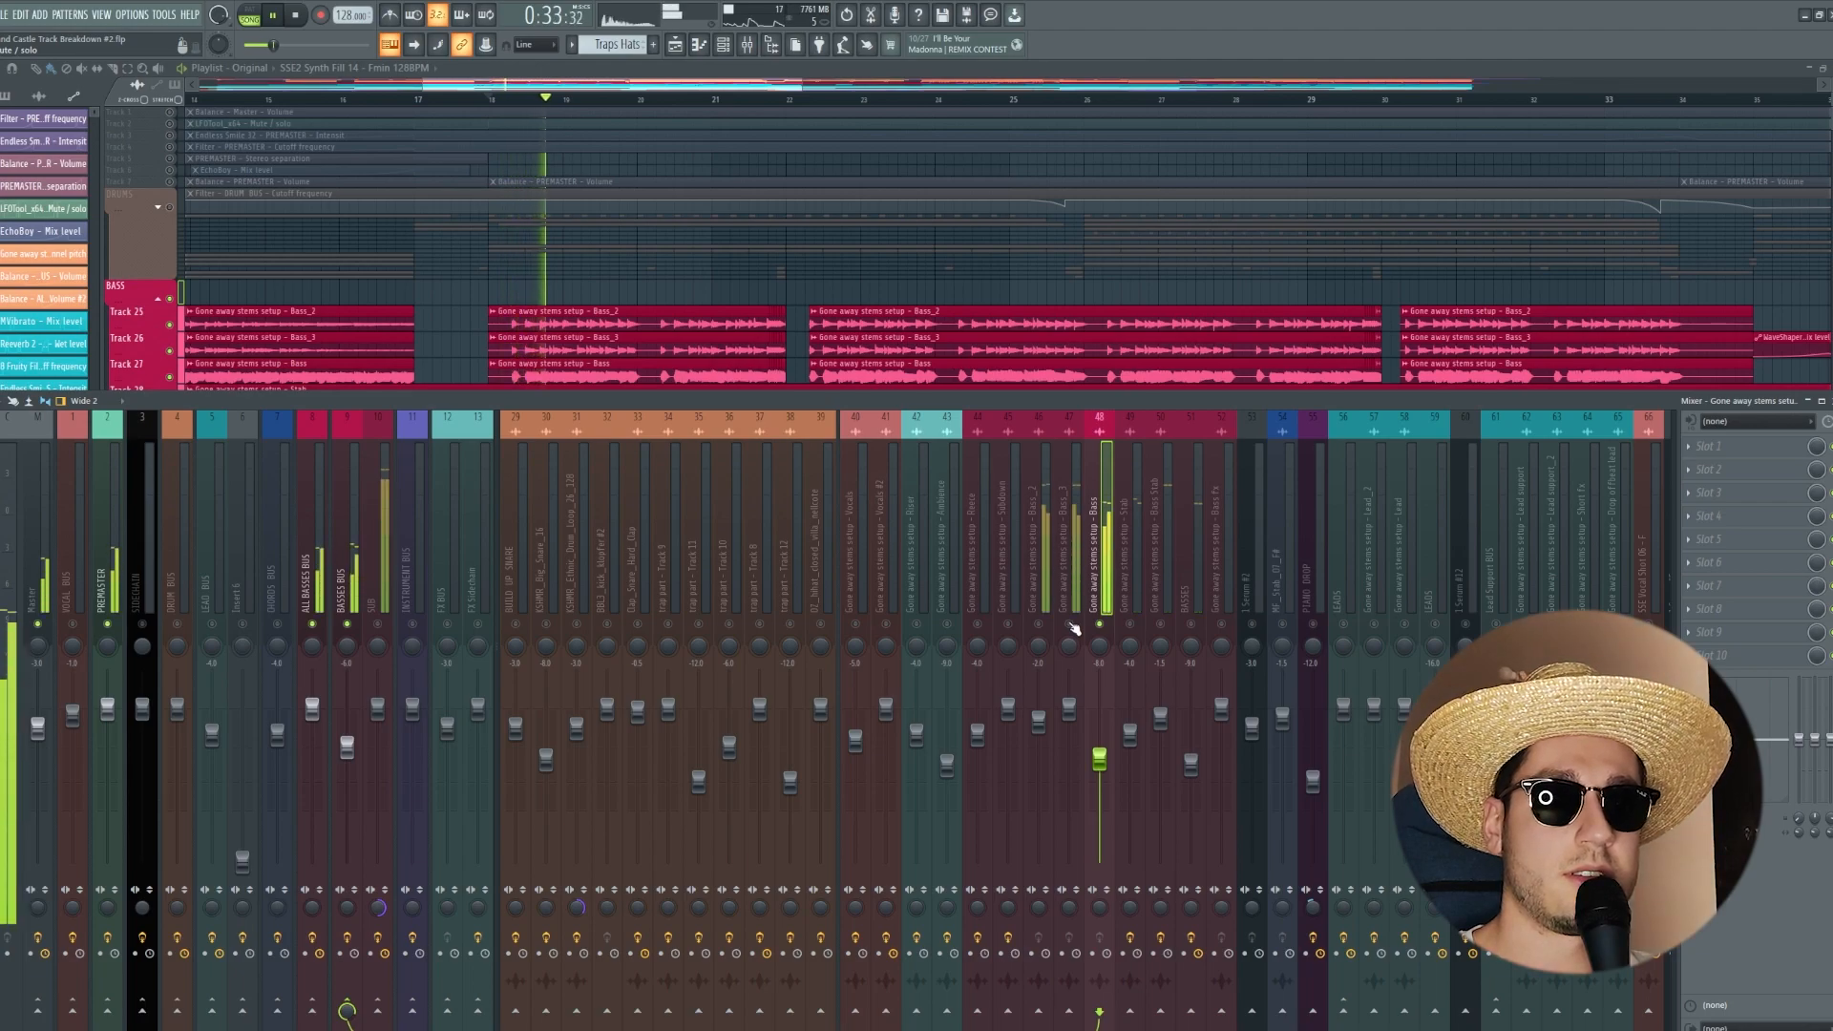
pyautogui.click(1070, 605)
pyautogui.click(1038, 623)
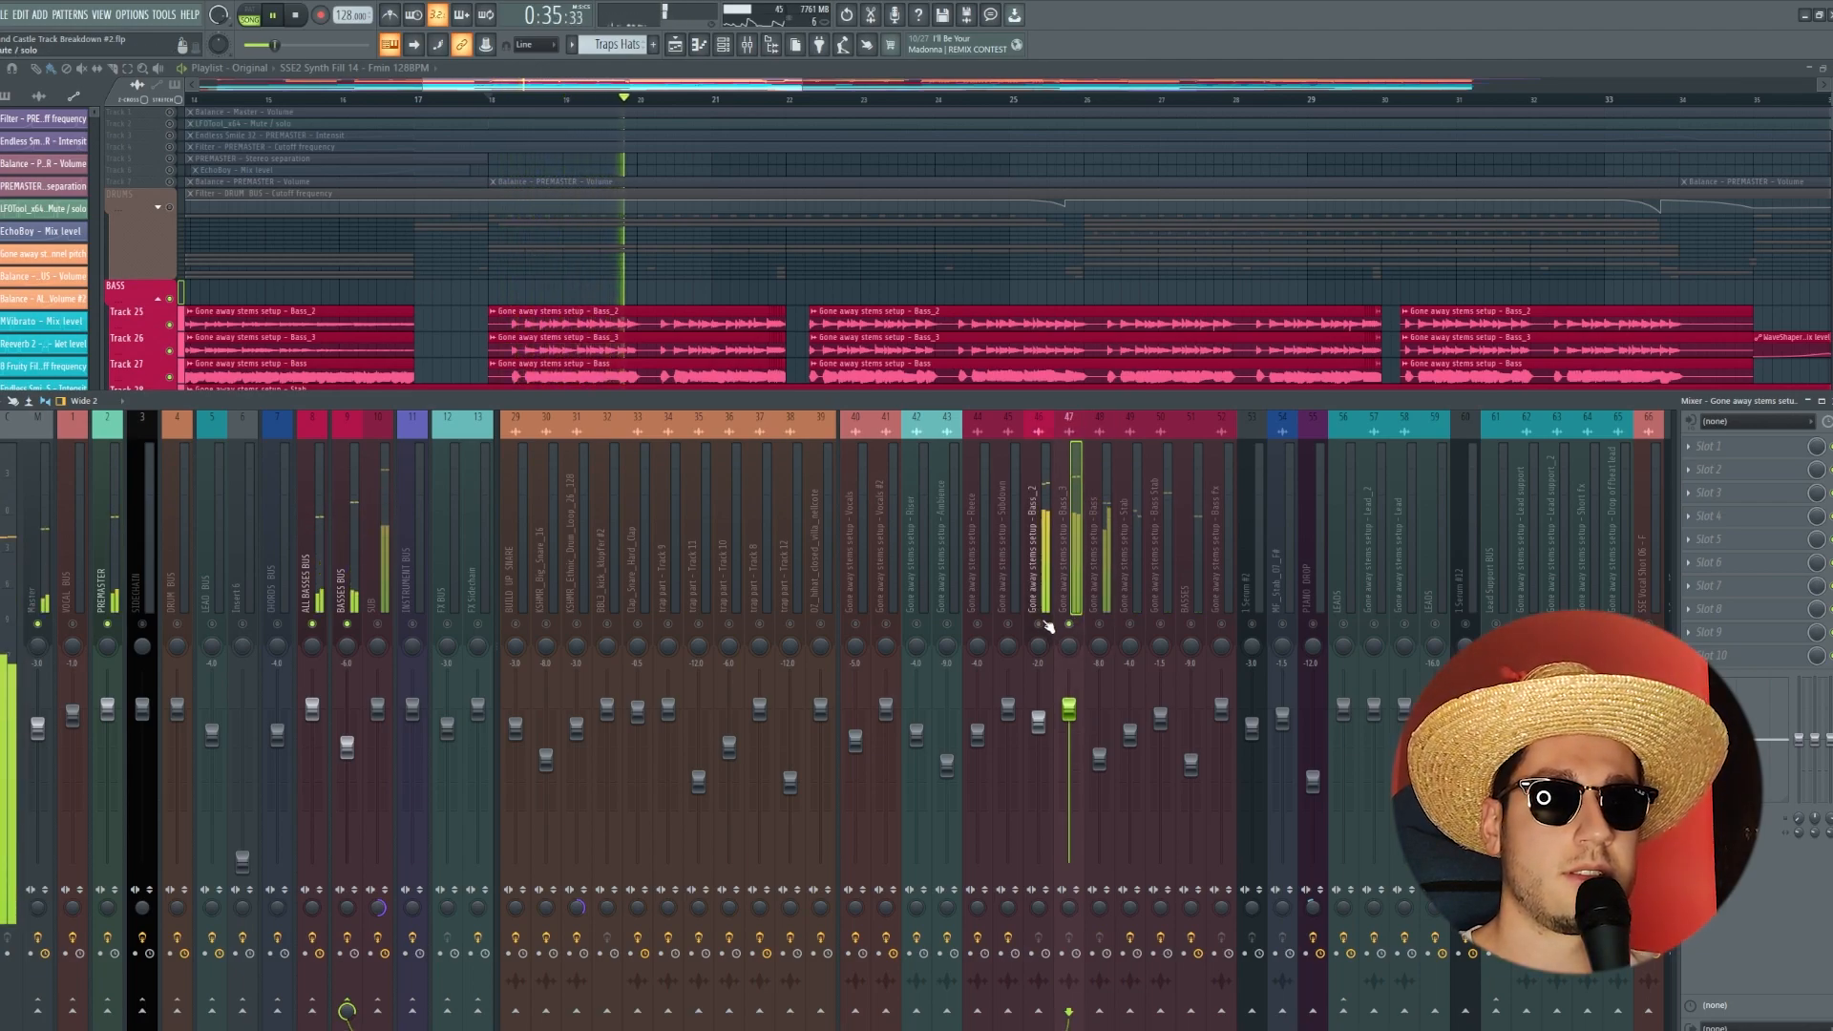
pyautogui.click(1098, 624)
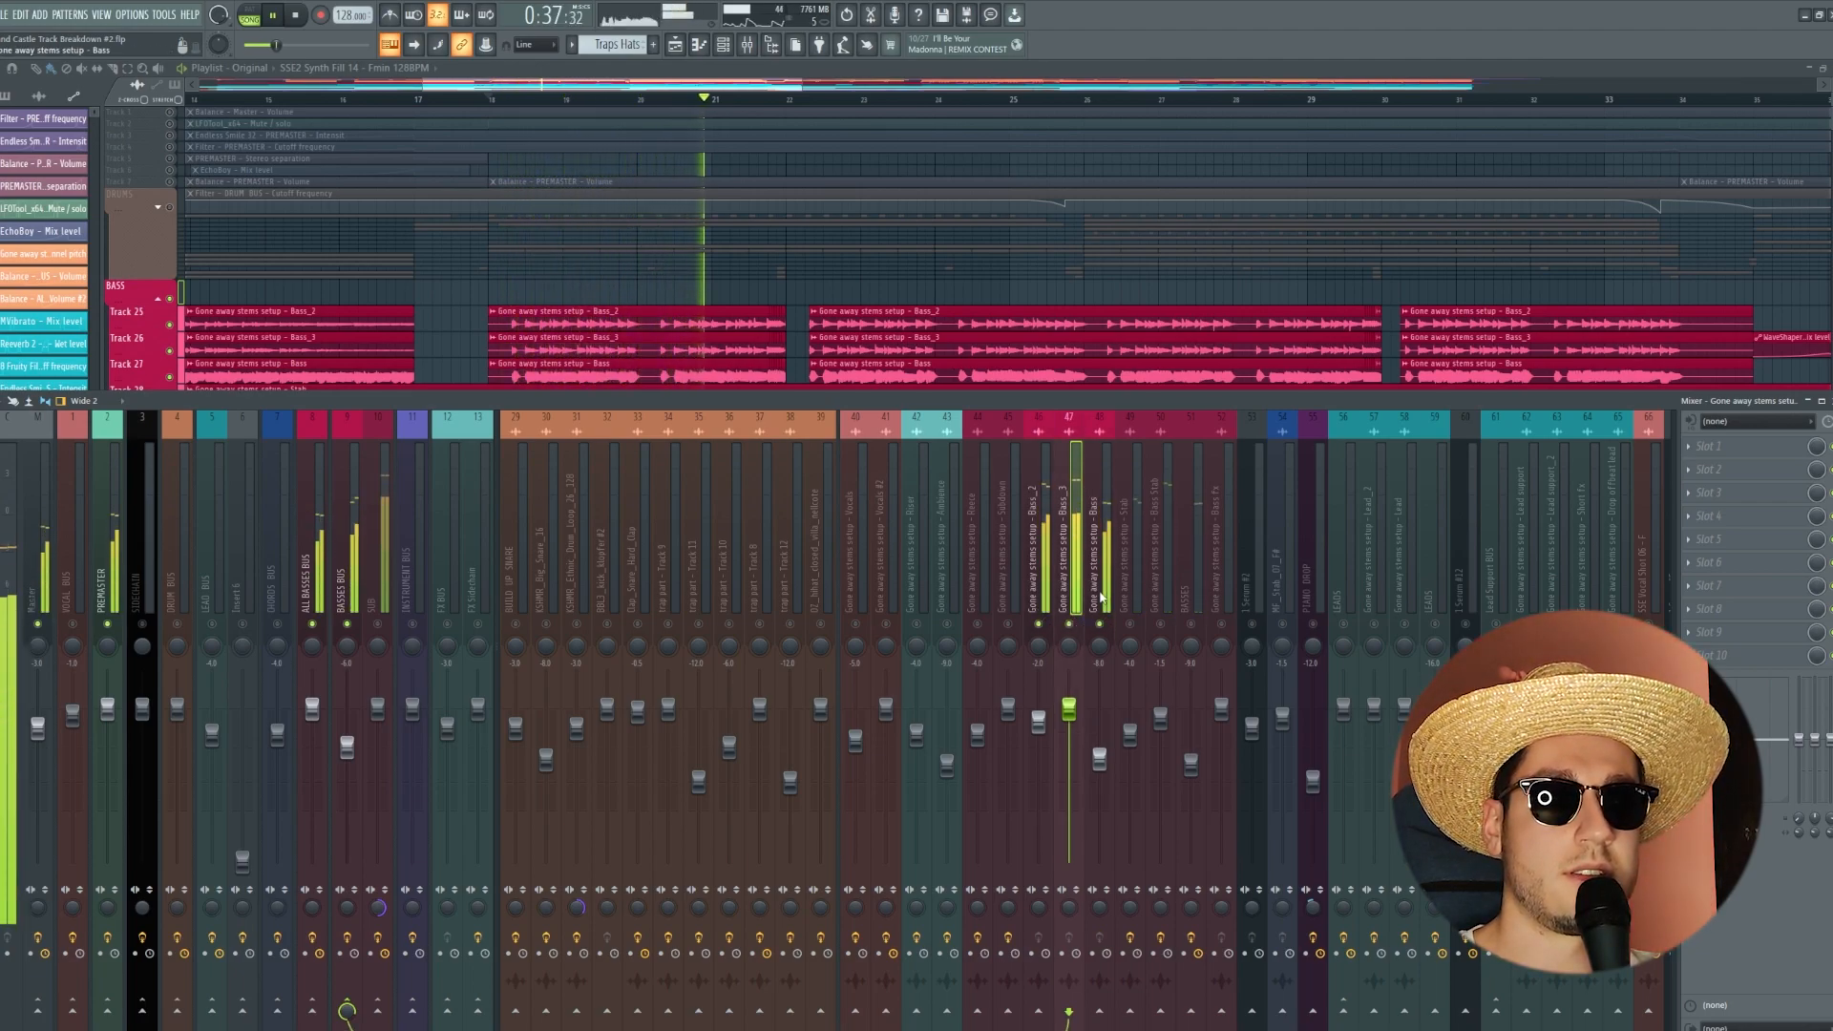
pyautogui.press('space')
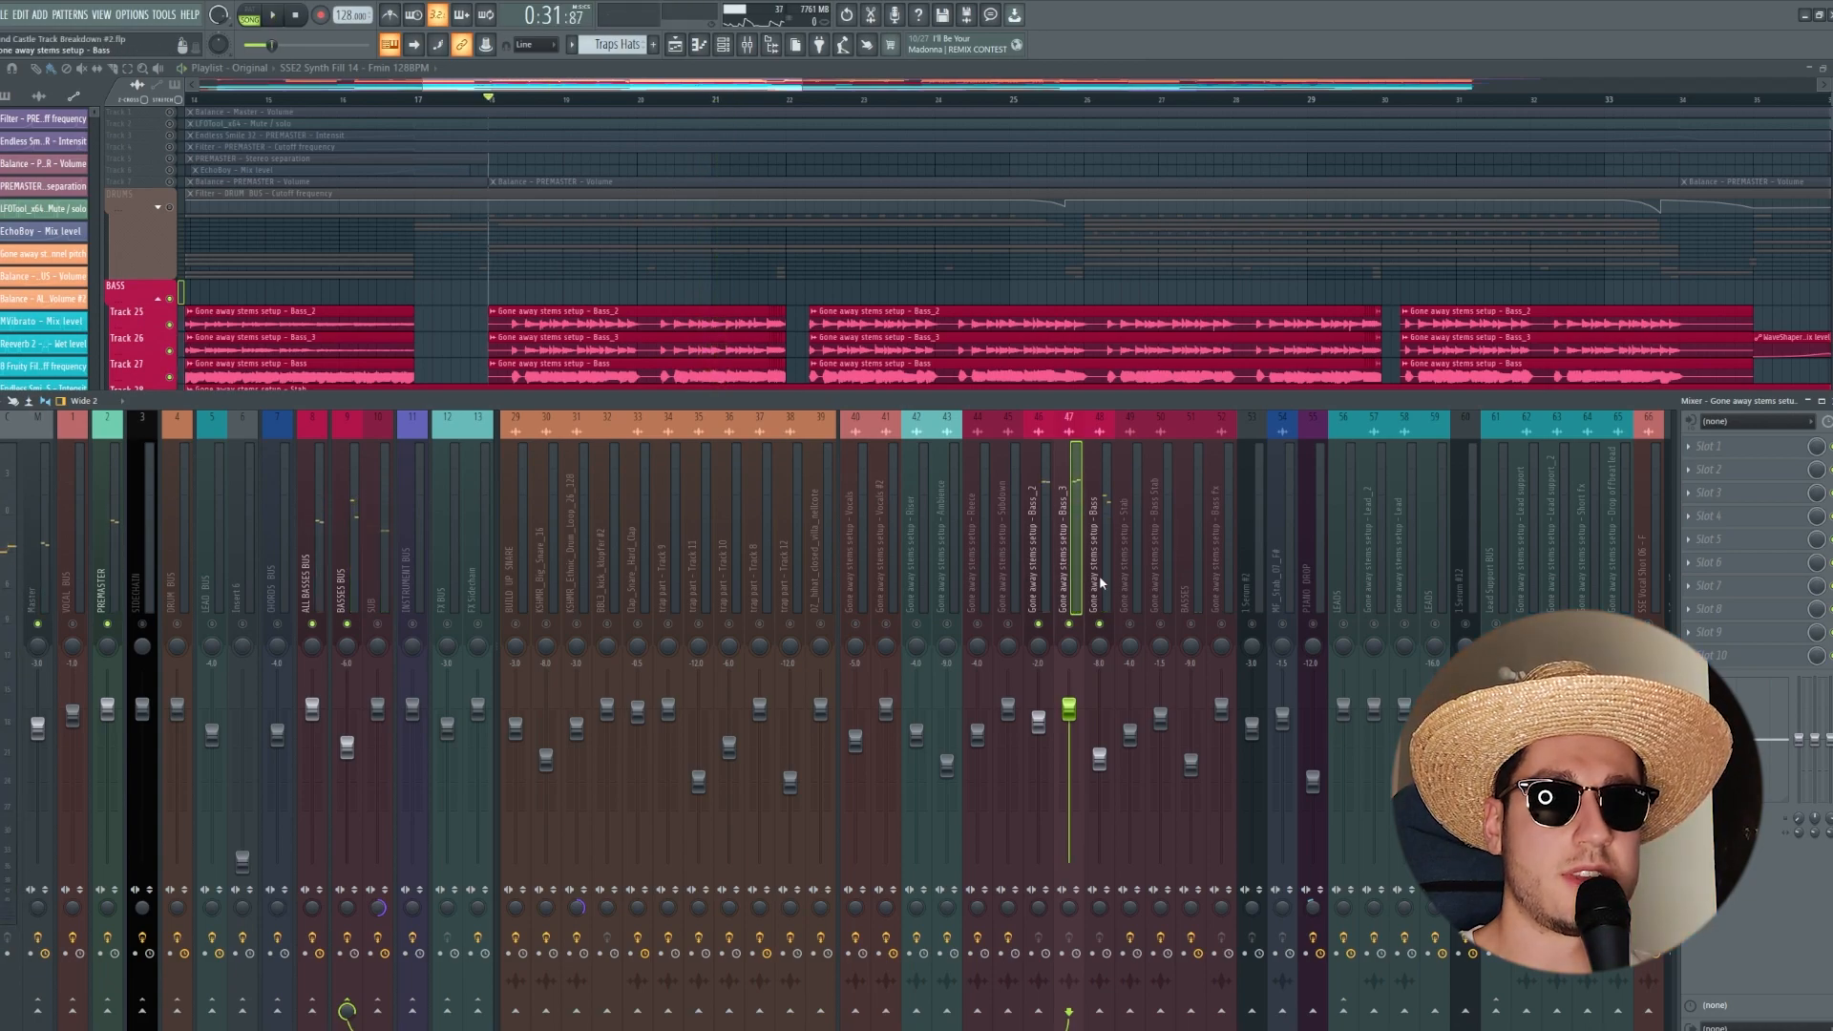
# Step: Play the three layered bass channels and check the effects chain on the BASSES BUS
pyautogui.press('space')
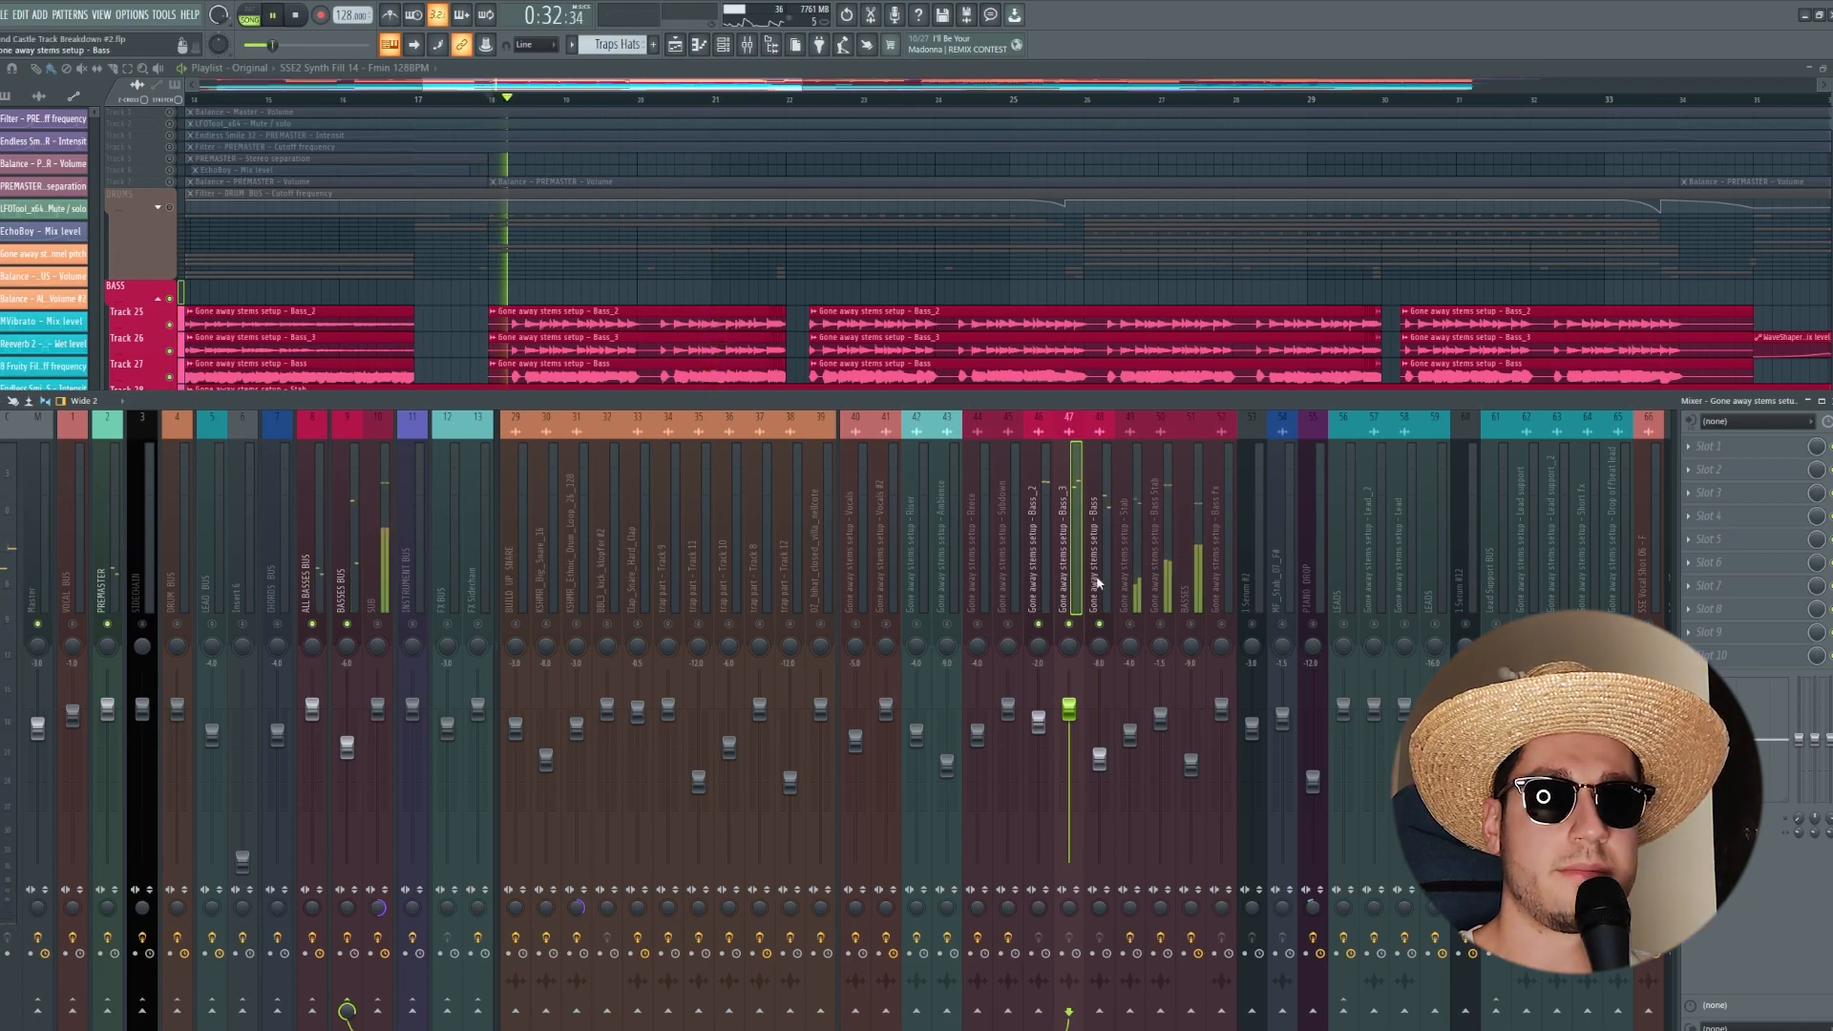
pyautogui.click(355, 584)
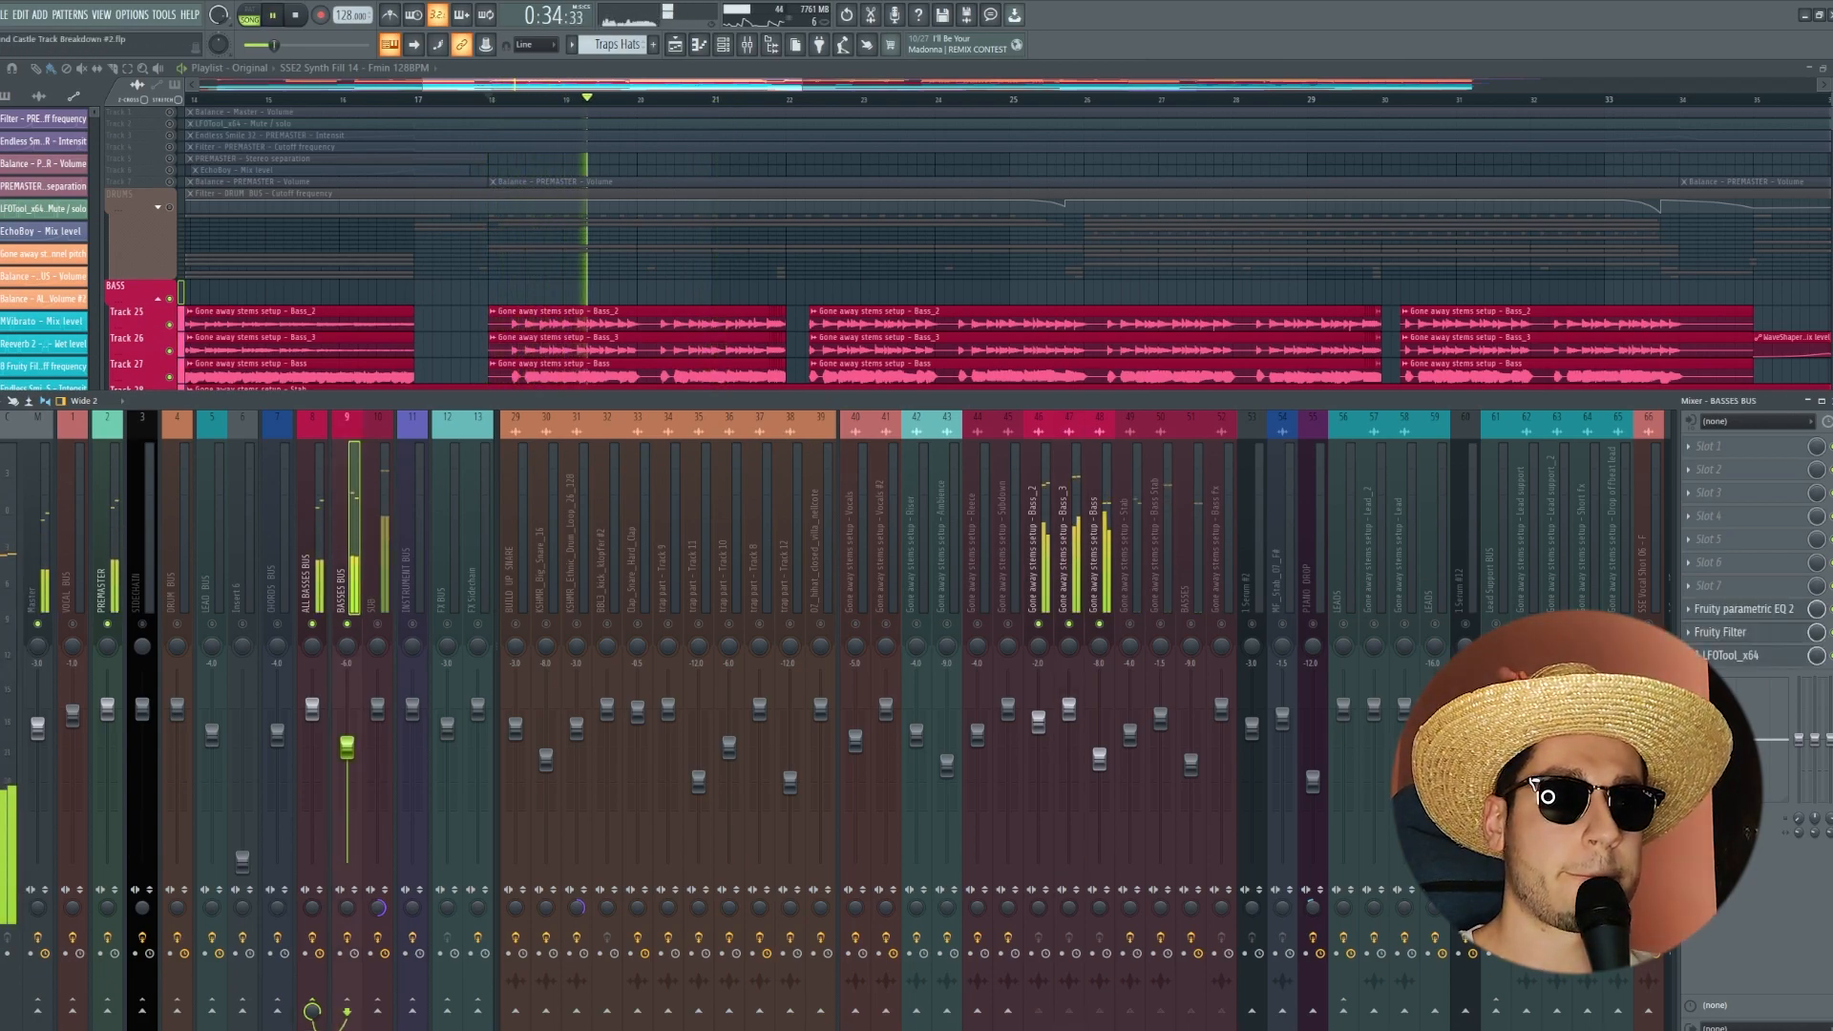
pyautogui.hscroll(-2, 764, 563)
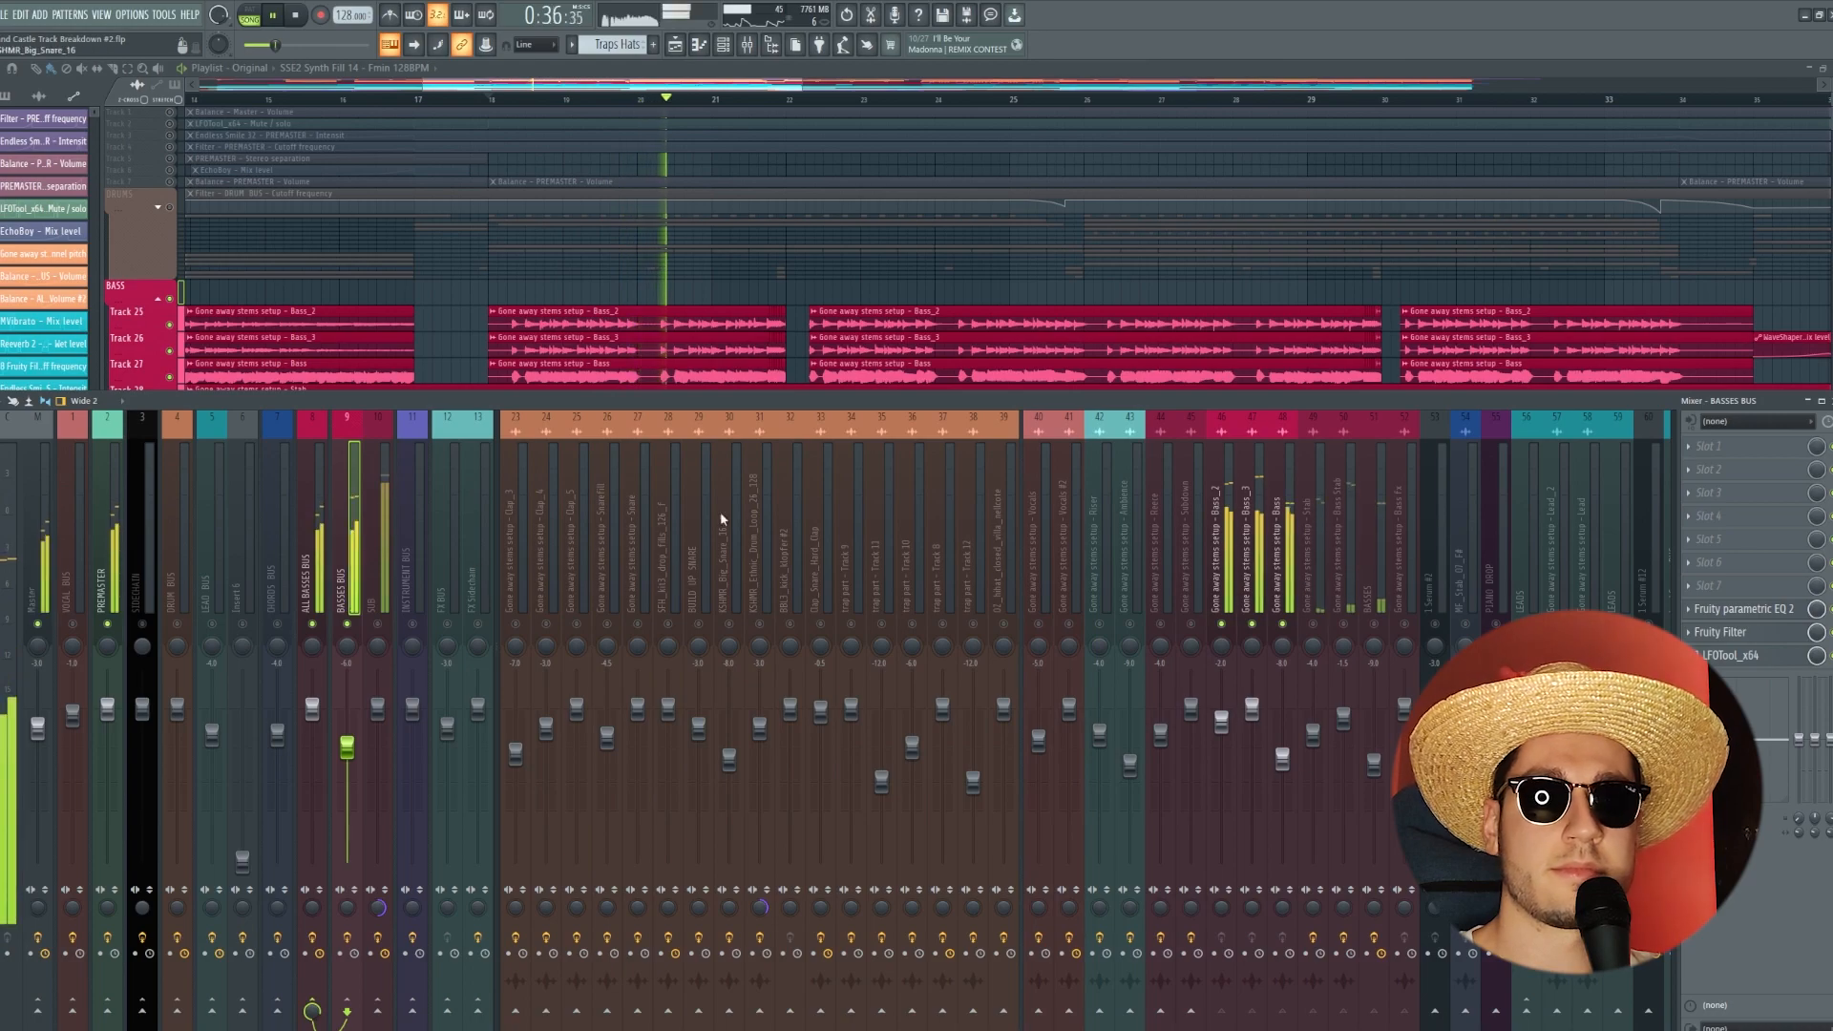
pyautogui.hscroll(3, 600, 539)
pyautogui.press('space')
# Step: Review the Ozone 9 Dynamics and Imager modules and the Fruity Parametric EQ 2 on the ALL BASSES BUS
pyautogui.click(320, 565)
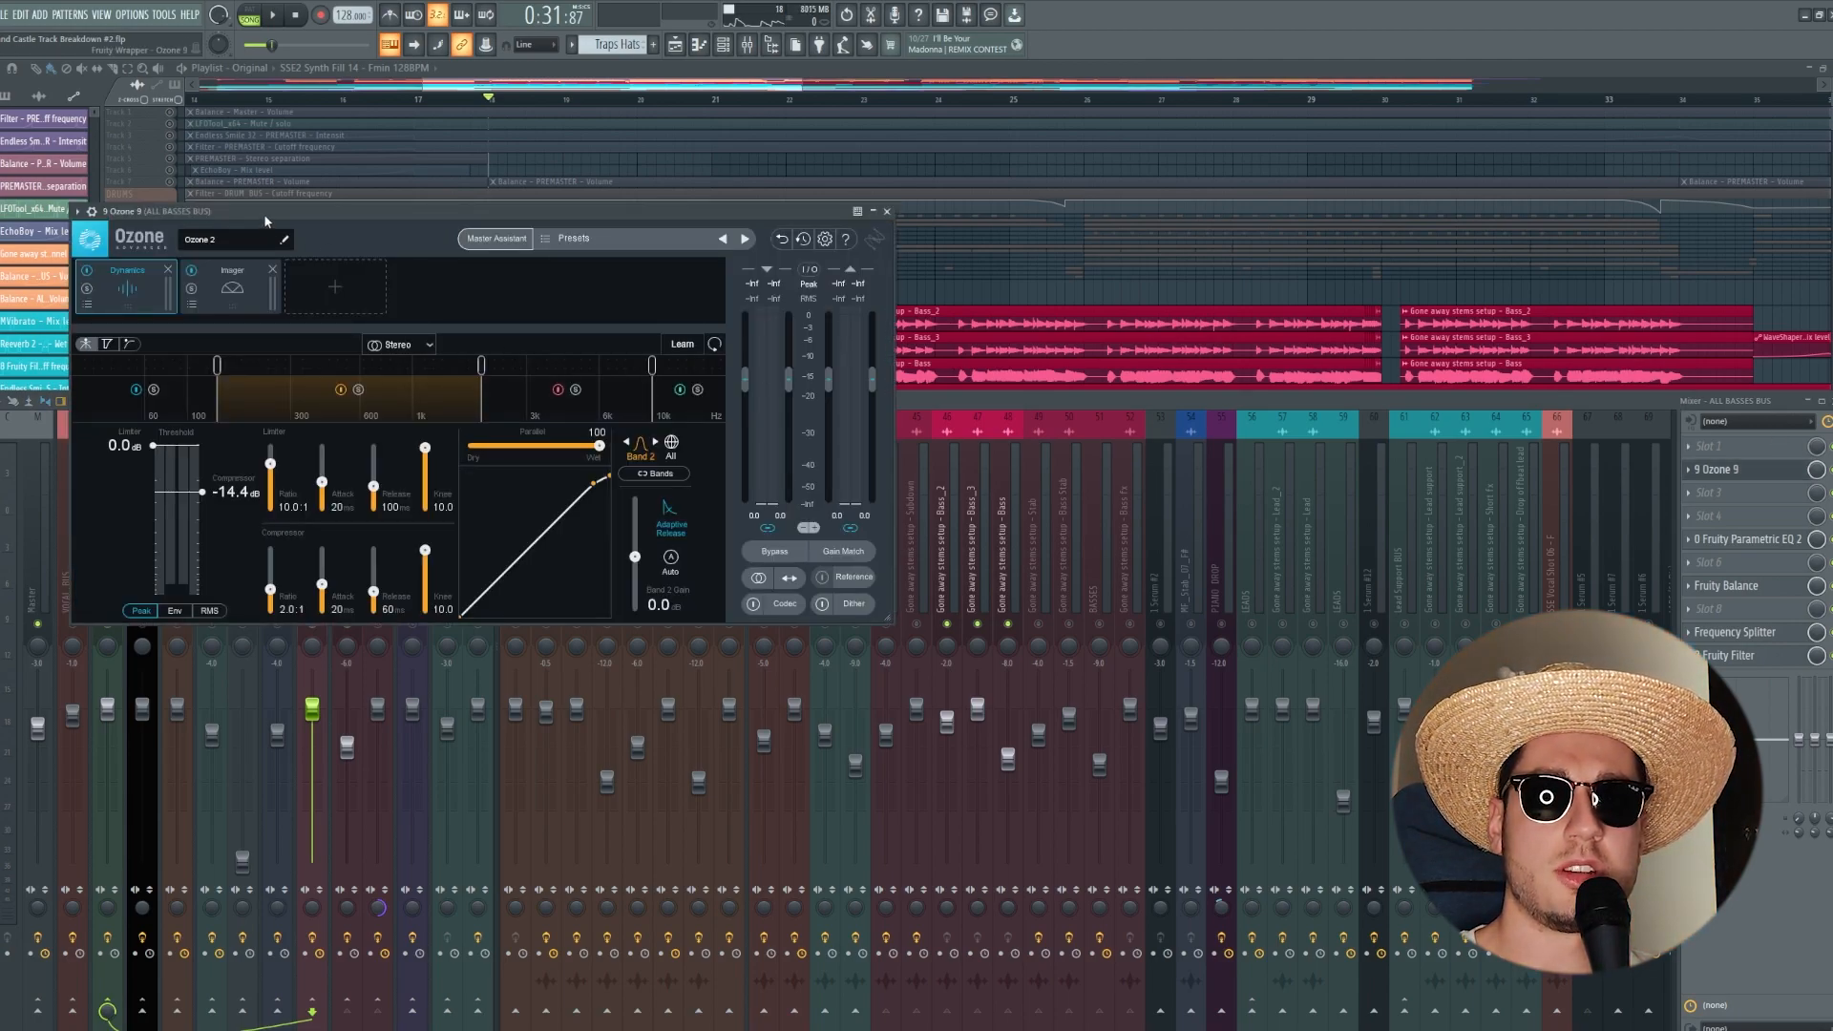
pyautogui.moveTo(265, 221); pyautogui.dragTo(509, 262)
pyautogui.press('space')
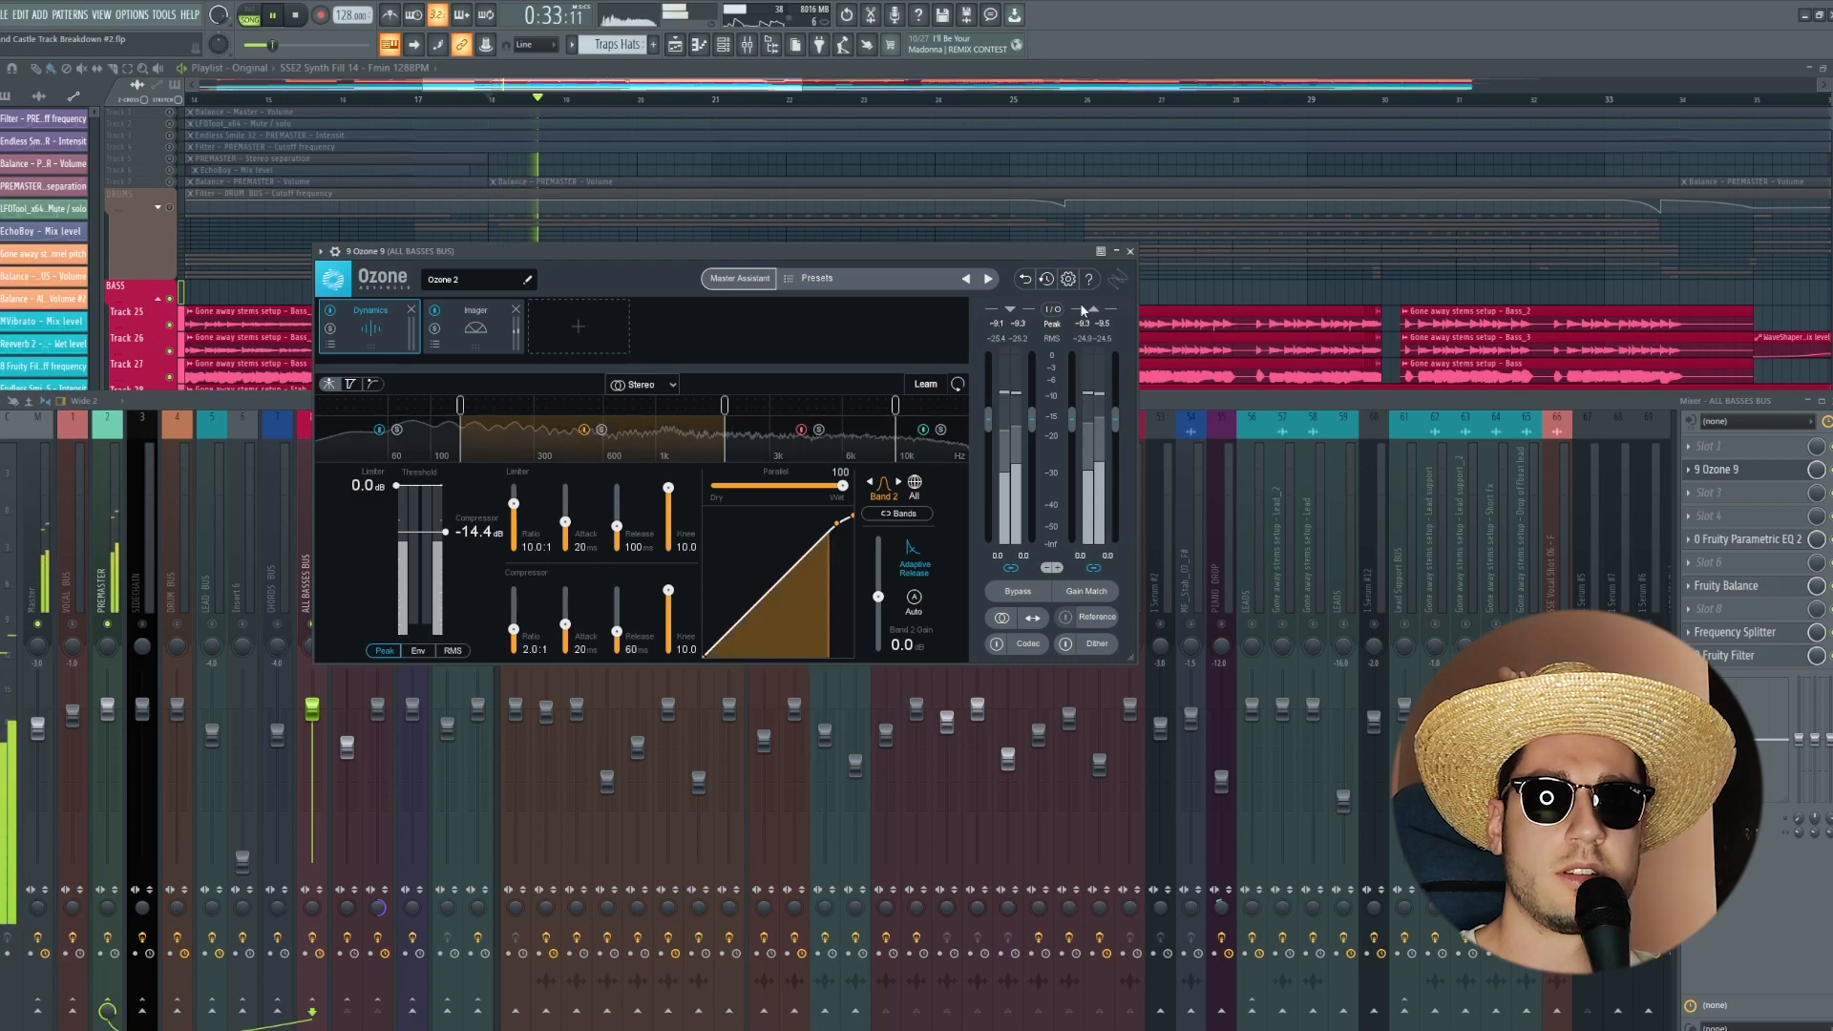
pyautogui.click(462, 329)
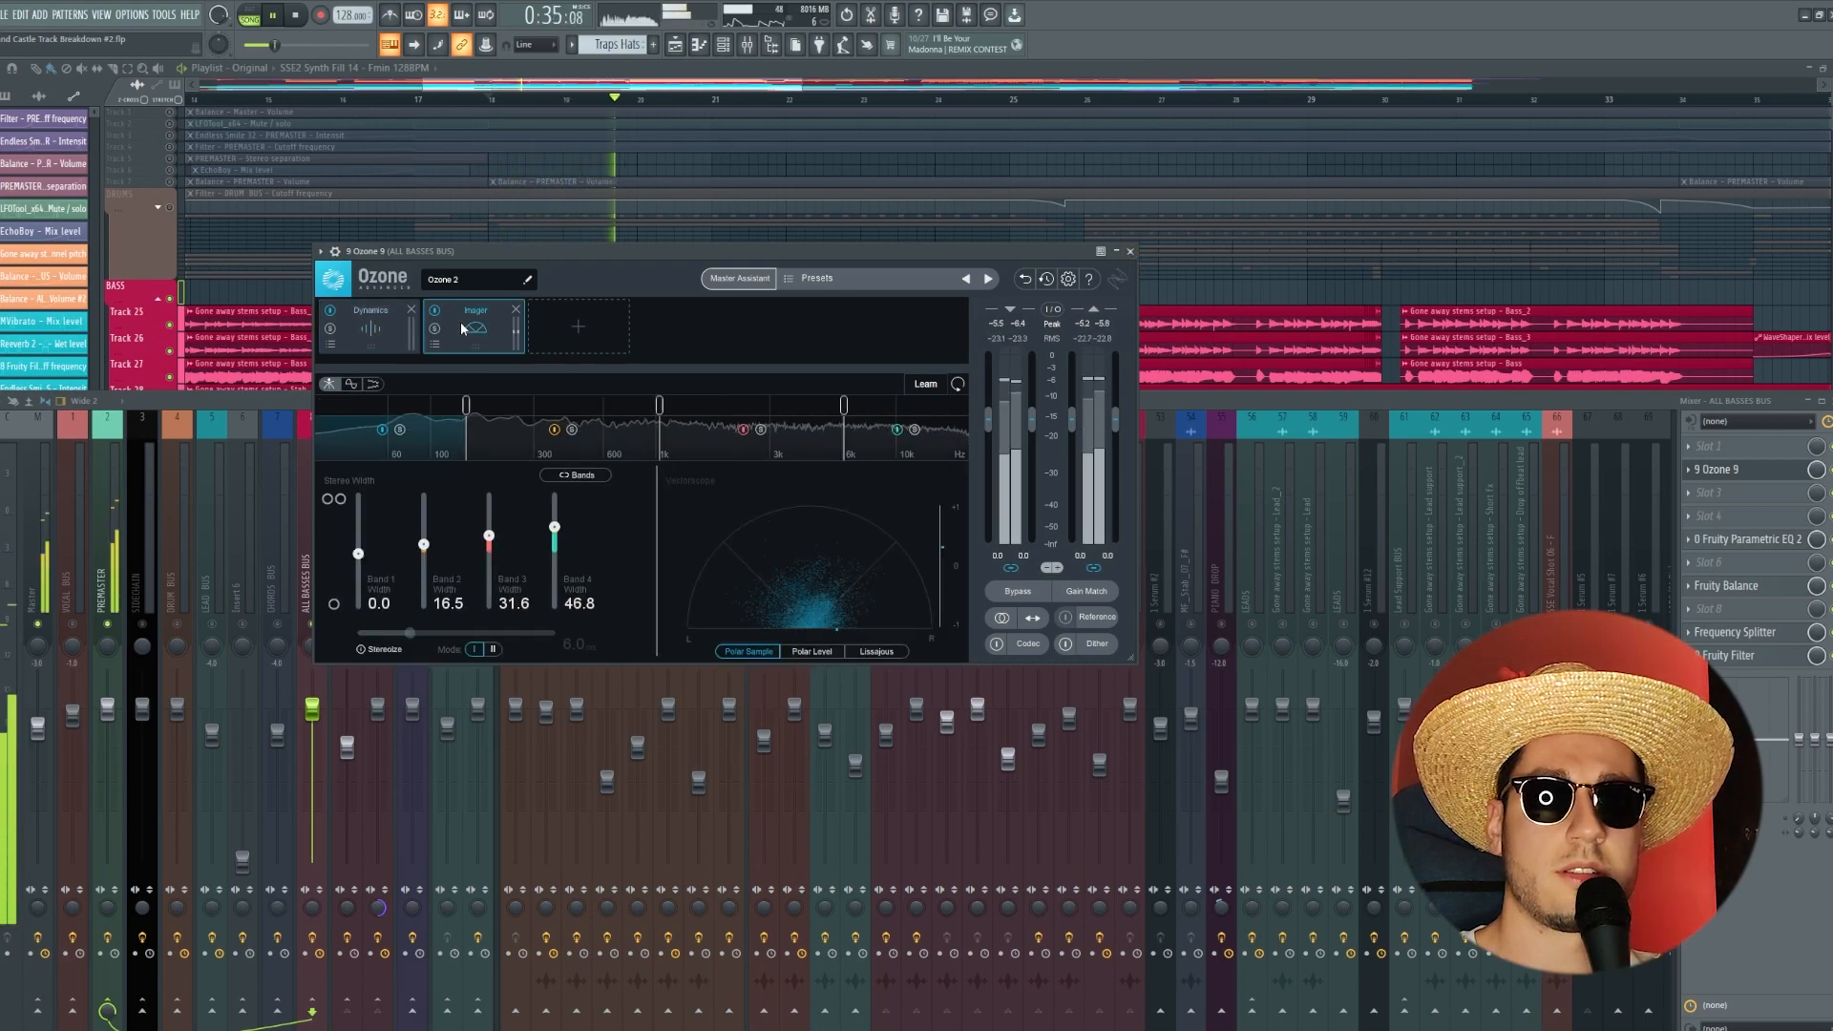
pyautogui.click(1130, 251)
pyautogui.press('space')
pyautogui.click(1771, 540)
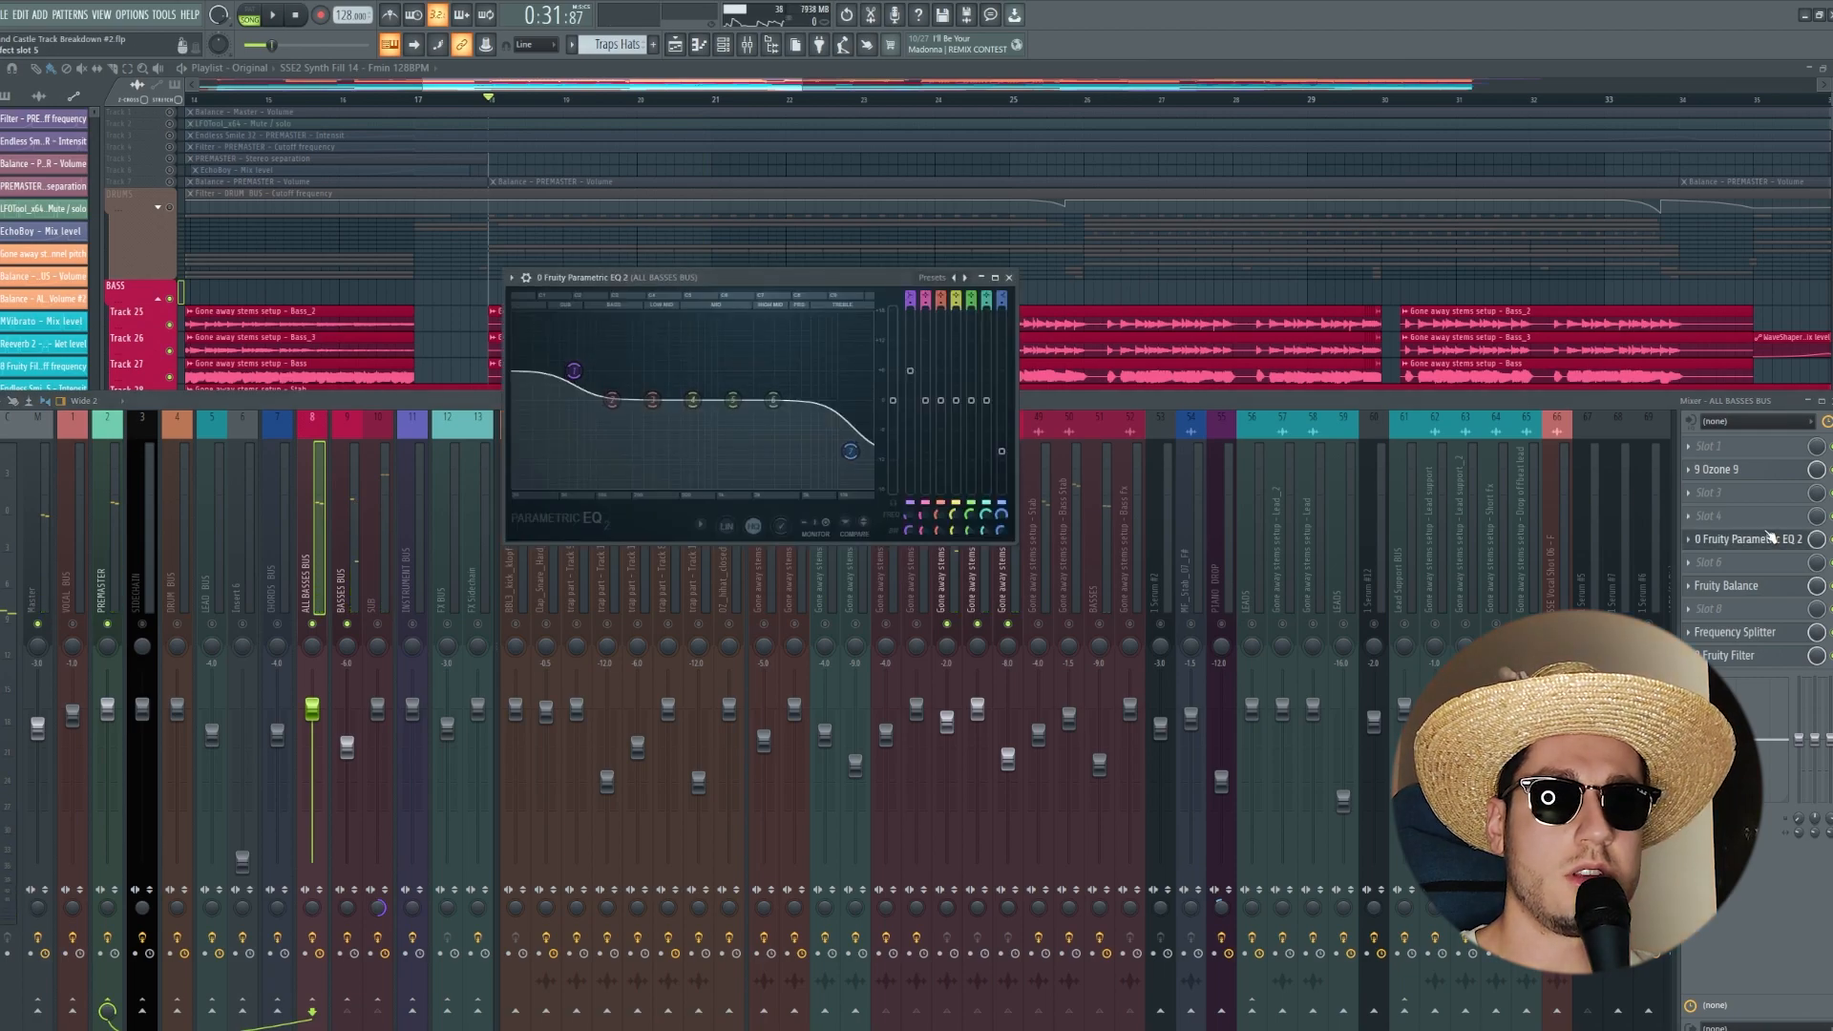
pyautogui.click(1771, 539)
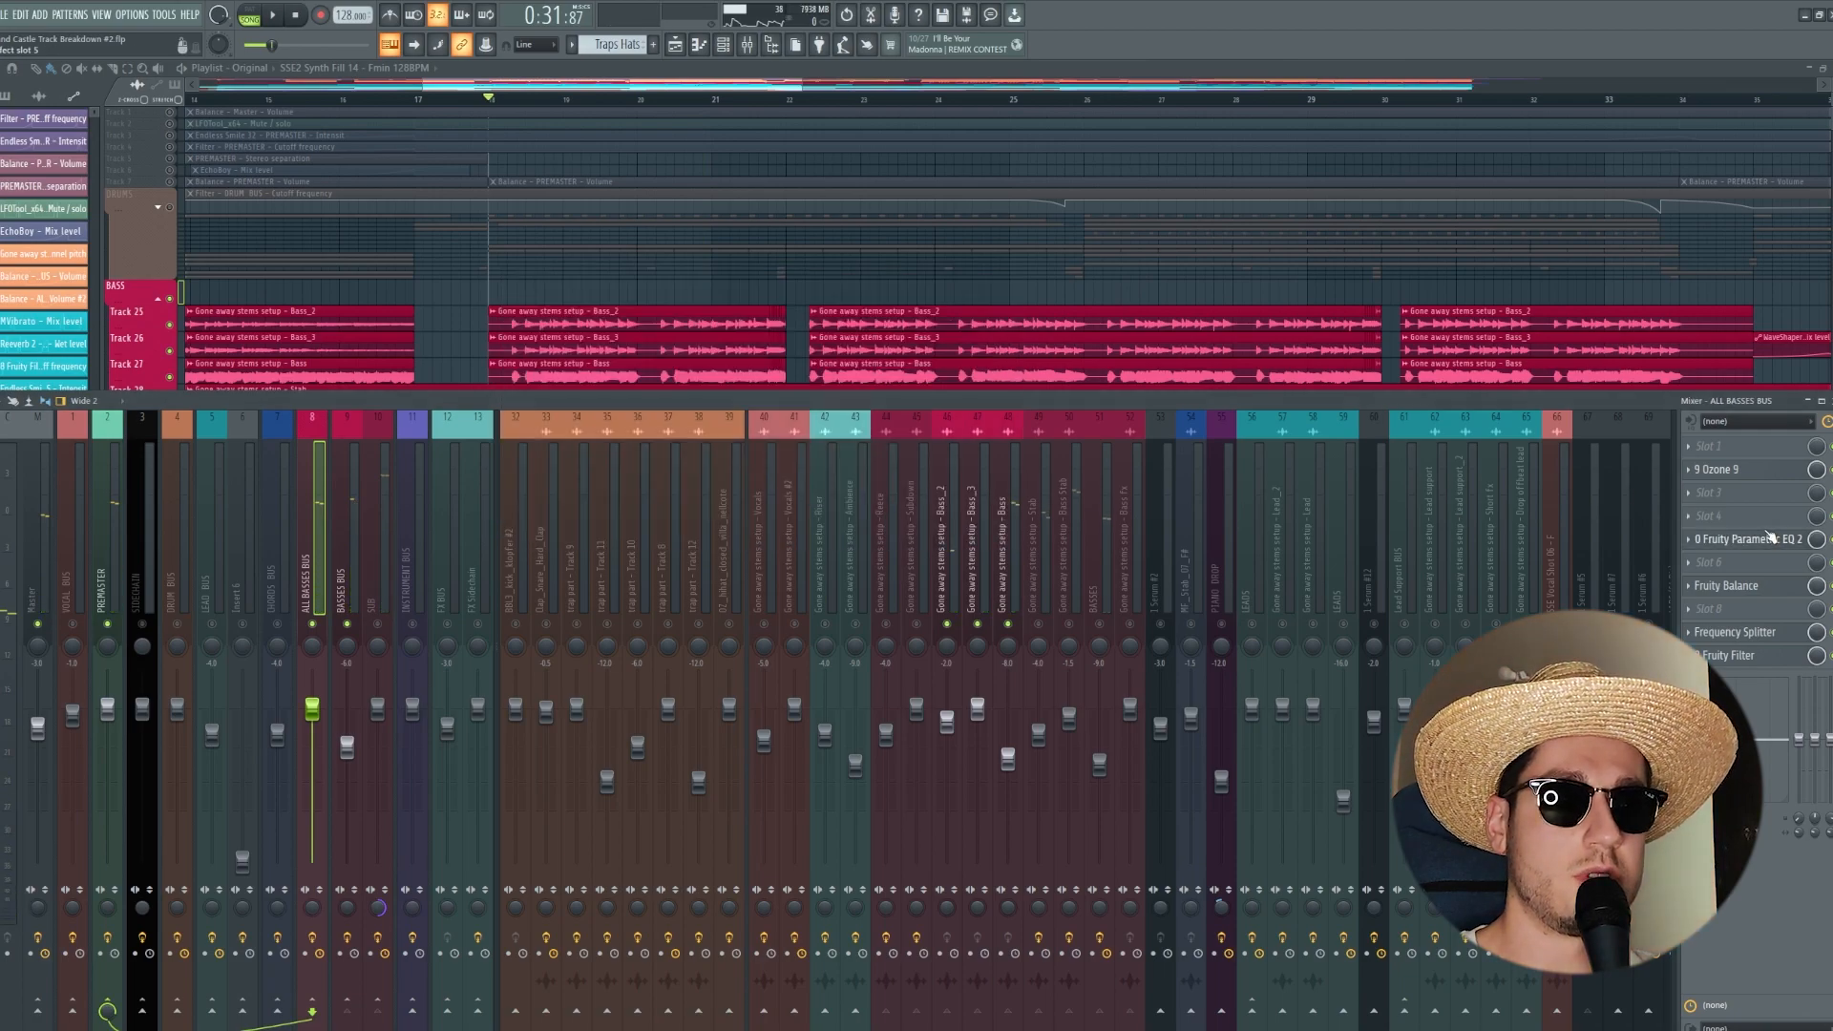
# Step: Solo and audition the stab layers on playlist Tracks 28, 29 and 31 one at a time
pyautogui.scroll(3, 638, 569)
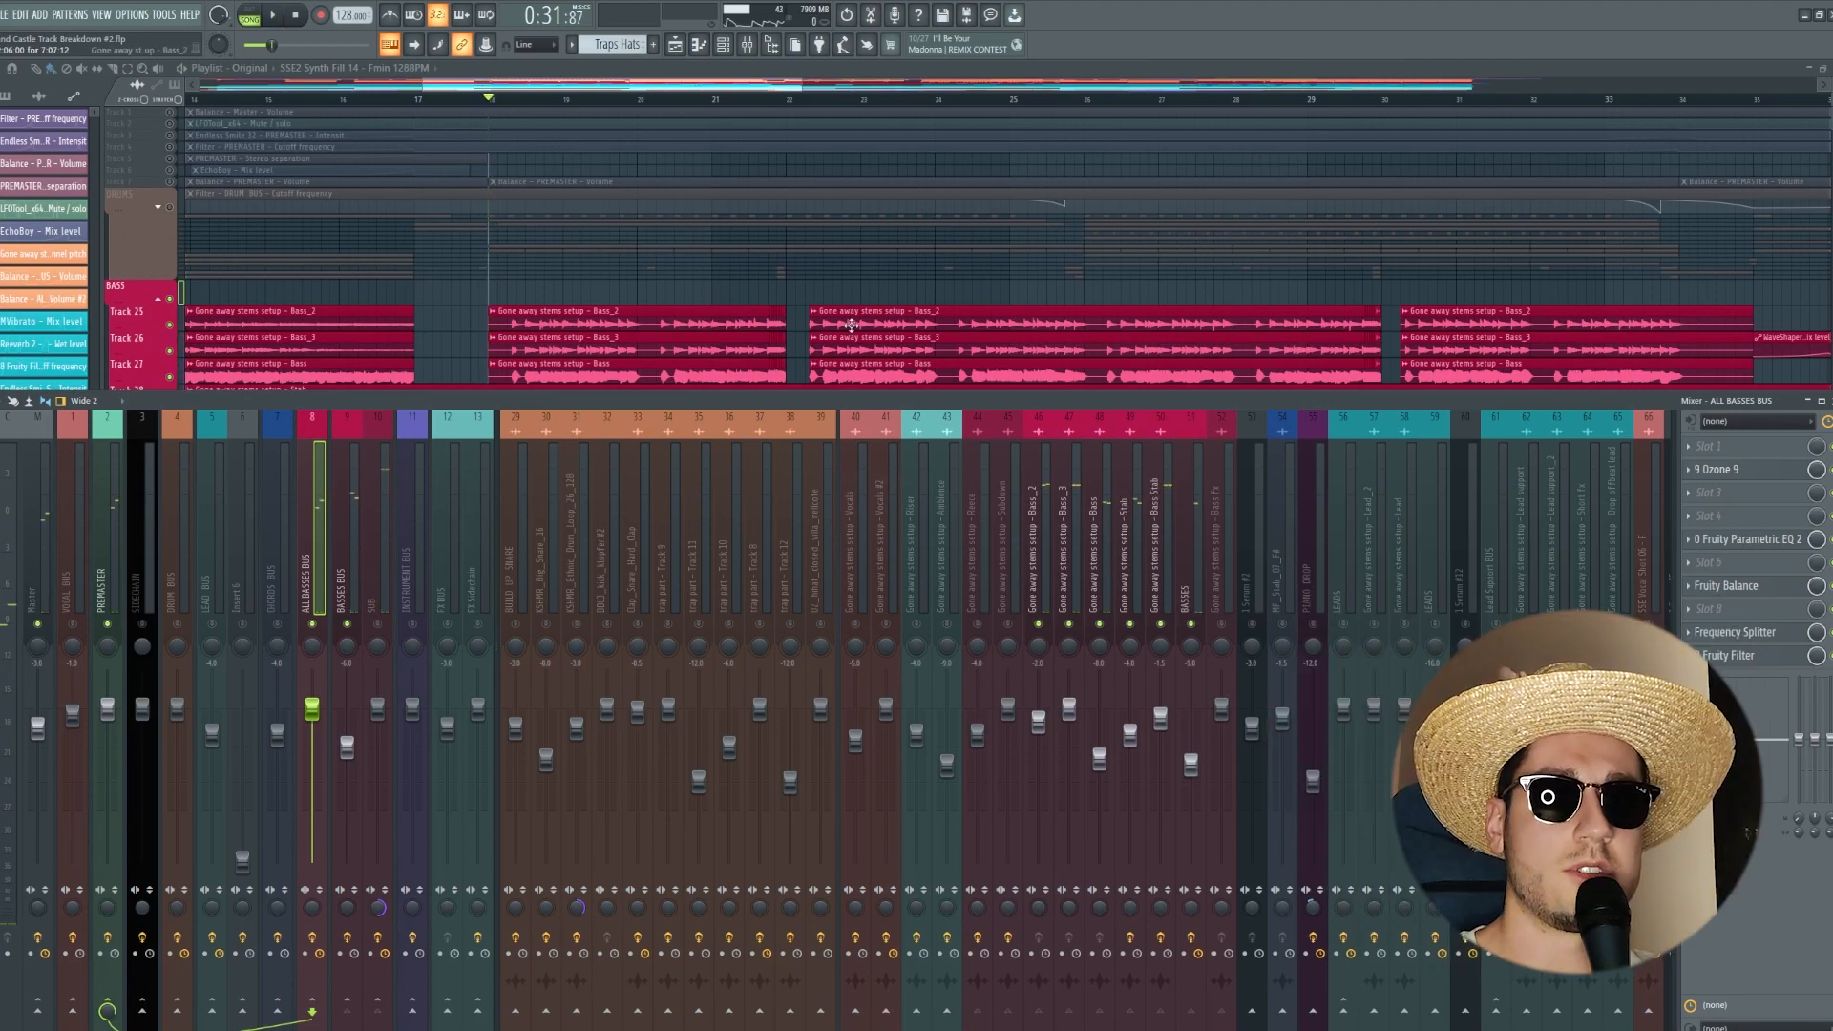
pyautogui.press('F9')
pyautogui.rightClick(170, 404)
pyautogui.press('space')
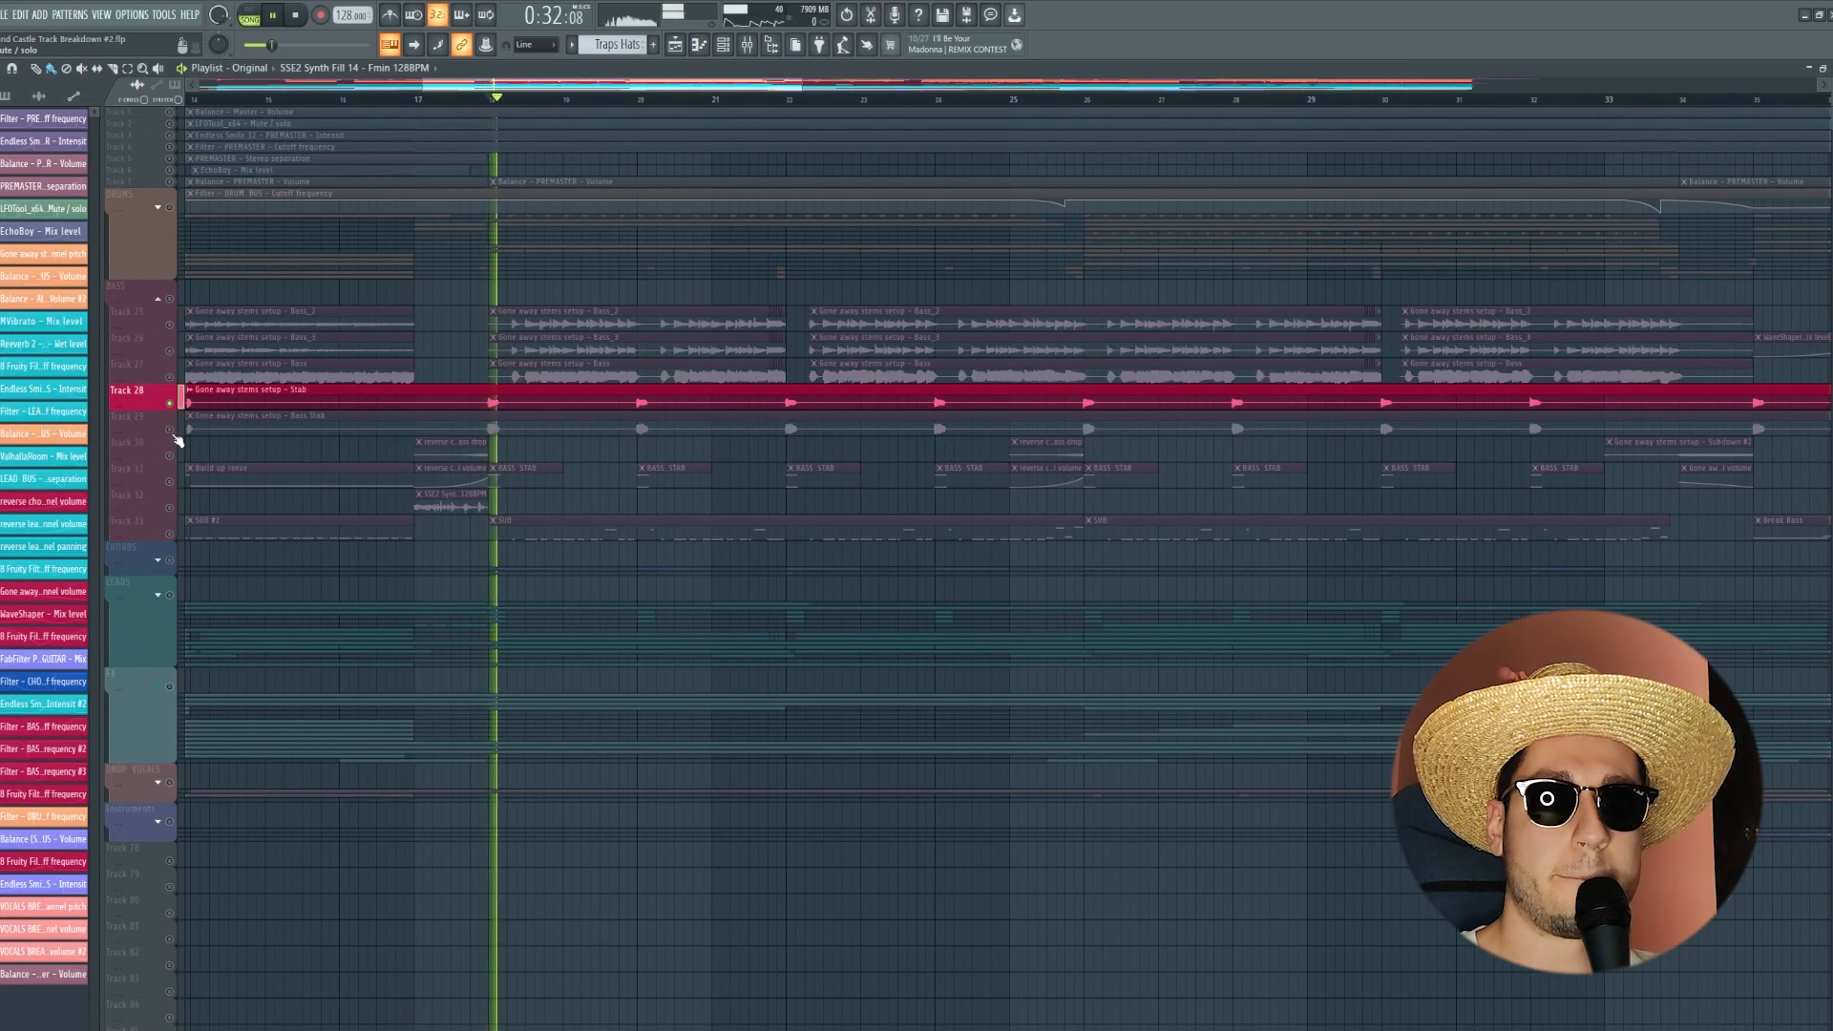
pyautogui.press('space')
pyautogui.rightClick(171, 430)
pyautogui.press('space')
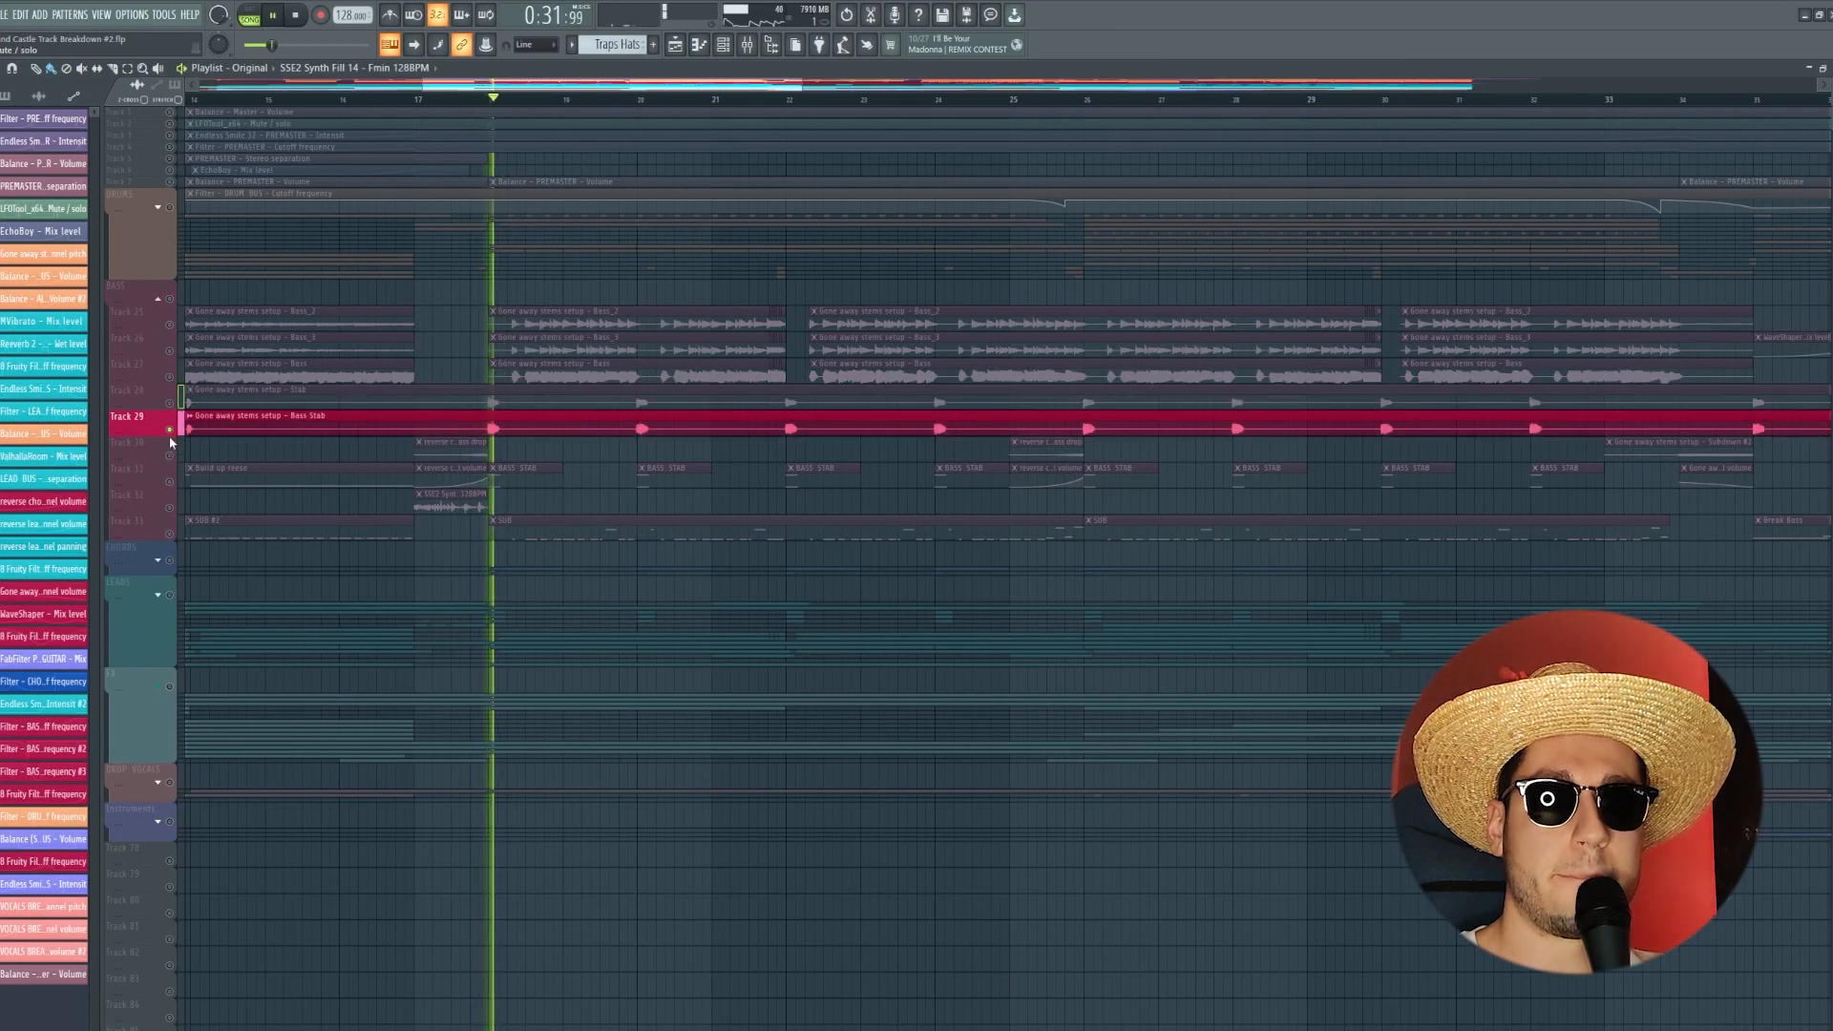
pyautogui.press('space')
pyautogui.rightClick(169, 481)
pyautogui.press('space')
pyautogui.press('space')
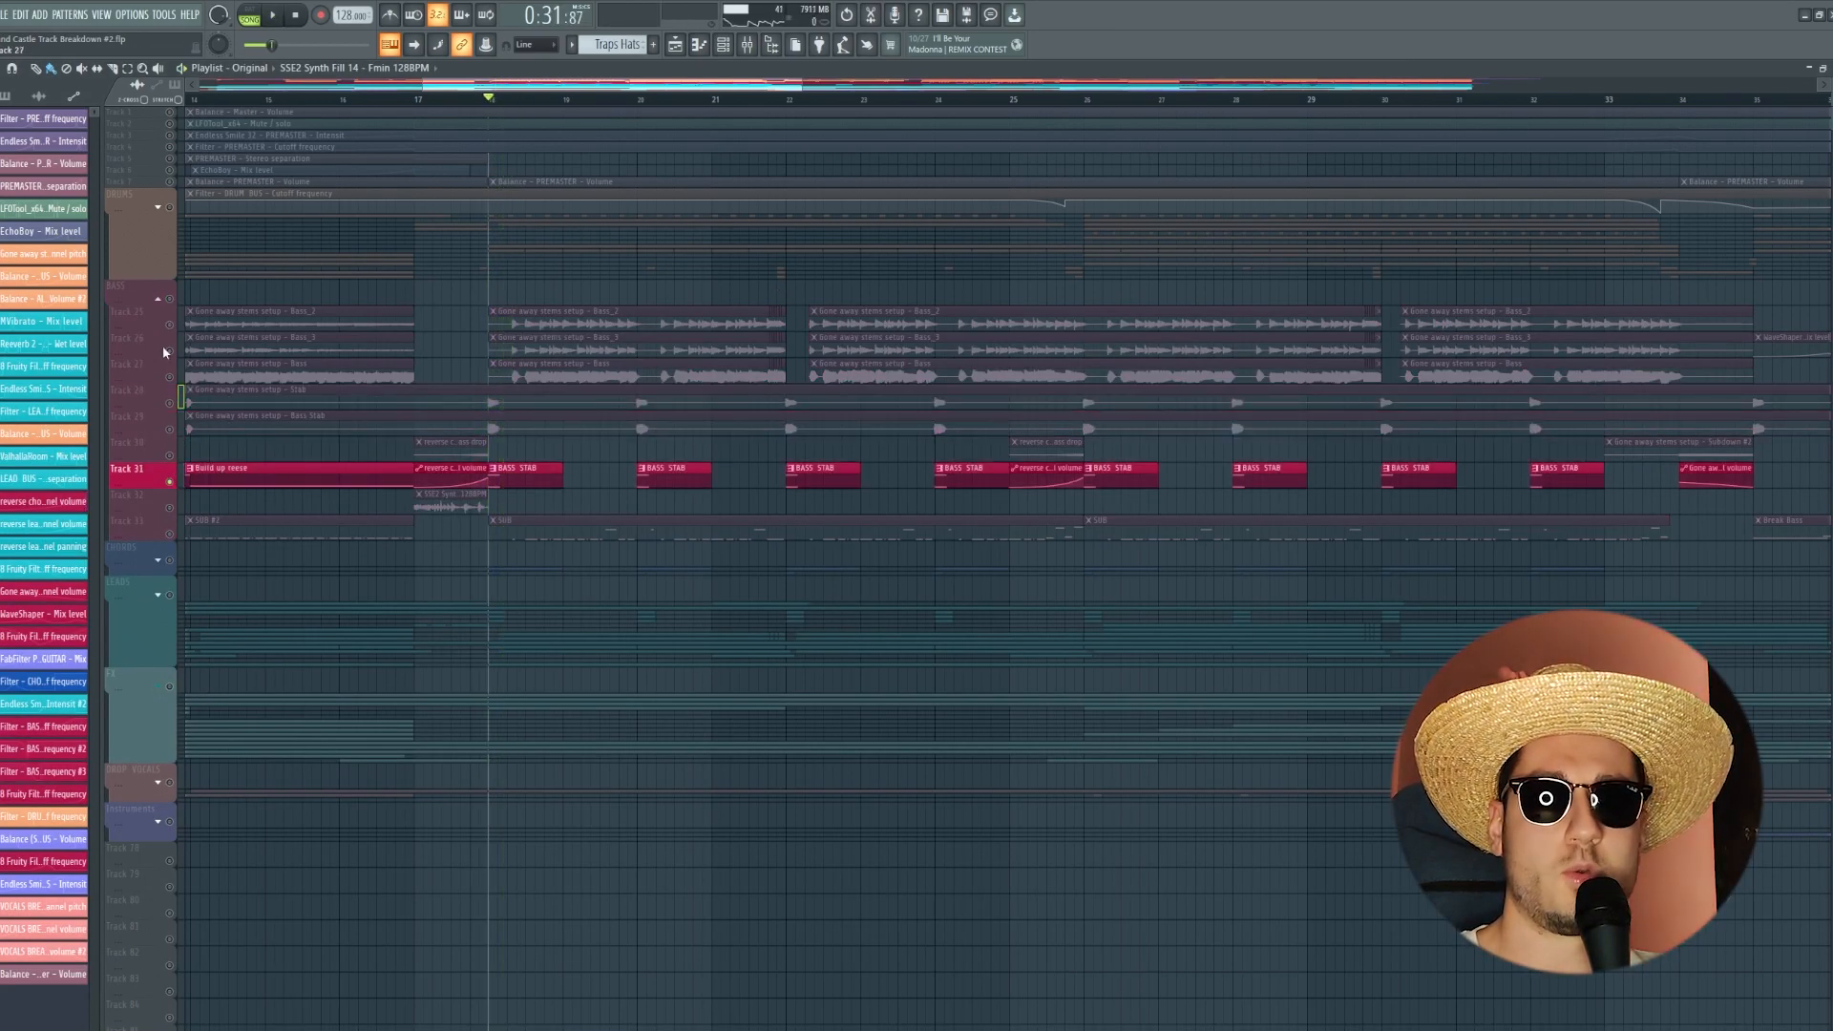
# Step: Restore the solo on the whole BASS group, start playback and show the mixer
pyautogui.rightClick(174, 323)
pyautogui.press('space')
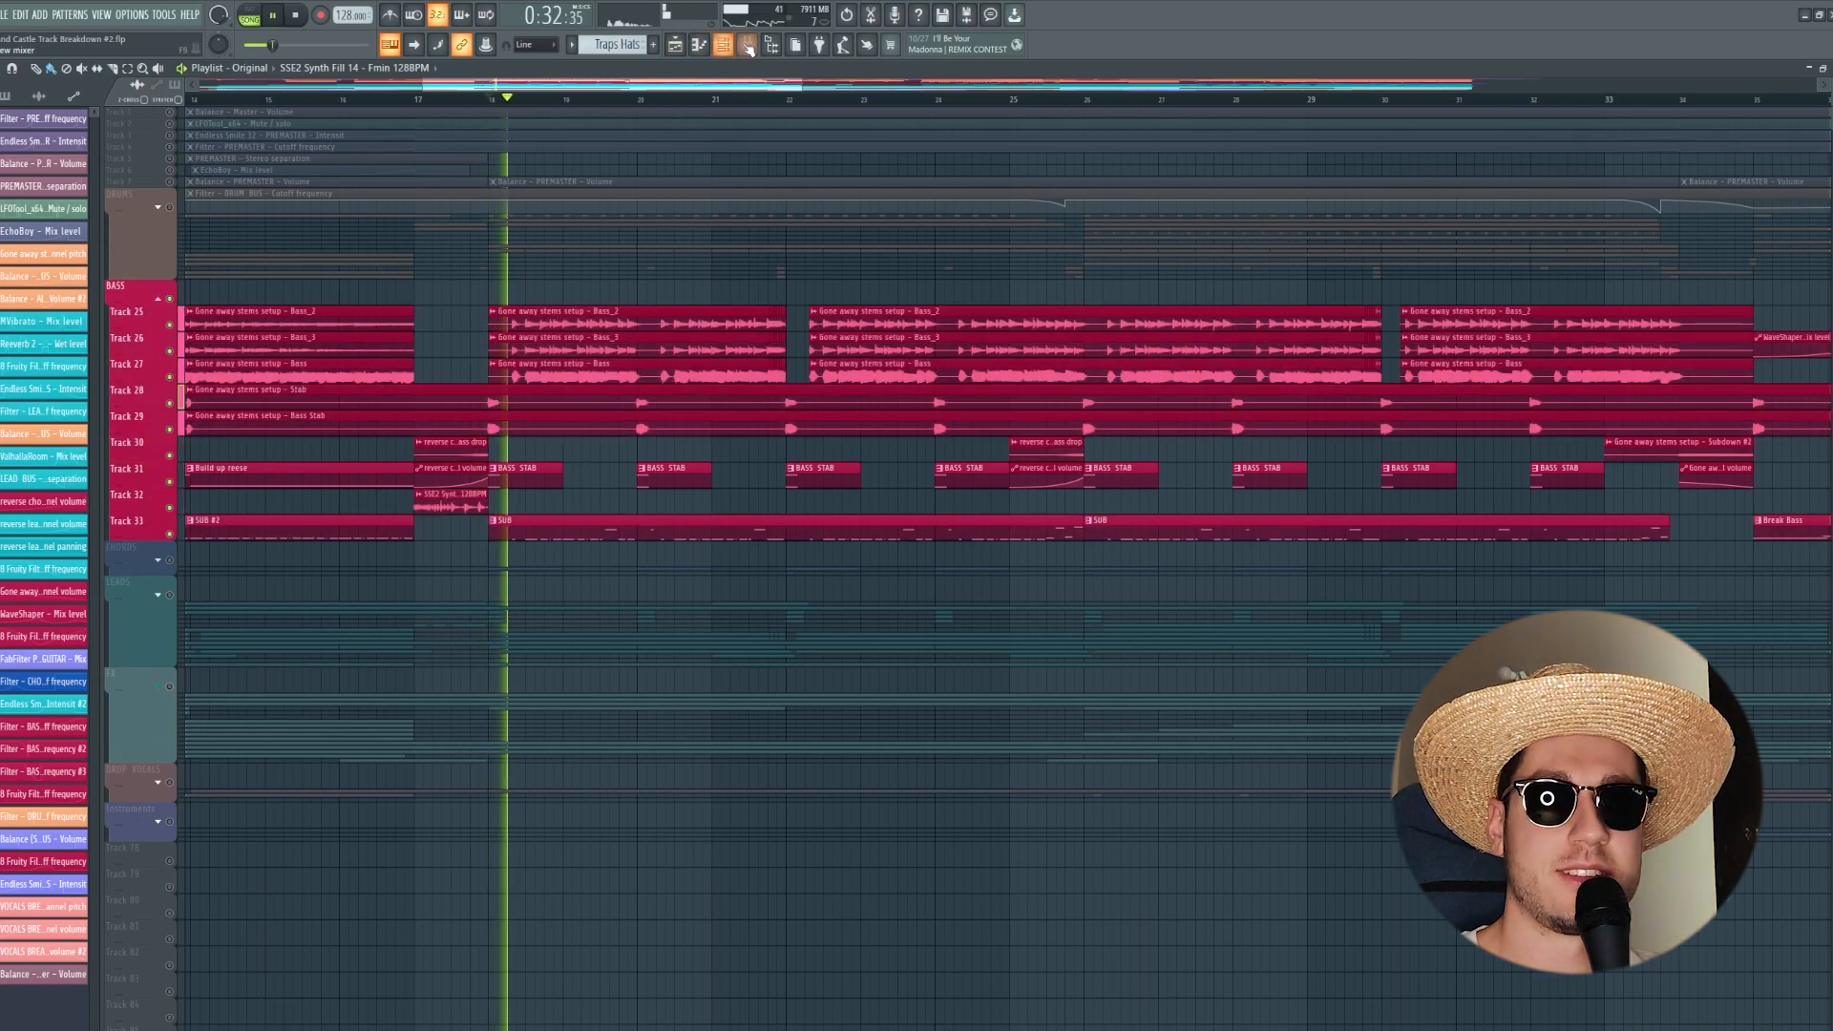
pyautogui.press('F9')
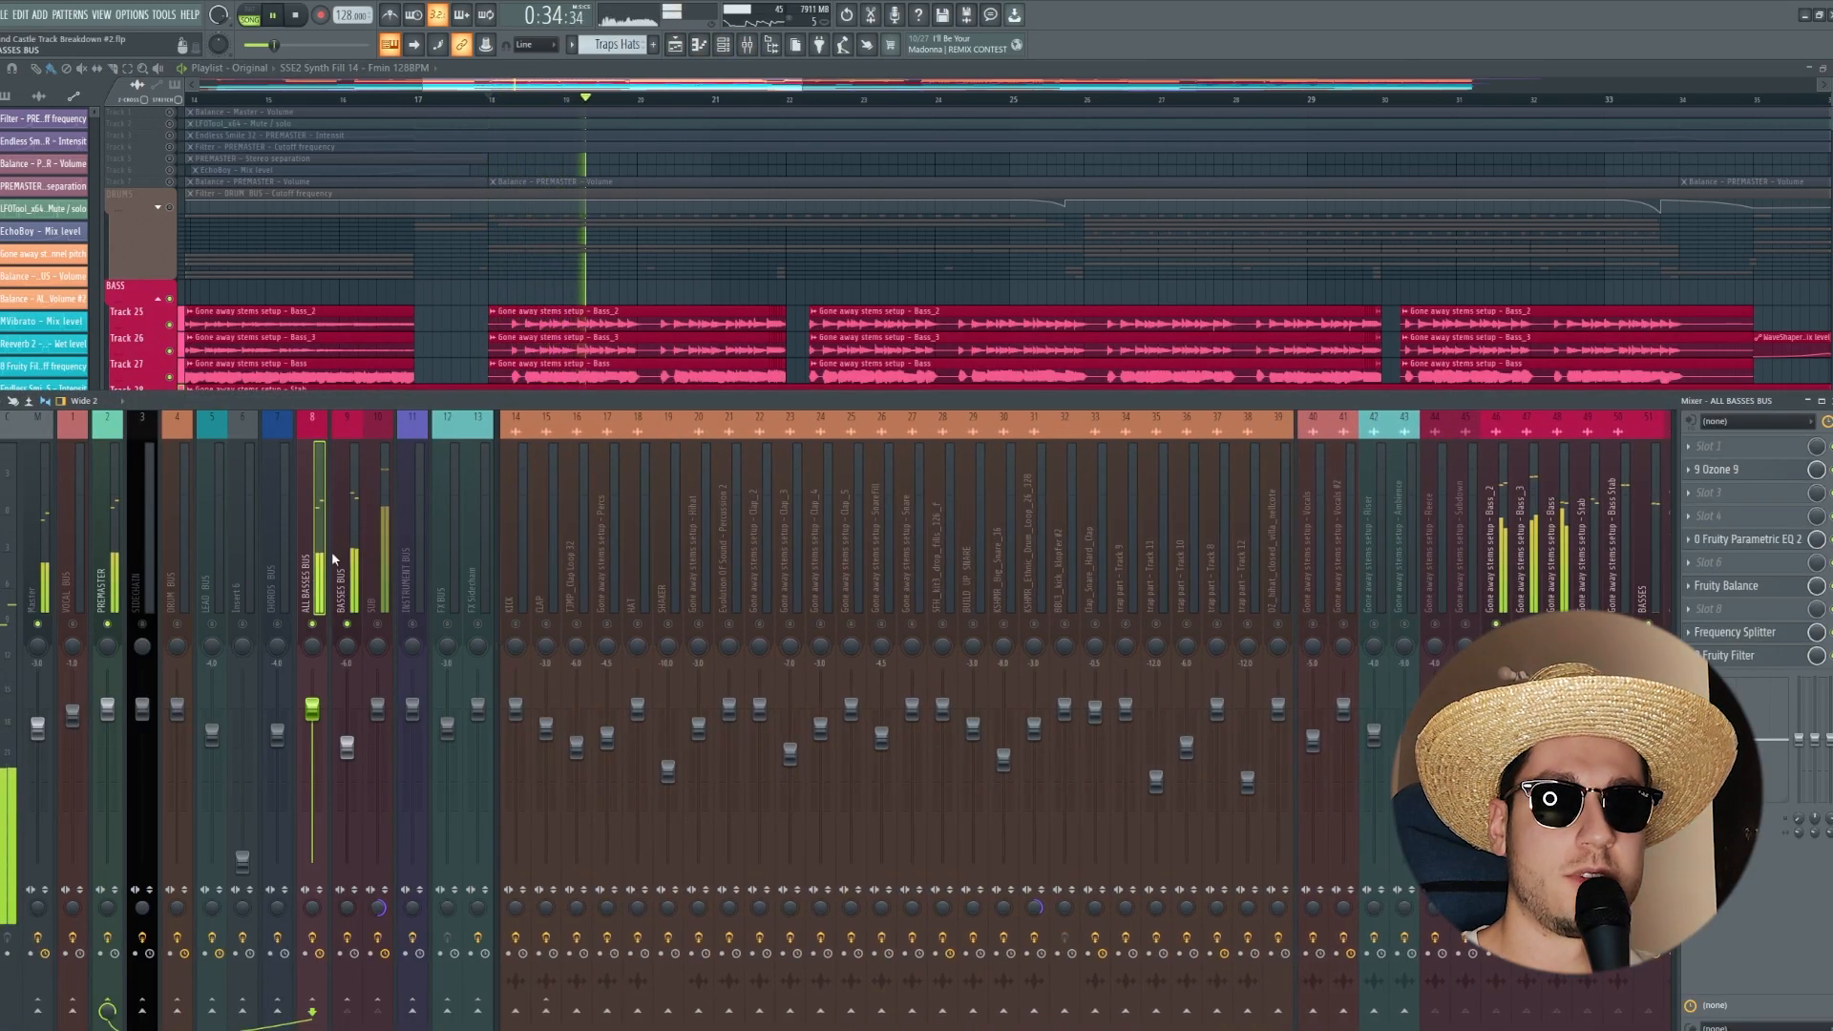
# Step: Solo the SUB mixer channel and inspect its Fruity parametric EQ 2
pyautogui.click(380, 568)
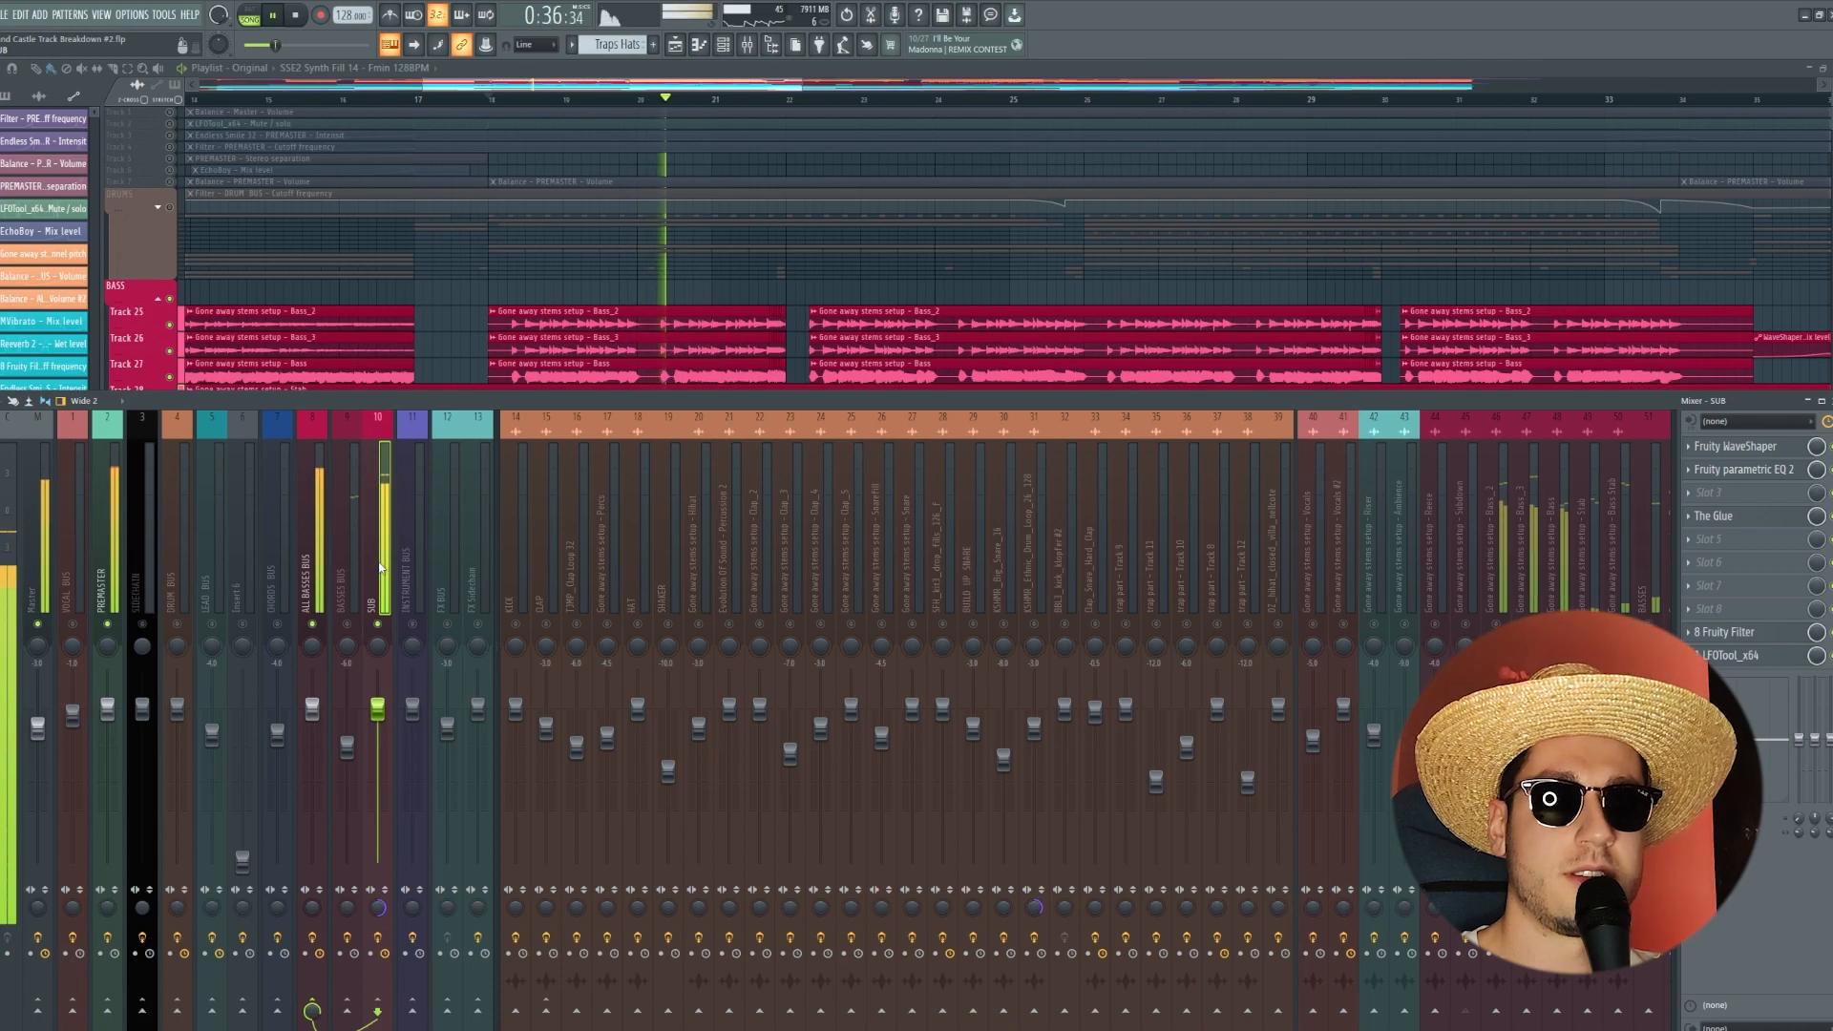
pyautogui.click(1766, 469)
pyautogui.click(1766, 469)
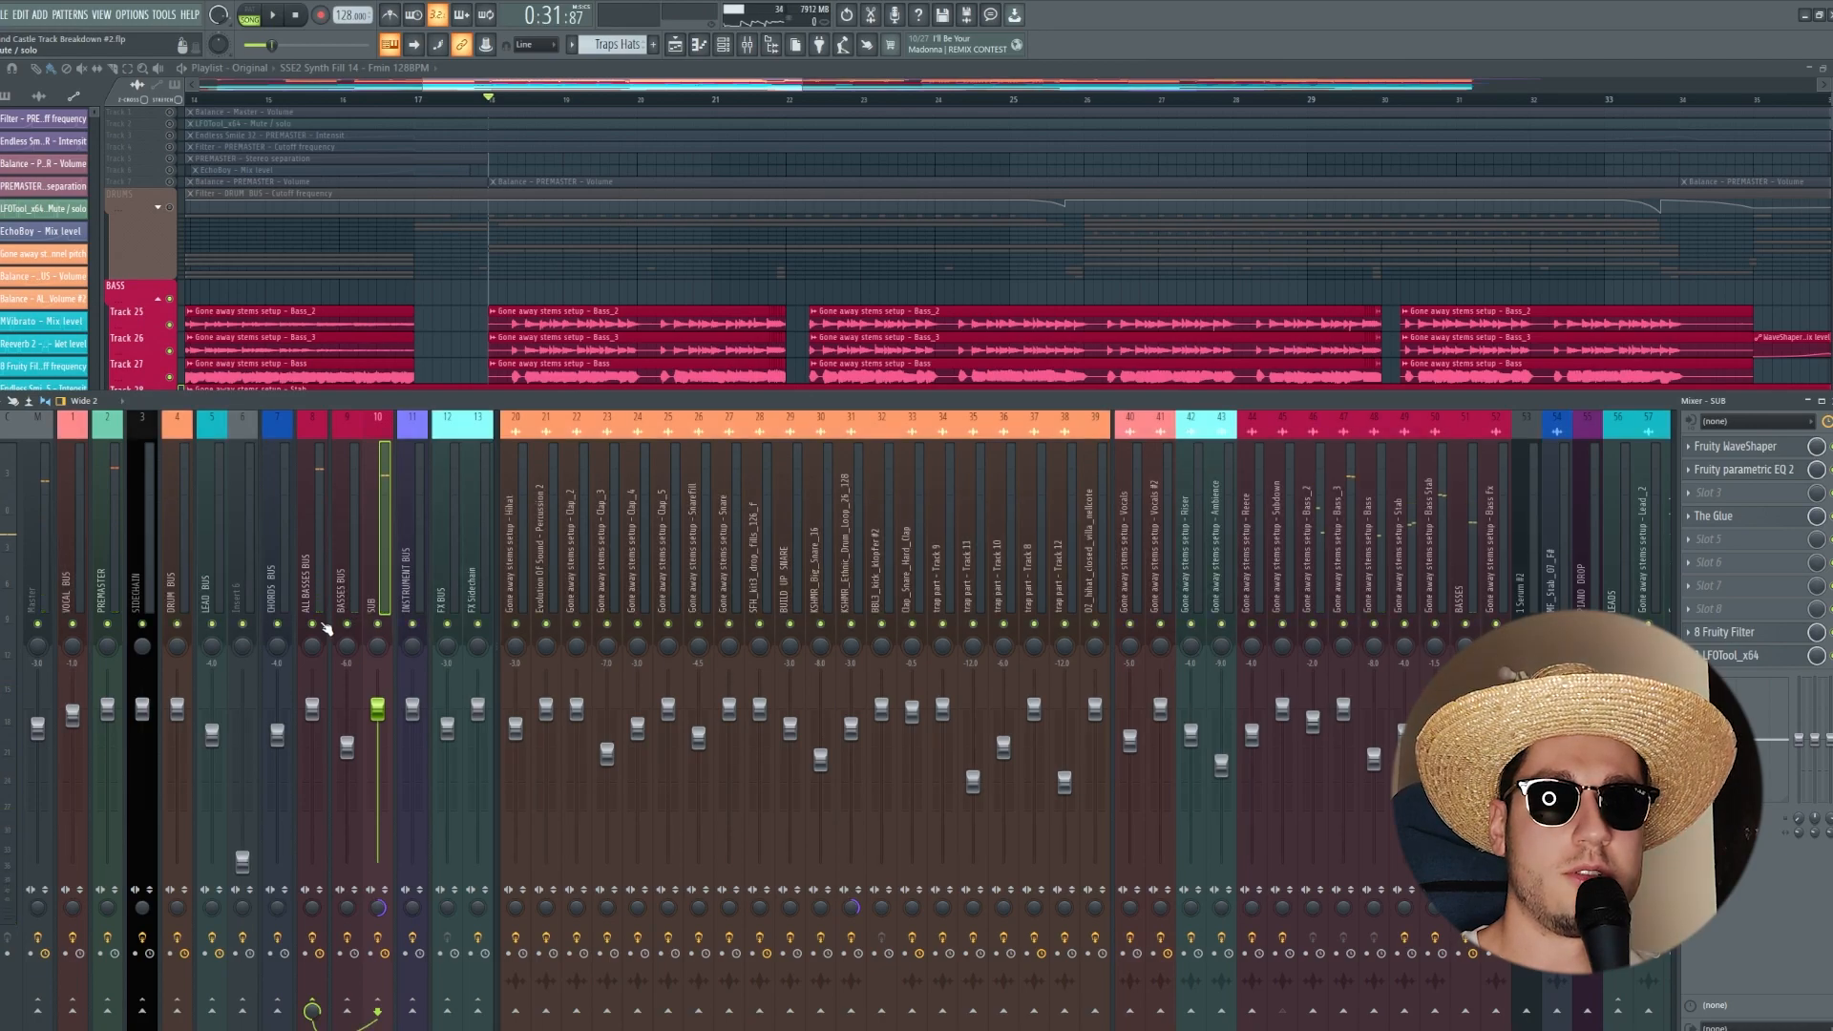
# Step: Play the full bass group with no mixer channel soloed and return to the full playlist view
pyautogui.press('space')
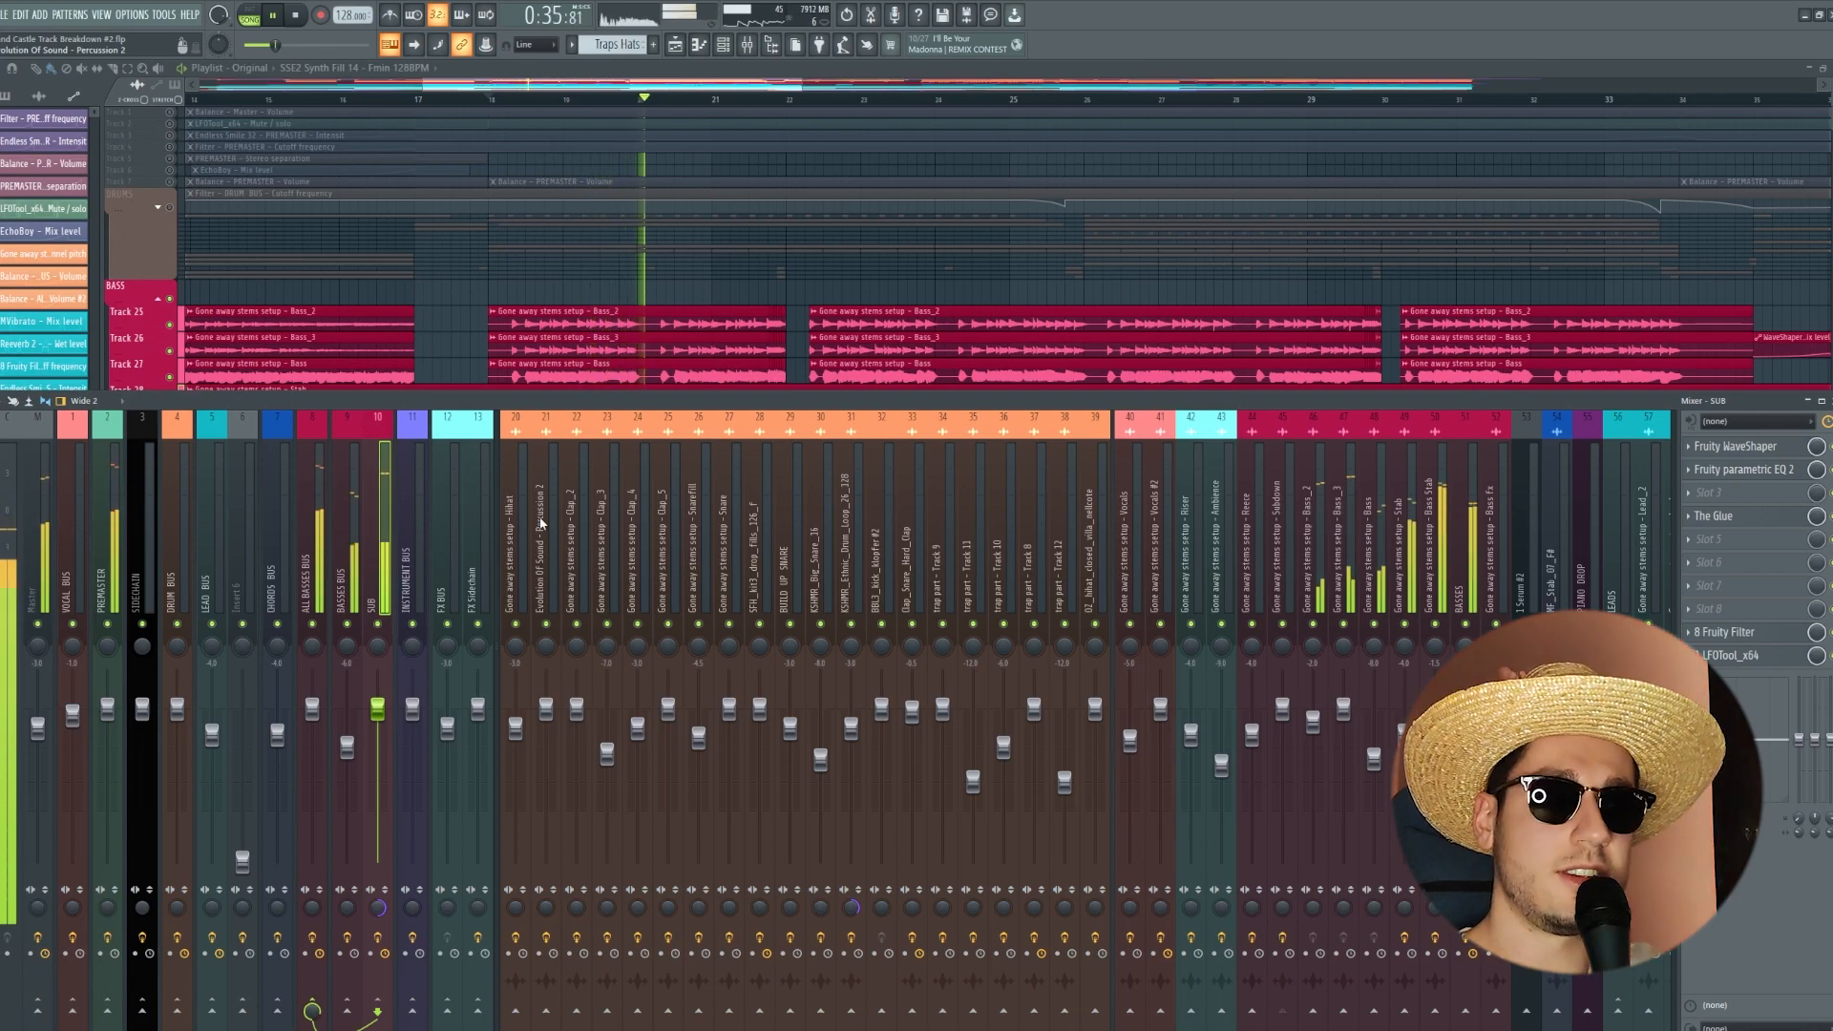
pyautogui.press('space')
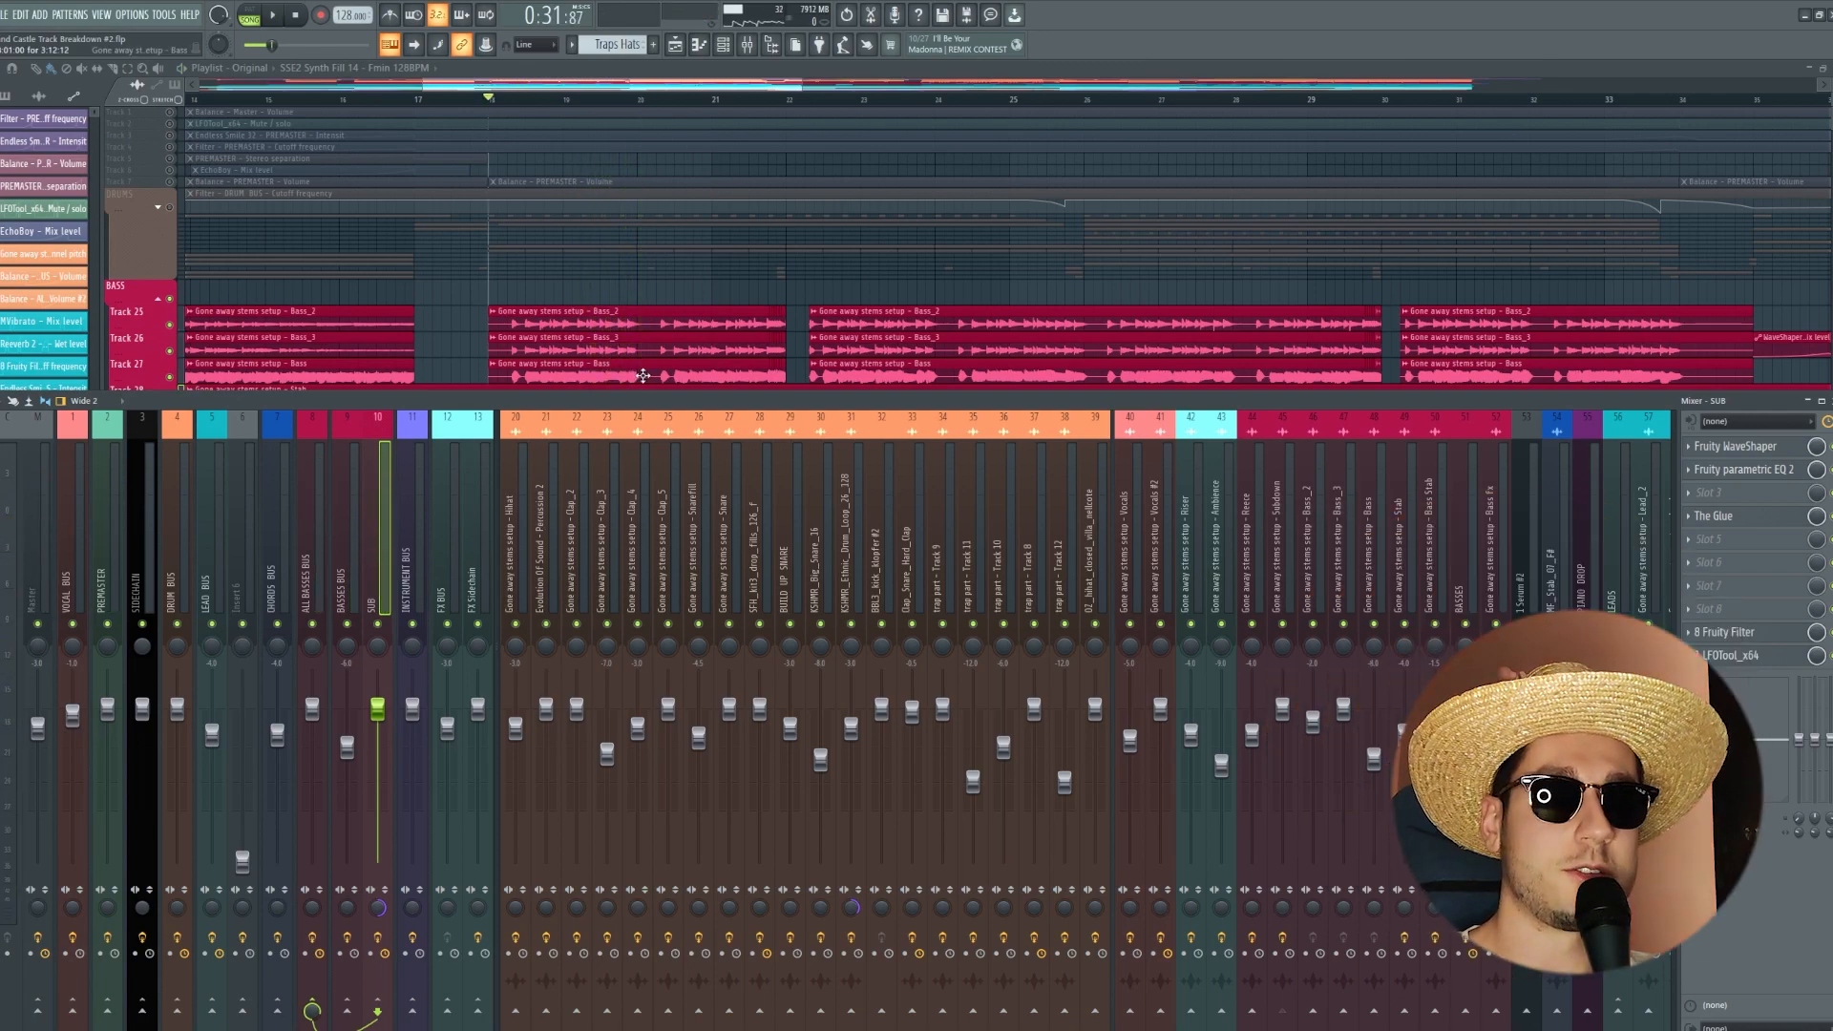
pyautogui.press('F9')
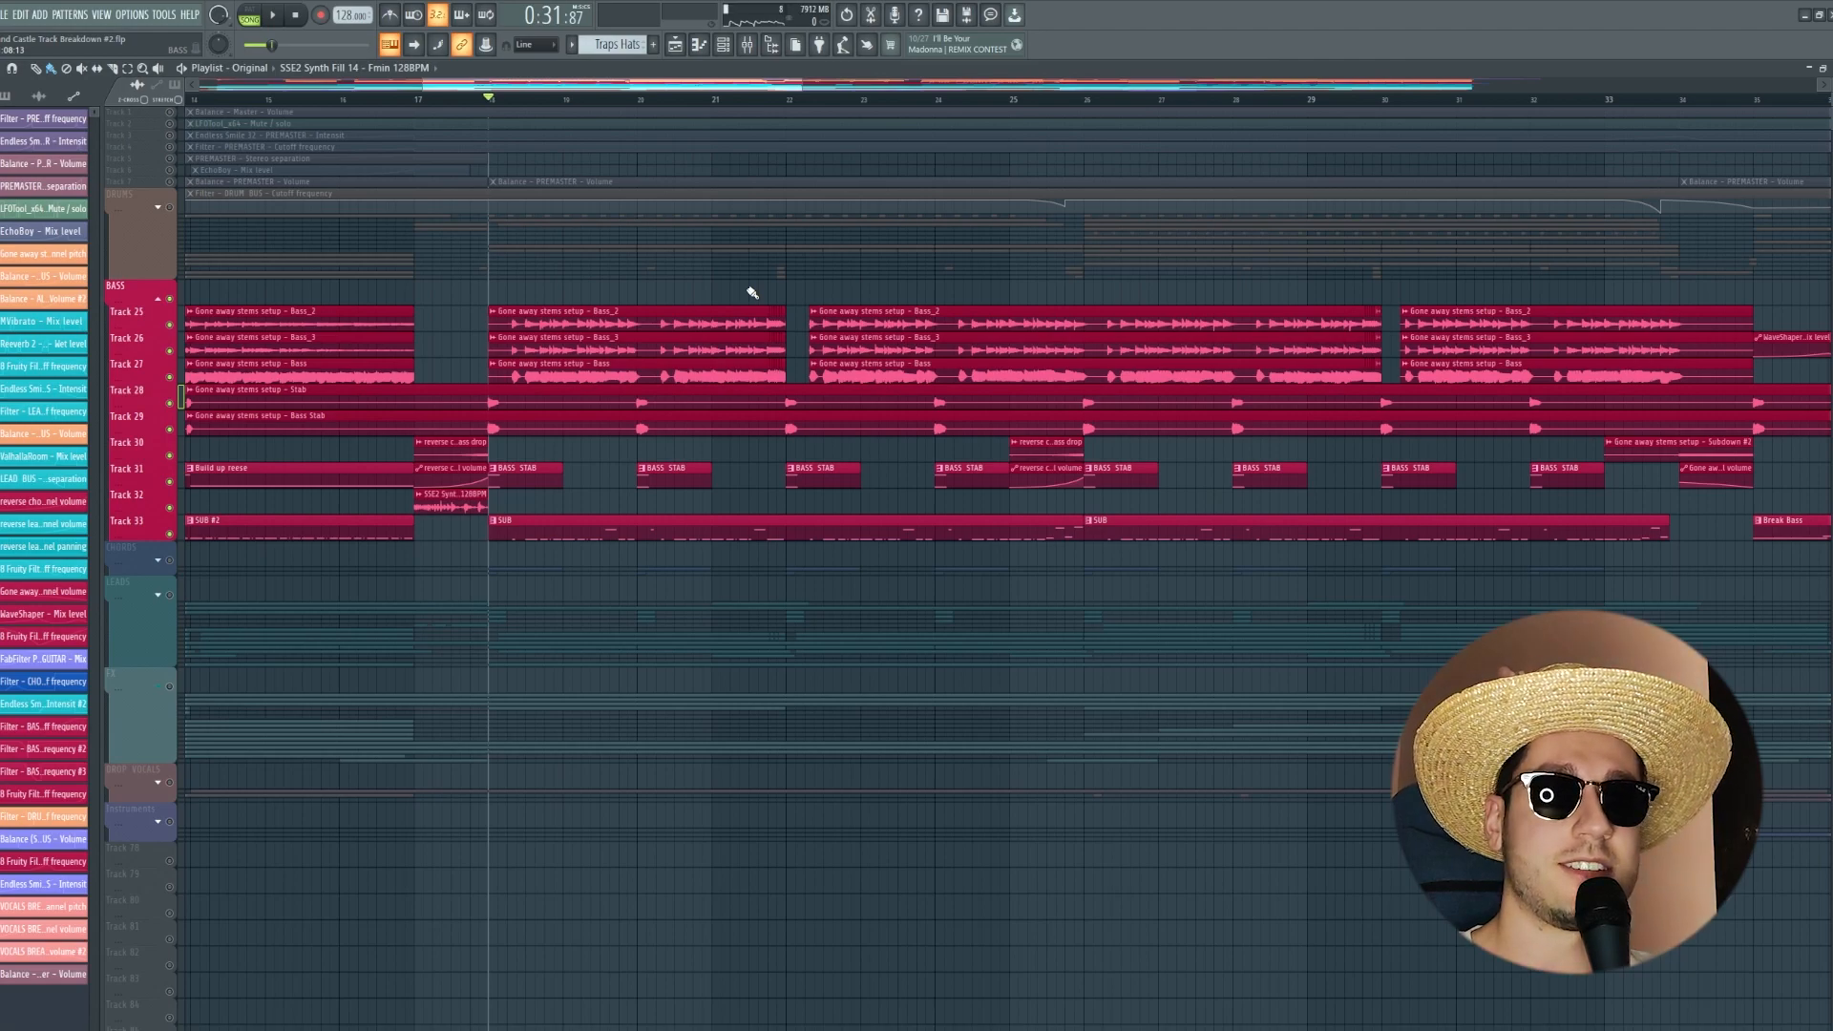
# Step: Solo and expand the CHORDS group in the playlist and audition its chord stabs
pyautogui.hscroll(5, 1227, 532)
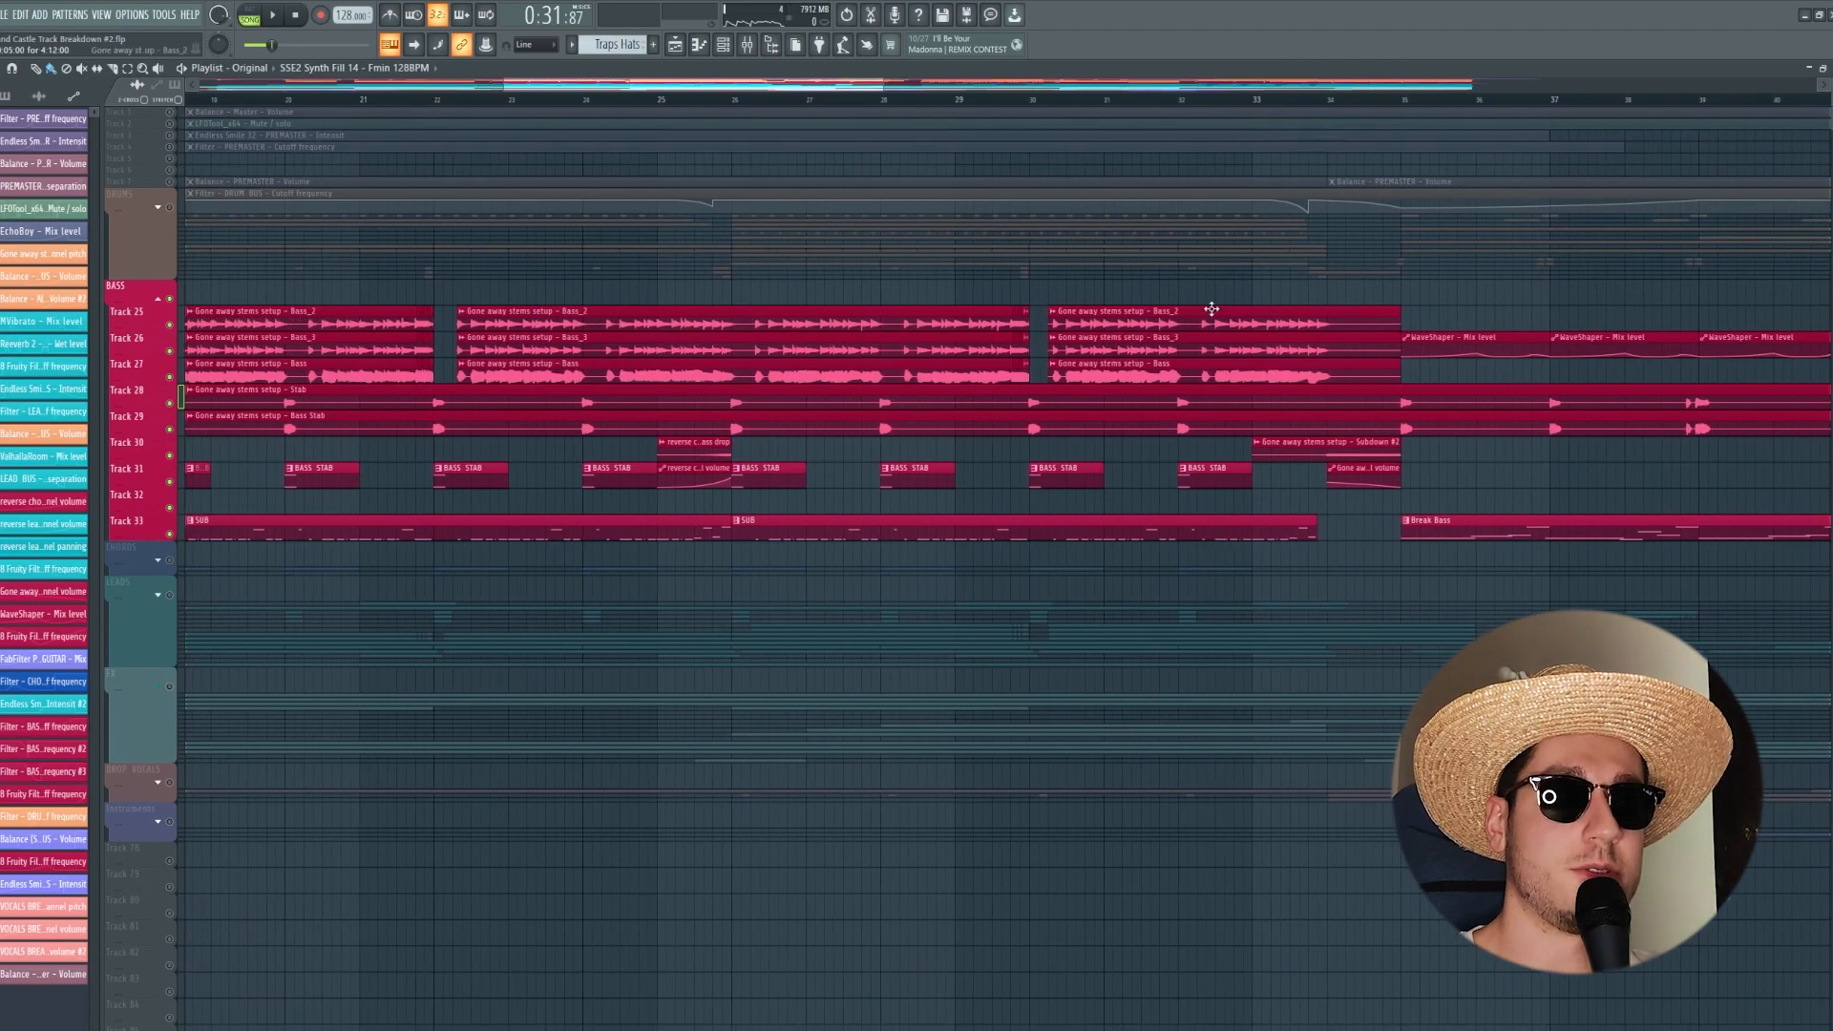
pyautogui.hscroll(-8, 1216, 330)
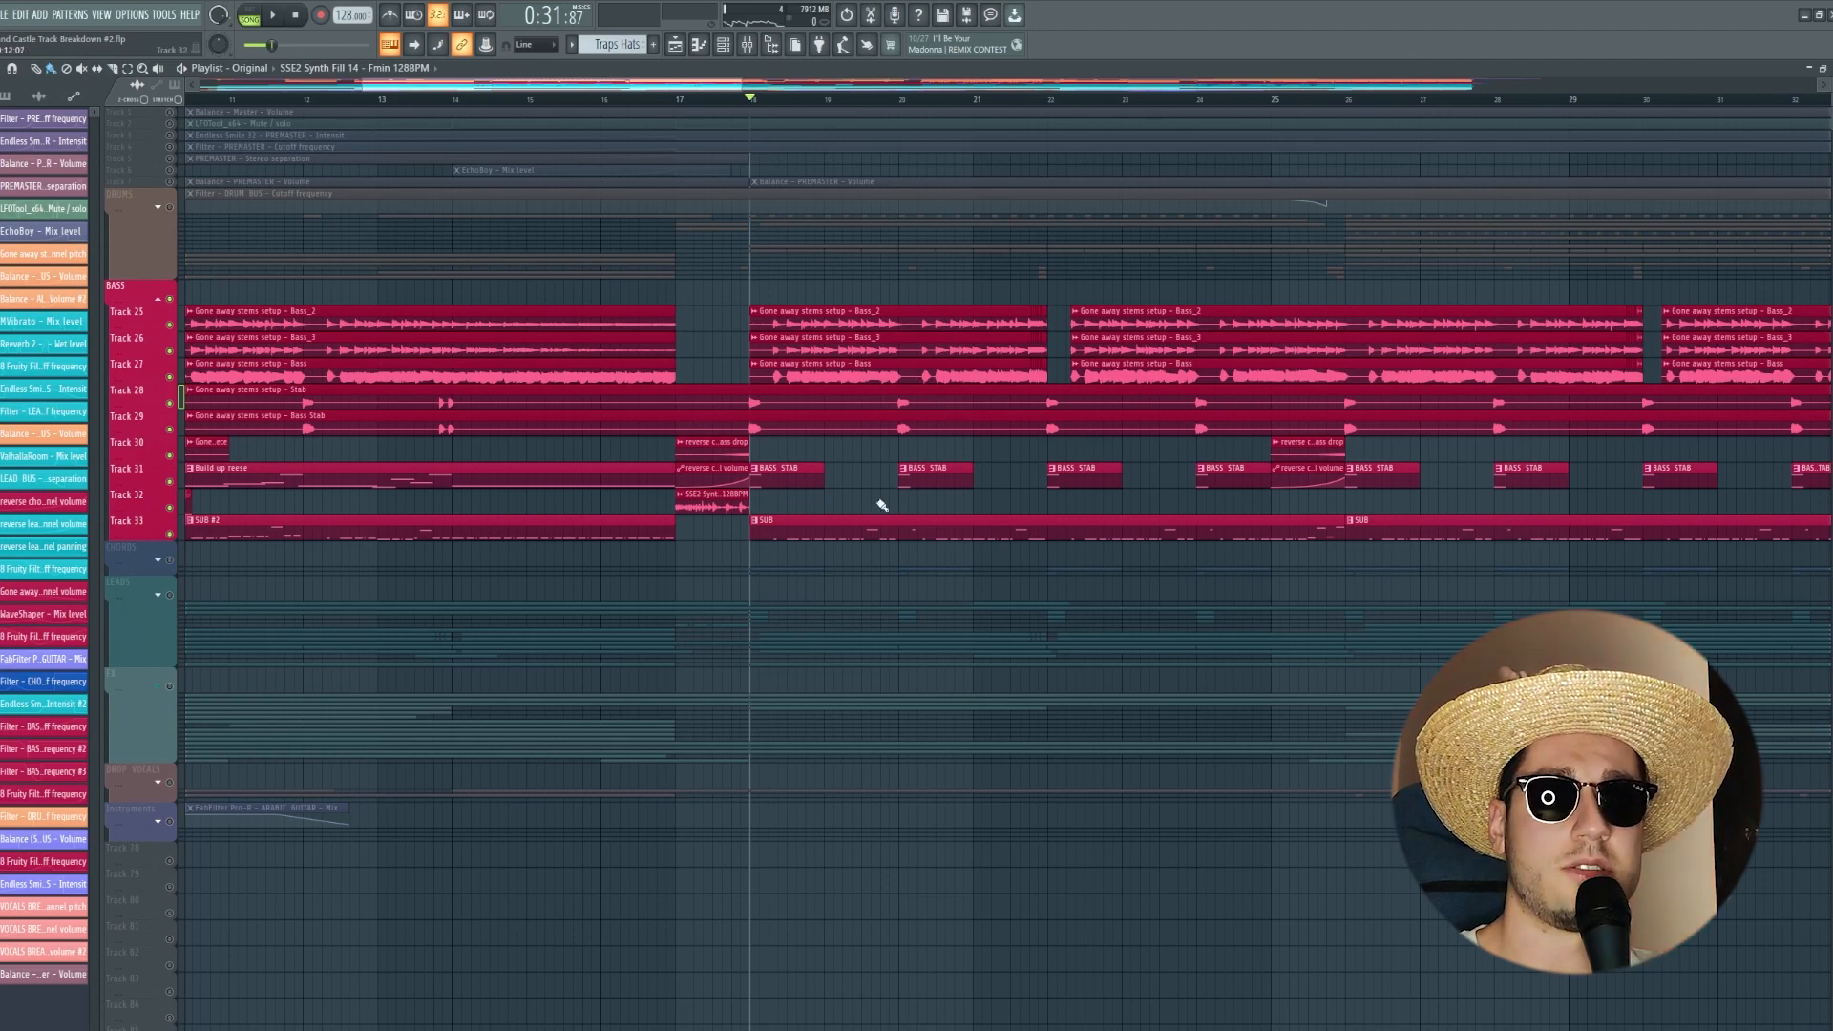
pyautogui.click(157, 561)
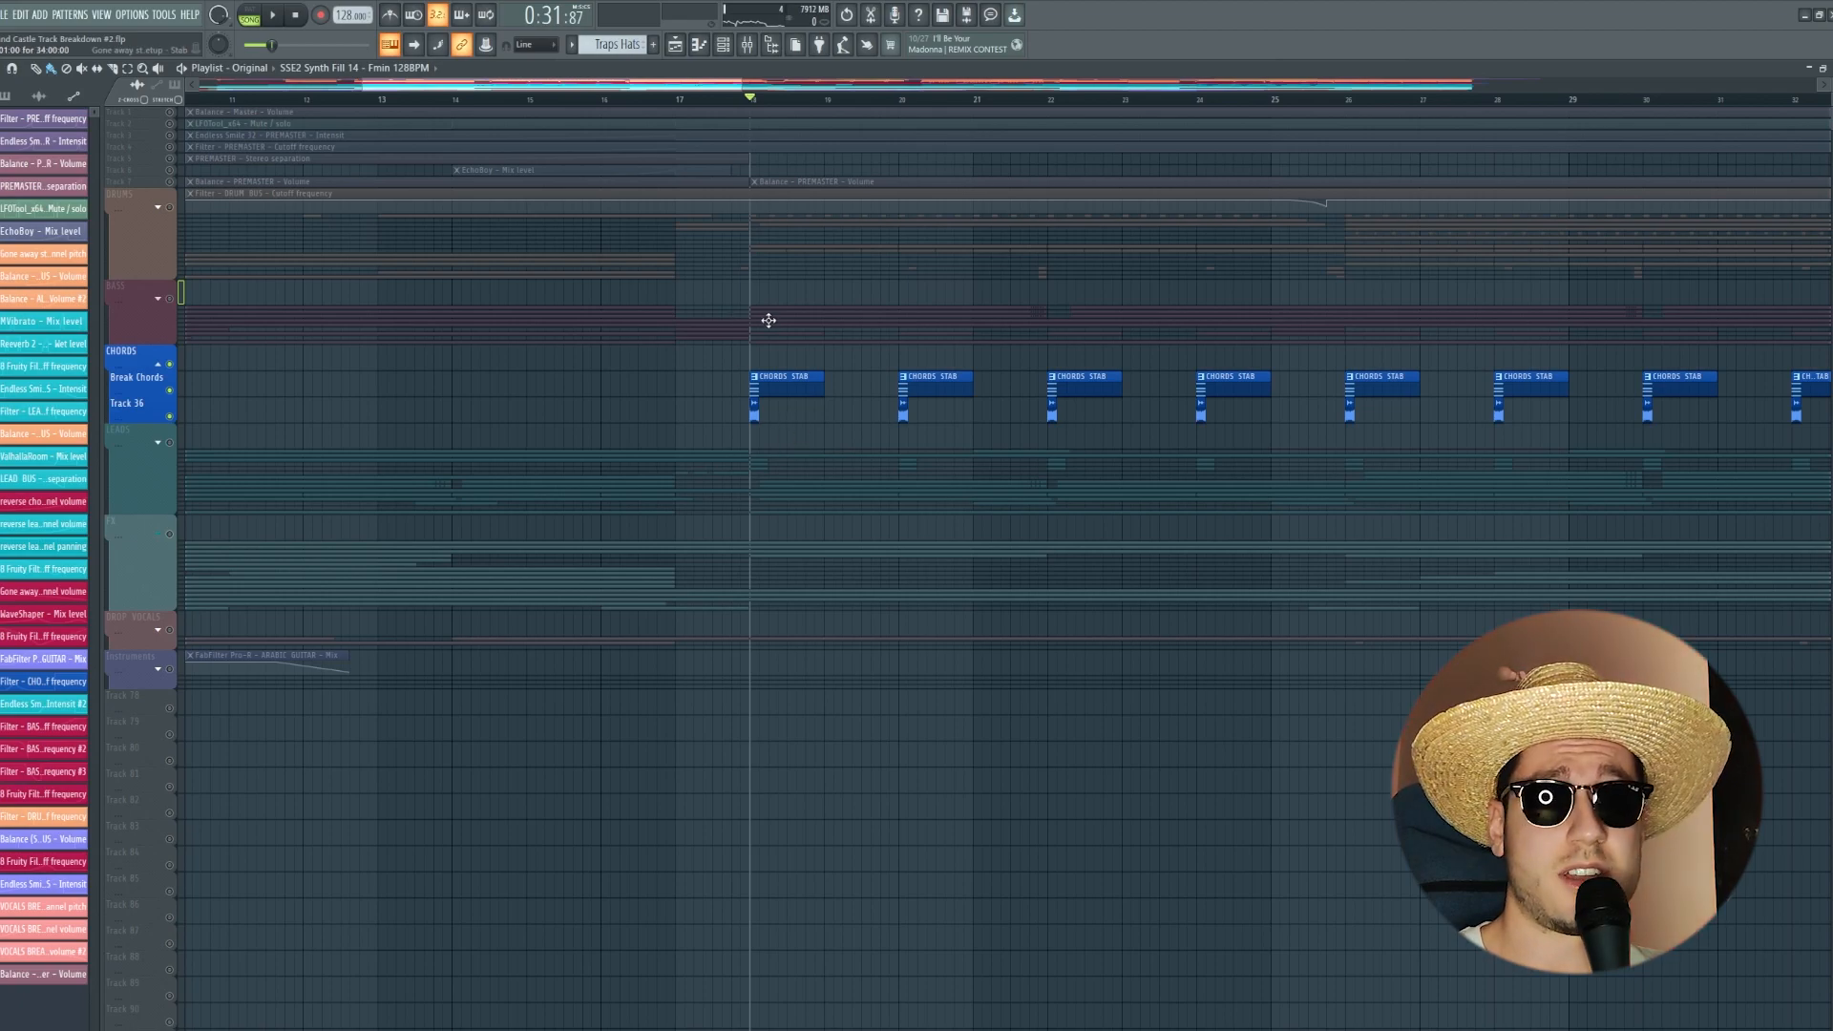
pyautogui.press('space')
pyautogui.press('F9')
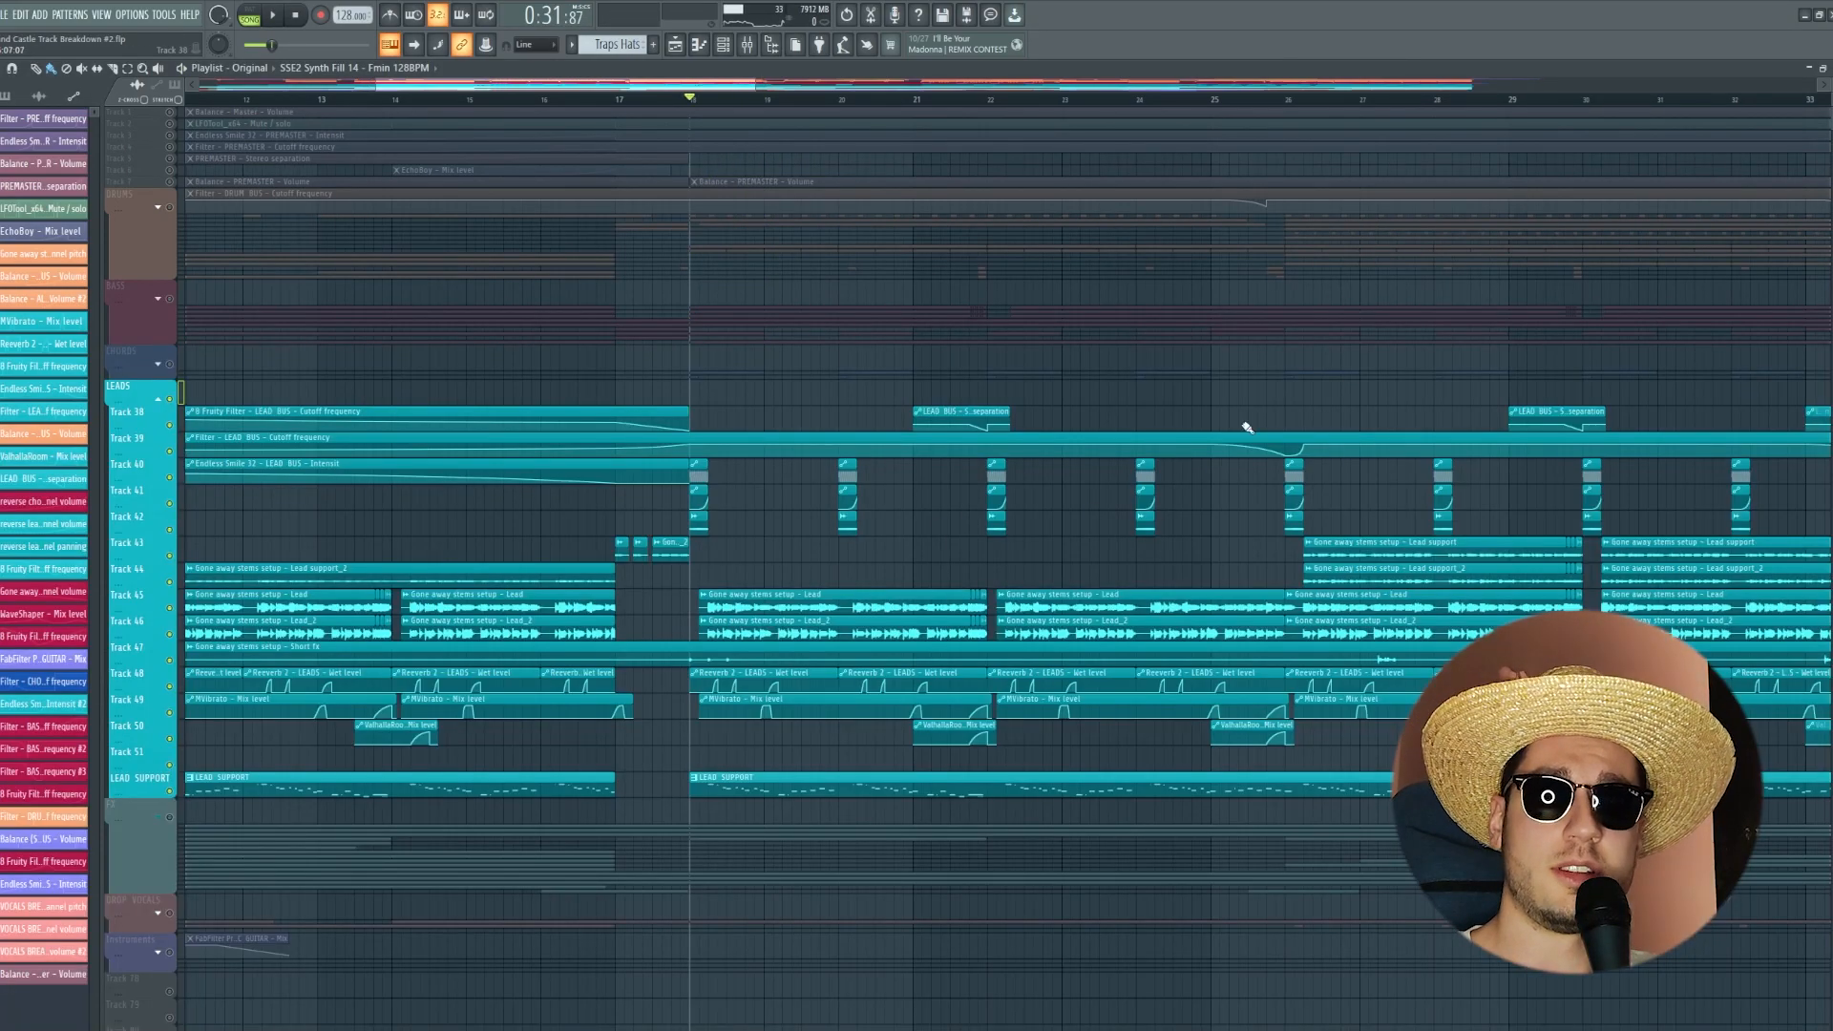
# Step: Audition the whole soloed LEADS group in the playlist
pyautogui.press('space')
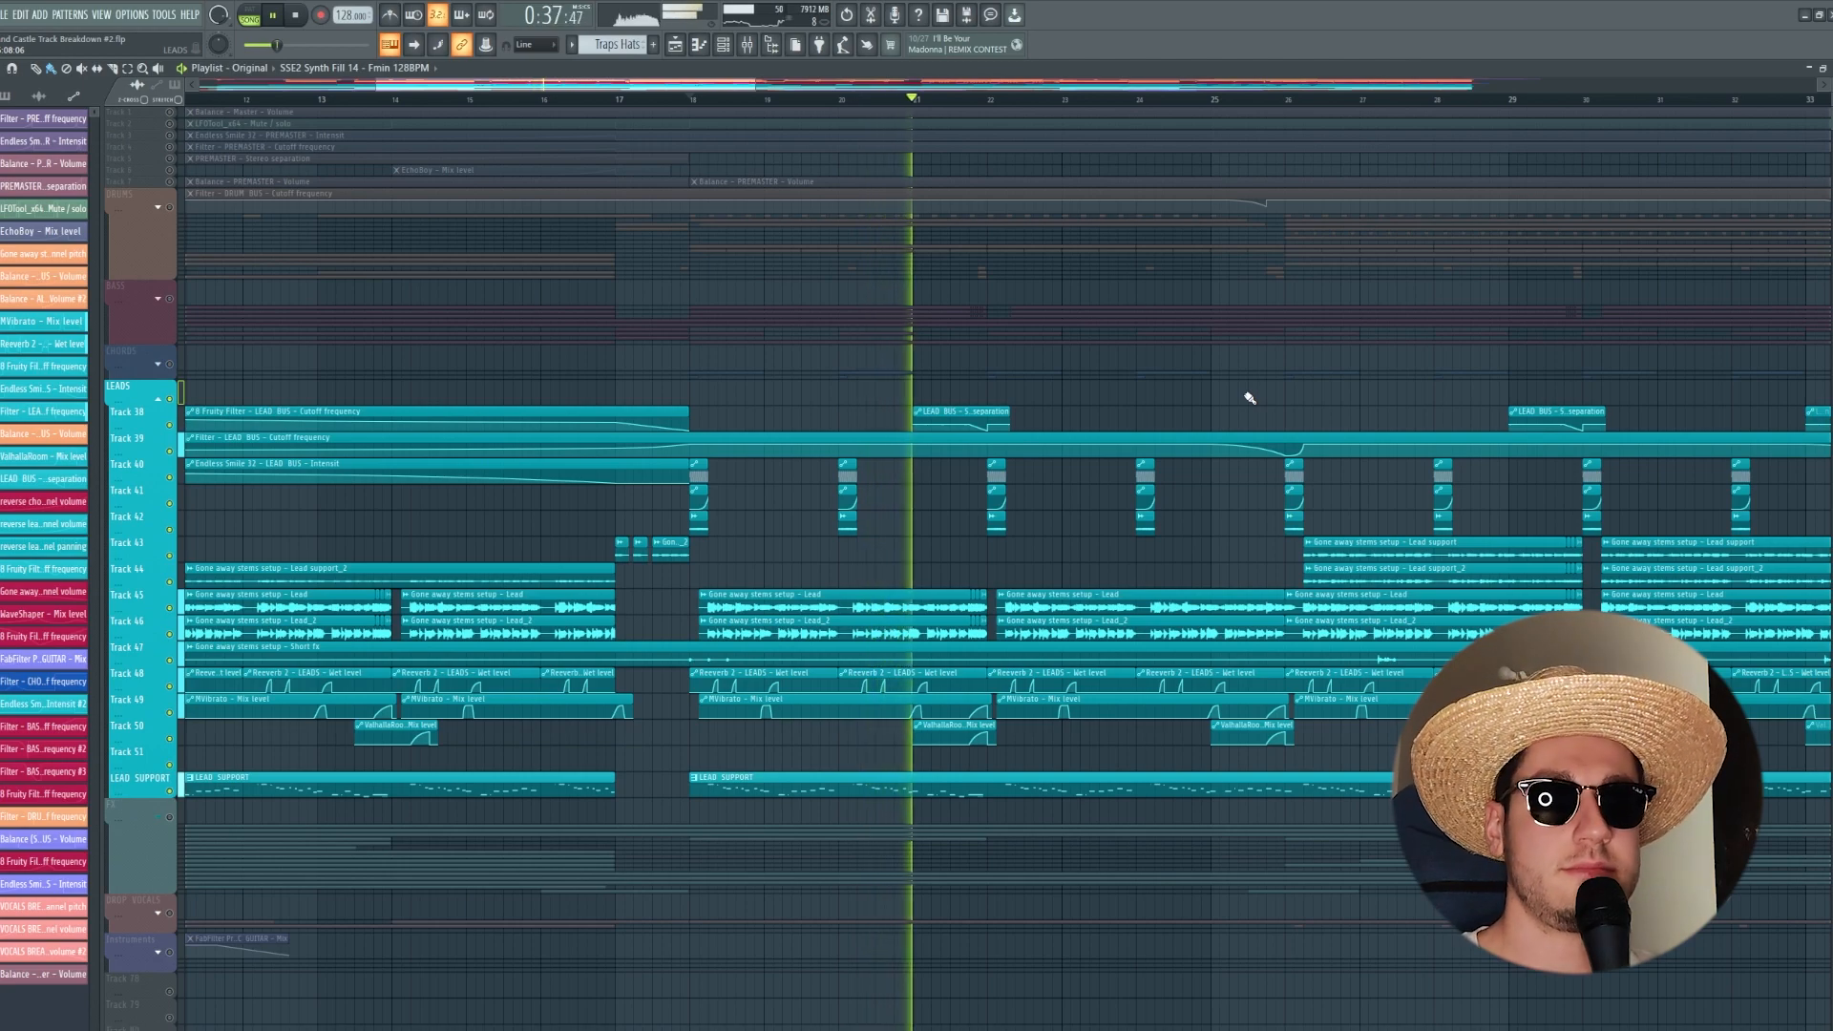
pyautogui.press('space')
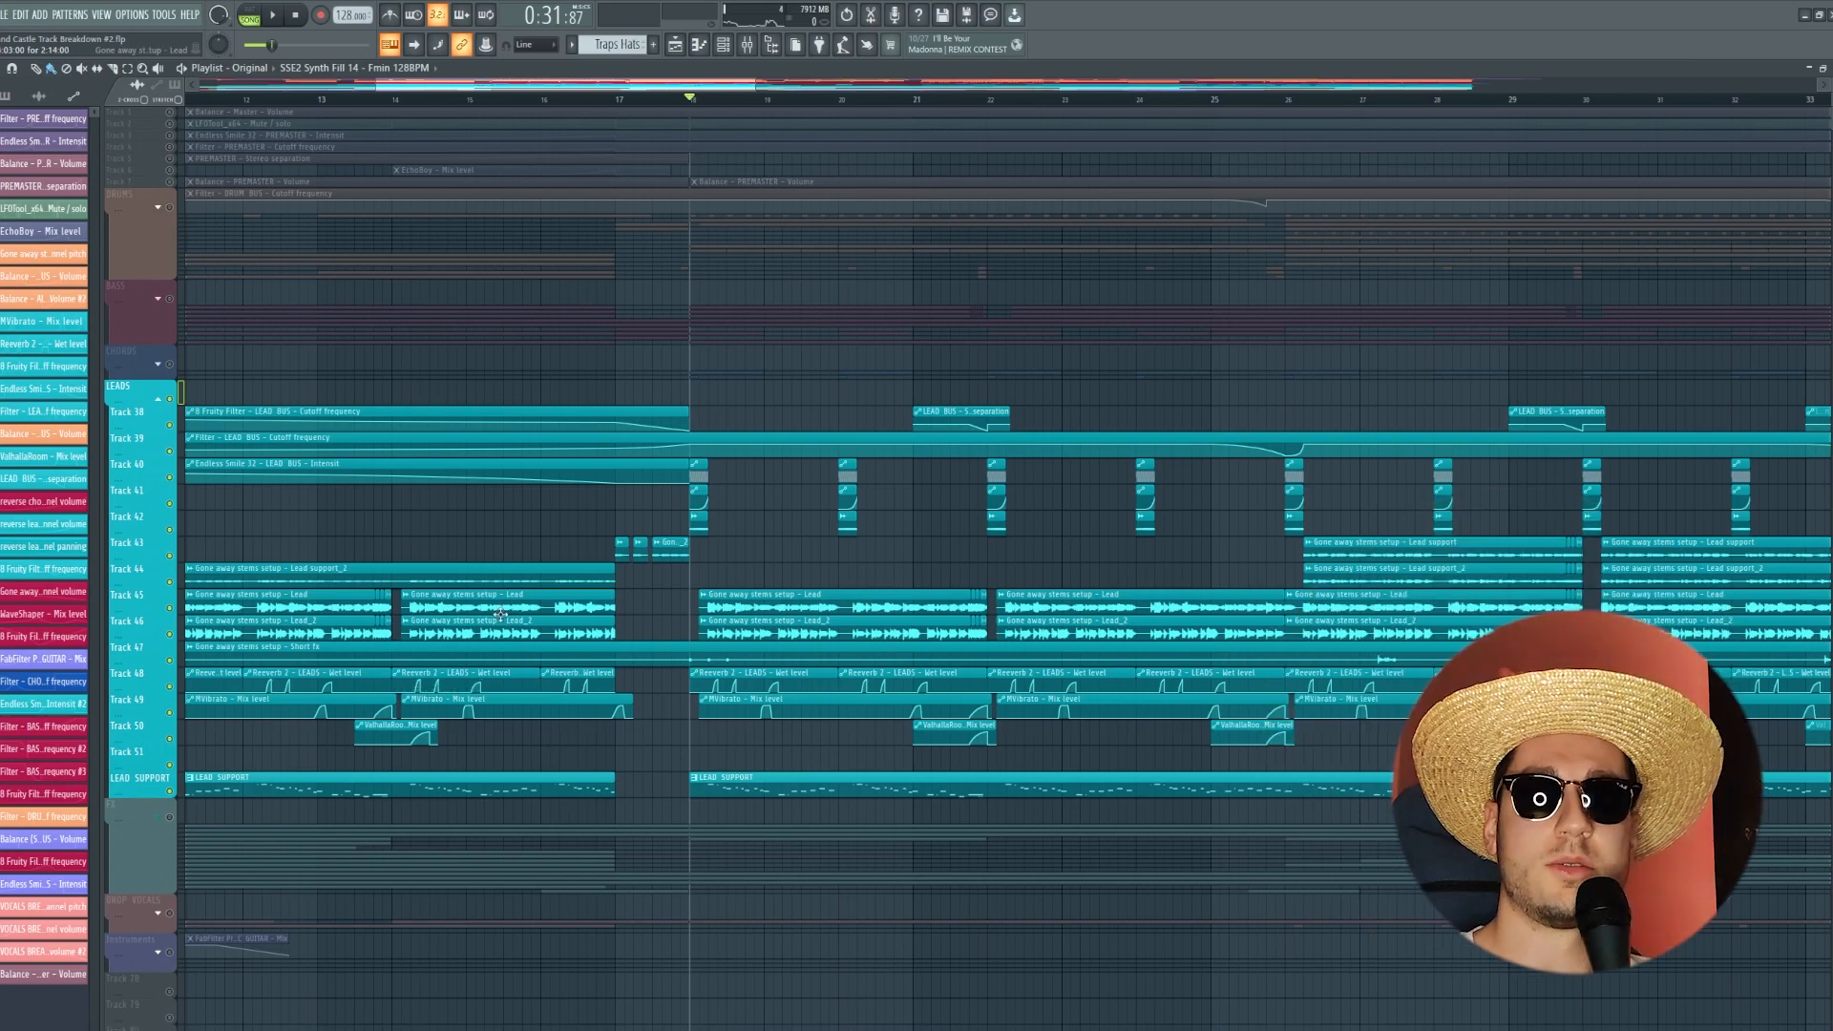
pyautogui.scroll(-3, 523, 564)
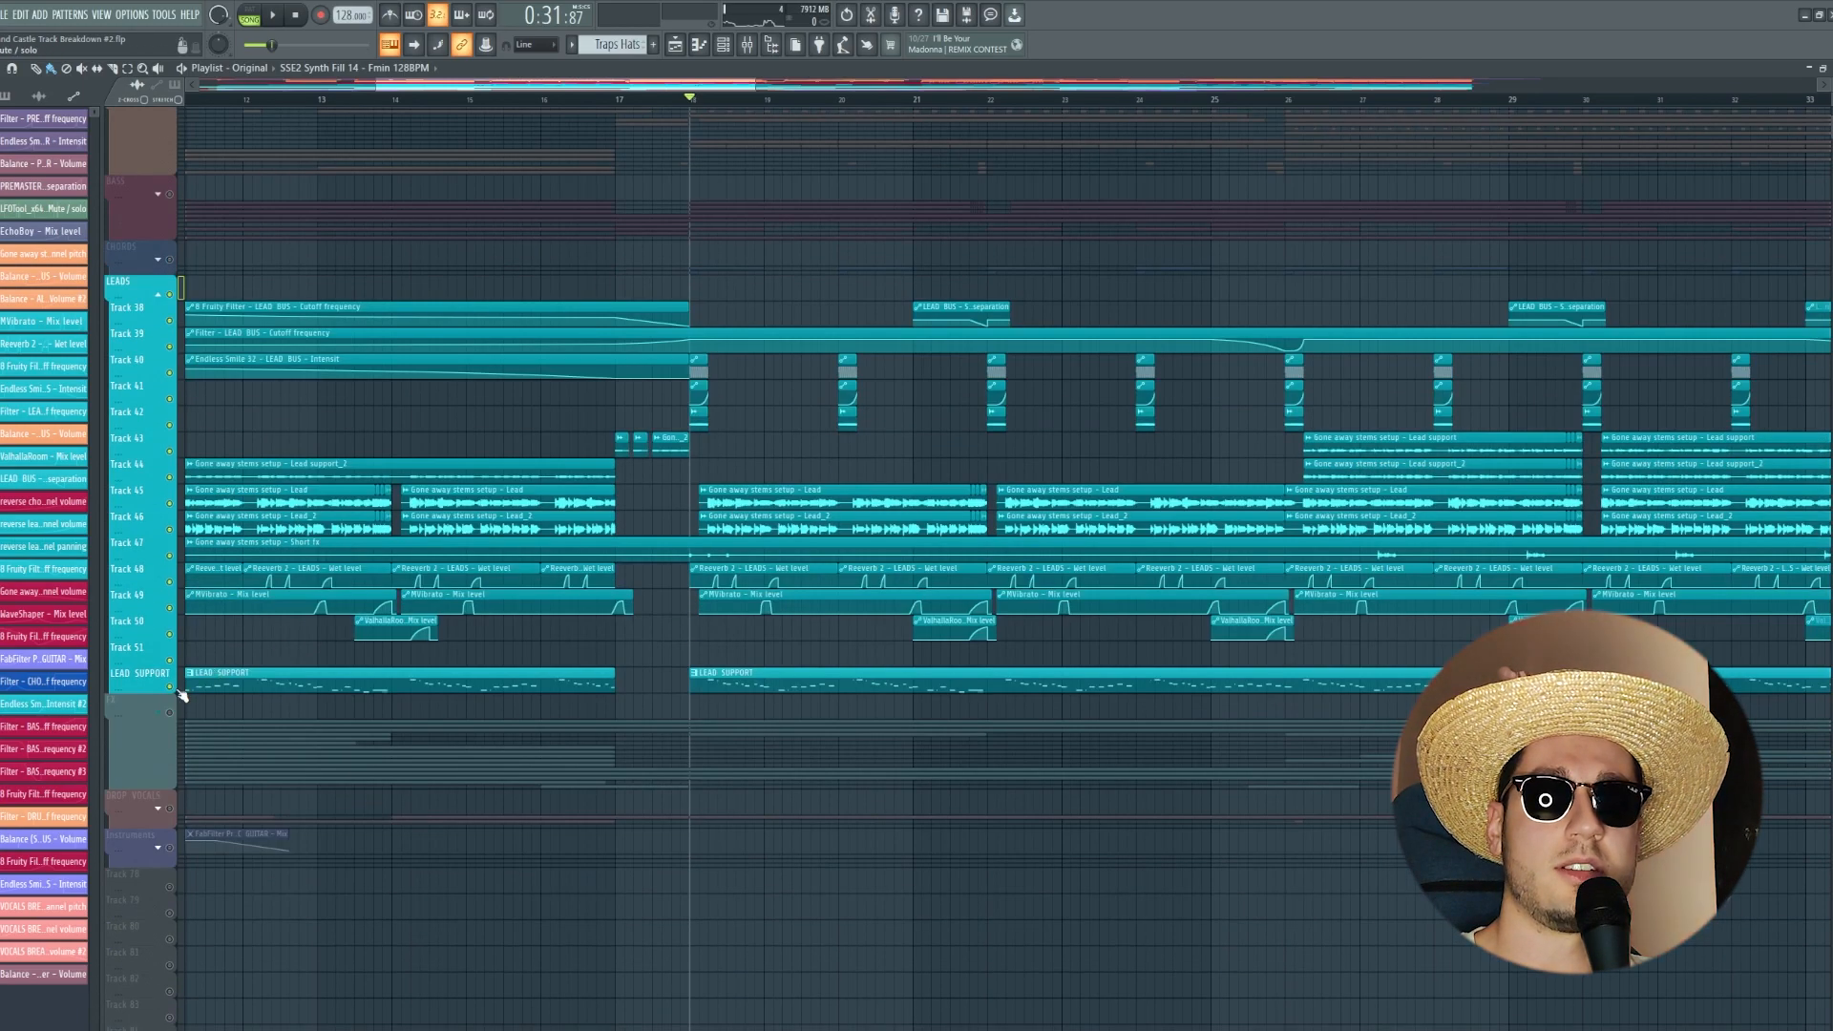
pyautogui.scroll(-3, 181, 695)
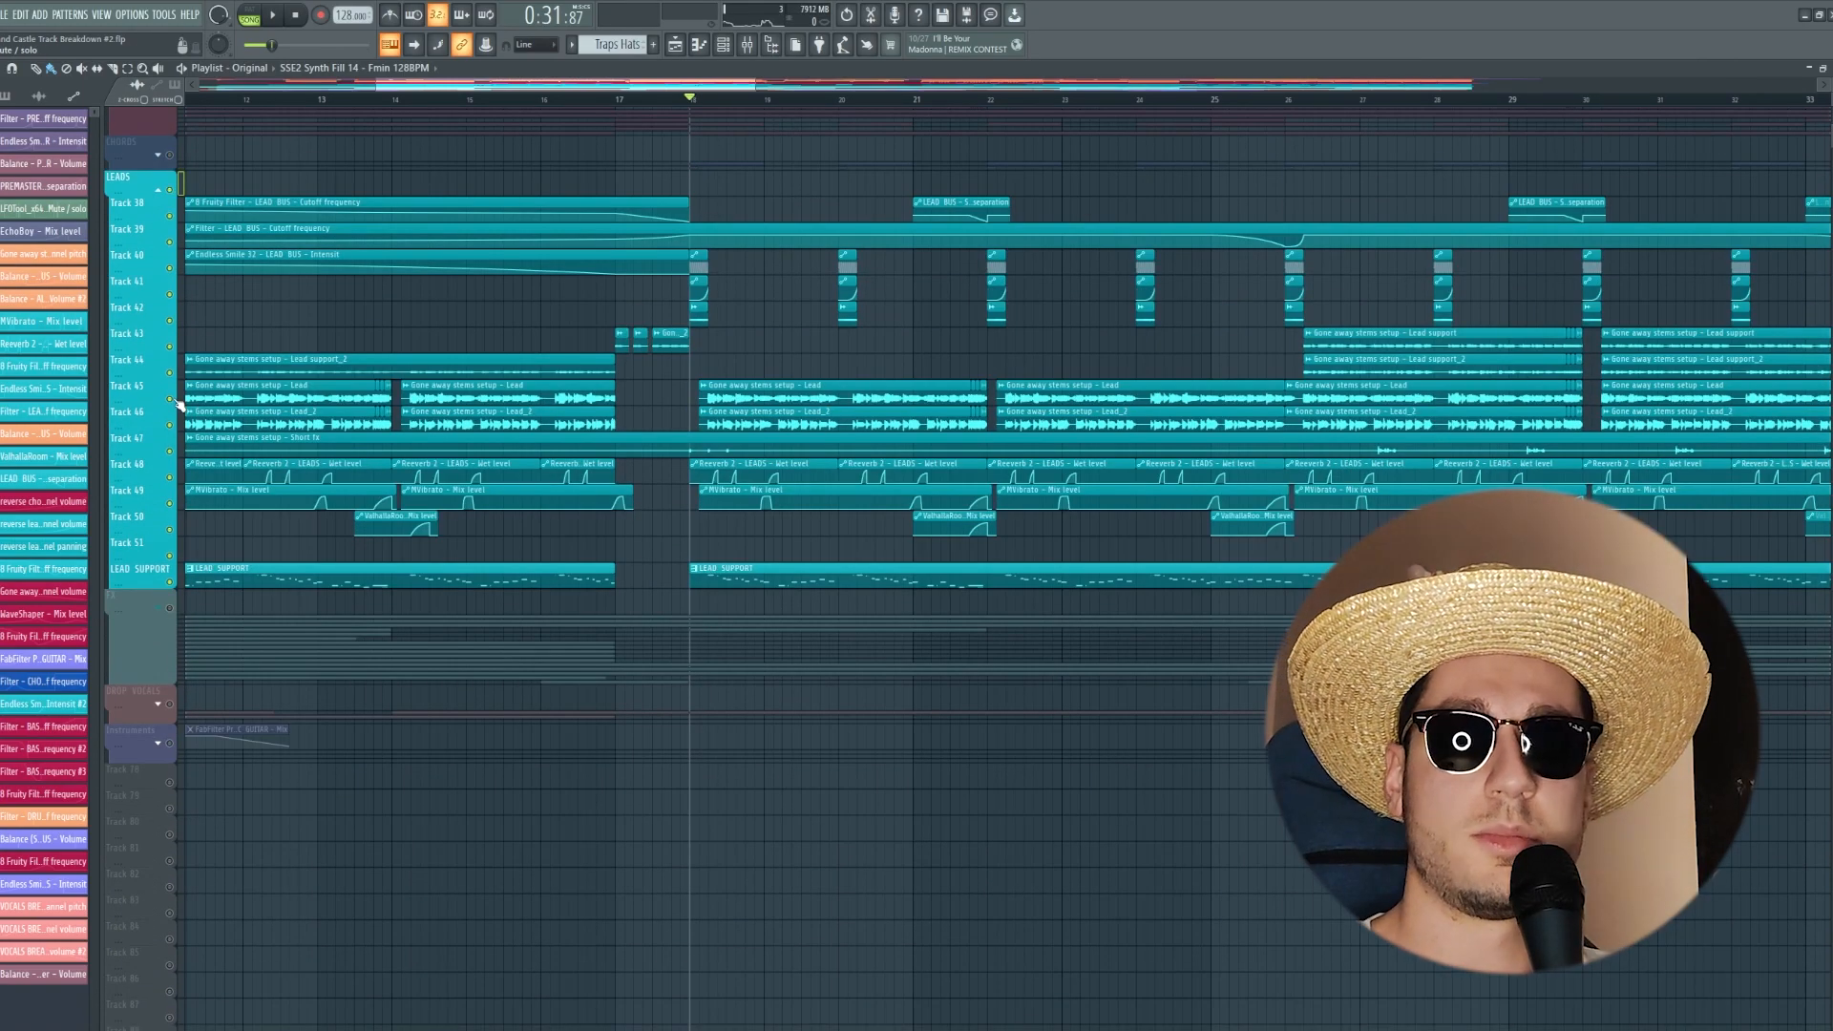
# Step: Solo the lead on playlist Track 45, start playback and show the mixer
pyautogui.rightClick(178, 403)
pyautogui.press('space')
pyautogui.press('F9')
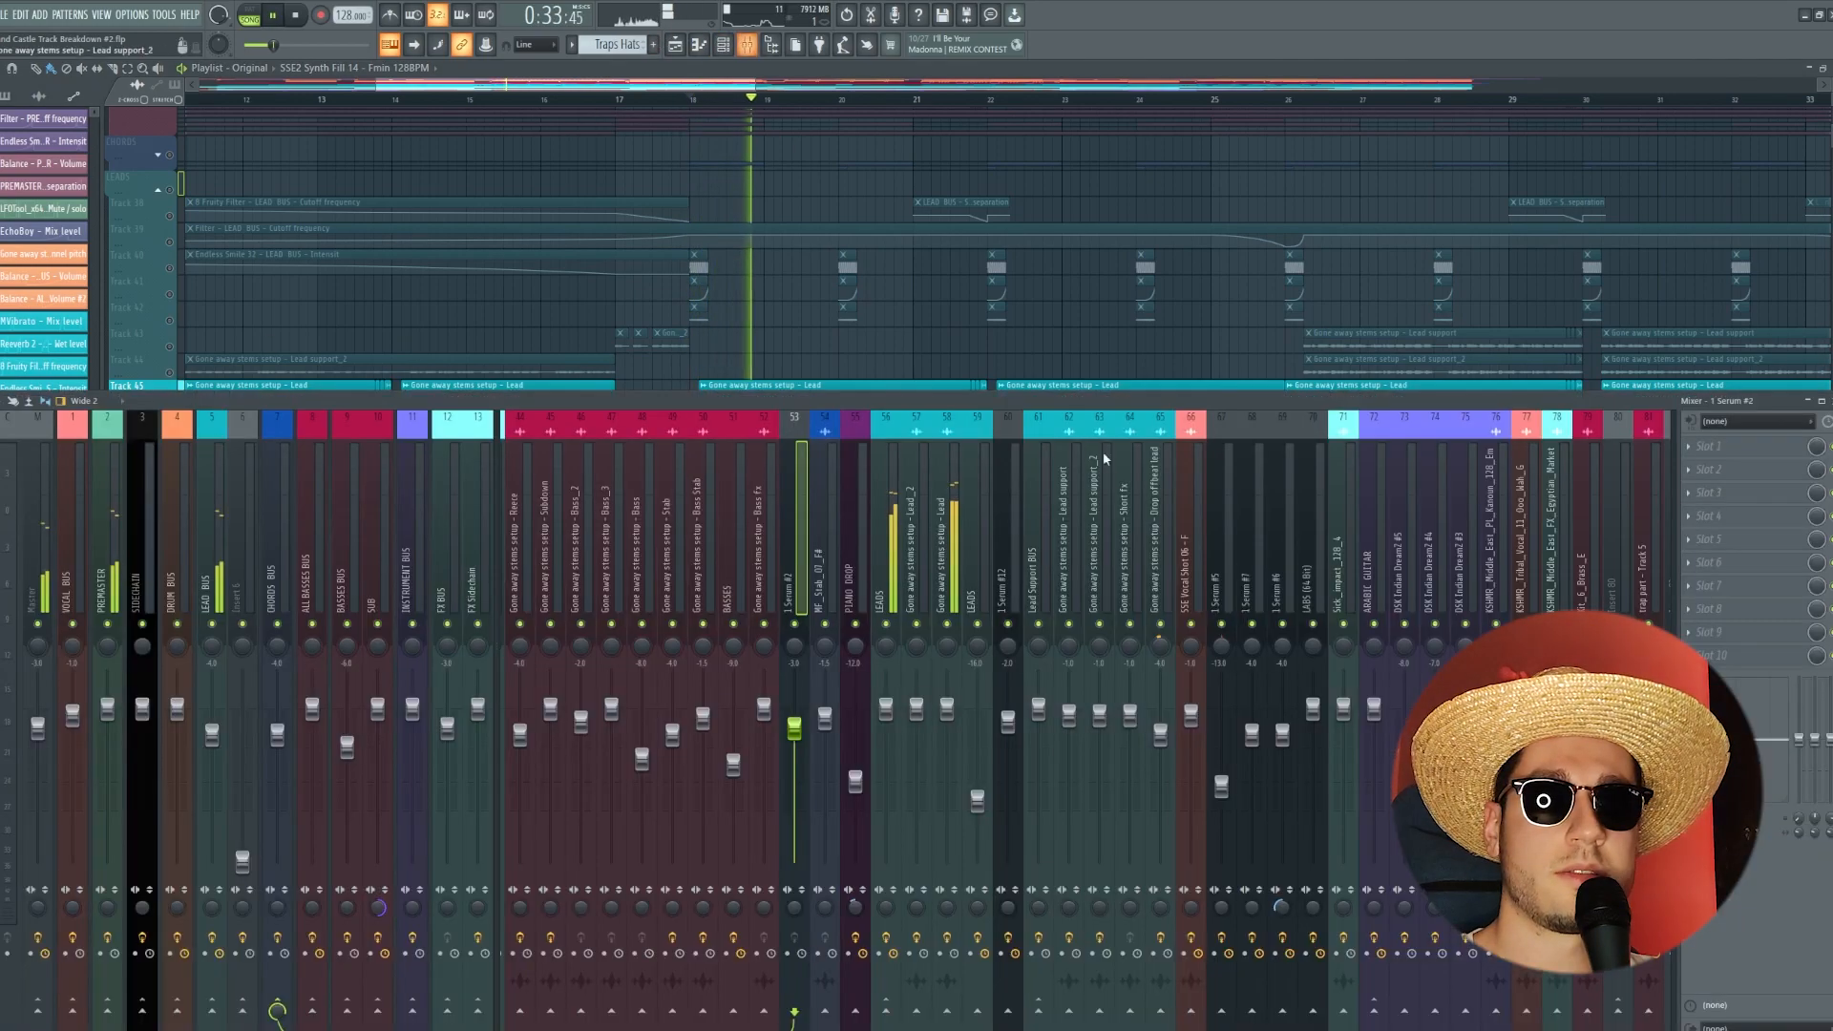
# Step: Inspect Fruity Parametric EQ 2 and Fruity Stereo Enhancer on the Lead mixer channel, then select the LEADS channel
pyautogui.click(947, 573)
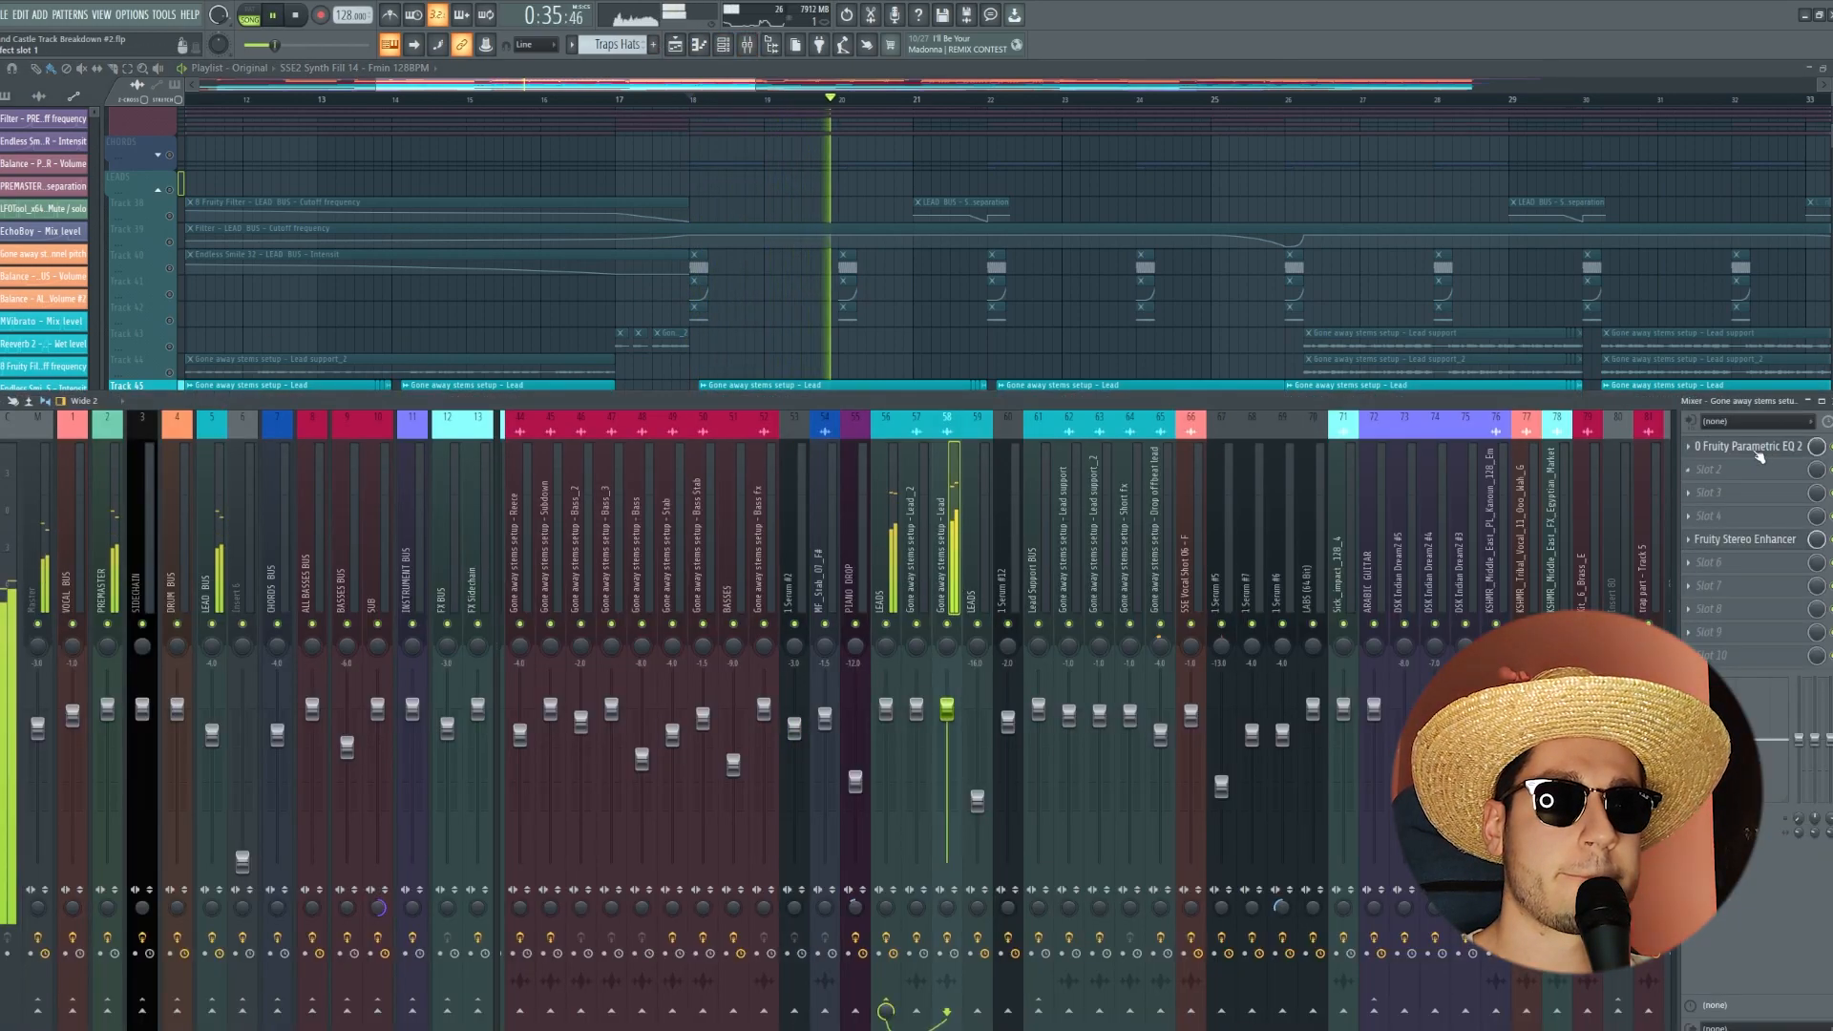
pyautogui.click(1759, 449)
pyautogui.click(1760, 449)
pyautogui.press('space')
pyautogui.click(1753, 541)
pyautogui.click(1753, 549)
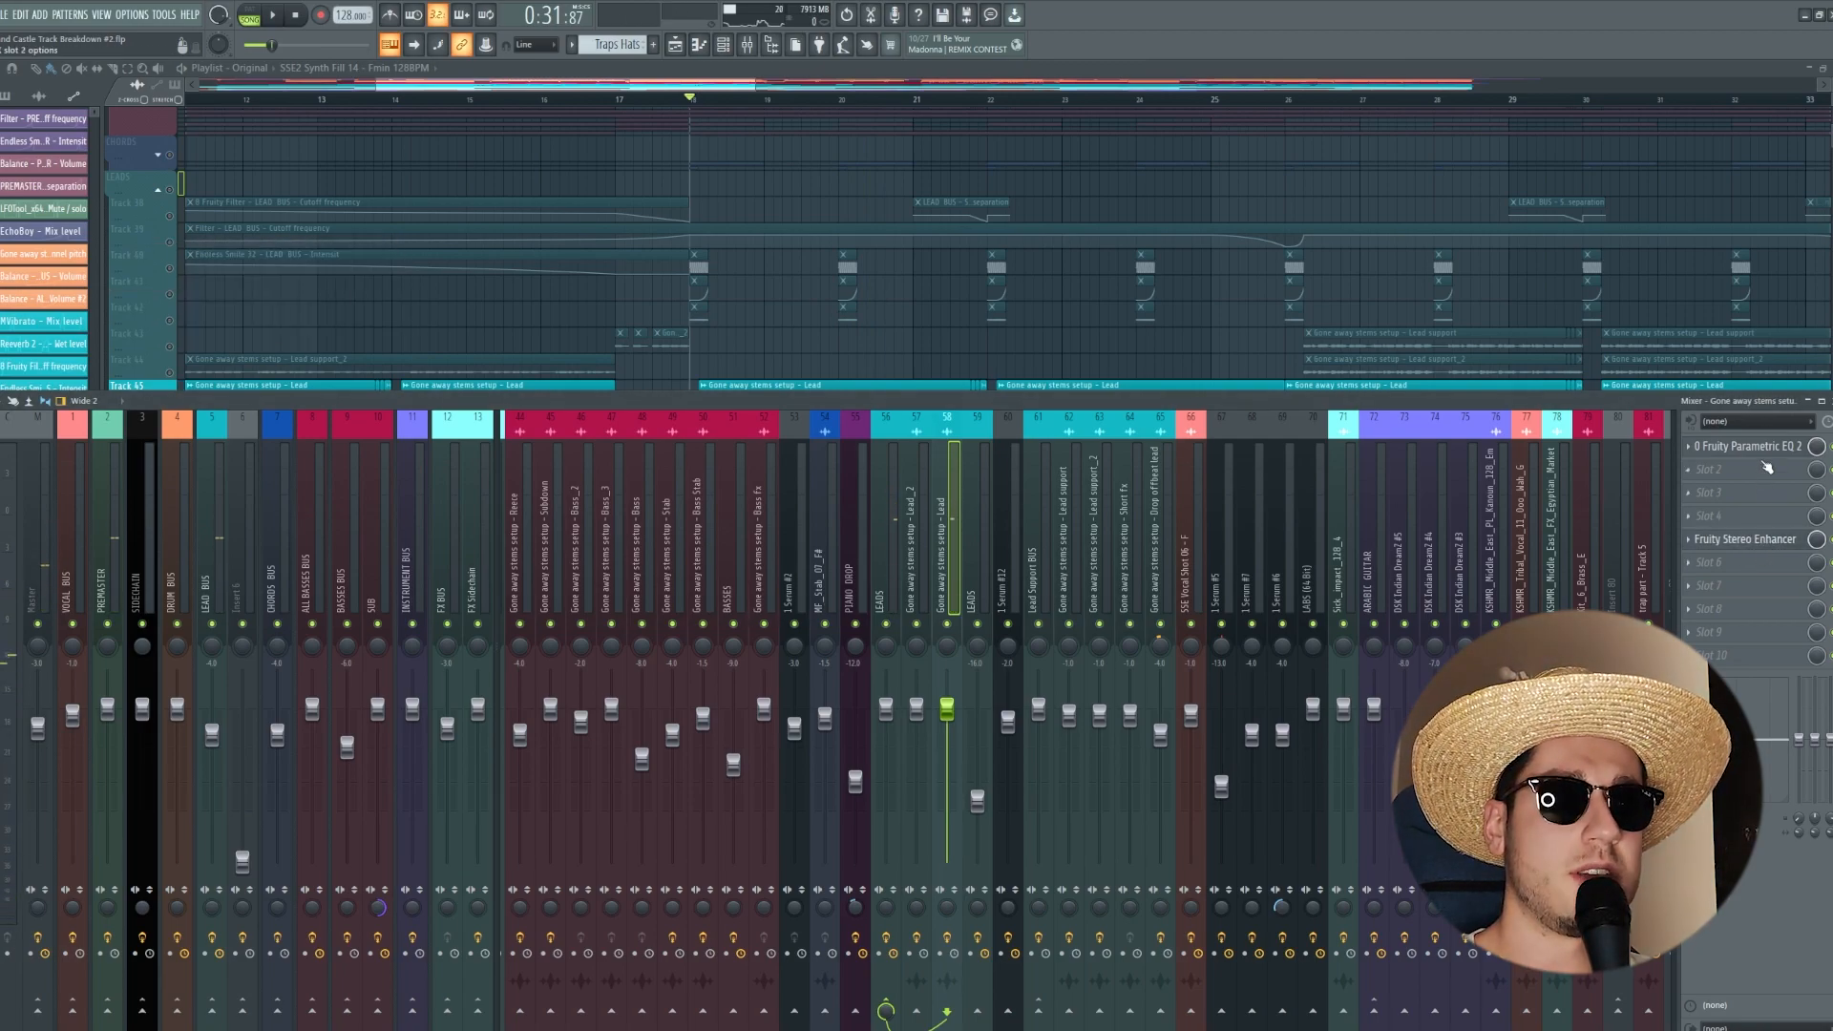
pyautogui.click(1762, 453)
pyautogui.click(1763, 452)
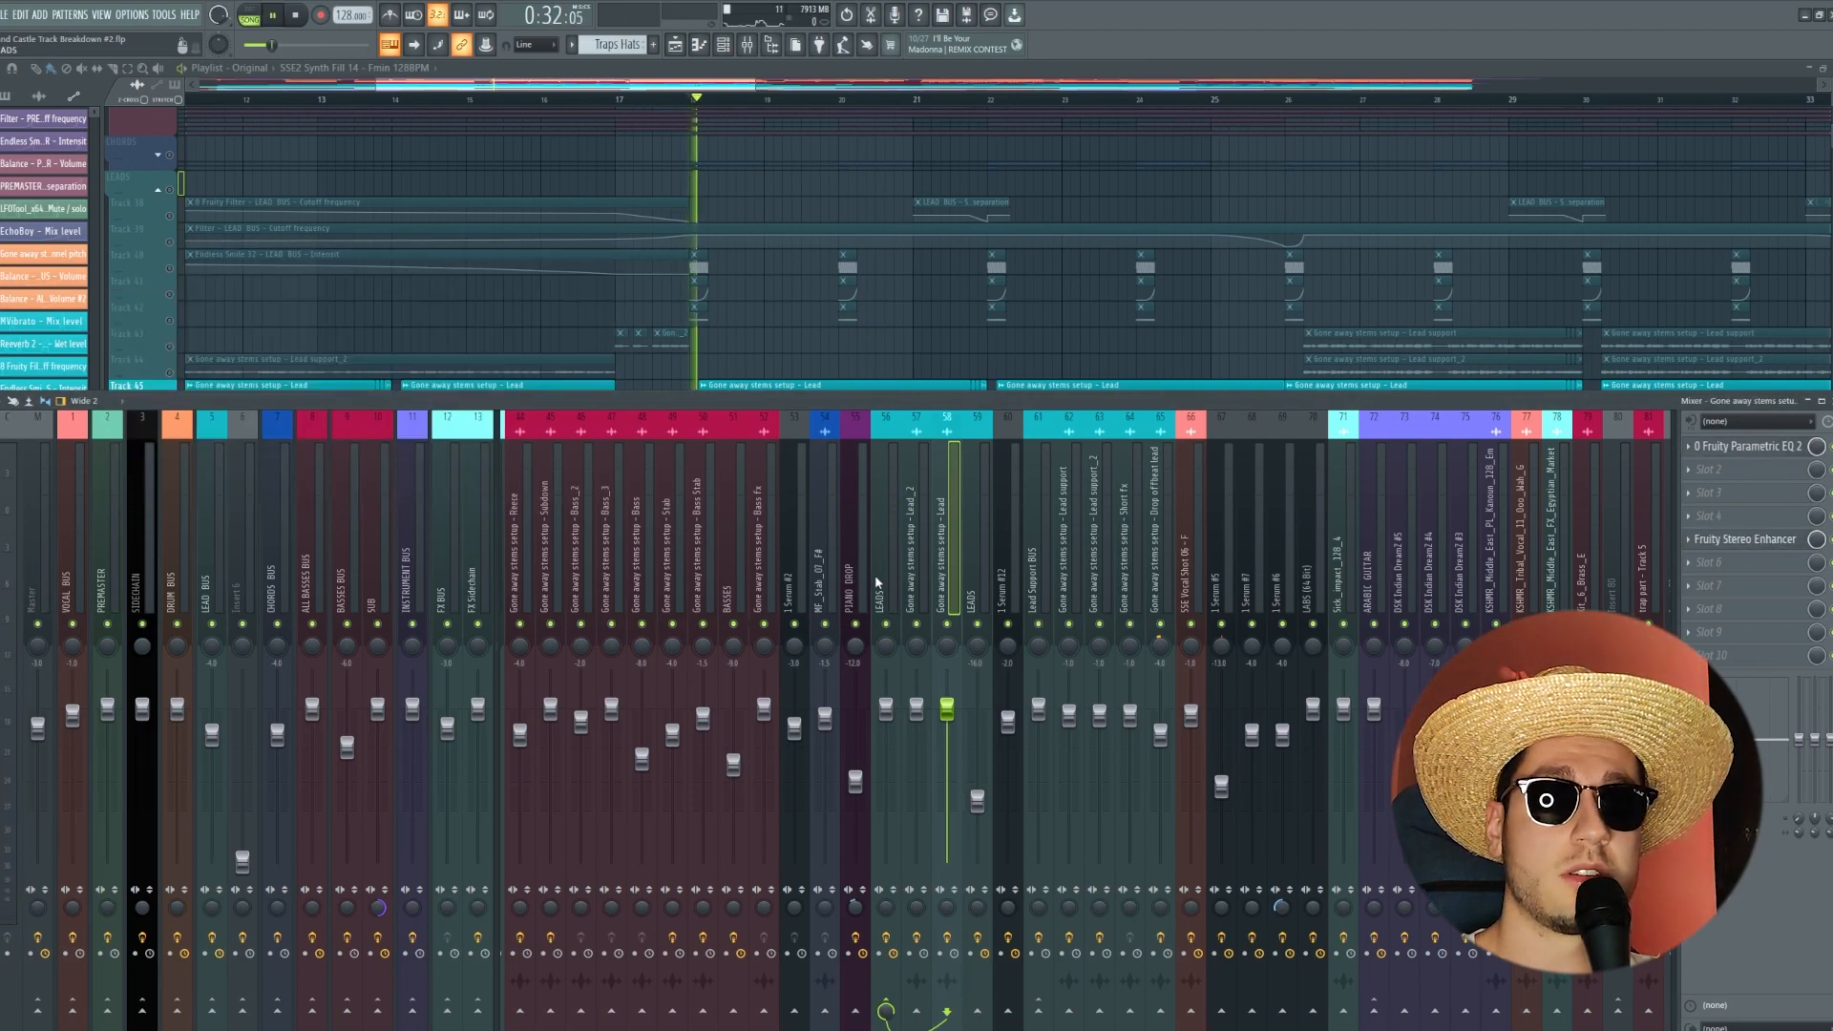
pyautogui.click(876, 582)
pyautogui.press('space')
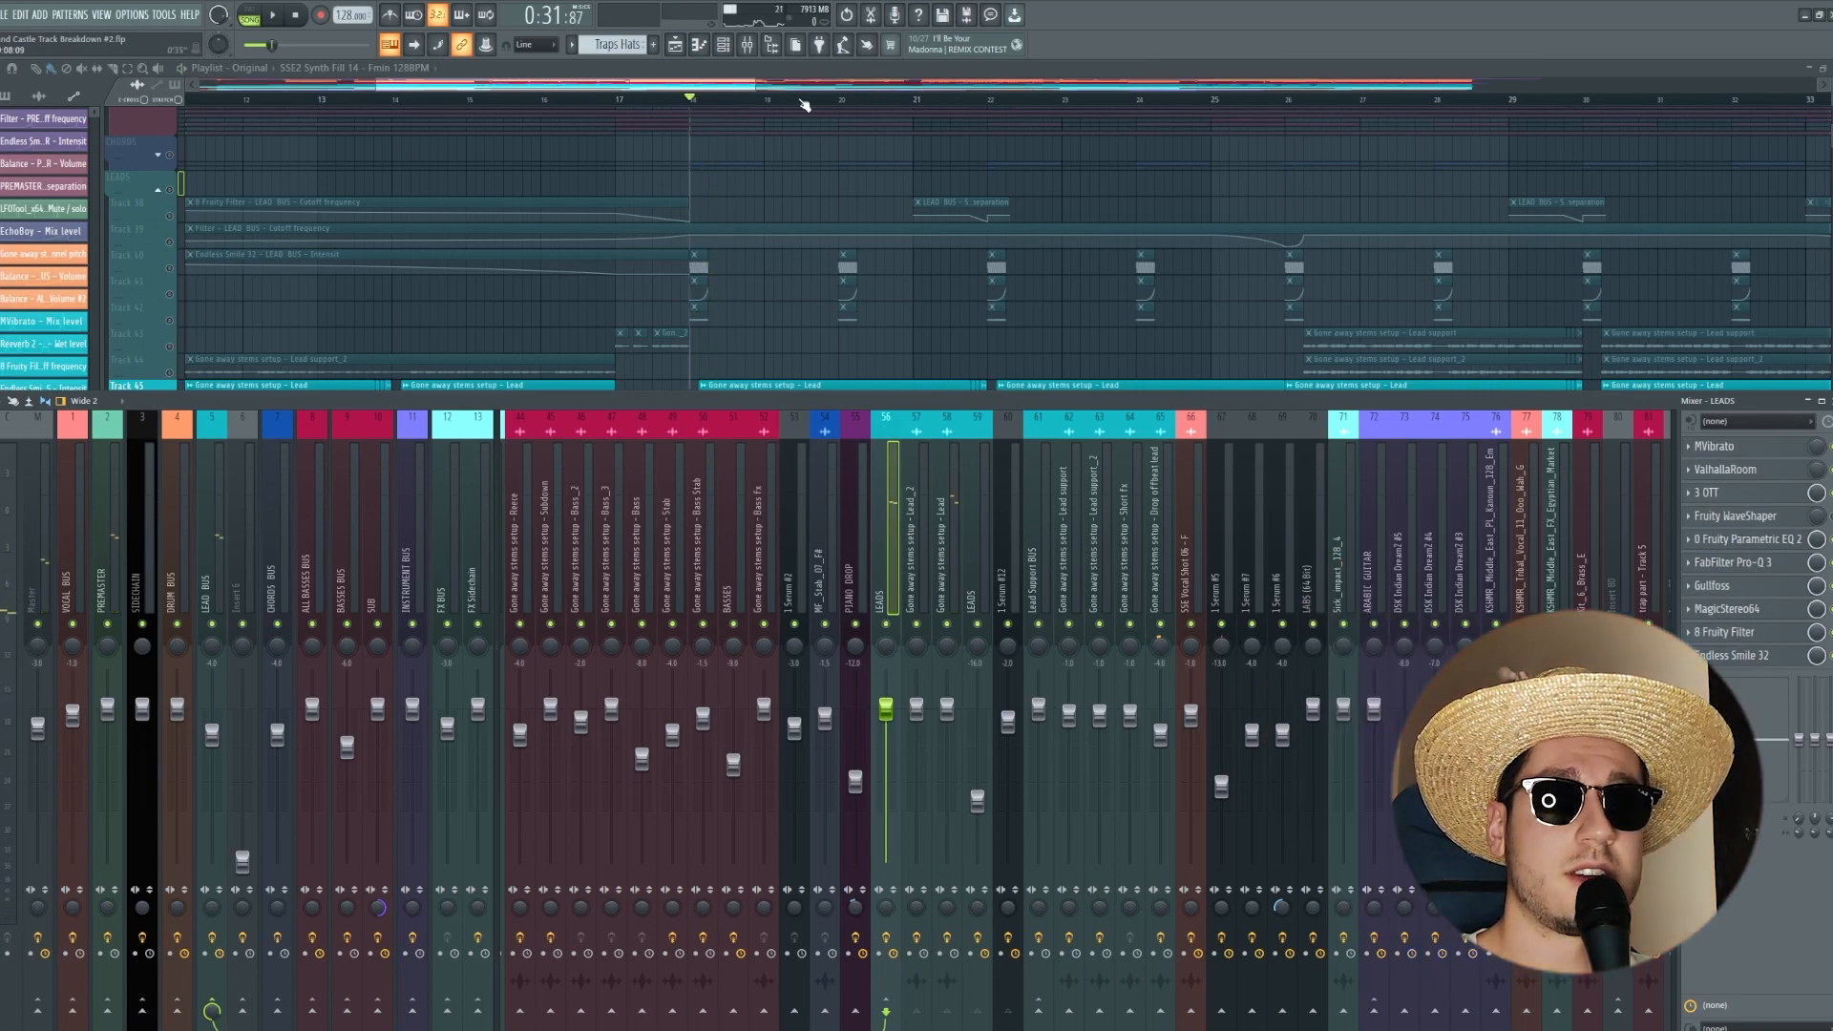
# Step: Return to the playlist and audition Track 46 soloed, then together with Track 45
pyautogui.press('F9')
pyautogui.press('space')
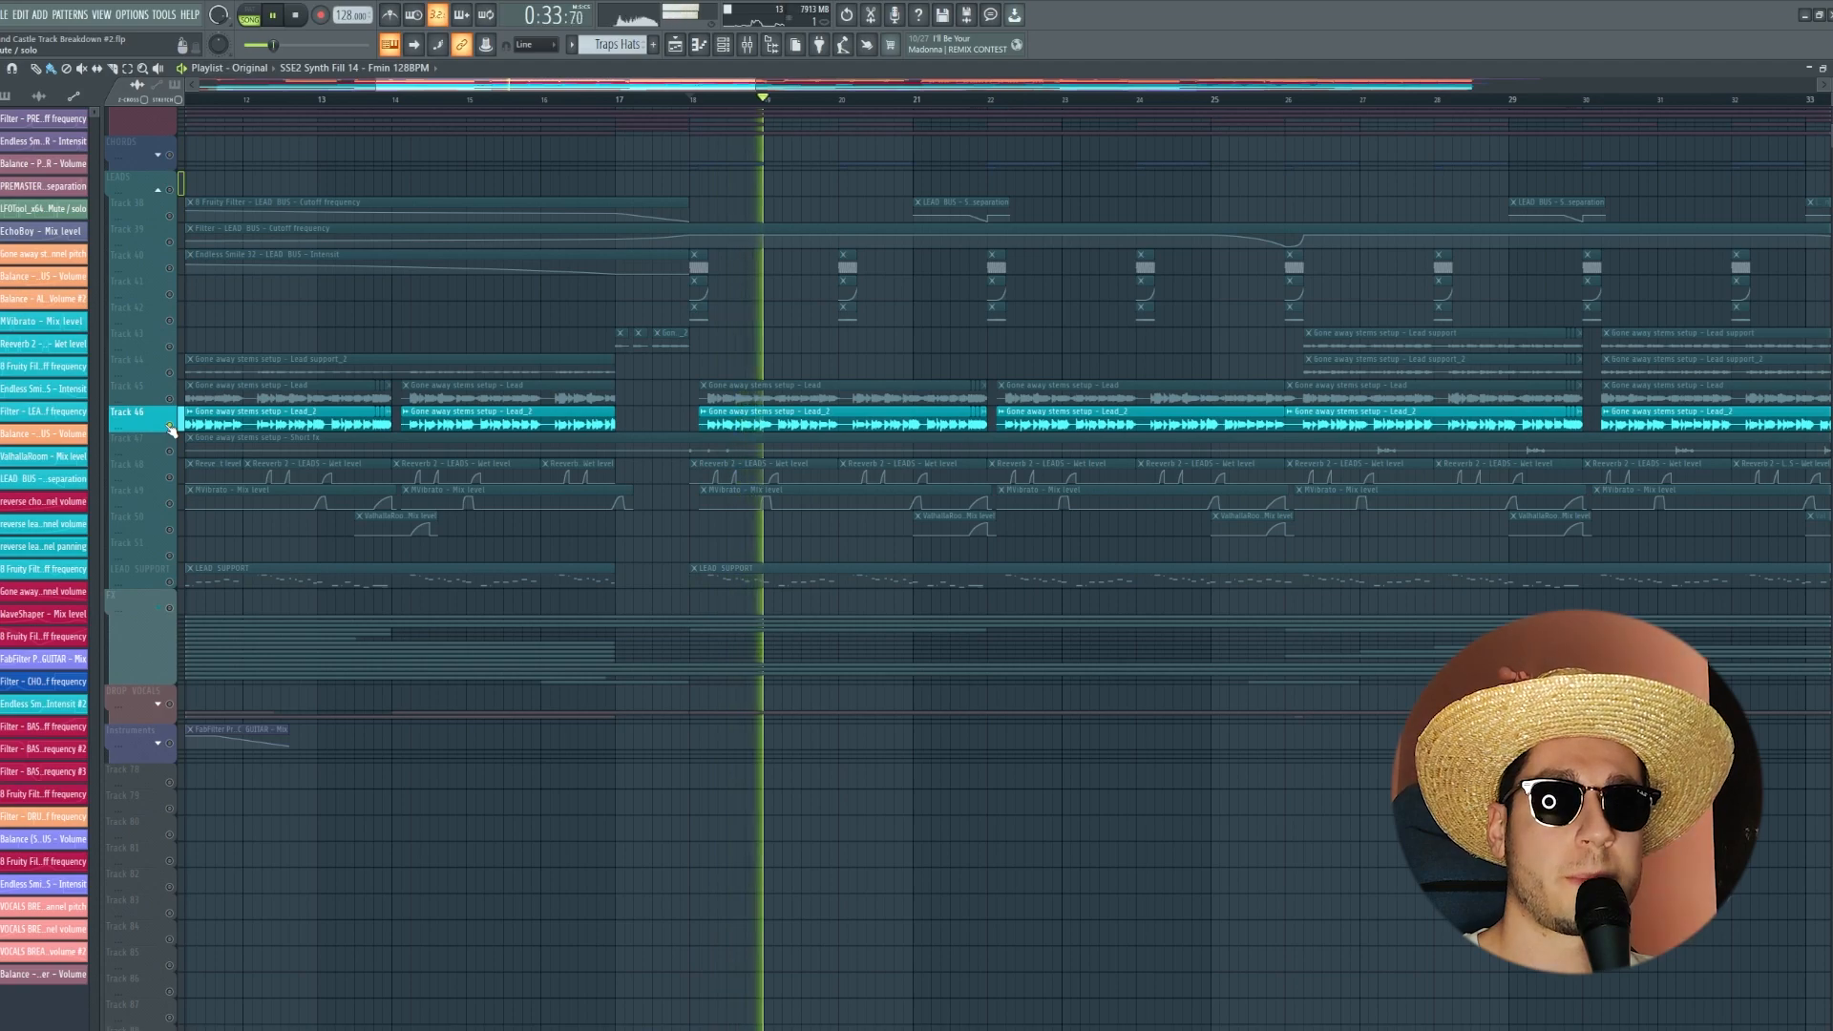
pyautogui.moveTo(172, 428); pyautogui.dragTo(174, 405)
pyautogui.press('space')
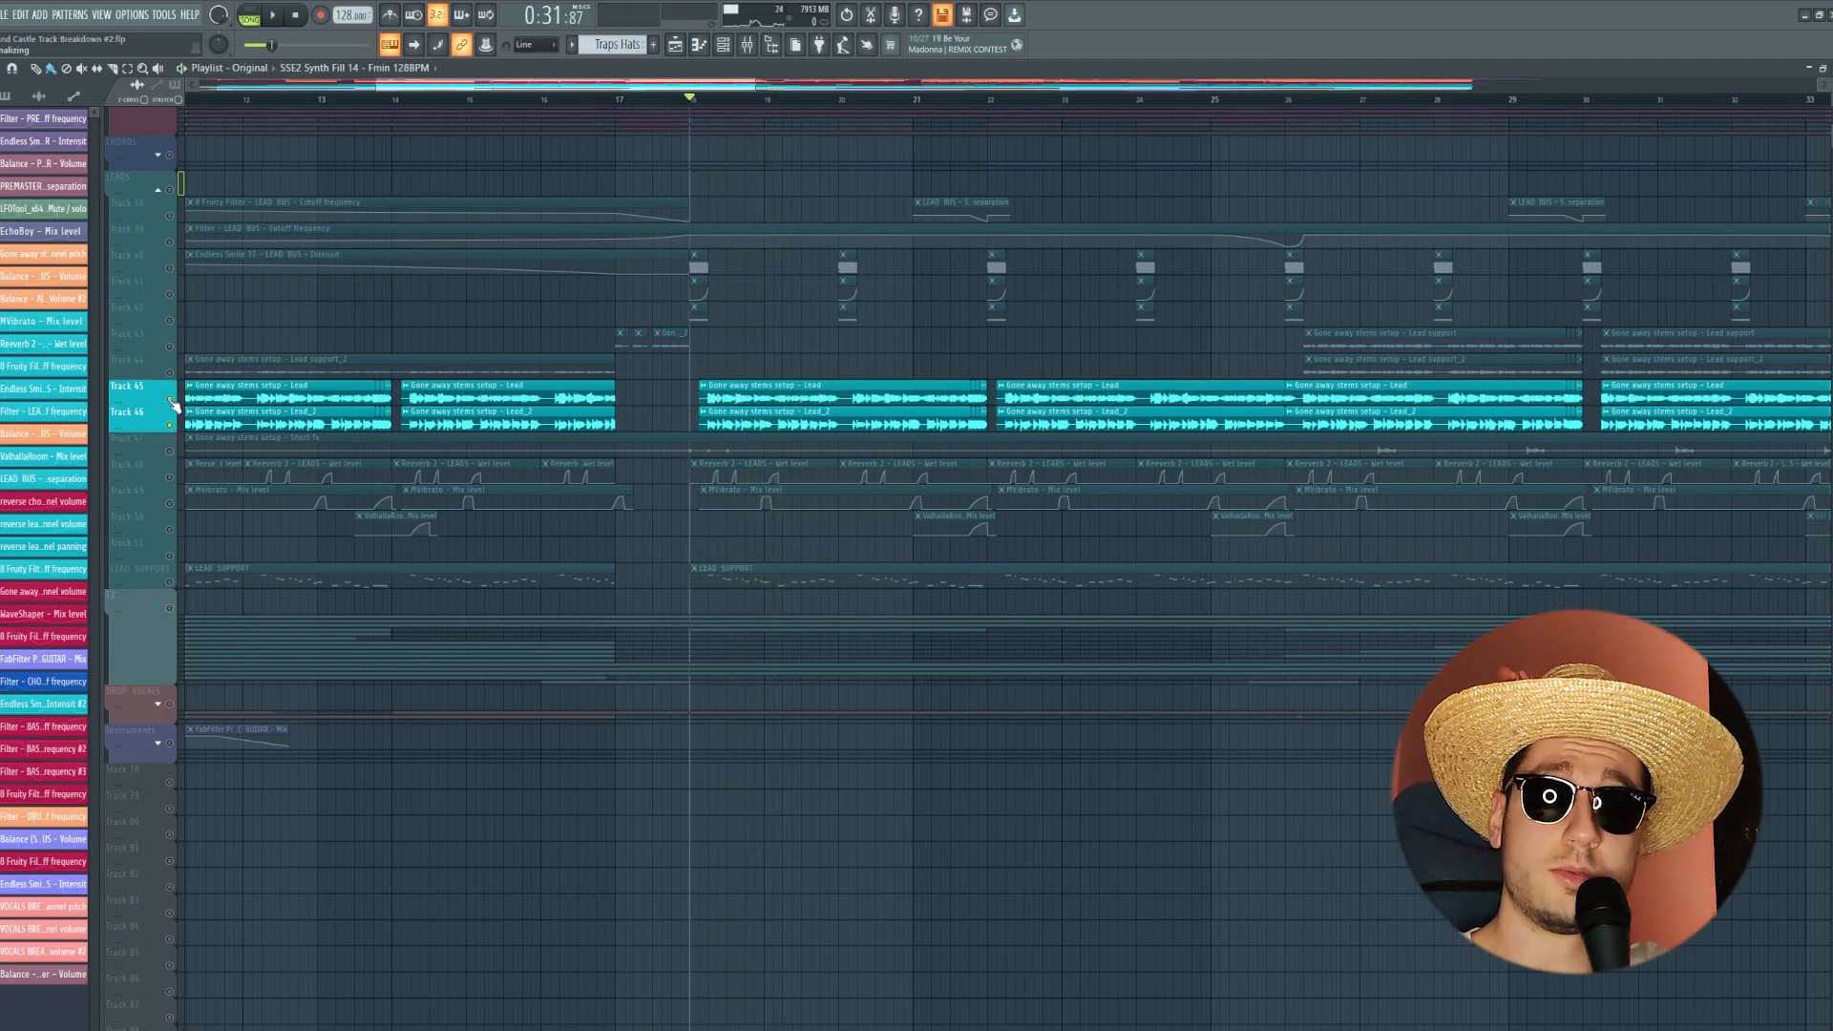
pyautogui.press('space')
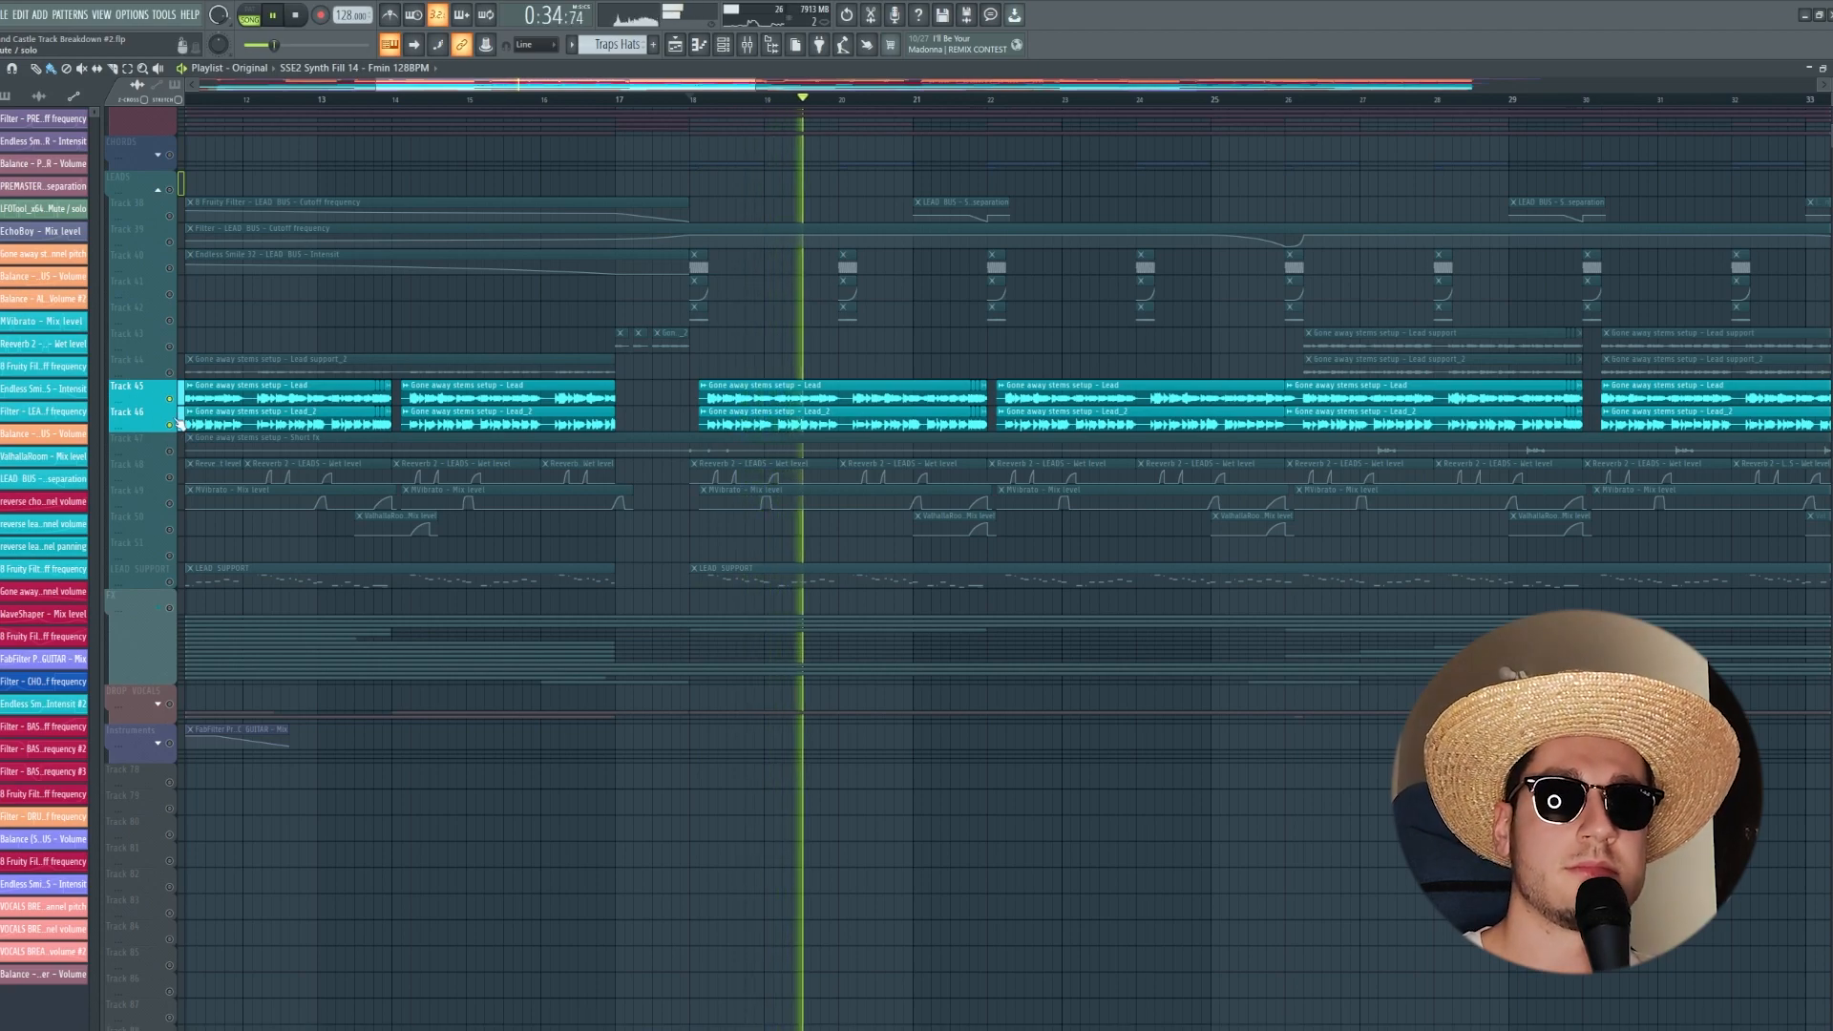
pyautogui.press('space')
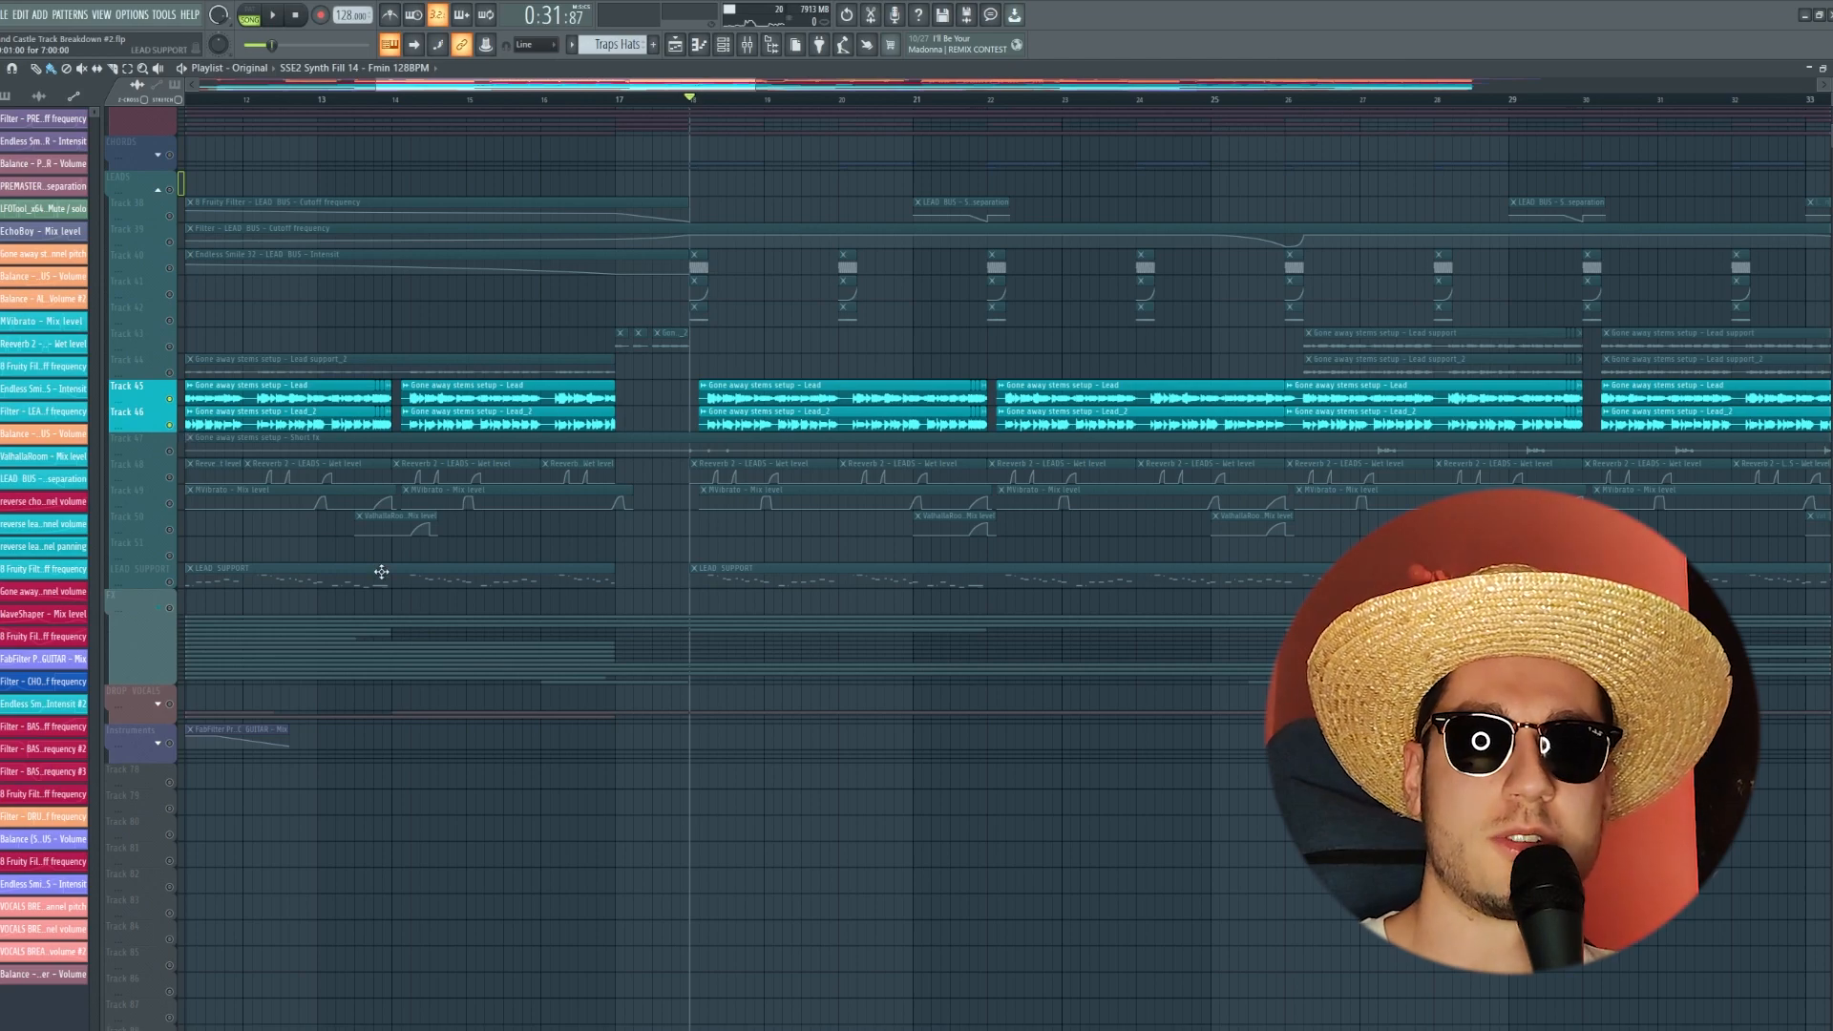
# Step: Add the LEAD SUPPORT track to the soloed leads, play them and show the LEADS mixer channel
pyautogui.click(134, 571)
pyautogui.press('space')
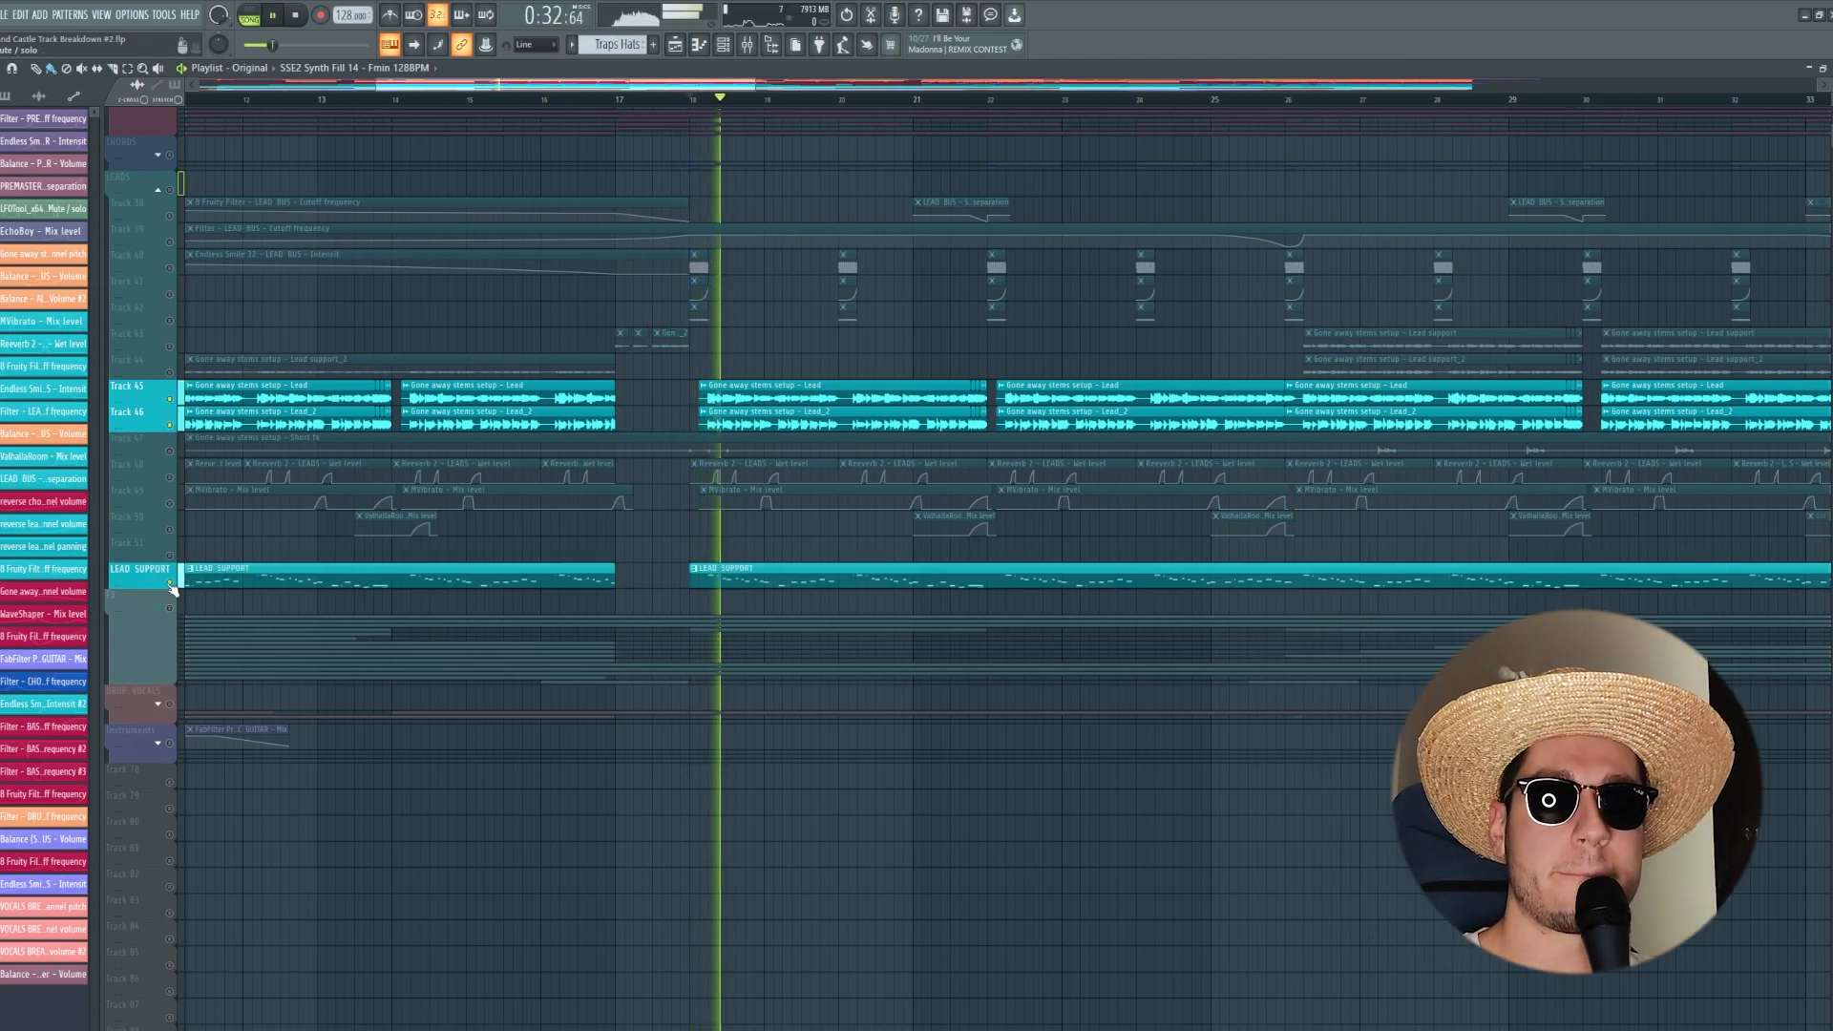
pyautogui.press('F9')
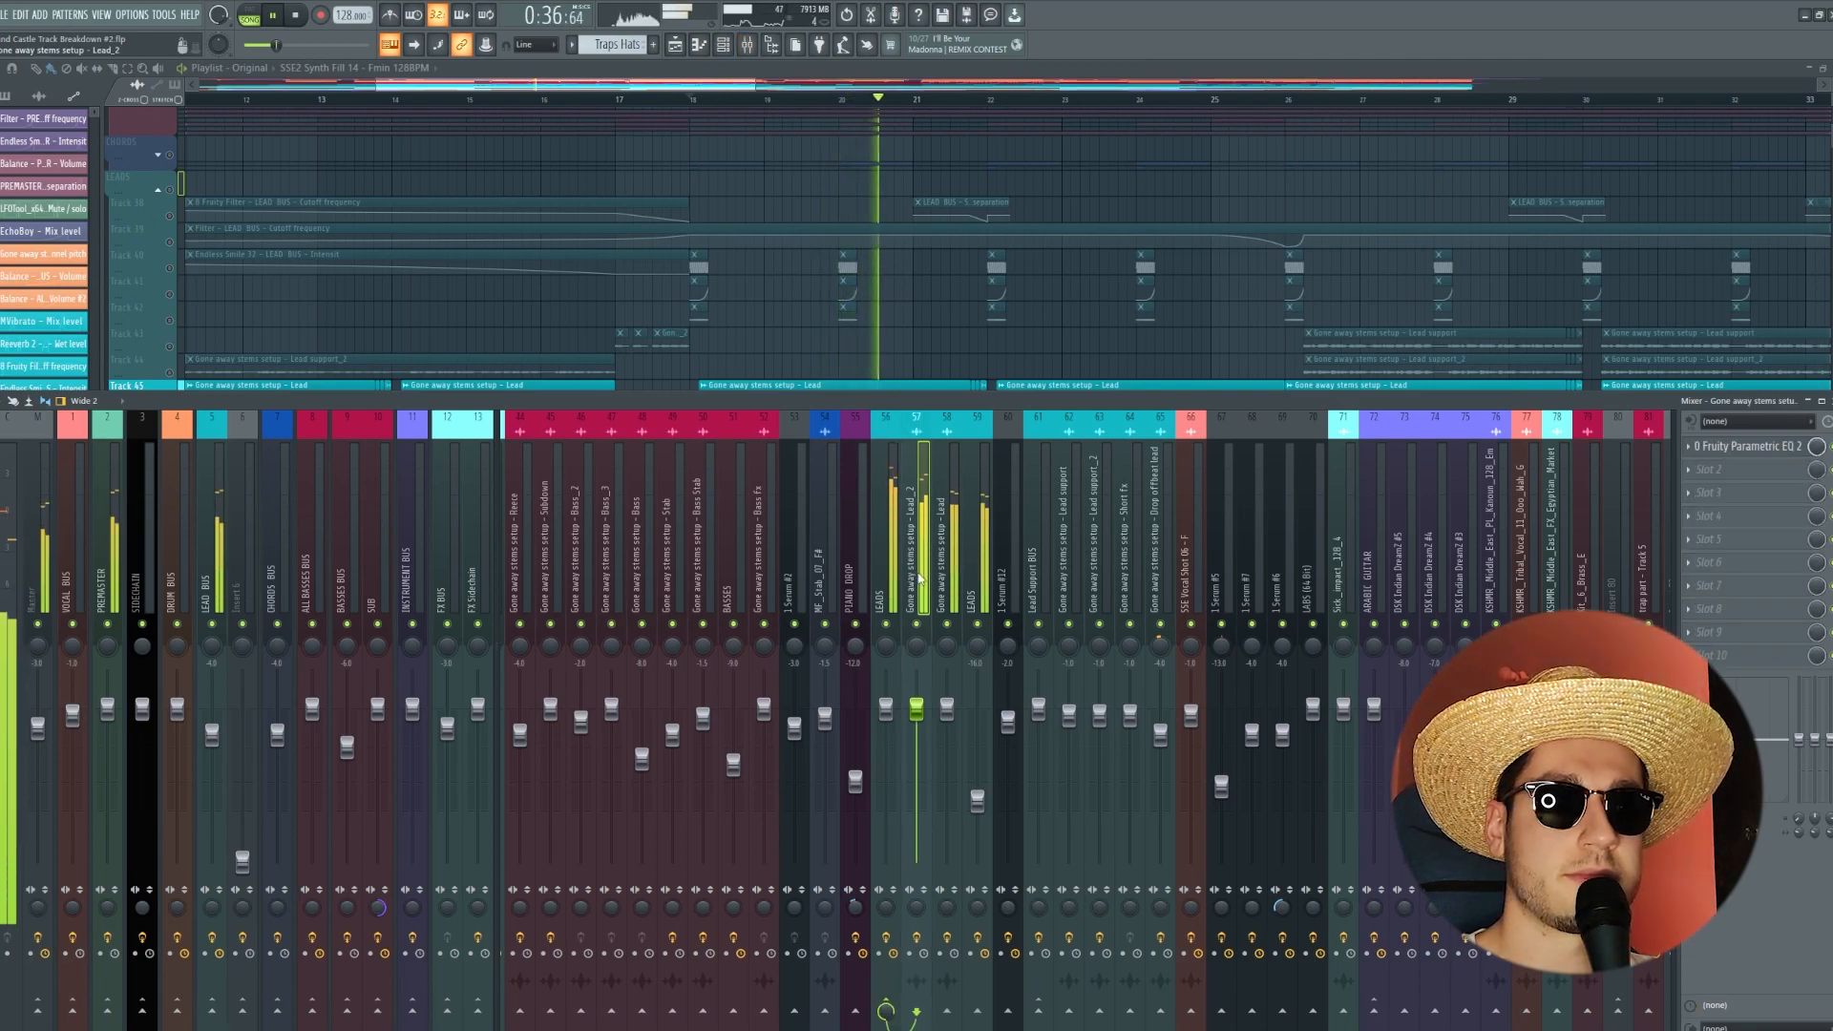
pyautogui.press('space')
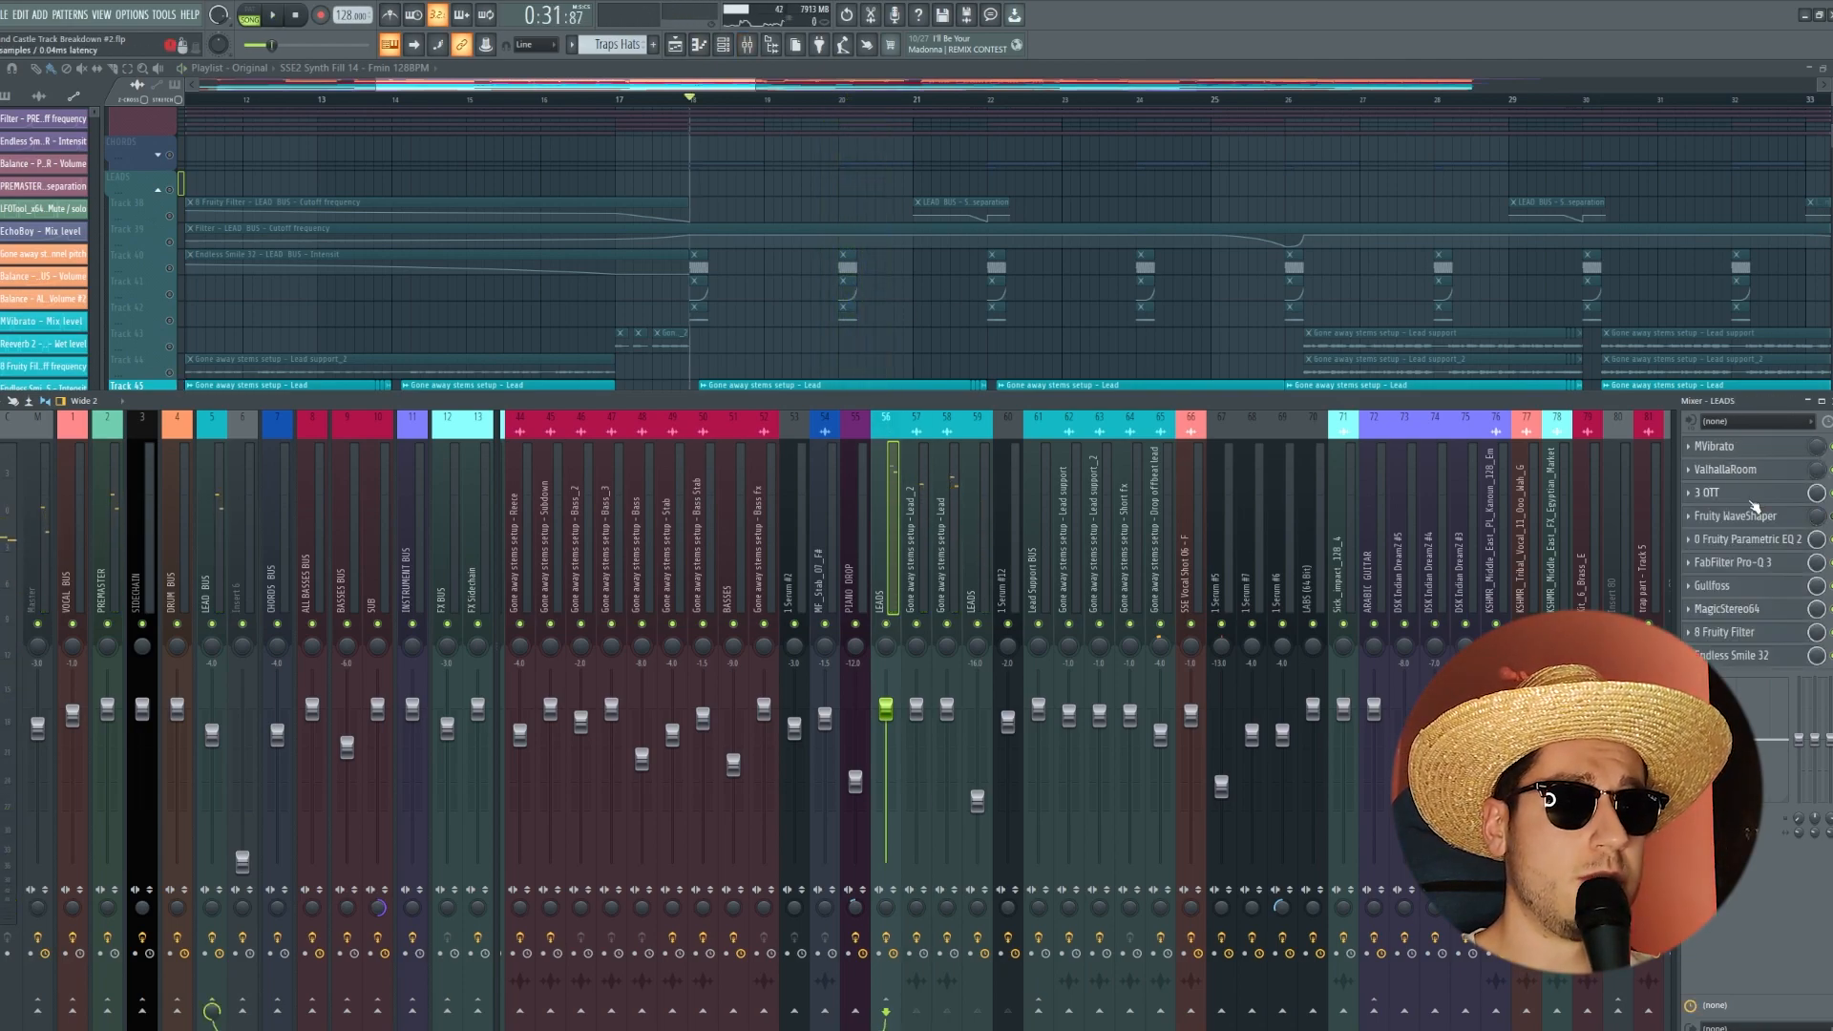
# Step: Inspect OTT, Fruity Parametric EQ 2, FabFilter Pro-Q 3, Gullfoss and MagicStereo64 on the LEADS mixer channel
pyautogui.click(1753, 500)
pyautogui.click(1753, 502)
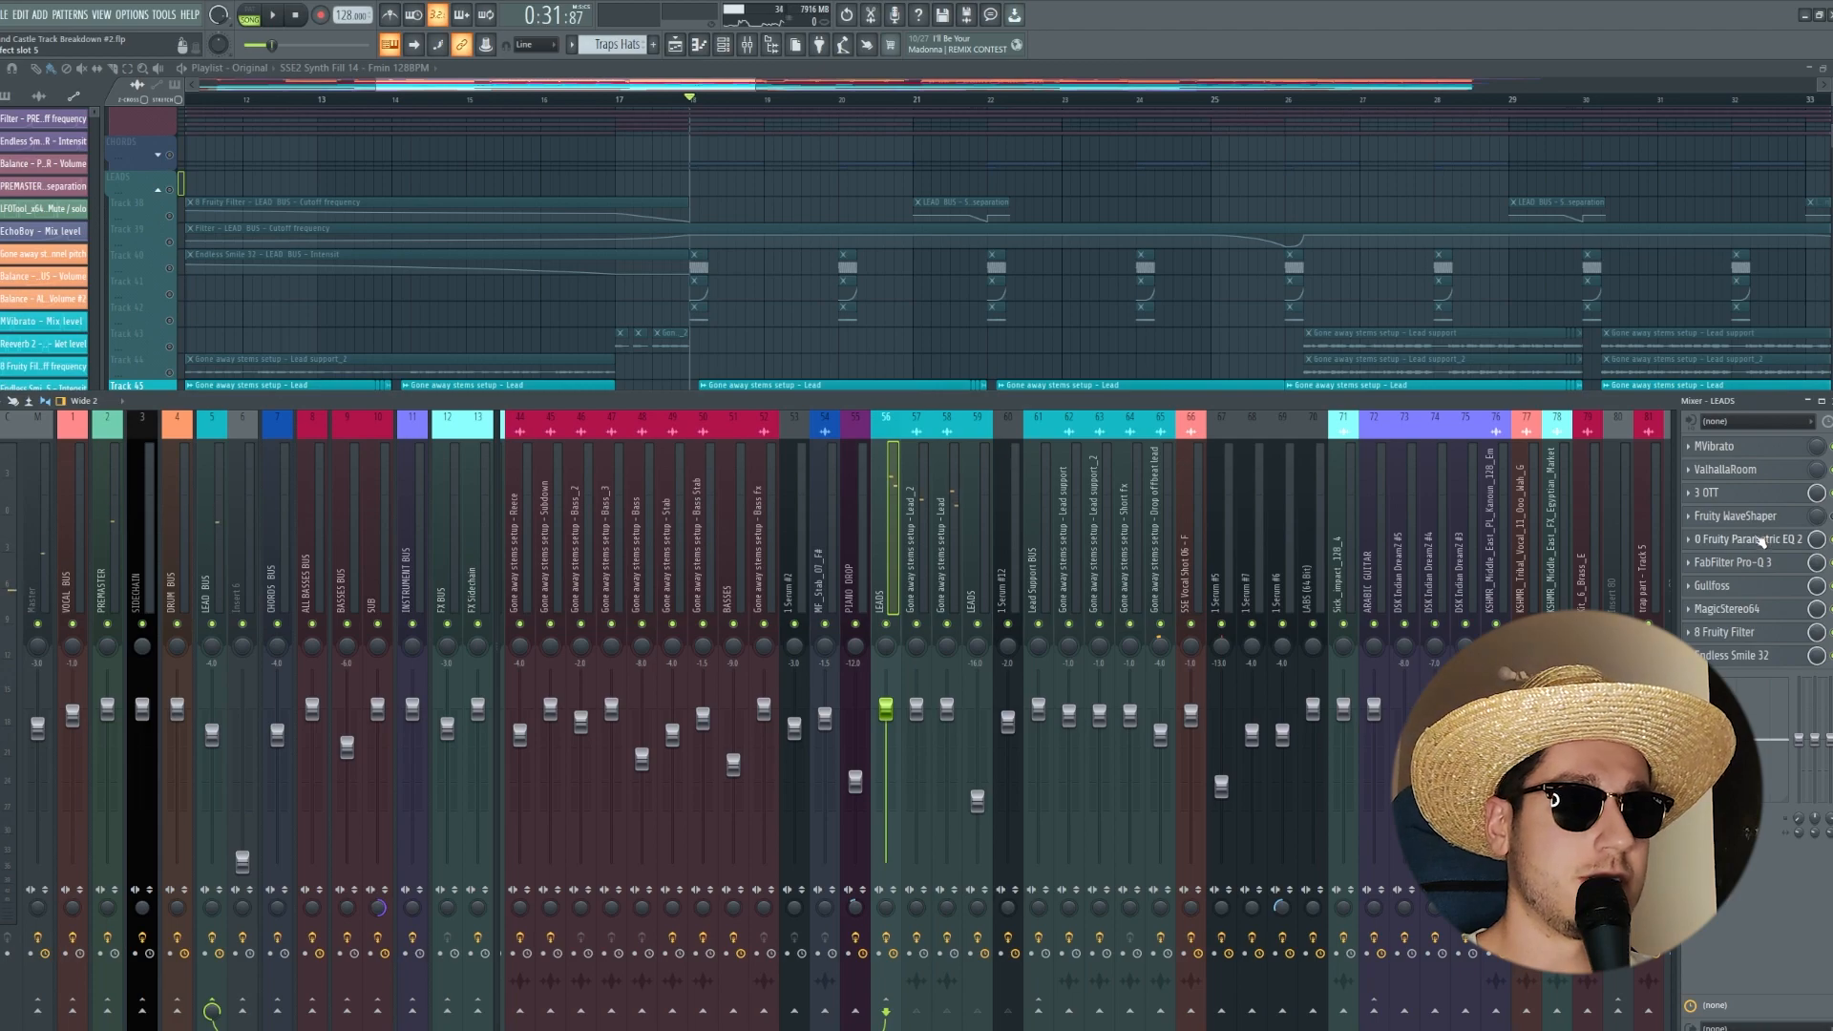
pyautogui.click(1762, 541)
pyautogui.click(1761, 540)
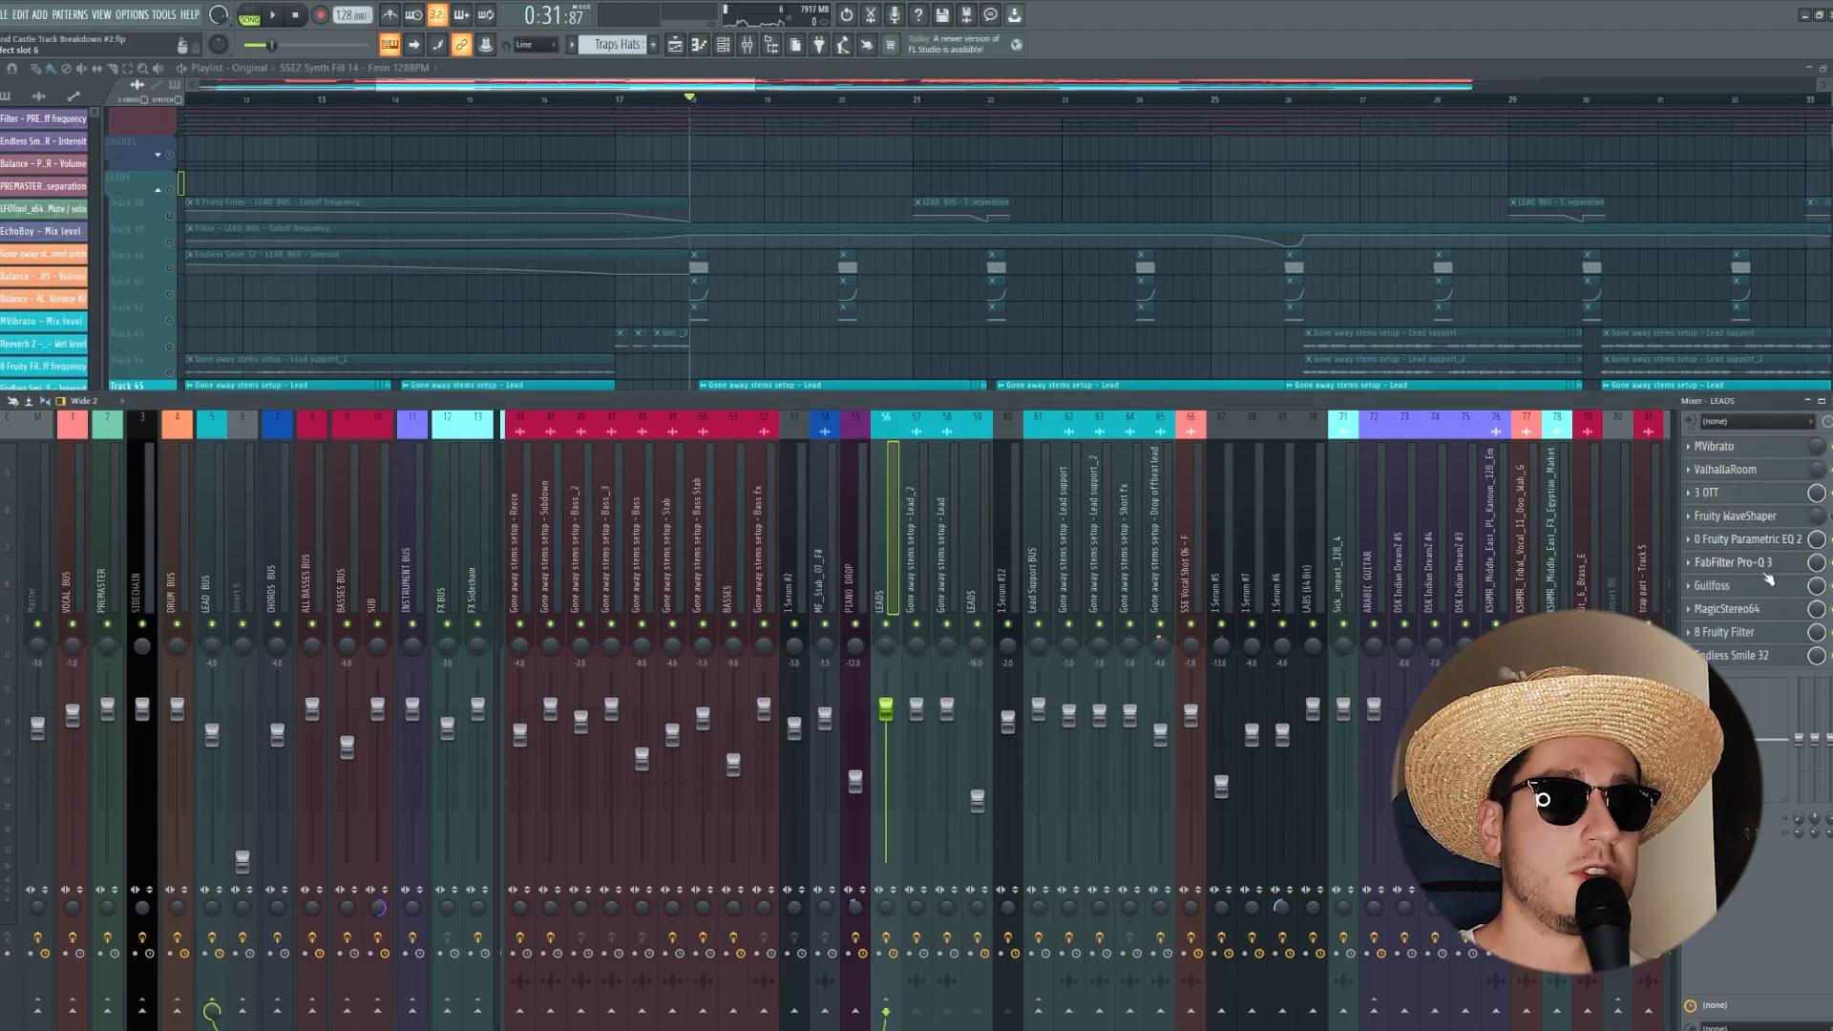
pyautogui.click(1767, 565)
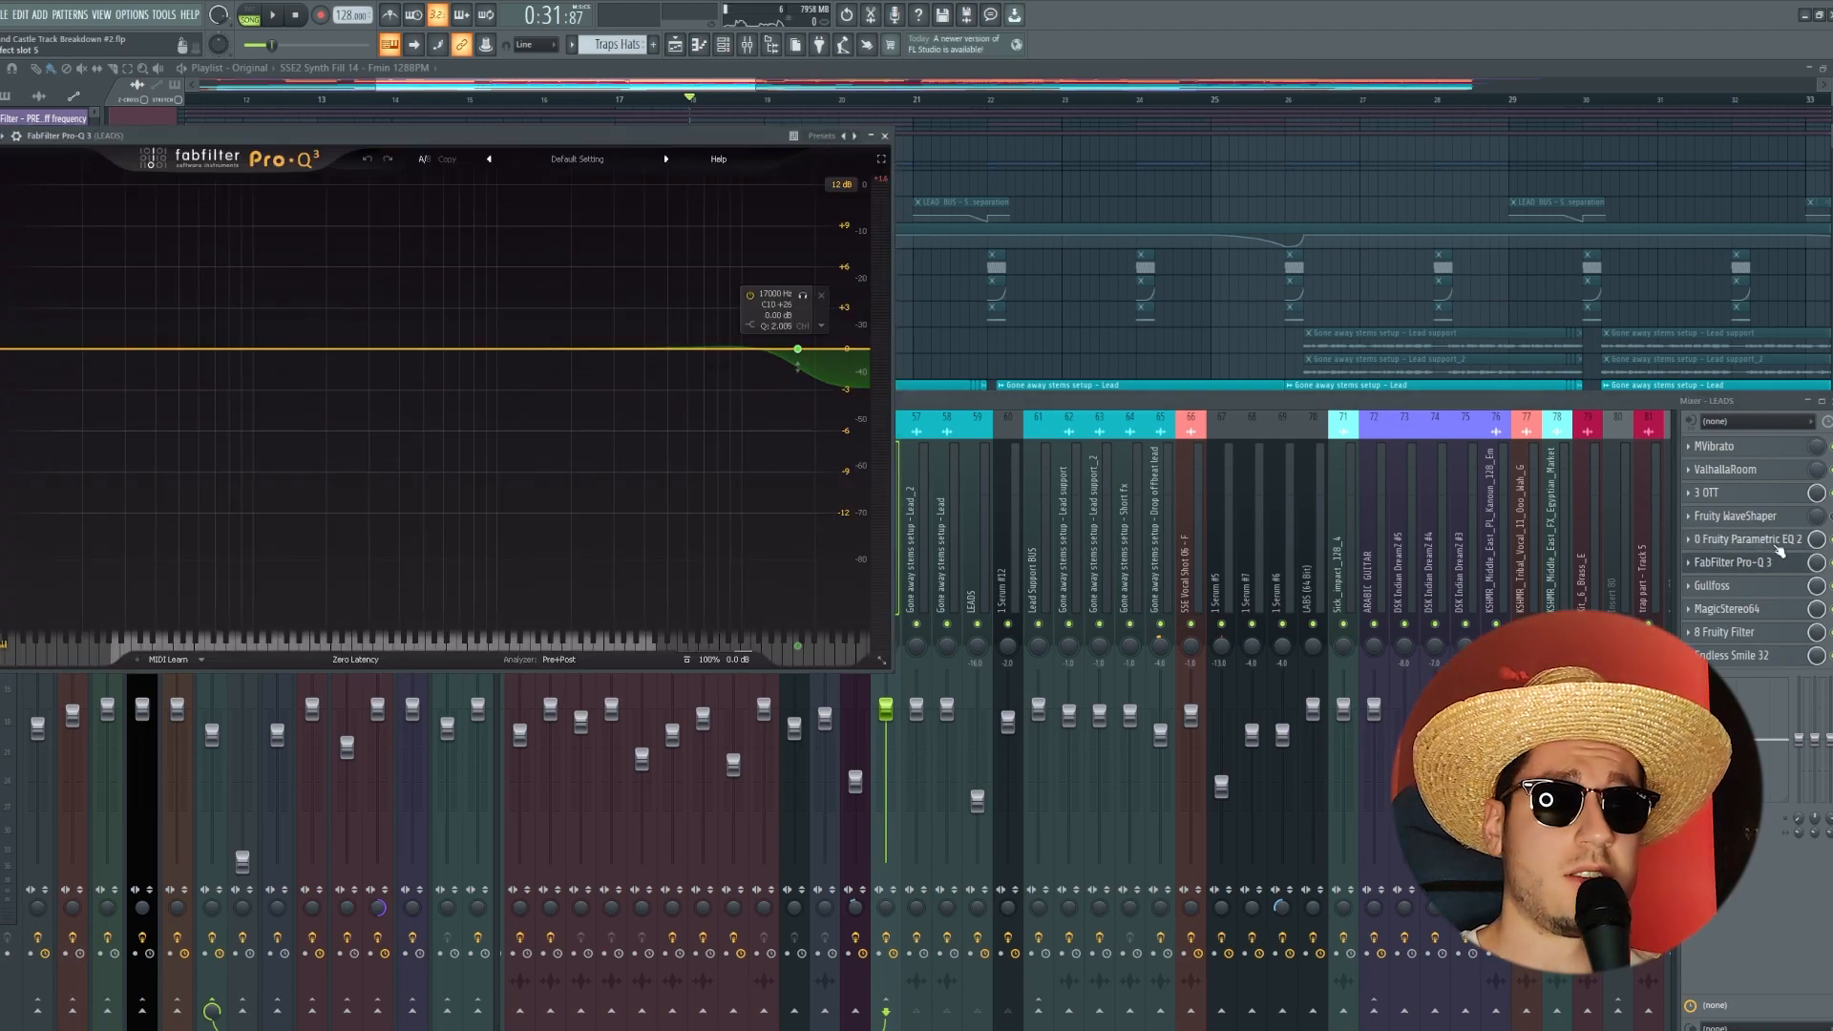
pyautogui.click(1766, 569)
pyautogui.click(1766, 587)
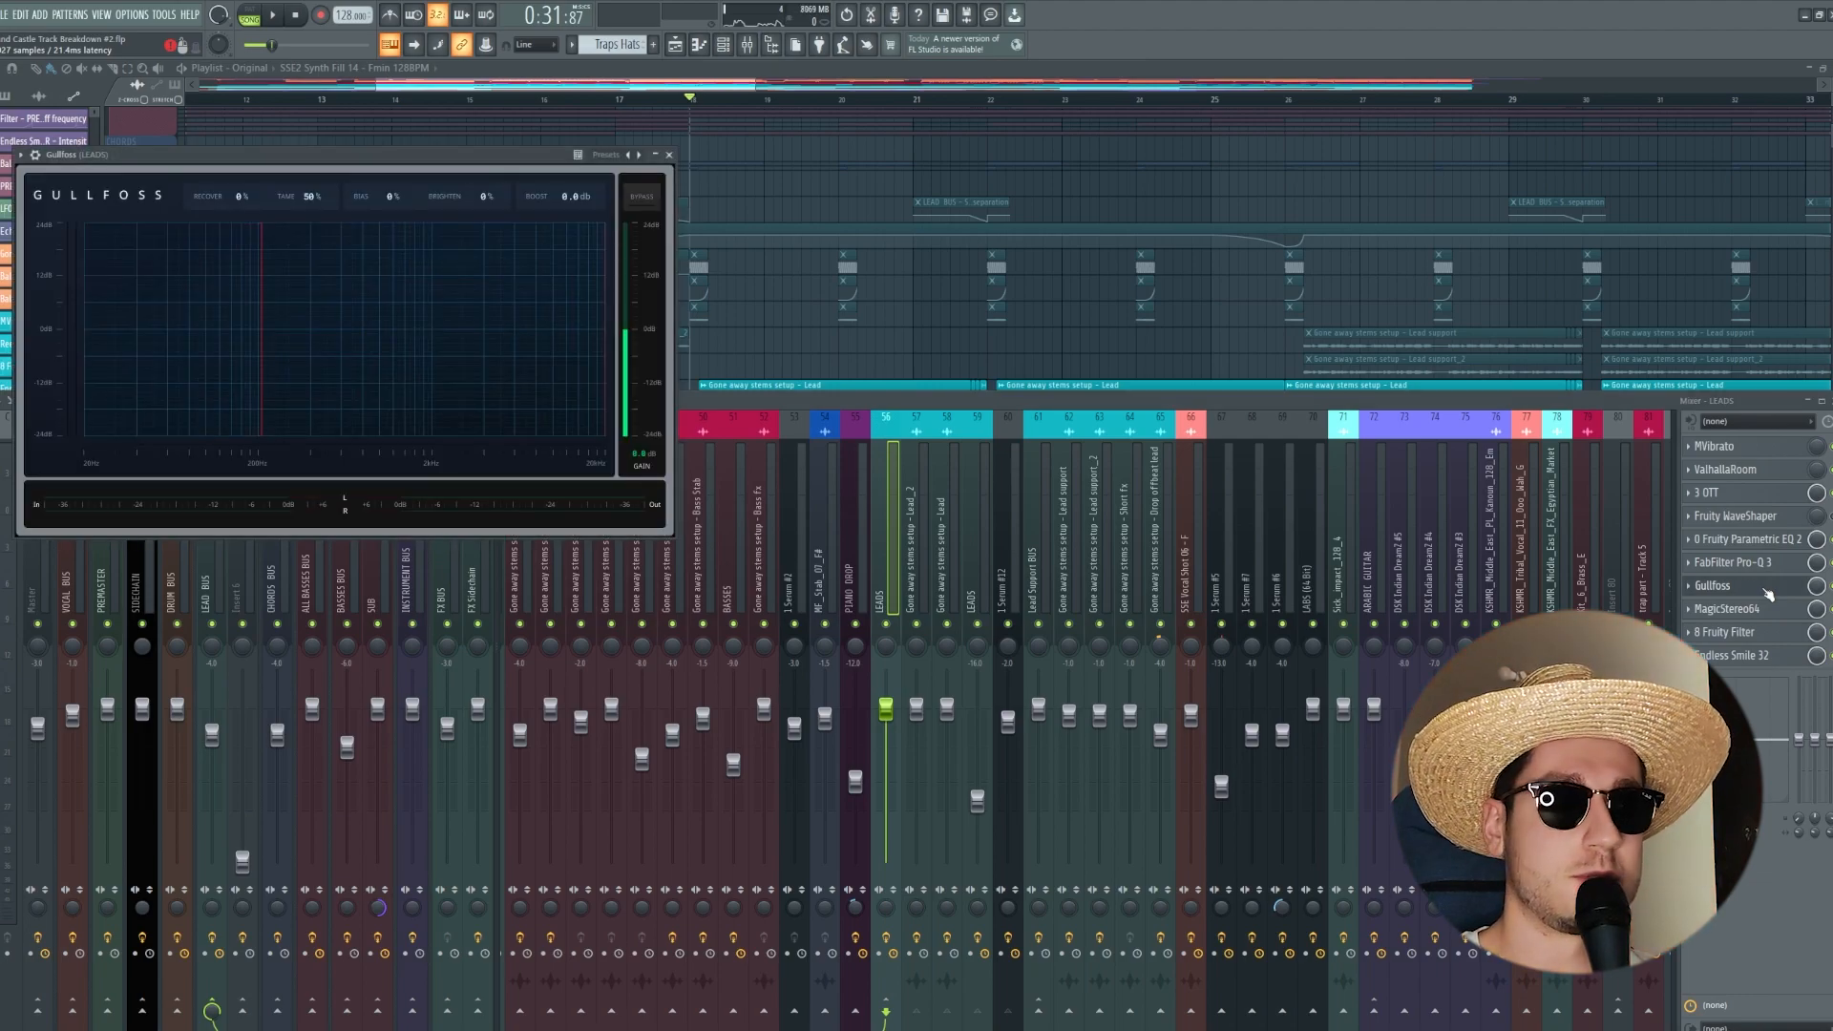
pyautogui.click(1767, 610)
pyautogui.click(1766, 609)
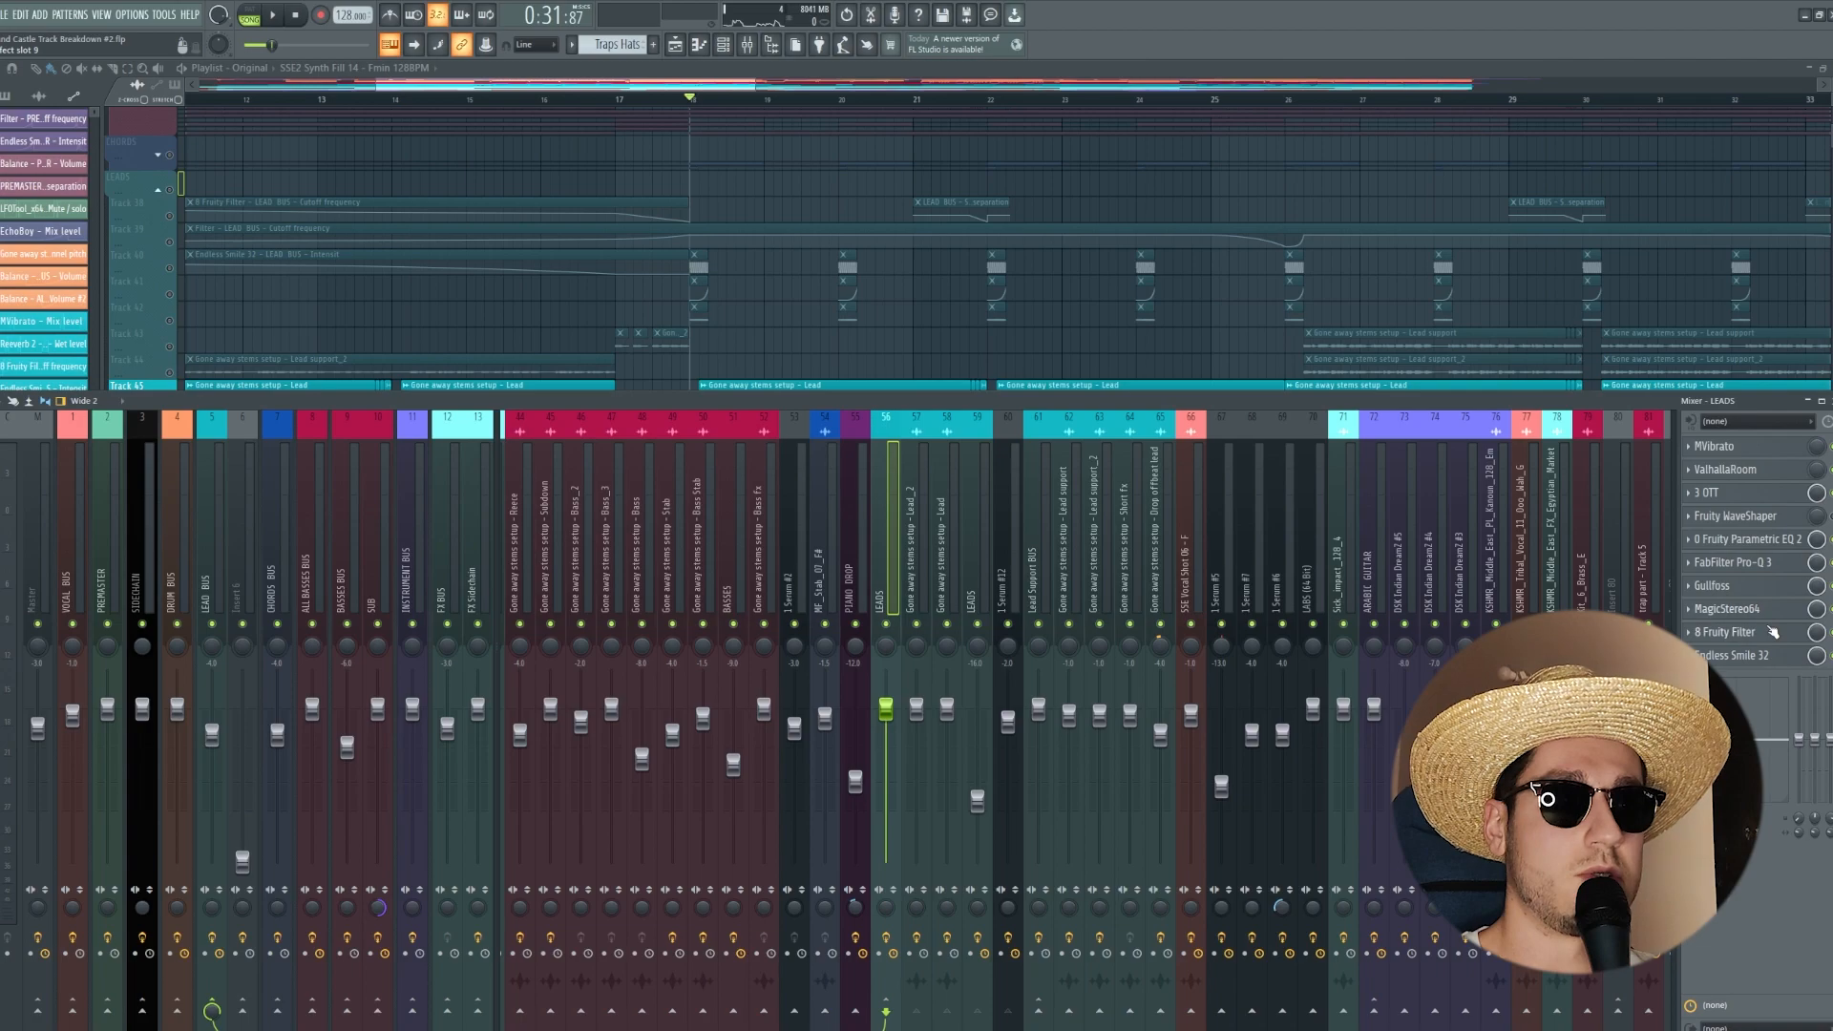
# Step: Return to the full playlist view and restore the solo on the whole LEADS group
pyautogui.hscroll(-10, 1119, 489)
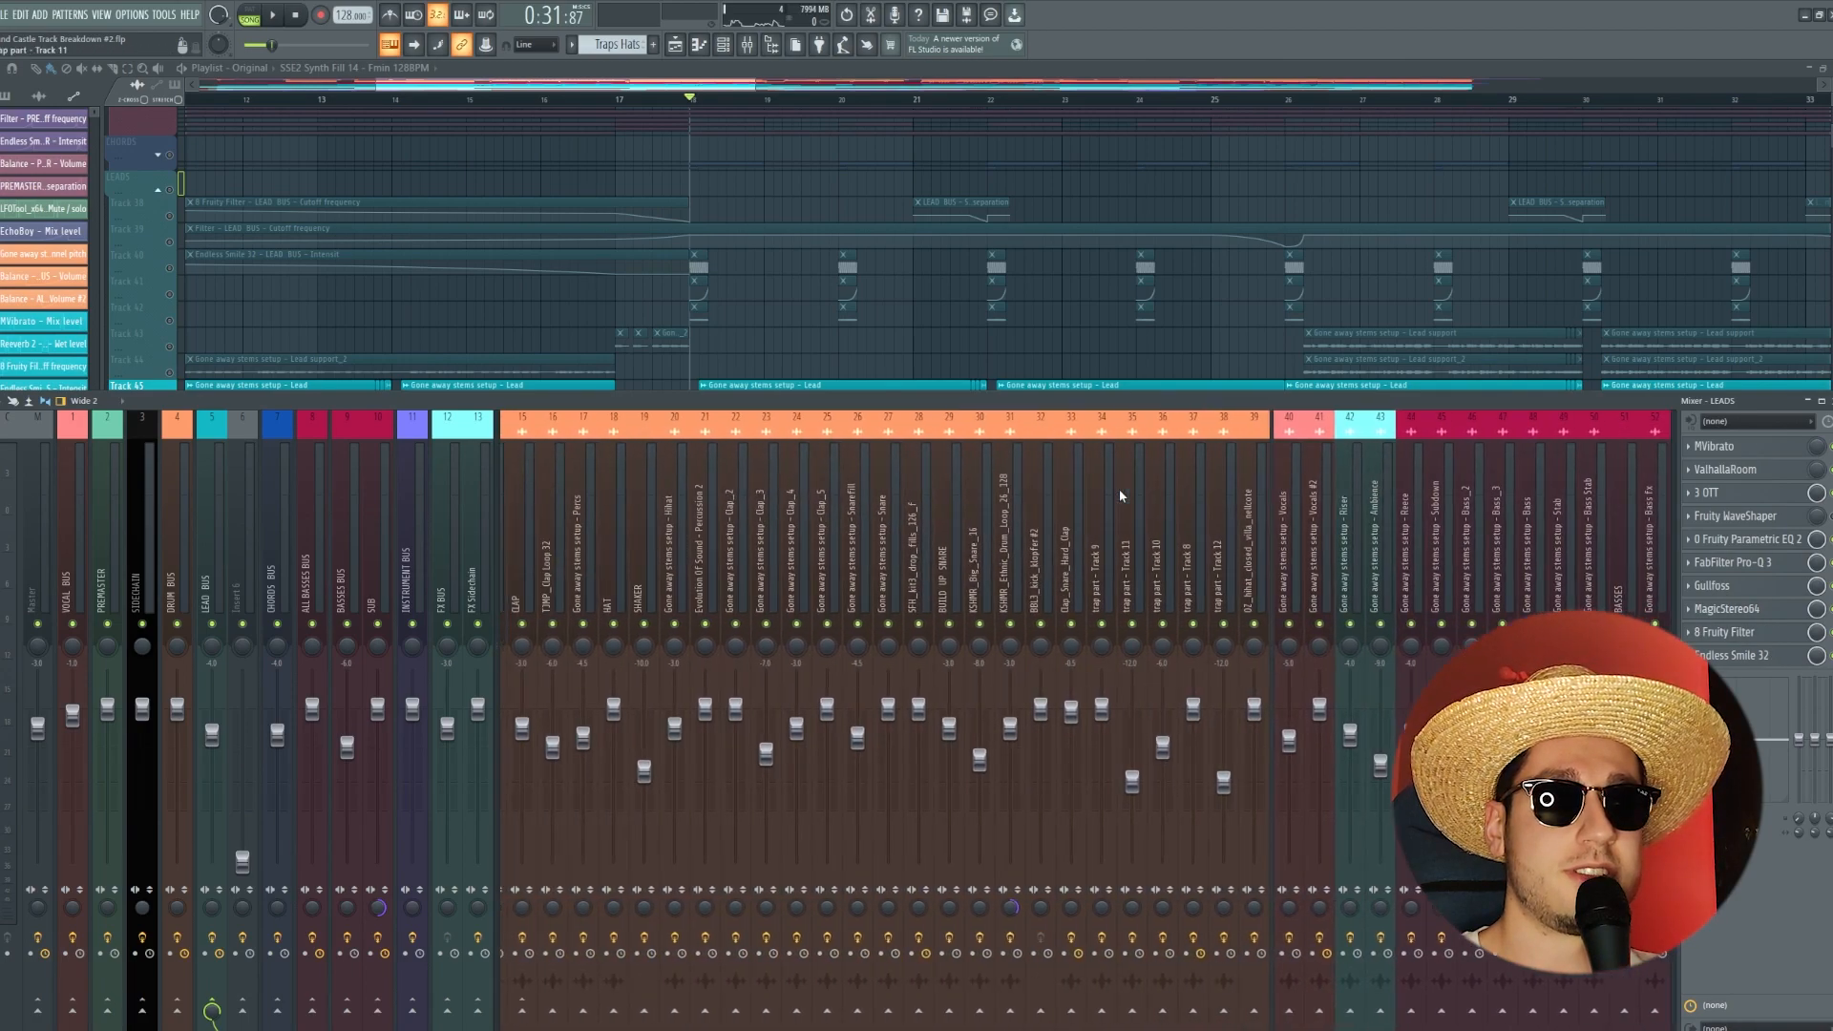
pyautogui.hscroll(8, 1119, 489)
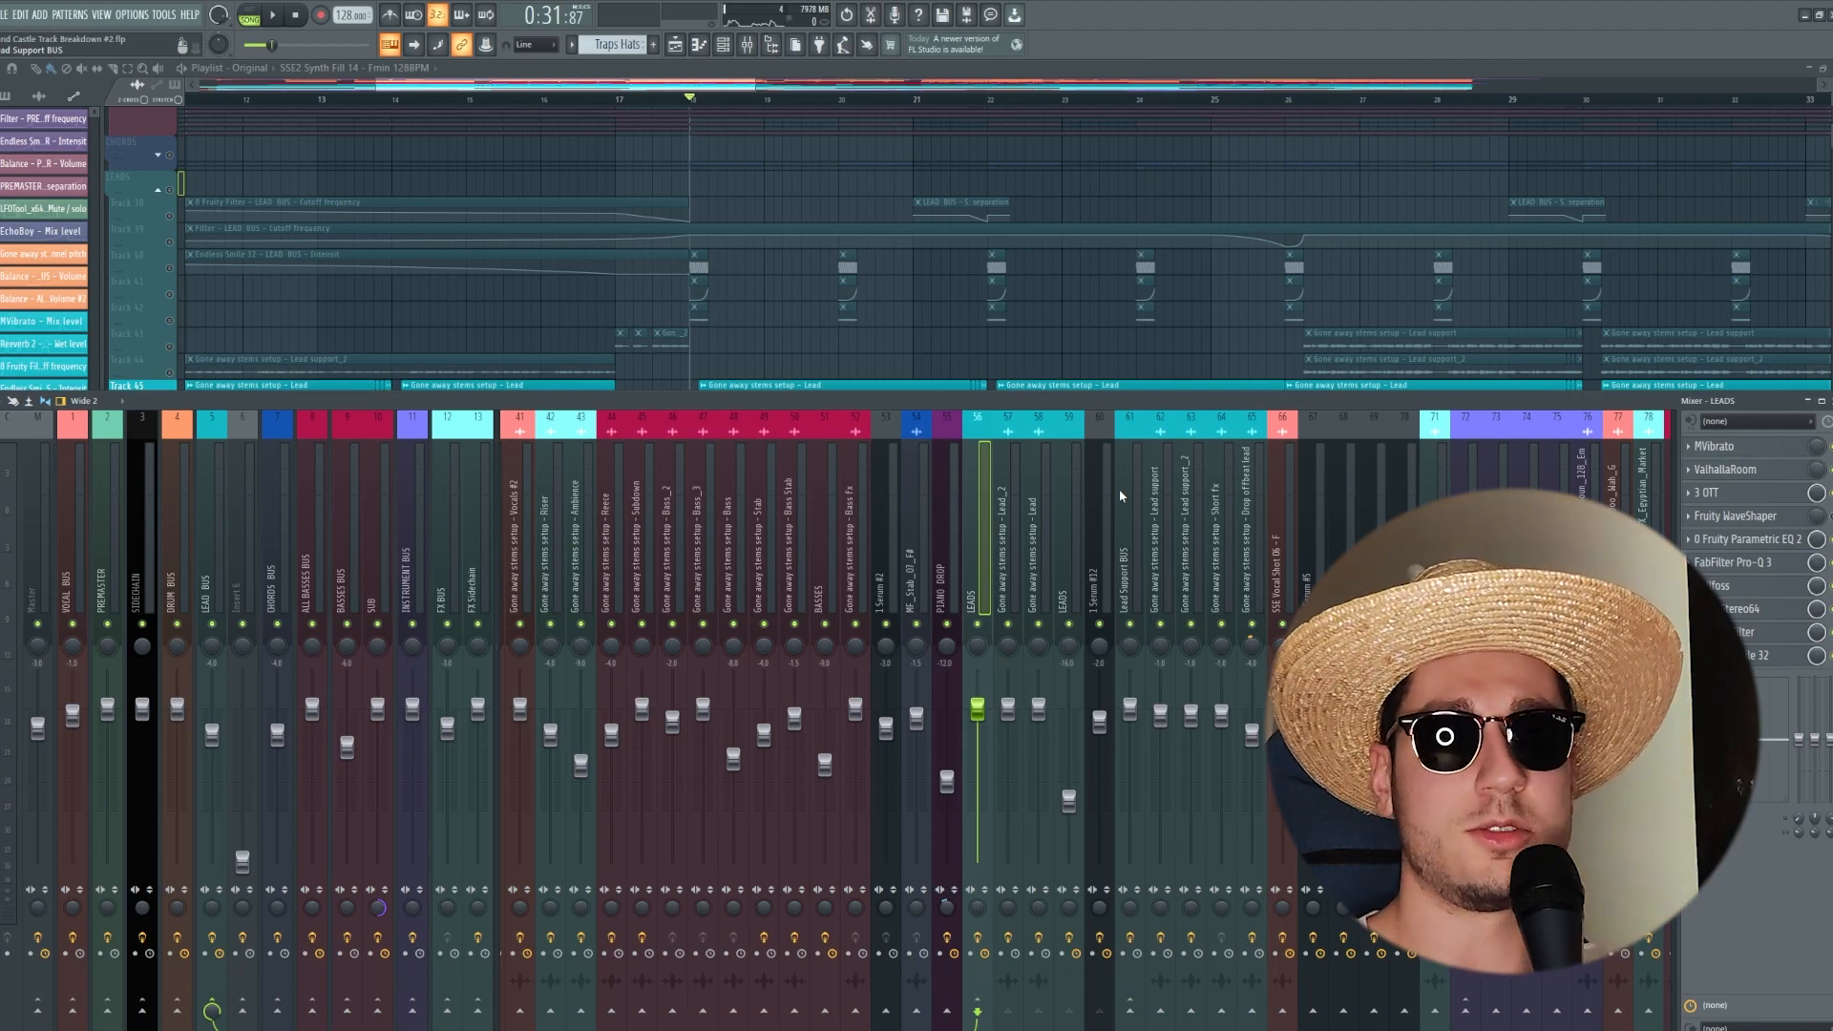
pyautogui.press('F9')
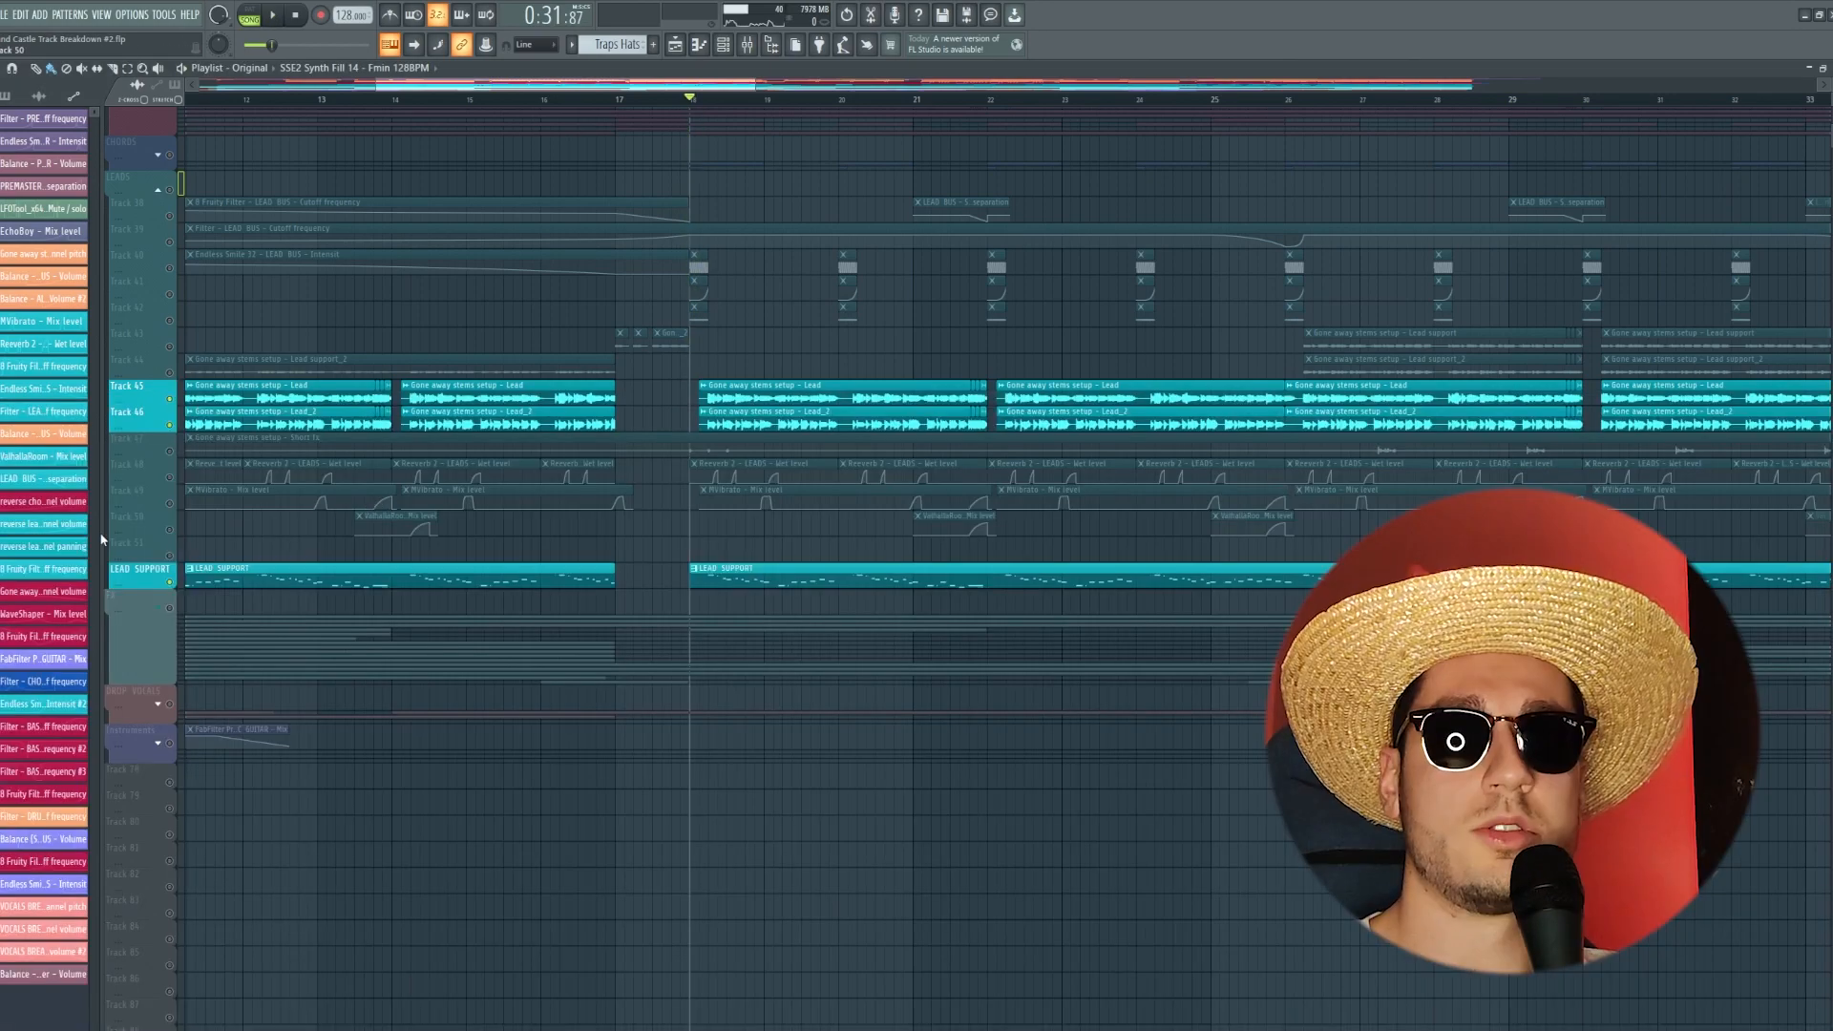
pyautogui.moveTo(170, 441); pyautogui.dragTo(172, 506)
pyautogui.click(175, 193)
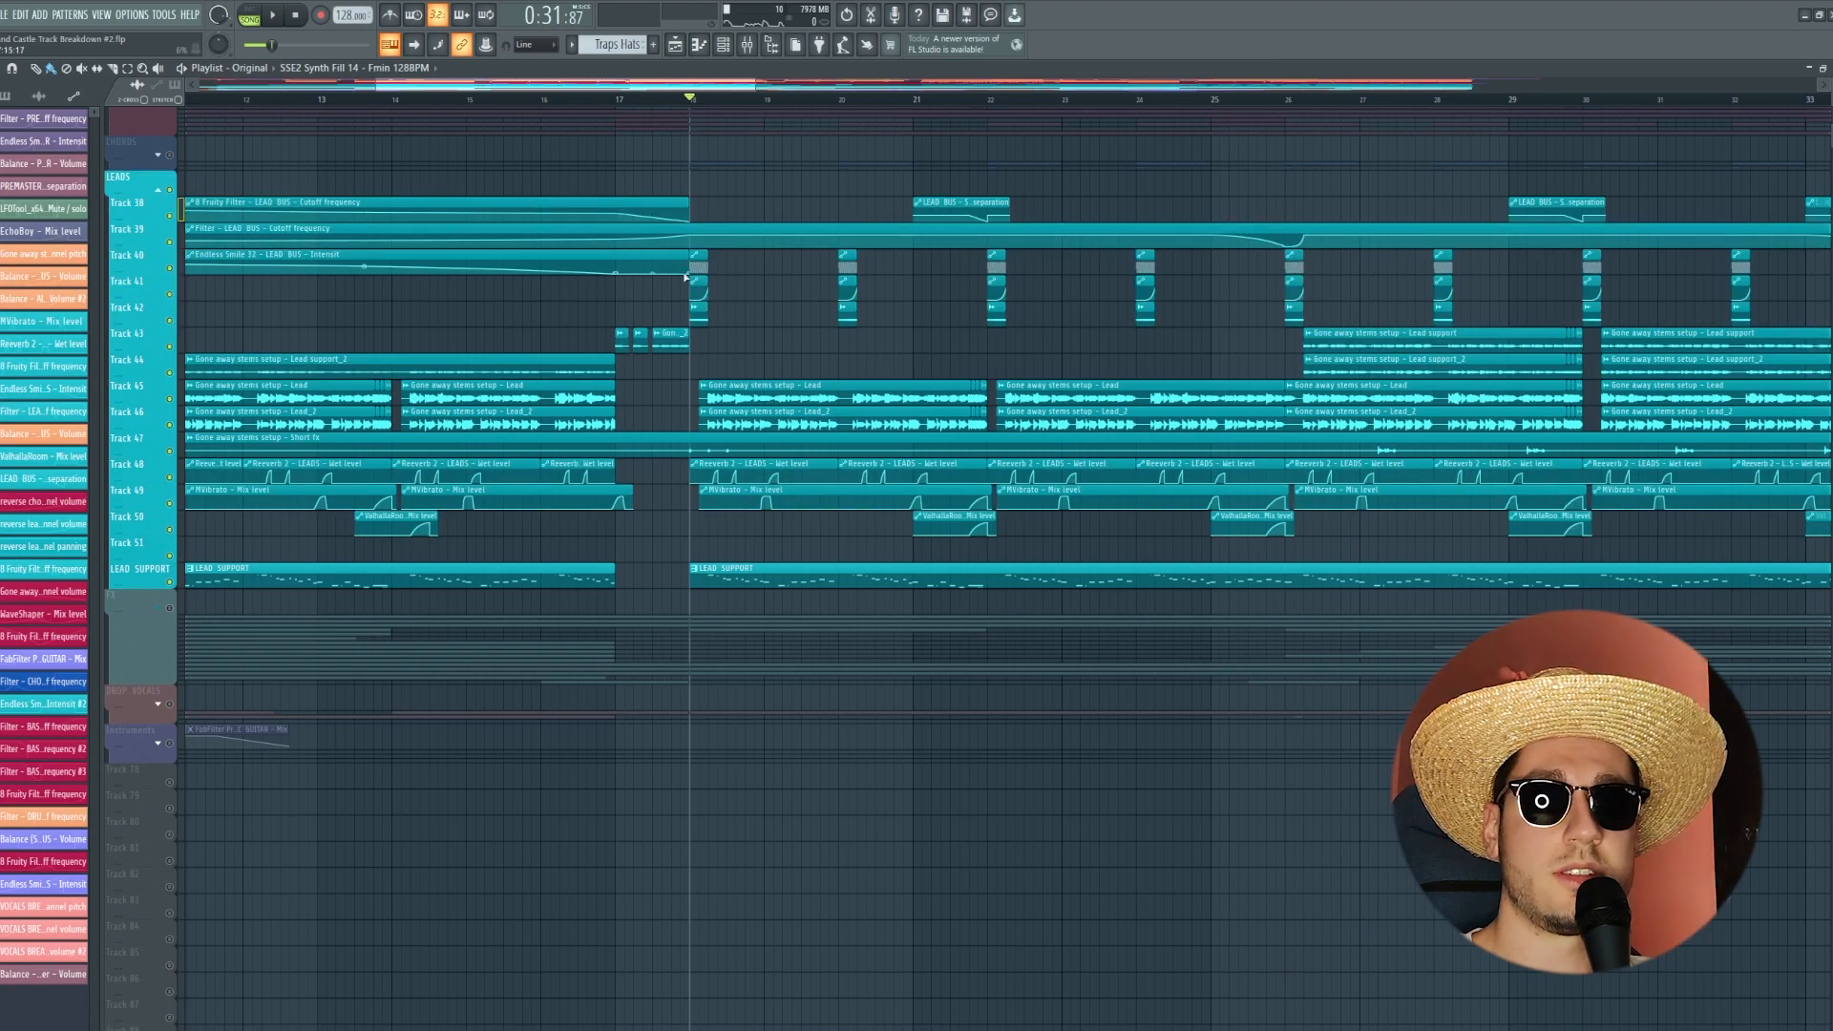
# Step: Solo and audition the reverse layers on Tracks 40 to 42, then restore the whole LEADS group
pyautogui.scroll(3, 713, 110)
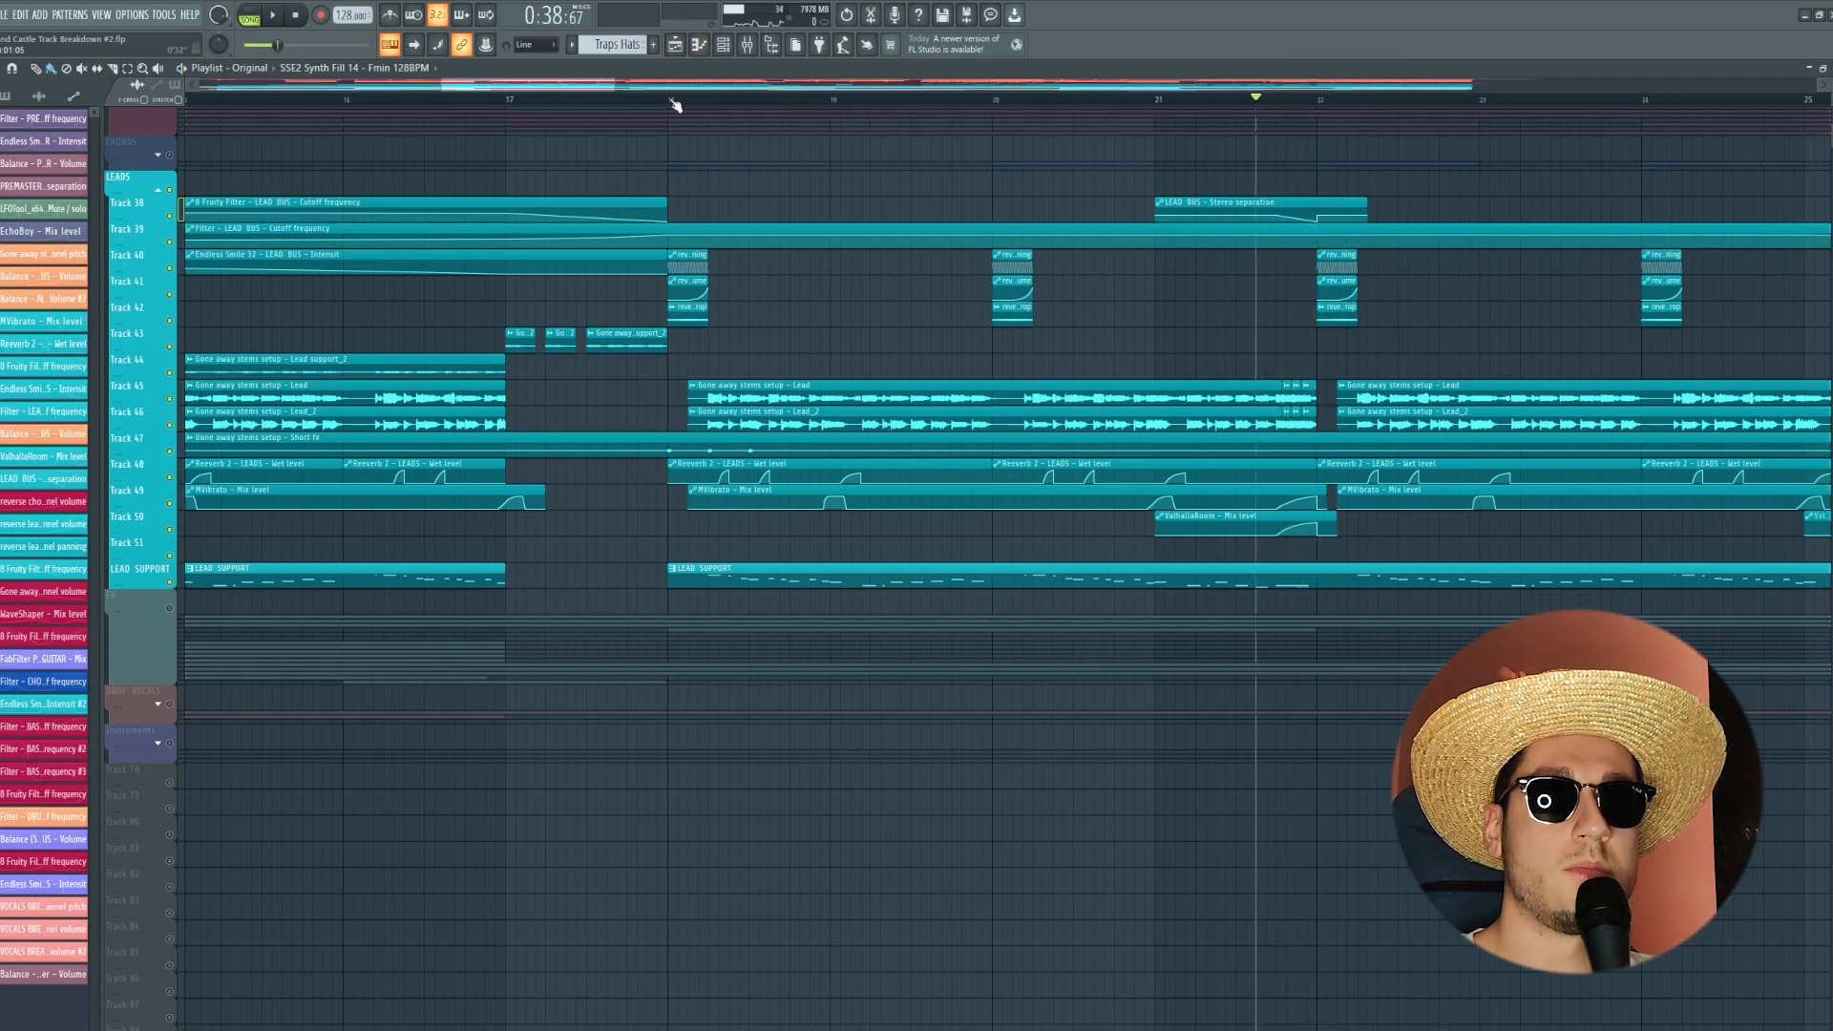
pyautogui.keyDown('ctrl'); pyautogui.click(170, 268); pyautogui.keyUp('ctrl')
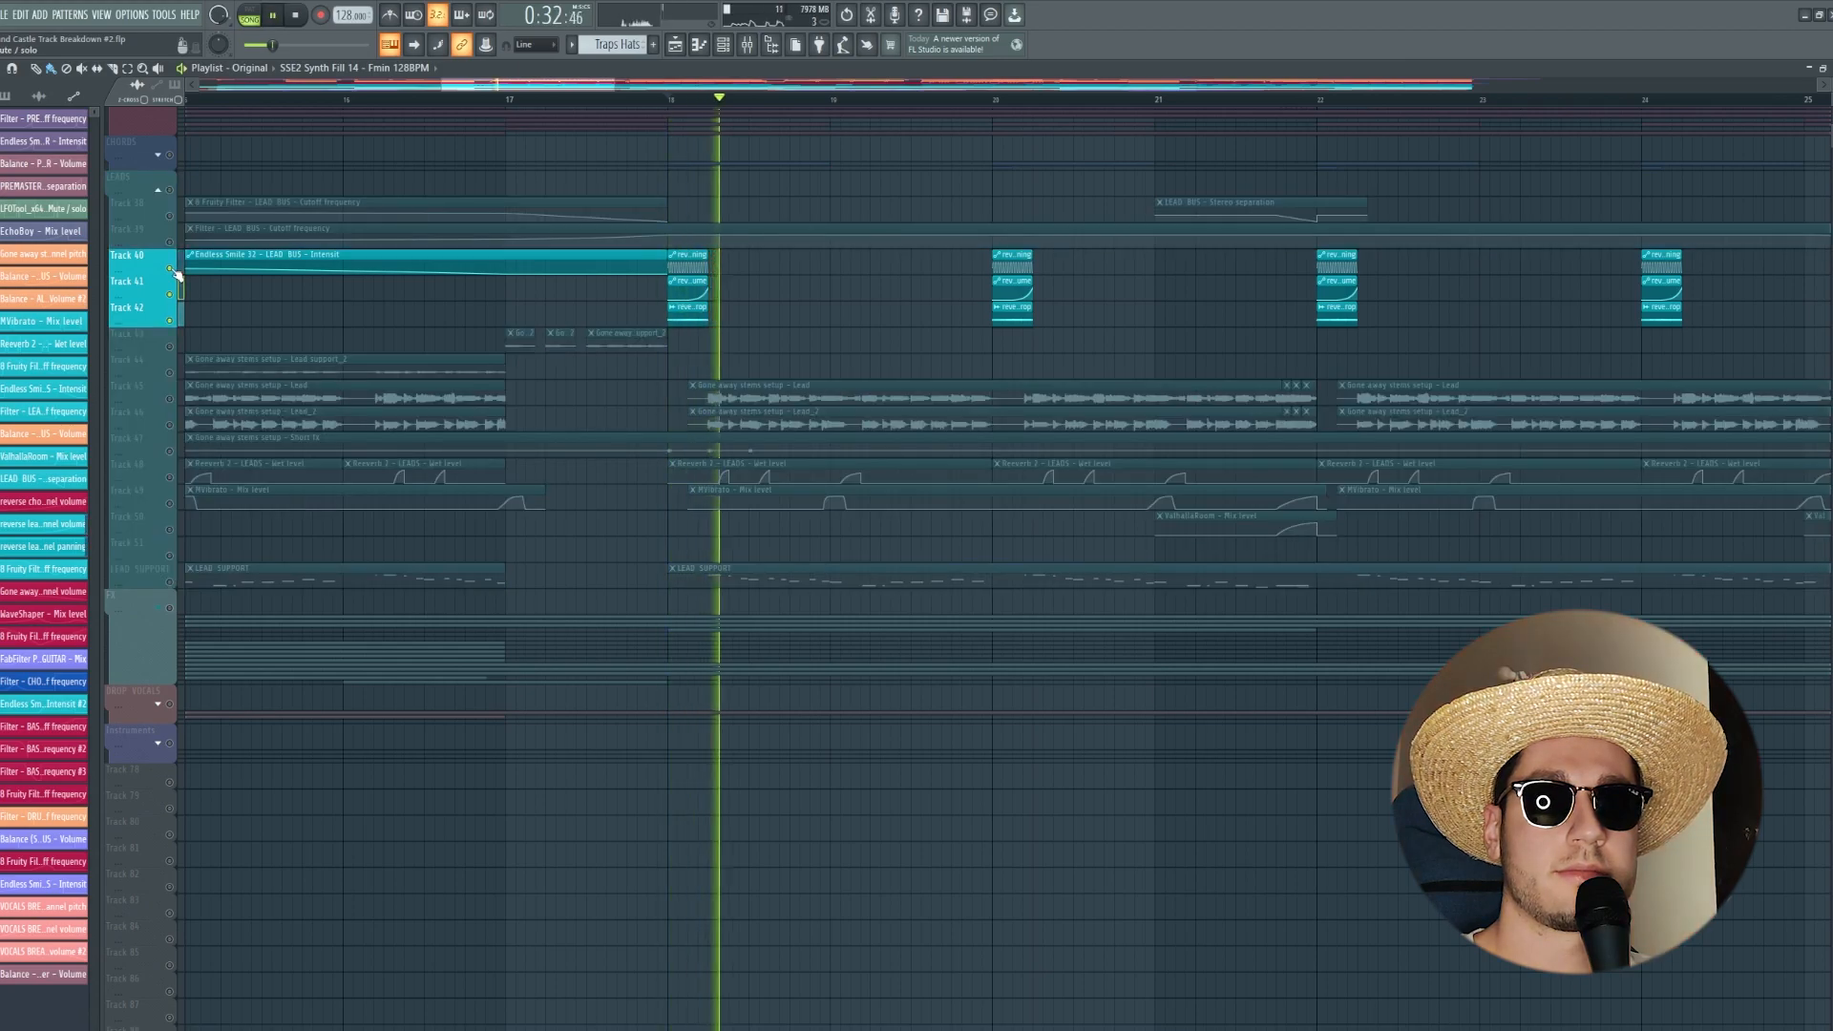
pyautogui.keyDown('ctrl'); pyautogui.click(170, 268); pyautogui.keyUp('ctrl')
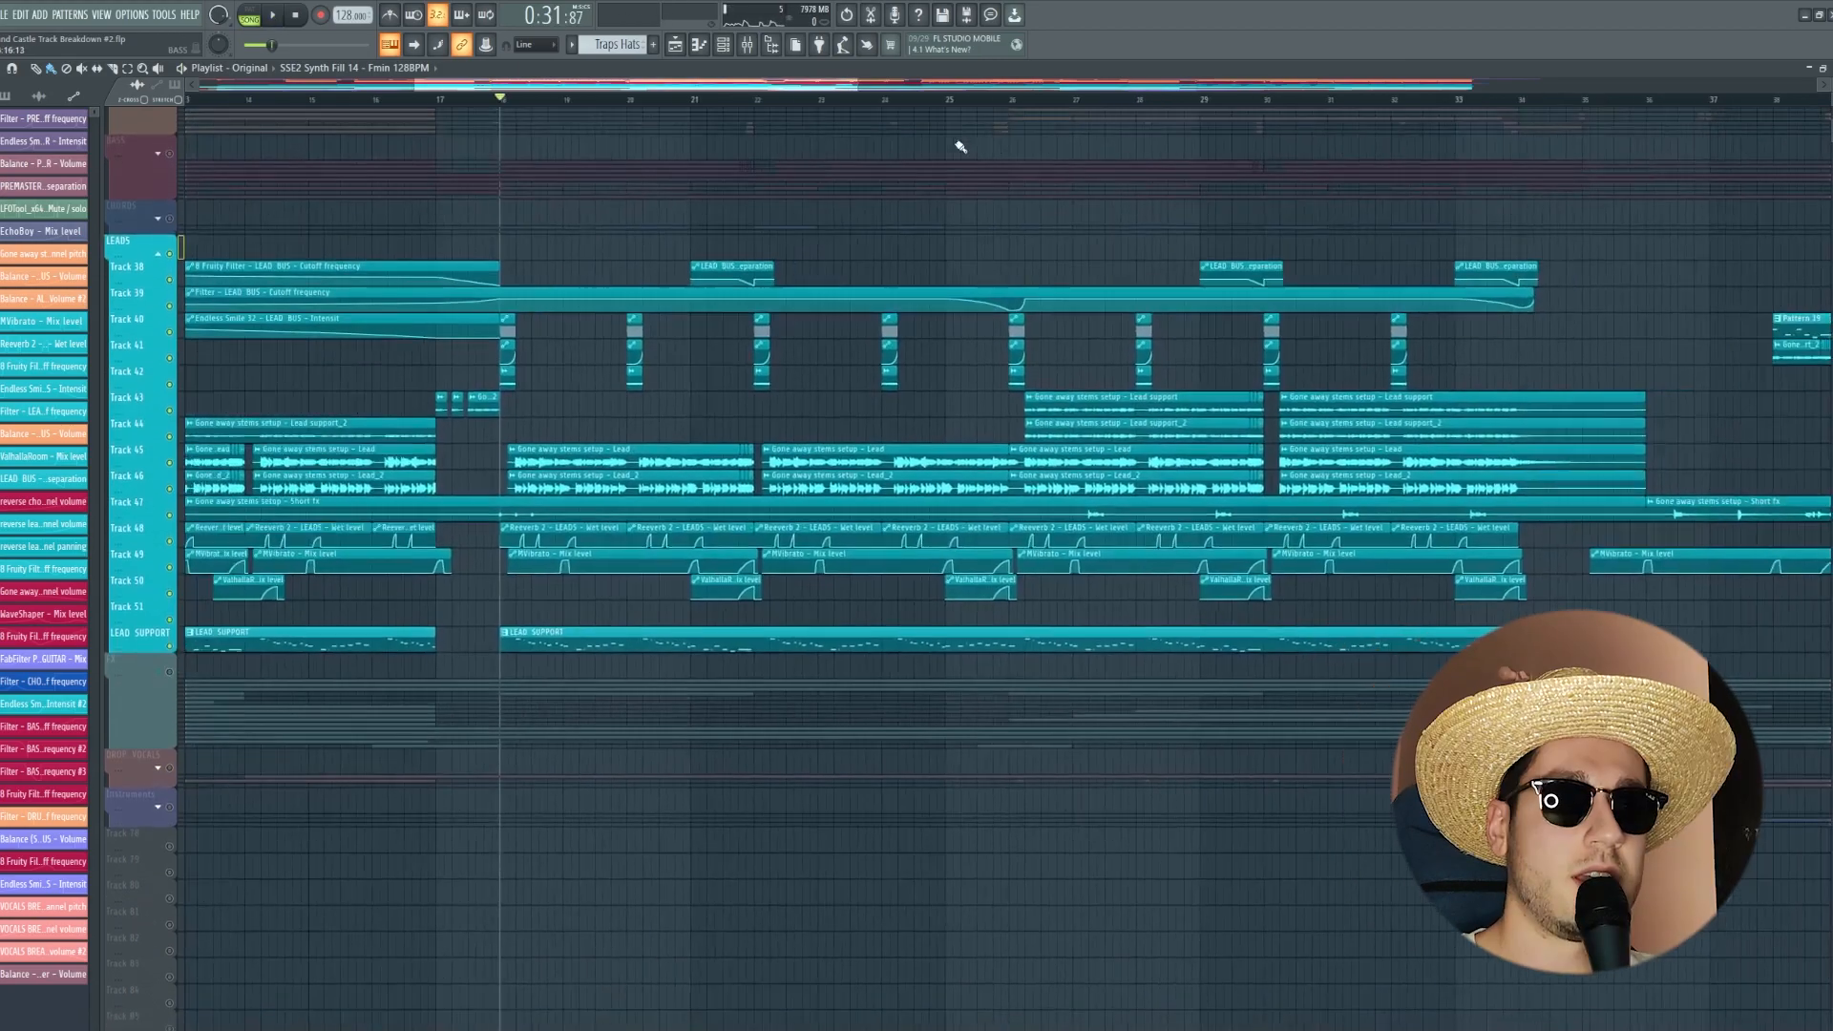
# Step: Solo the lead support layers on Tracks 43 and 44 and play them from where their clips begin
pyautogui.click(849, 99)
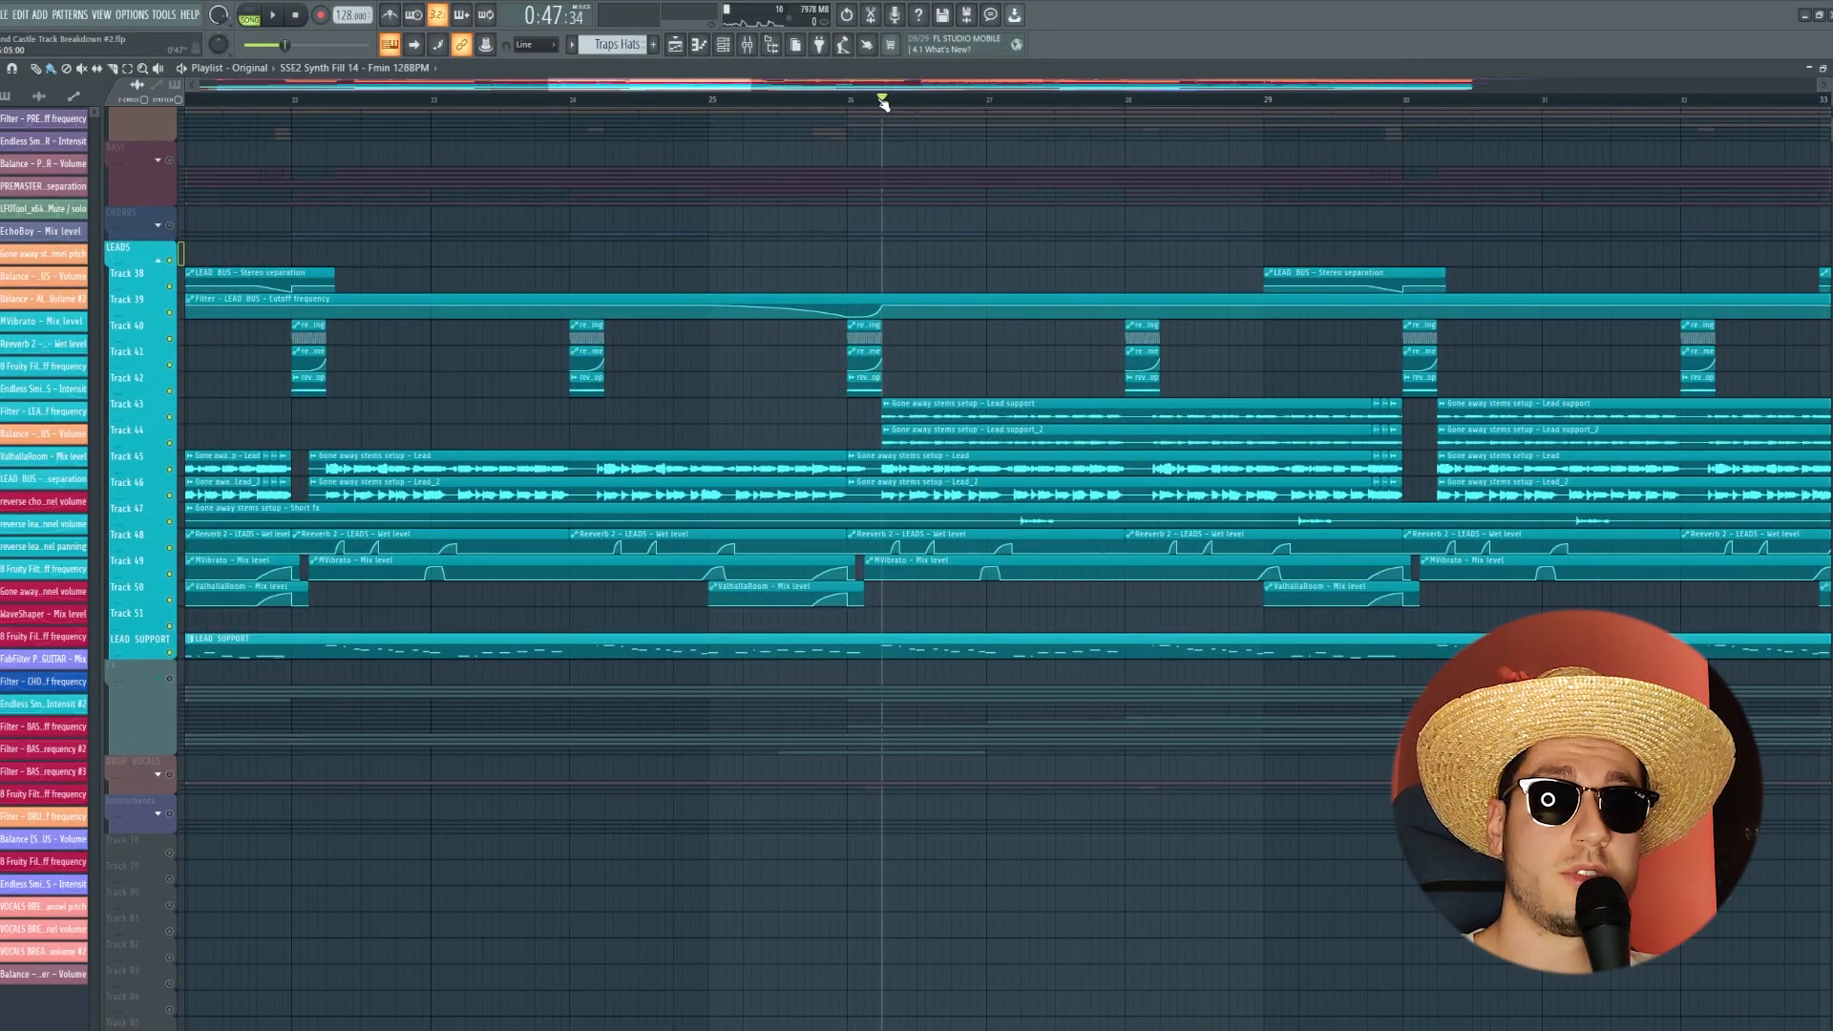
pyautogui.press('space')
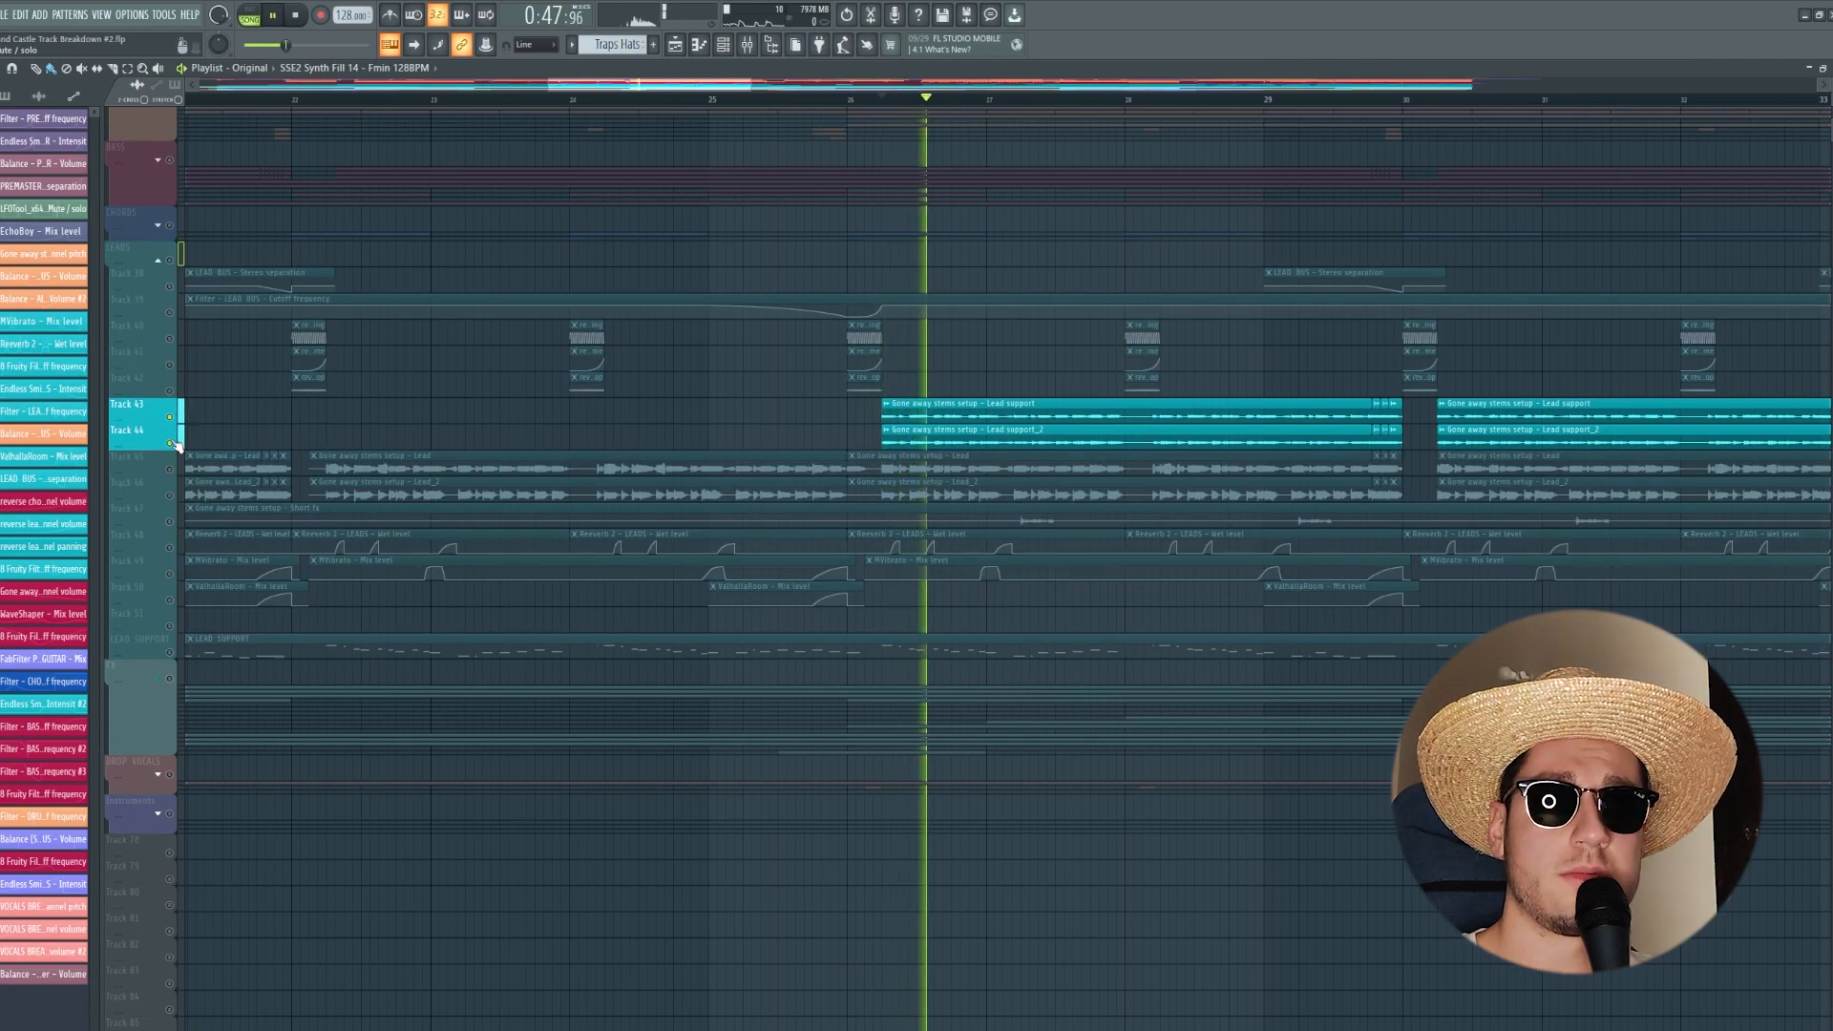
pyautogui.moveTo(1235, 437); pyautogui.dragTo(1052, 431)
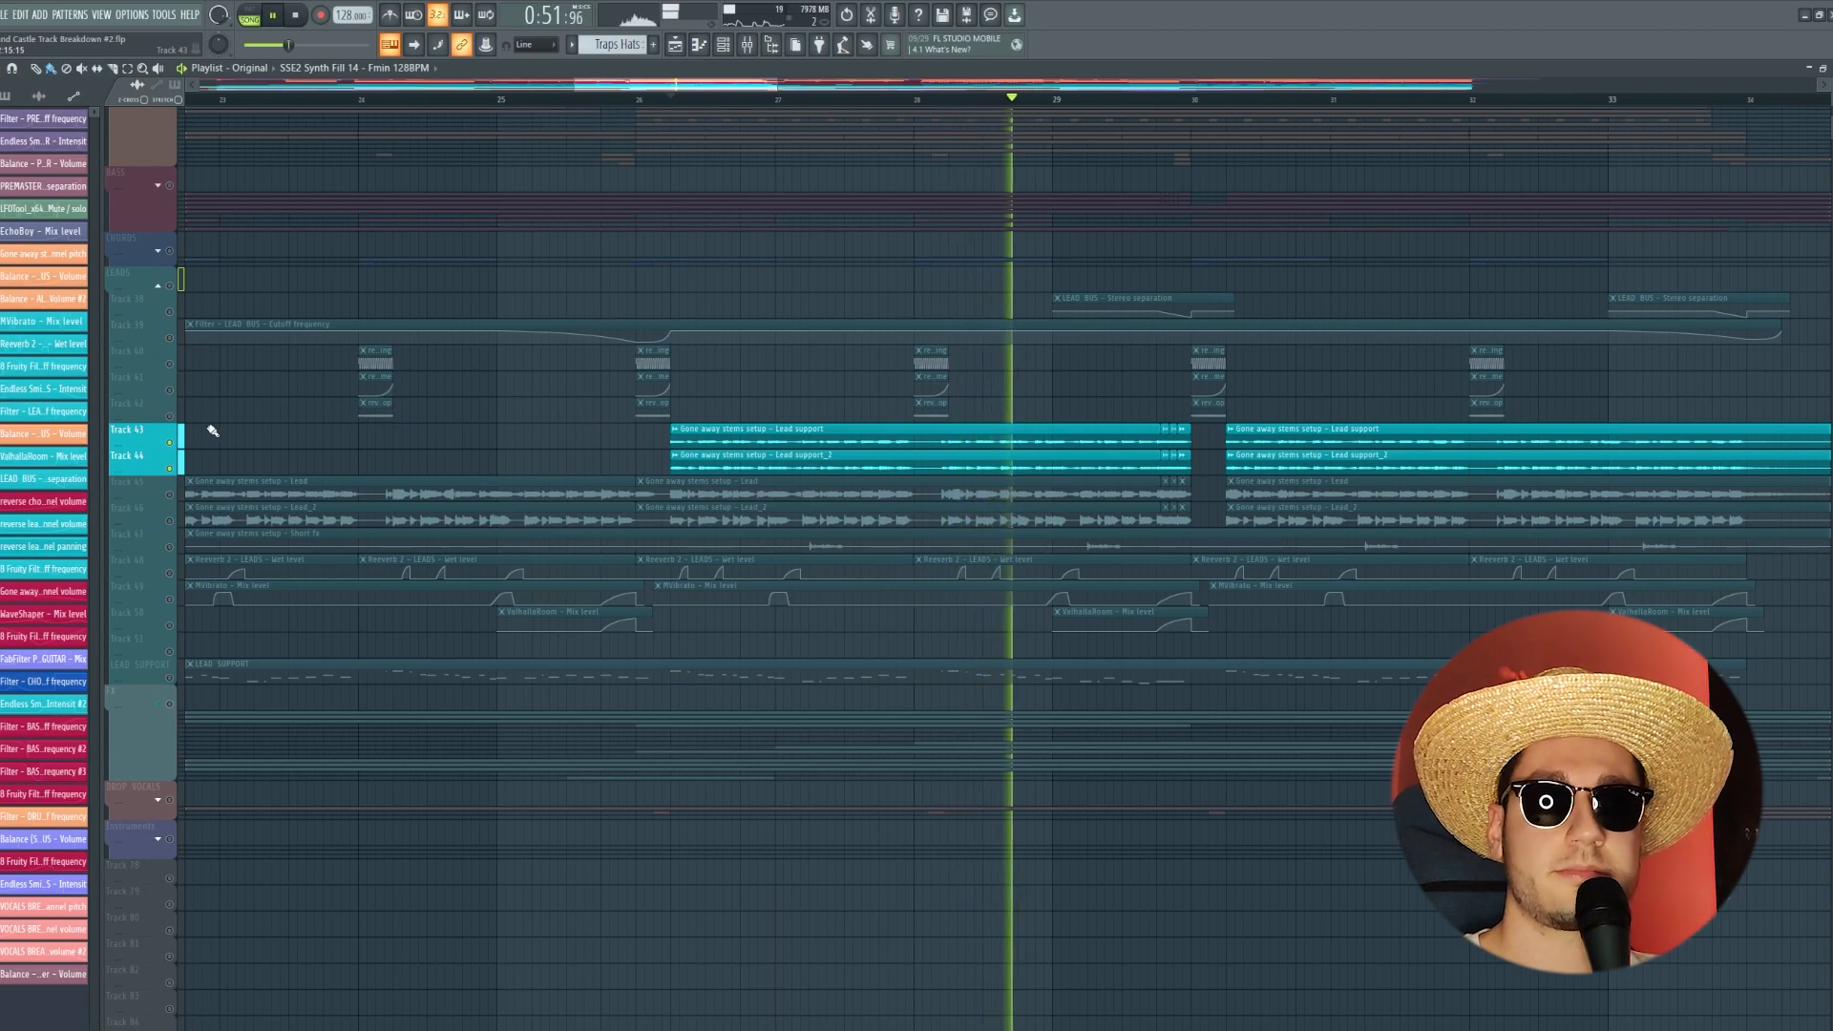
# Step: Inspect the oscillators and effects of the Serum #8 lead support layer, and open Serum #10 to view its LD - Stacker preset
pyautogui.click(168, 547)
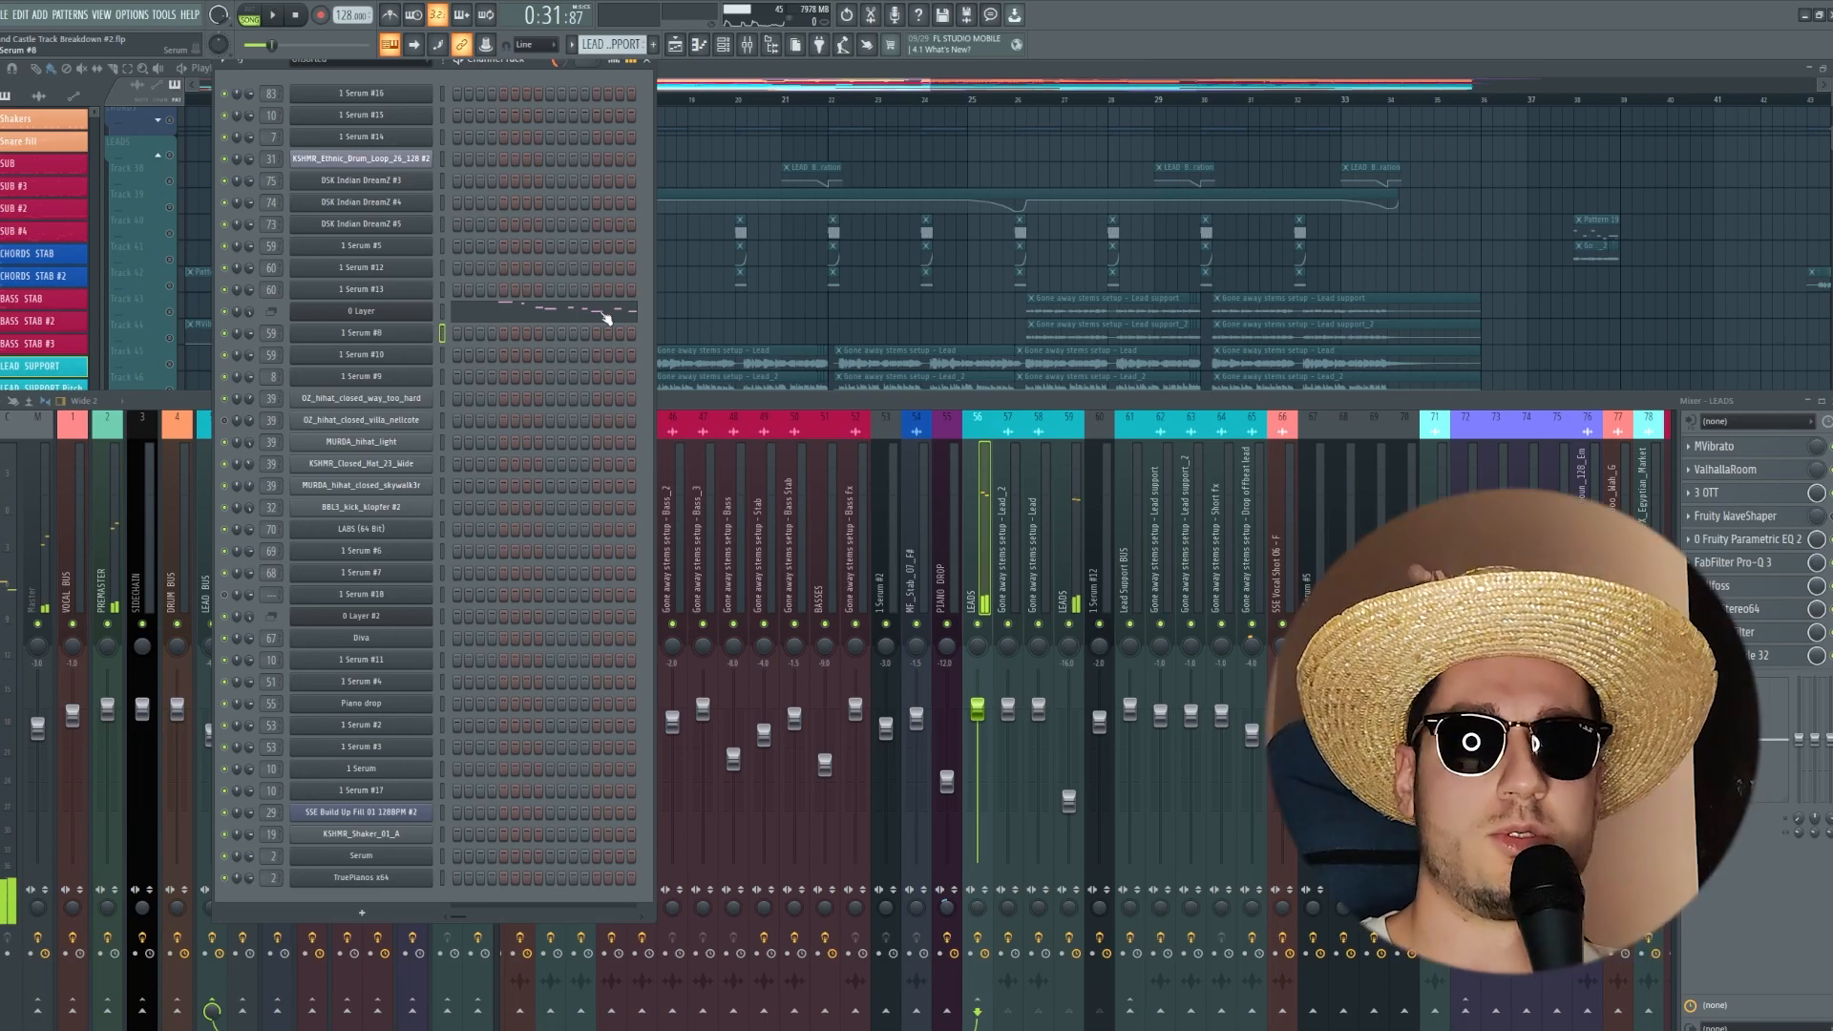
pyautogui.click(363, 333)
pyautogui.moveTo(550, 280); pyautogui.dragTo(997, 294)
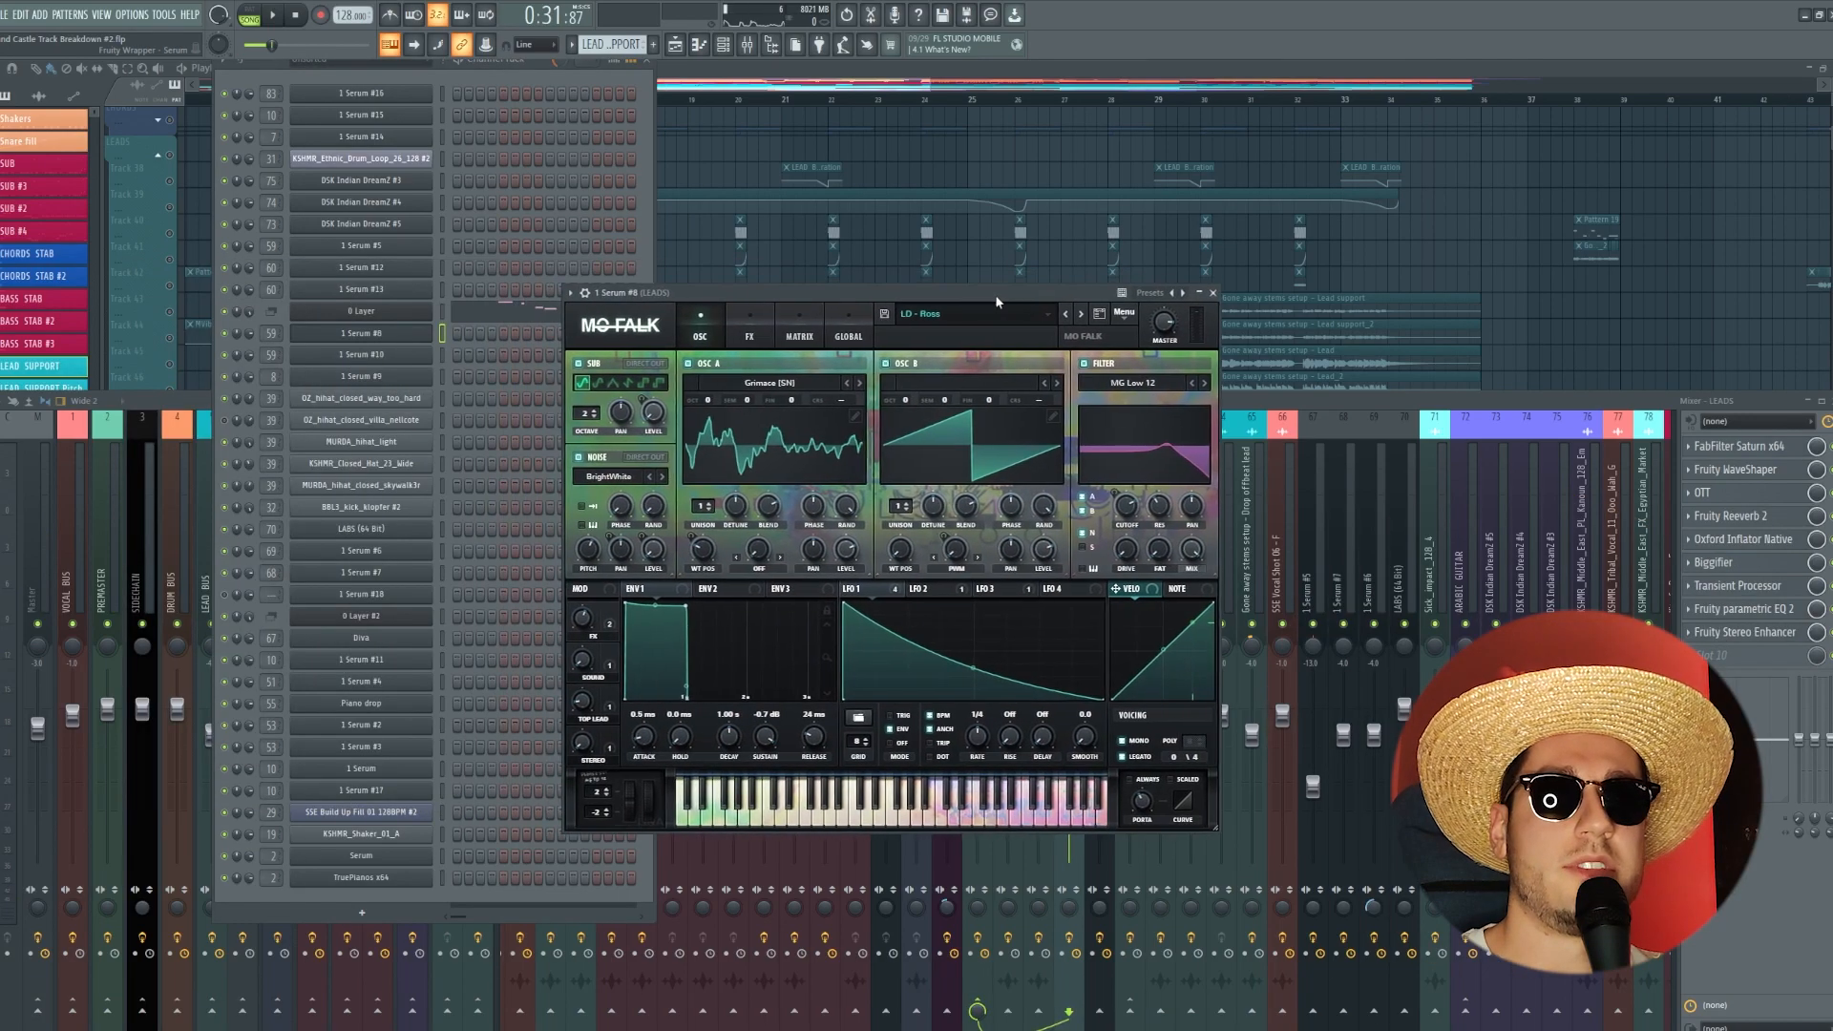
pyautogui.click(751, 332)
pyautogui.moveTo(1212, 398); pyautogui.dragTo(1199, 479)
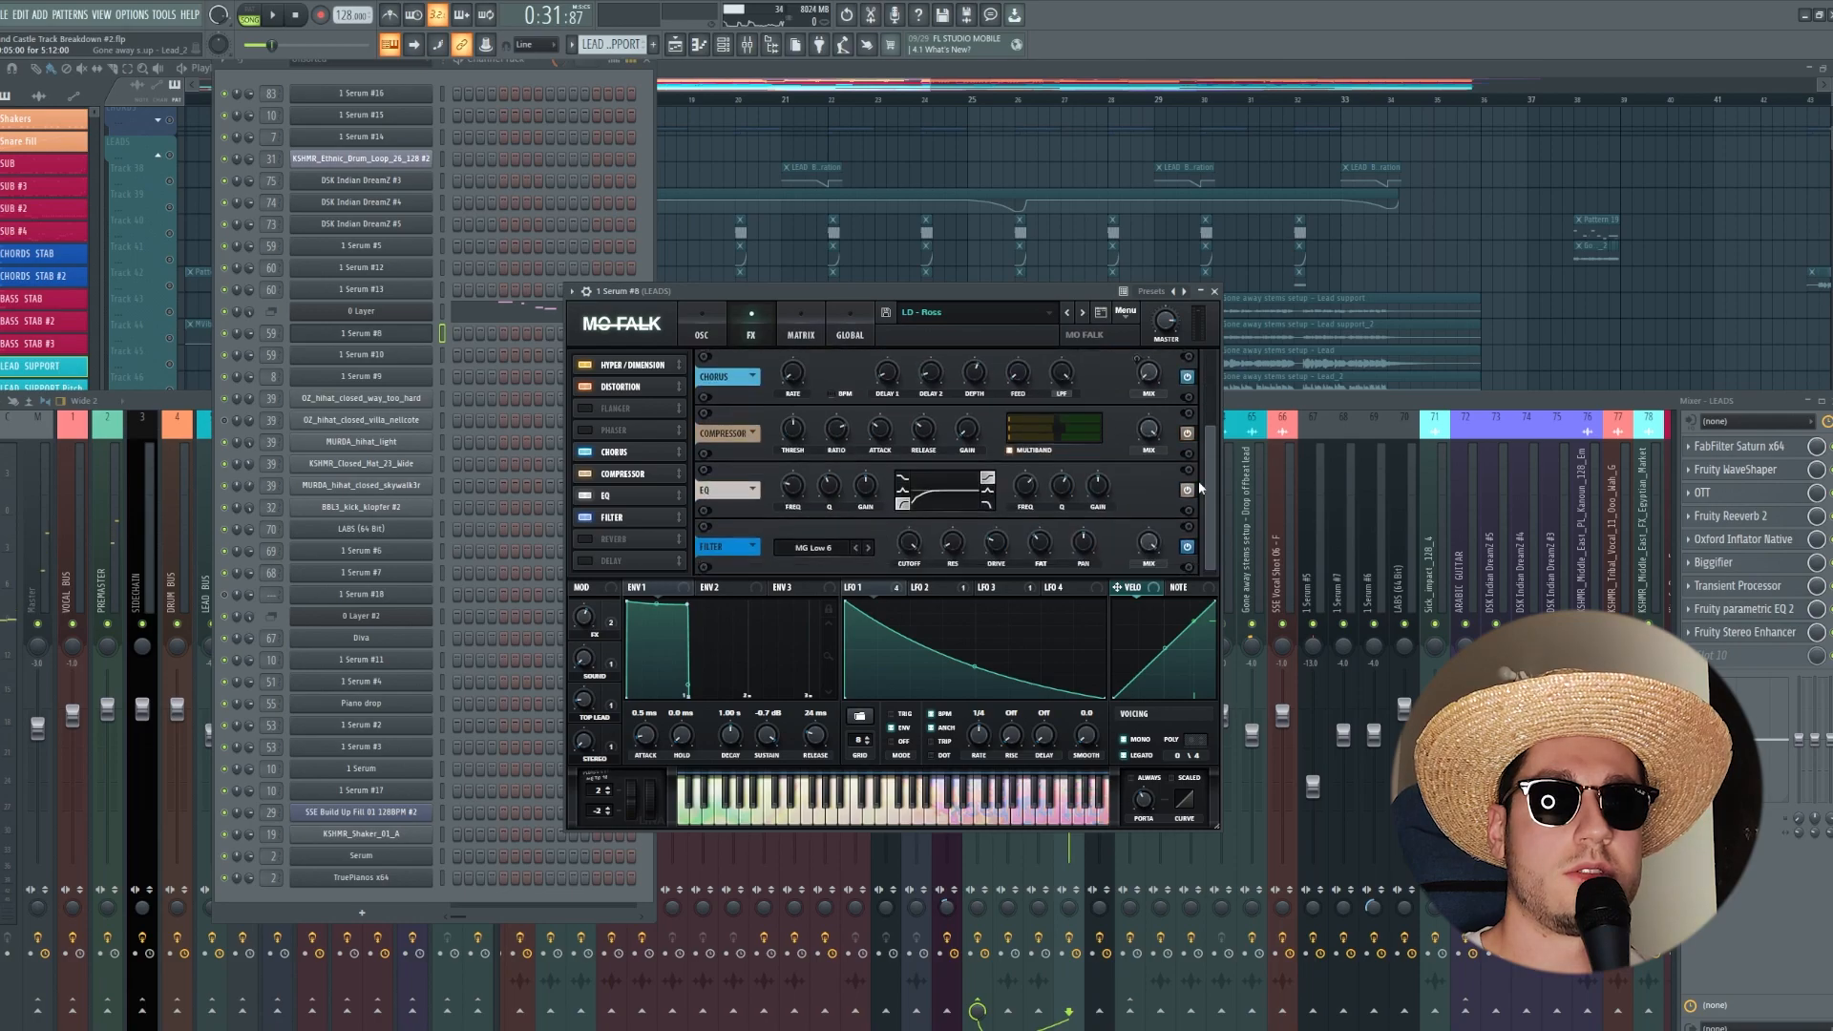
pyautogui.click(382, 354)
pyautogui.moveTo(513, 304); pyautogui.dragTo(853, 306)
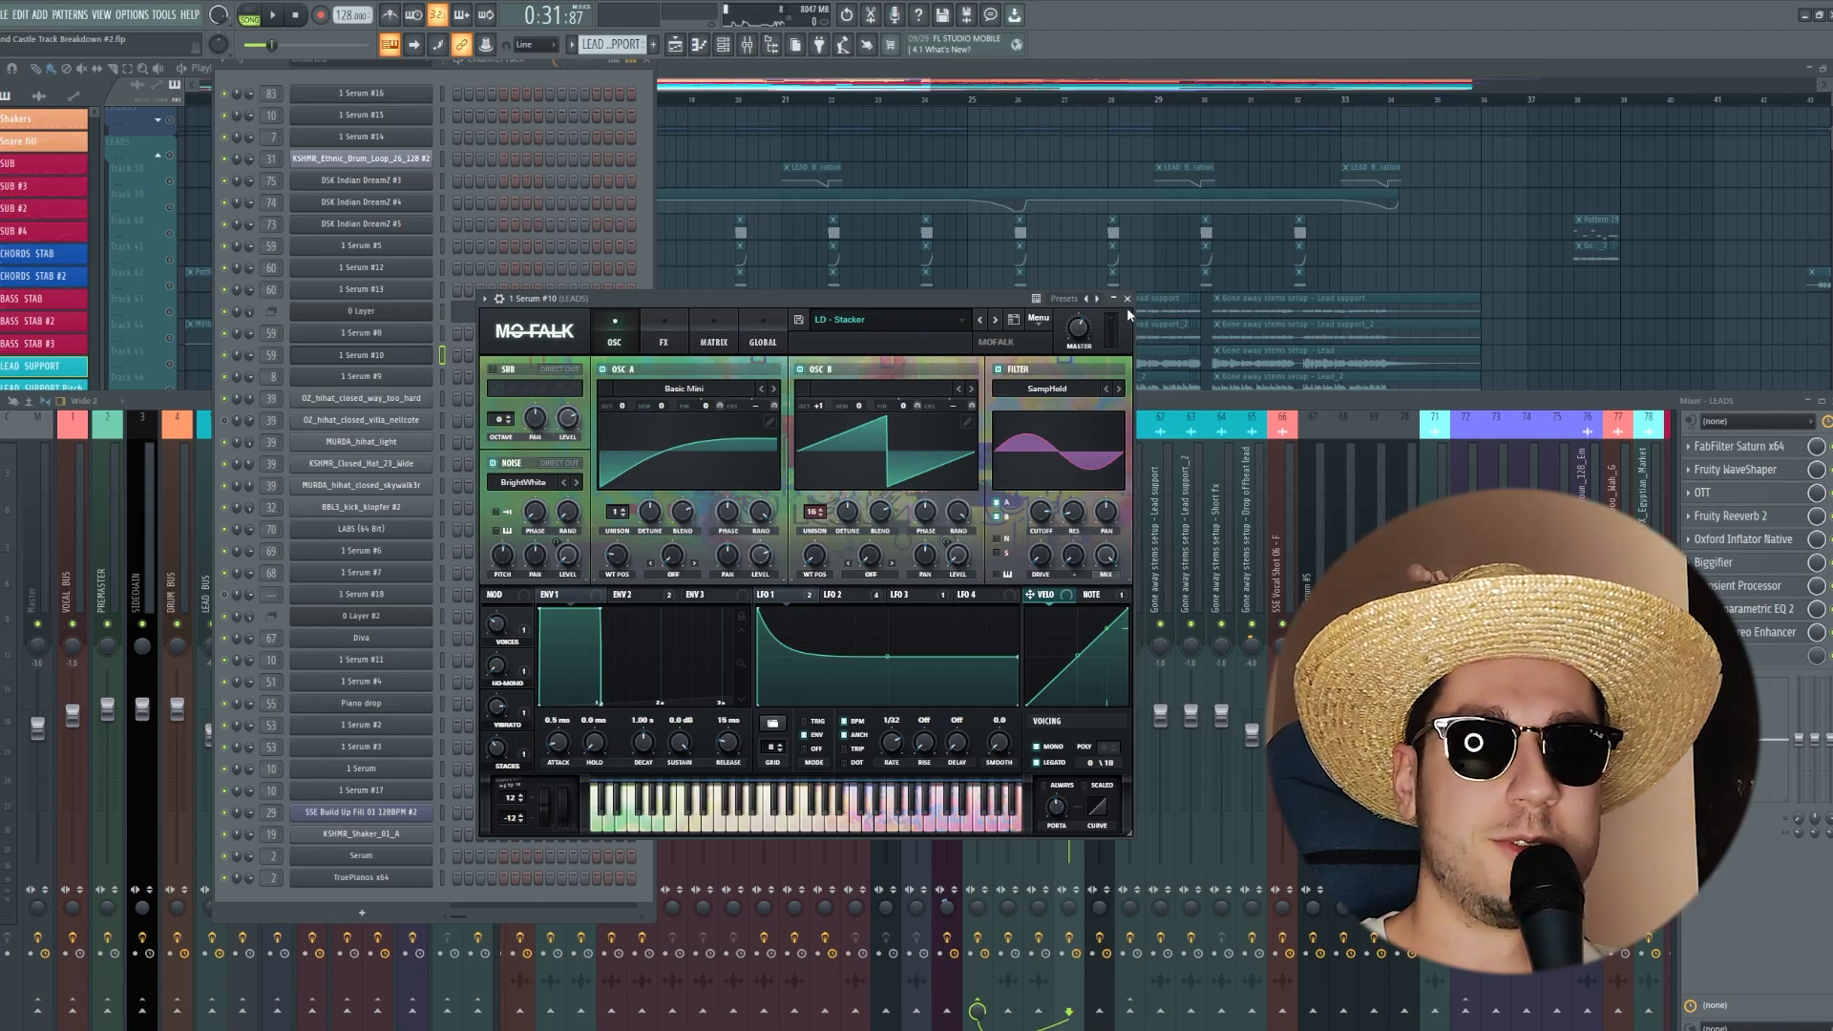
# Step: Close the plugin windows, solo Tracks 71 and 72 in the DROP VOCALS group and audition the vocal chops in the drop
pyautogui.press('F12')
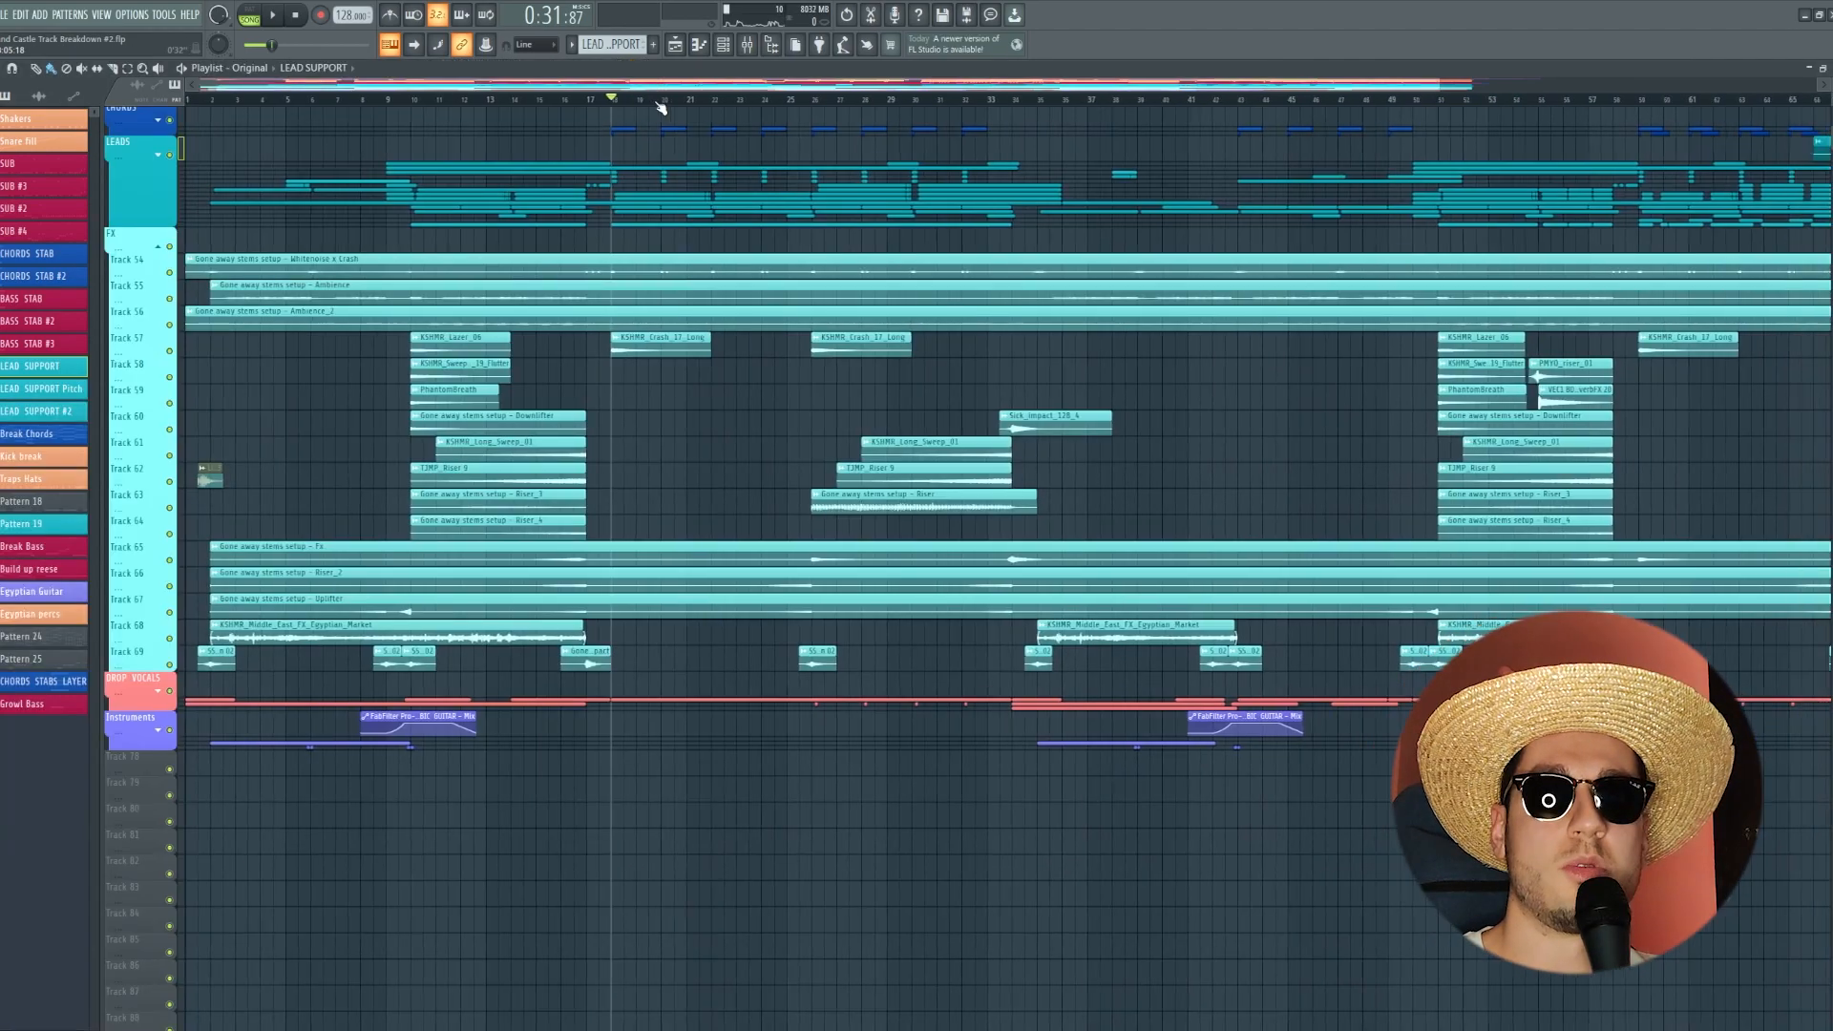
pyautogui.scroll(-2, 658, 95)
pyautogui.scroll(3, 657, 94)
pyautogui.moveTo(657, 91)
pyautogui.mouseDown()
pyautogui.moveTo(569, 94)
pyautogui.moveTo(632, 99)
pyautogui.mouseUp()
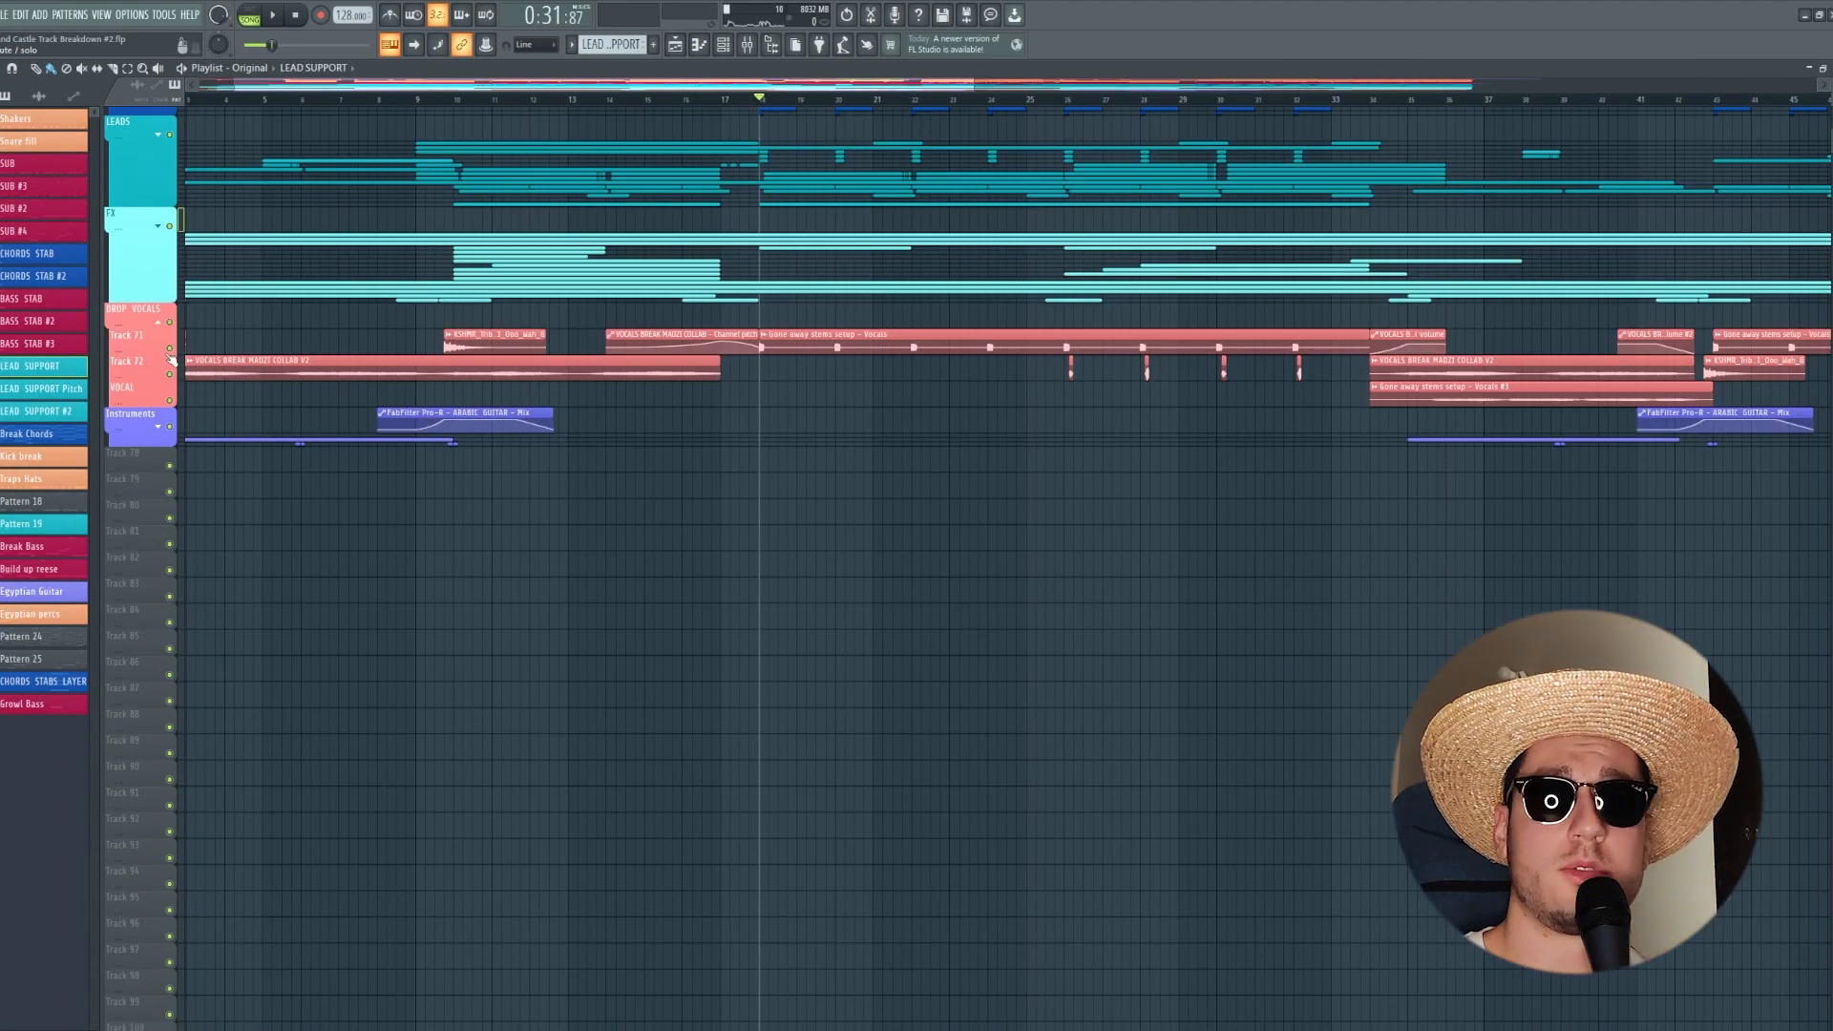
pyautogui.keyDown('ctrl'); pyautogui.click(170, 349); pyautogui.keyUp('ctrl')
pyautogui.press('space')
pyautogui.click(836, 101)
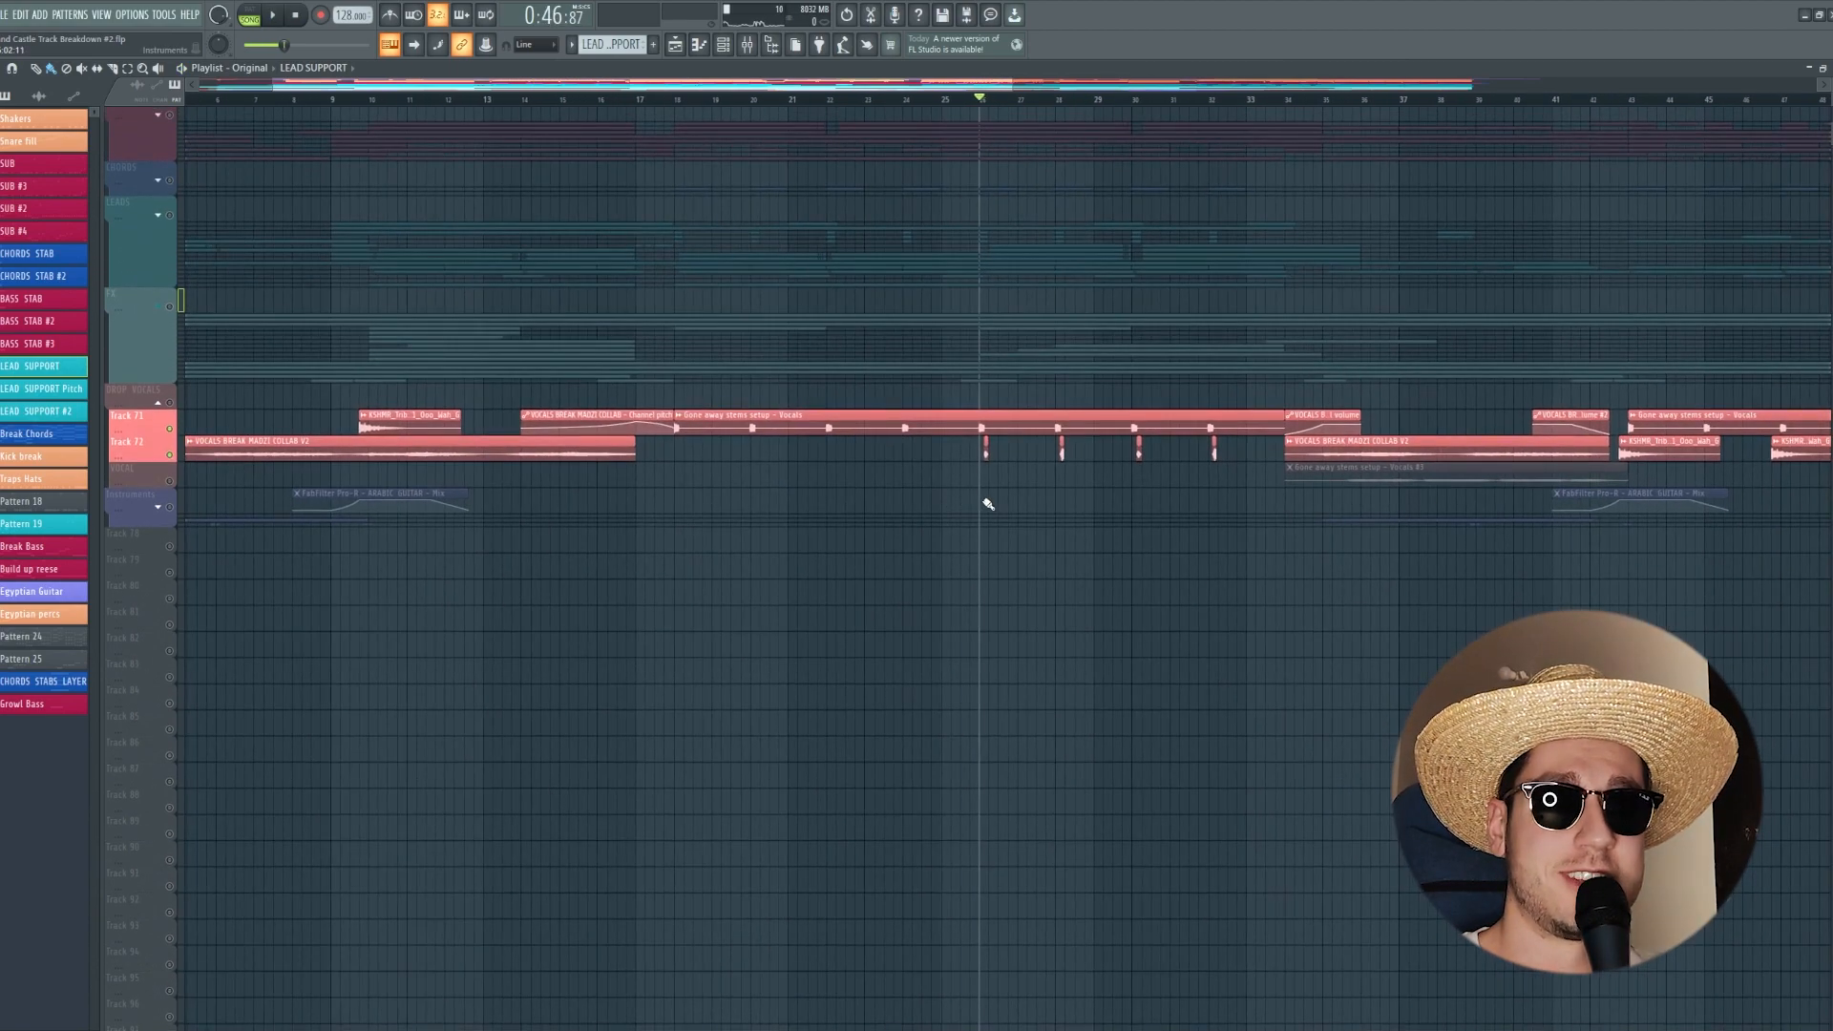
pyautogui.press('space')
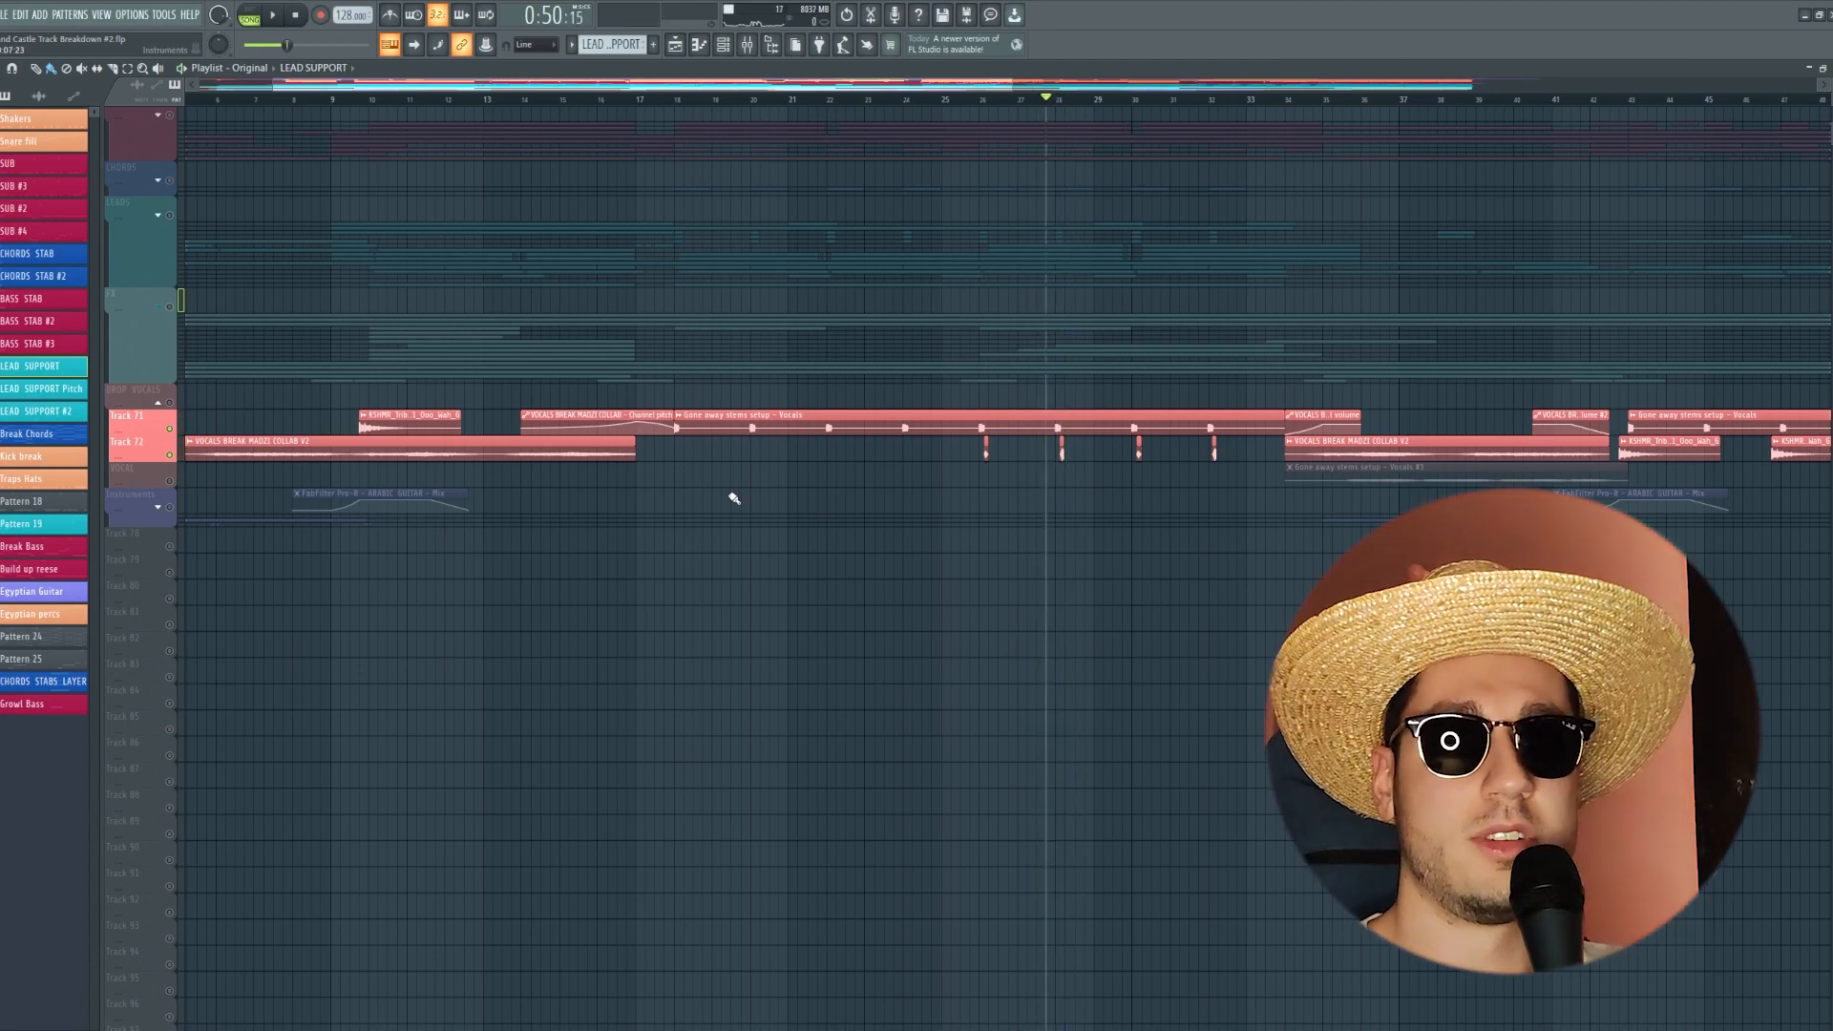
pyautogui.click(170, 454)
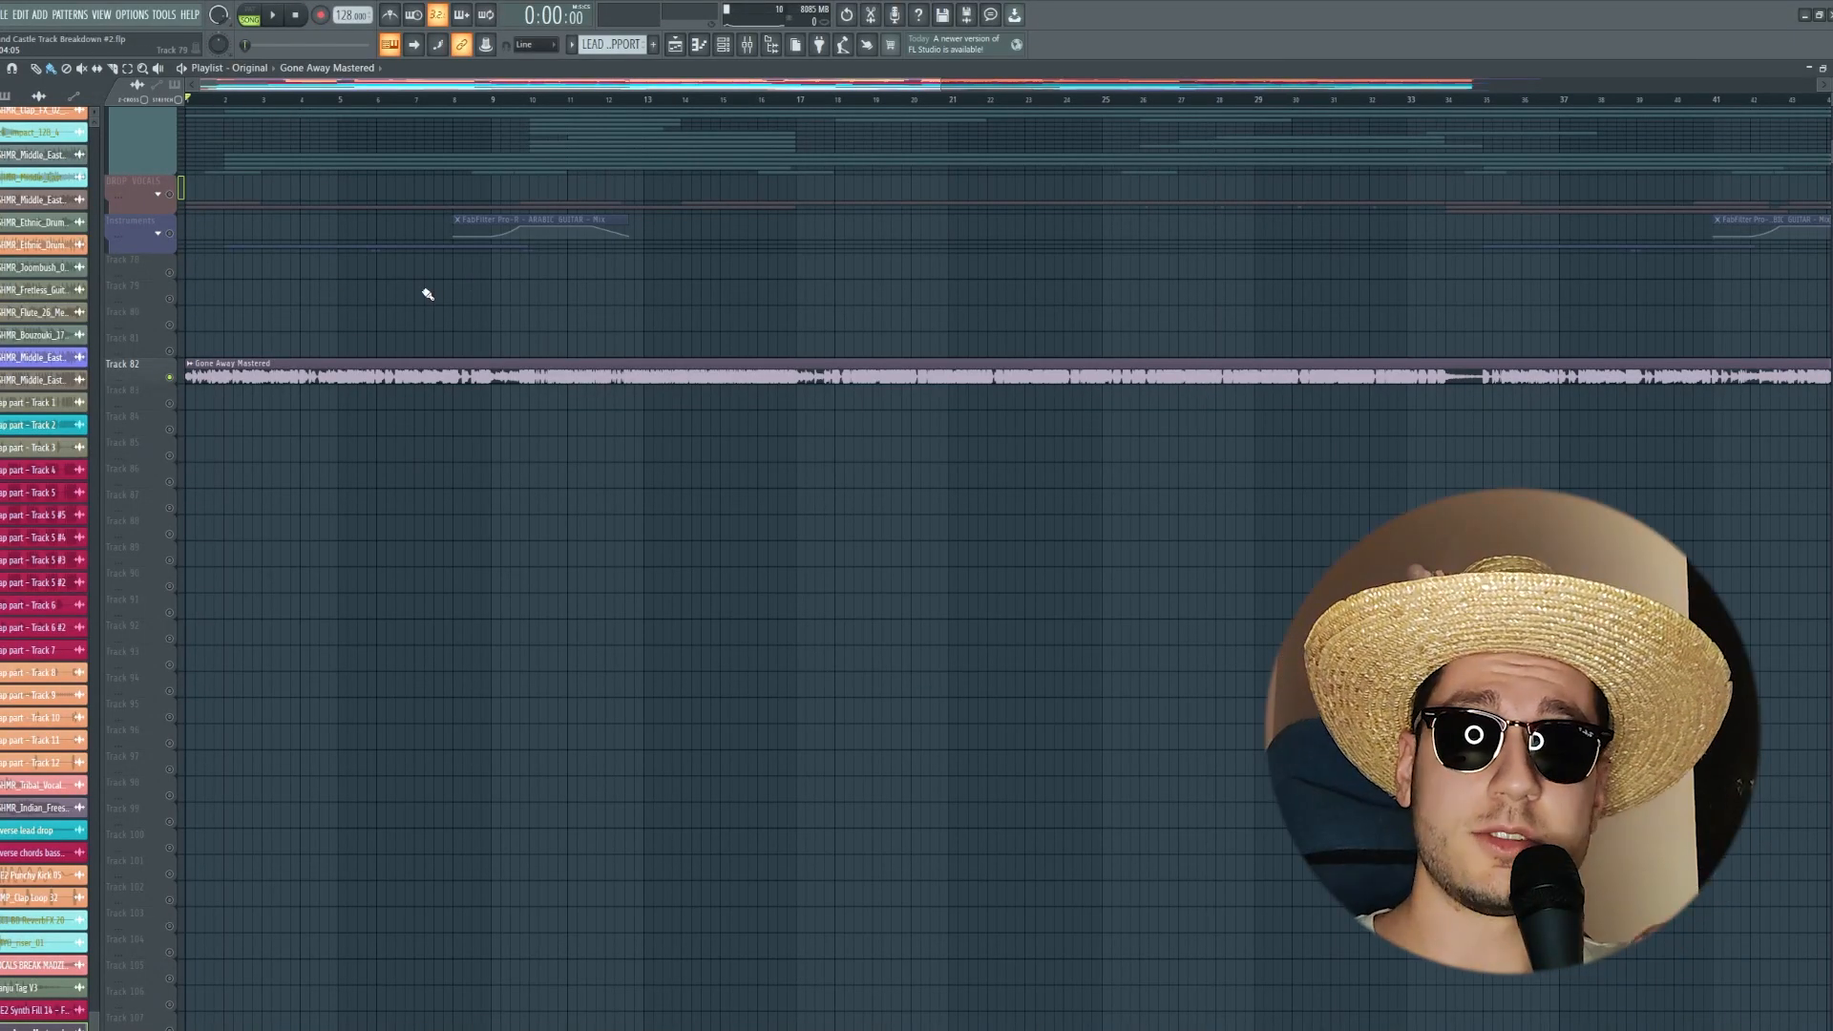
# Step: Audition the Gone Away Mastered clip on Track 82 in the intro and again from about bar 17
pyautogui.press('space')
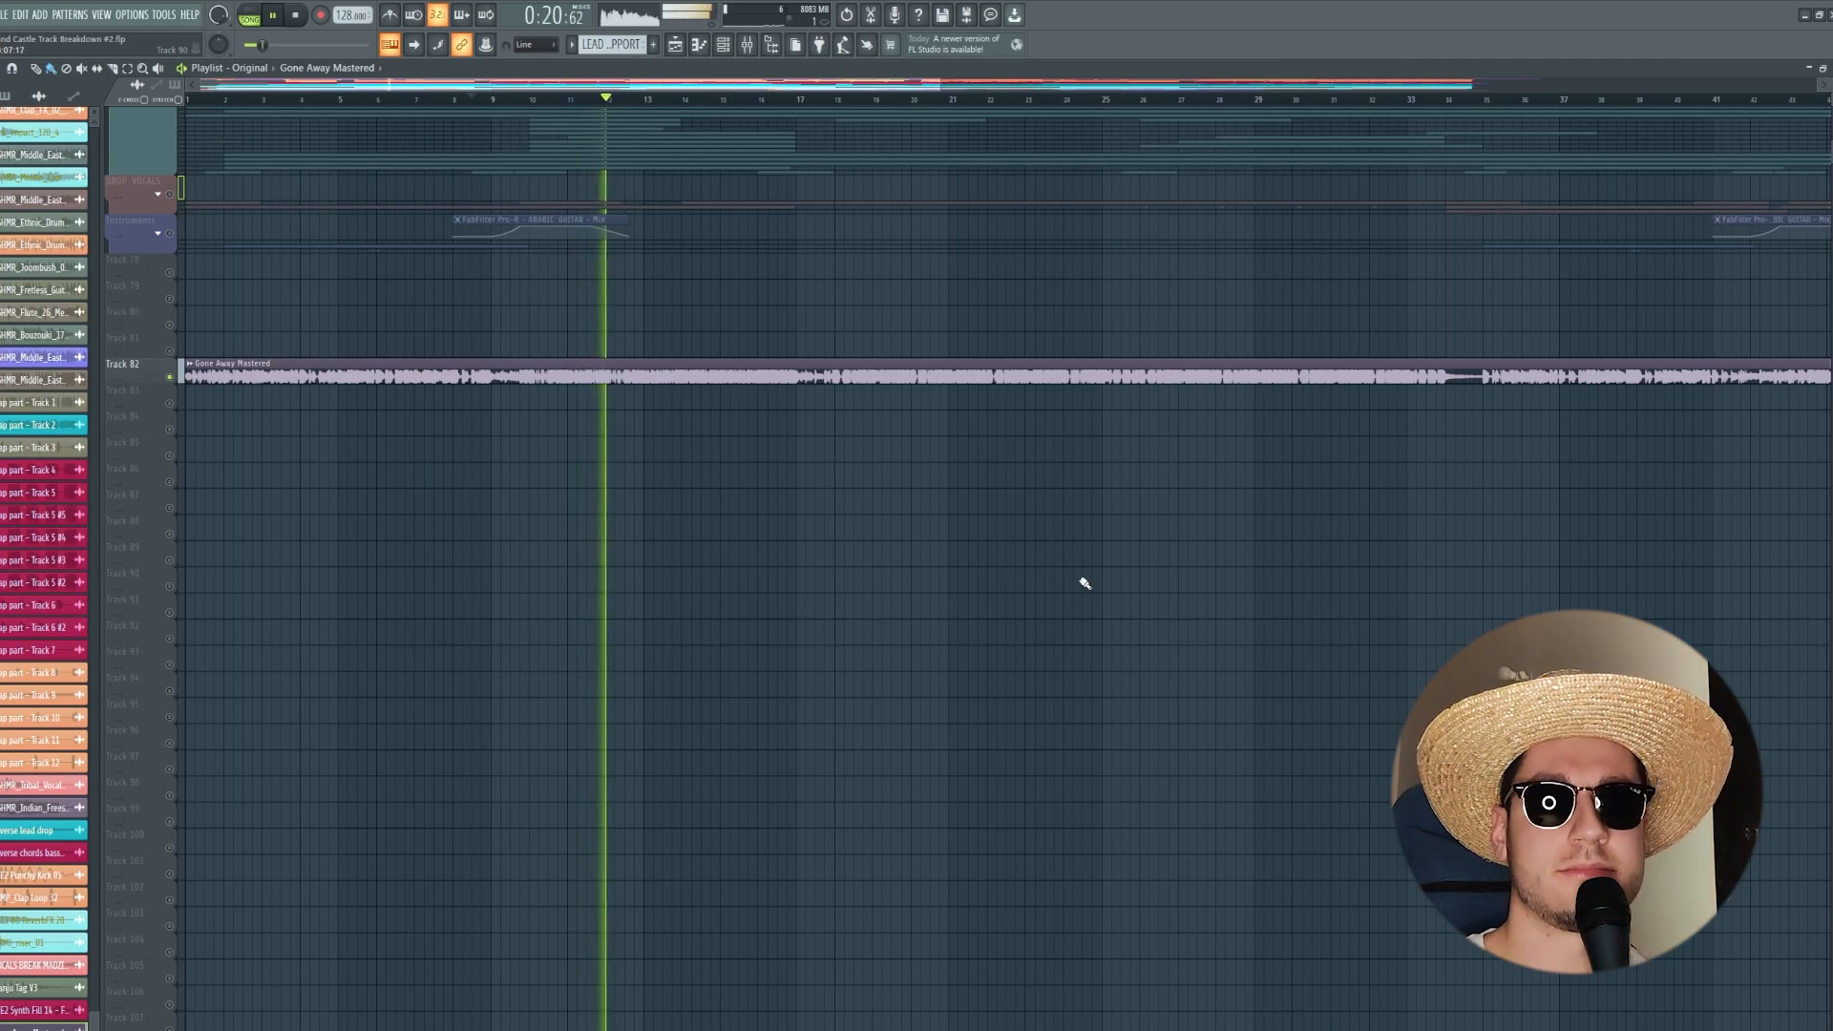
pyautogui.press('space')
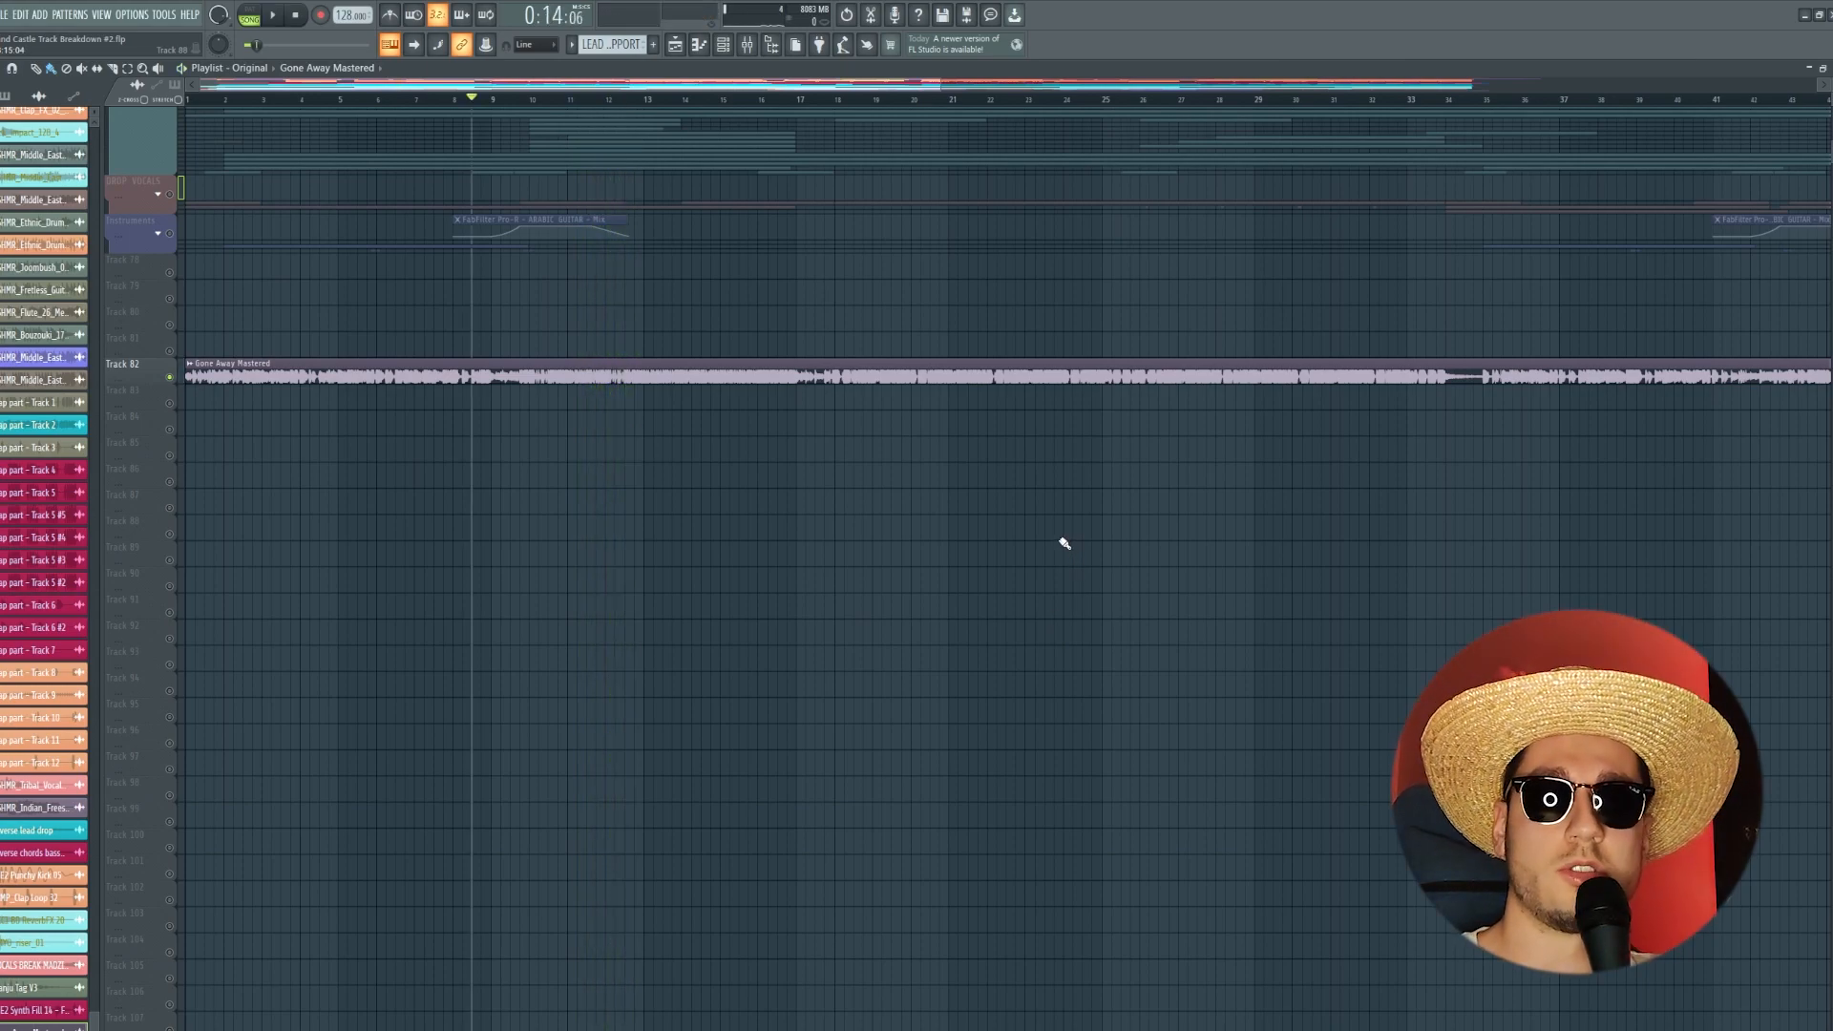
pyautogui.click(818, 100)
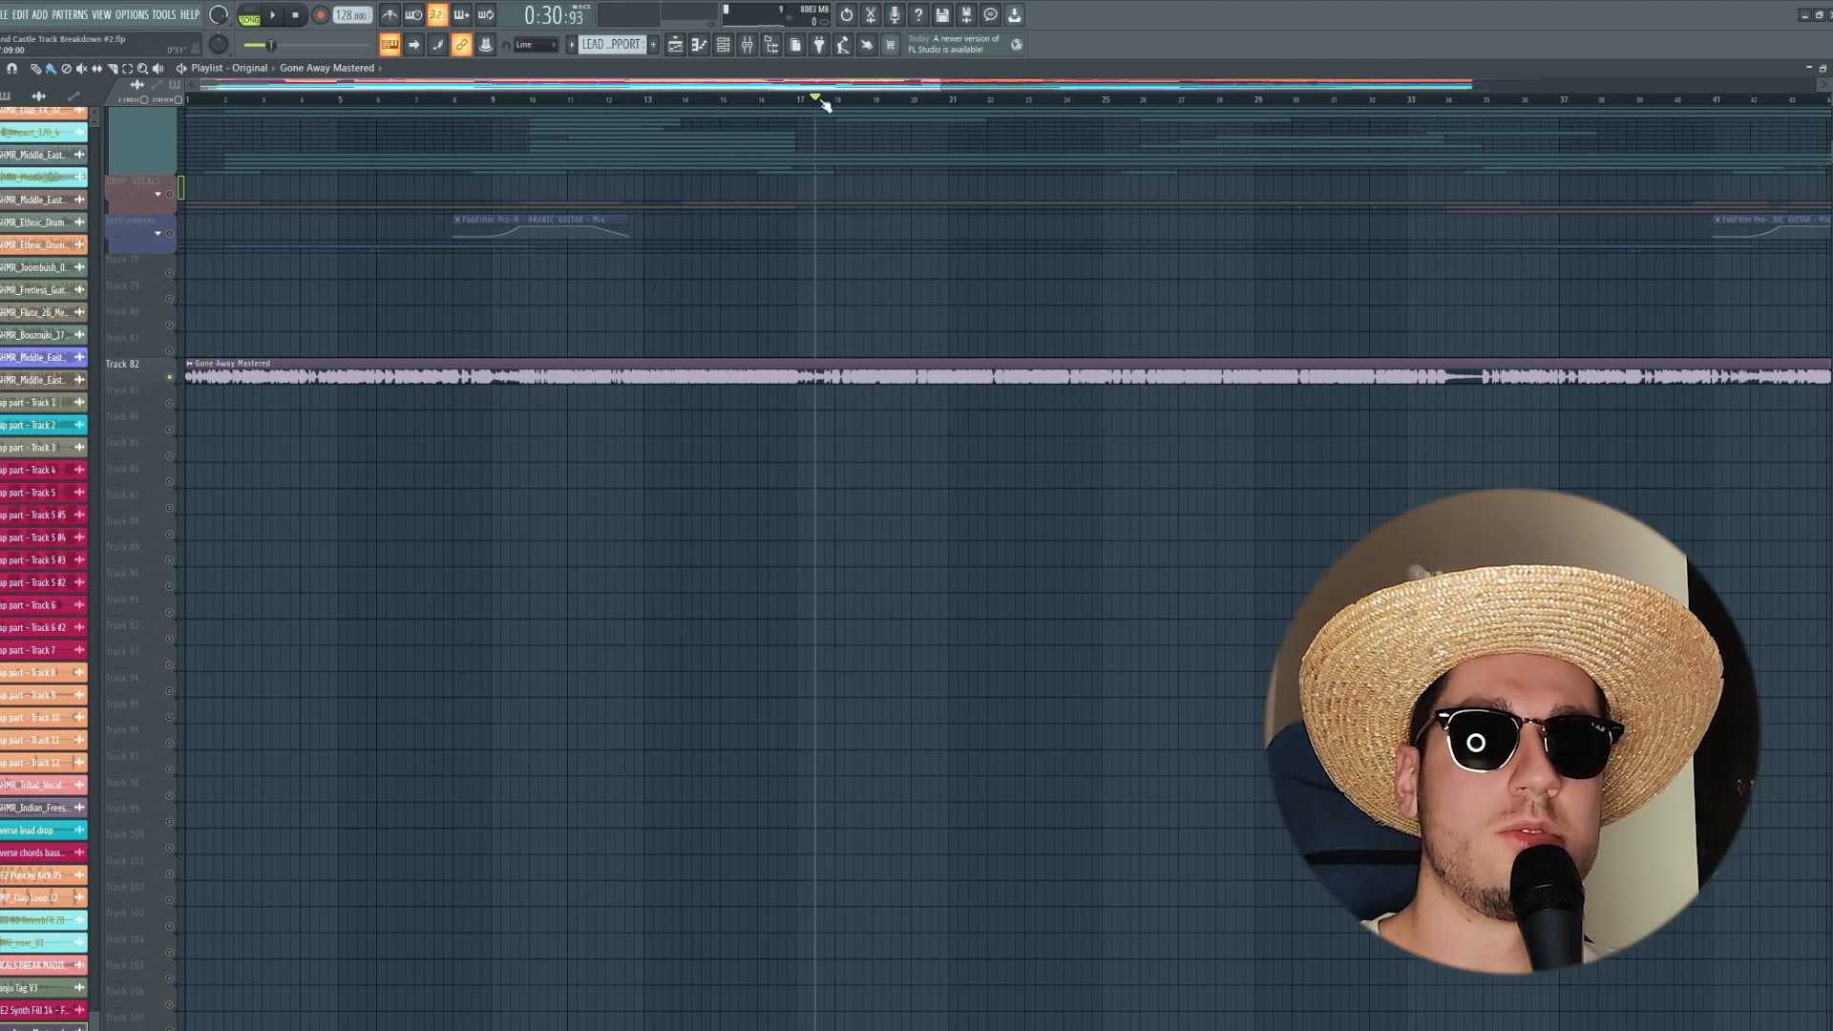
pyautogui.press('space')
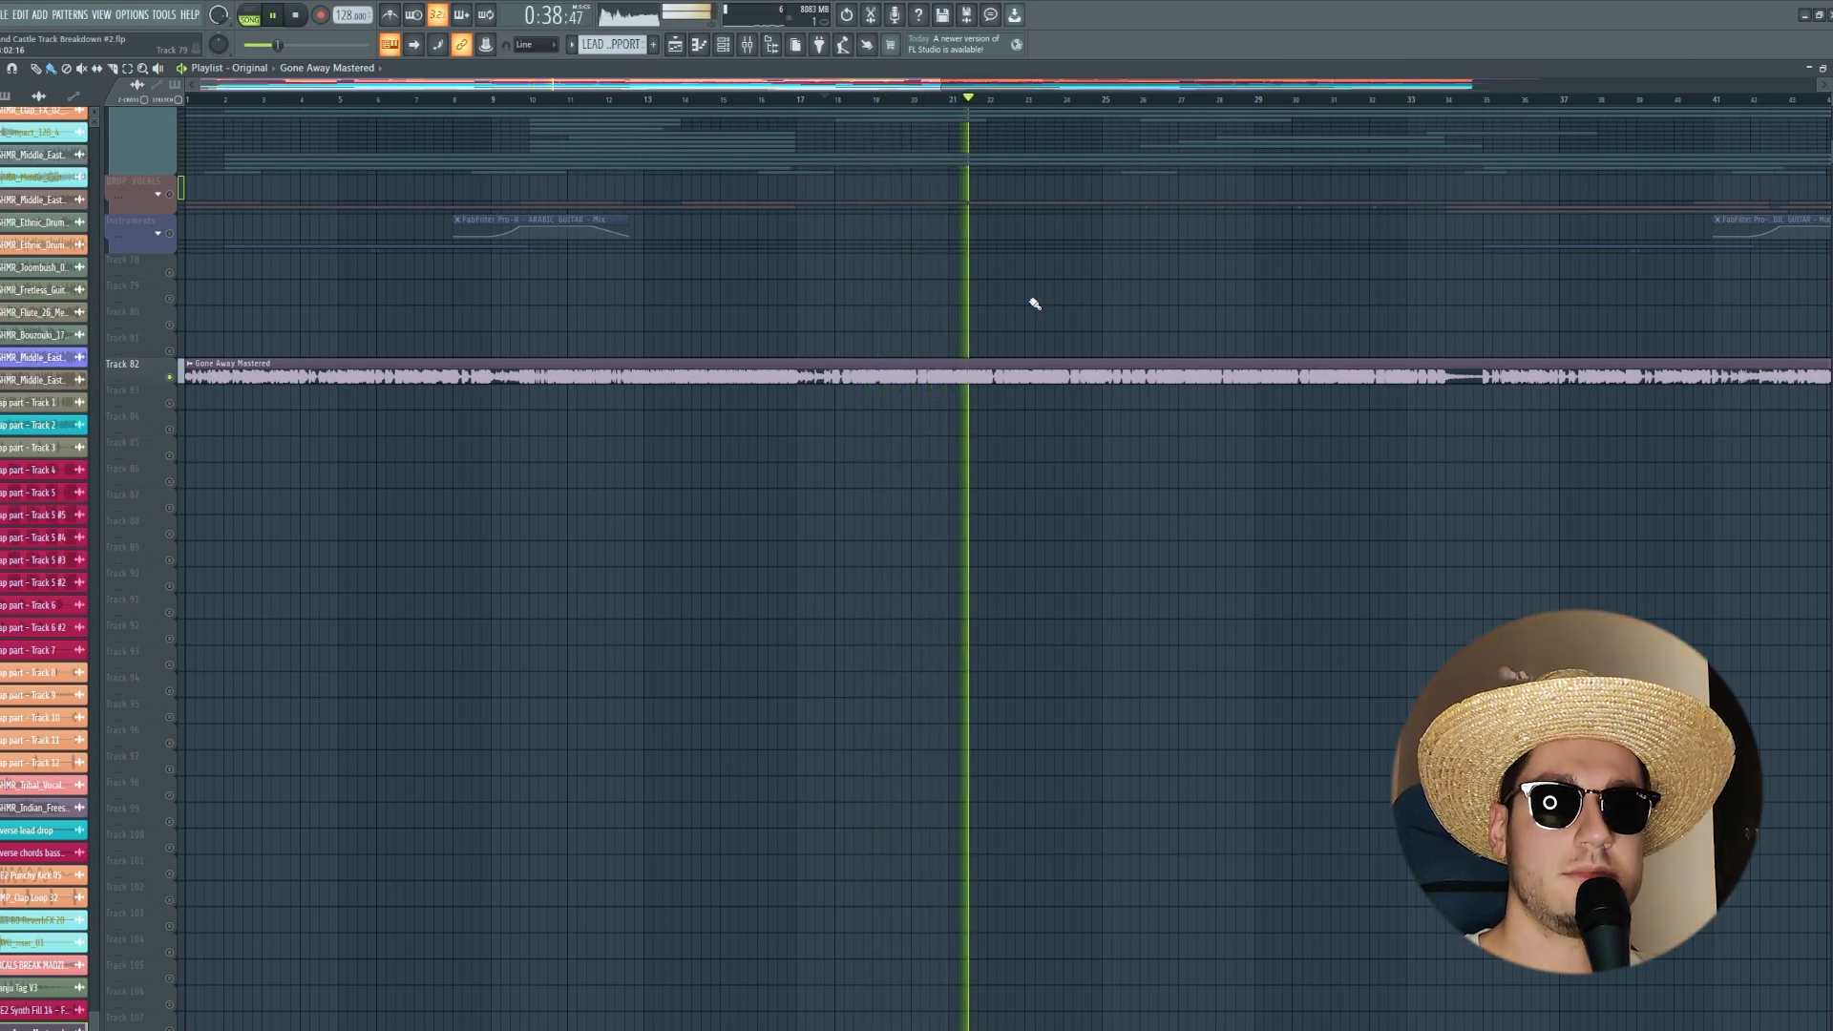
pyautogui.press('space')
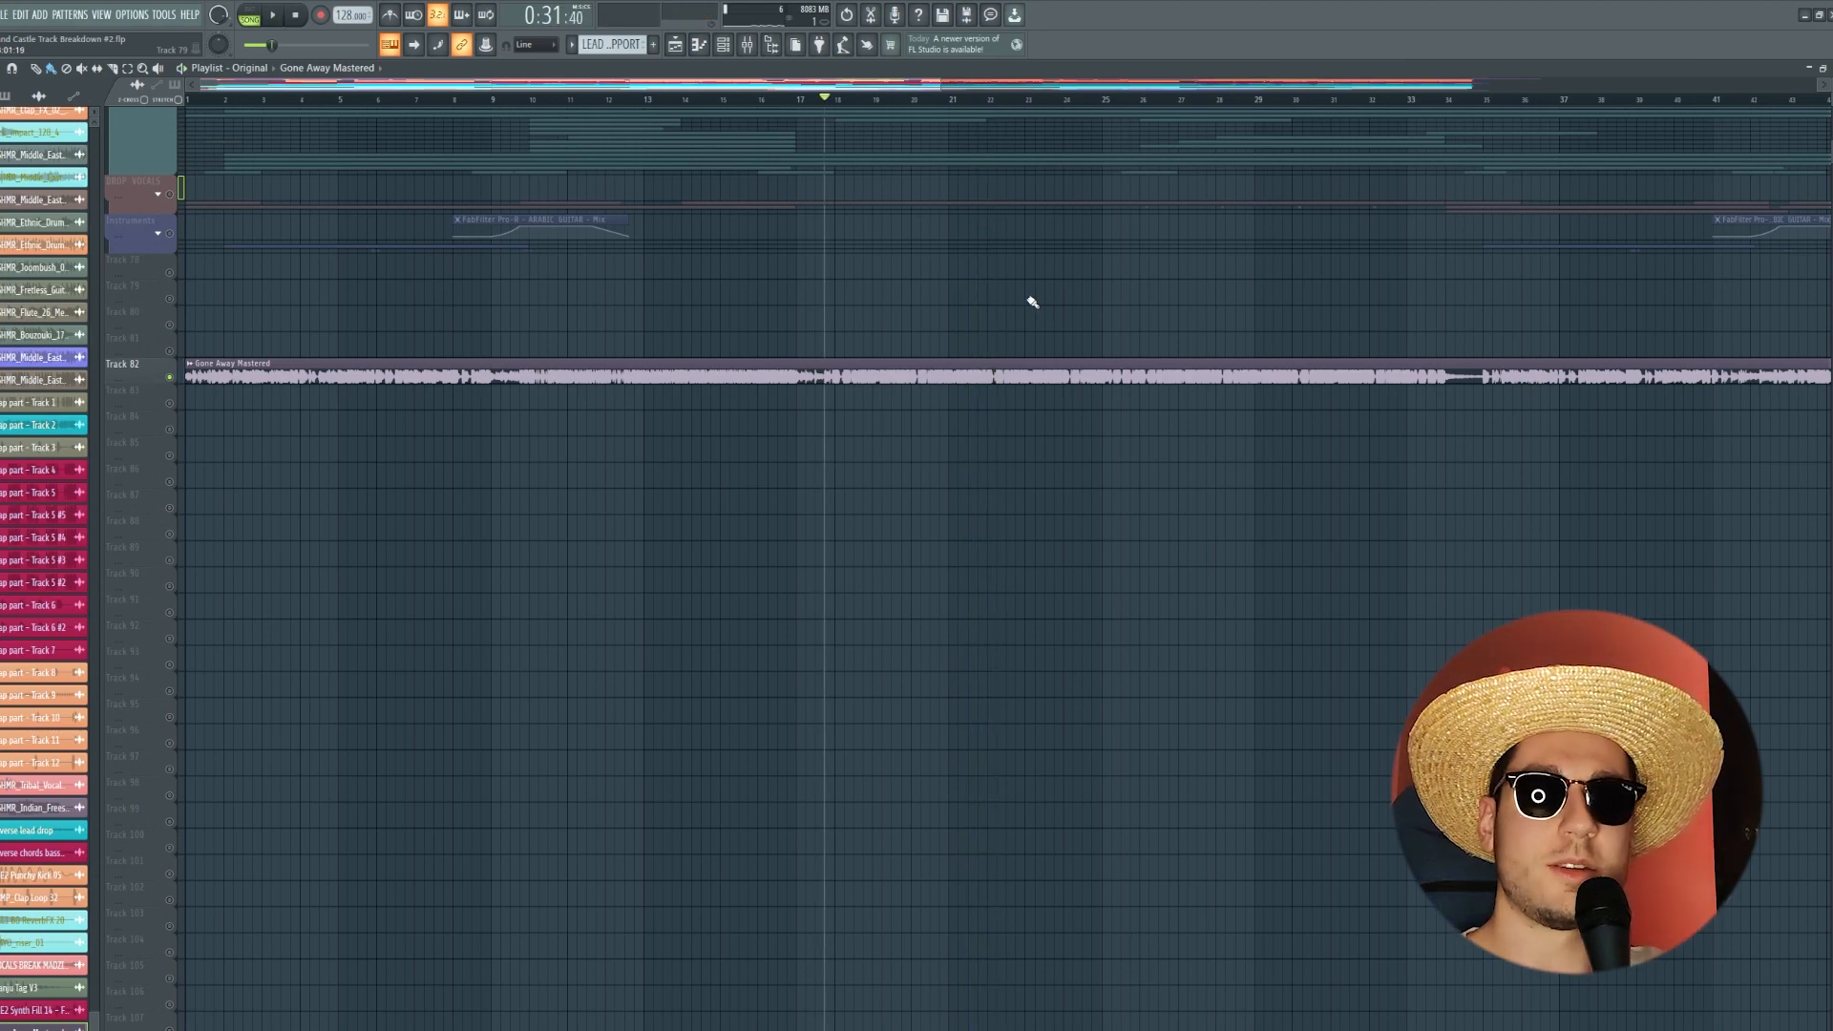
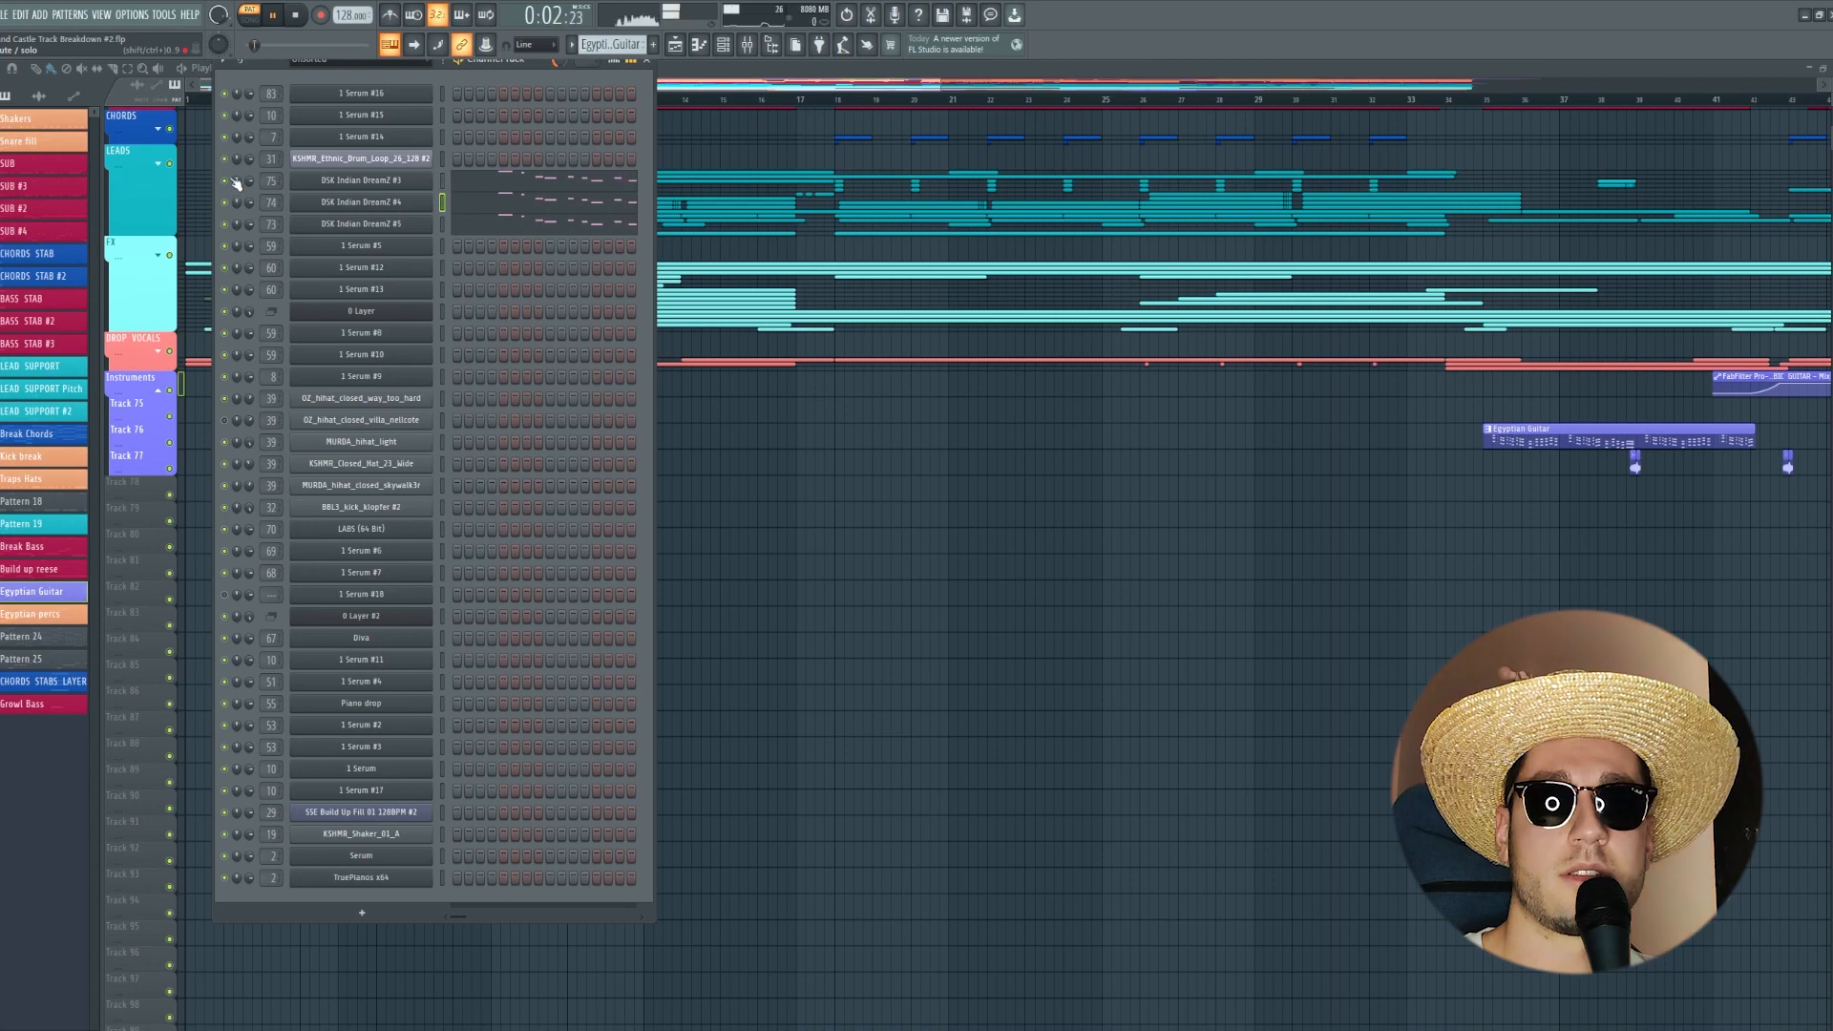
# Step: Show the mixer, select the ARABIC GUITAR channel and audition the Egyptian Guitar pattern
pyautogui.click(759, 50)
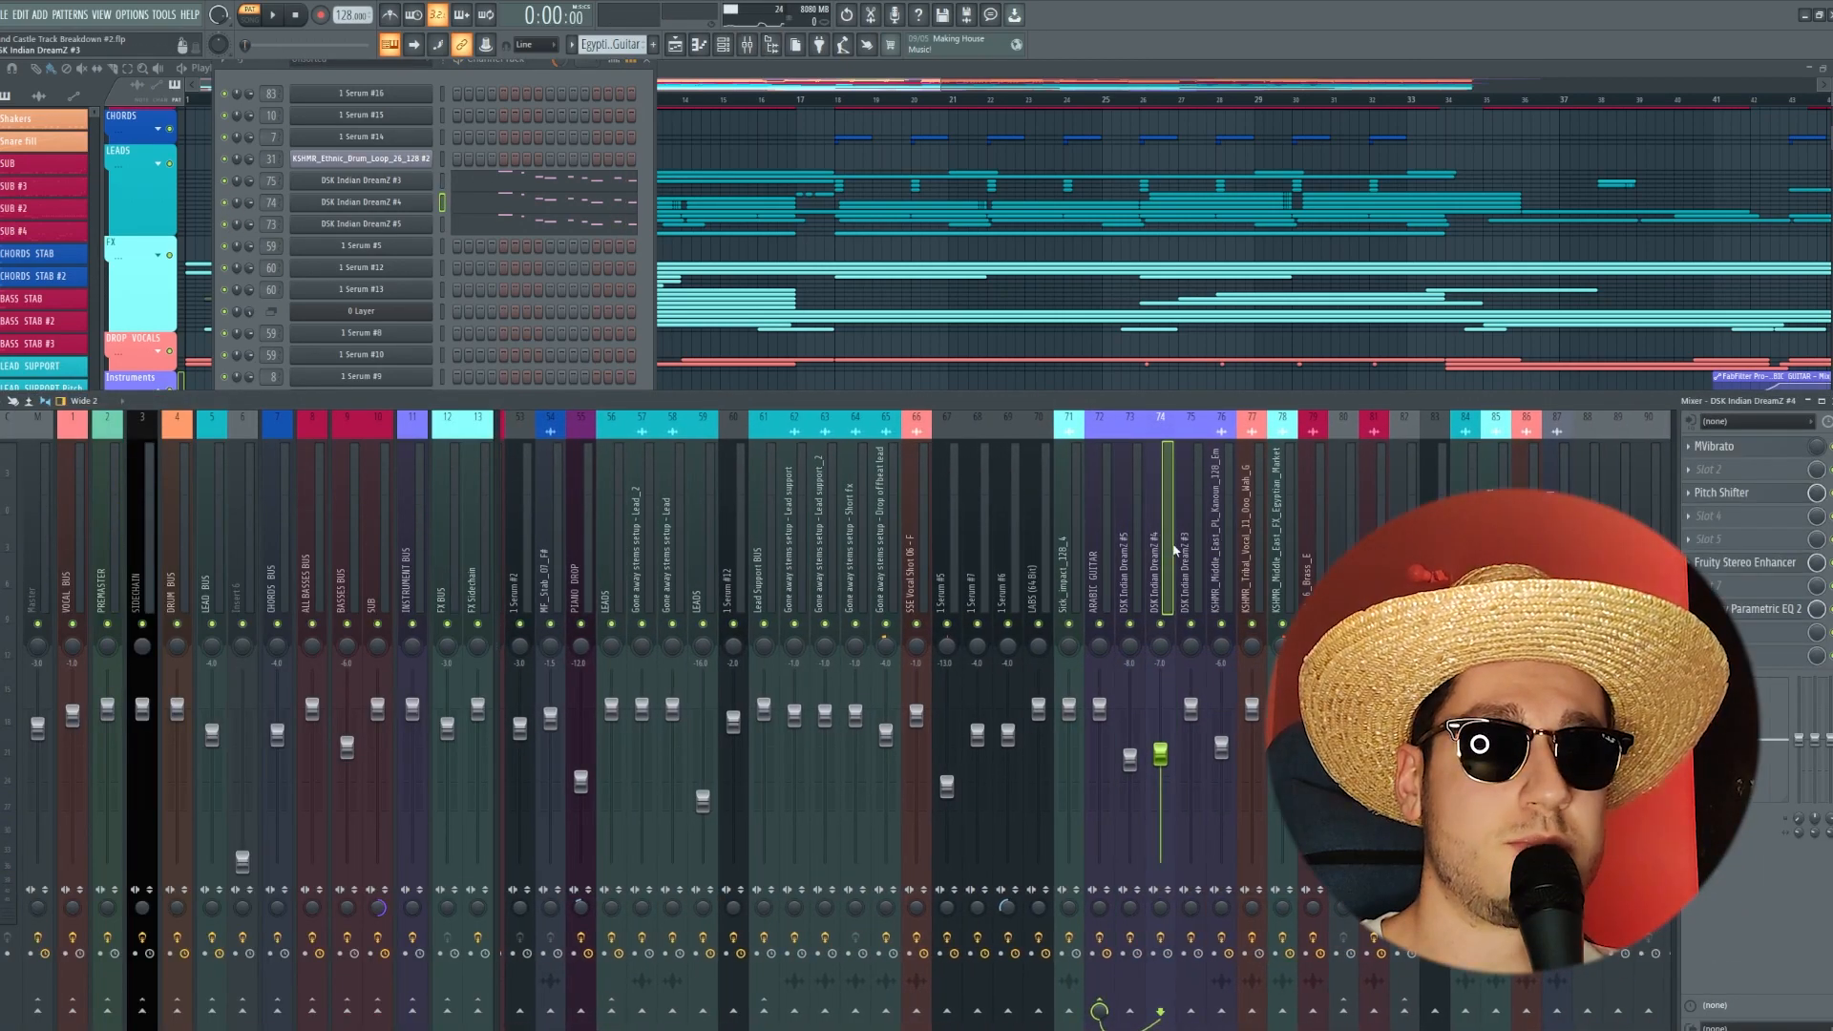
pyautogui.click(1101, 840)
pyautogui.press('space')
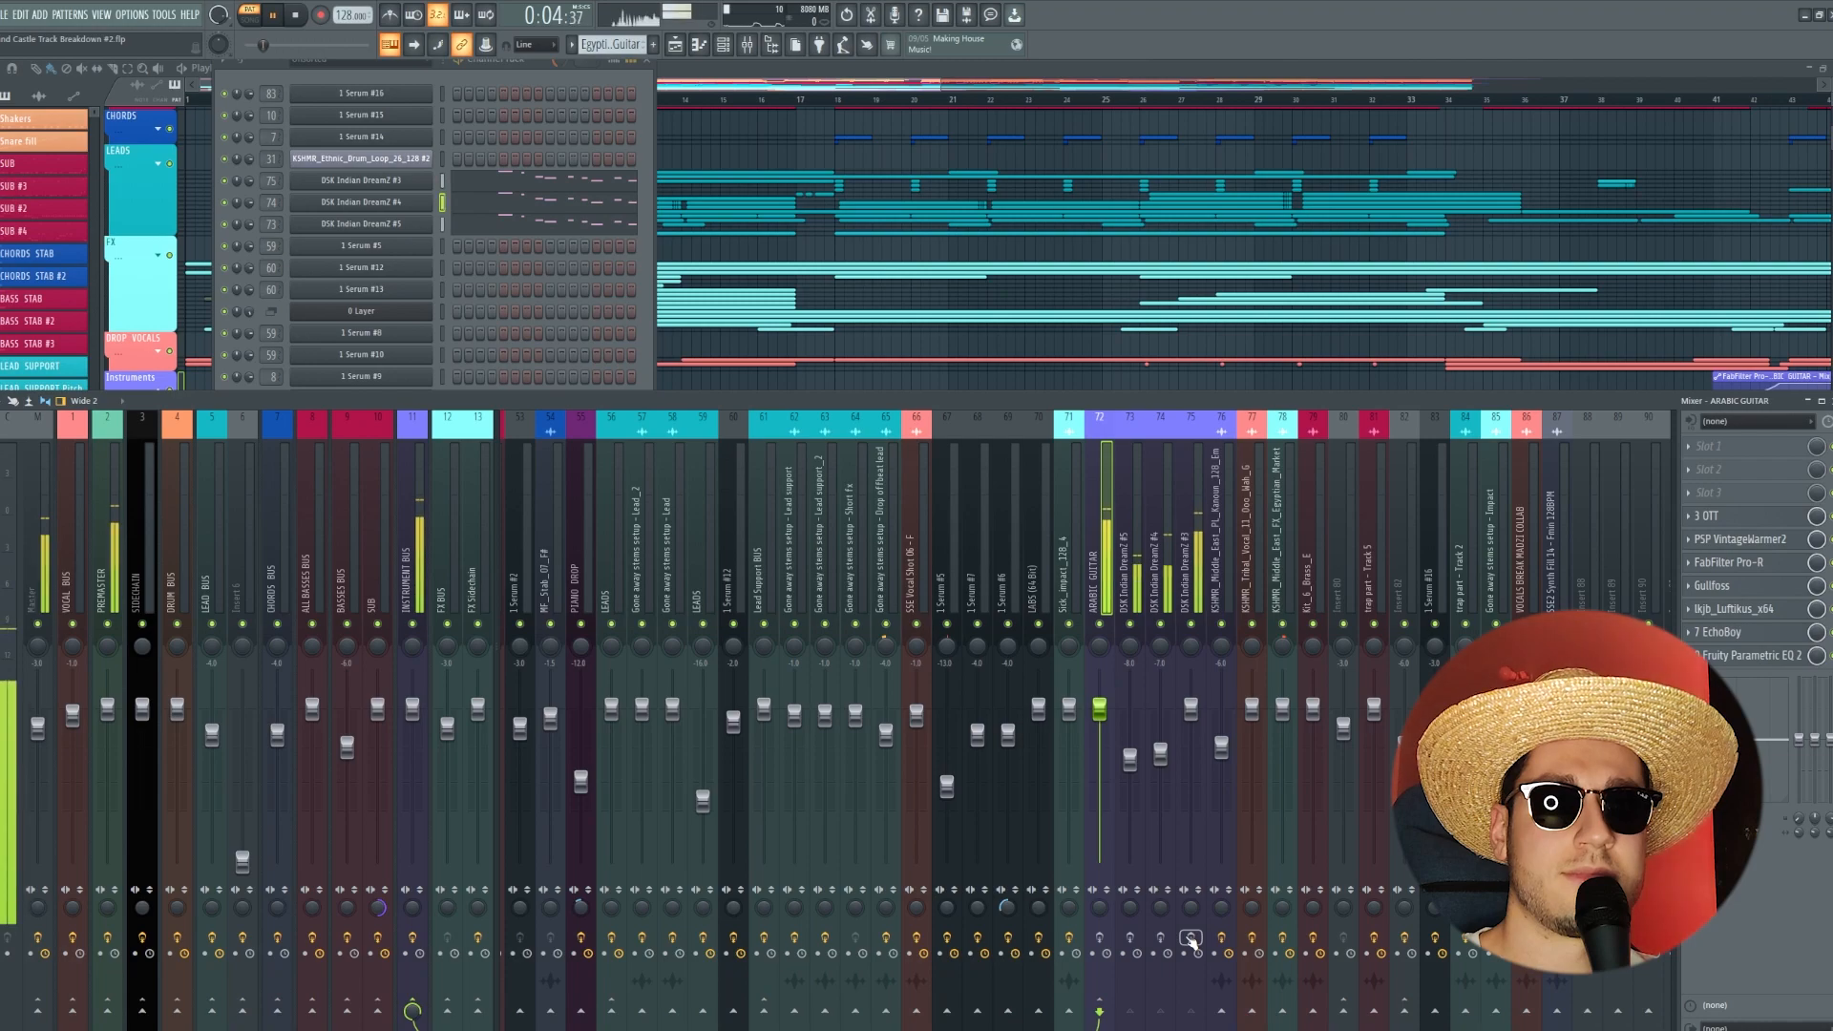
pyautogui.press('space')
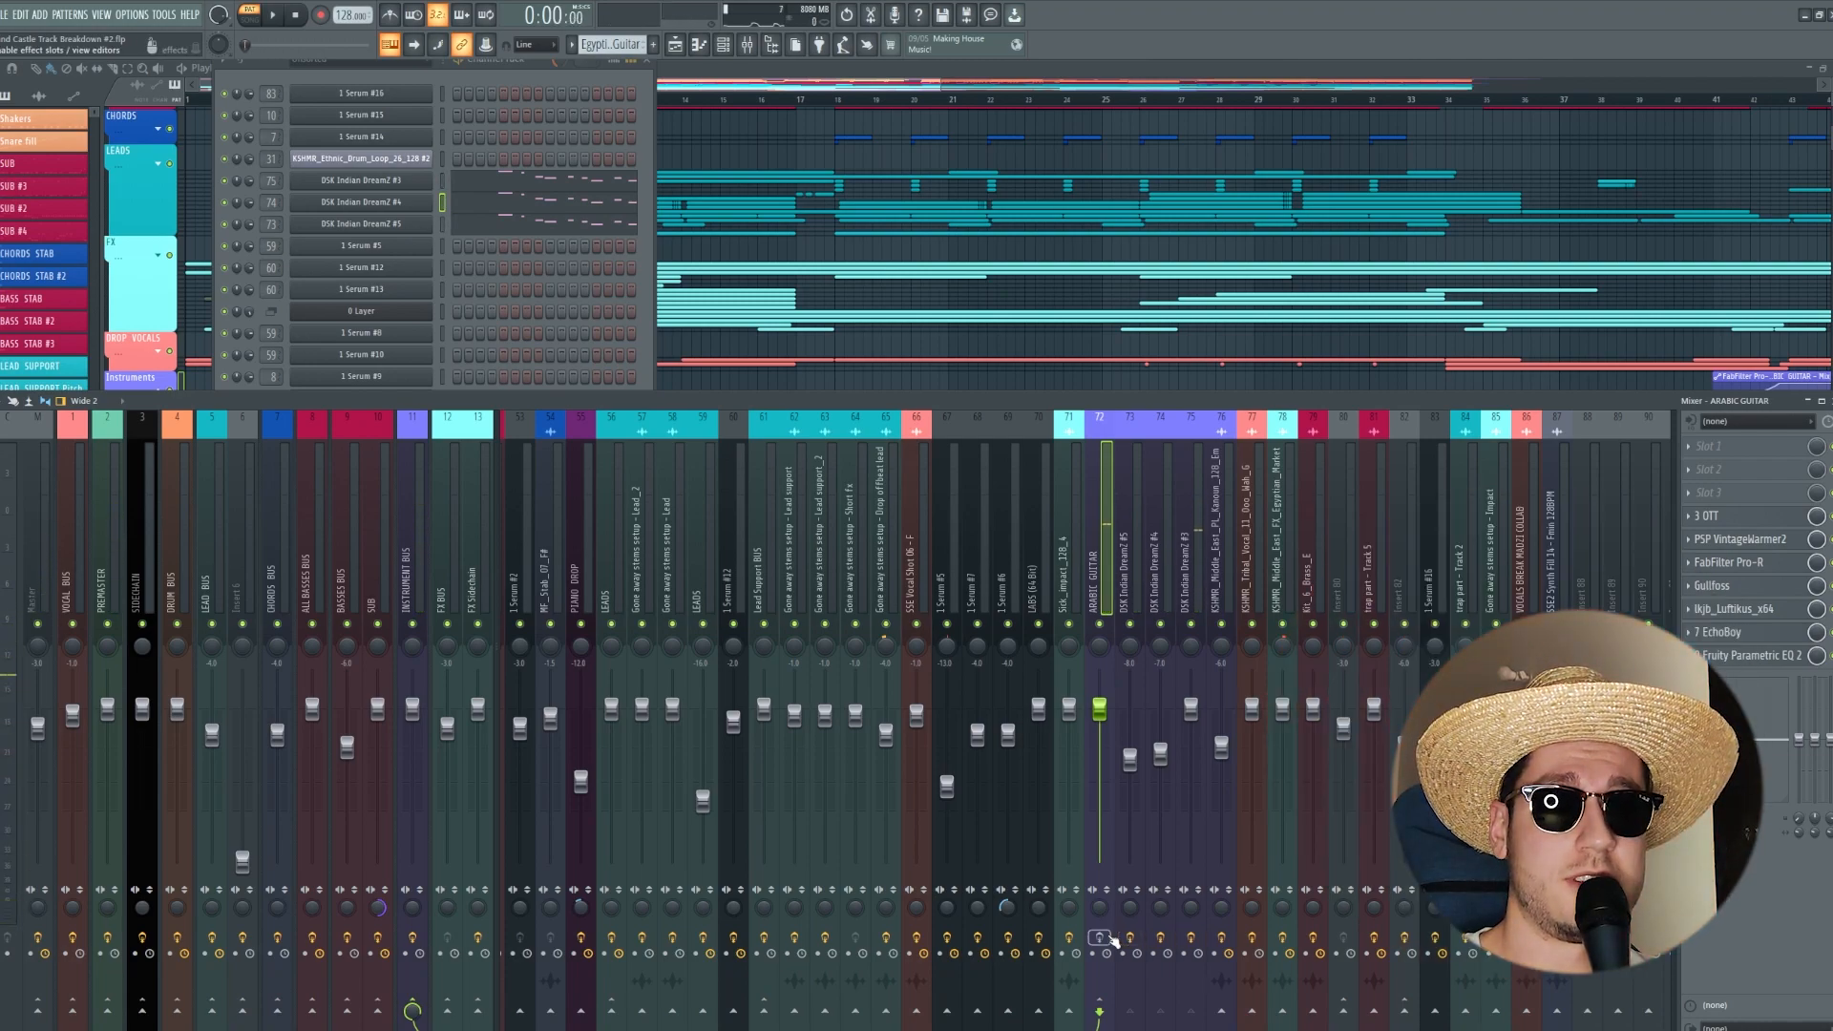
# Step: Inspect OTT, PSP VintageWarmer2 and FabFilter Pro-R on the ARABIC GUITAR mixer channel
pyautogui.click(1718, 515)
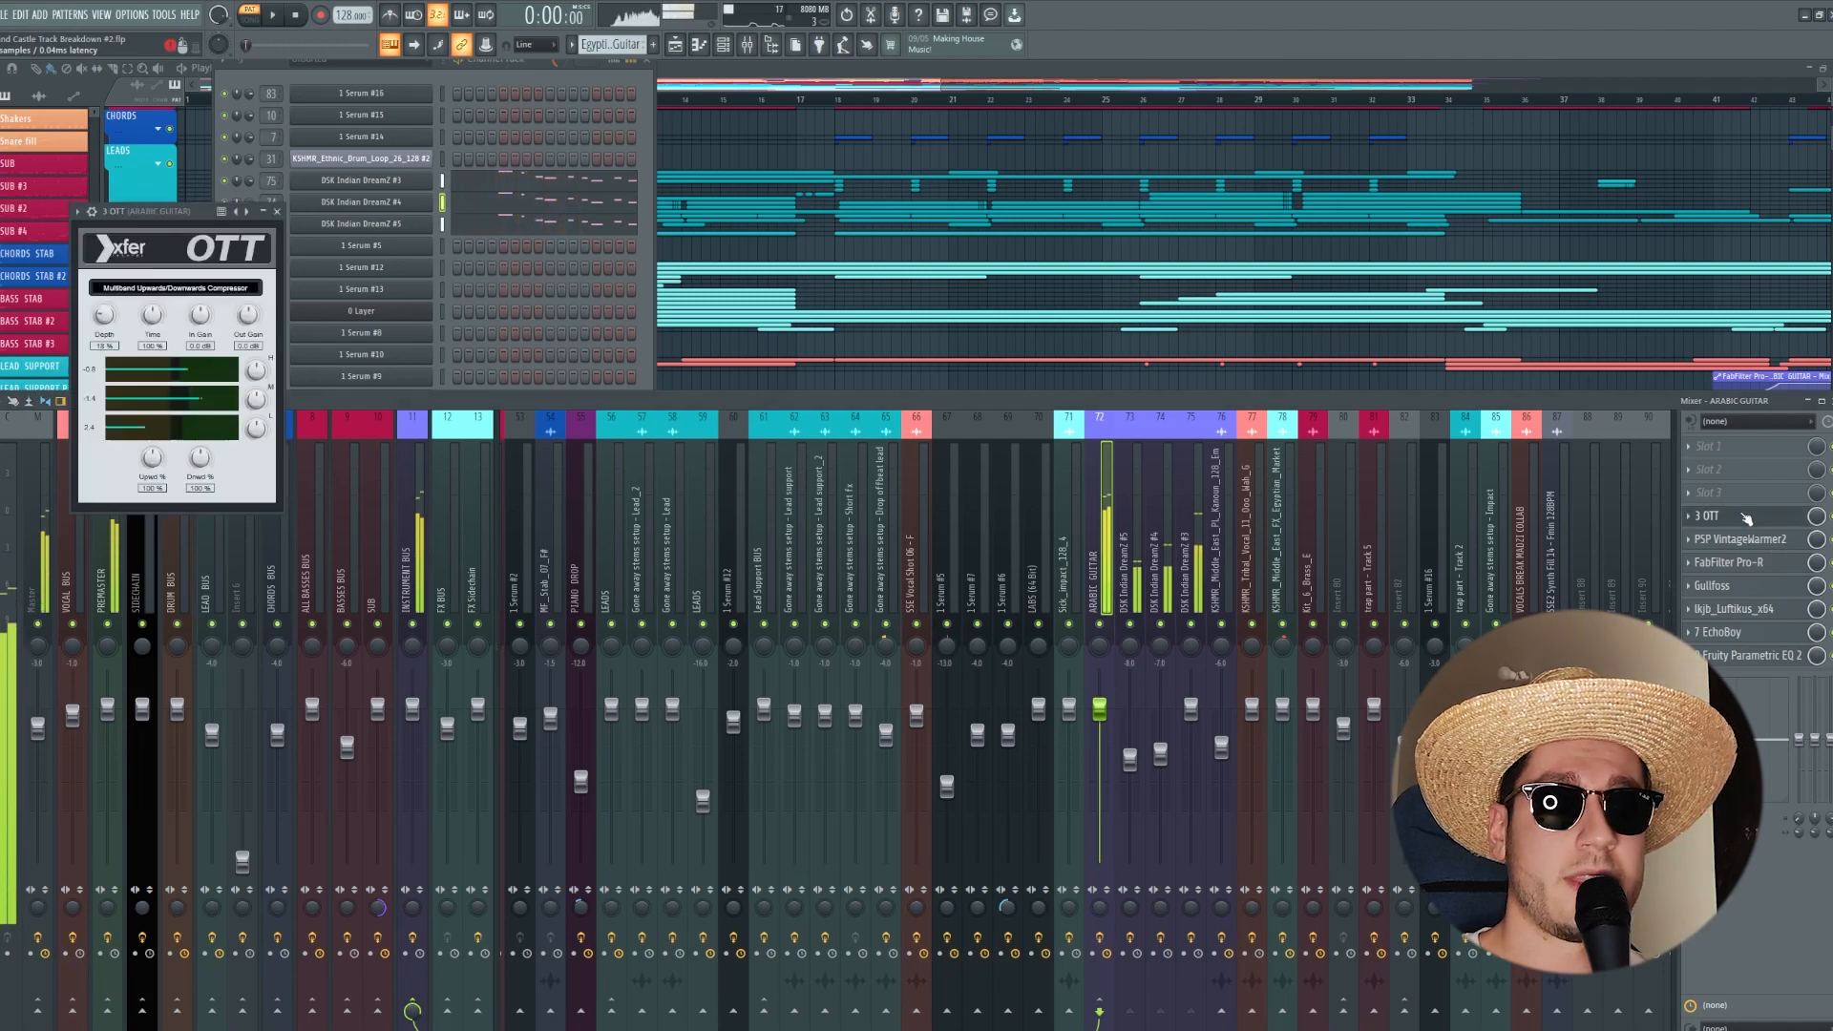
pyautogui.press('space')
pyautogui.click(1743, 540)
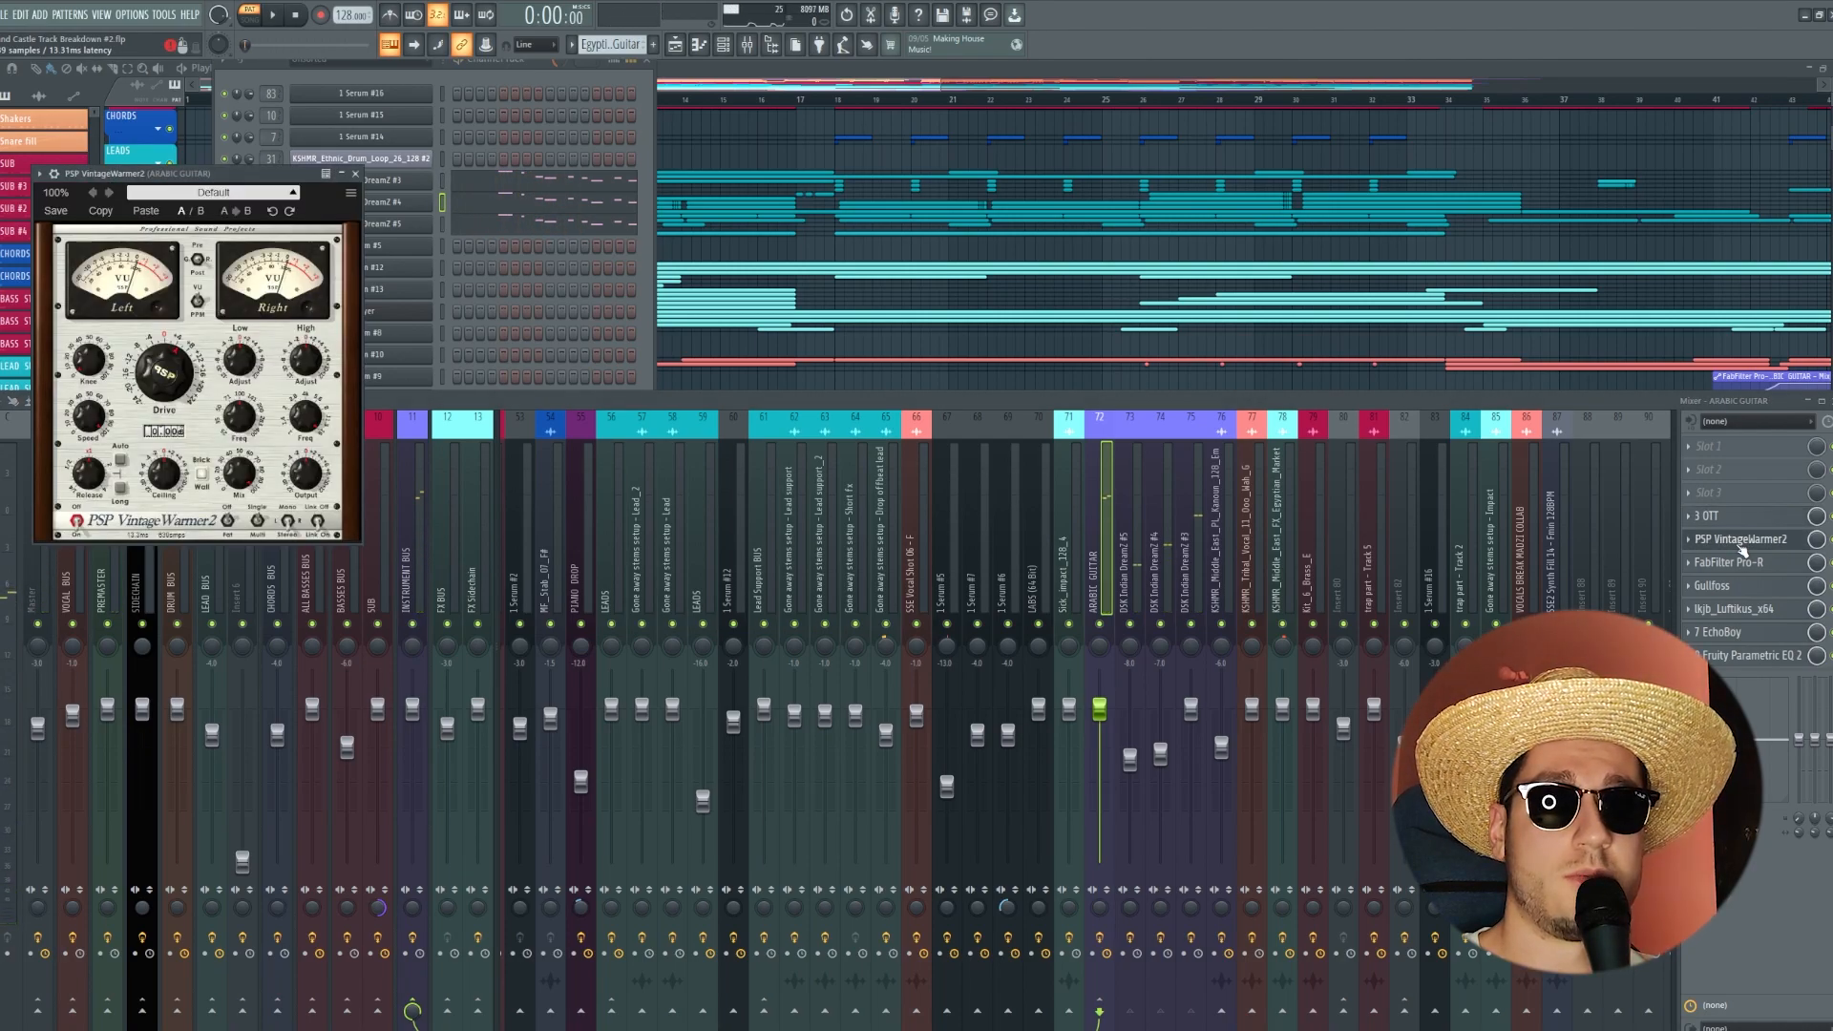
pyautogui.click(1742, 543)
pyautogui.click(1736, 562)
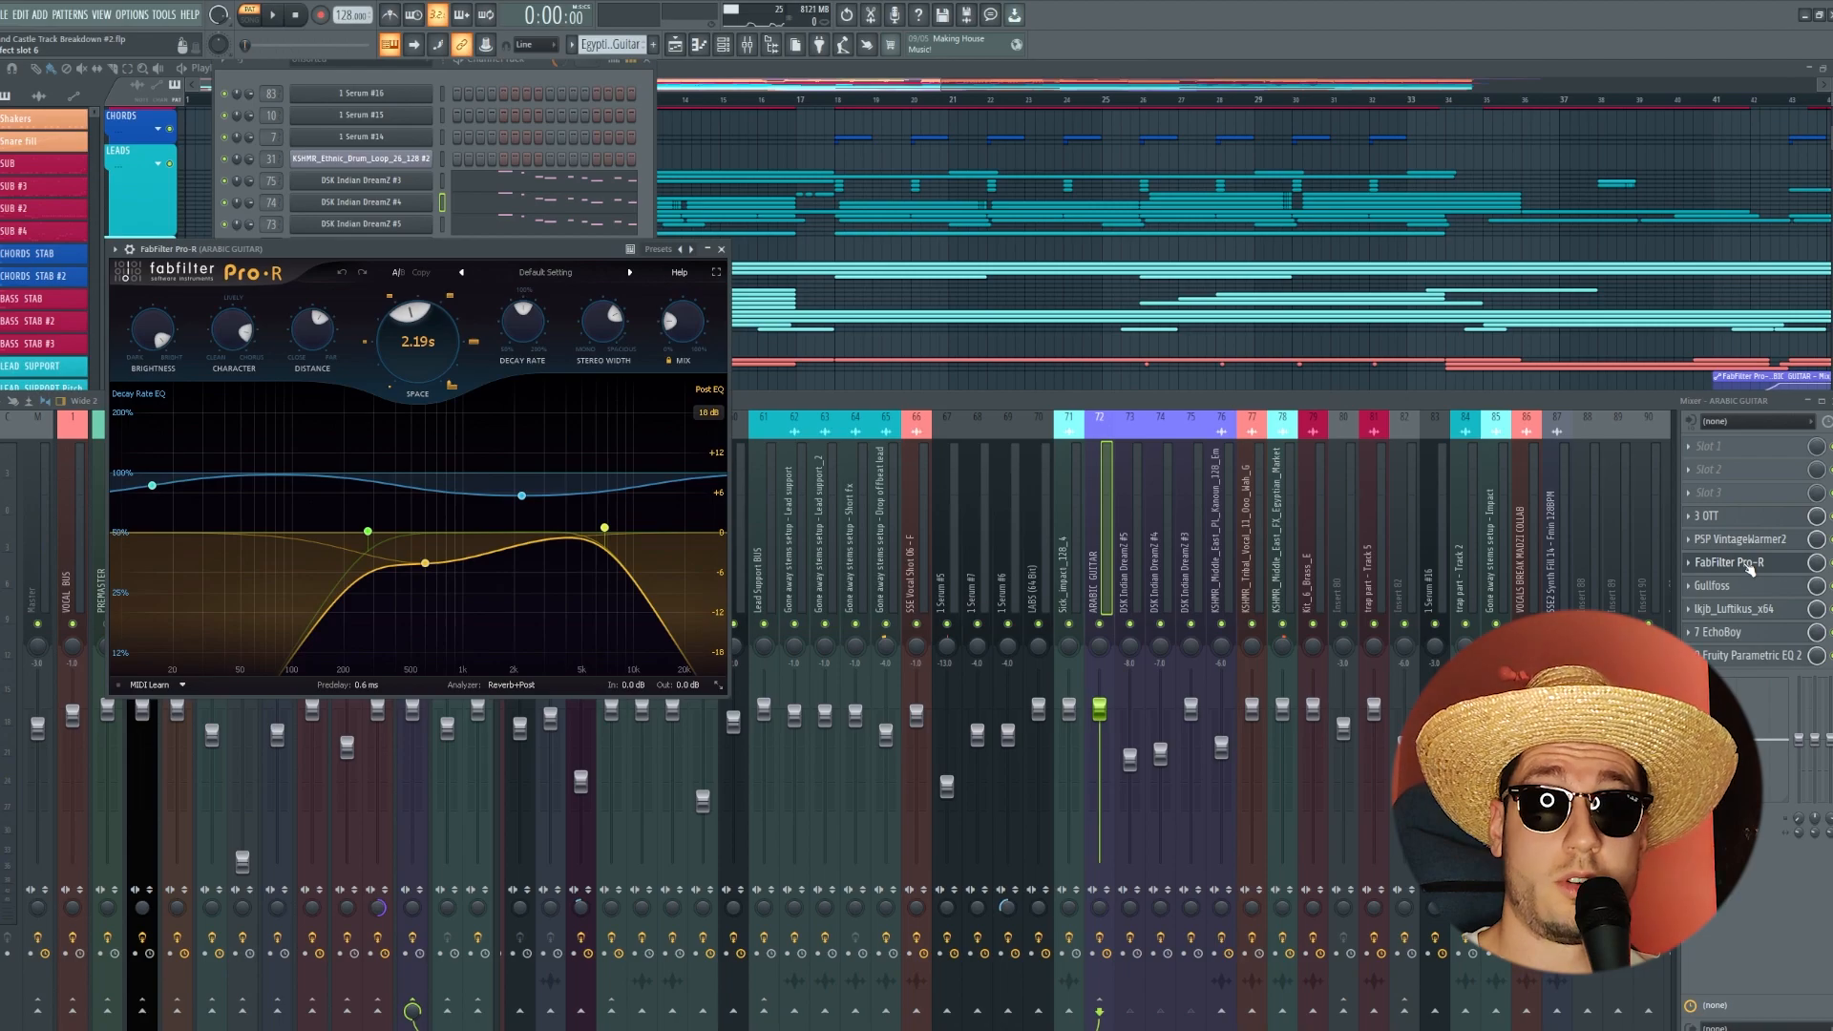
pyautogui.click(1747, 563)
# Step: View the Gullfoss, lkjb_Luftikus_x64 and EchoBoy effects on the ARABIC GUITAR channel
pyautogui.click(1750, 586)
pyautogui.click(1750, 587)
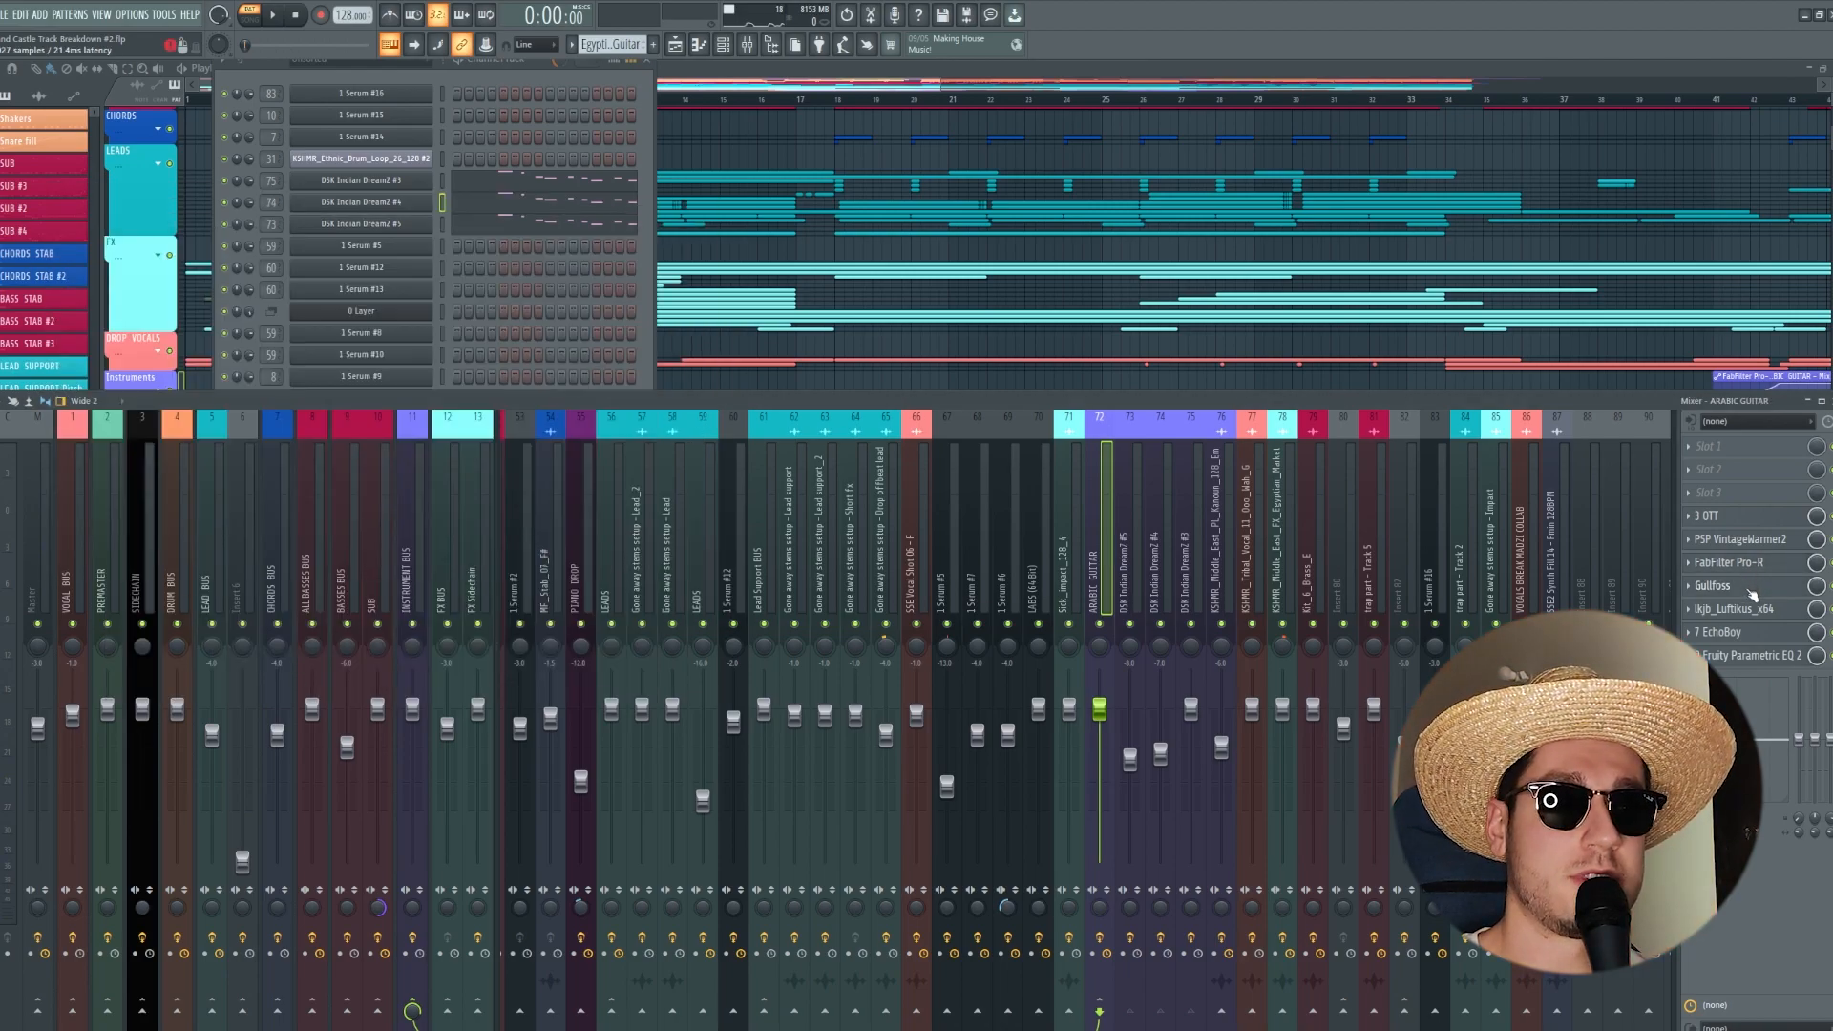
pyautogui.click(1752, 610)
pyautogui.click(1754, 614)
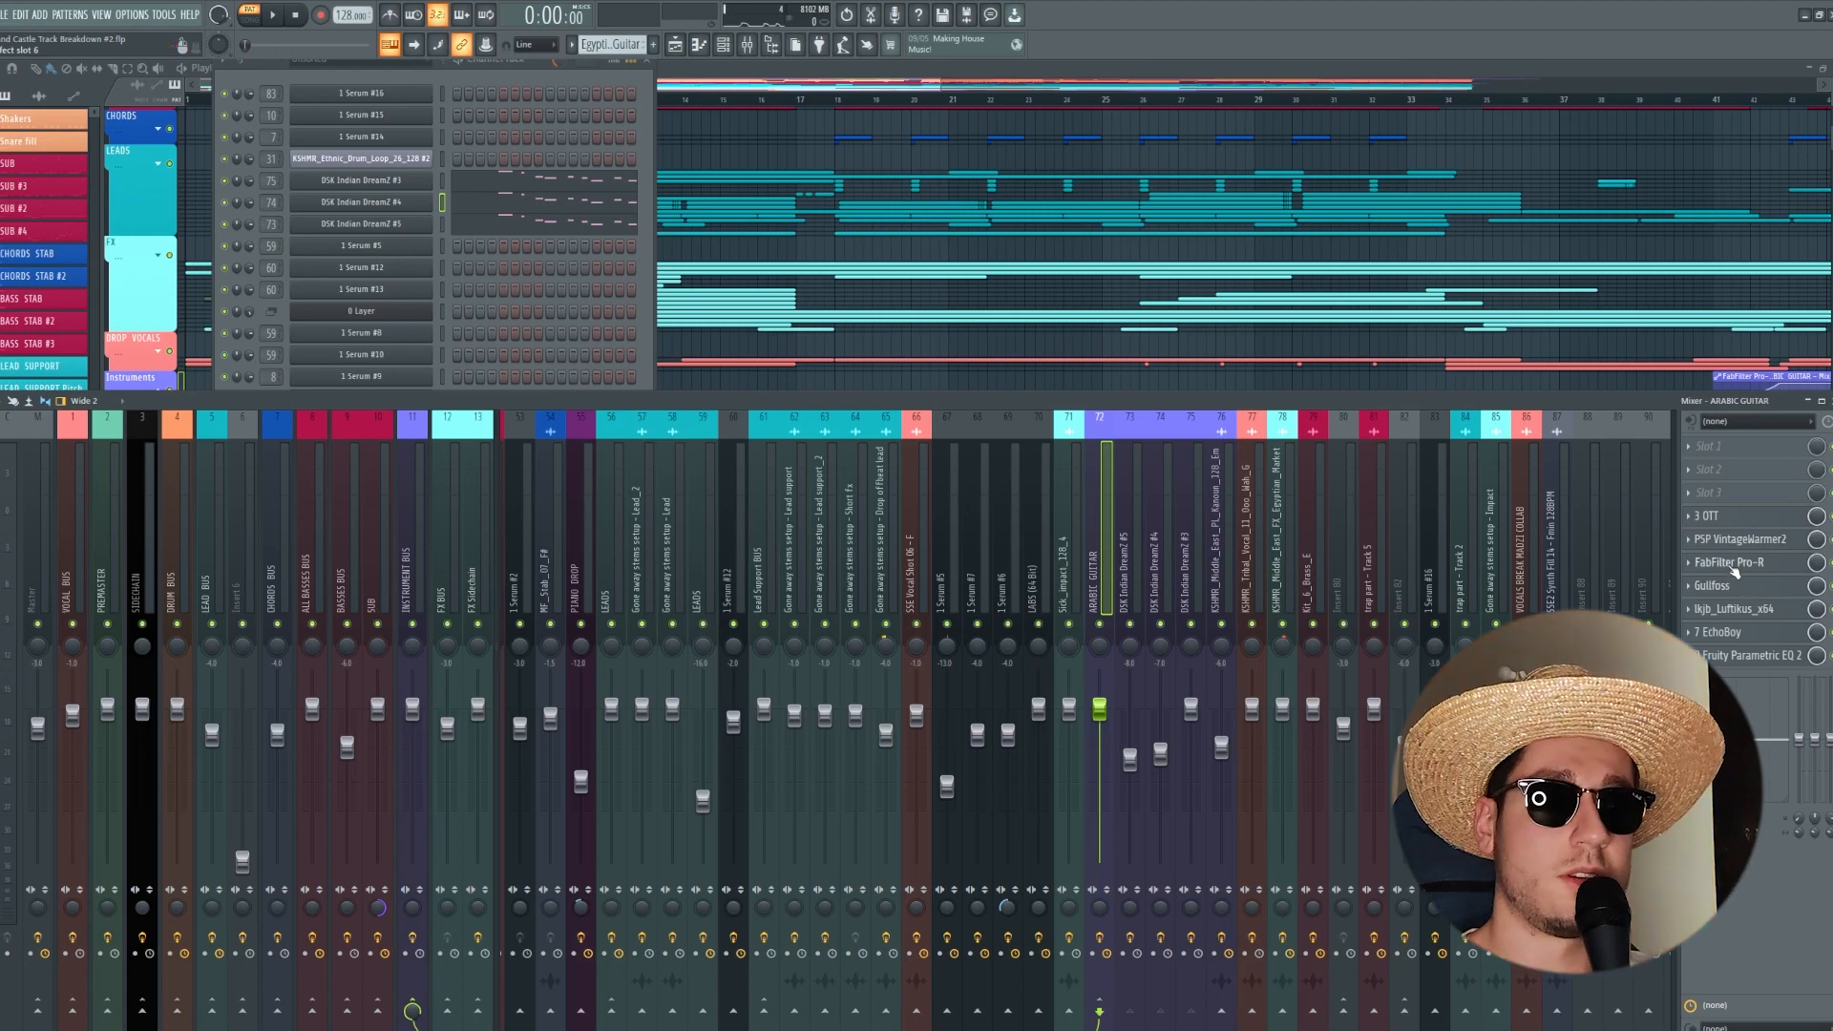
pyautogui.click(1768, 634)
pyautogui.click(1767, 634)
# Step: Examine the guitar's Fruity Parametric EQ 2 curve while playing the pattern, and bring the mixer back to the front
pyautogui.click(1752, 657)
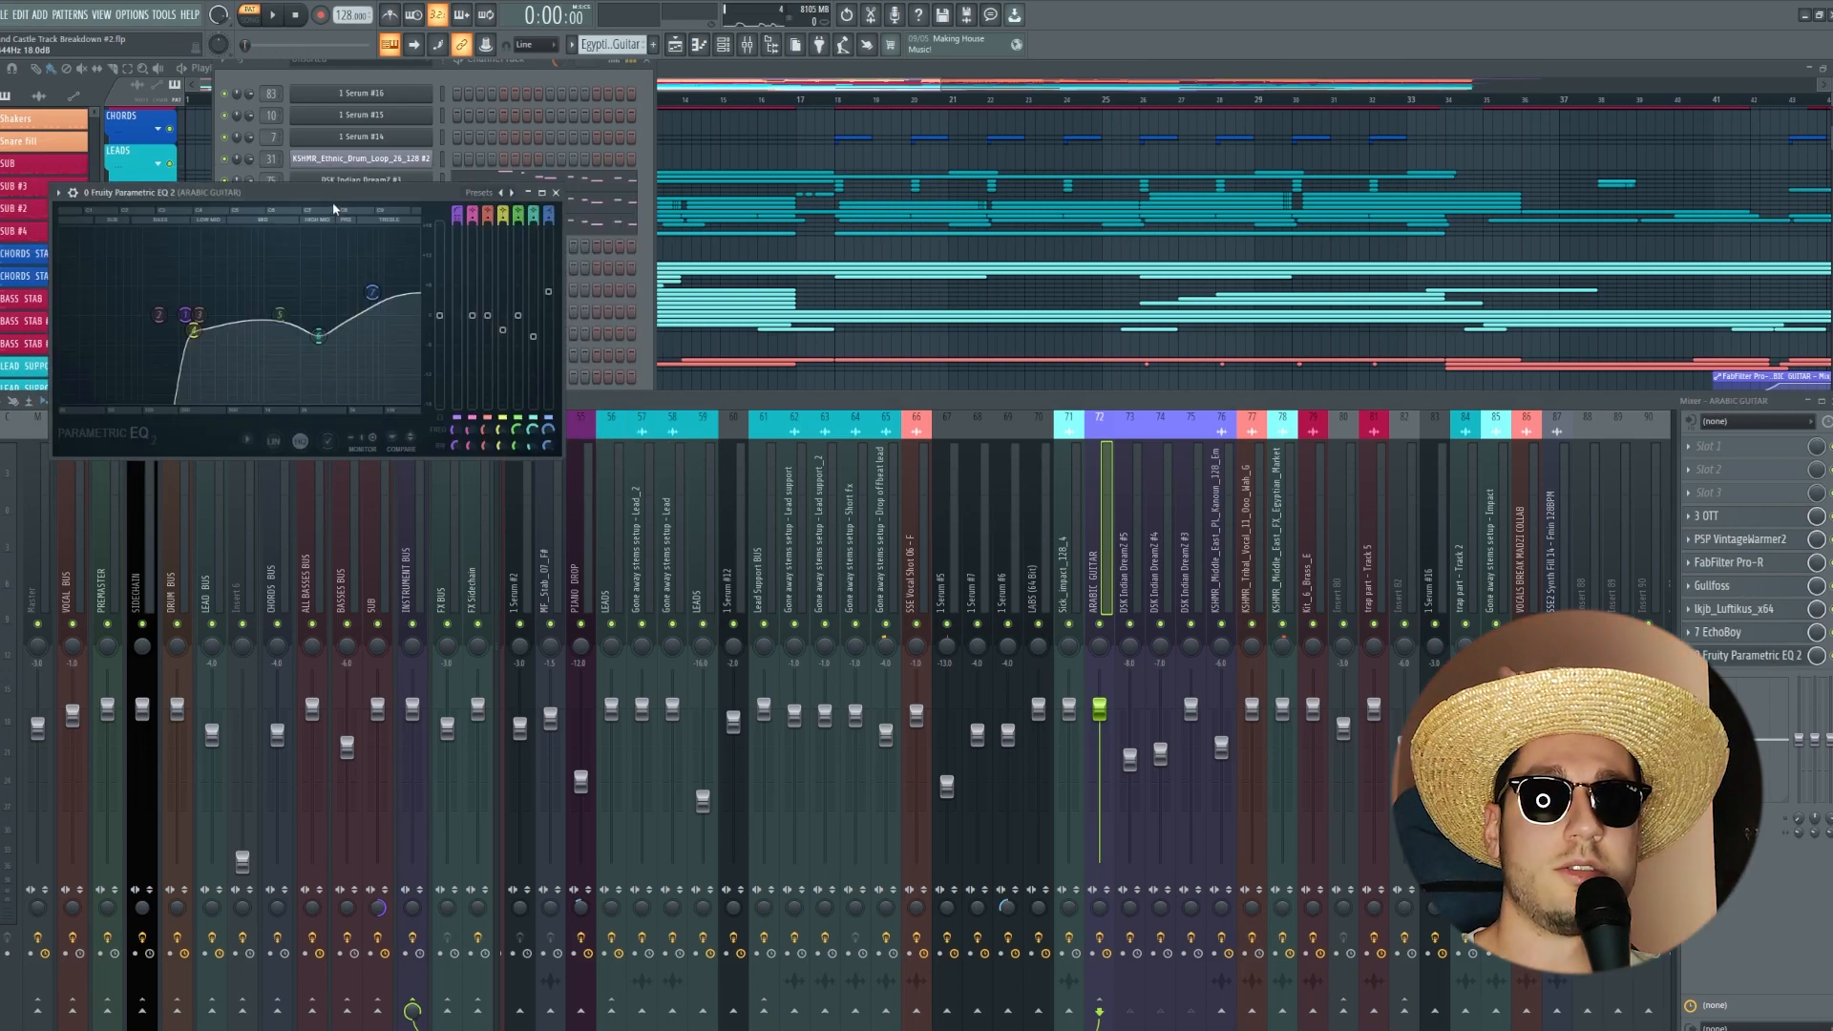
pyautogui.moveTo(338, 200); pyautogui.dragTo(484, 240)
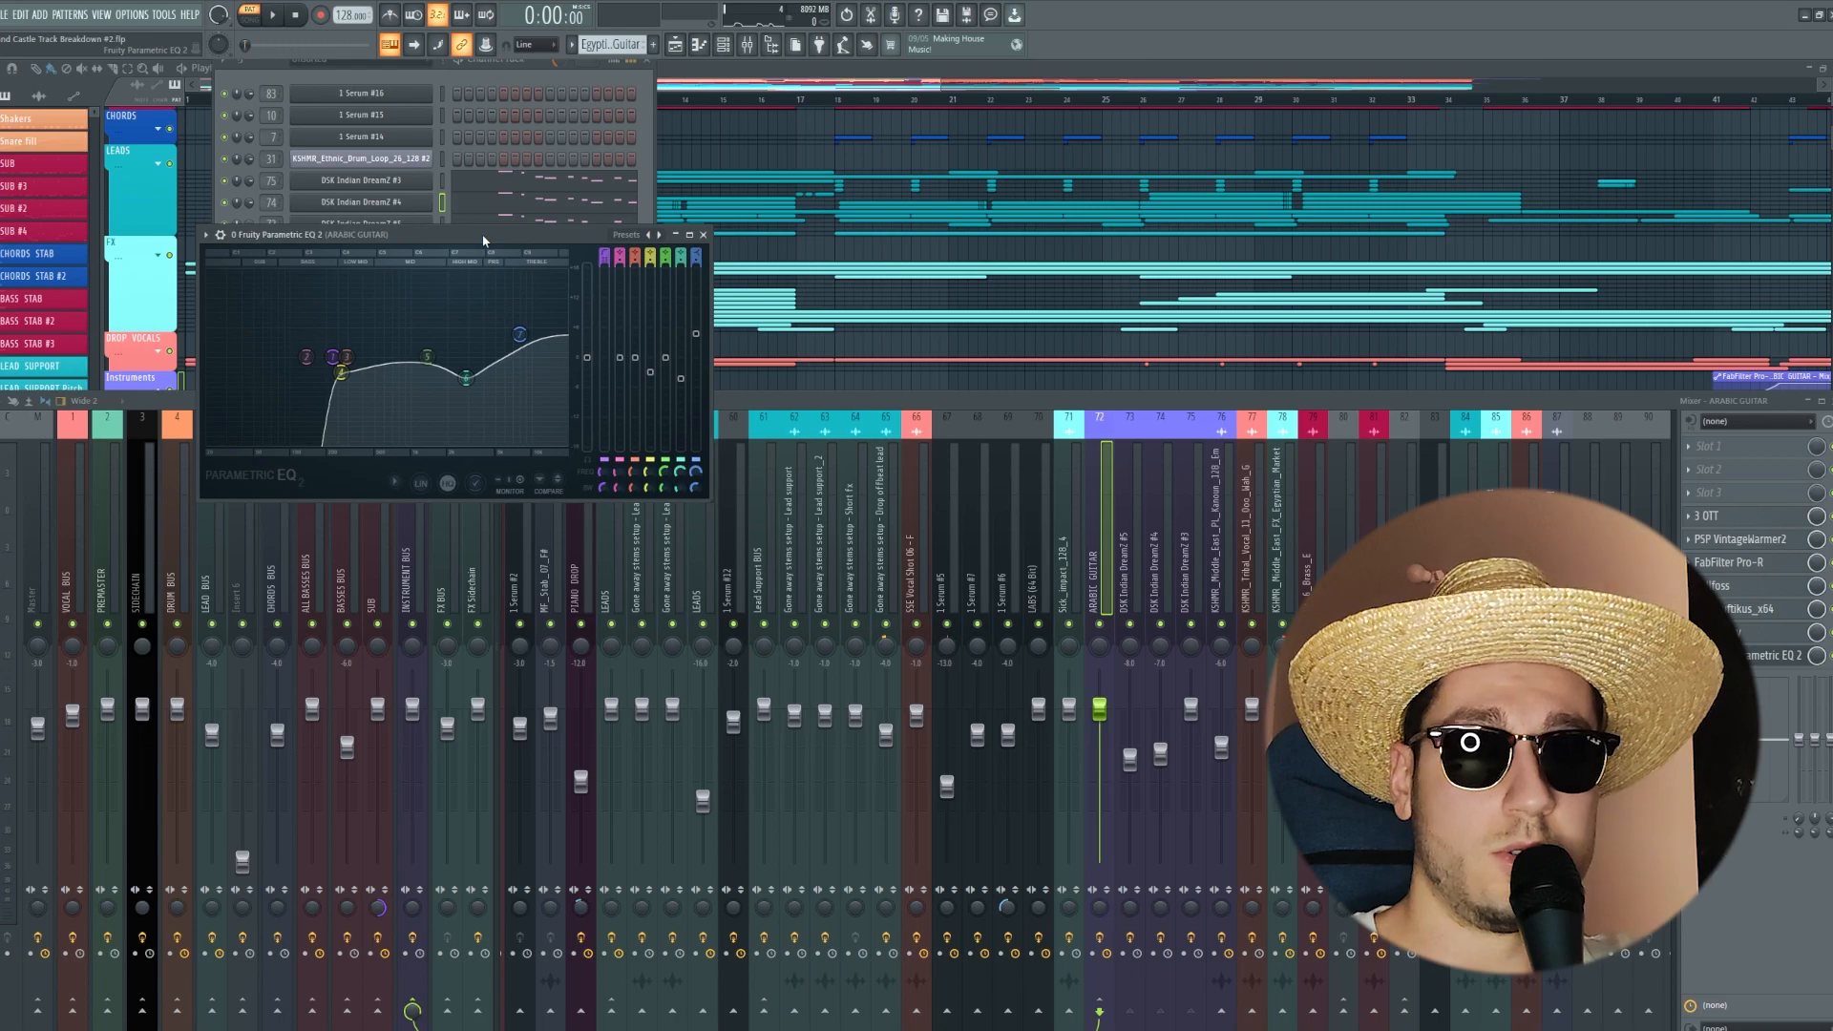
pyautogui.press('space')
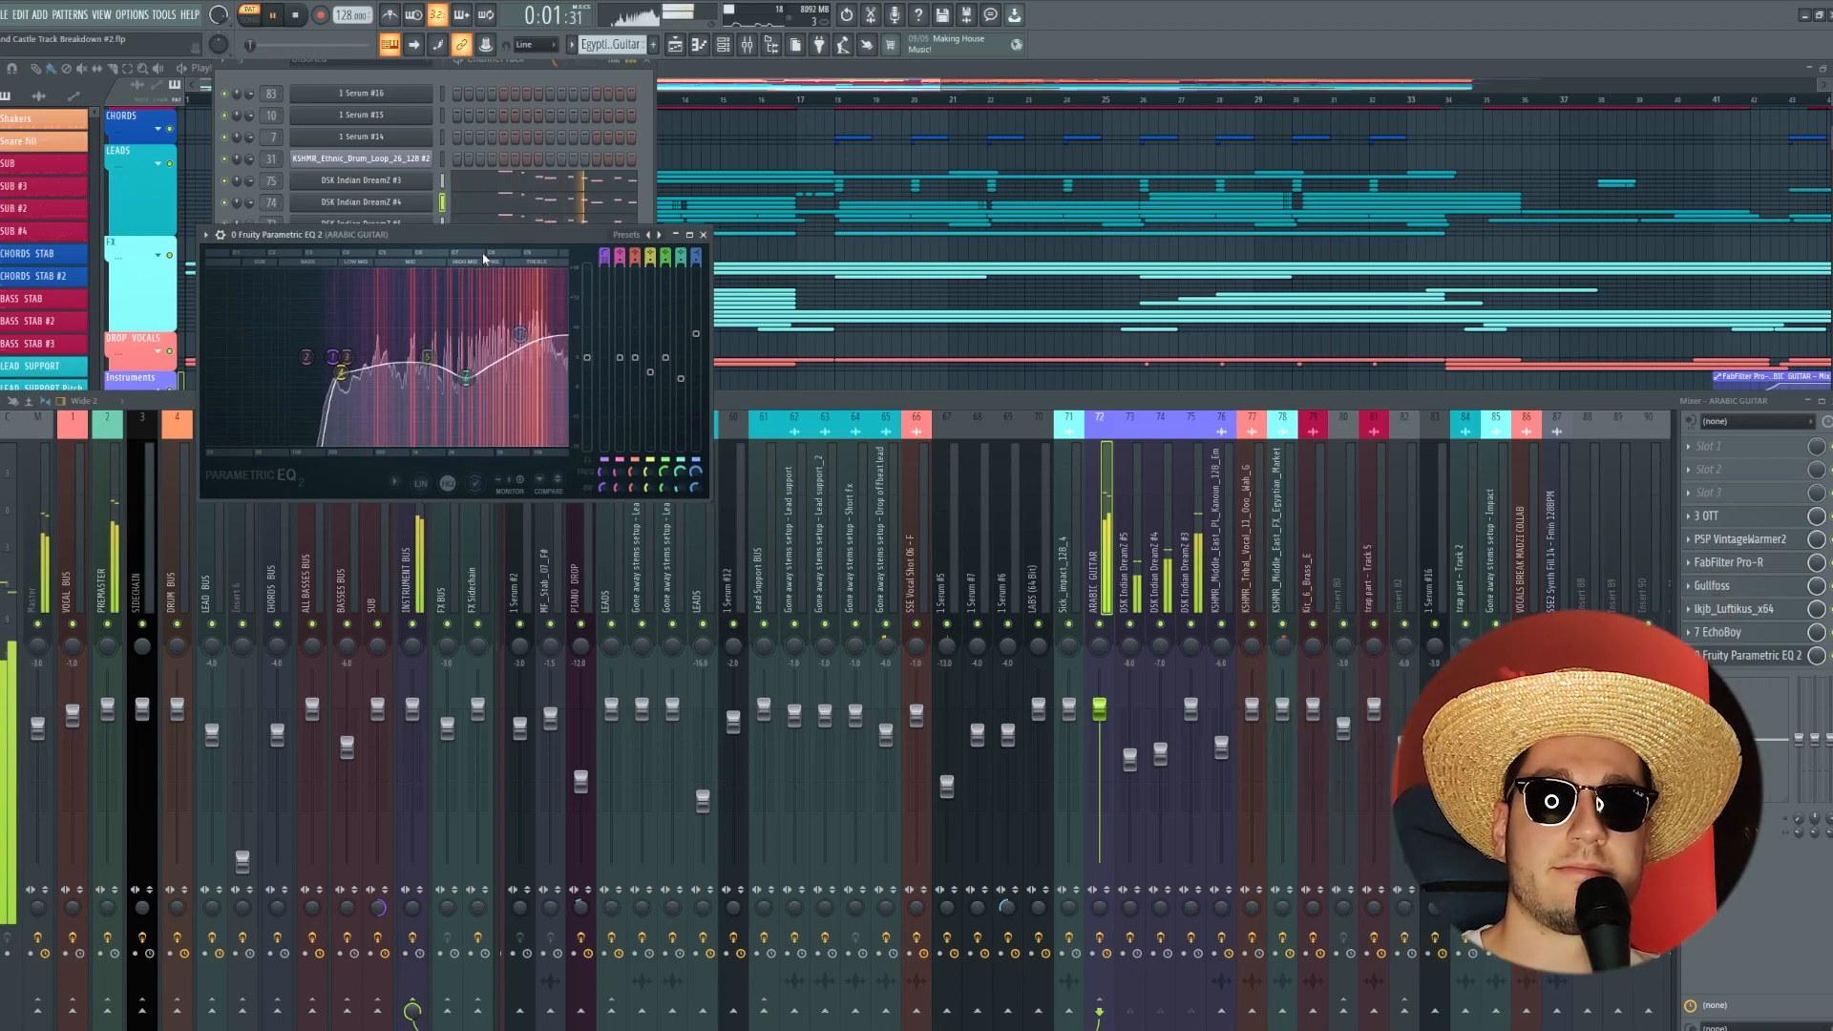
pyautogui.press('F9')
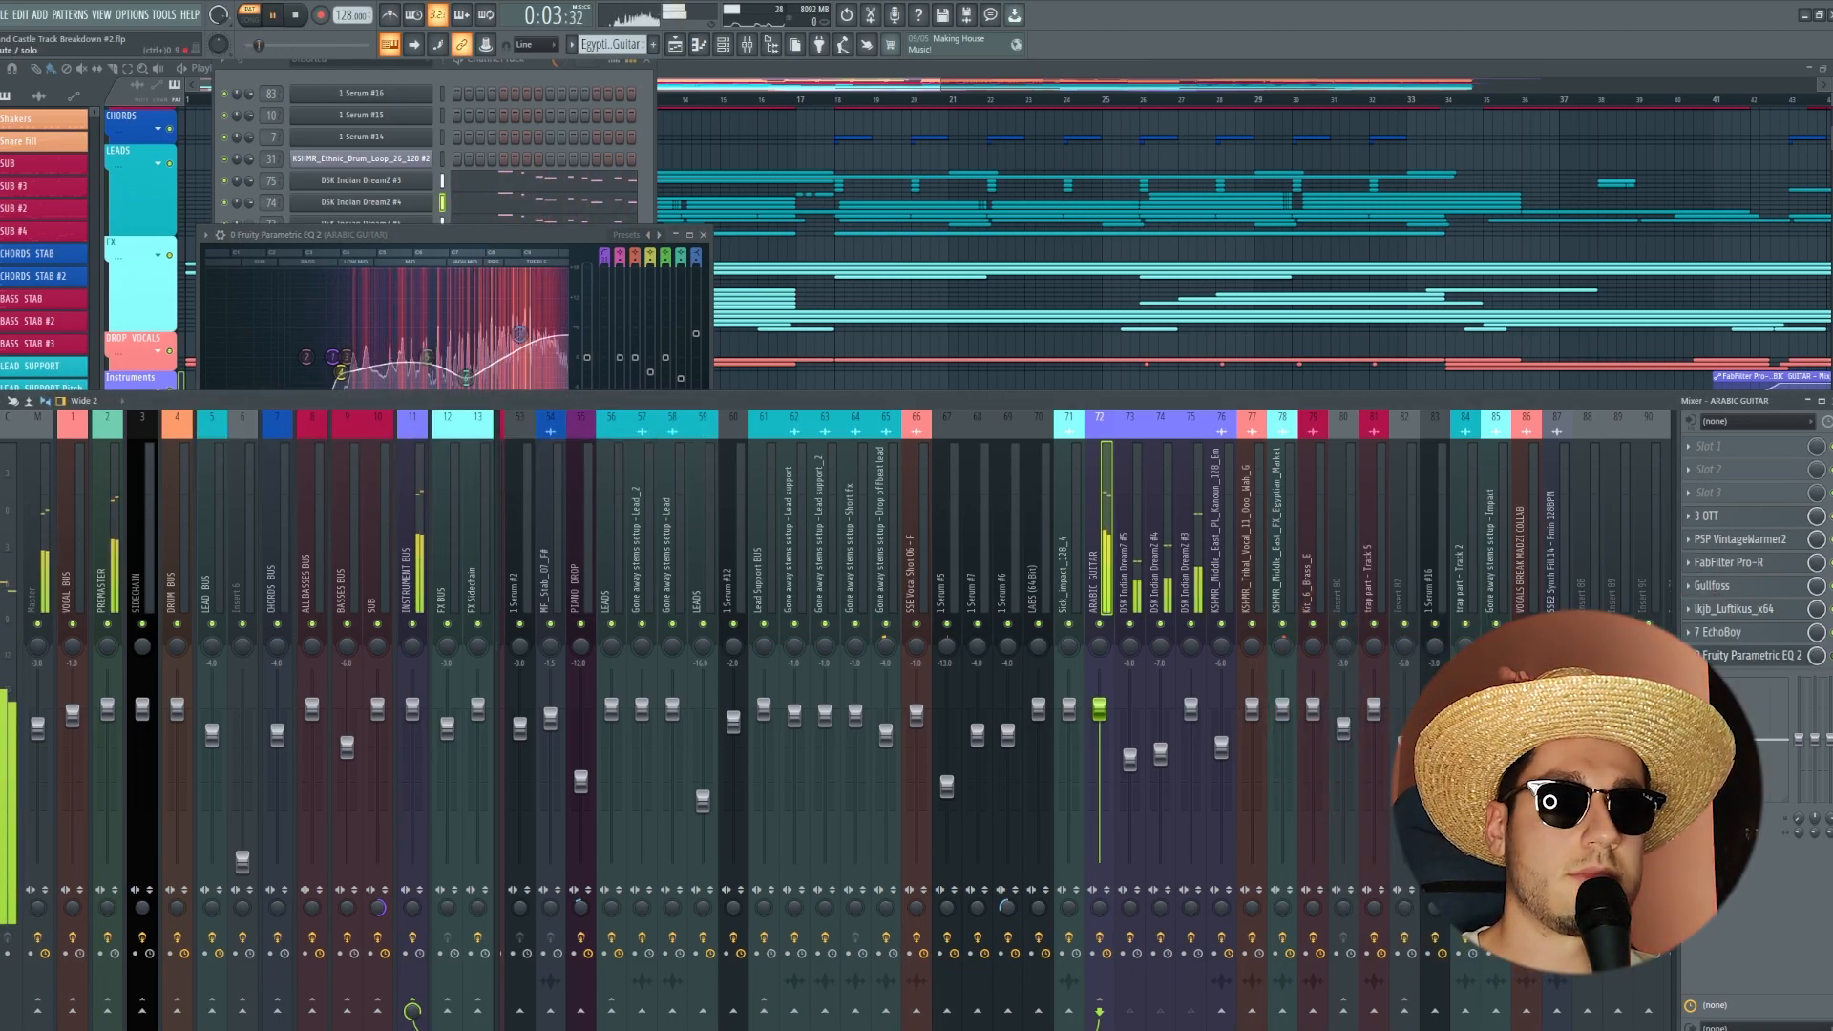
pyautogui.press('space')
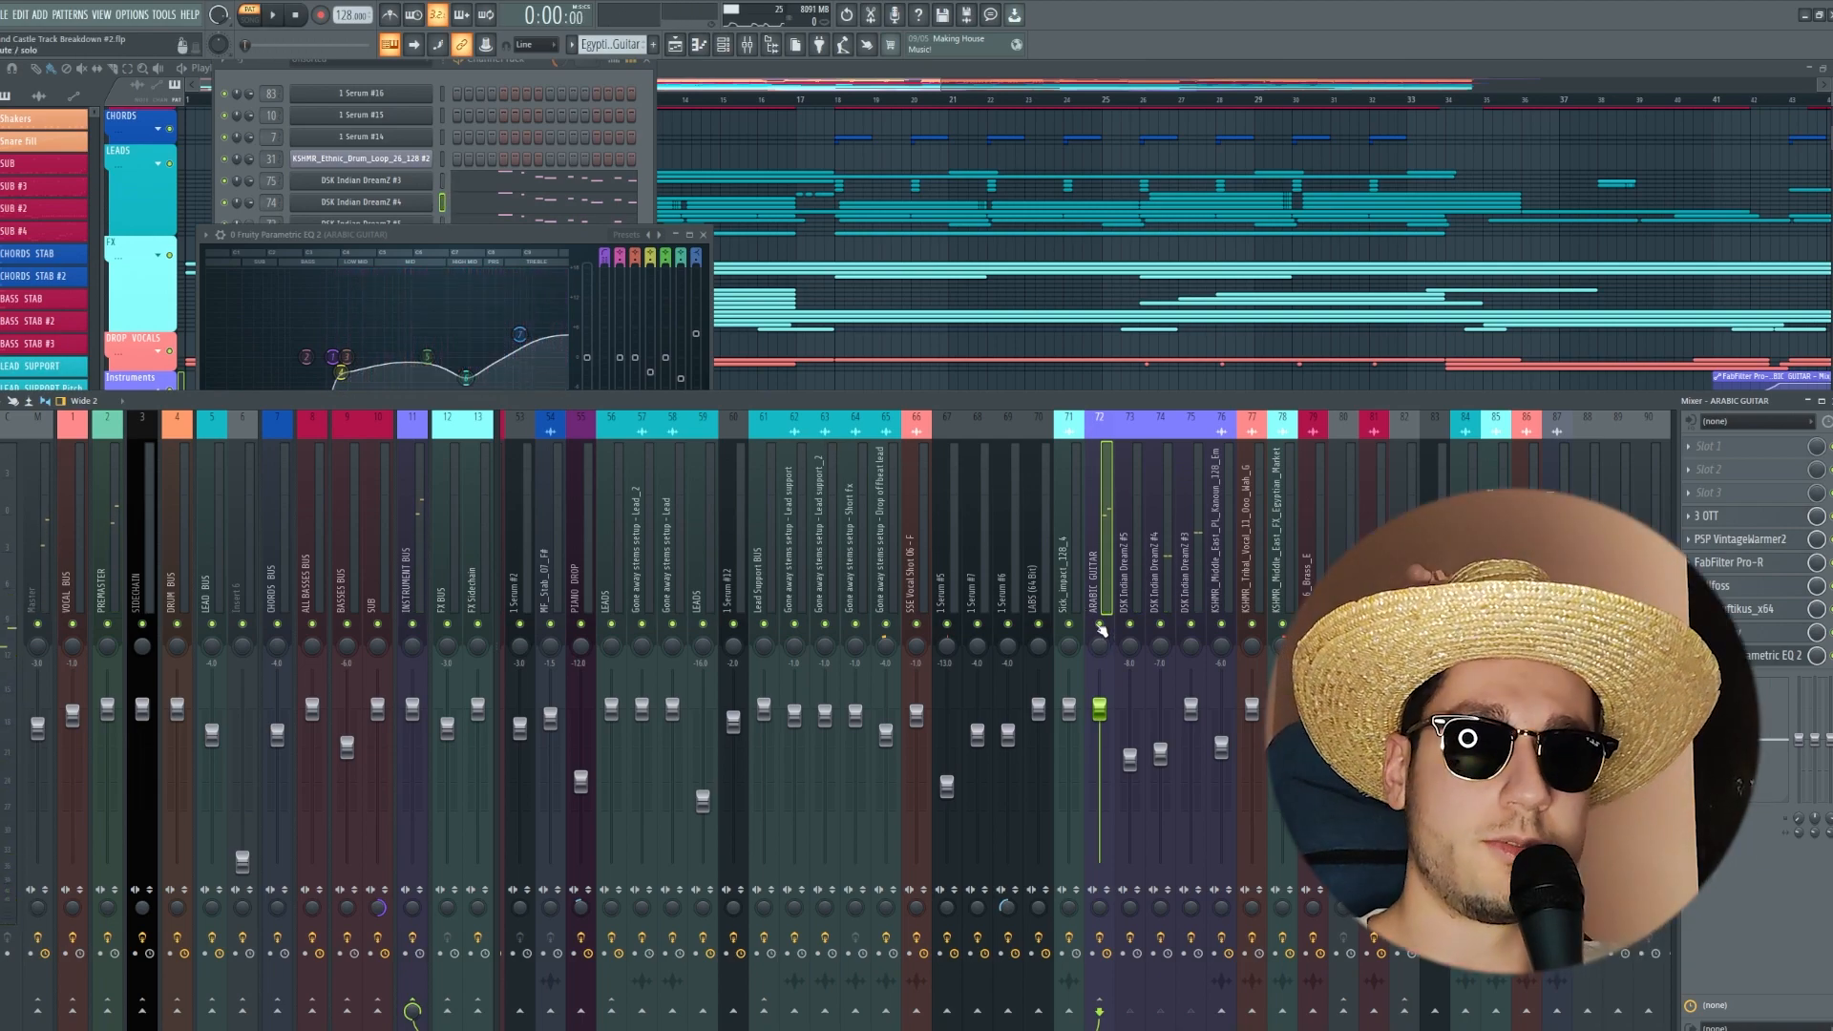
# Step: Return to the full playlist, solo the BASS group and audition it from the start of the Break Bass clip
pyautogui.click(573, 306)
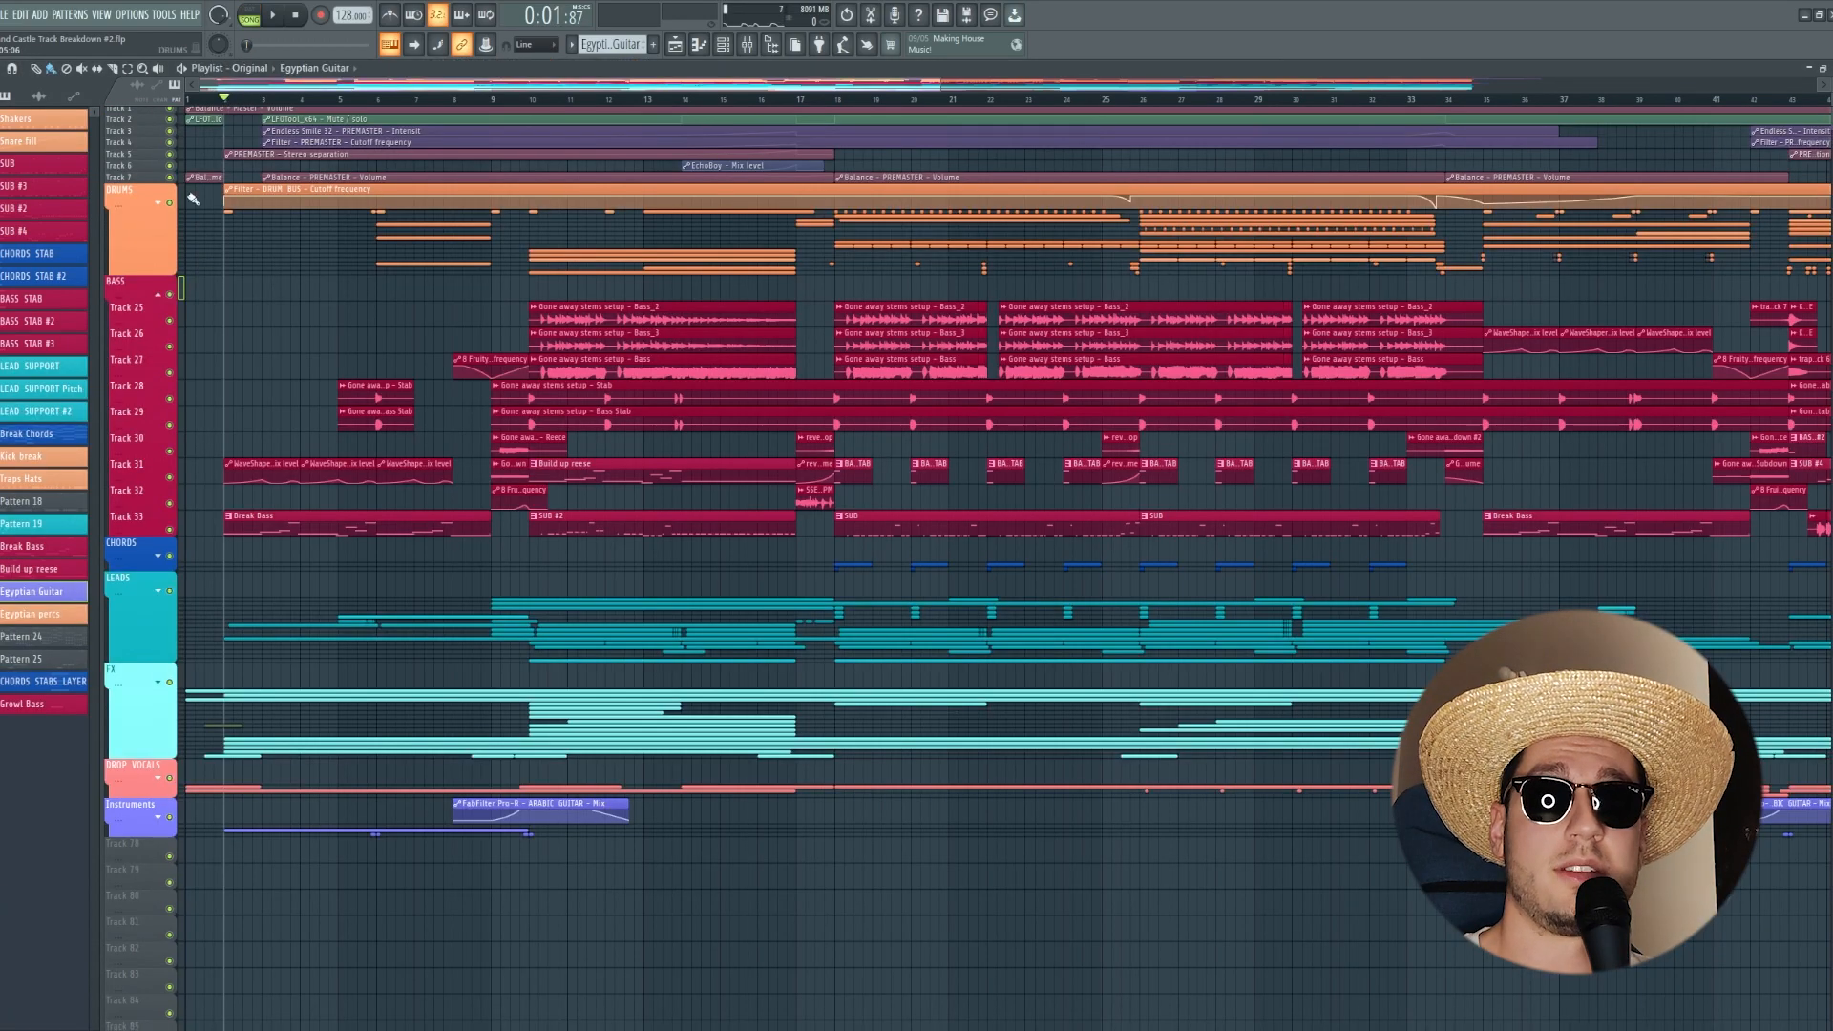
pyautogui.rightClick(170, 294)
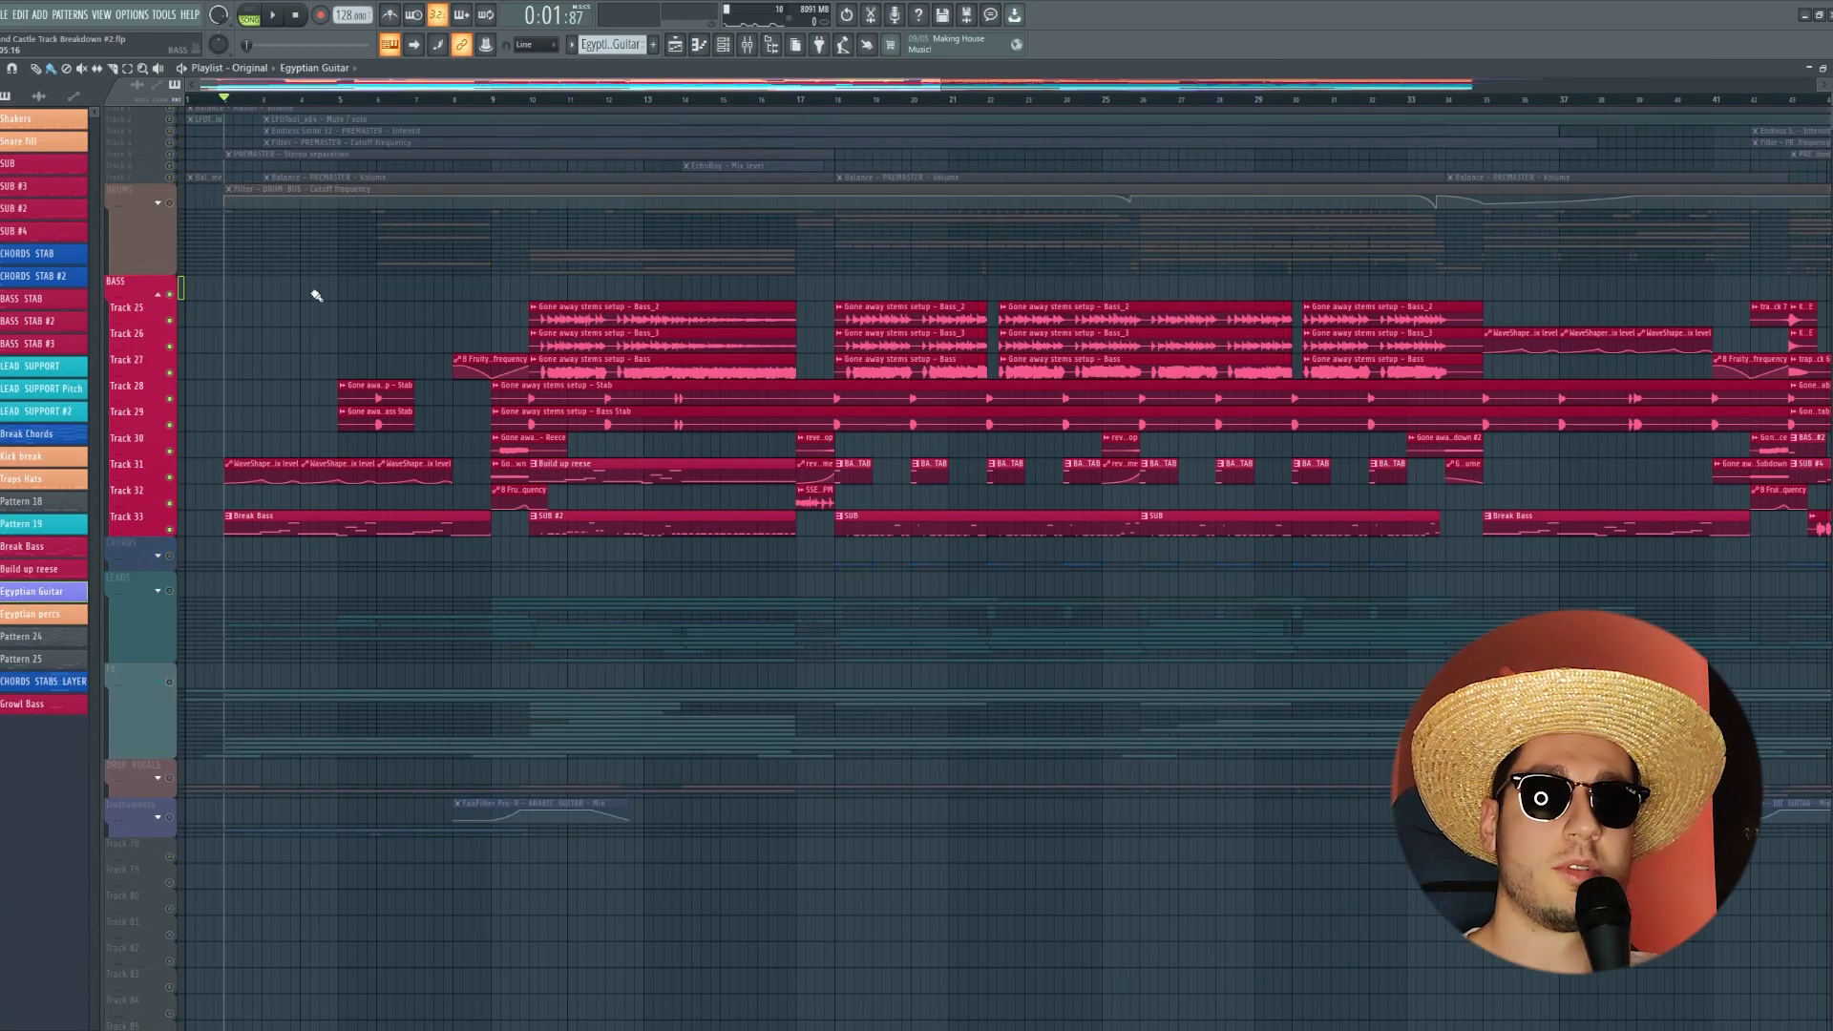
pyautogui.press('space')
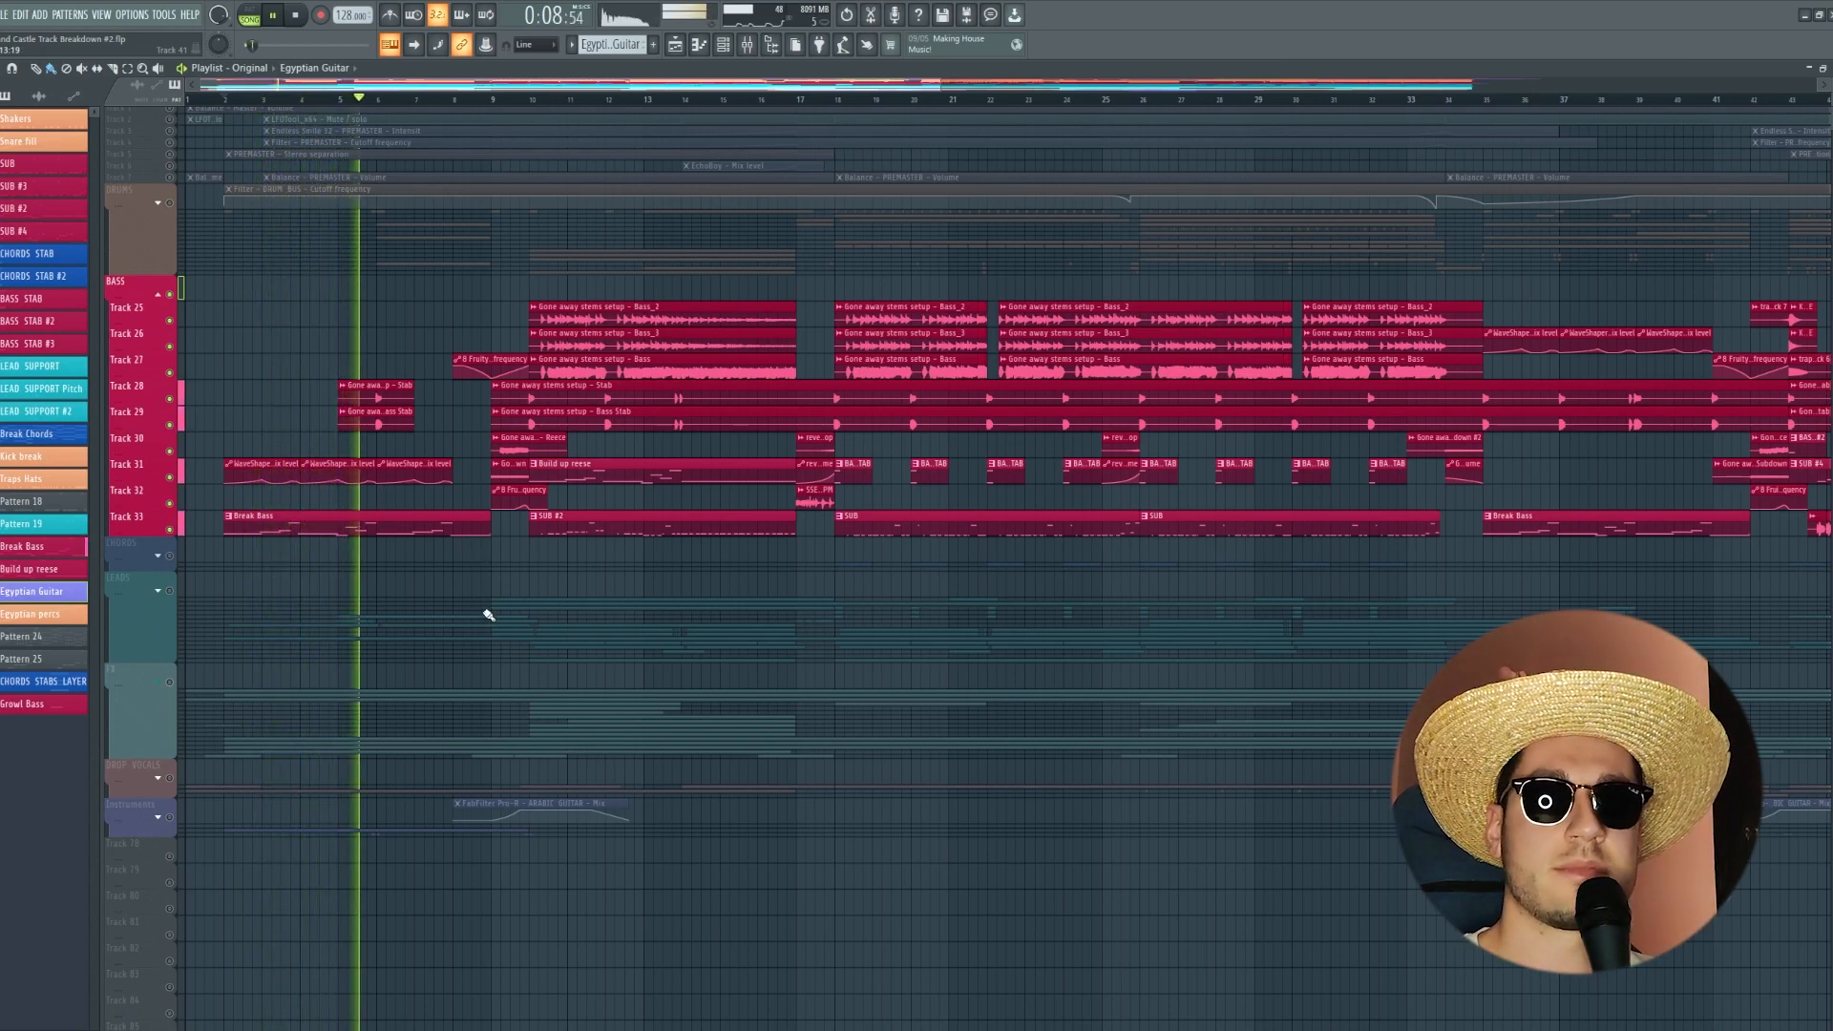
pyautogui.press('space')
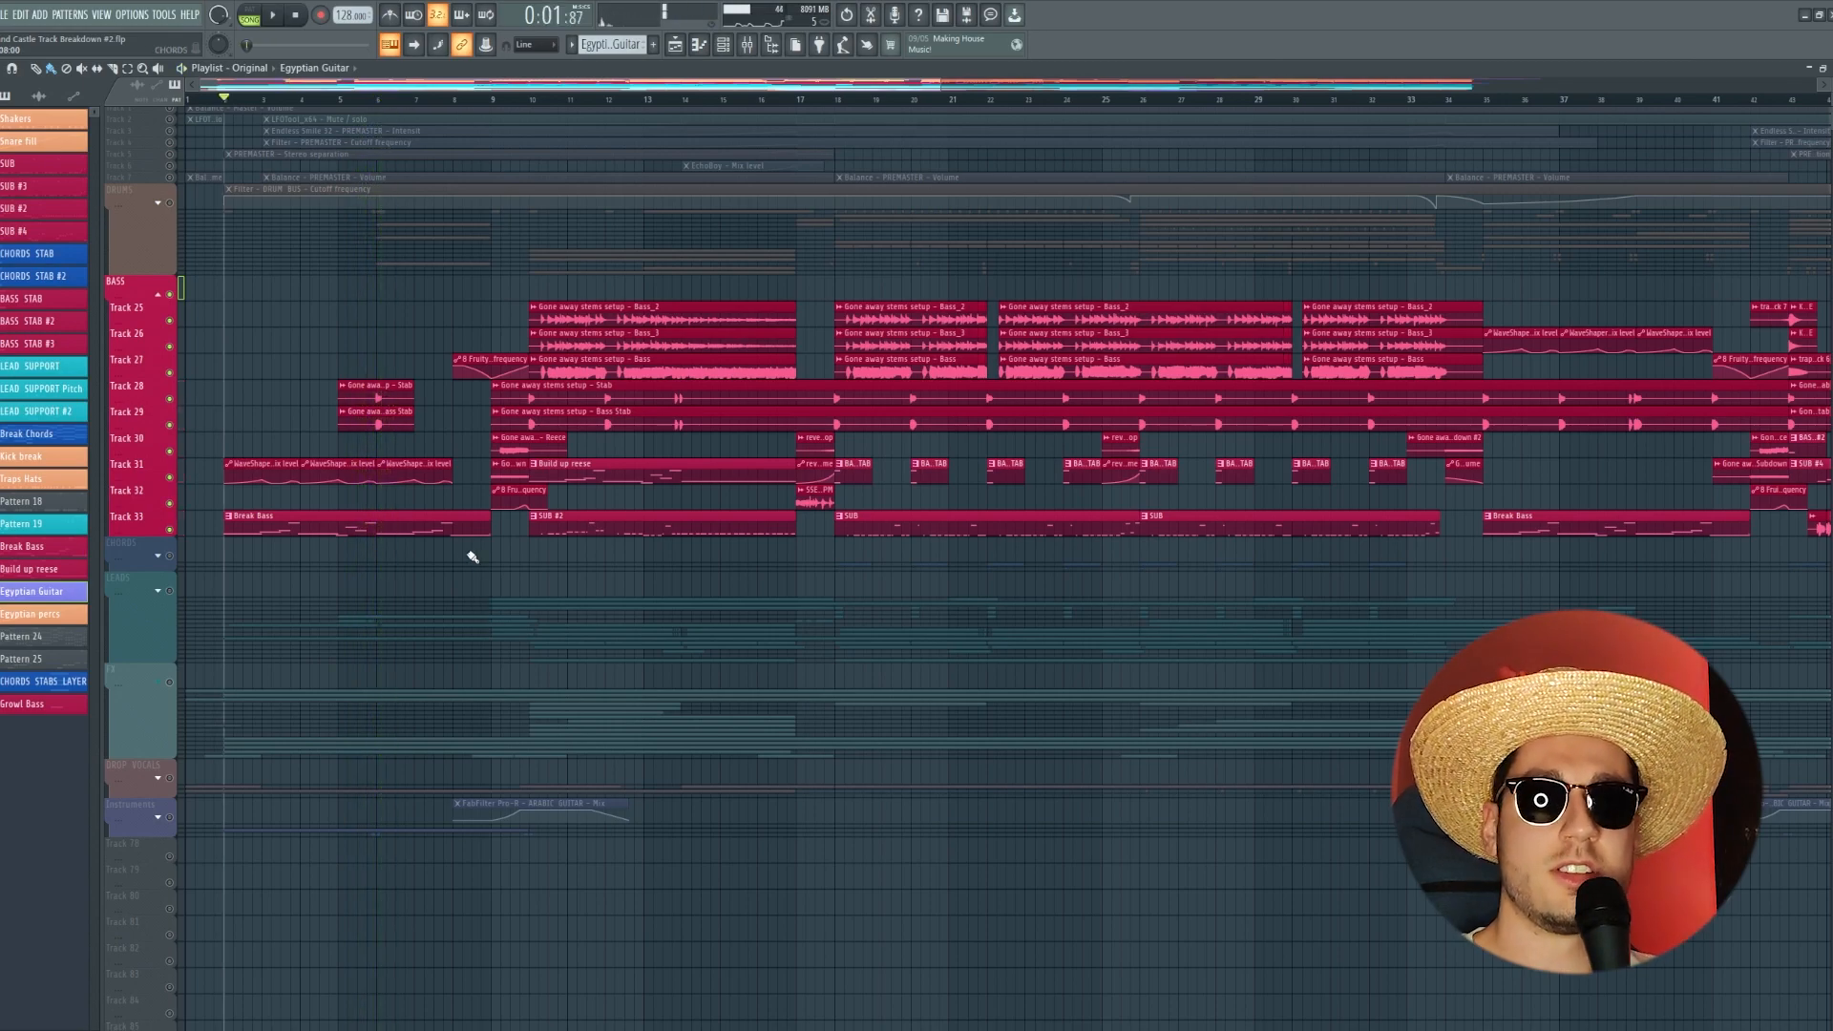
# Step: Open the Diva instrument used by the Break Bass pattern and show its 1 Serum #5 mixer channel
pyautogui.click(735, 44)
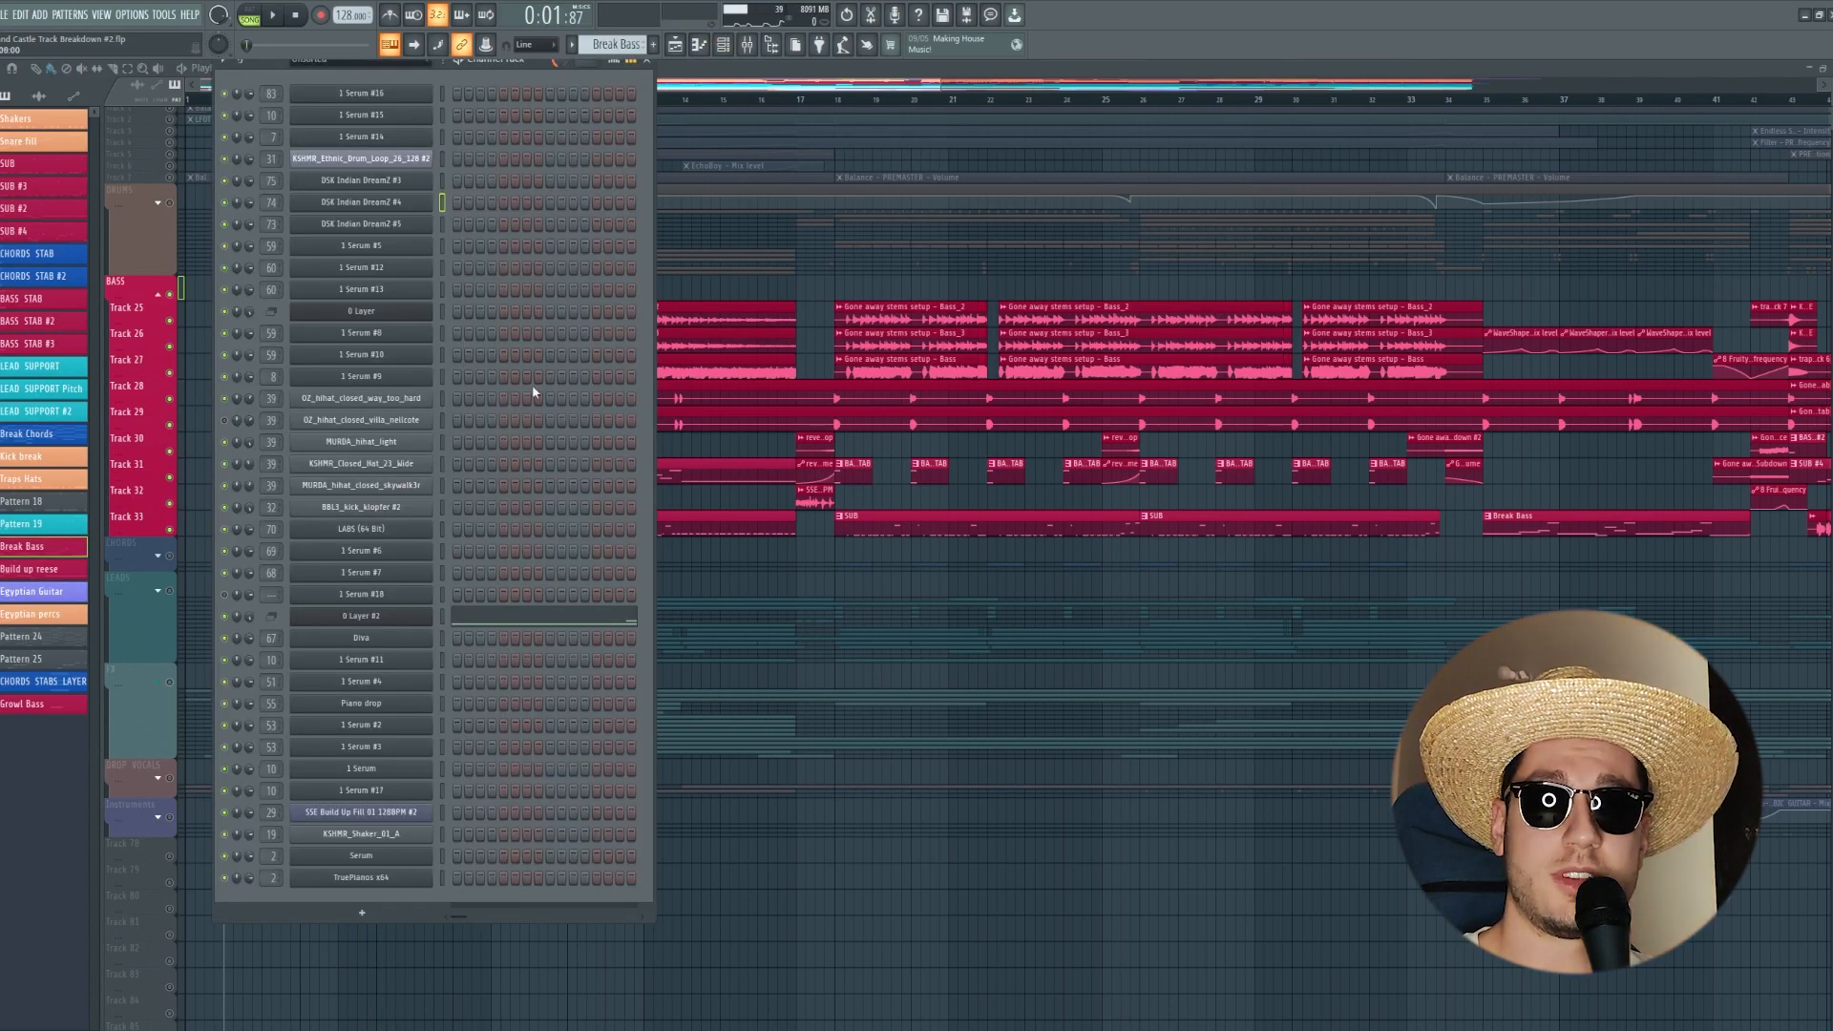
pyautogui.click(426, 642)
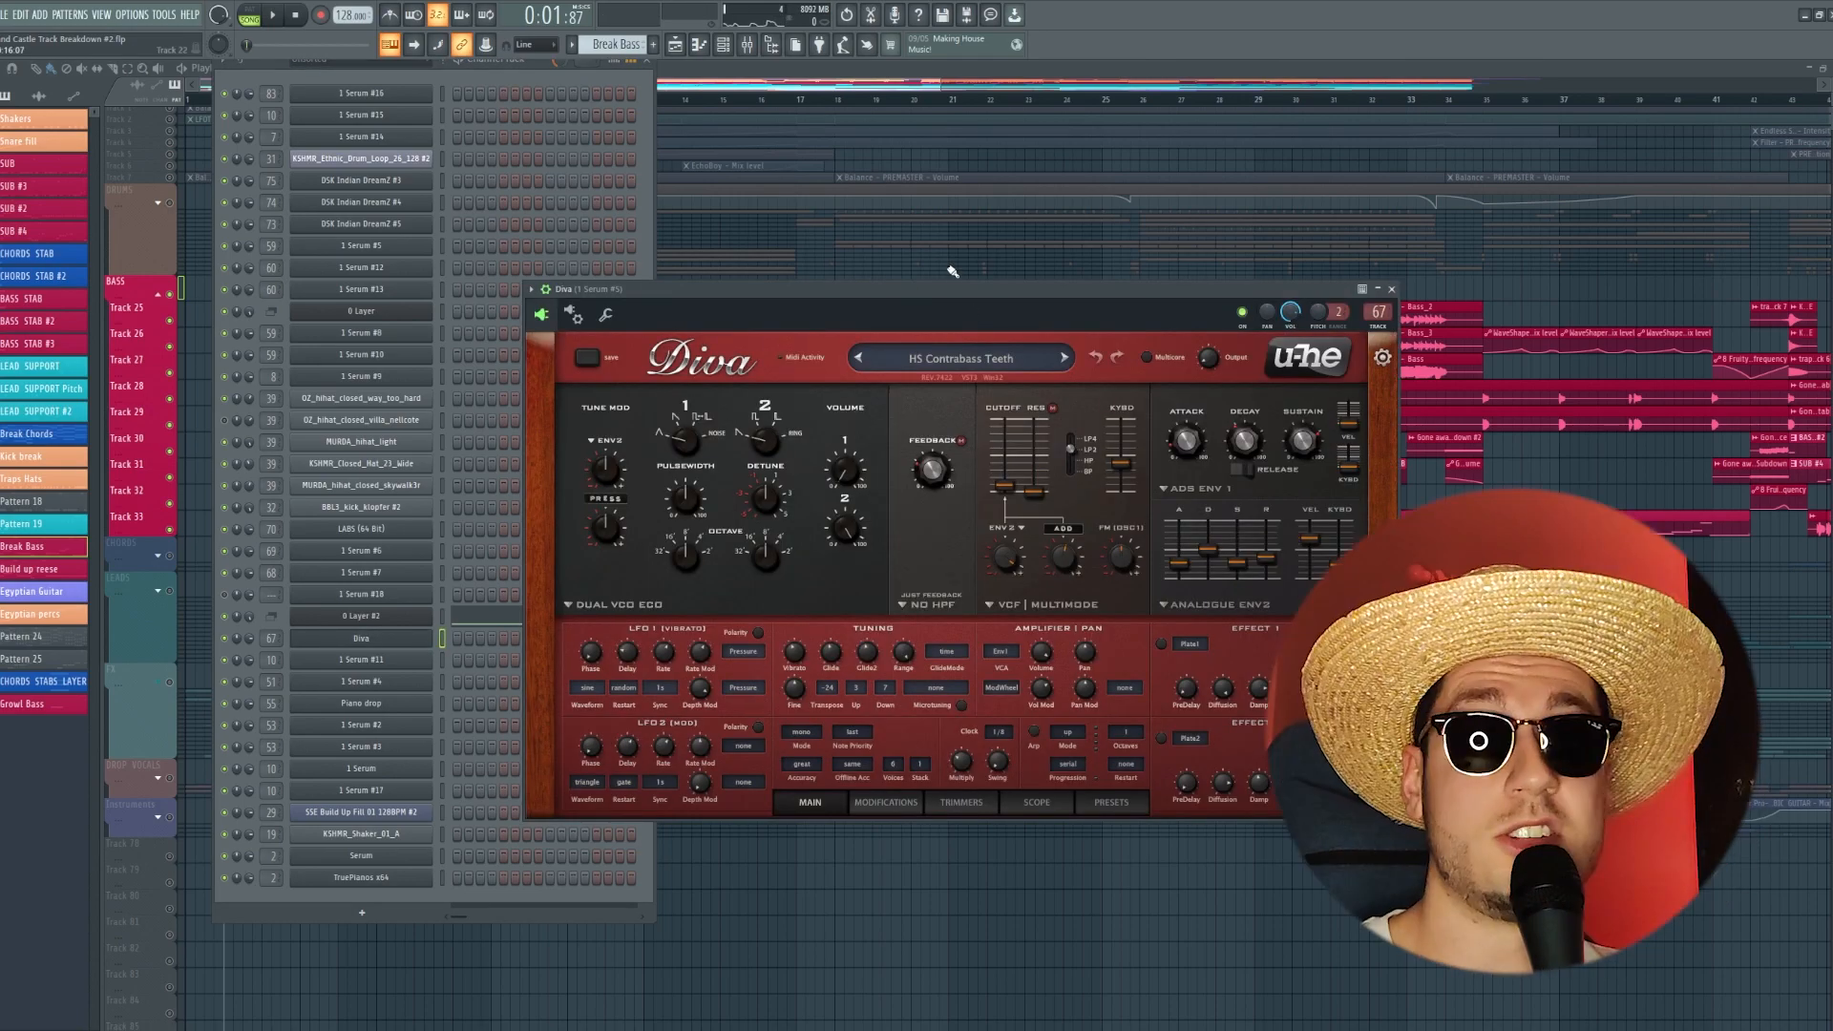
pyautogui.press('F9')
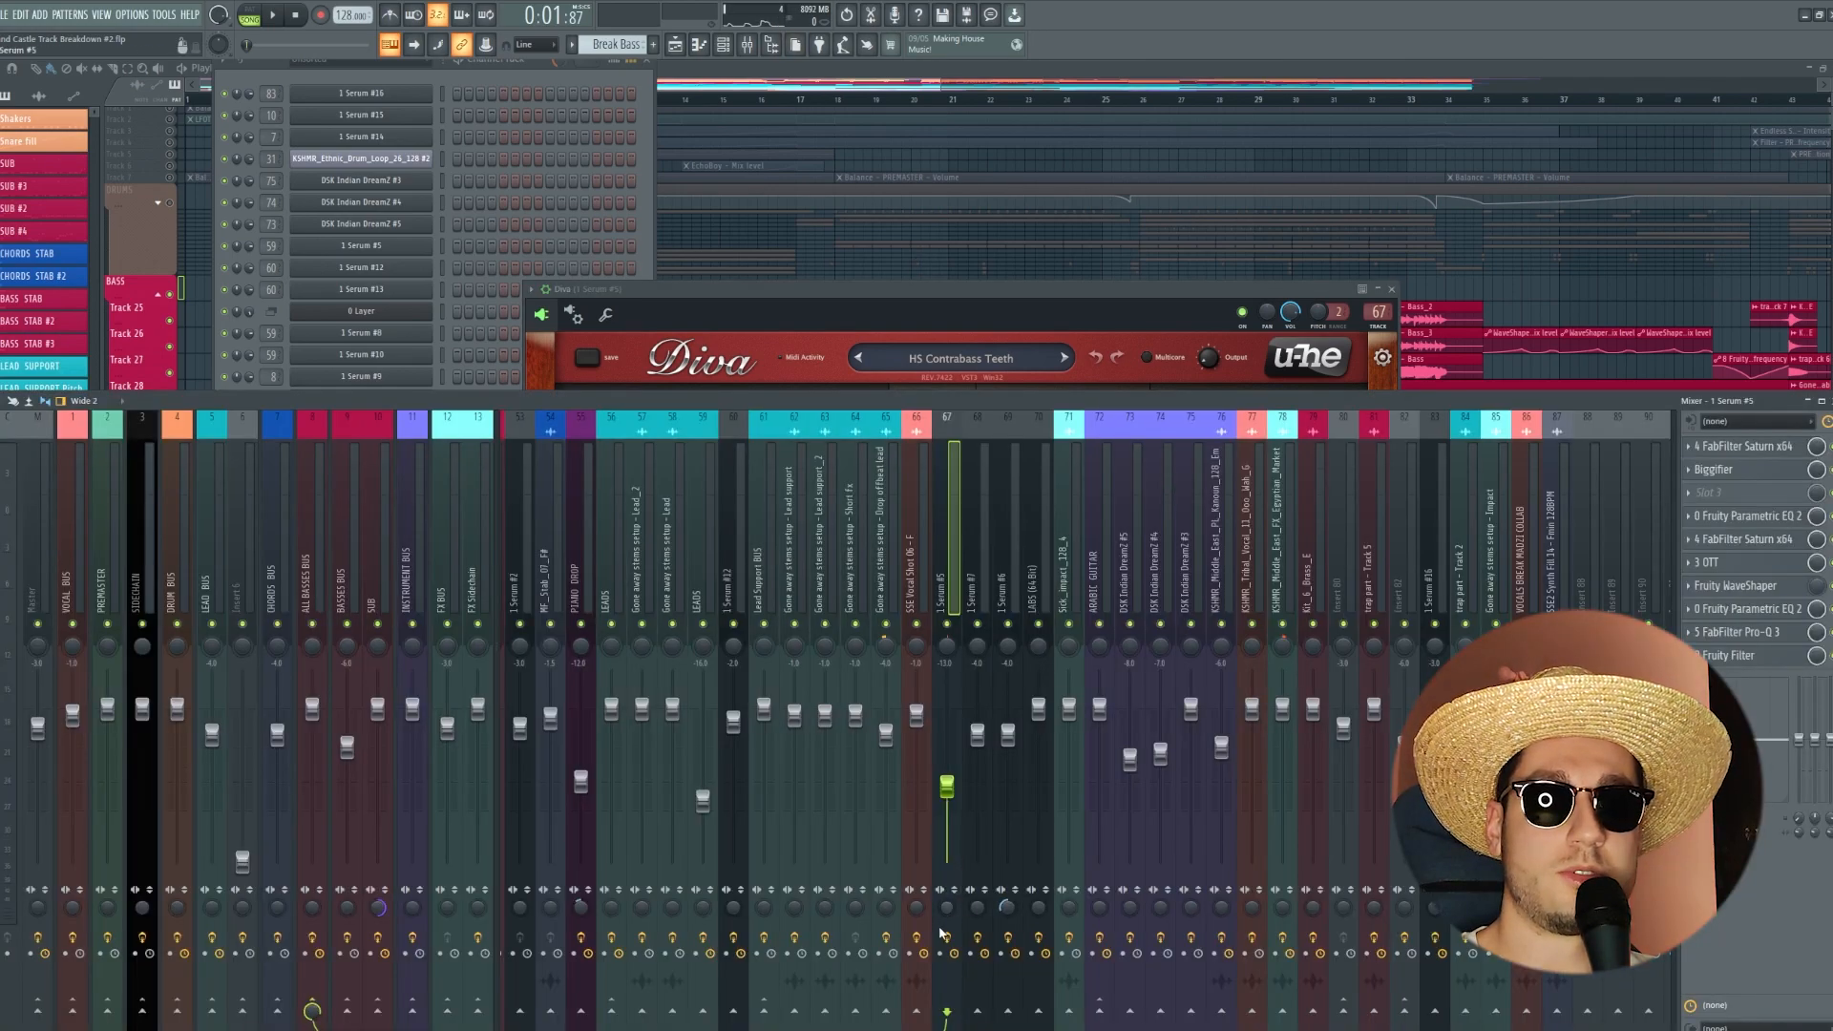
# Step: Audition the Diva bass and view the first FabFilter Saturn and the Biggifier effect on its mixer channel
pyautogui.press('space')
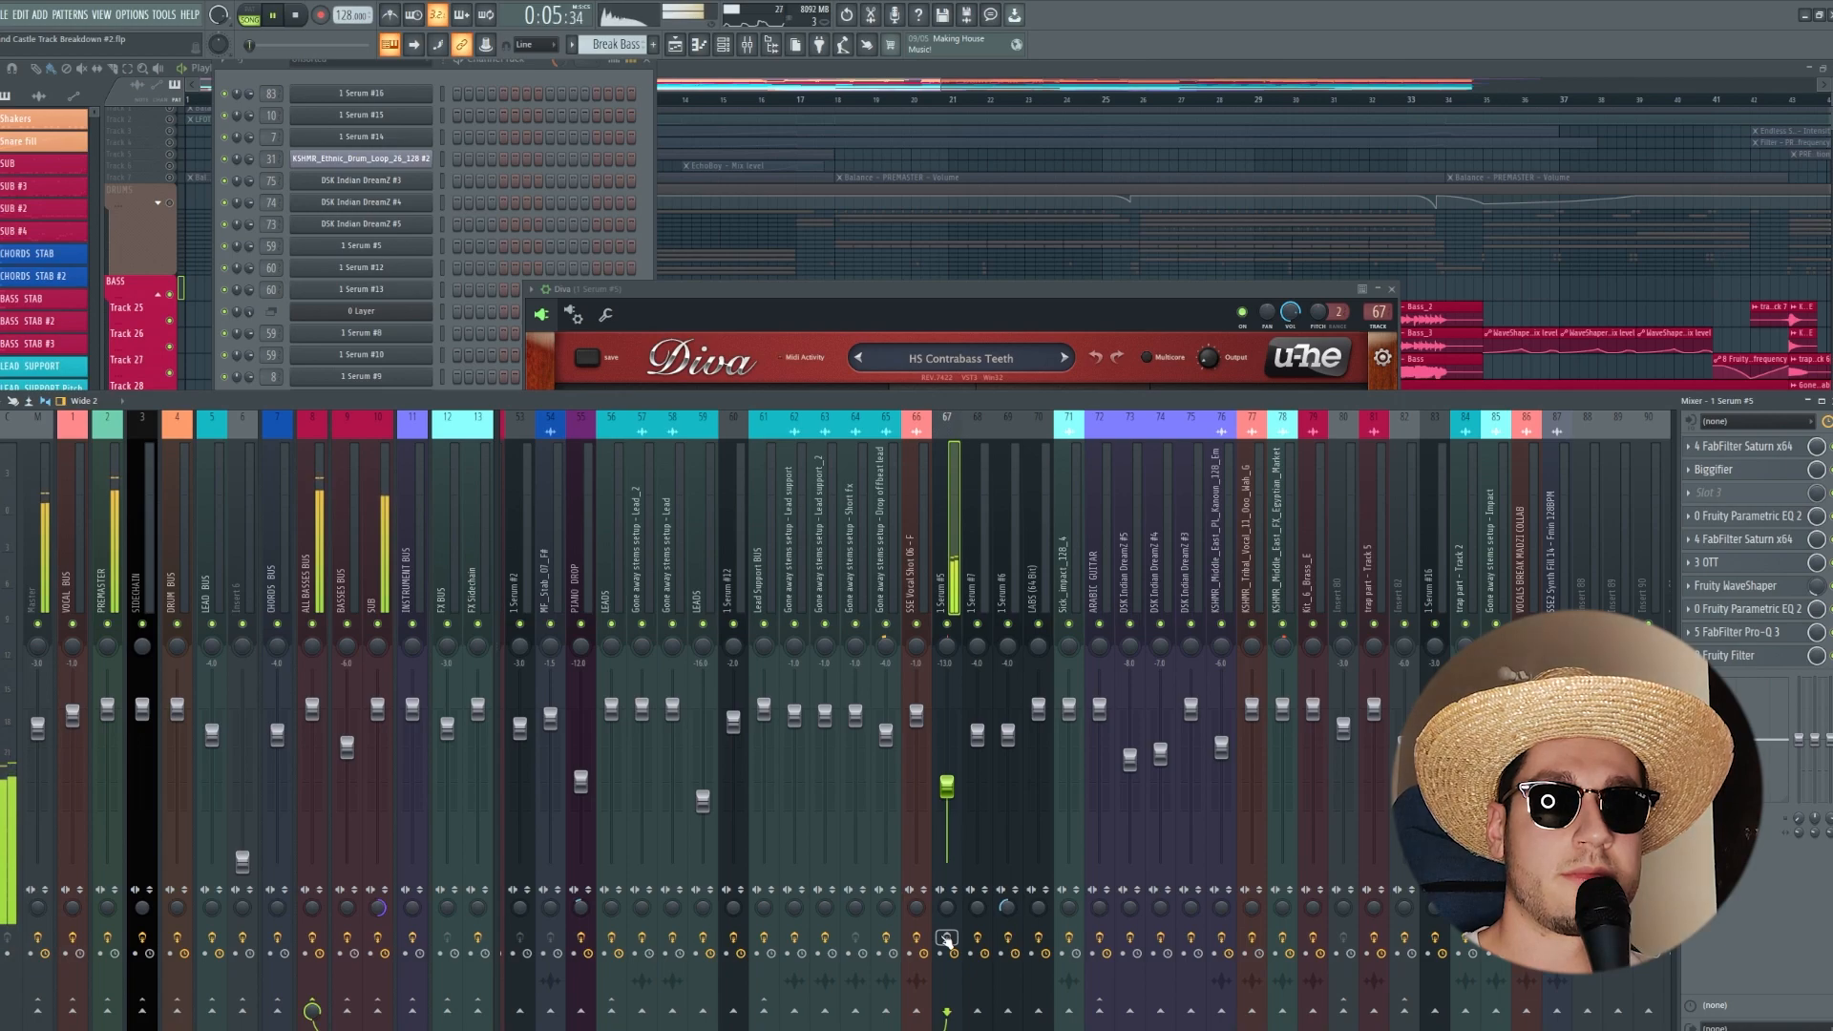
pyautogui.press('space')
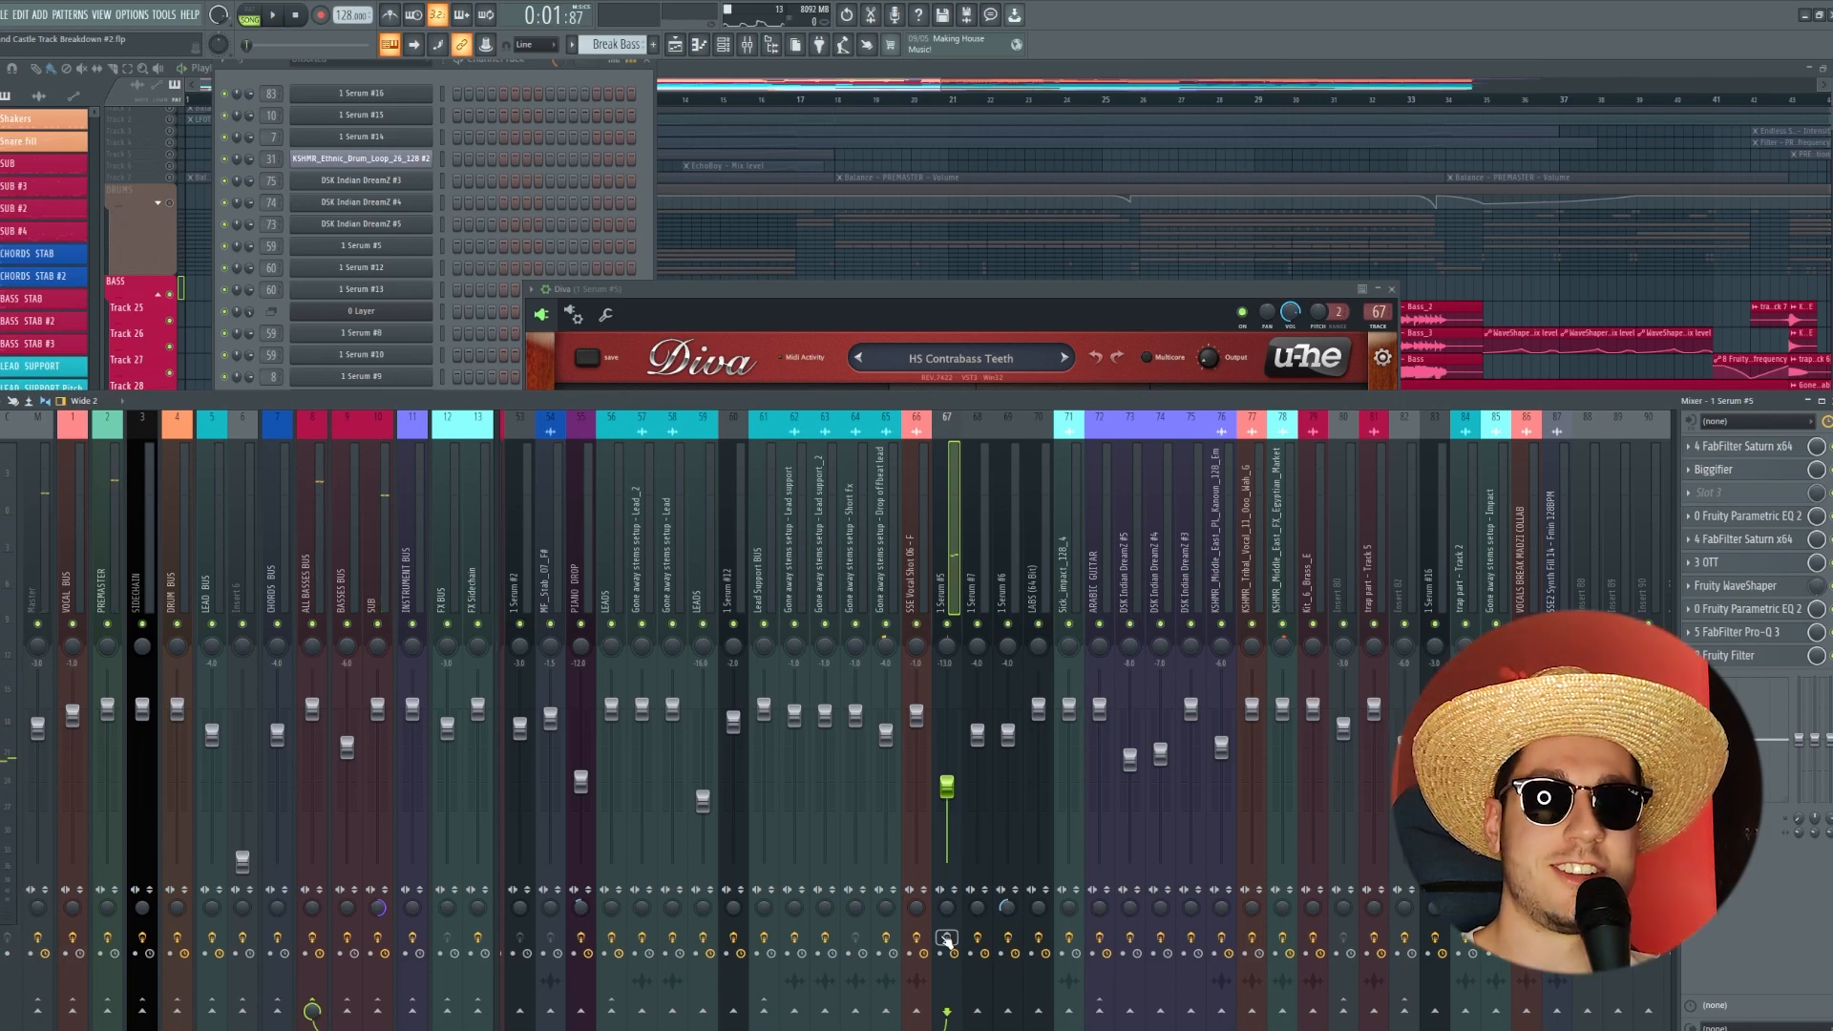
pyautogui.press('space')
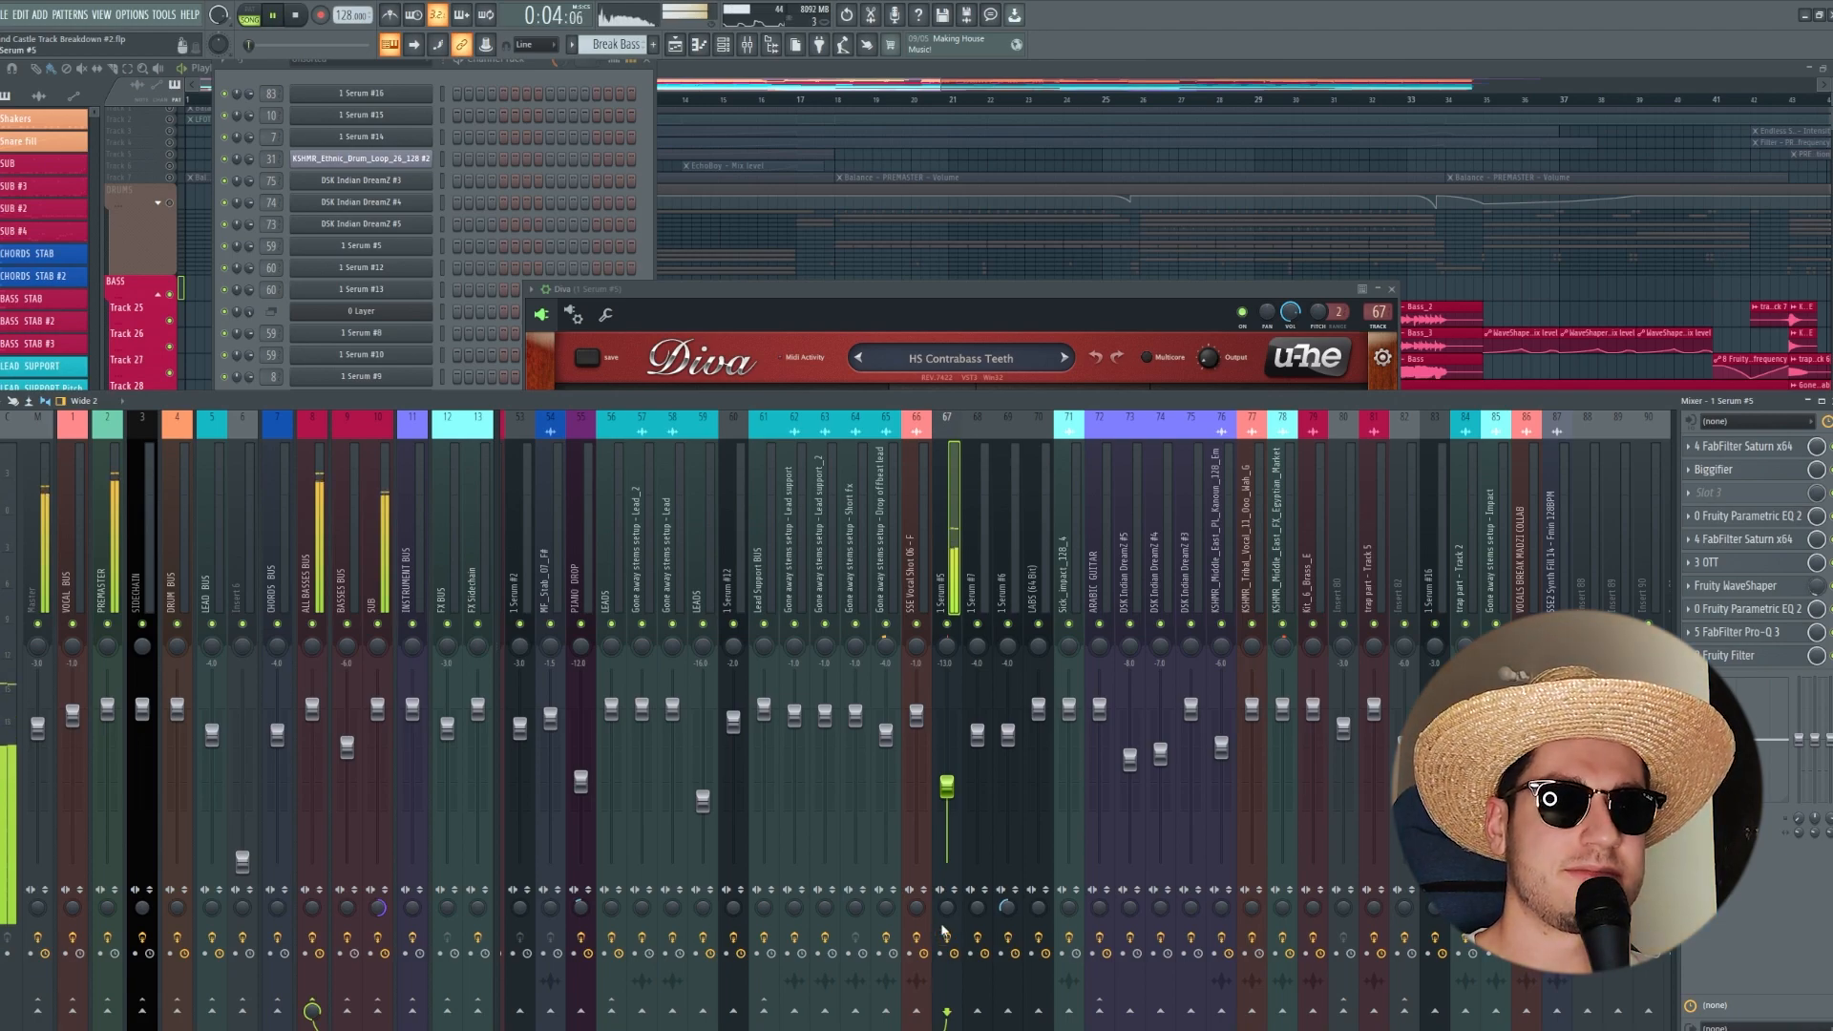
pyautogui.click(1764, 447)
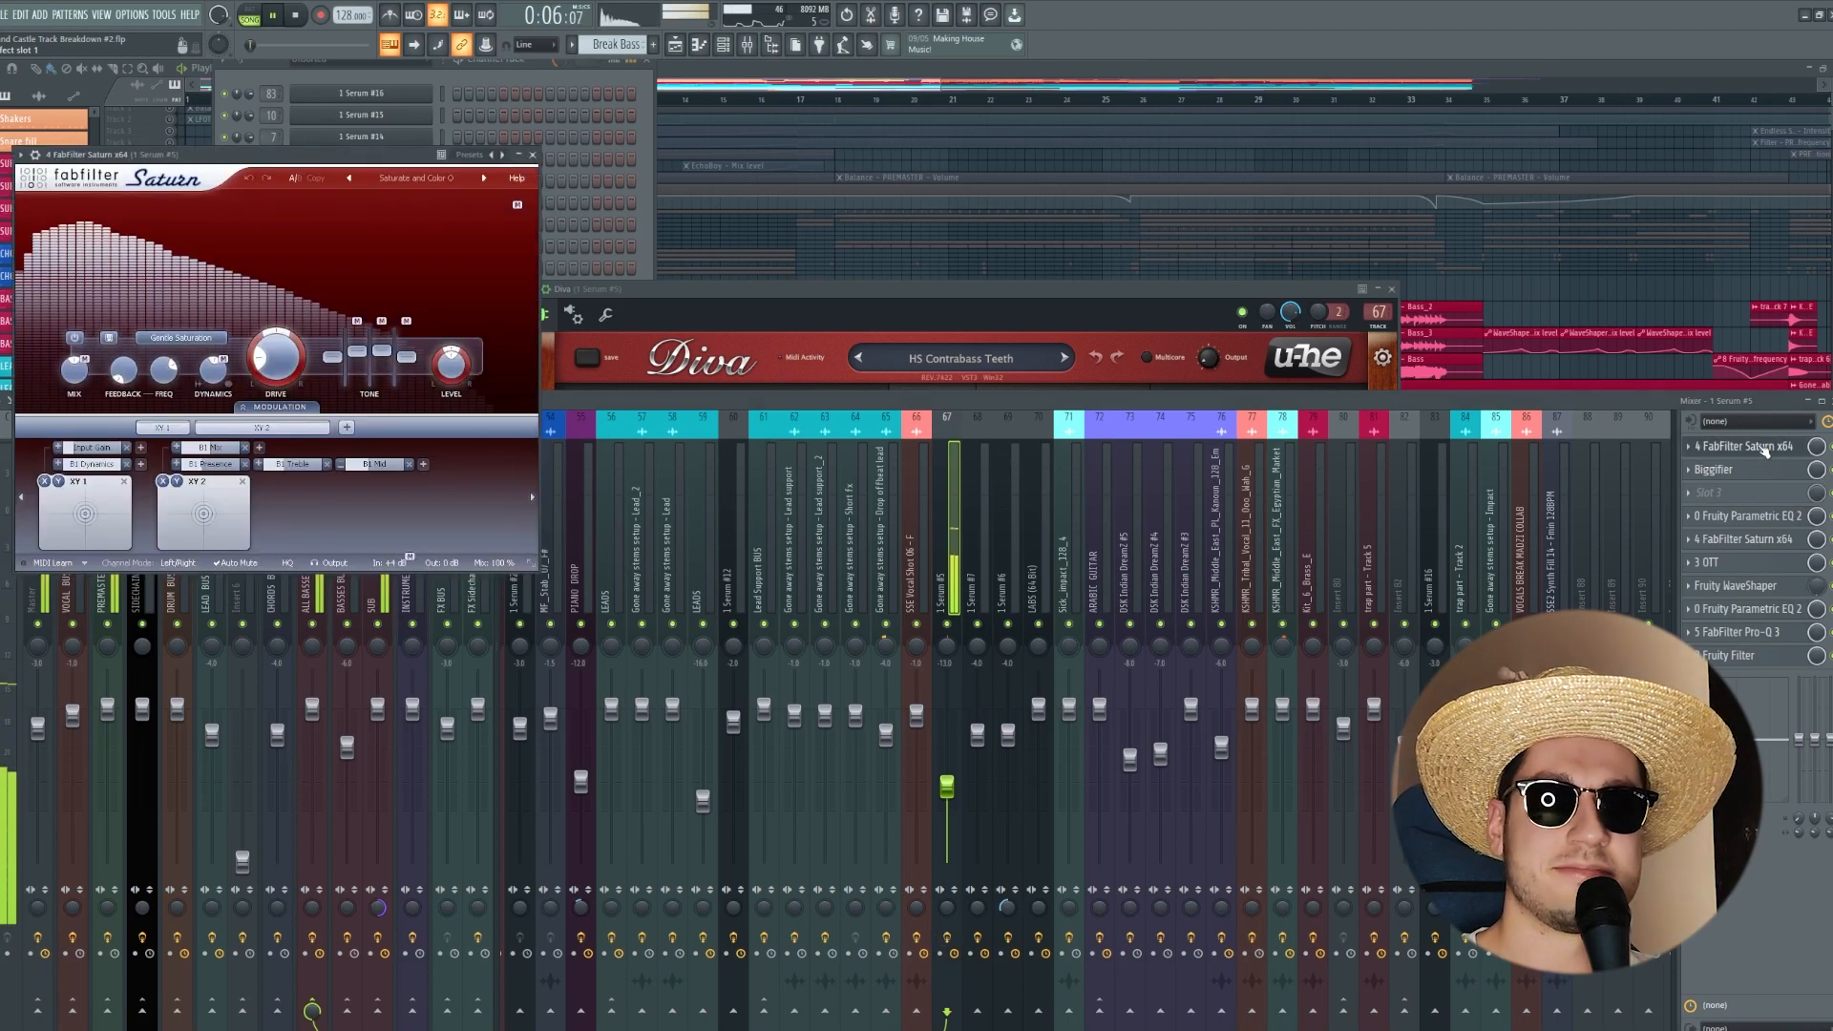
pyautogui.click(1764, 448)
pyautogui.click(1743, 477)
pyautogui.click(1744, 476)
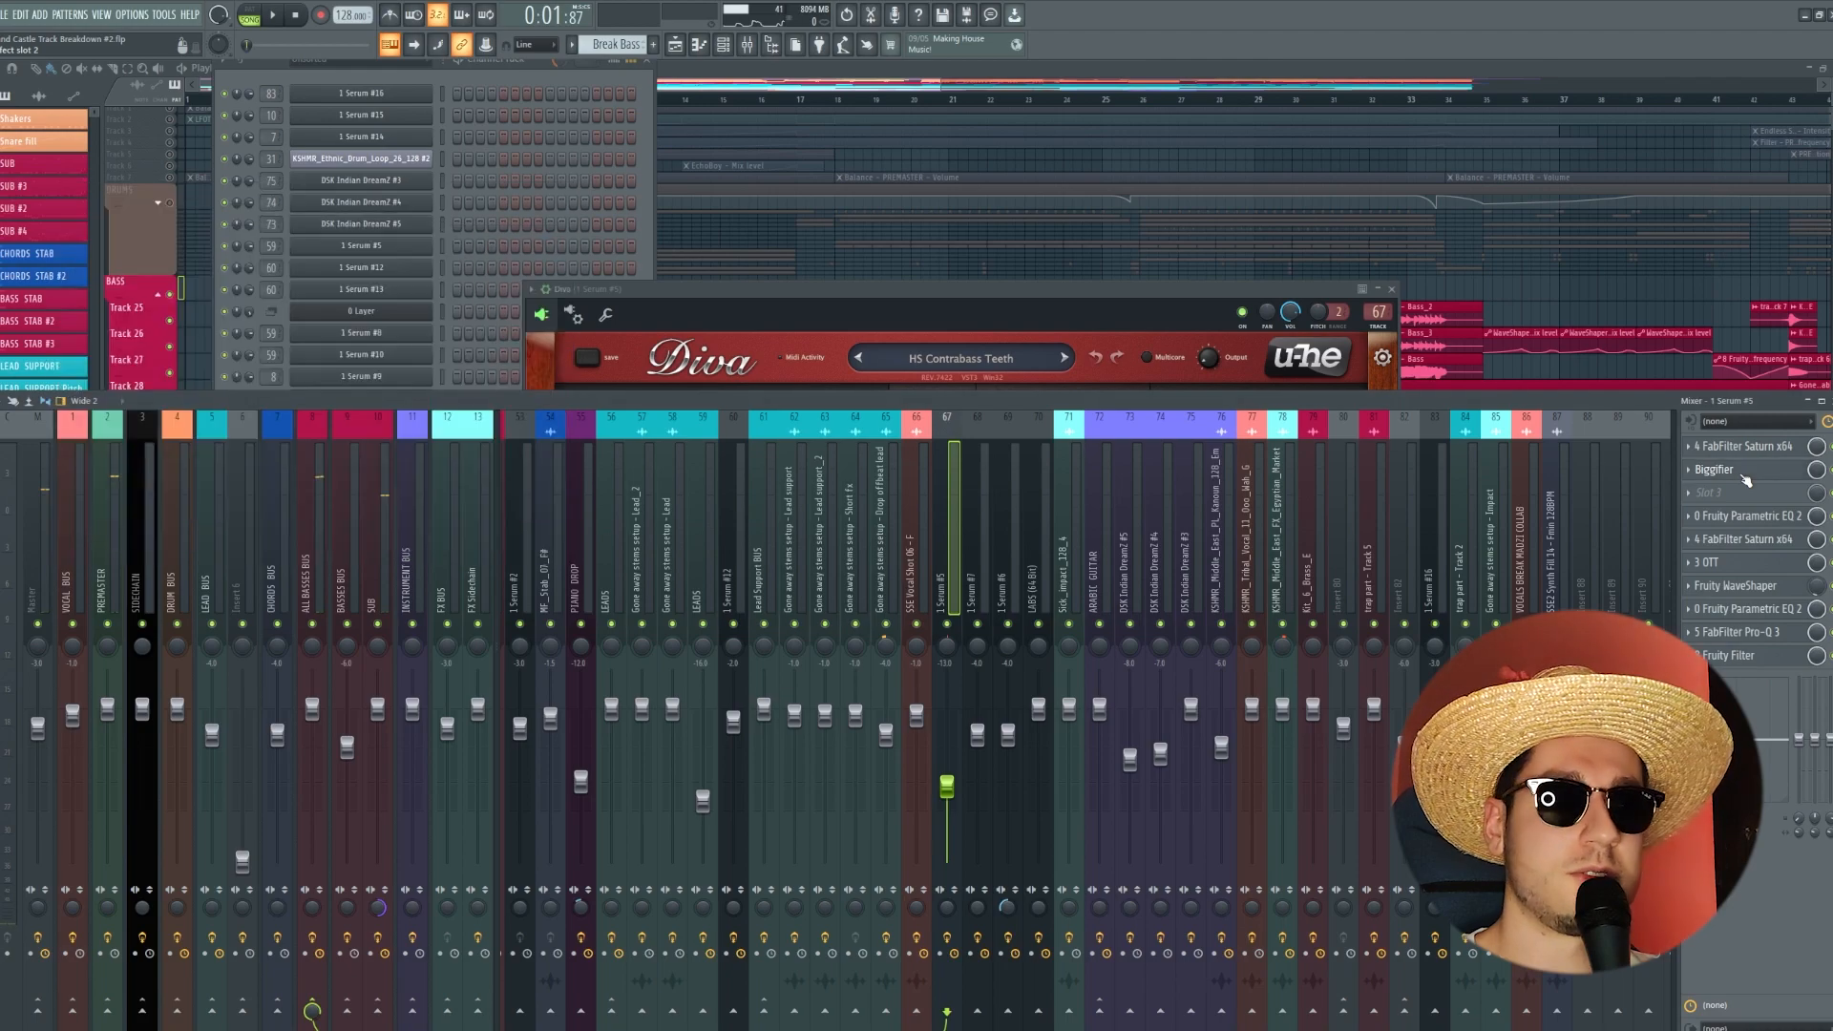
# Step: View the bass channel's first Fruity Parametric EQ 2, second FabFilter Saturn and OTT effects
pyautogui.click(1747, 517)
pyautogui.click(1747, 518)
pyautogui.click(1754, 540)
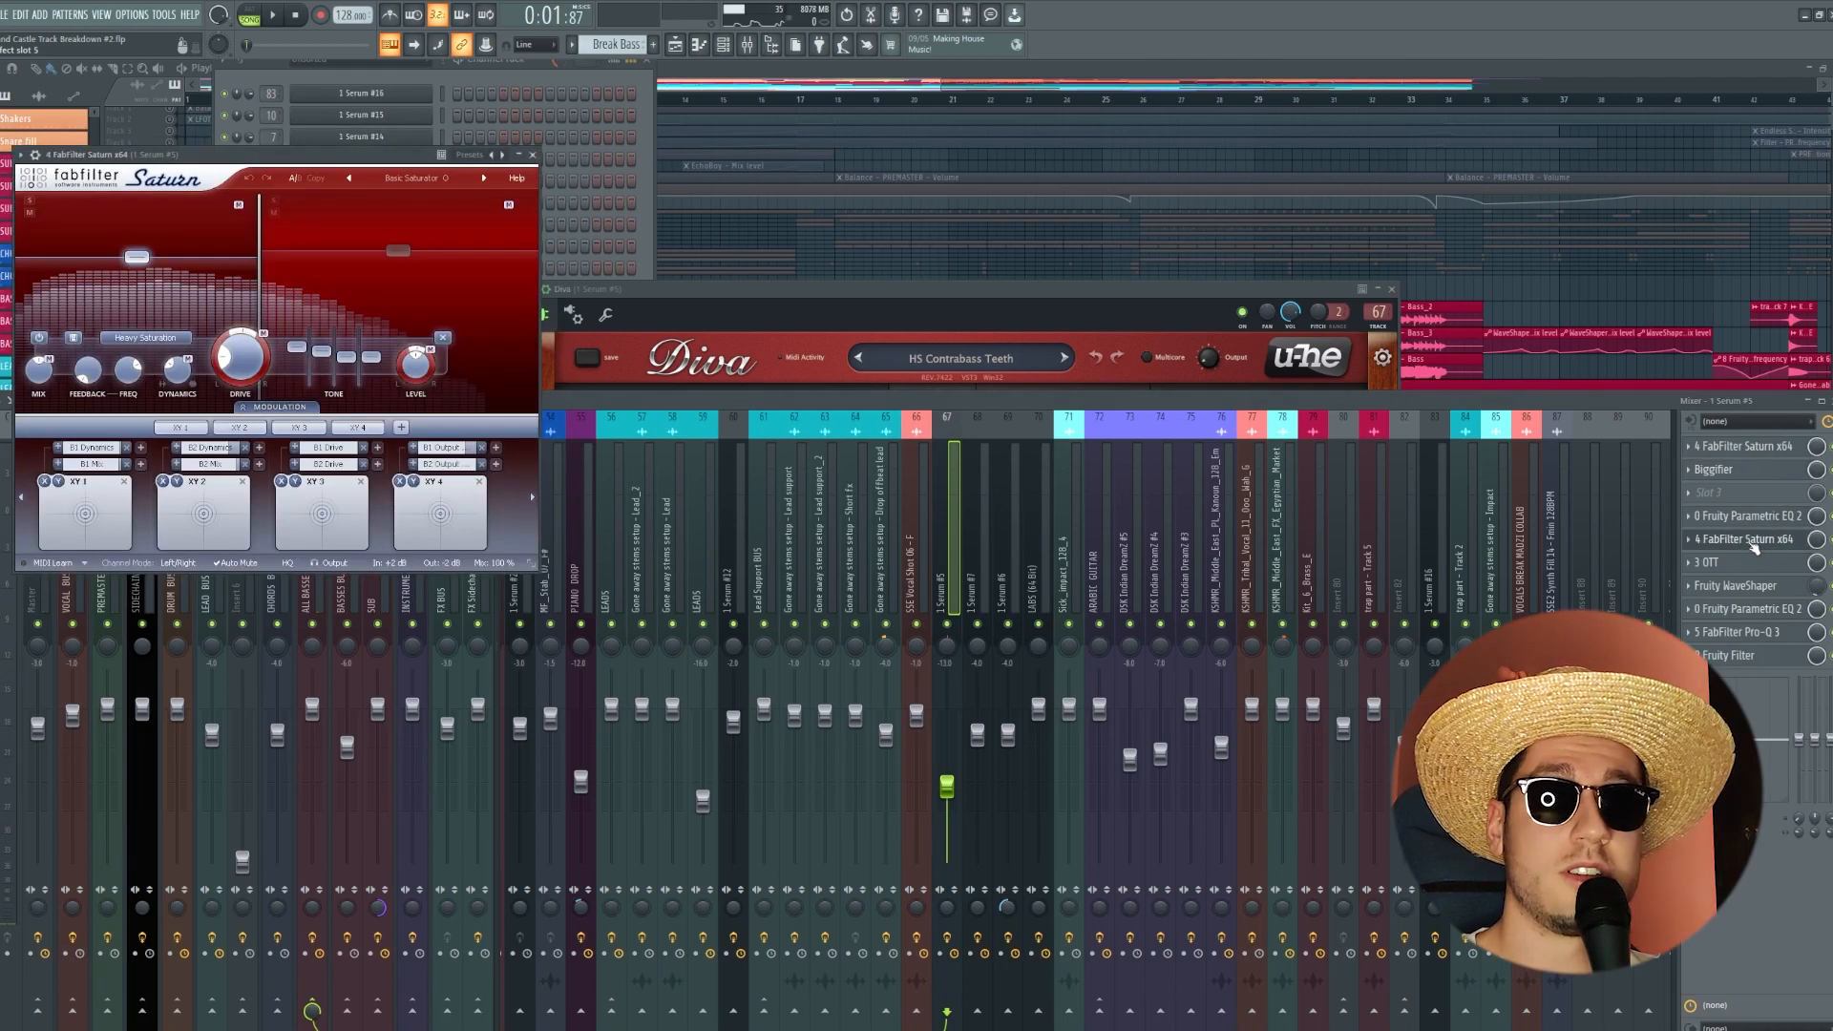
pyautogui.click(1754, 540)
pyautogui.click(1753, 564)
pyautogui.click(1753, 565)
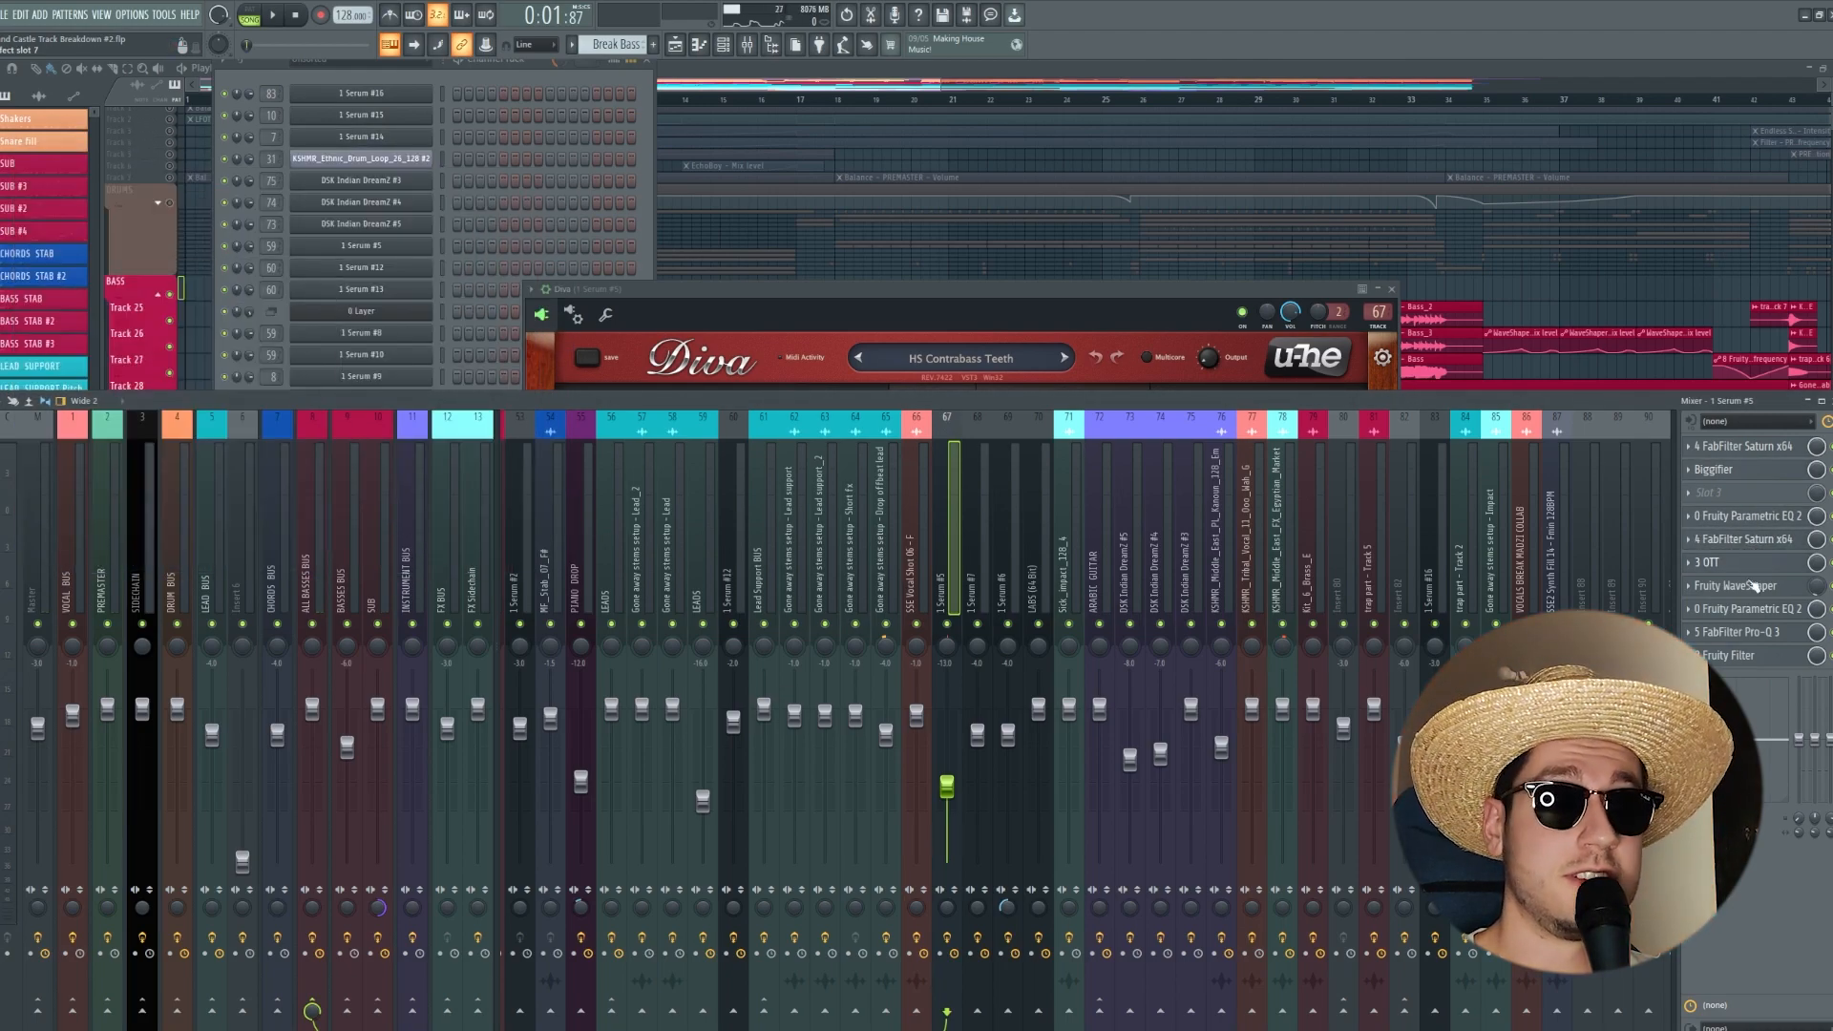
# Step: View the second Fruity Parametric EQ 2 and the FabFilter Pro-Q 3 on the bass channel
pyautogui.click(1747, 608)
pyautogui.click(1747, 608)
pyautogui.click(1747, 631)
pyautogui.click(1747, 631)
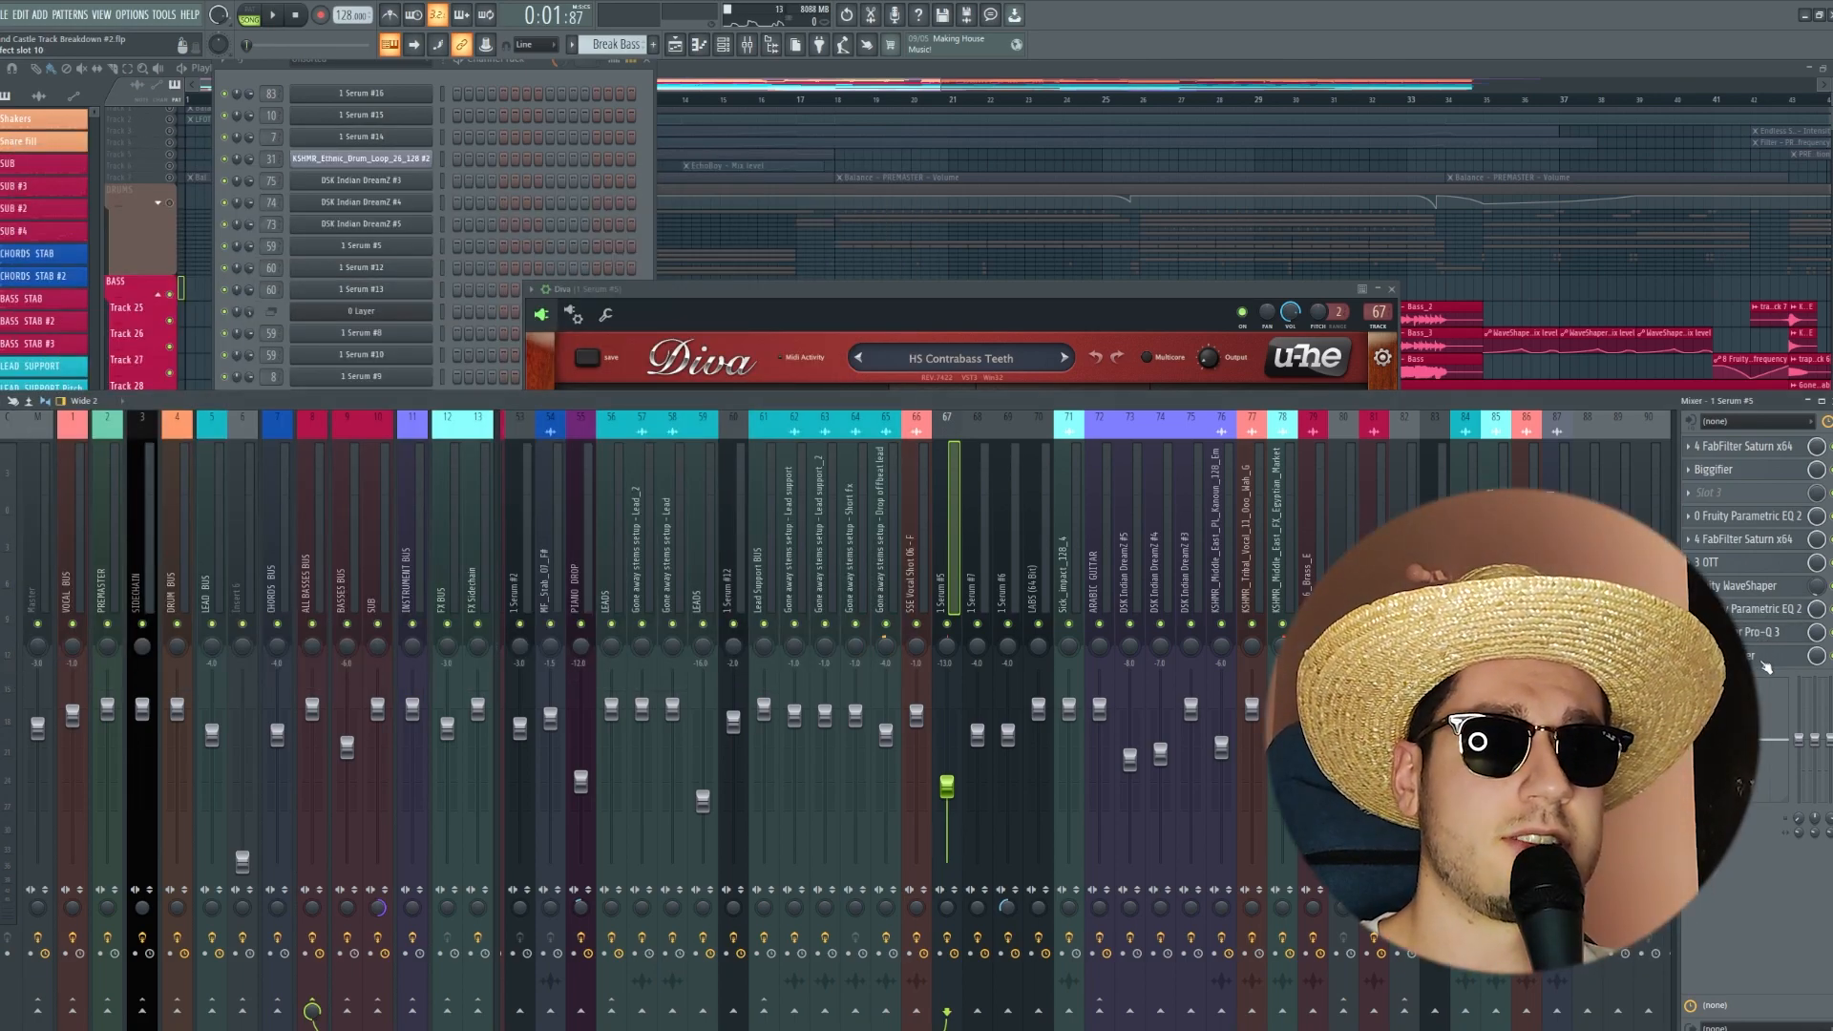
# Step: Return to the playlist, expand the DROP VOCALS group, solo its vocal tracks 71 and 72 and audition them
pyautogui.click(412, 87)
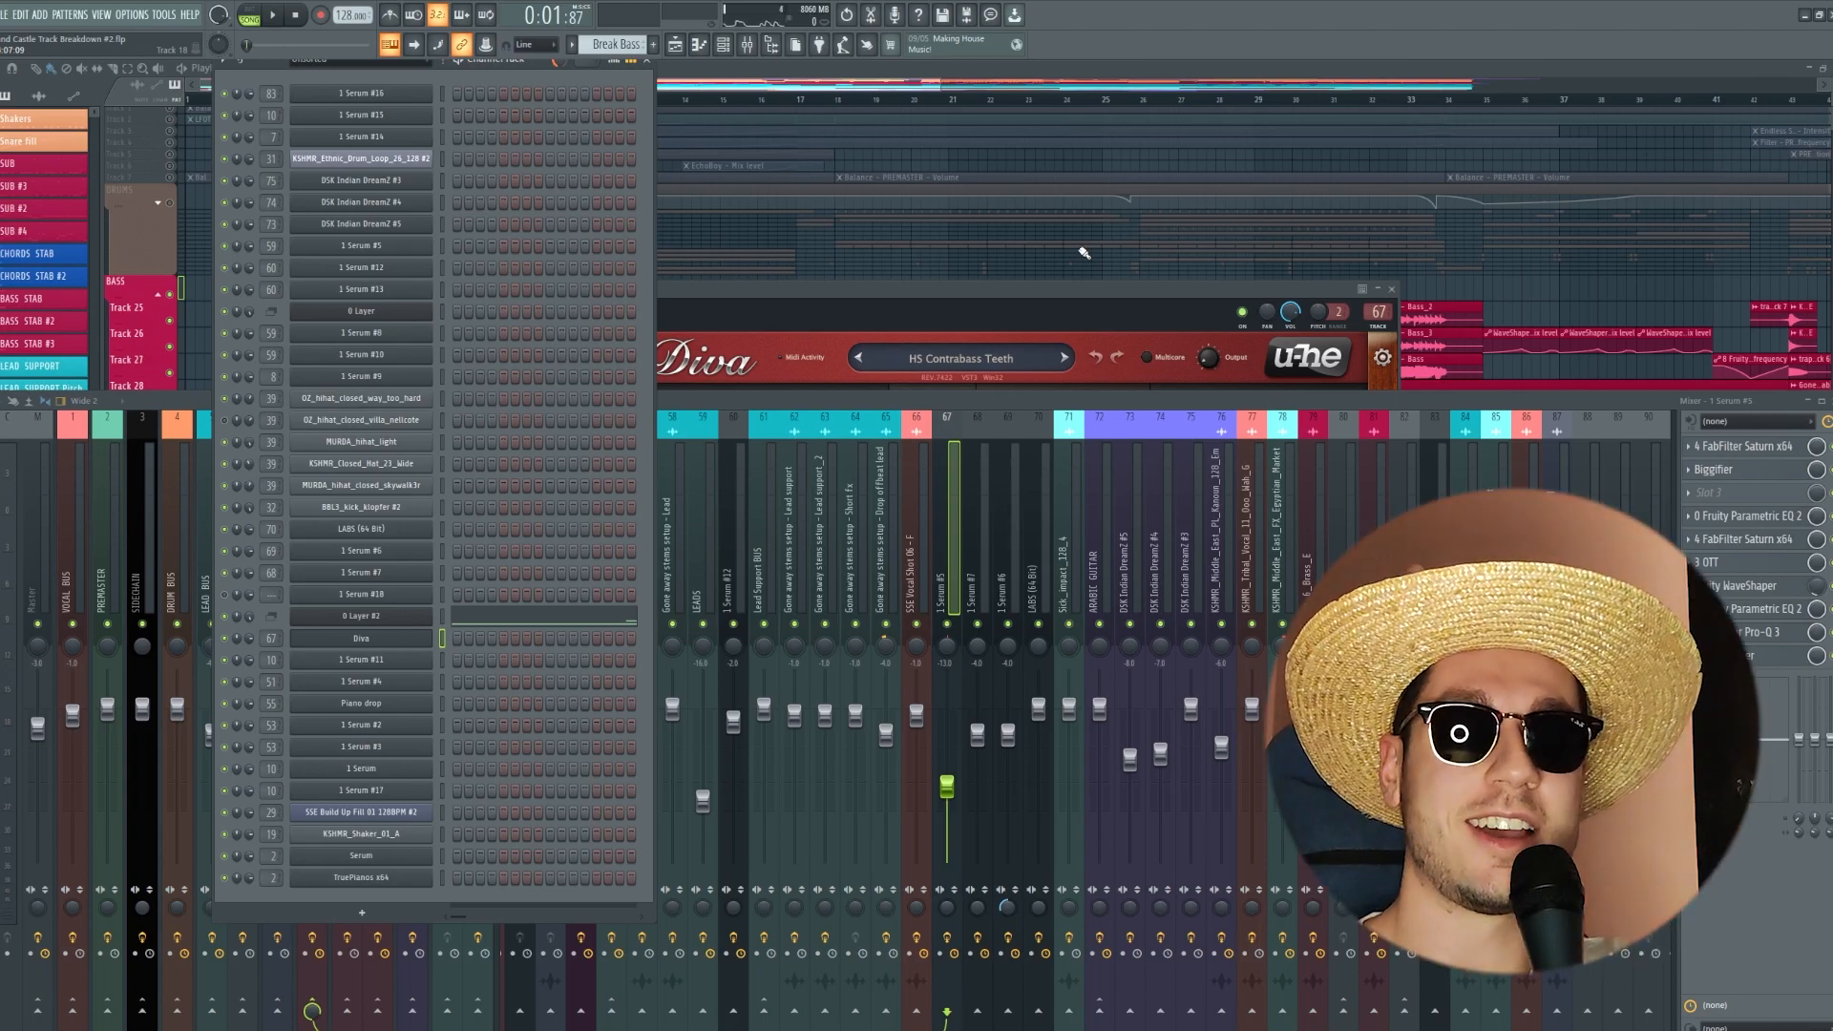
pyautogui.click(1084, 253)
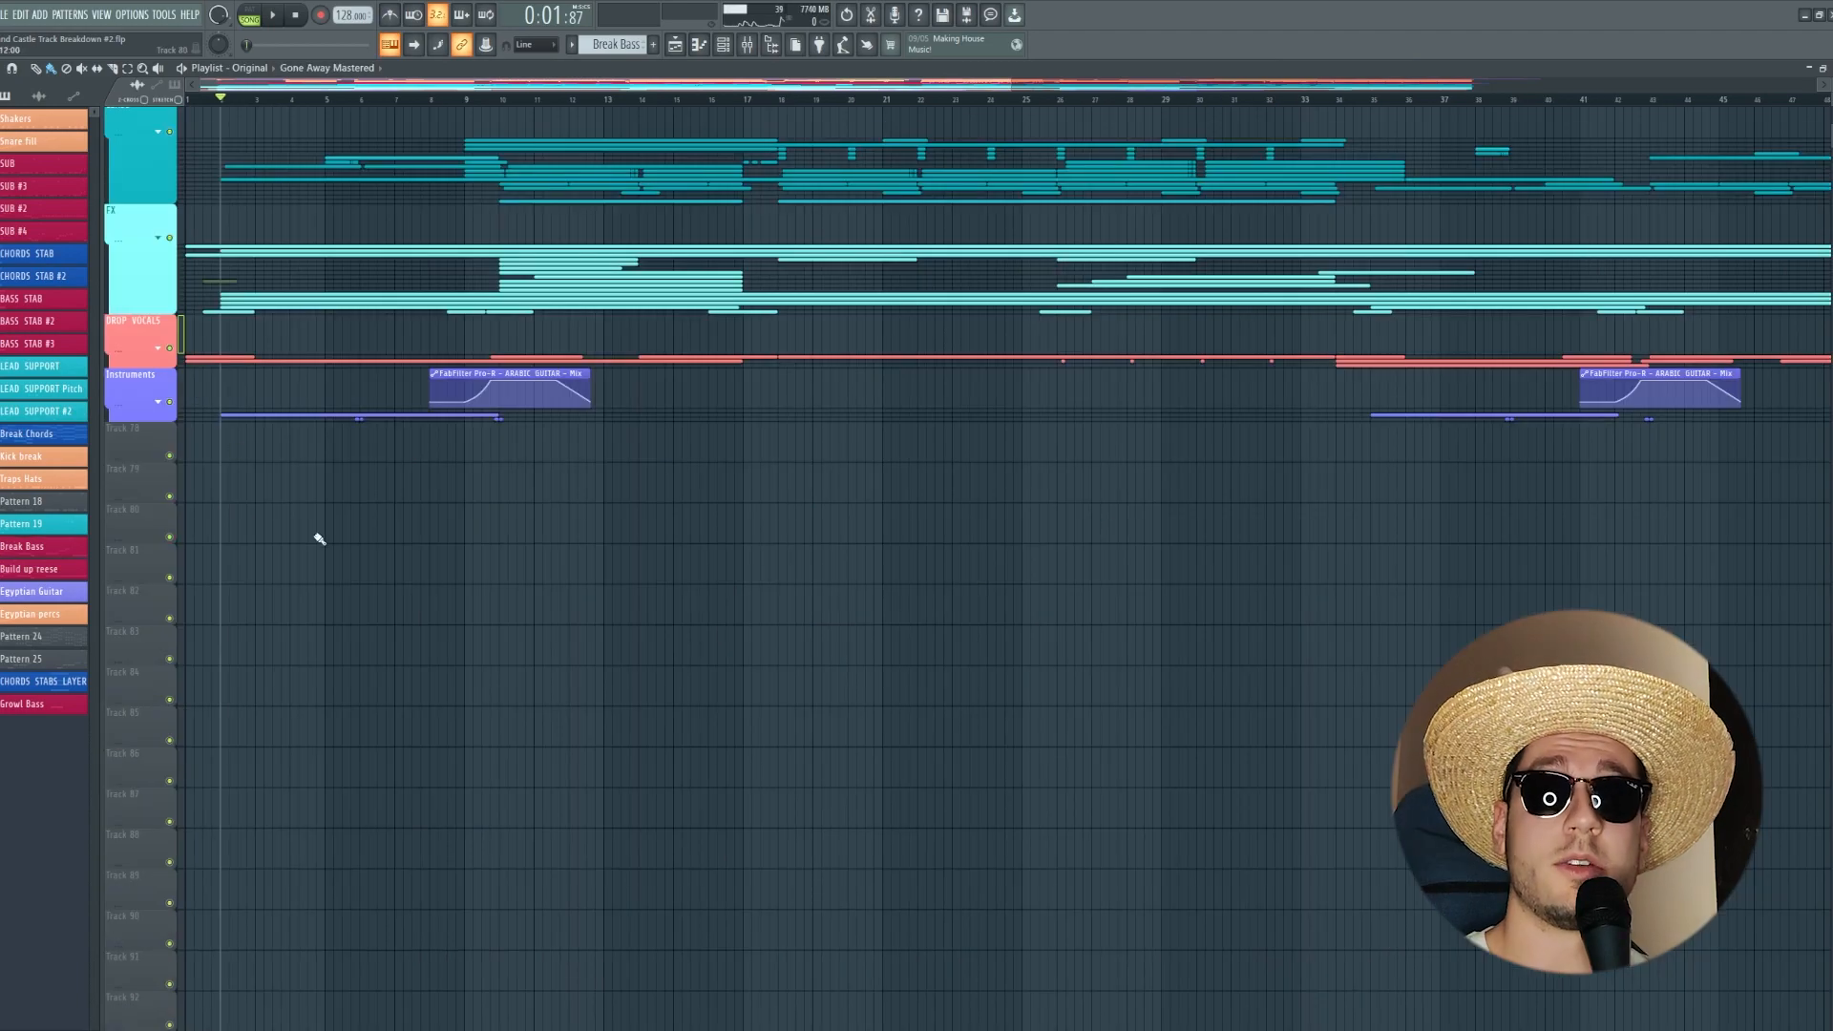
pyautogui.click(170, 350)
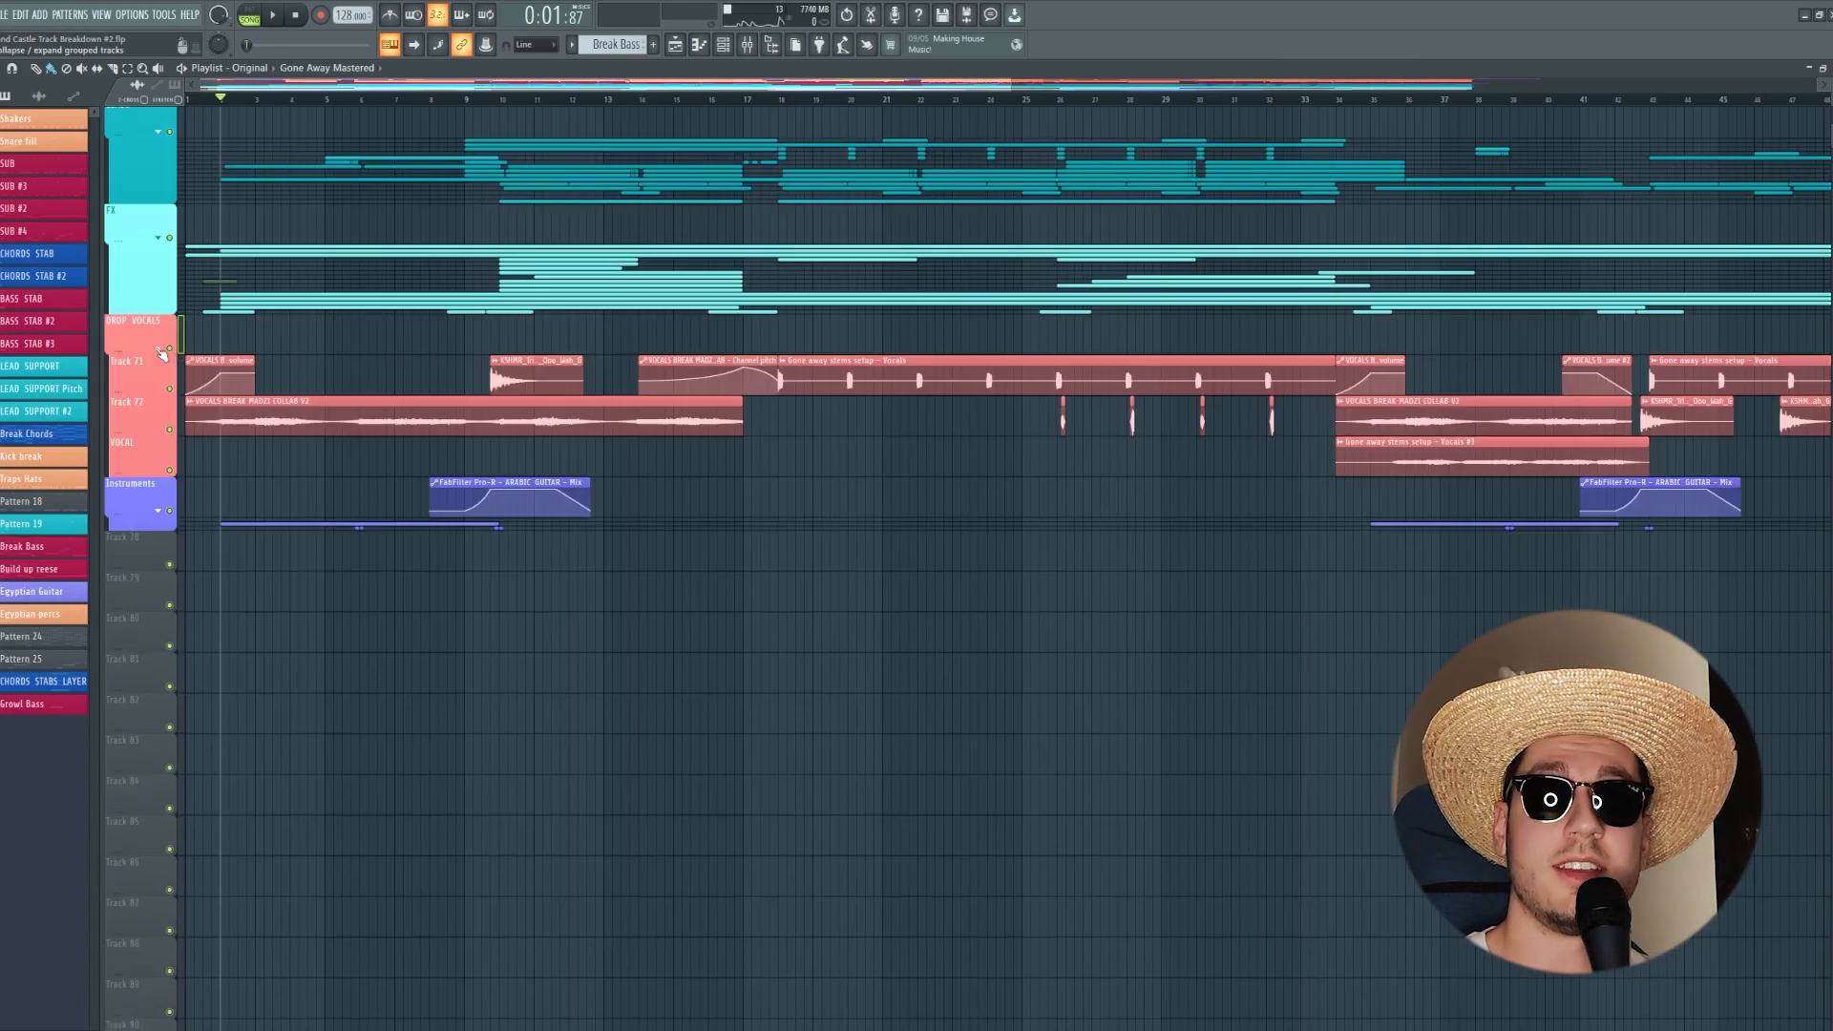
pyautogui.rightClick(174, 391)
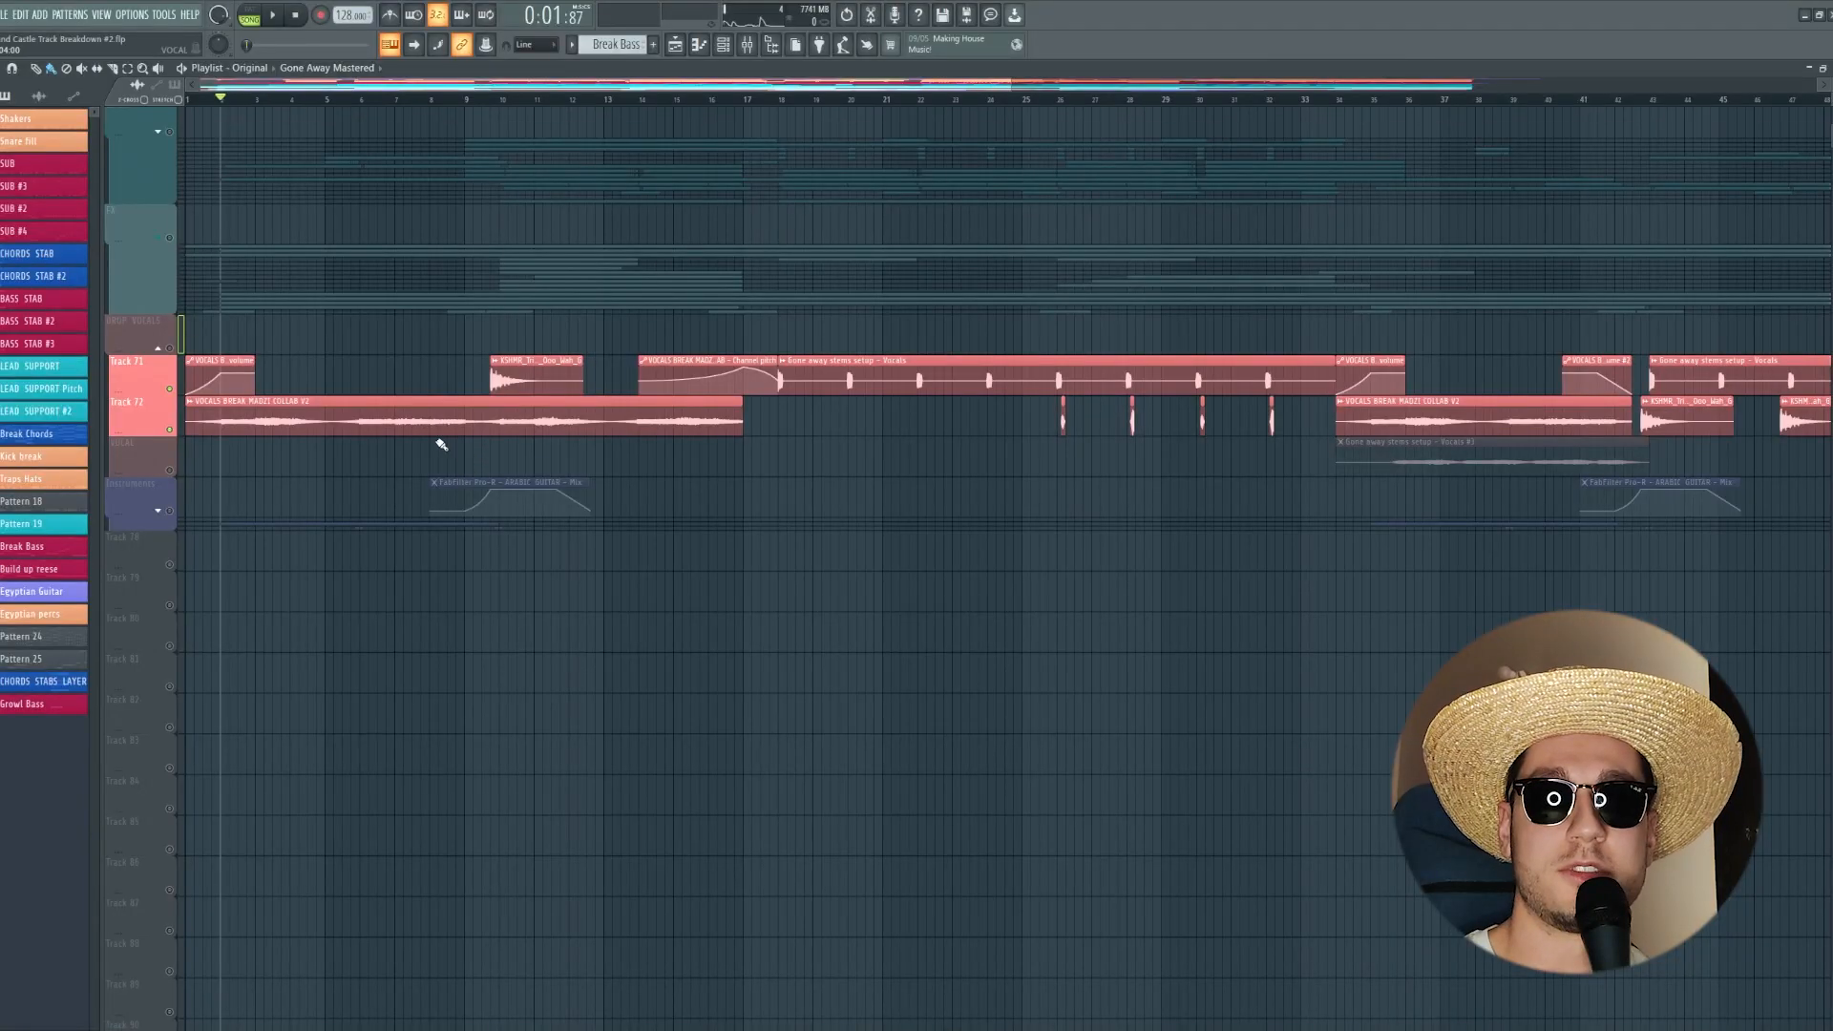
pyautogui.press('space')
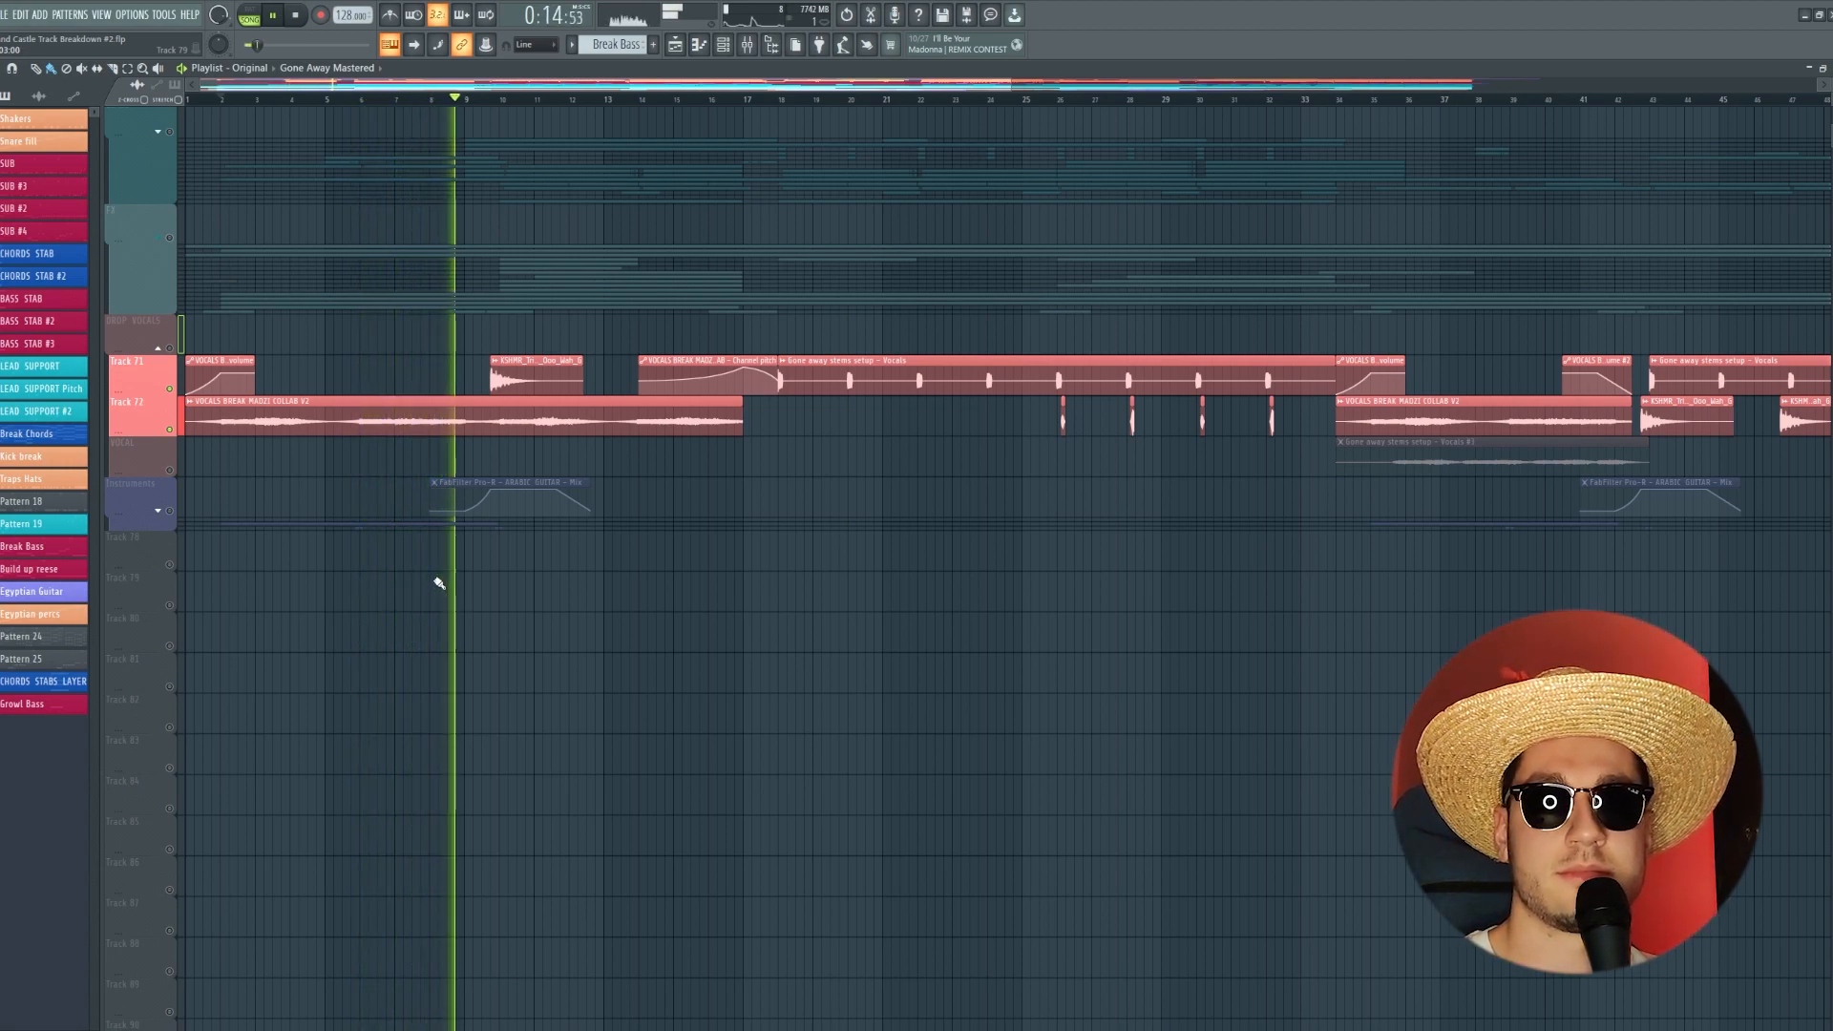
pyautogui.press('space')
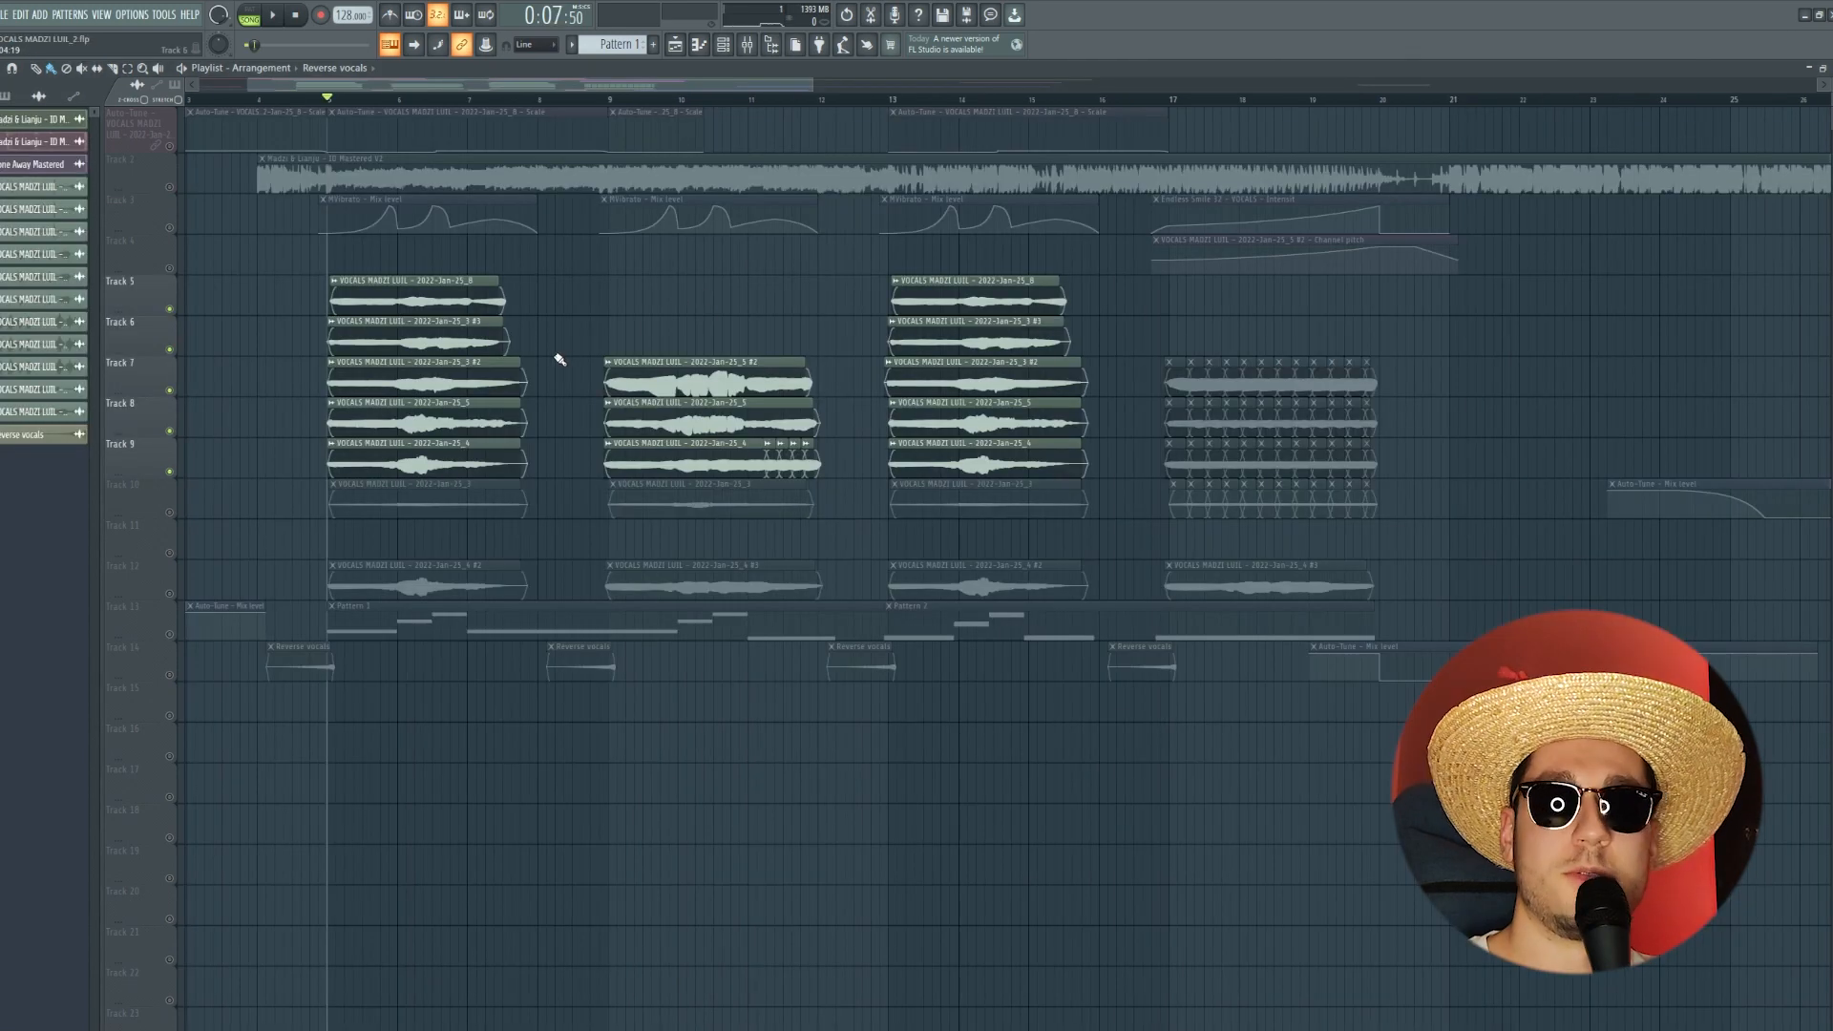
# Step: Unmute Track 10 in the vocals project and audition the stacked vocal layers
pyautogui.scroll(-3, 315, 439)
pyautogui.click(171, 391)
pyautogui.press('space')
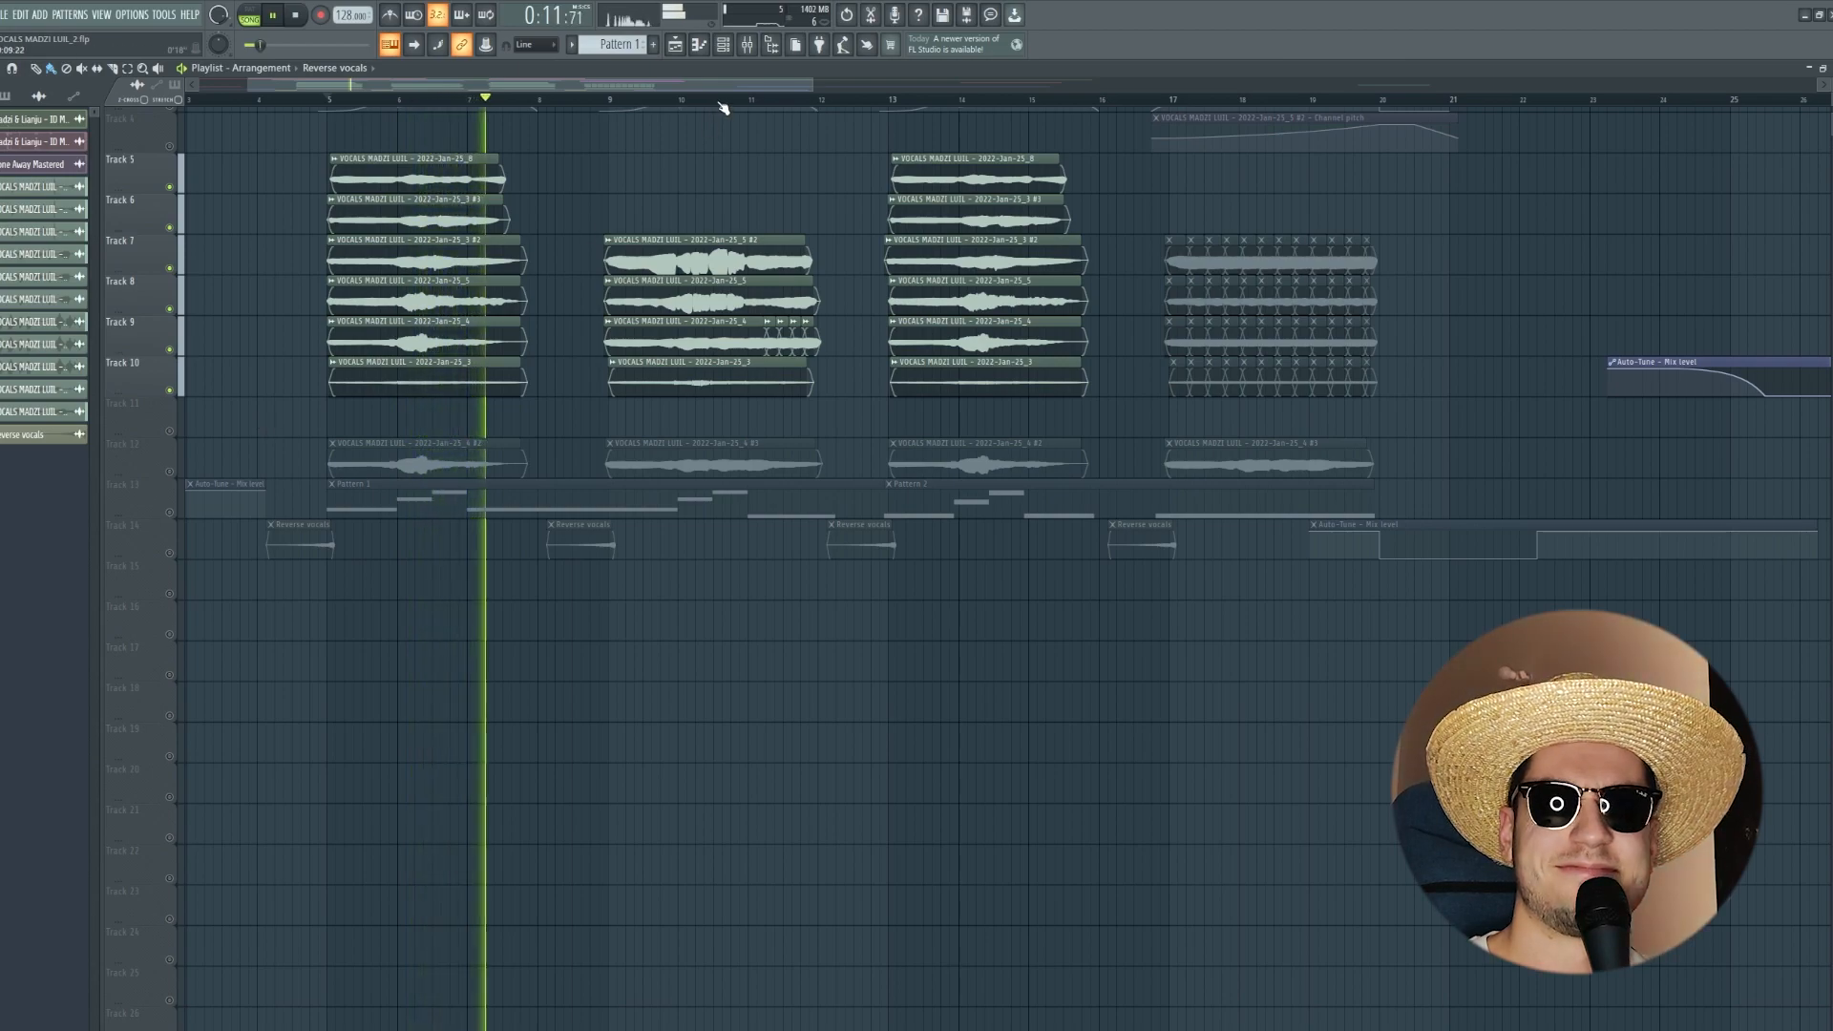
pyautogui.click(720, 101)
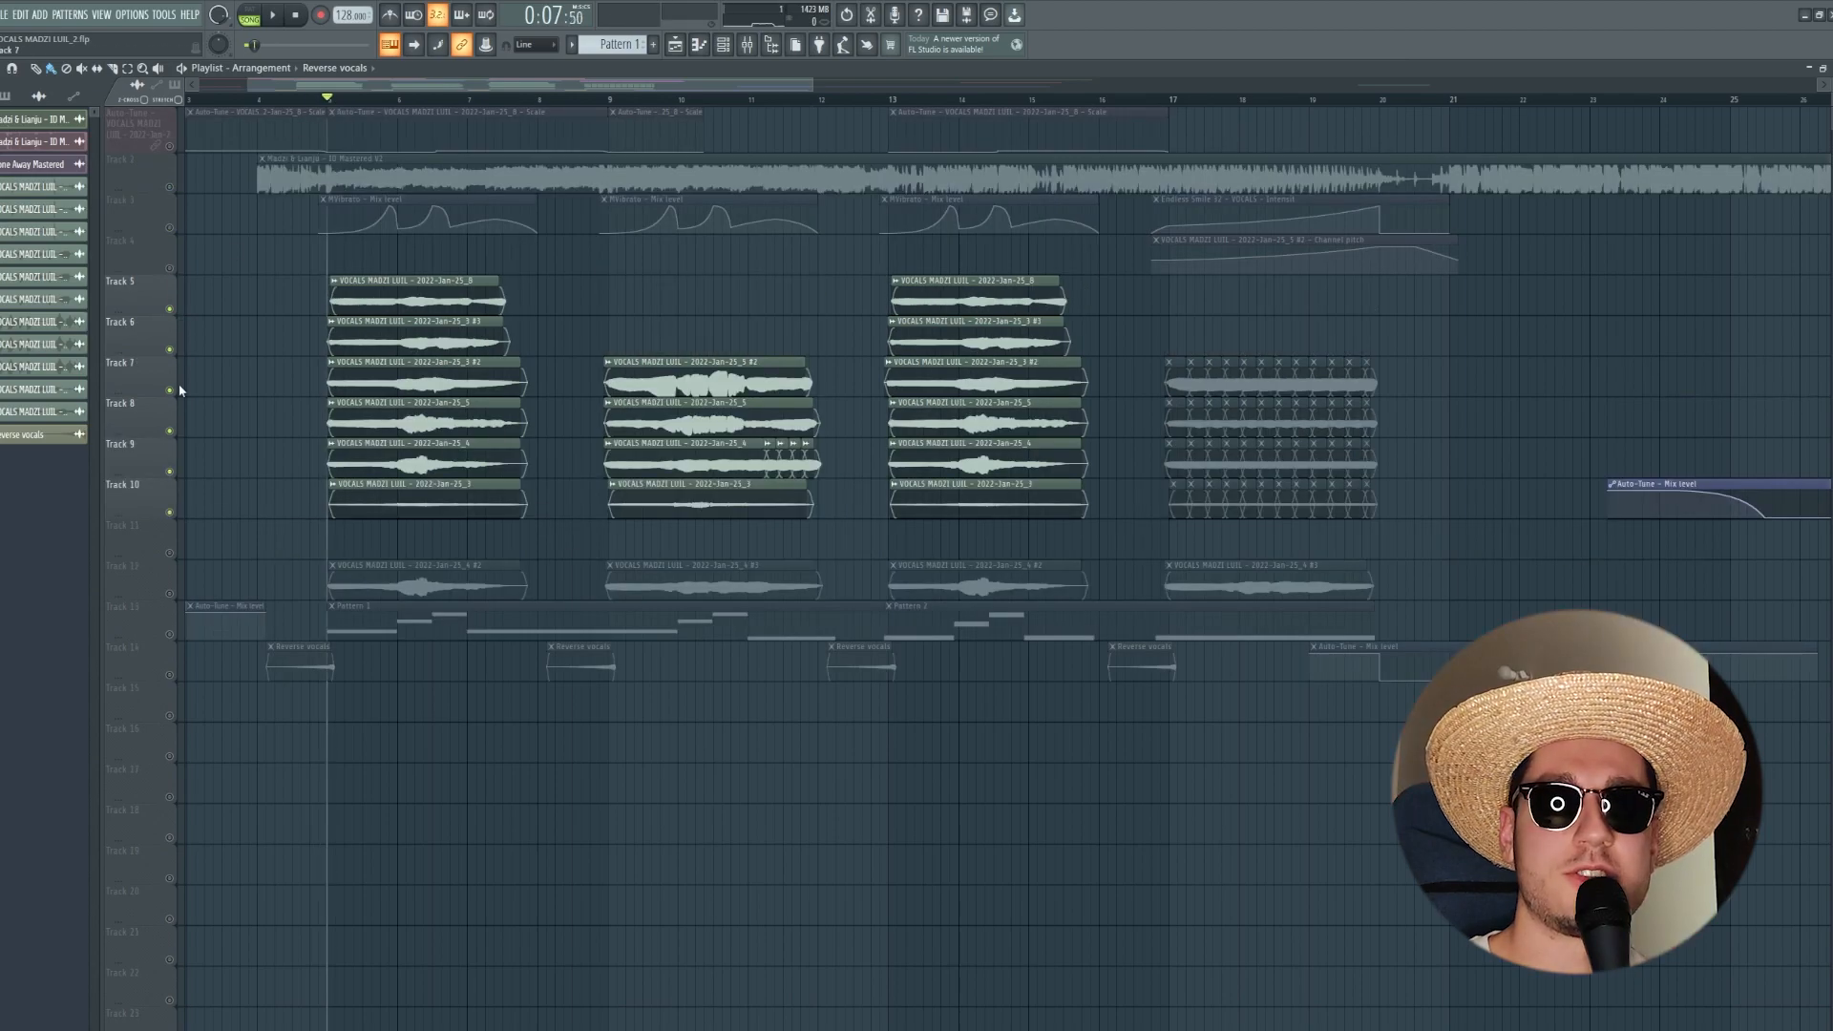
# Step: Mute Tracks 7 to 10 and audition only the vocal layers on Tracks 5 and 6
pyautogui.moveTo(170, 391); pyautogui.dragTo(170, 513)
pyautogui.press('space')
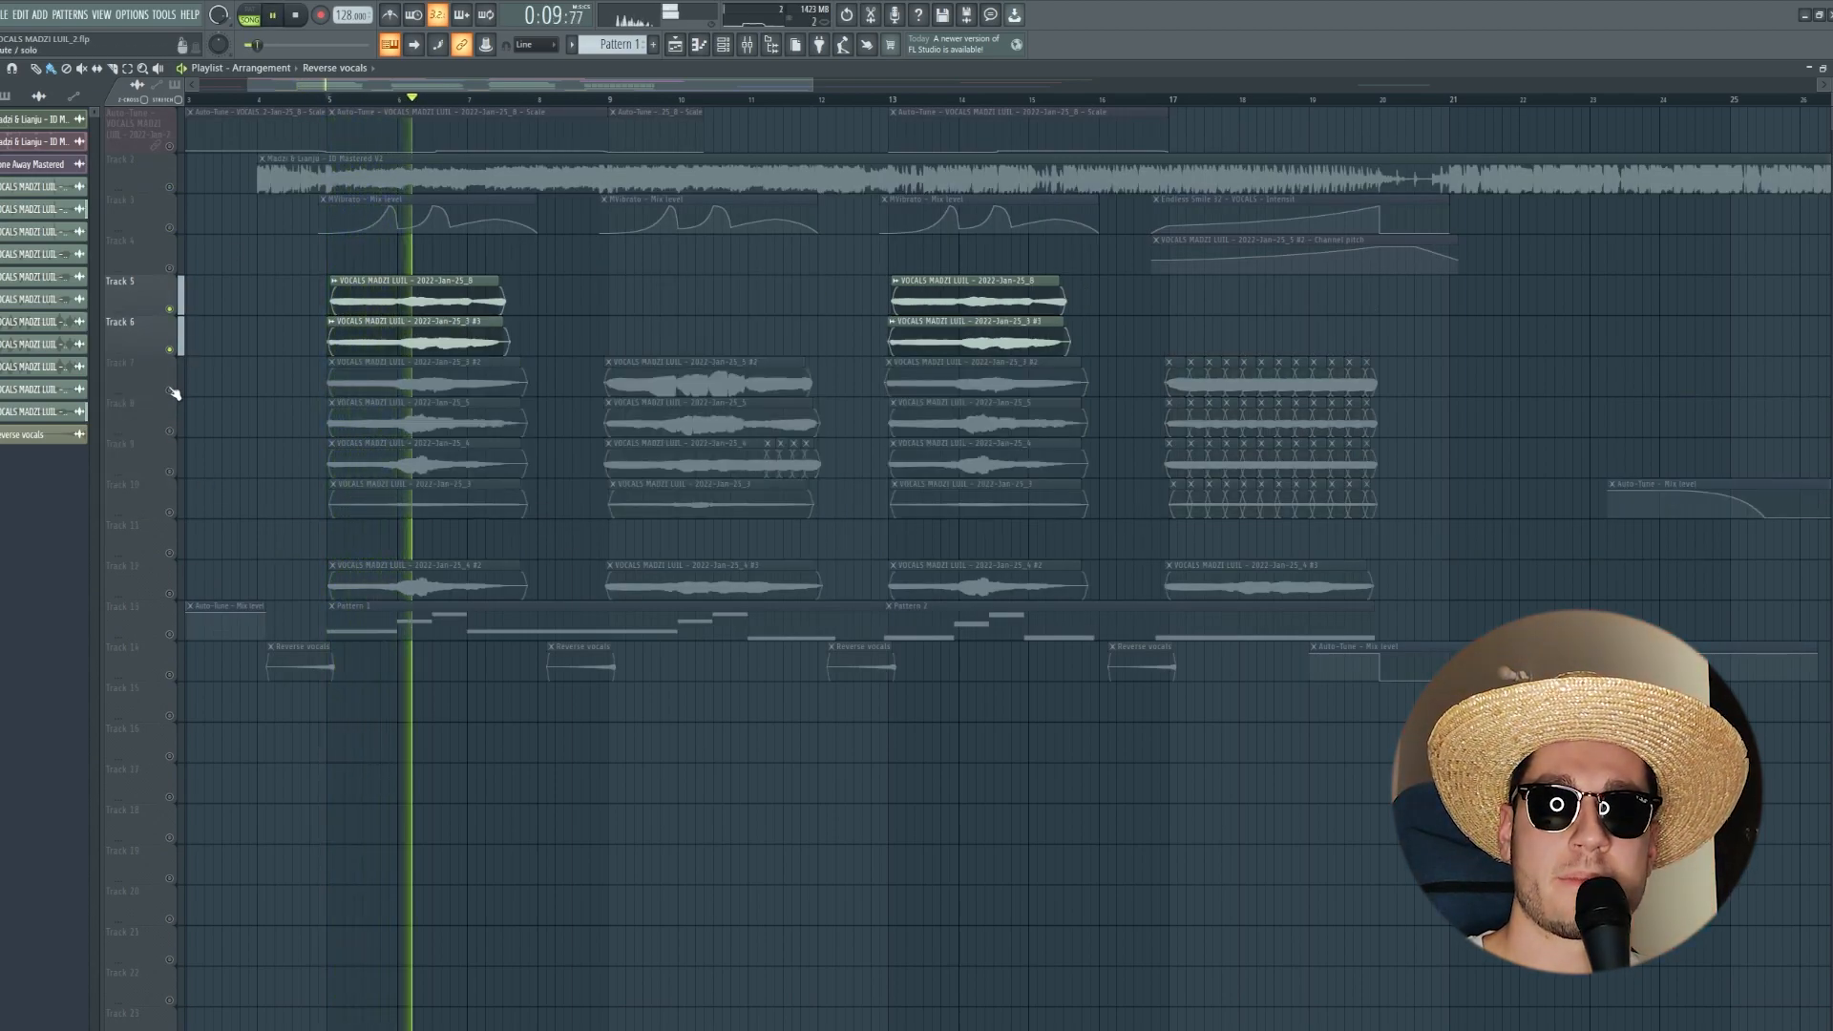
pyautogui.press('space')
# Step: Mute Tracks 5 and 6, enable Tracks 7 to 9 and audition those vocal layers
pyautogui.moveTo(170, 308); pyautogui.dragTo(170, 472)
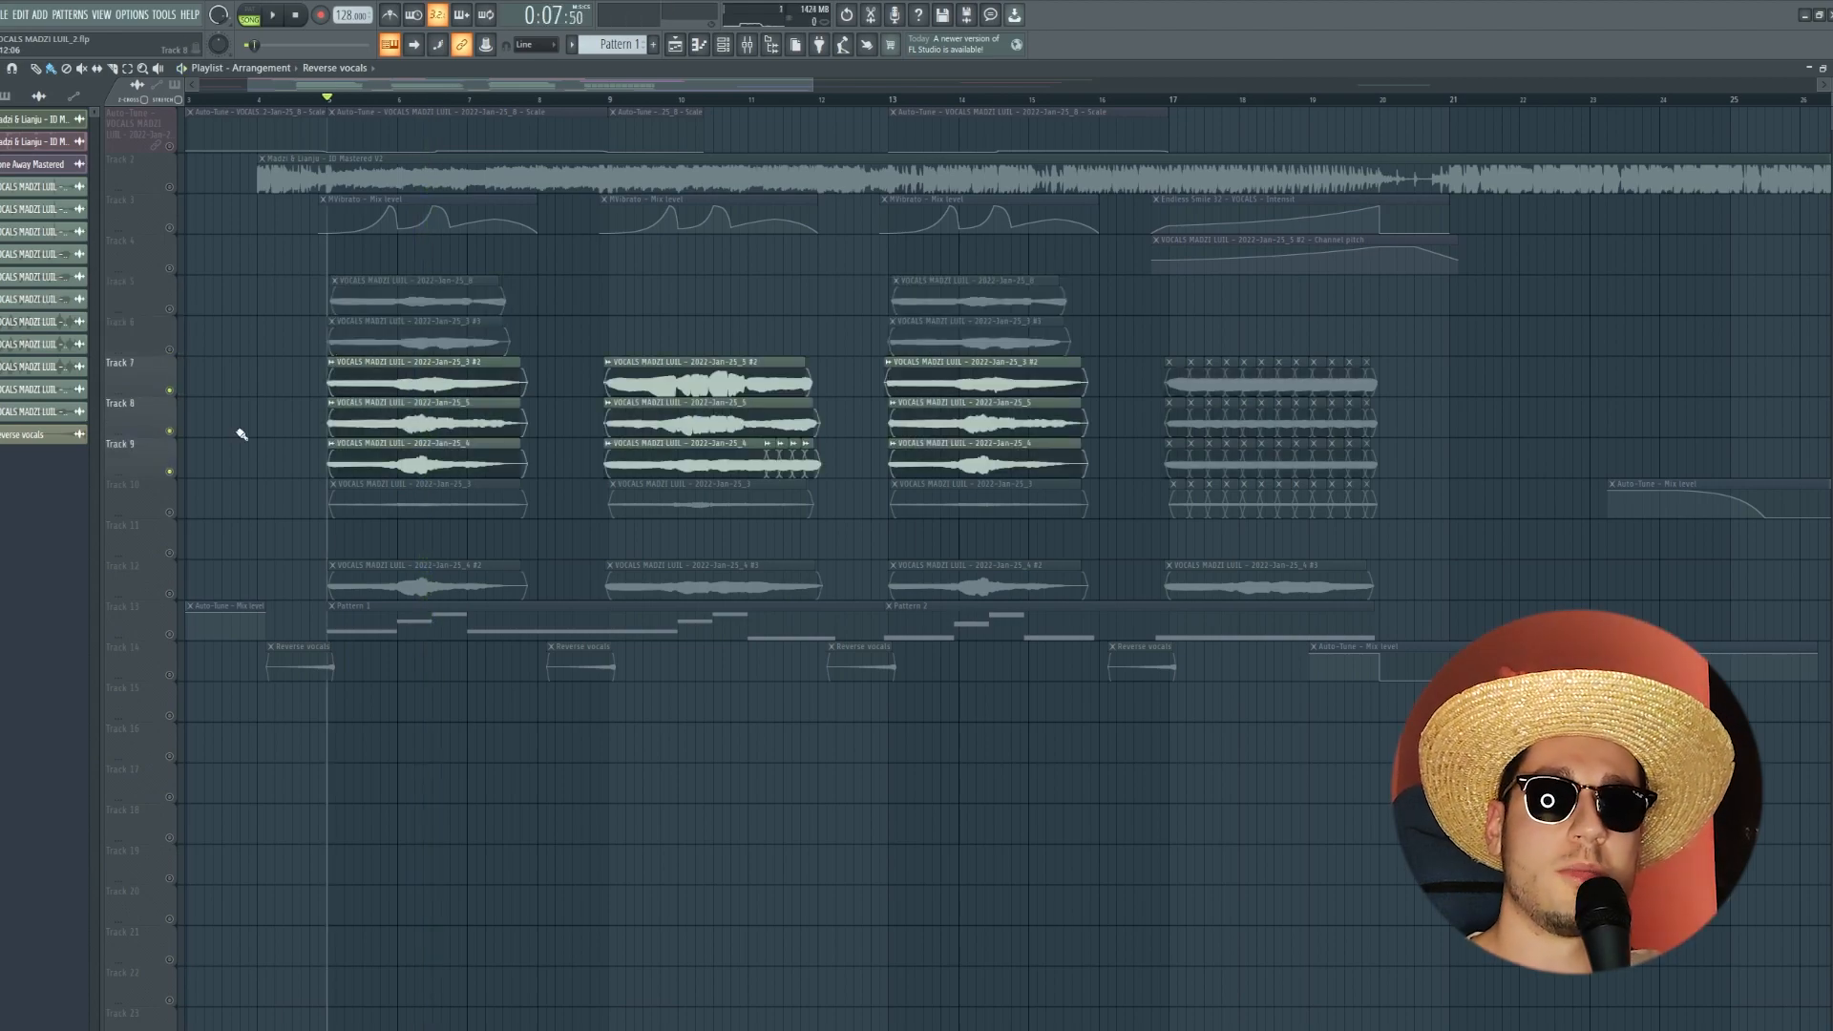
pyautogui.press('space')
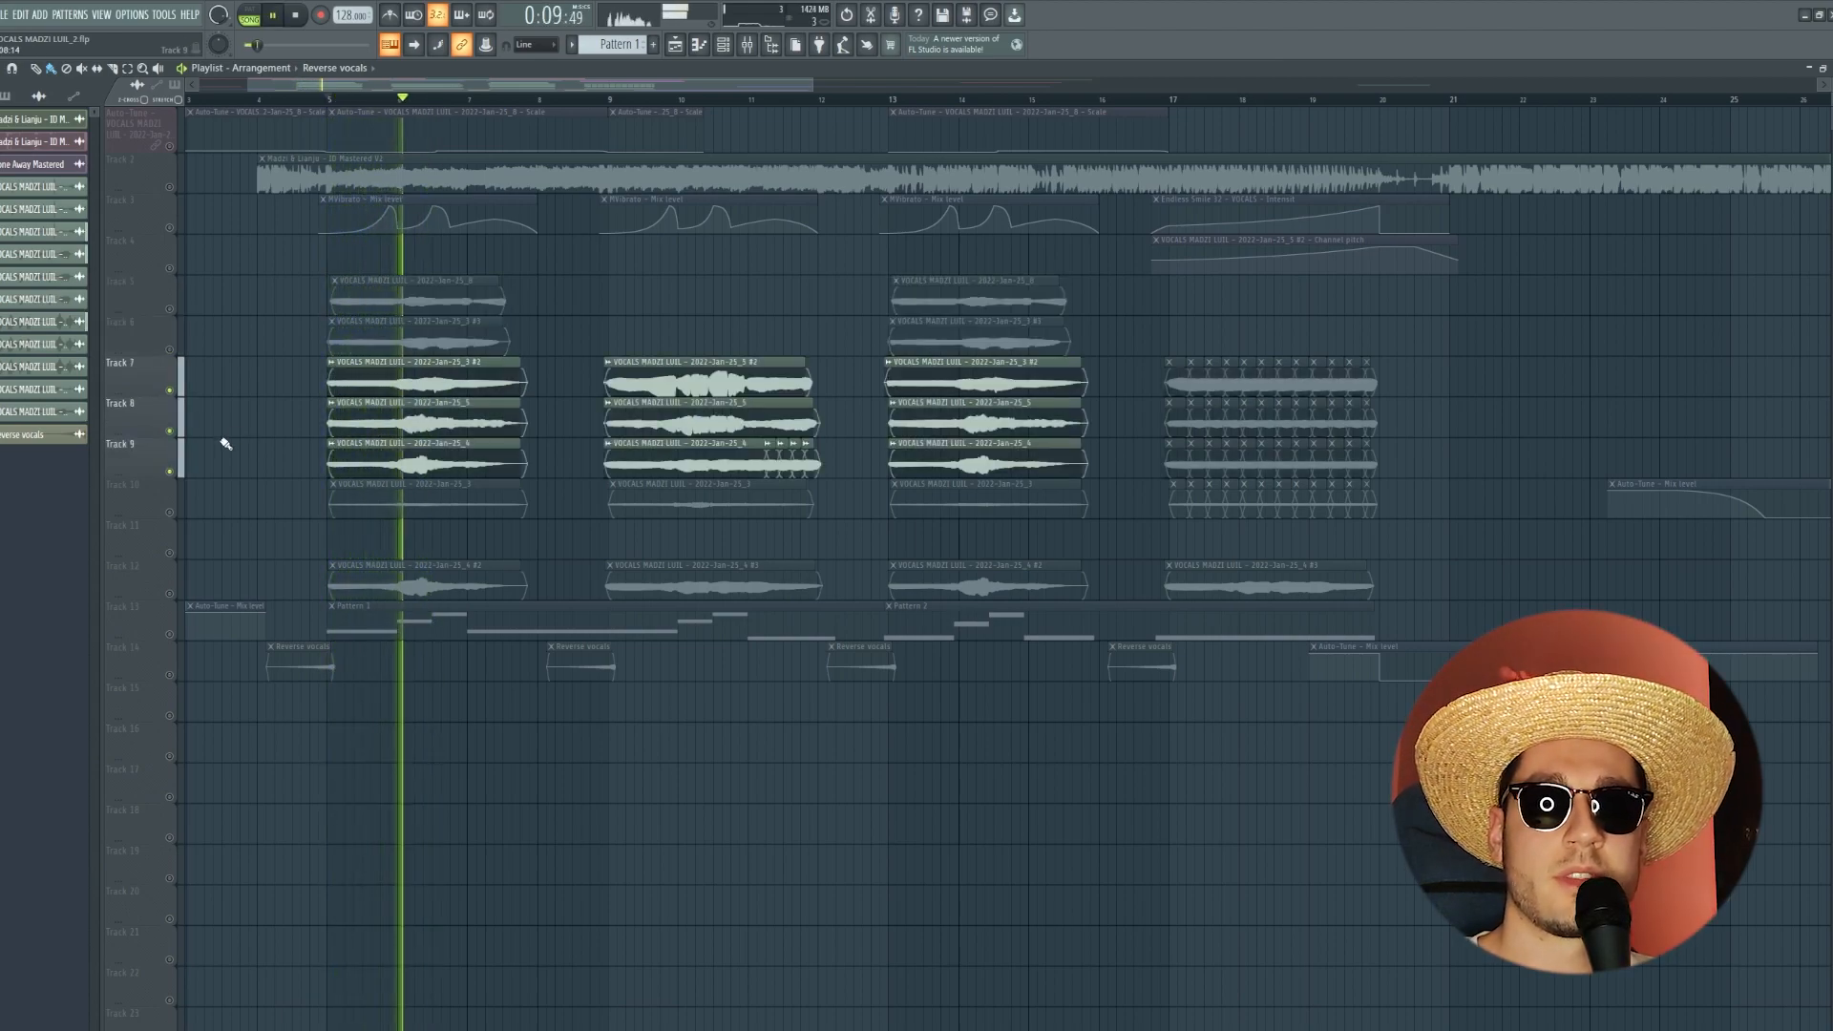
pyautogui.press('space')
# Step: Solo Track 10 and audition its vocal layer alone
pyautogui.rightClick(170, 512)
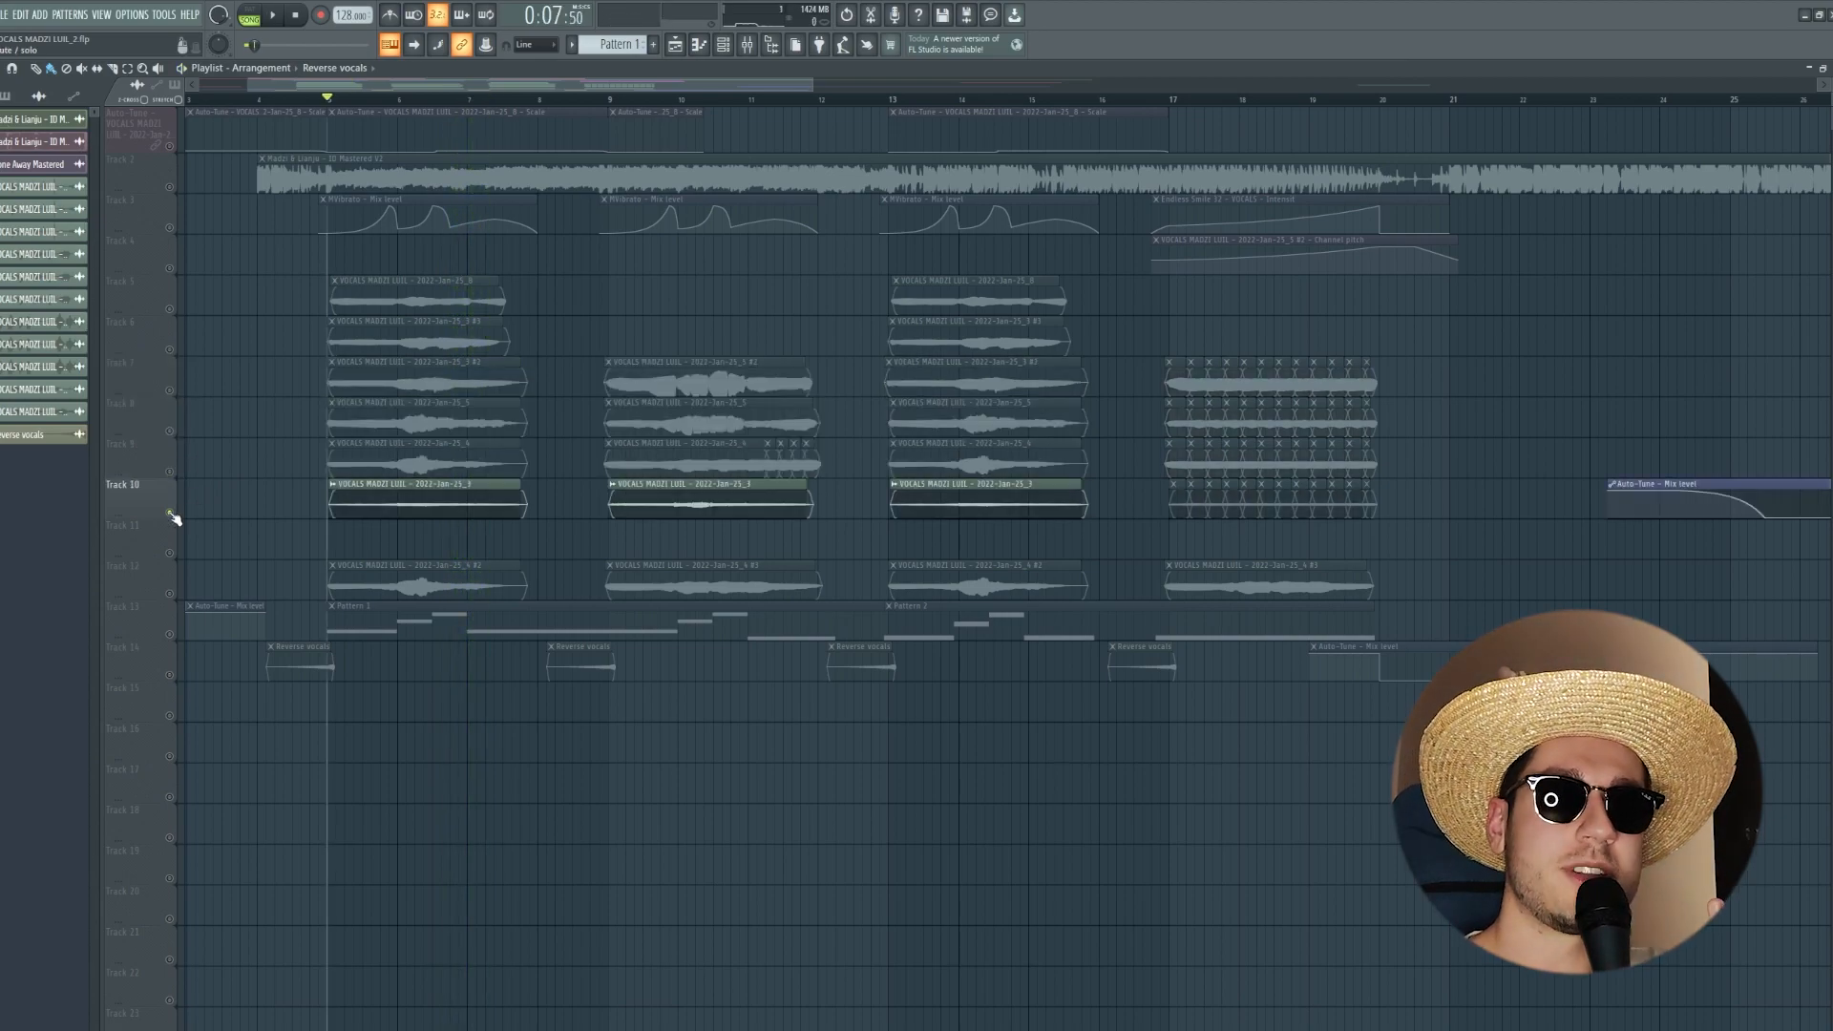
pyautogui.press('space')
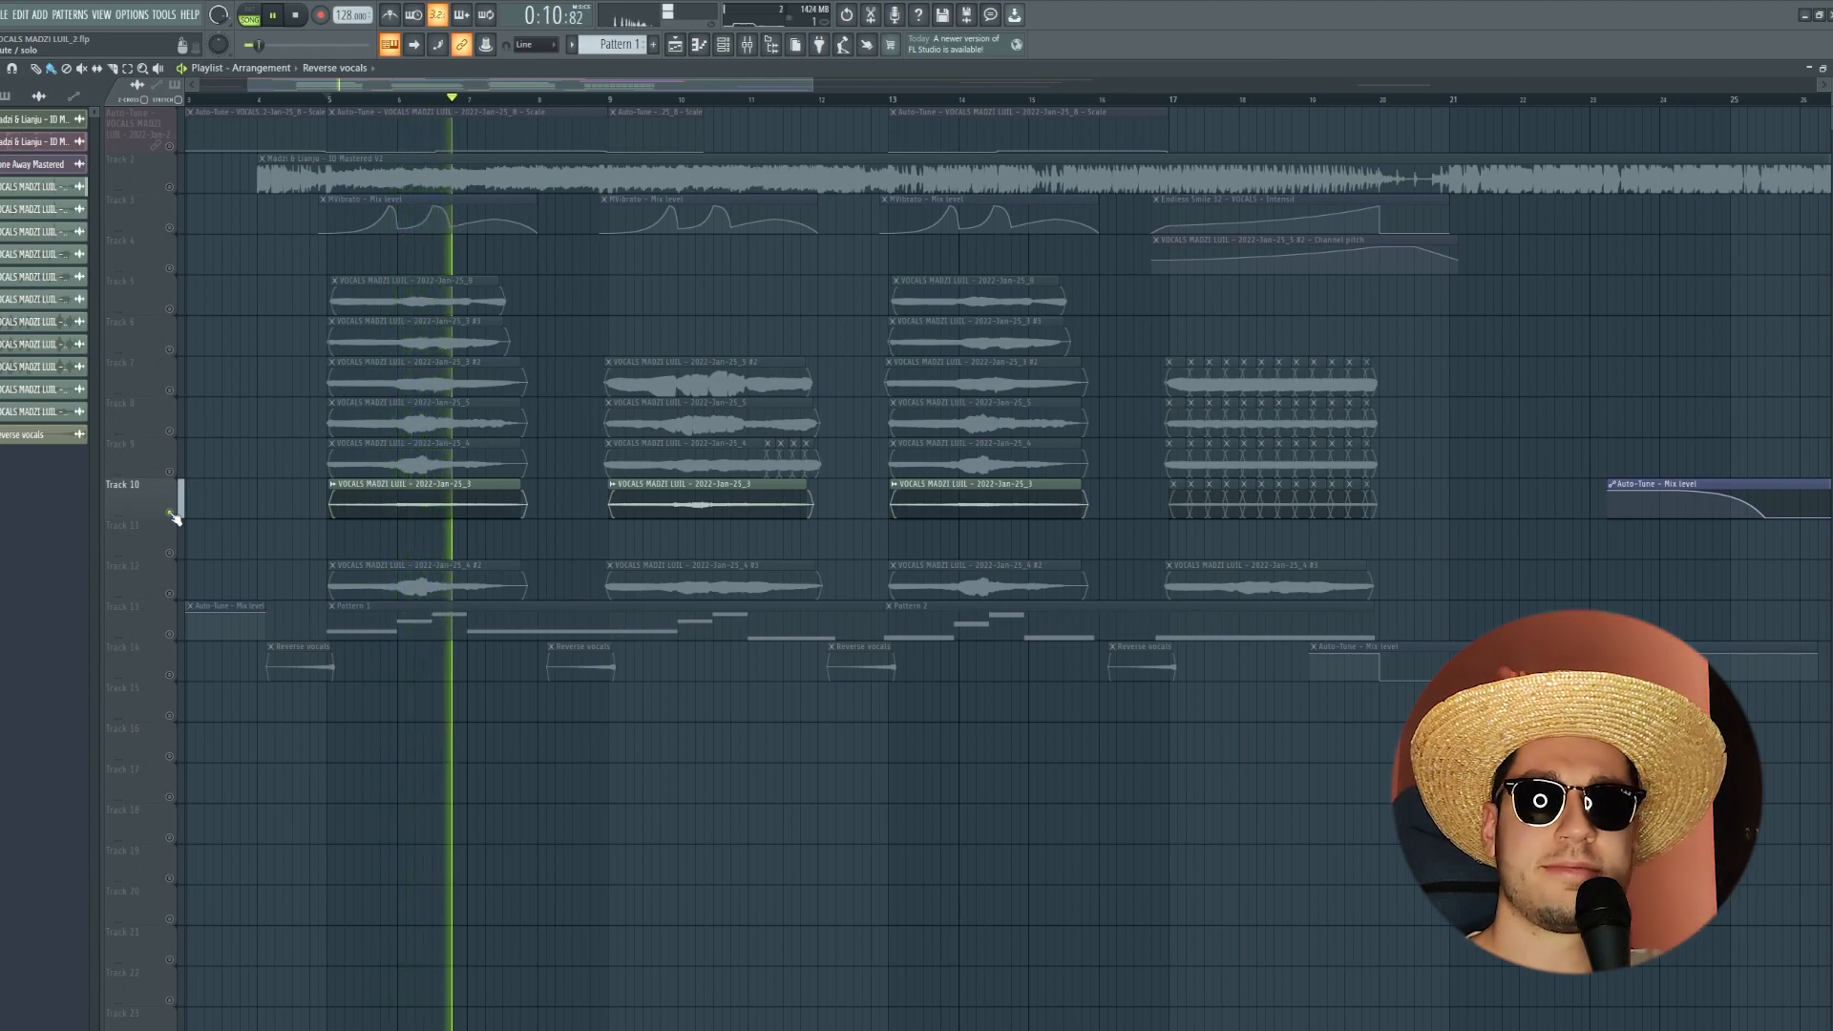
pyautogui.press('space')
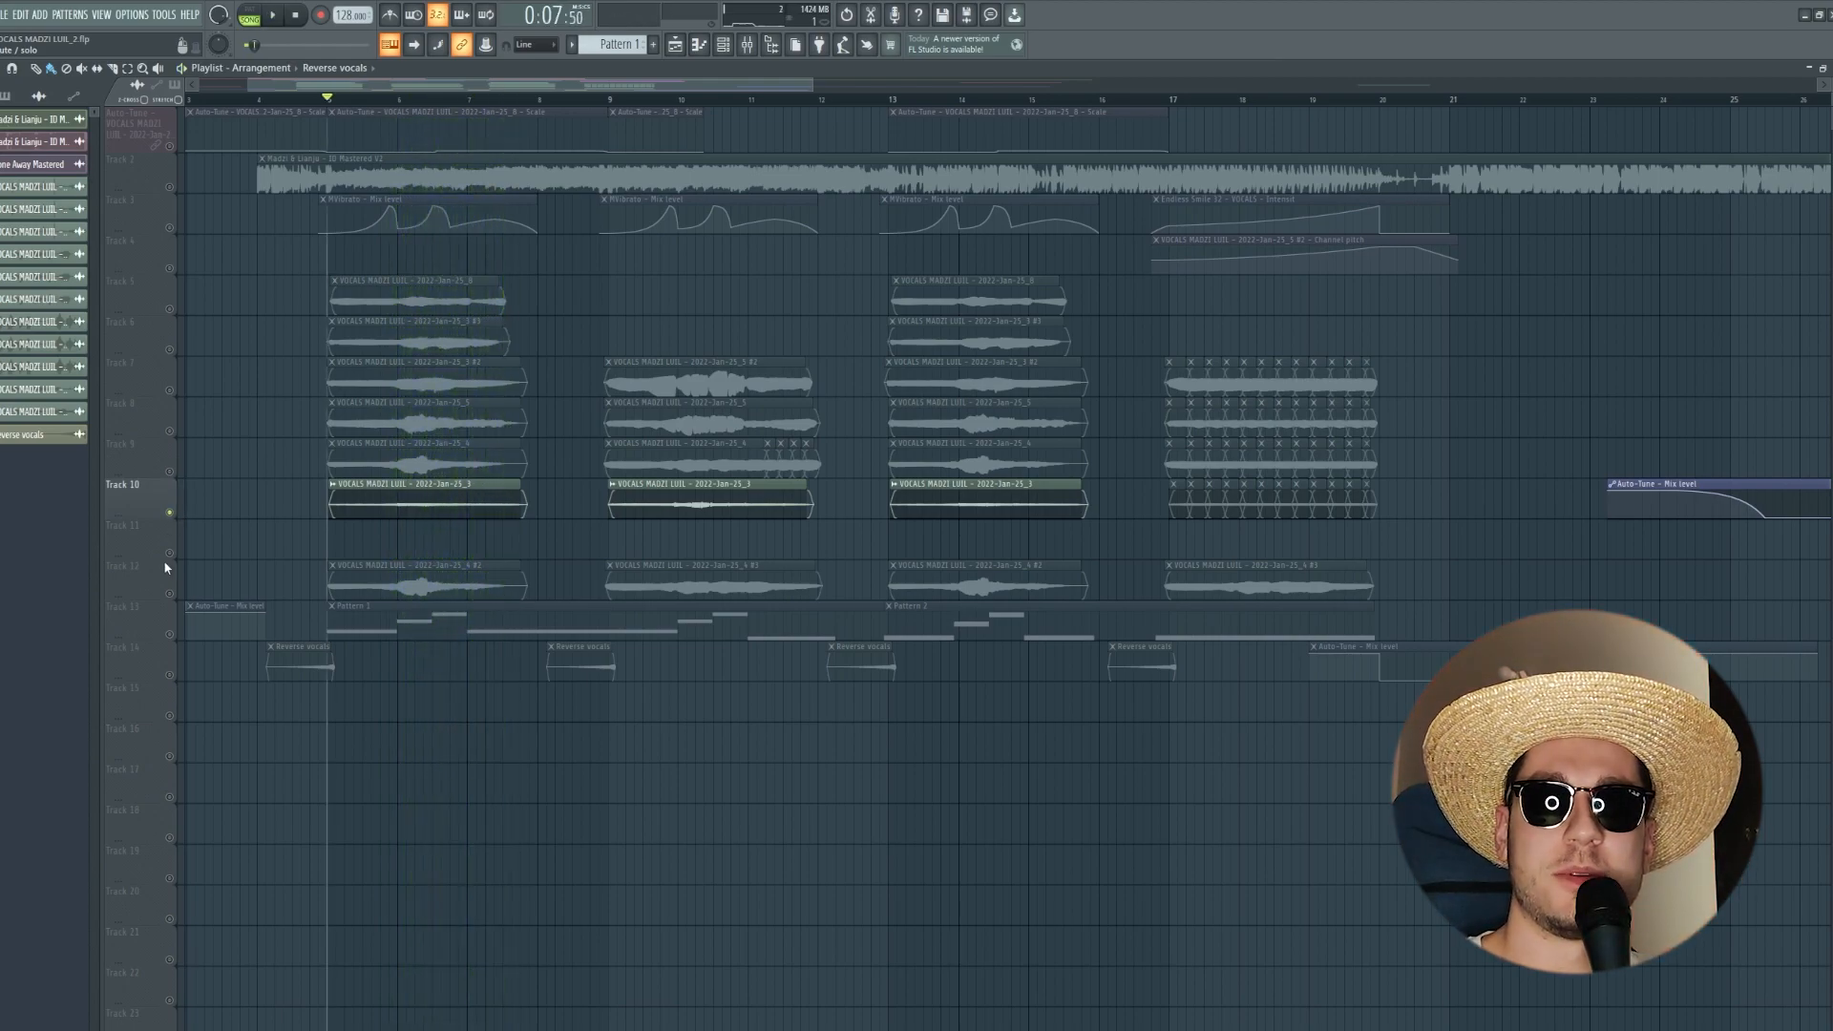
# Step: Unsolo Track 10 and audition all the vocal layers together with the reverse vocals
pyautogui.rightClick(170, 513)
pyautogui.scroll(-1, 382, 572)
pyautogui.press('space')
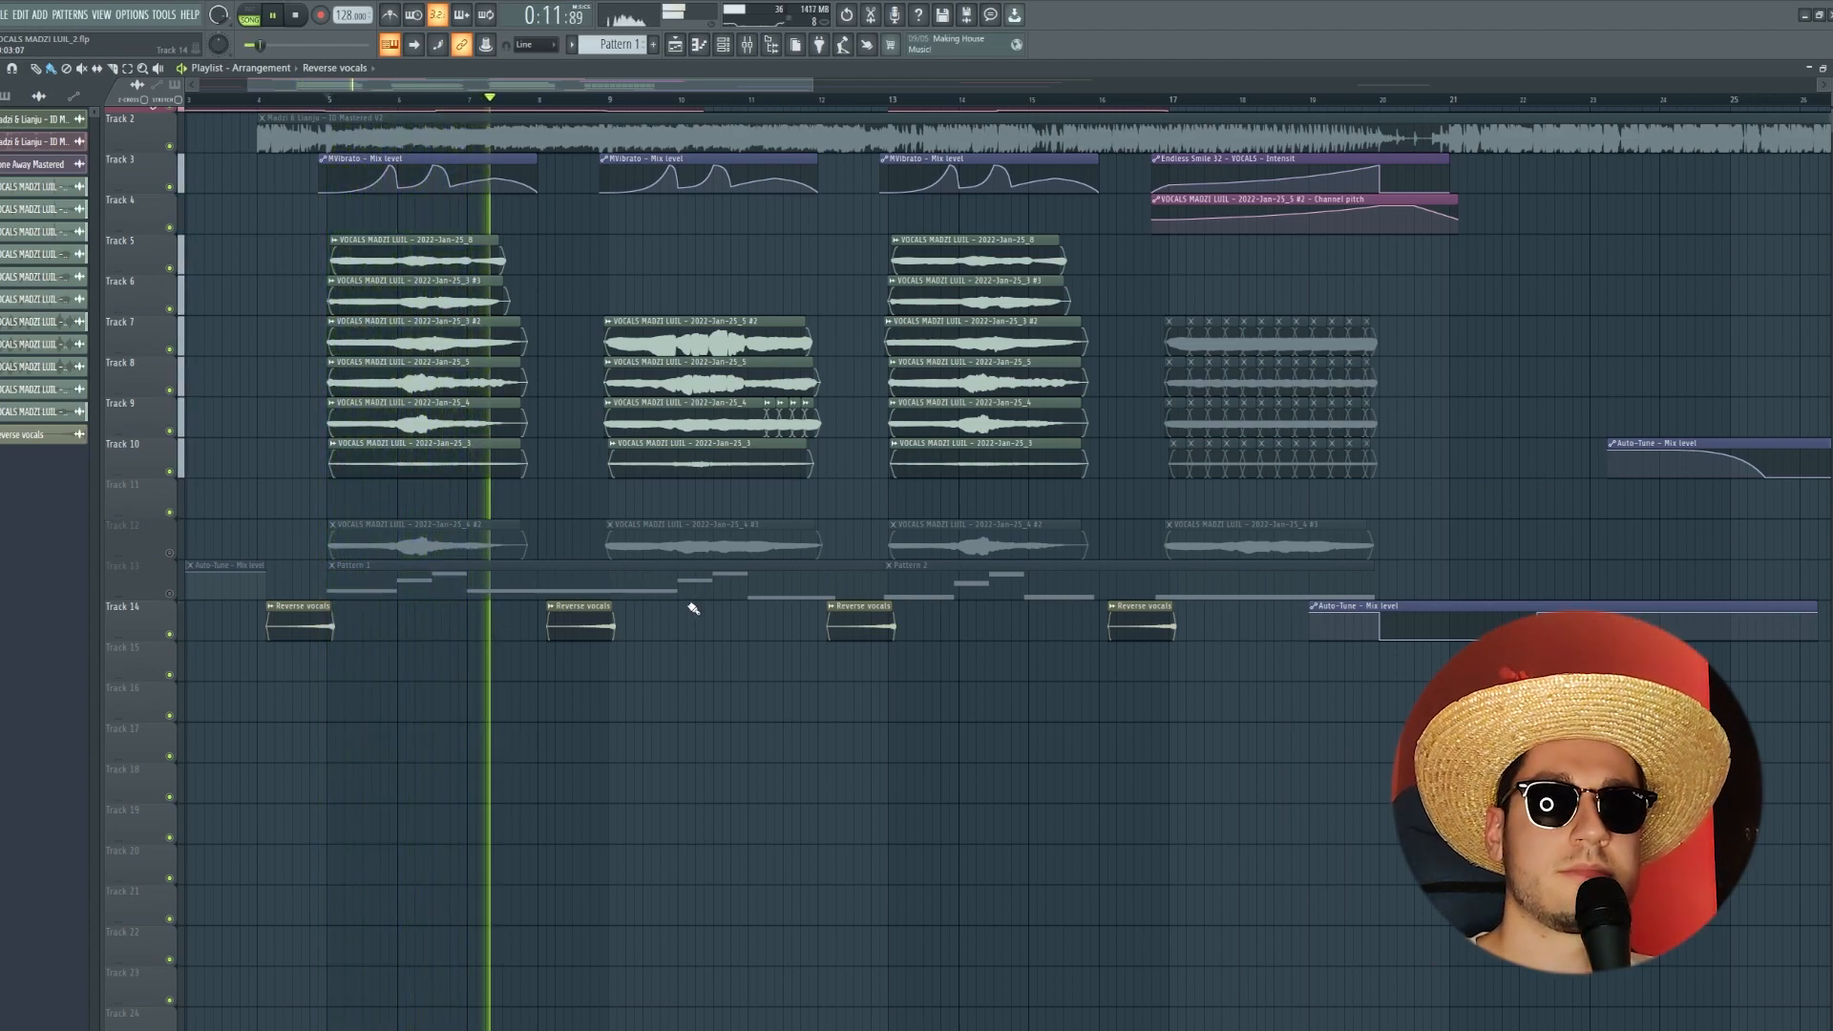
pyautogui.press('space')
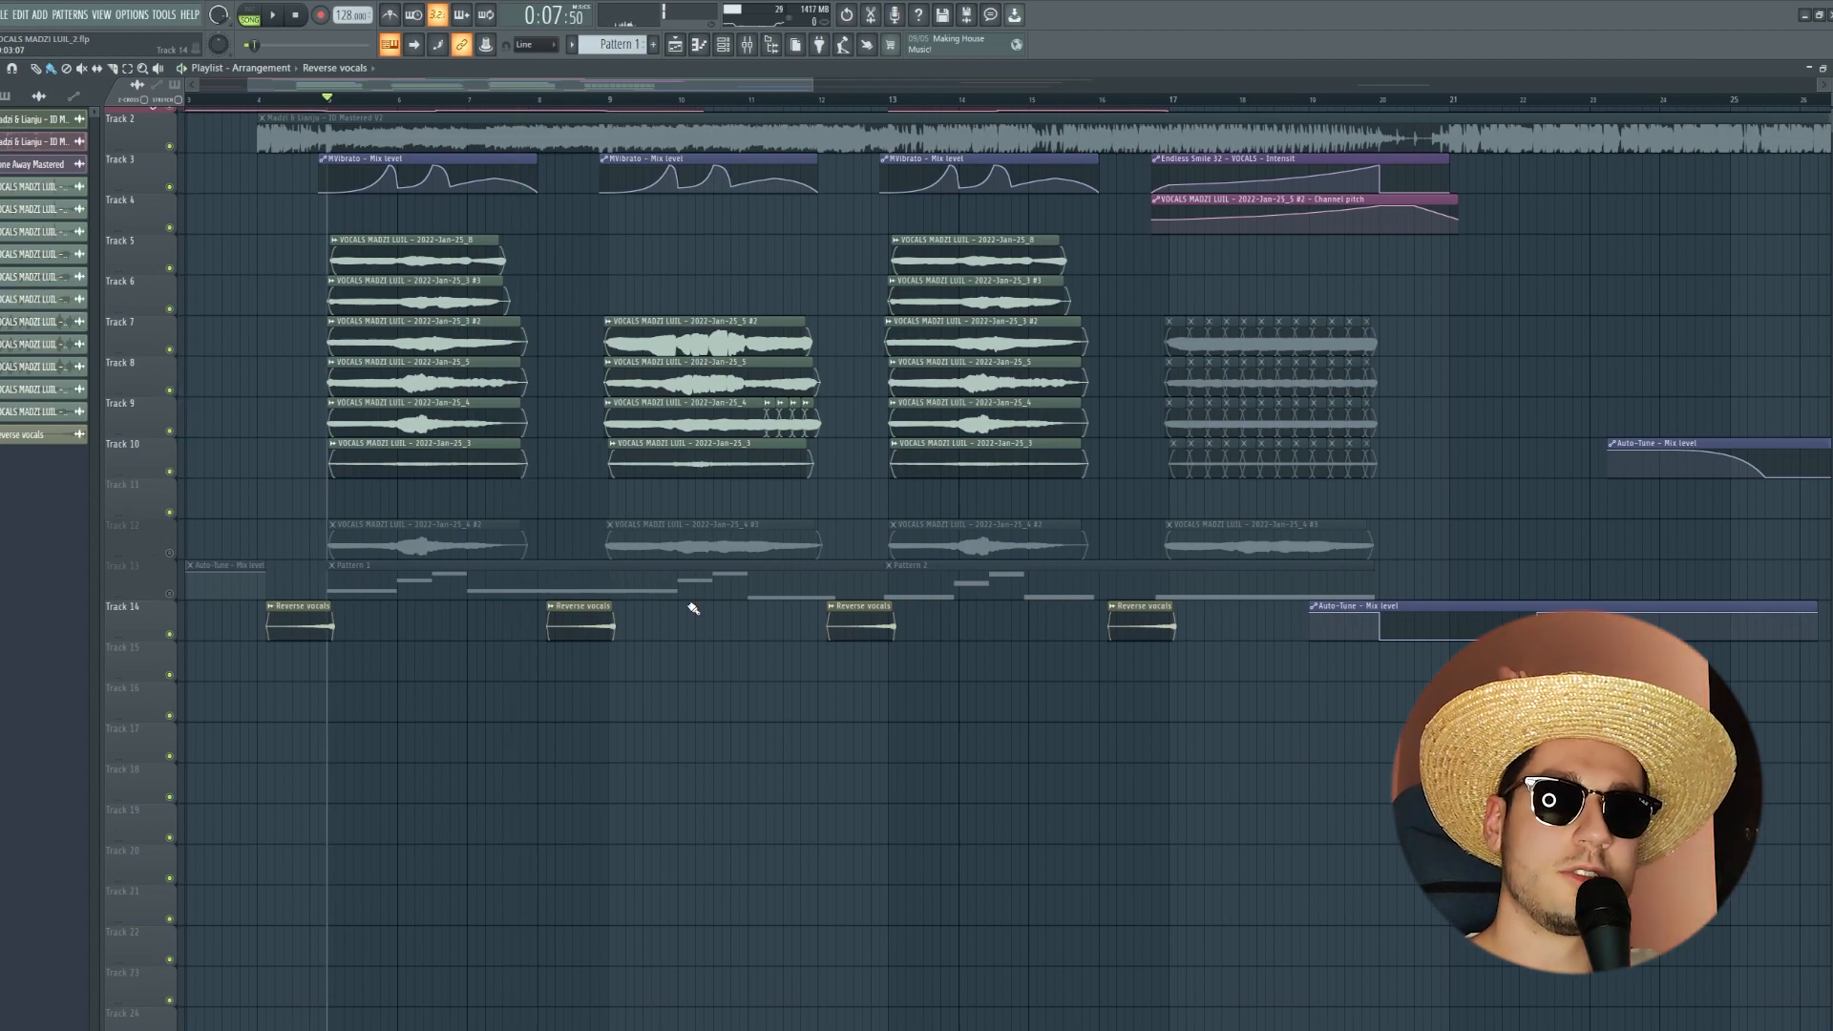
# Step: Unmute Tracks 12 and 13, show mixer channel 14 for the Track 12 vocal and start playback
pyautogui.scroll(-3, 682, 602)
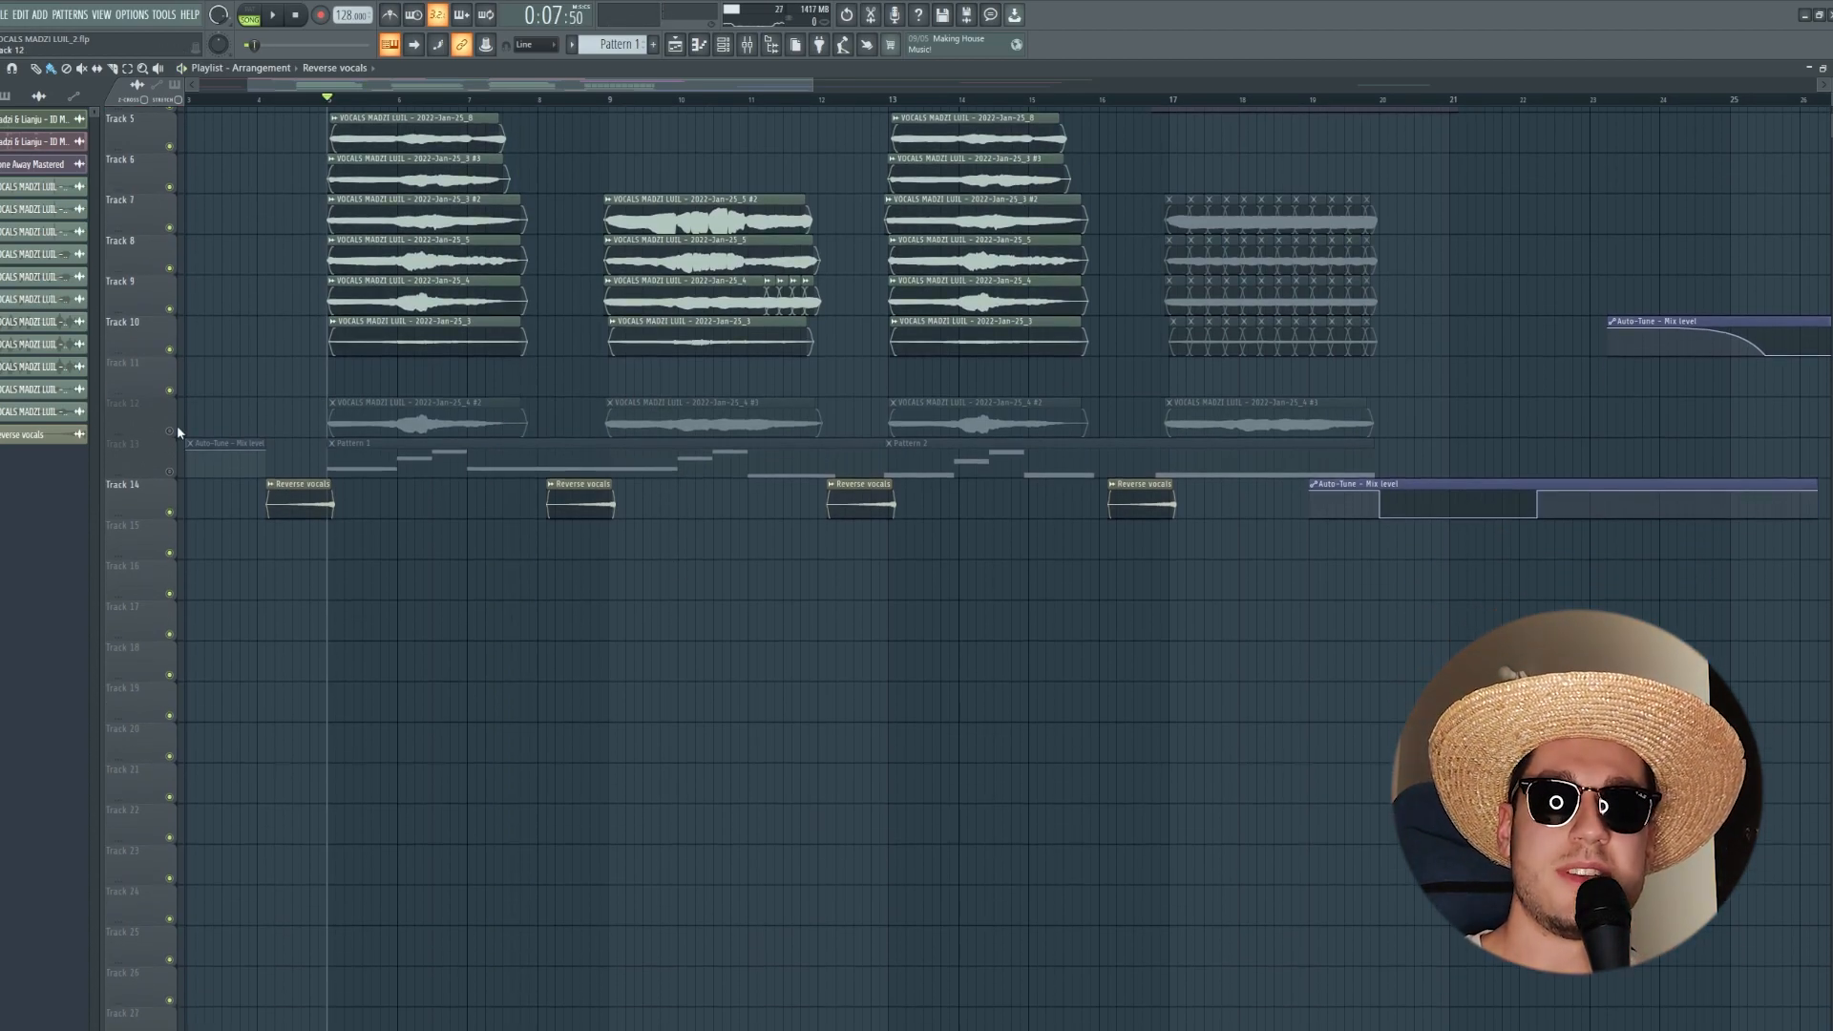
pyautogui.click(171, 432)
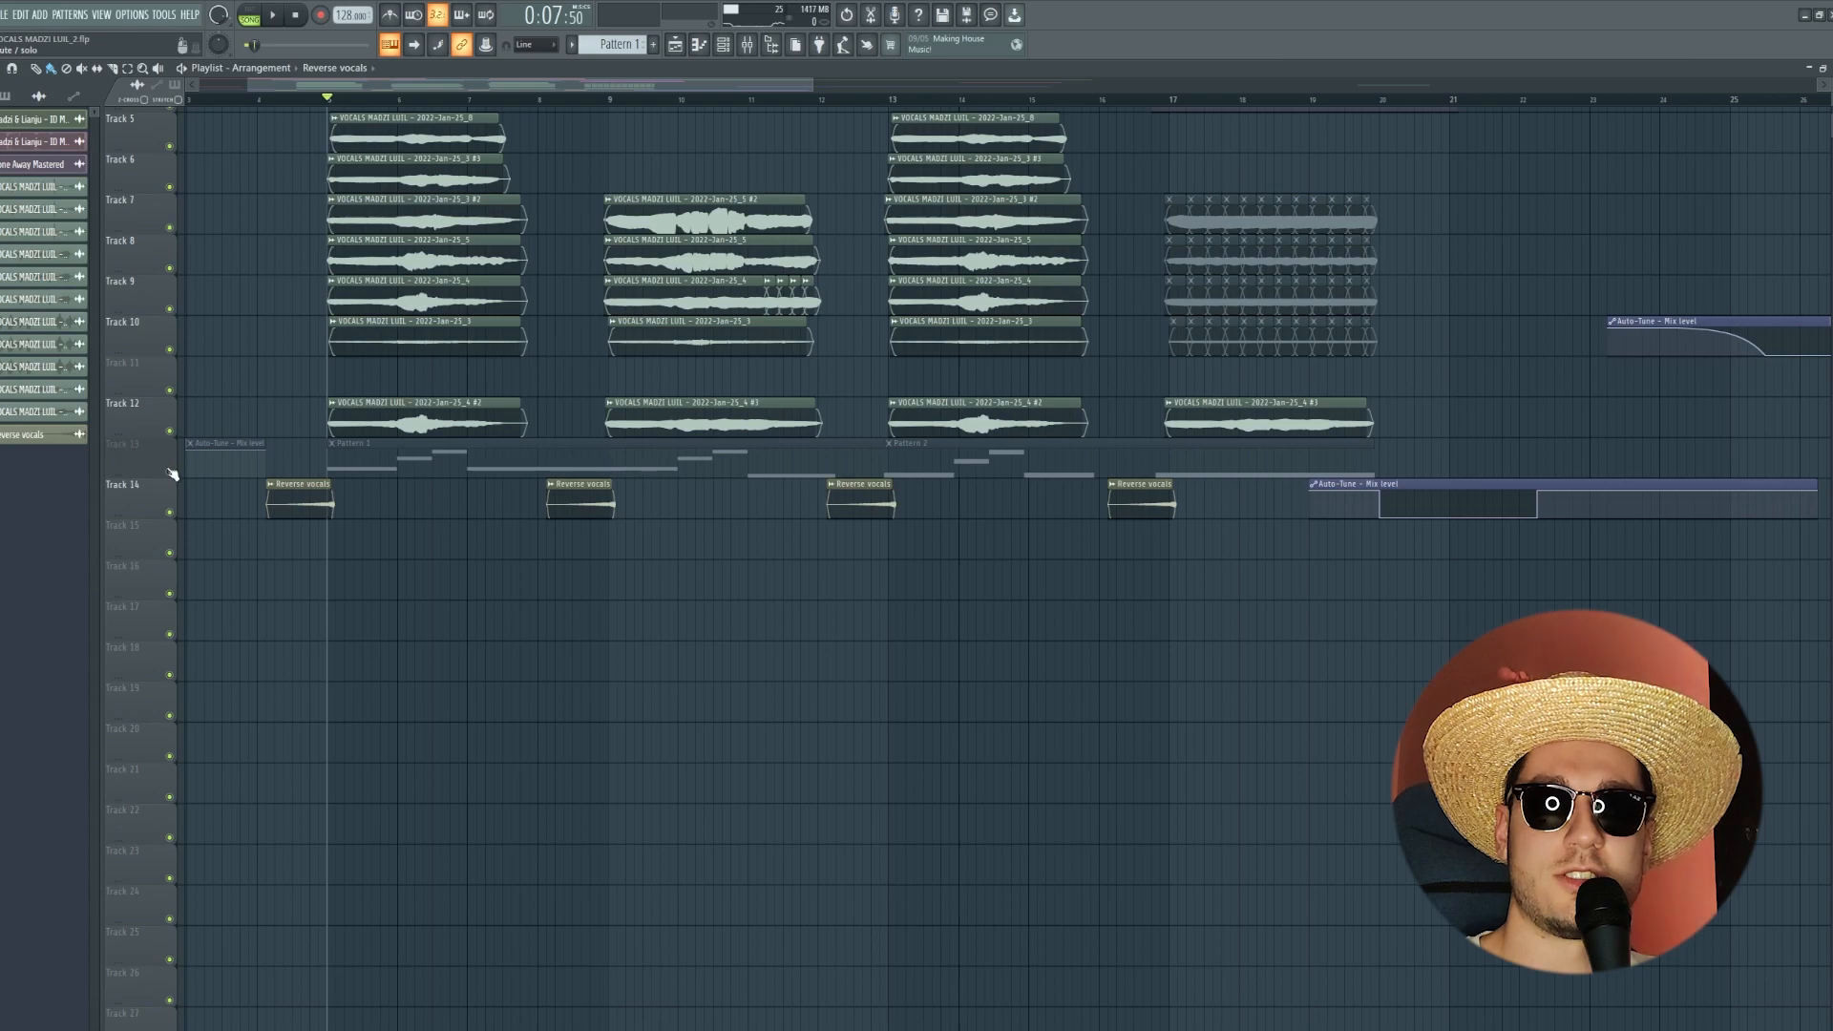
pyautogui.click(171, 471)
pyautogui.press('F9')
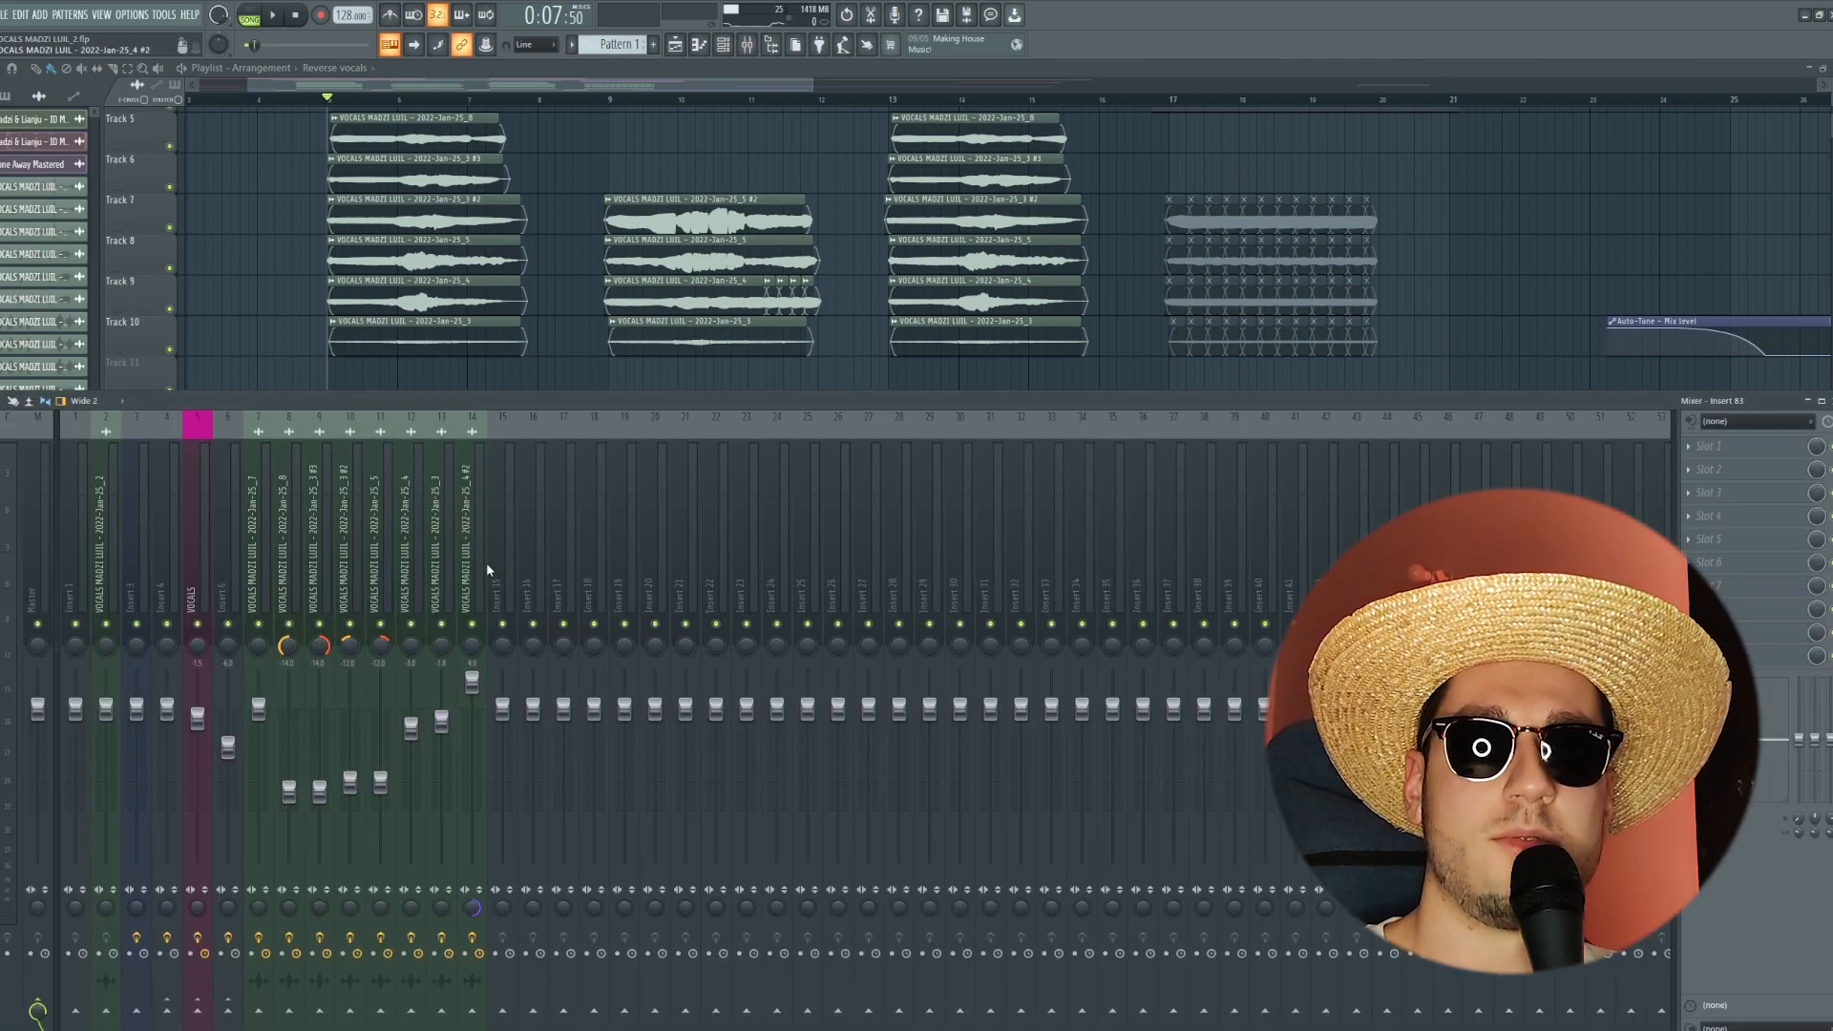
pyautogui.click(485, 563)
pyautogui.press('space')
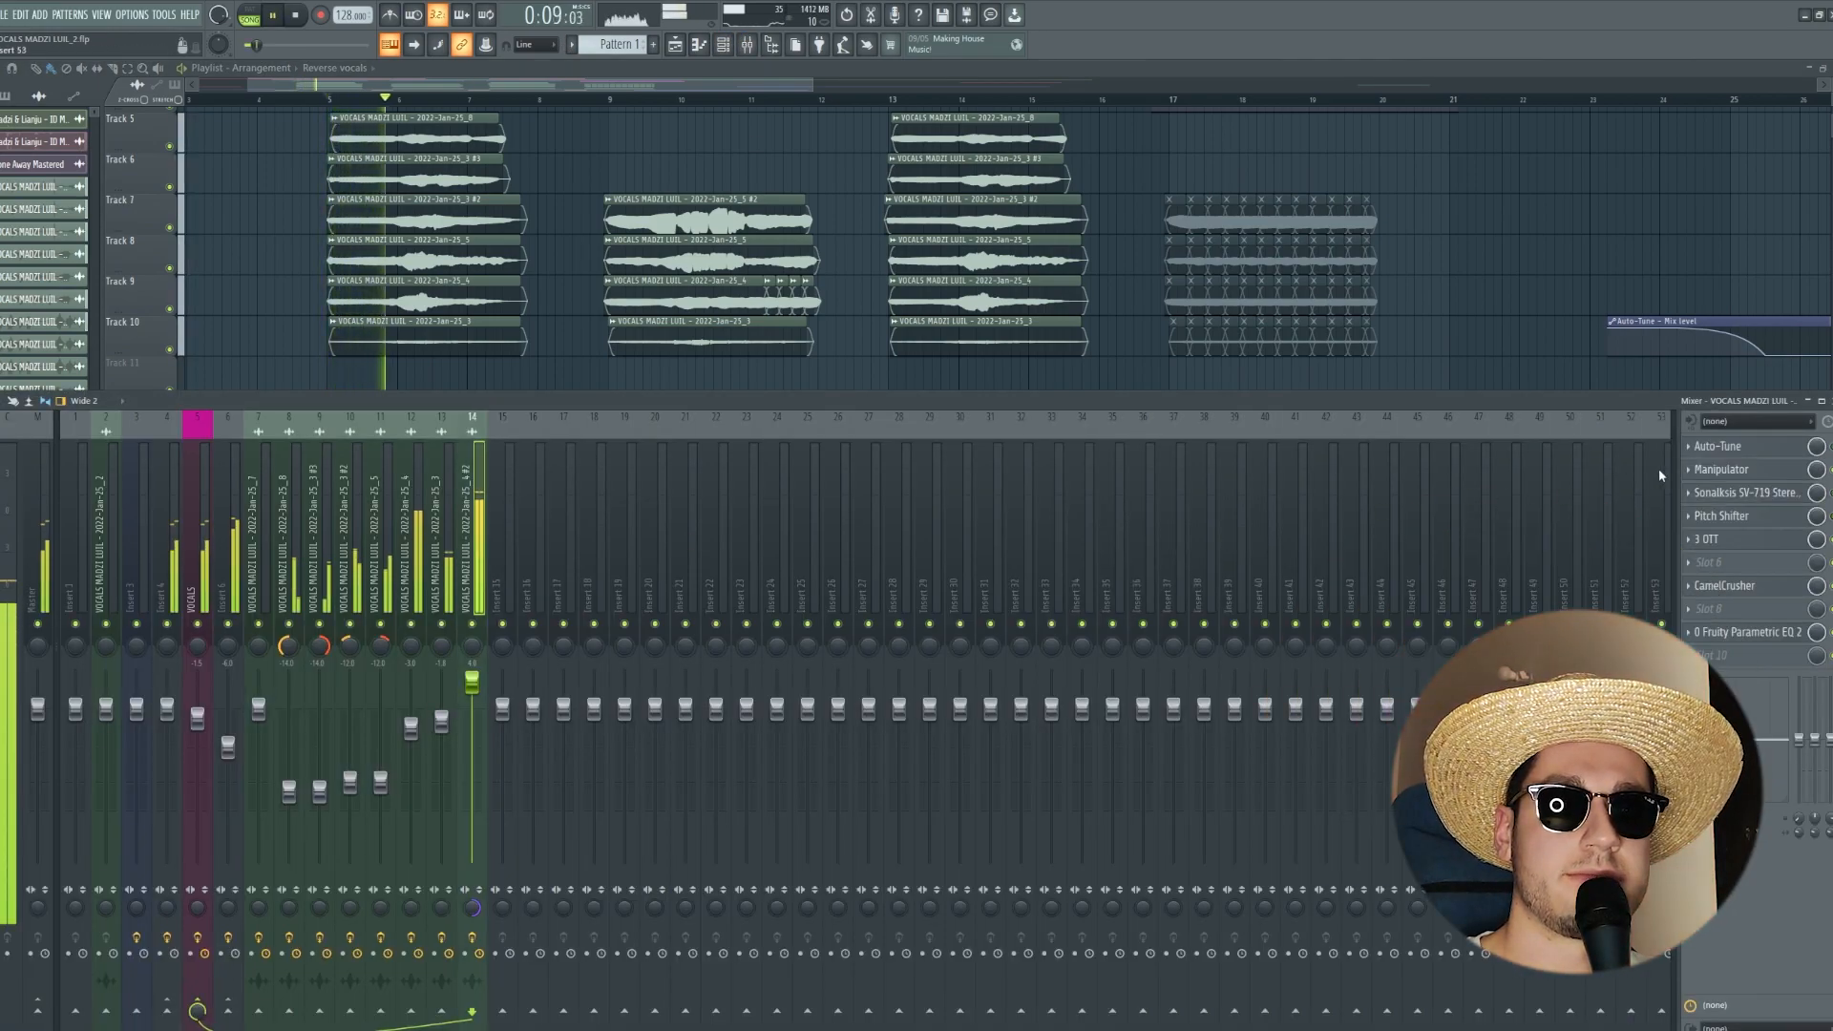
# Step: View the Manipulator, OTT and CamelCrusher effects on vocal mixer channel 14
pyautogui.click(1736, 473)
pyautogui.click(1735, 473)
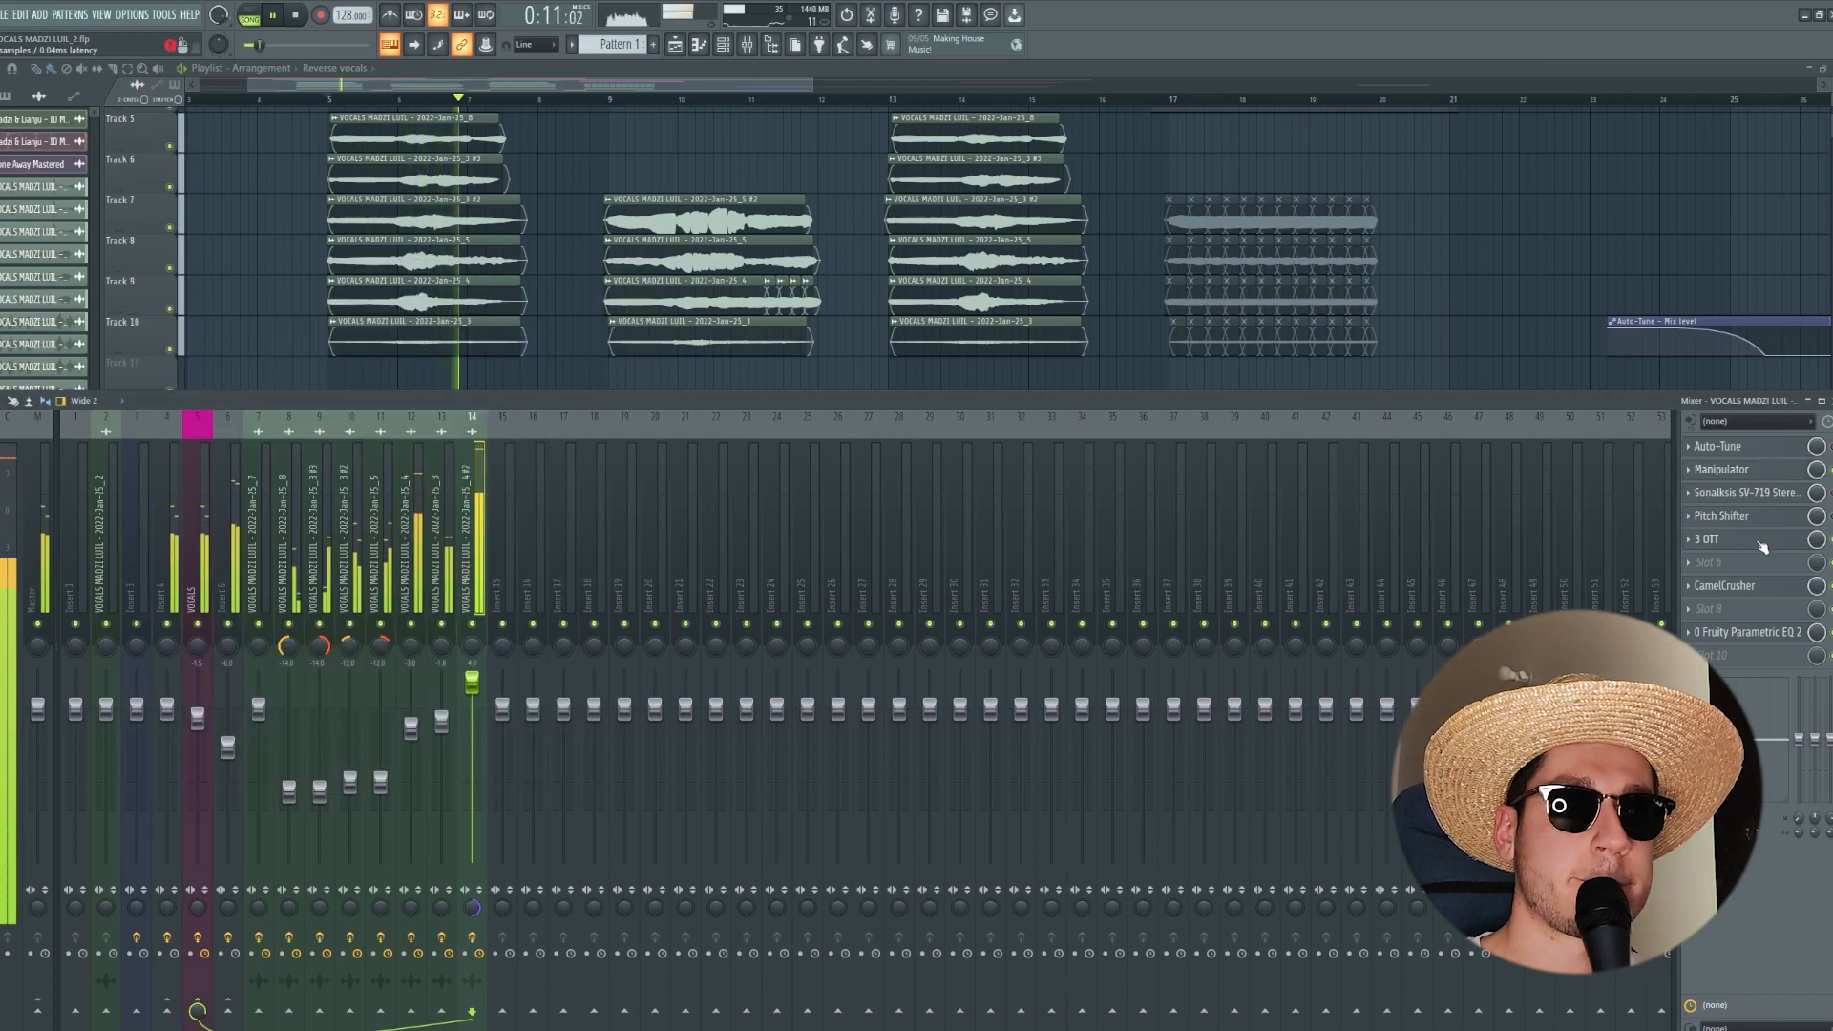
pyautogui.click(1726, 540)
pyautogui.click(1726, 539)
pyautogui.click(1752, 587)
pyautogui.click(1754, 589)
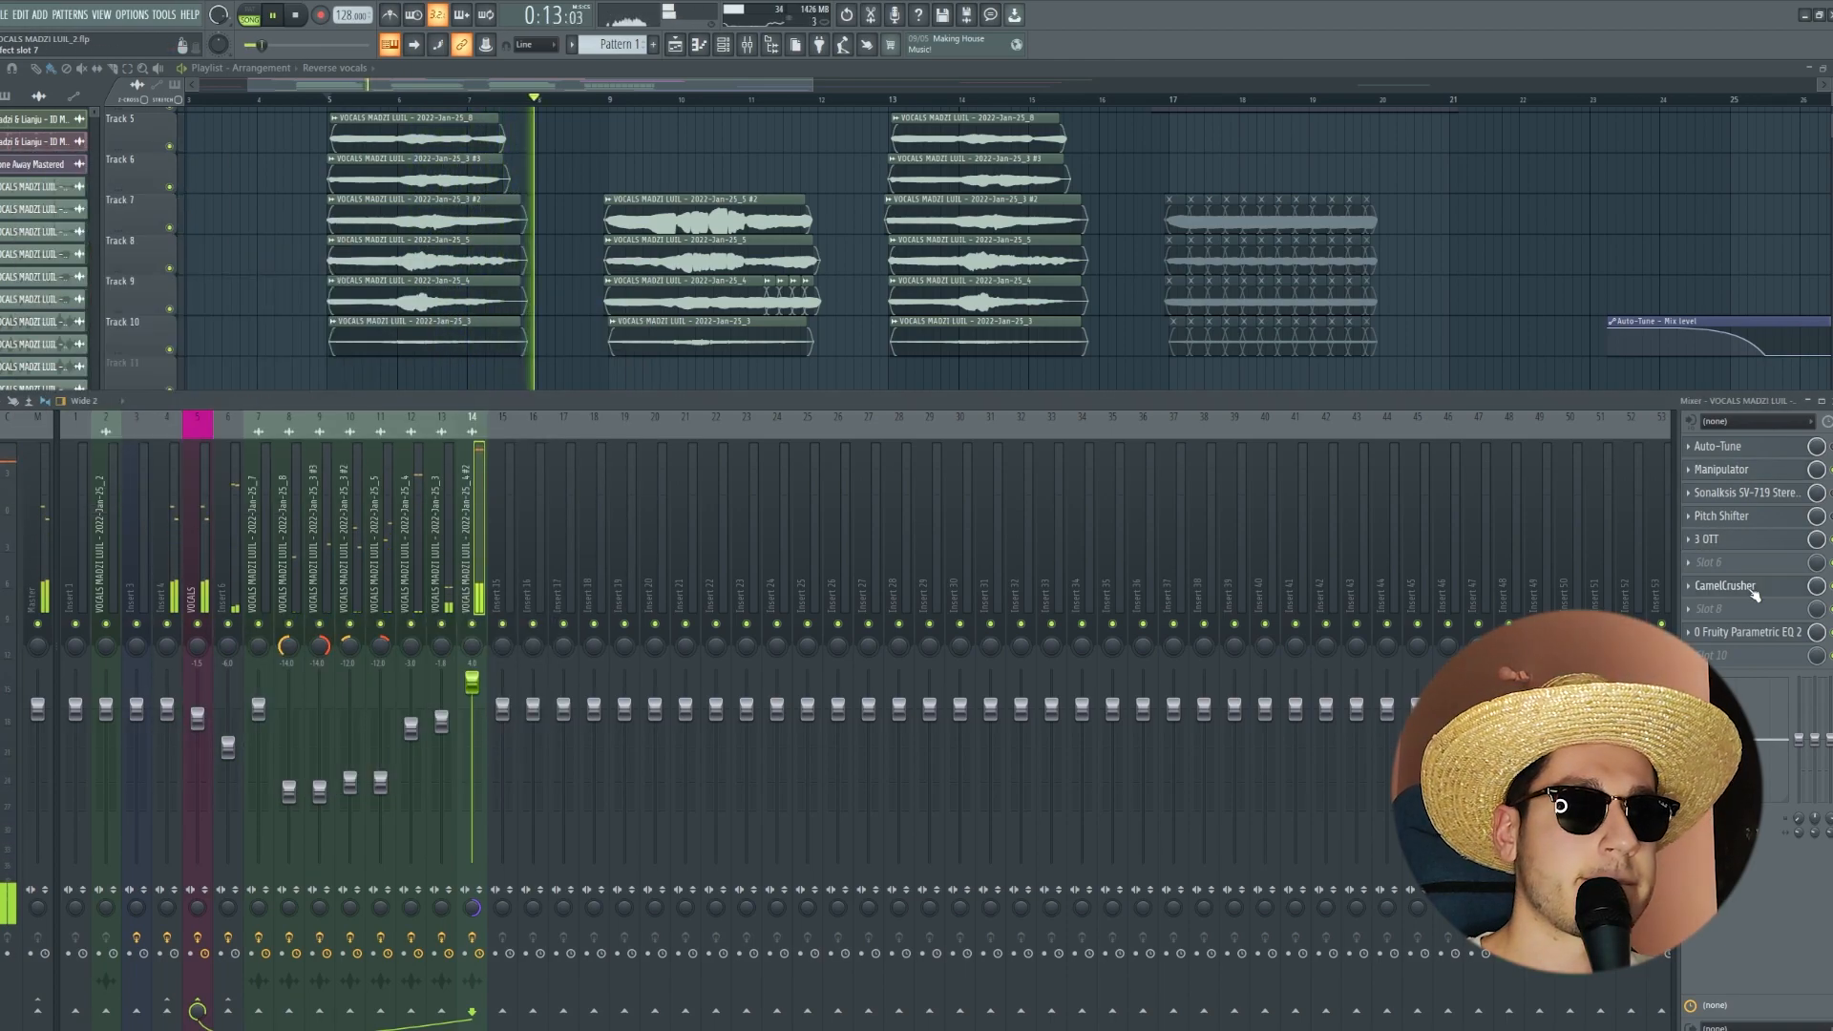
# Step: Examine the Fruity Parametric EQ 2 curve on vocal channel 14, then return to the full playlist and stop playback
pyautogui.click(1772, 633)
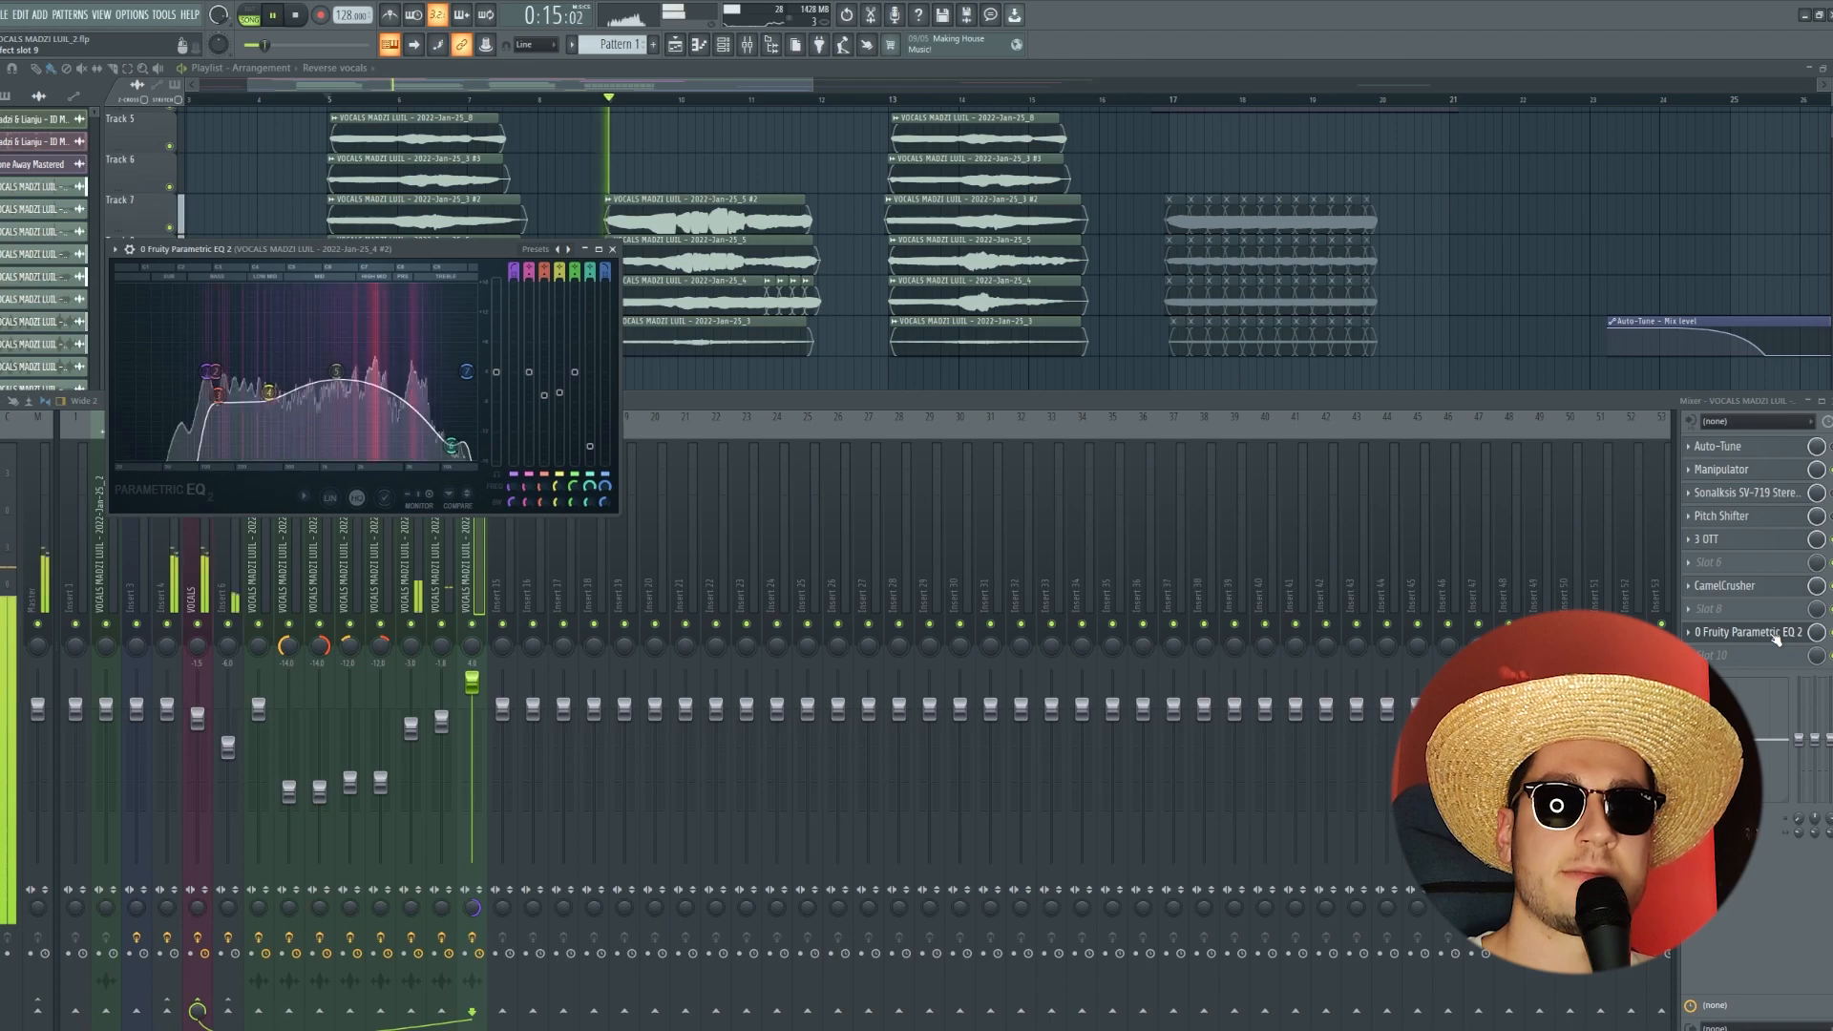
pyautogui.click(1773, 634)
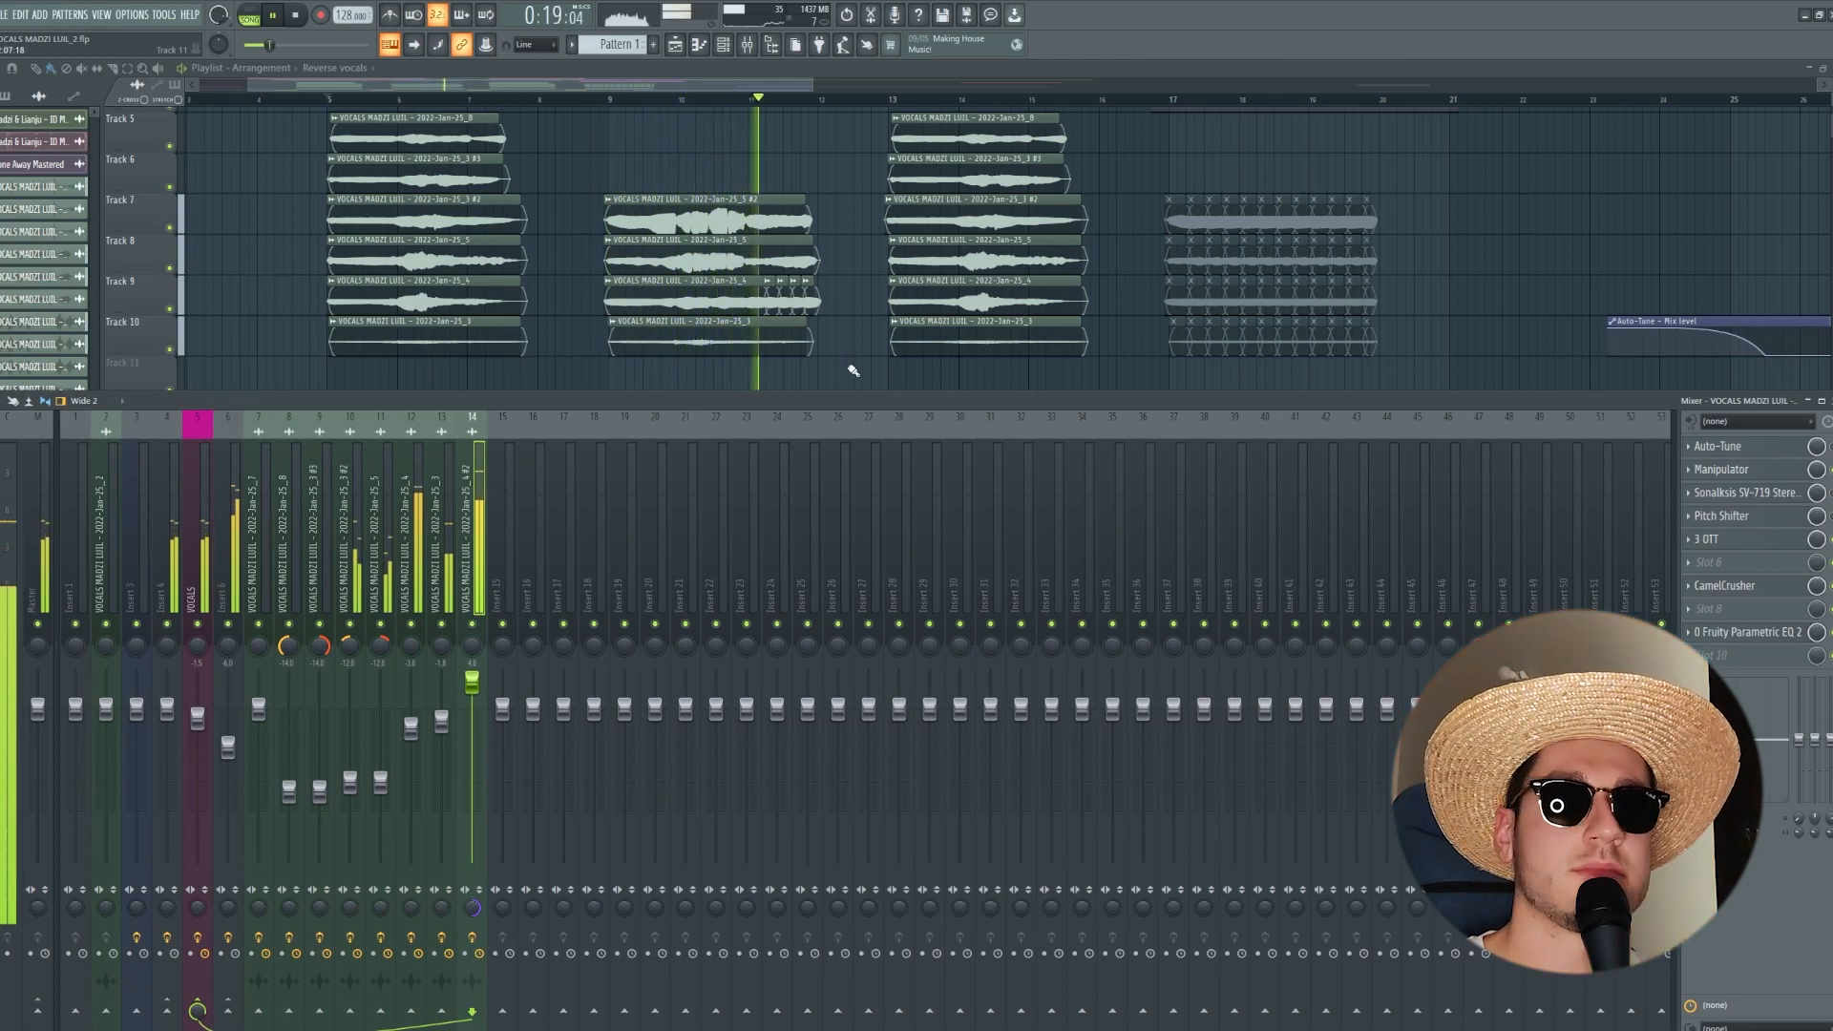
pyautogui.press('F9')
pyautogui.press('space')
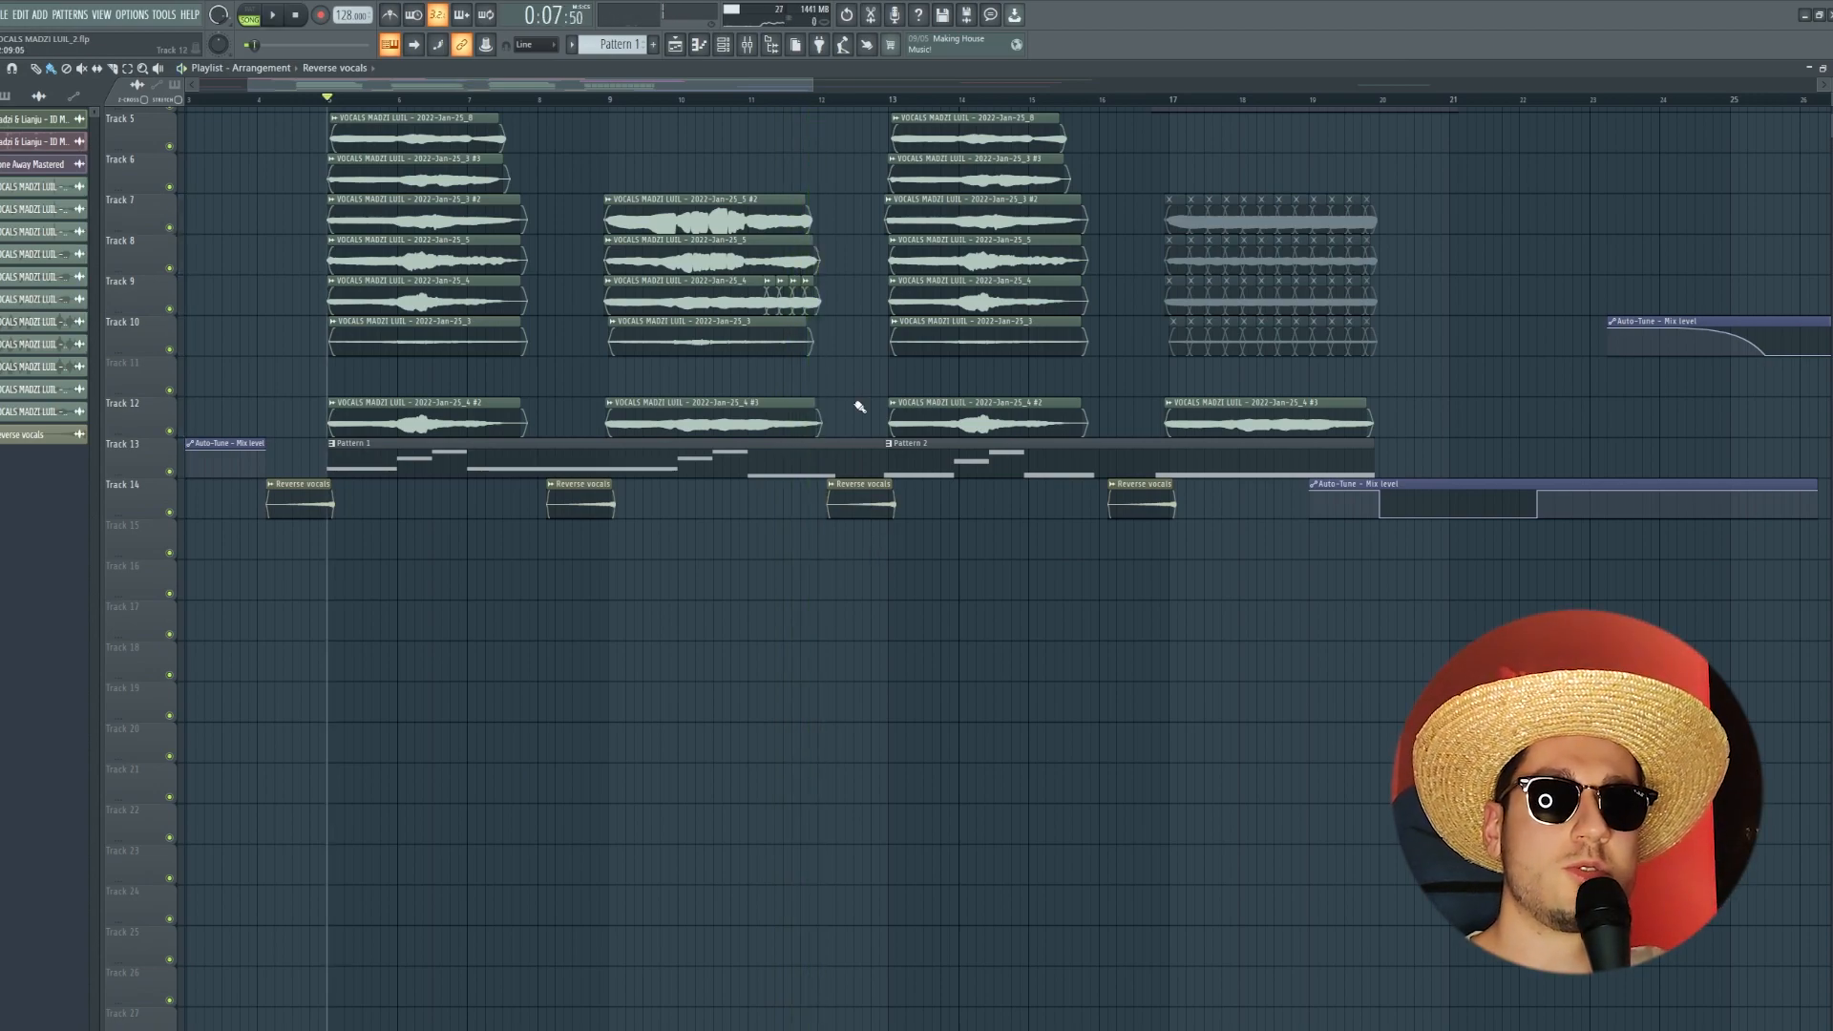
# Step: Show the VOCALS bus channel in the mixer and view its MVibrato effect
pyautogui.press('F9')
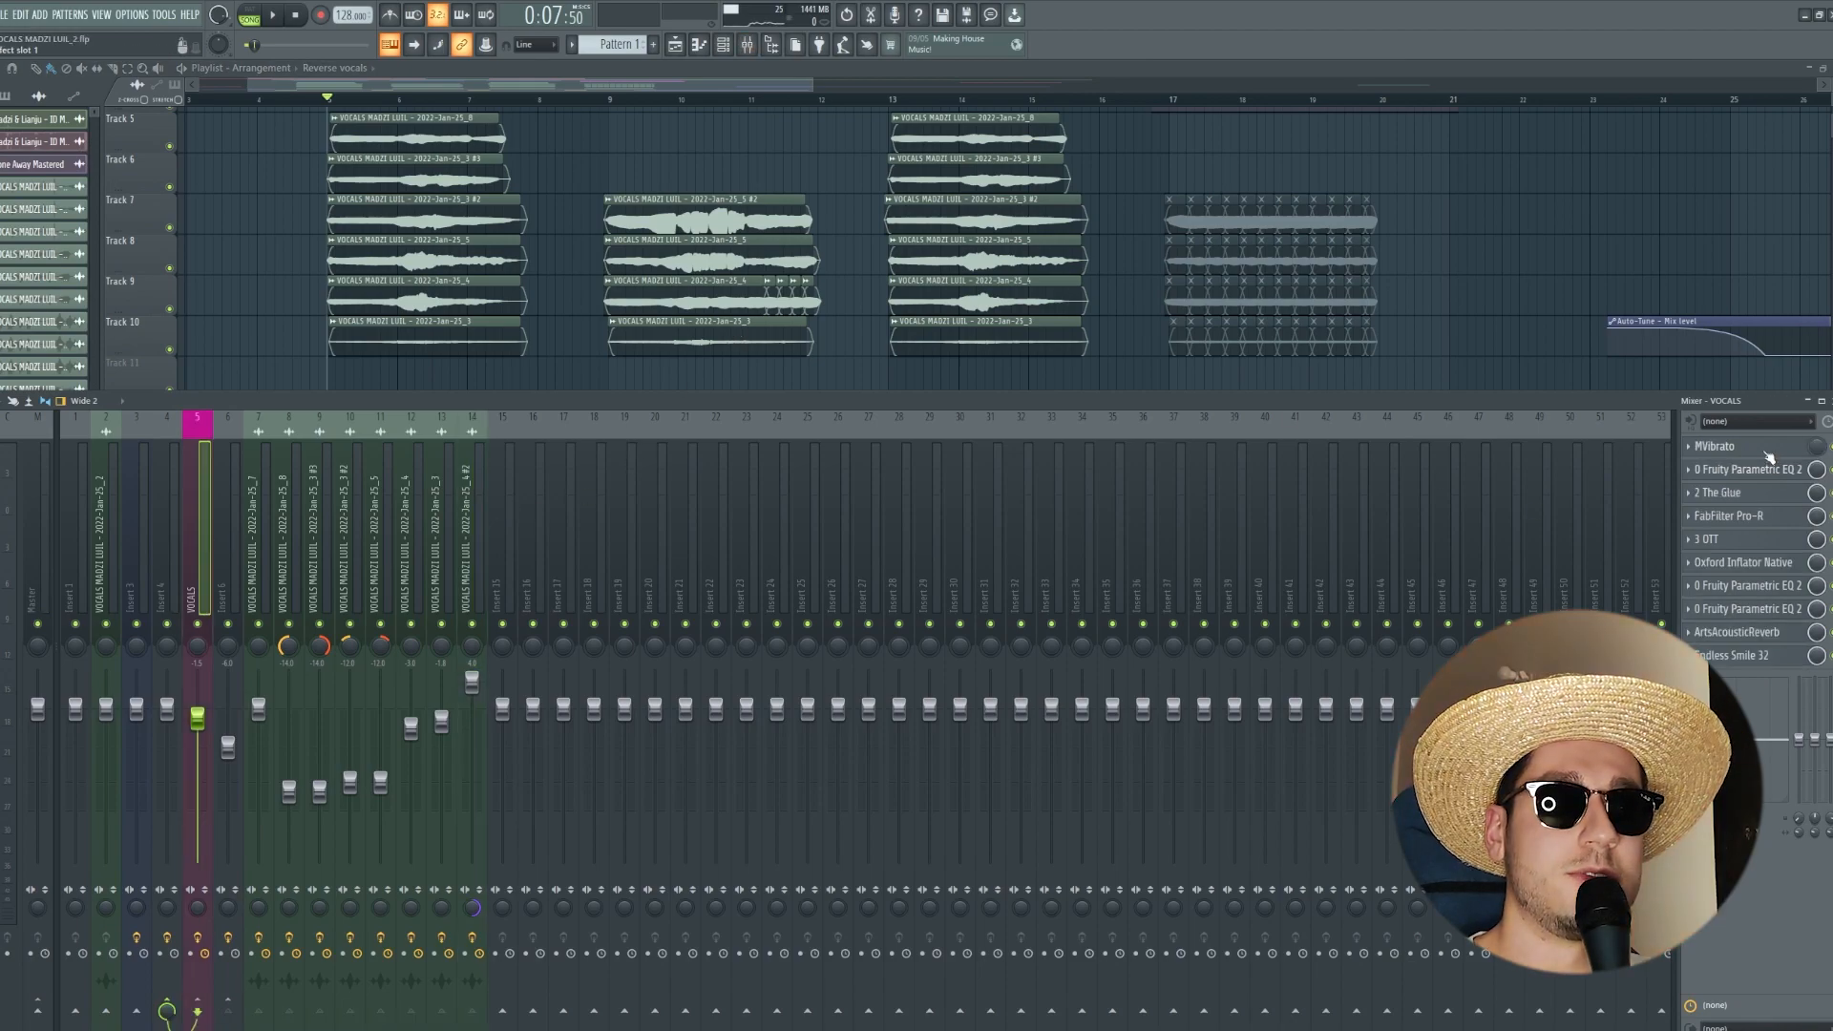
pyautogui.click(1769, 453)
pyautogui.click(1768, 452)
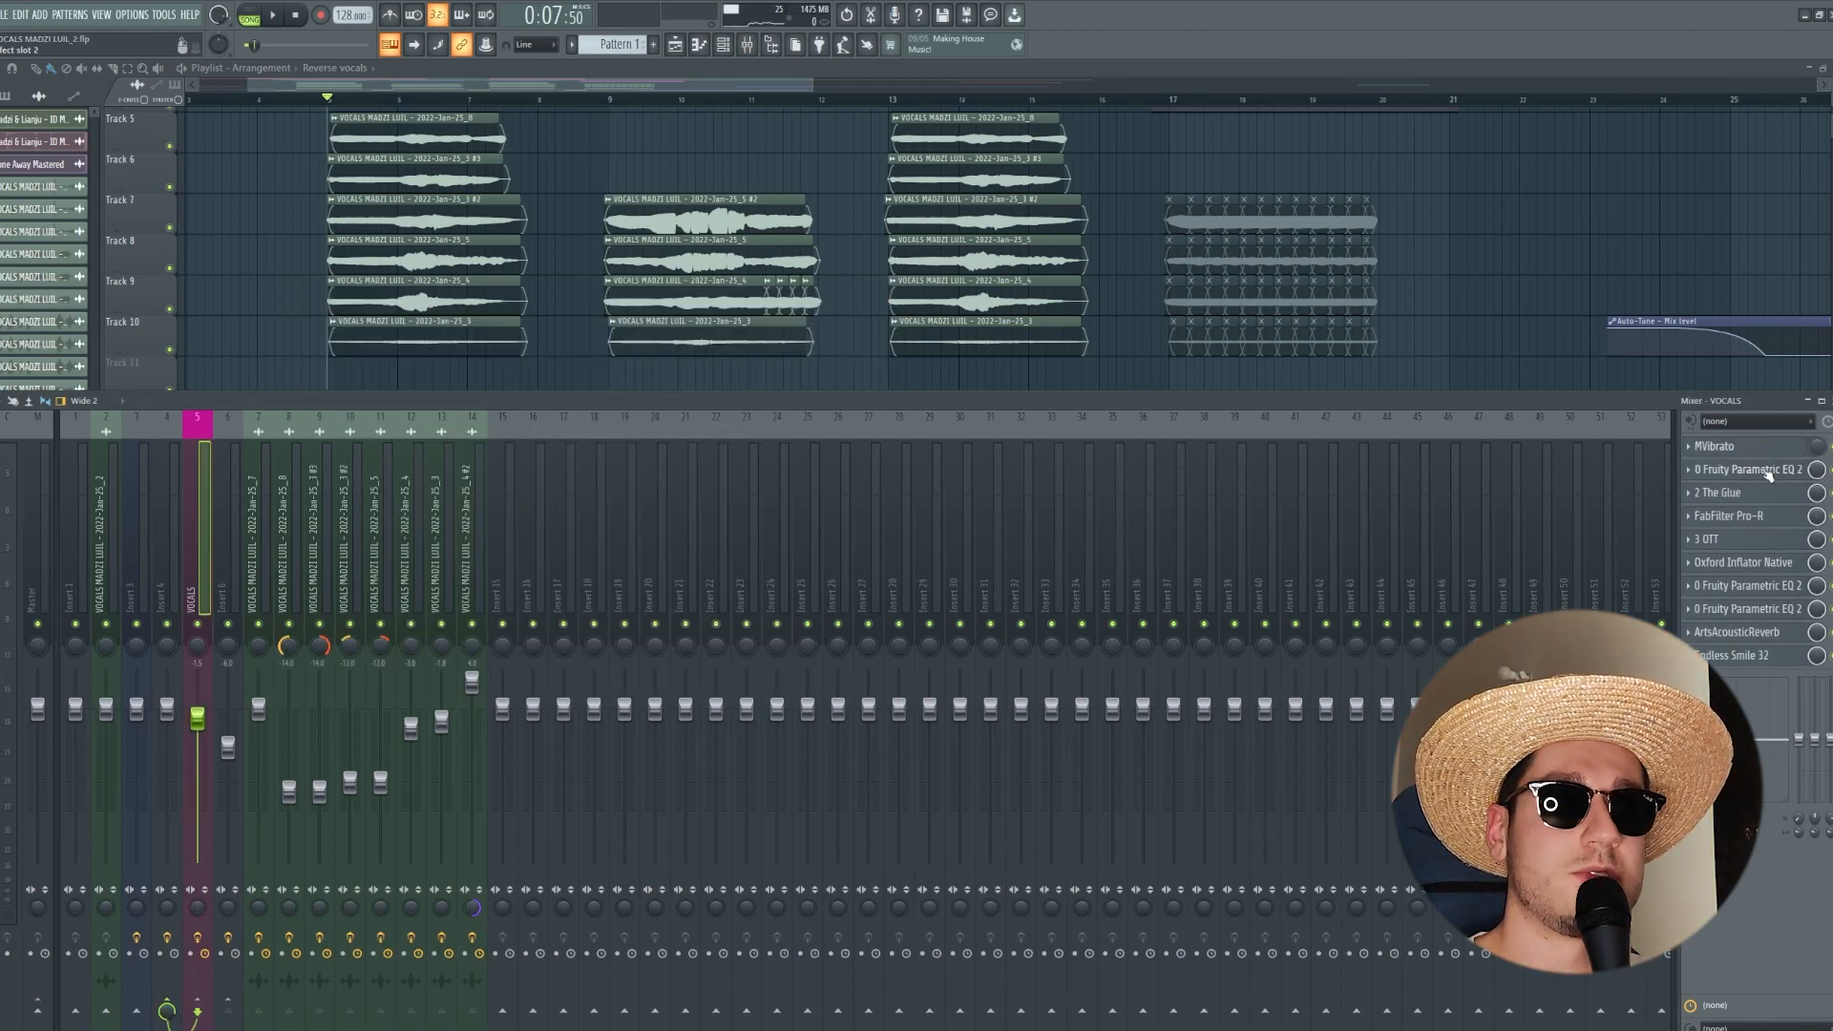
# Step: View the first Fruity Parametric EQ 2, The Glue, FabFilter Pro-R and OTT effects on the VOCALS bus
pyautogui.click(1766, 469)
pyautogui.click(1766, 471)
pyautogui.click(1760, 494)
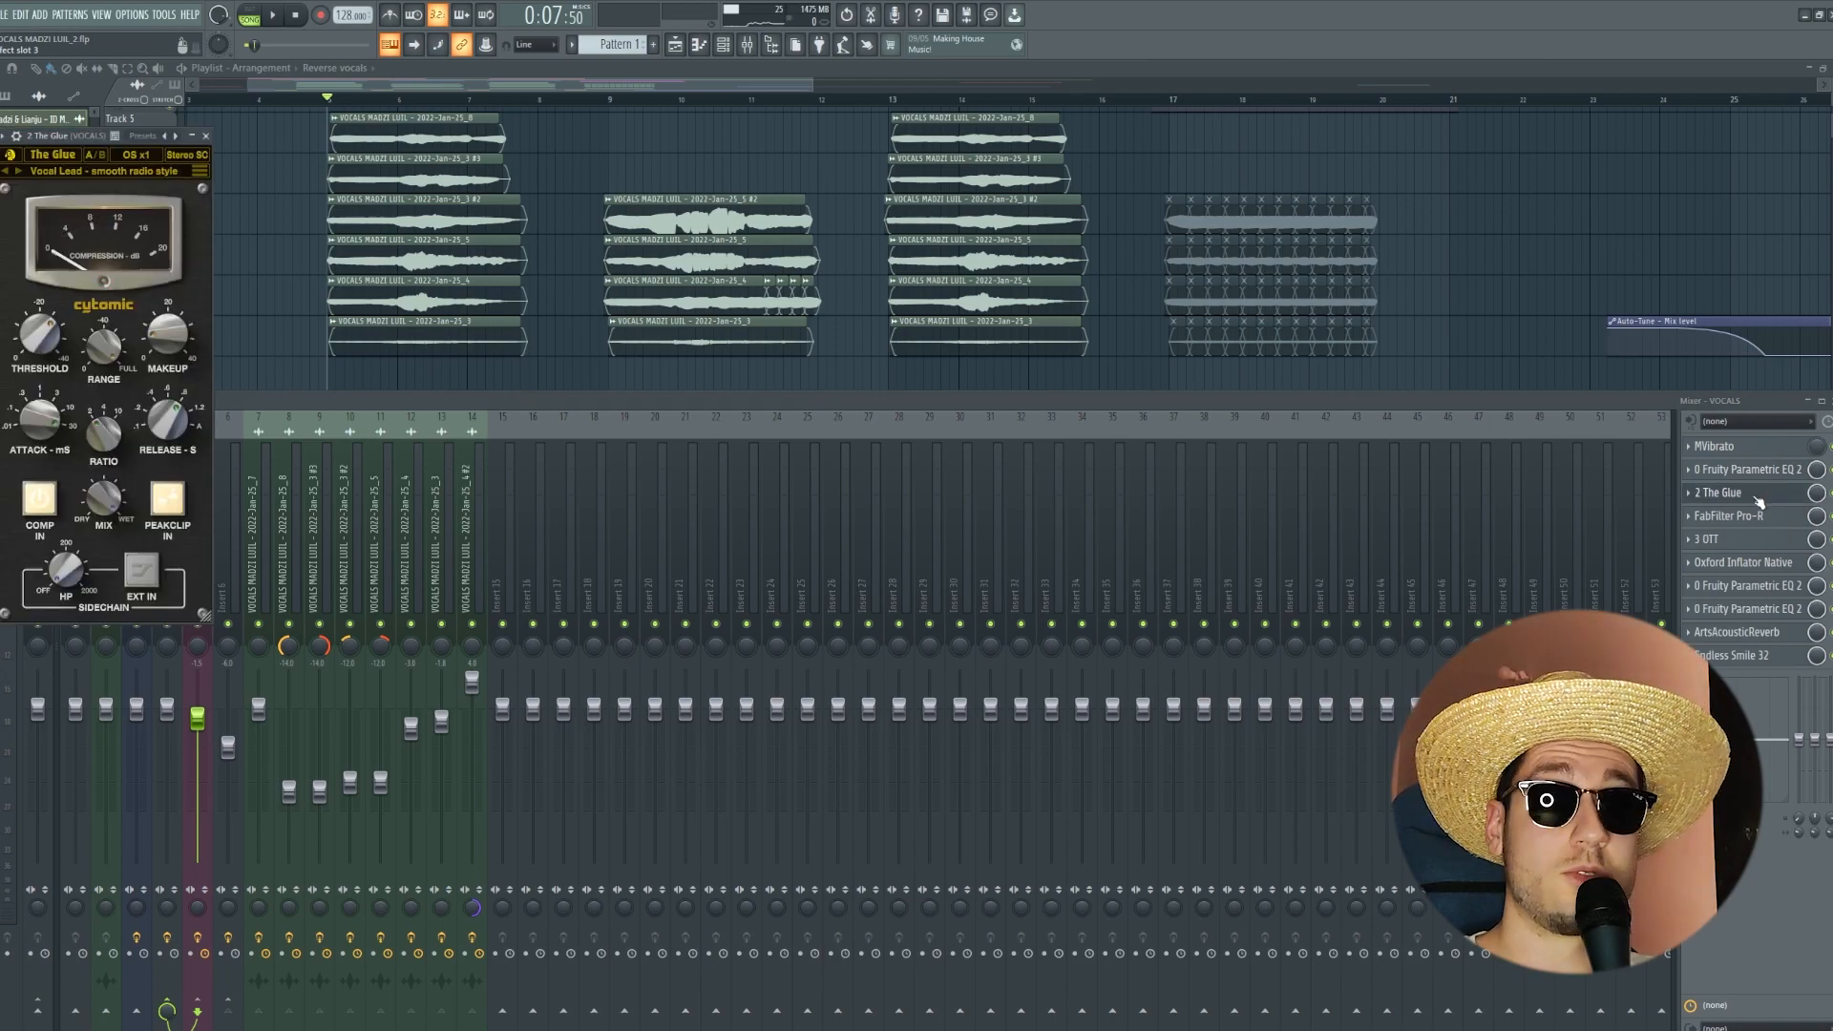
pyautogui.click(1760, 495)
pyautogui.click(1759, 517)
pyautogui.click(1709, 539)
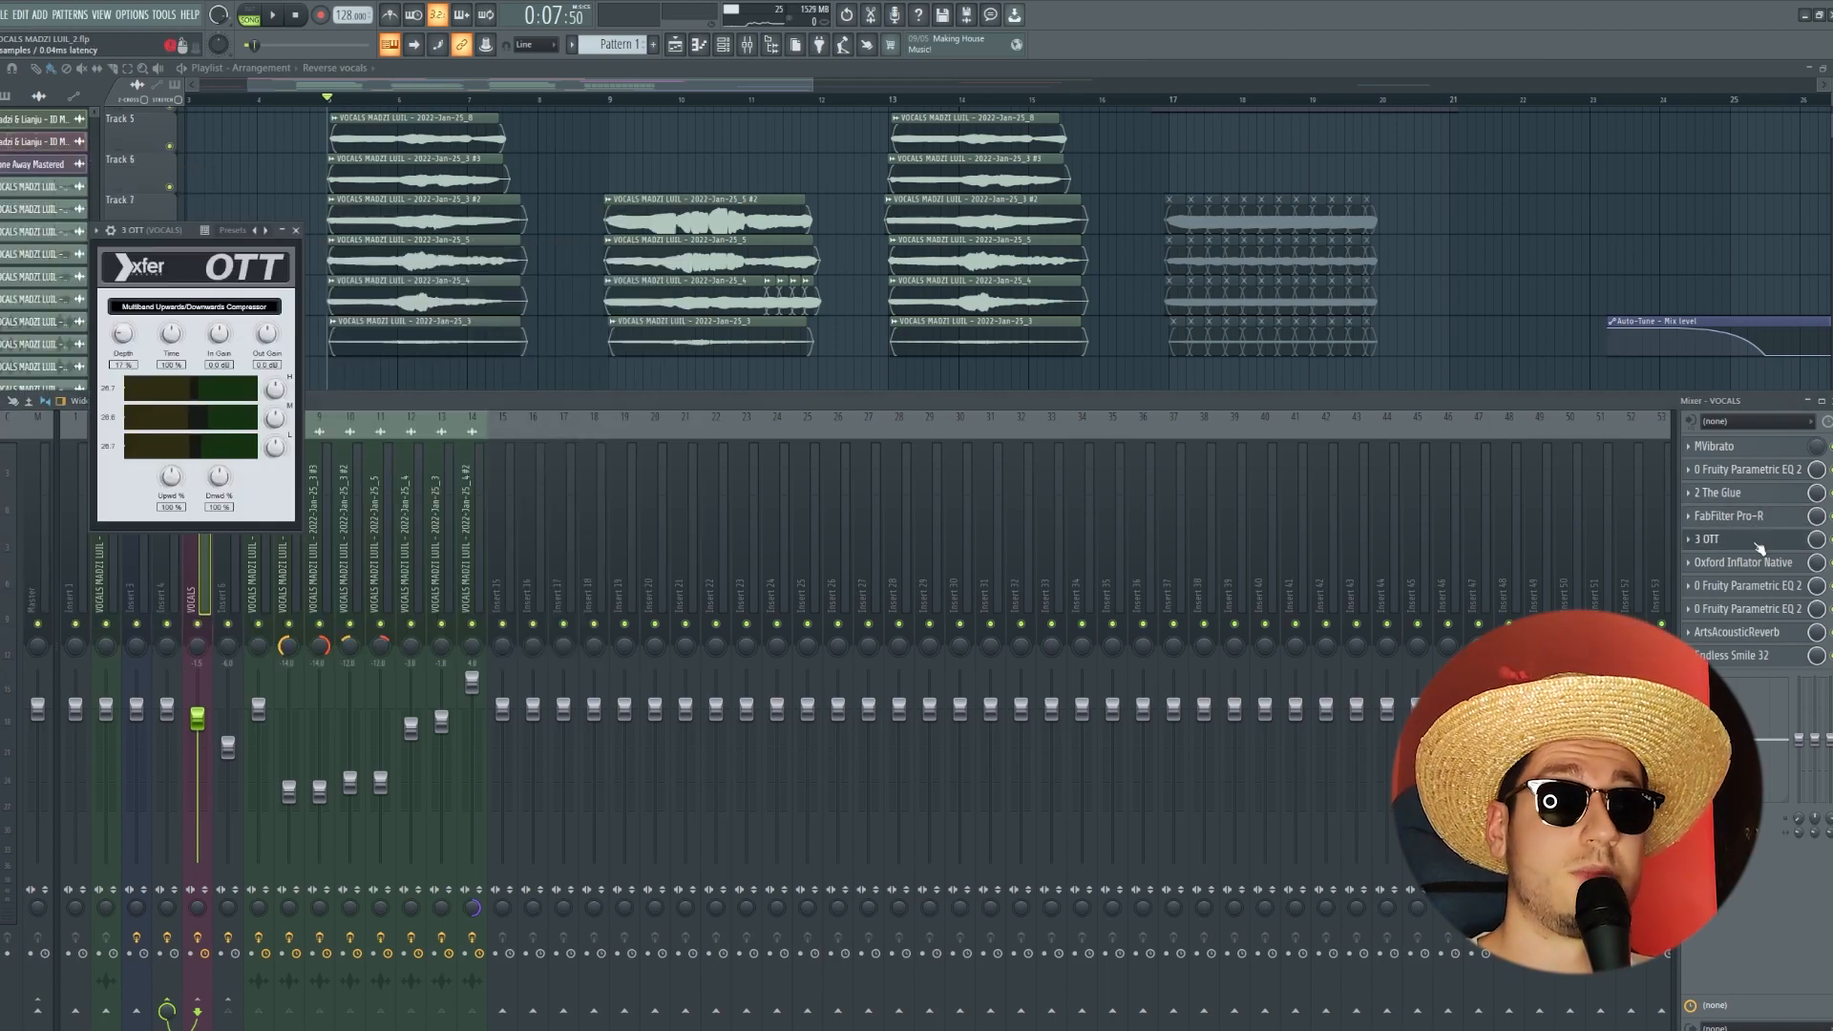
# Step: View the Oxford Inflator, the two remaining Fruity Parametric EQ 2 instances and Endless Smile on the VOCALS bus
pyautogui.click(1747, 563)
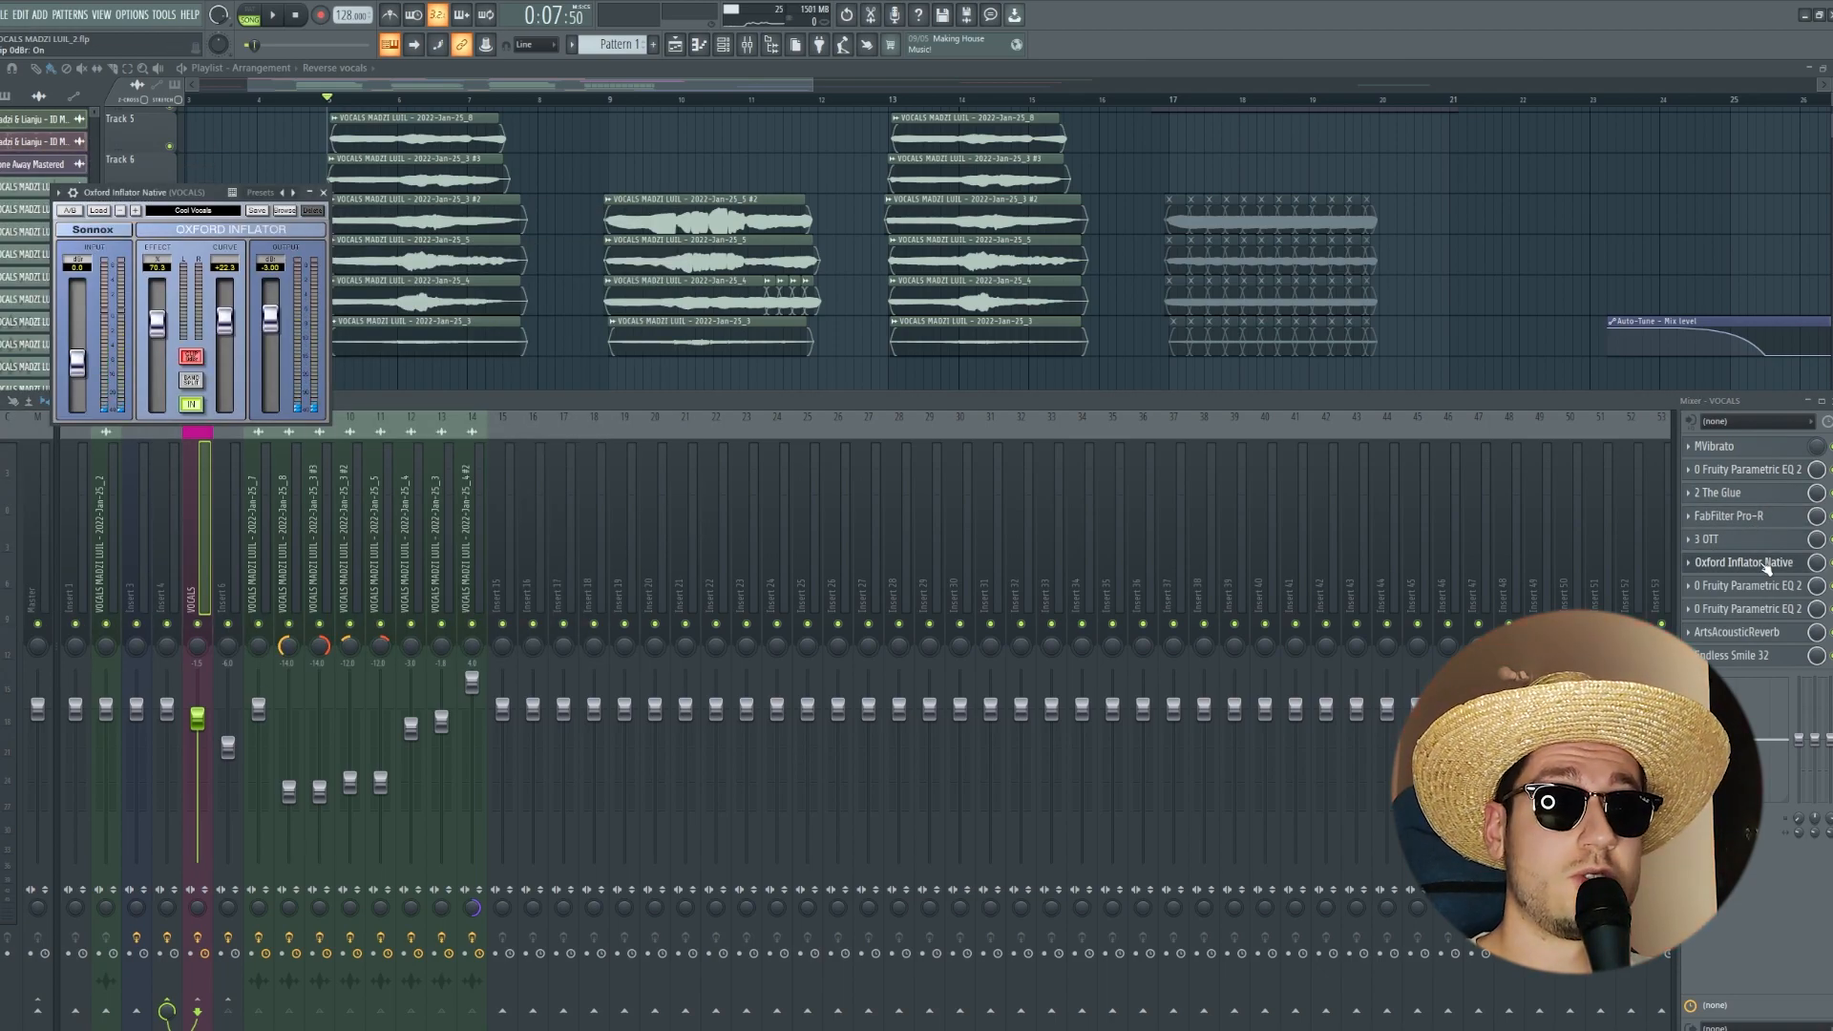
pyautogui.click(1767, 567)
pyautogui.click(1767, 585)
pyautogui.click(1767, 586)
pyautogui.click(1770, 610)
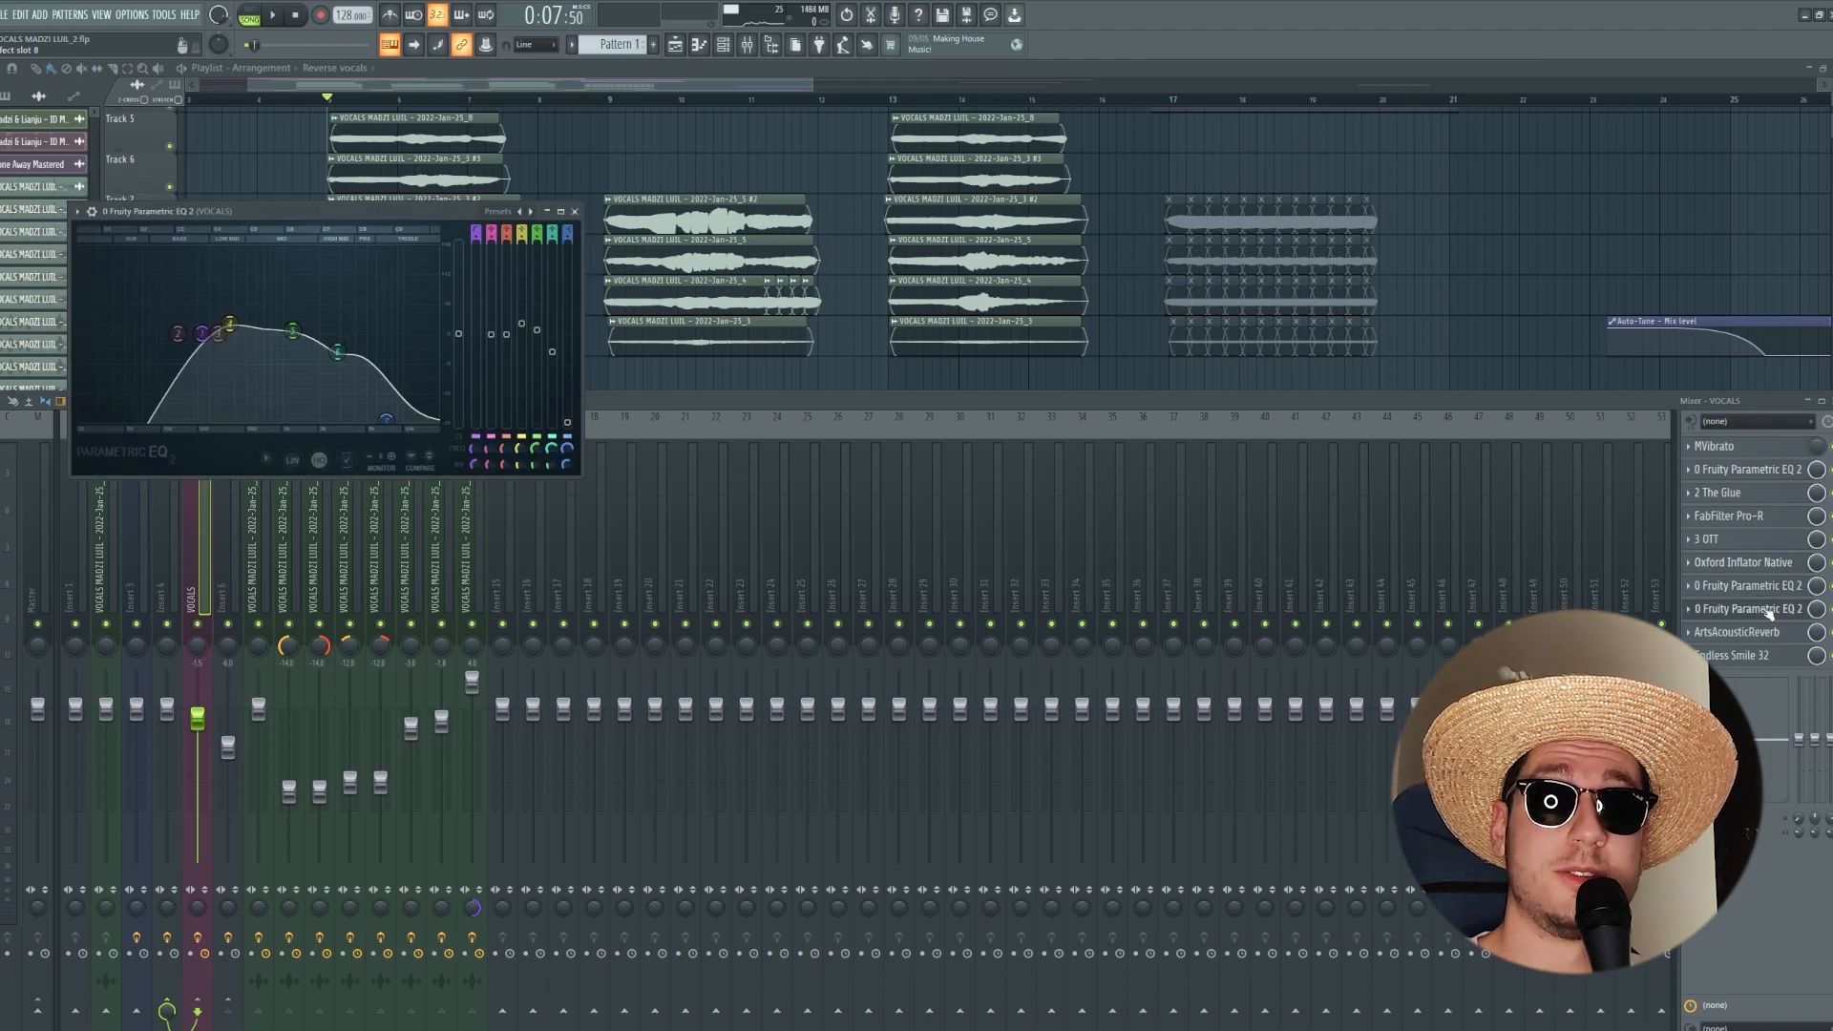
pyautogui.click(1762, 658)
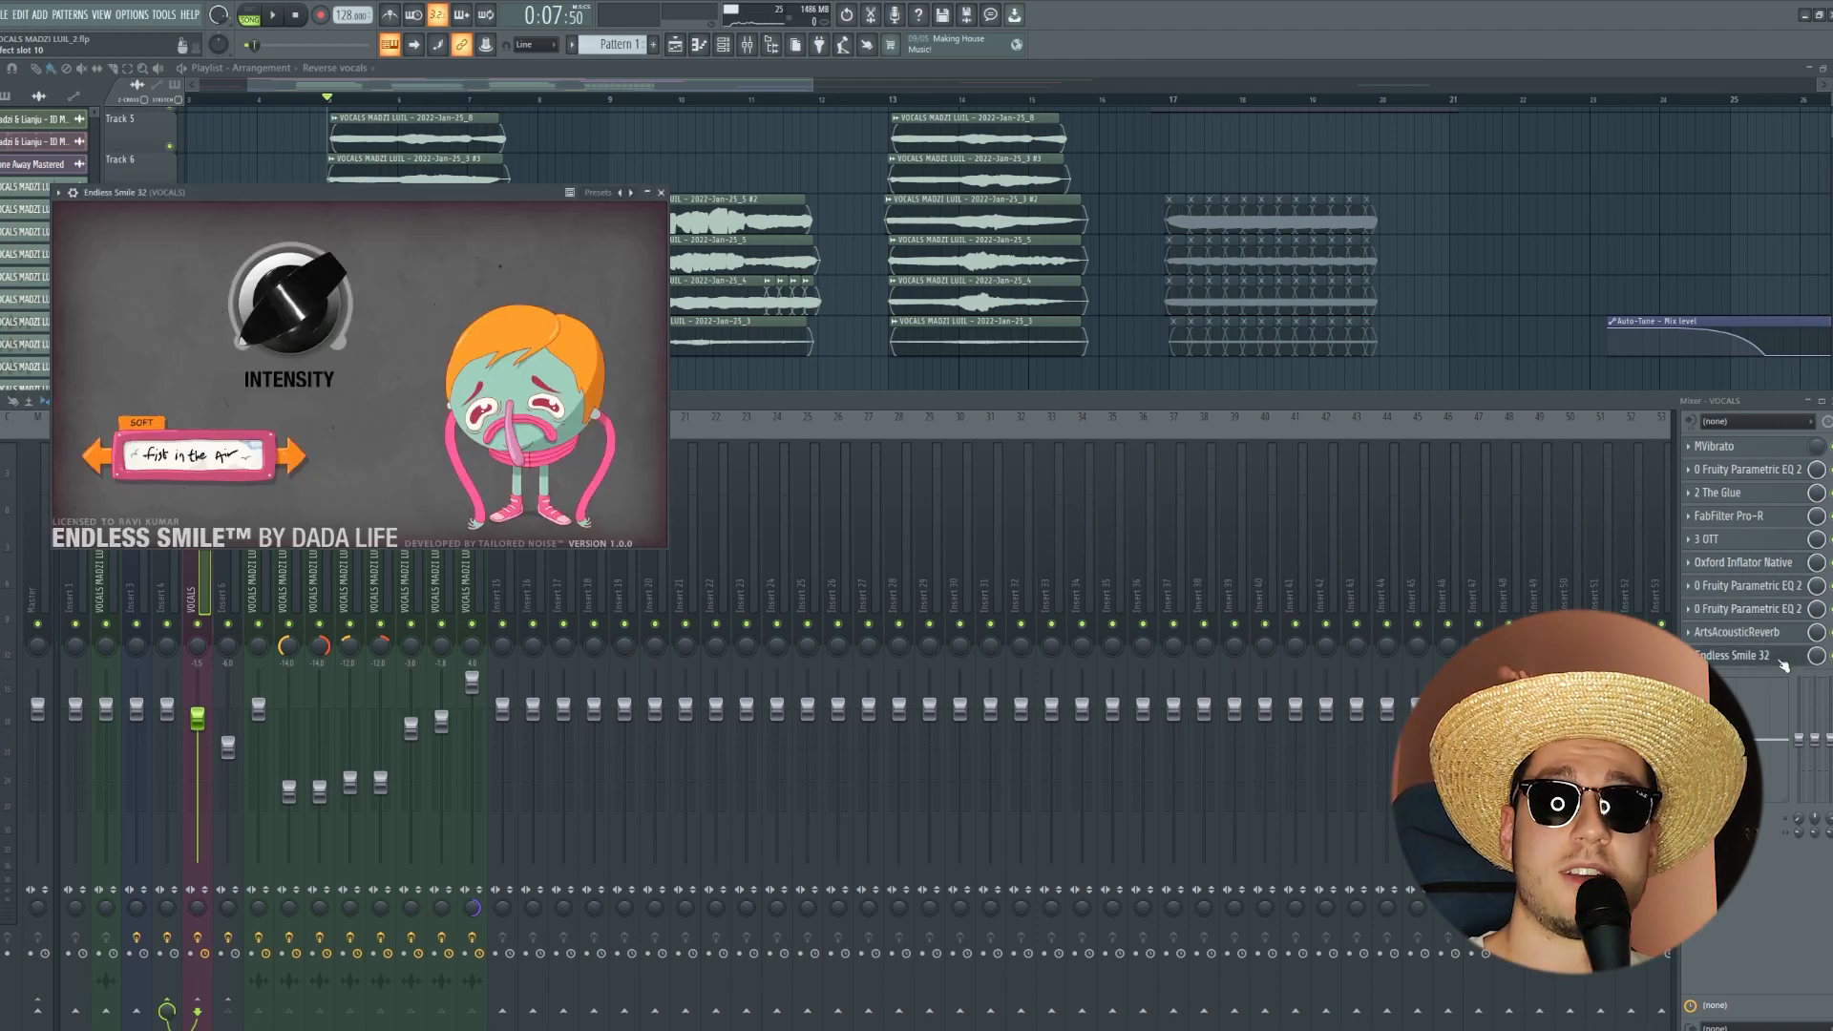
pyautogui.click(1784, 665)
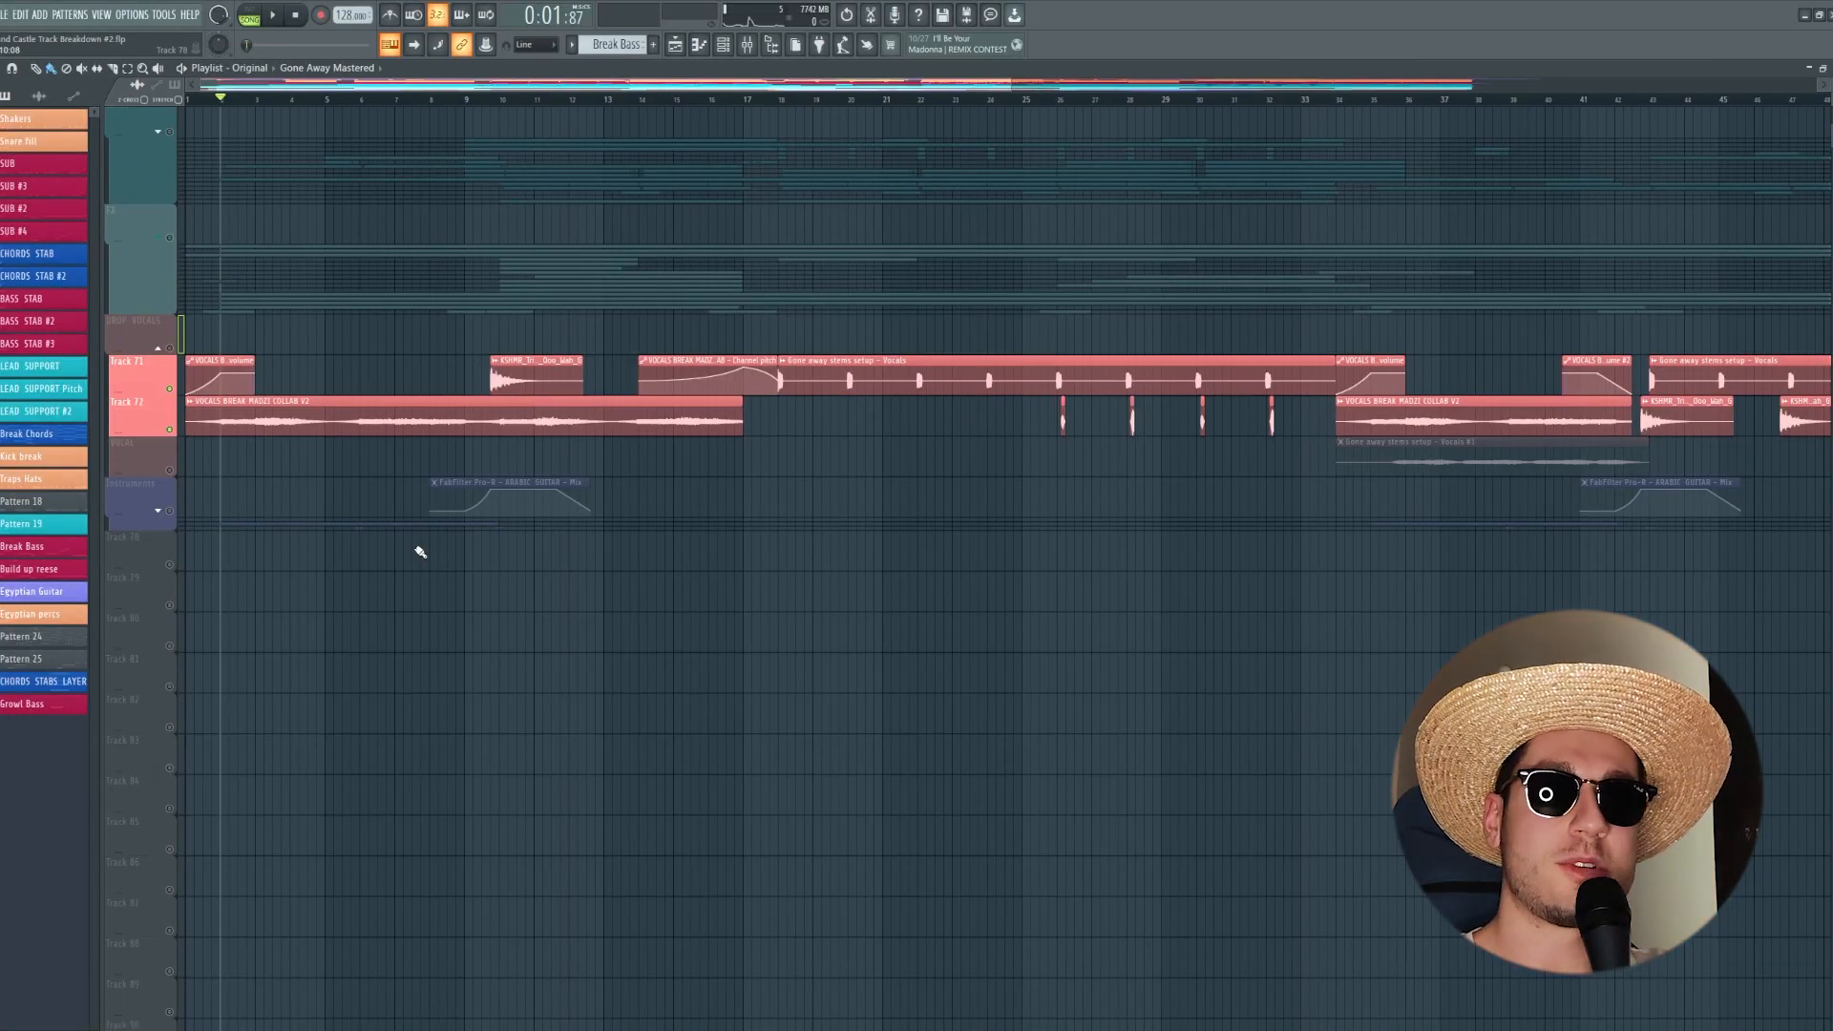
# Step: Expand the BASS group, unmute Tracks 31 and 33 and play them together with vocal Tracks 71 and 72
pyautogui.scroll(5, 417, 546)
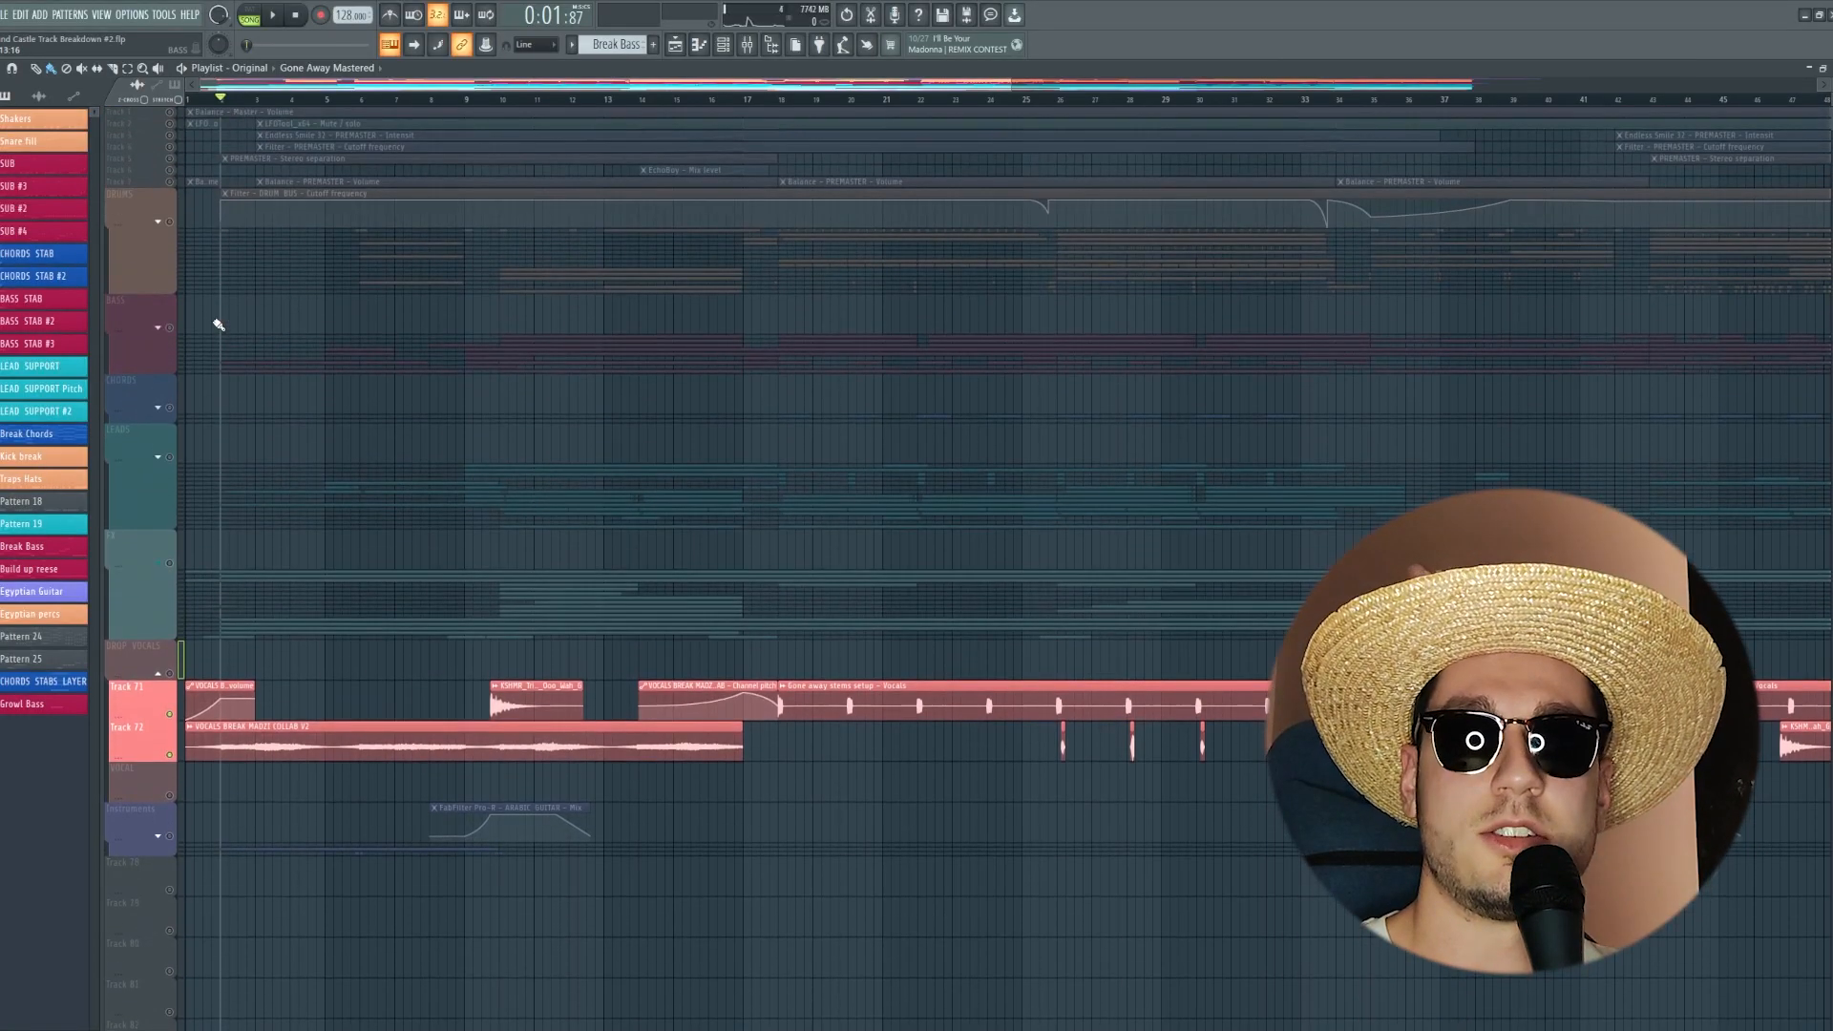
pyautogui.click(158, 327)
pyautogui.press('space')
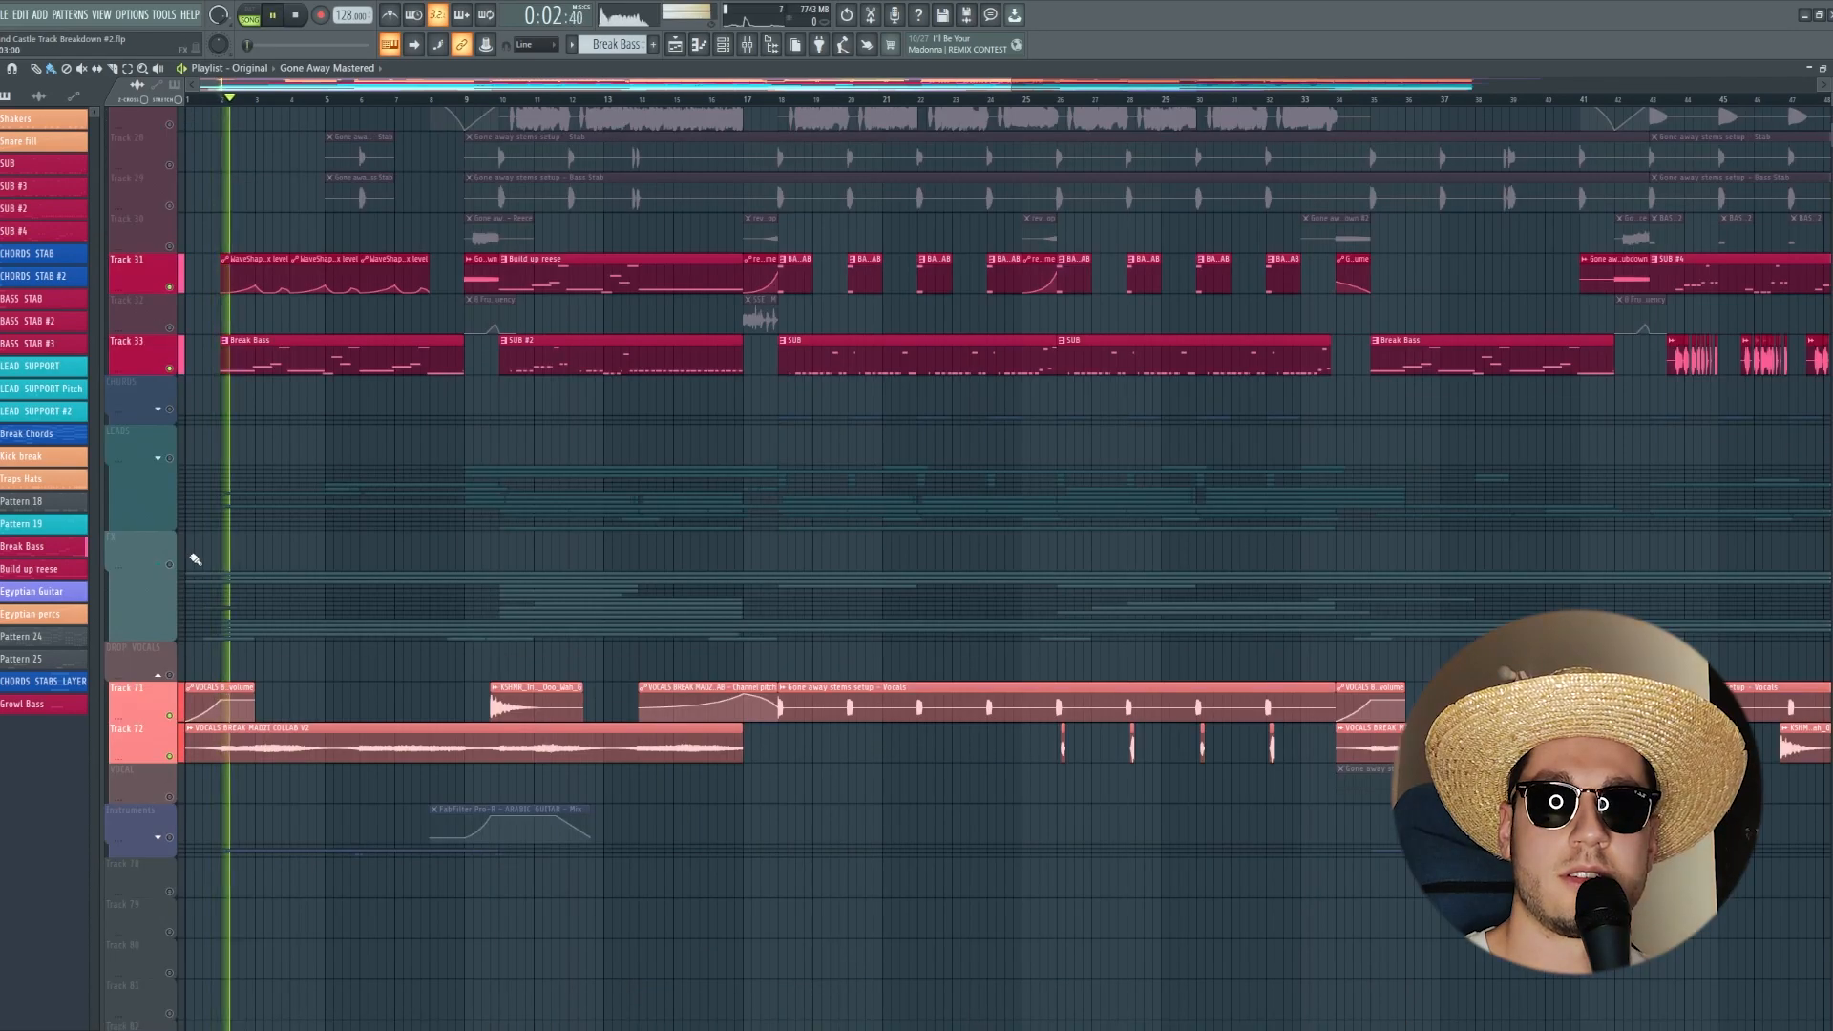
pyautogui.scroll(-2, 222, 530)
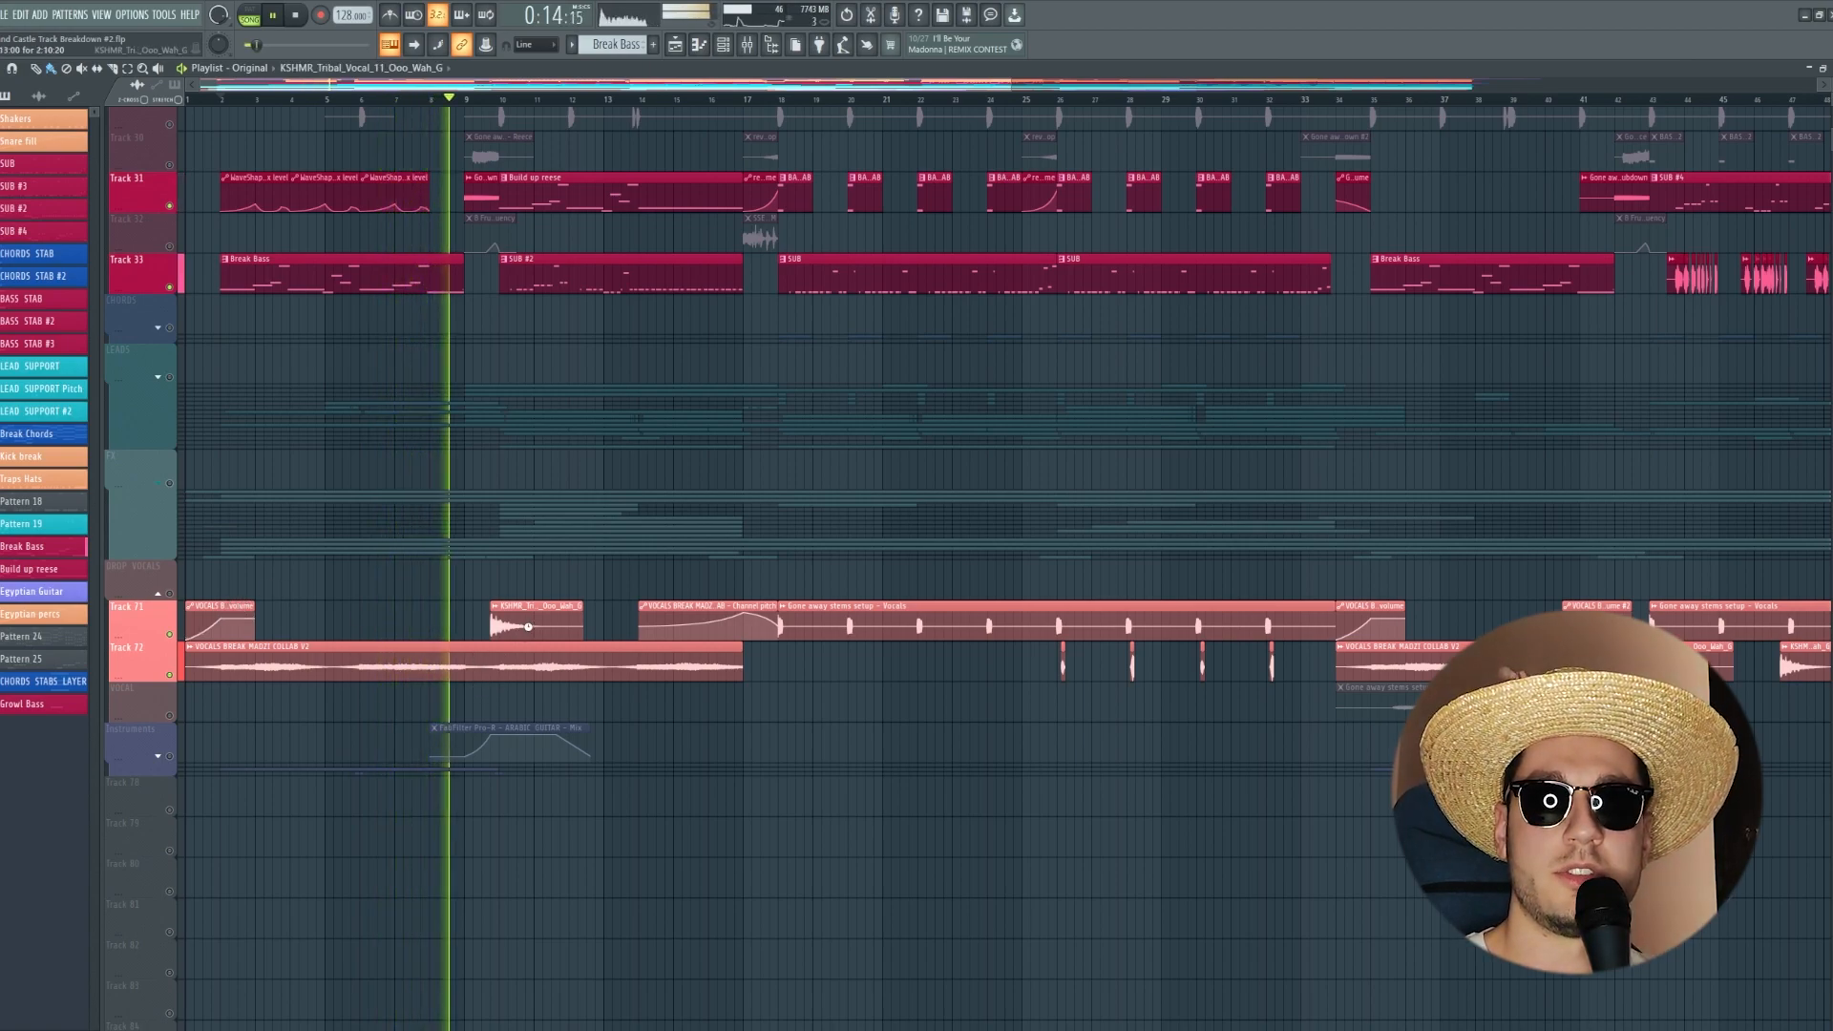
# Step: View the sample settings of the KSHMR Tribal Vocal 11 clip on Track 71, stop playback and close the settings
pyautogui.doubleClick(590, 635)
pyautogui.press('space')
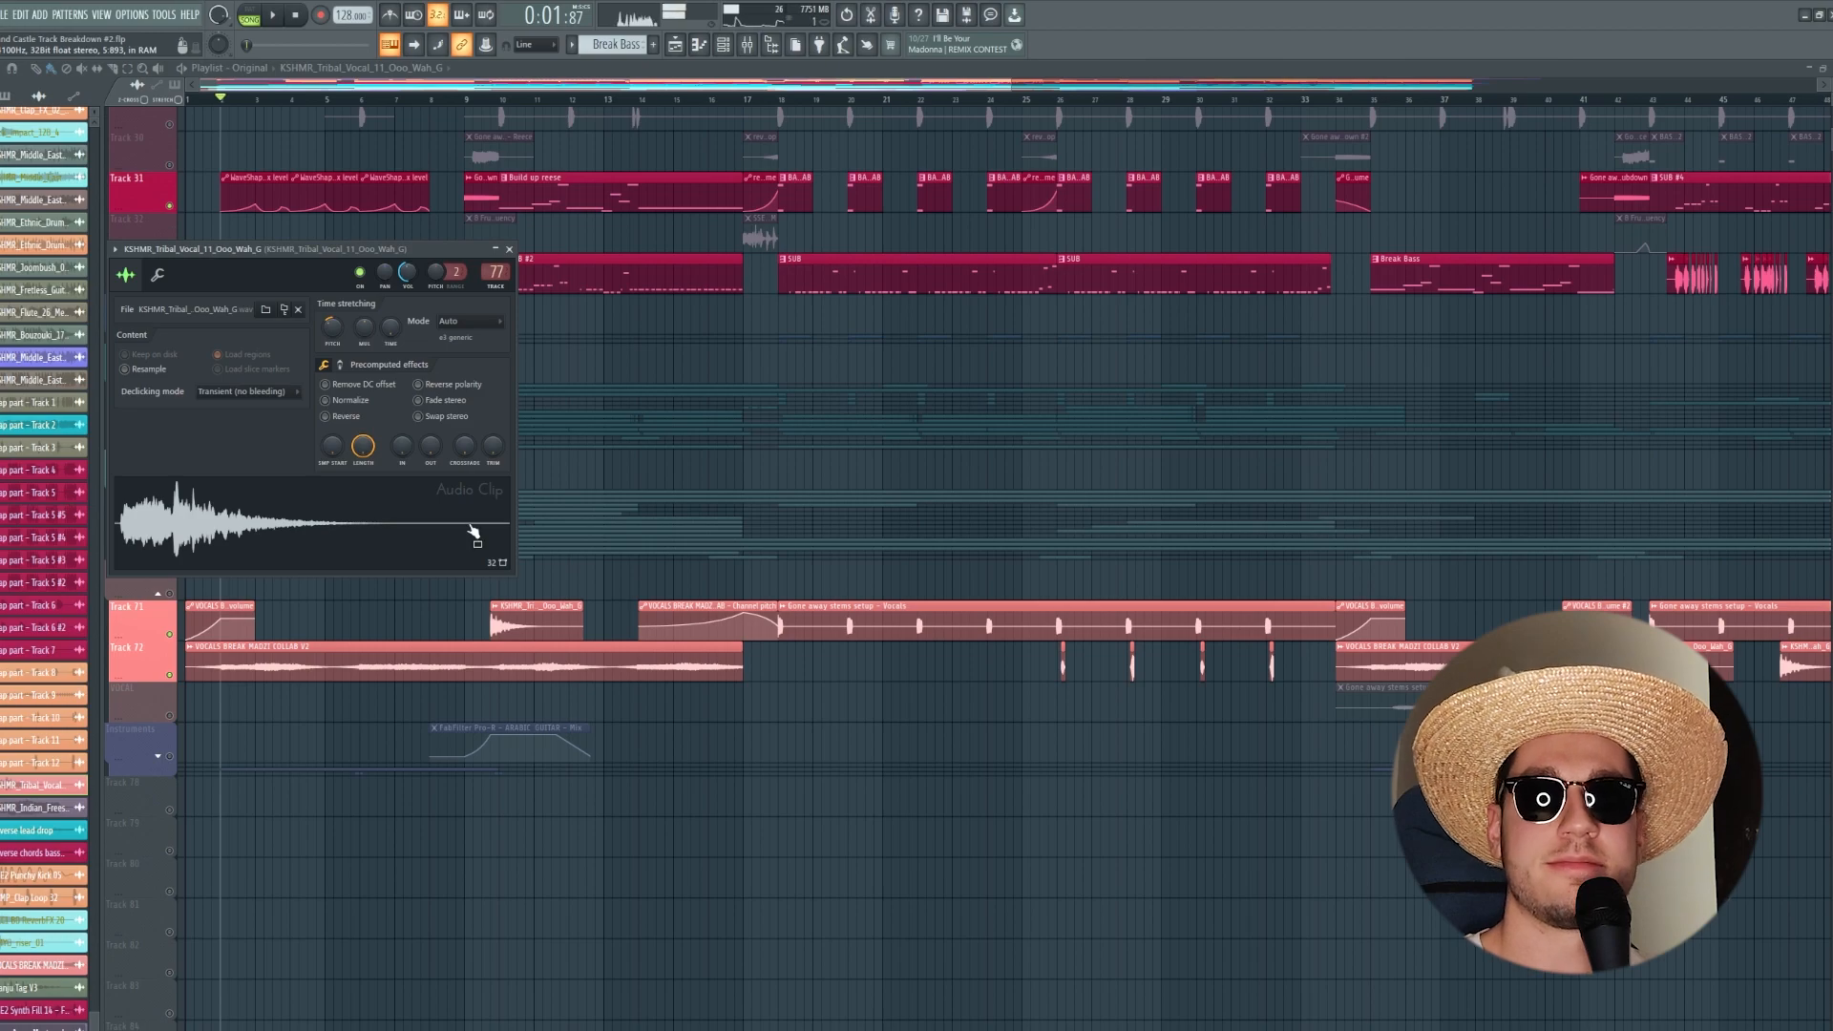
pyautogui.press('Escape')
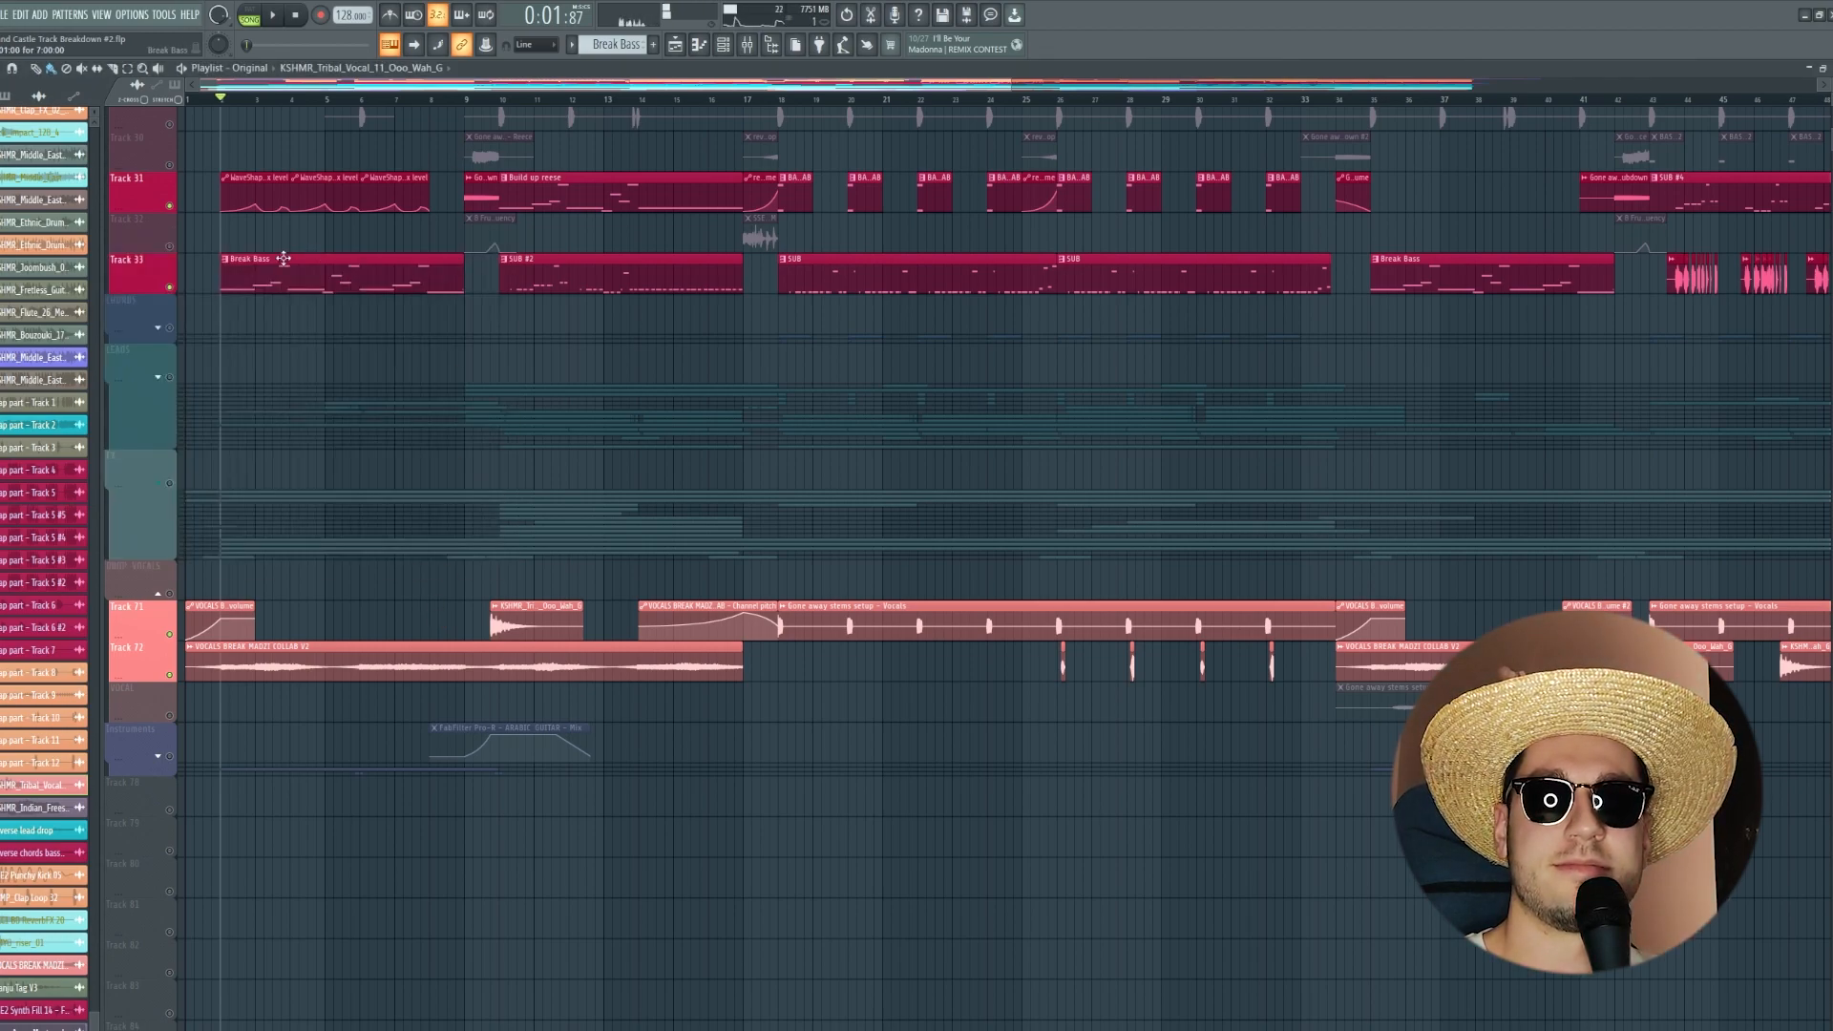
# Step: Play the full arrangement with all tracks unmuted, collapsing the BASS, FX and DROP VOCALS groups and expanding LEADS
pyautogui.scroll(-3, 150, 314)
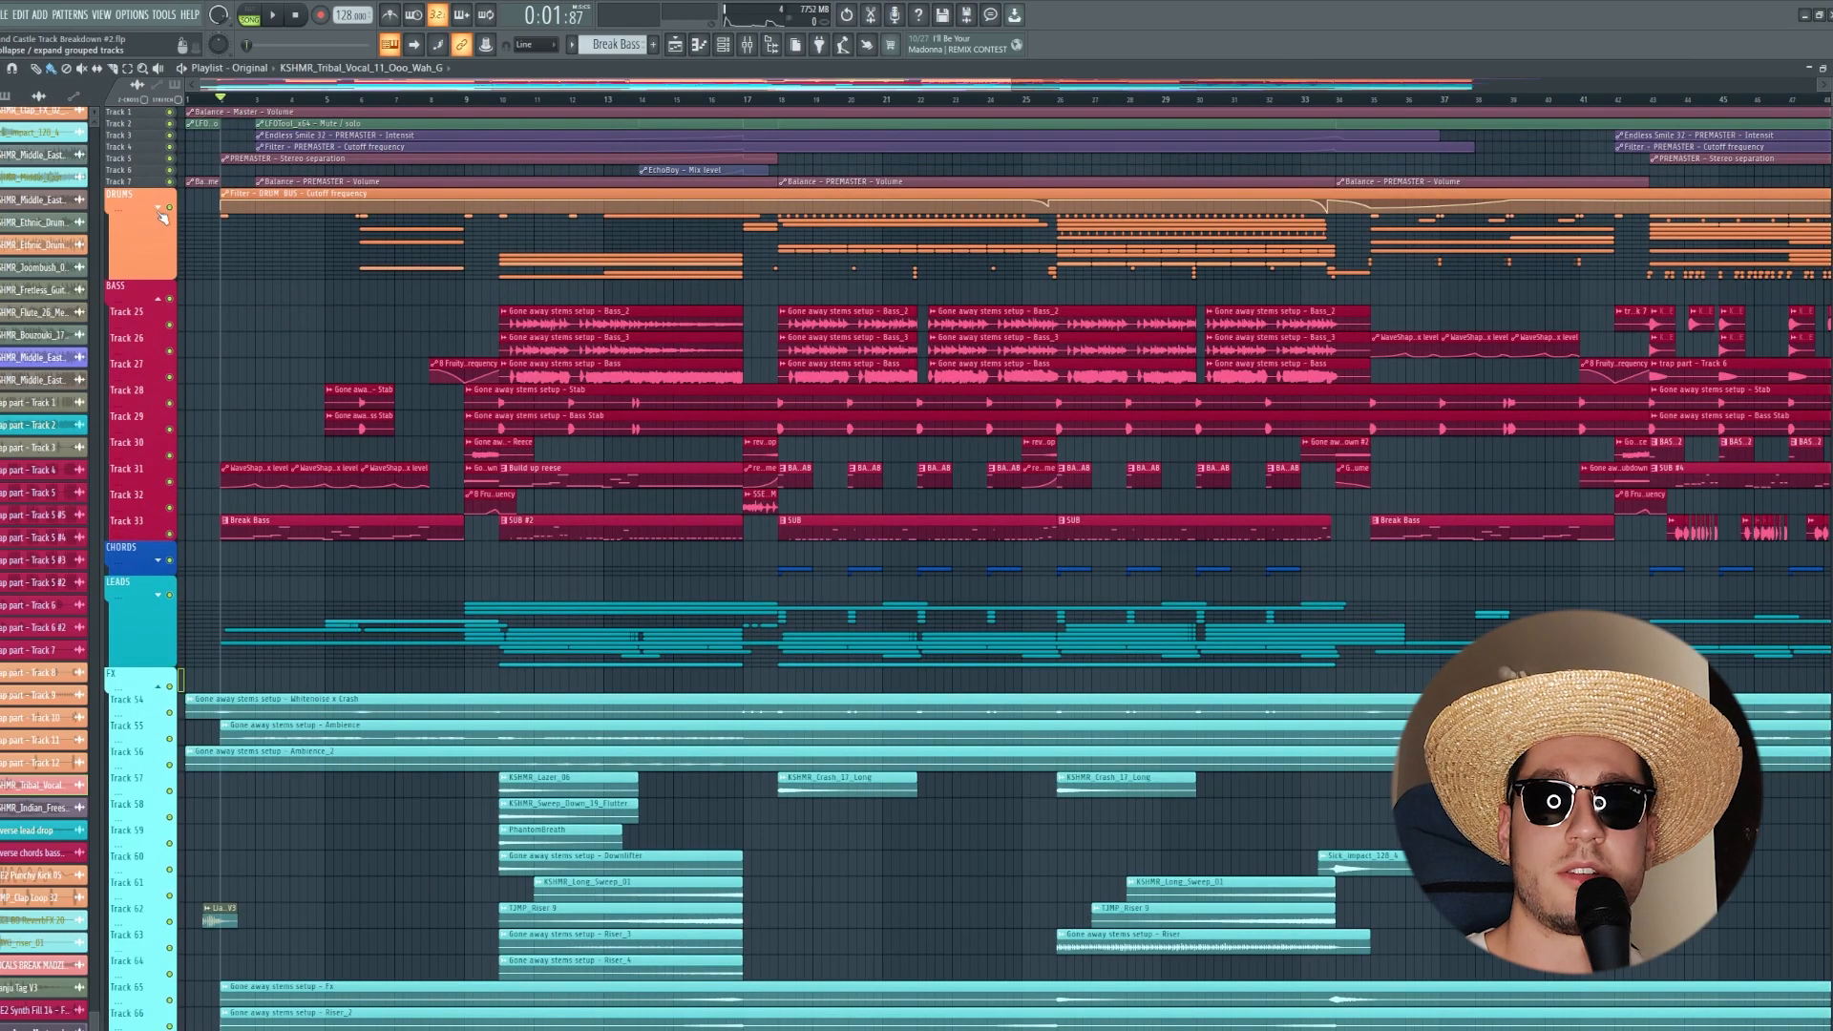
pyautogui.press('space')
pyautogui.click(158, 299)
pyautogui.scroll(-2, 158, 315)
pyautogui.click(159, 360)
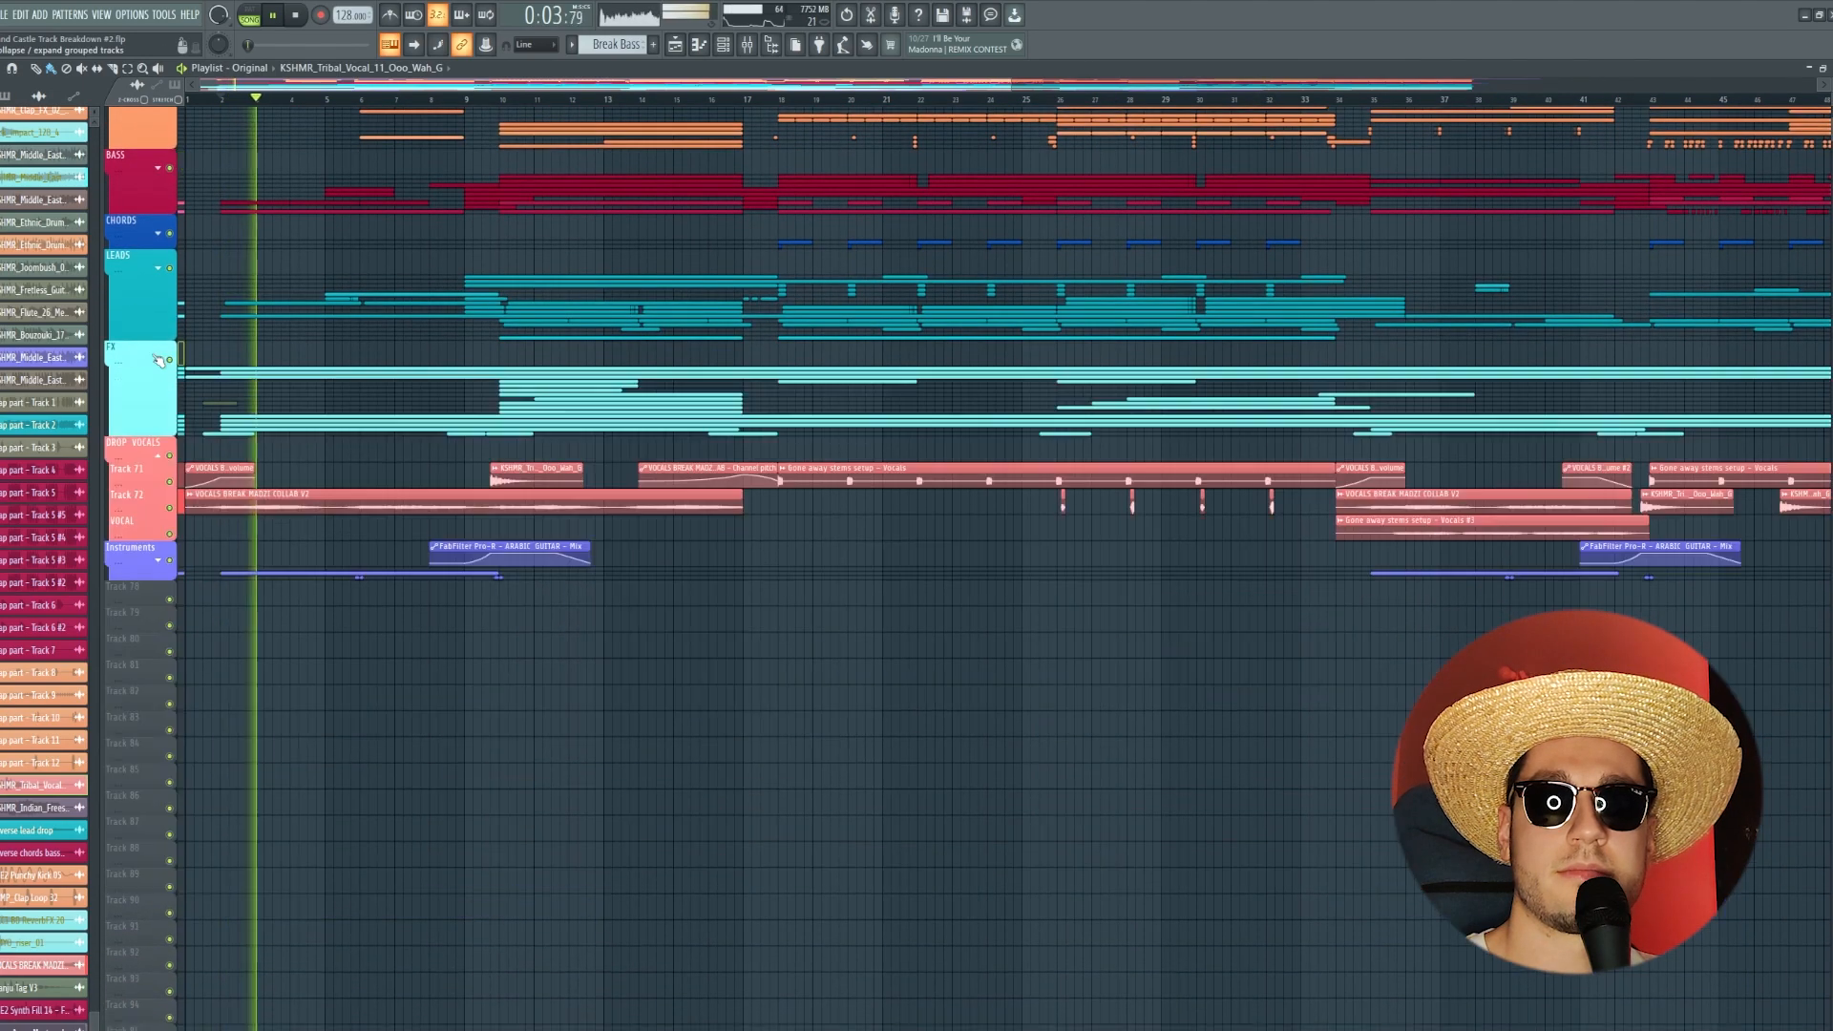
pyautogui.scroll(1, 426, 478)
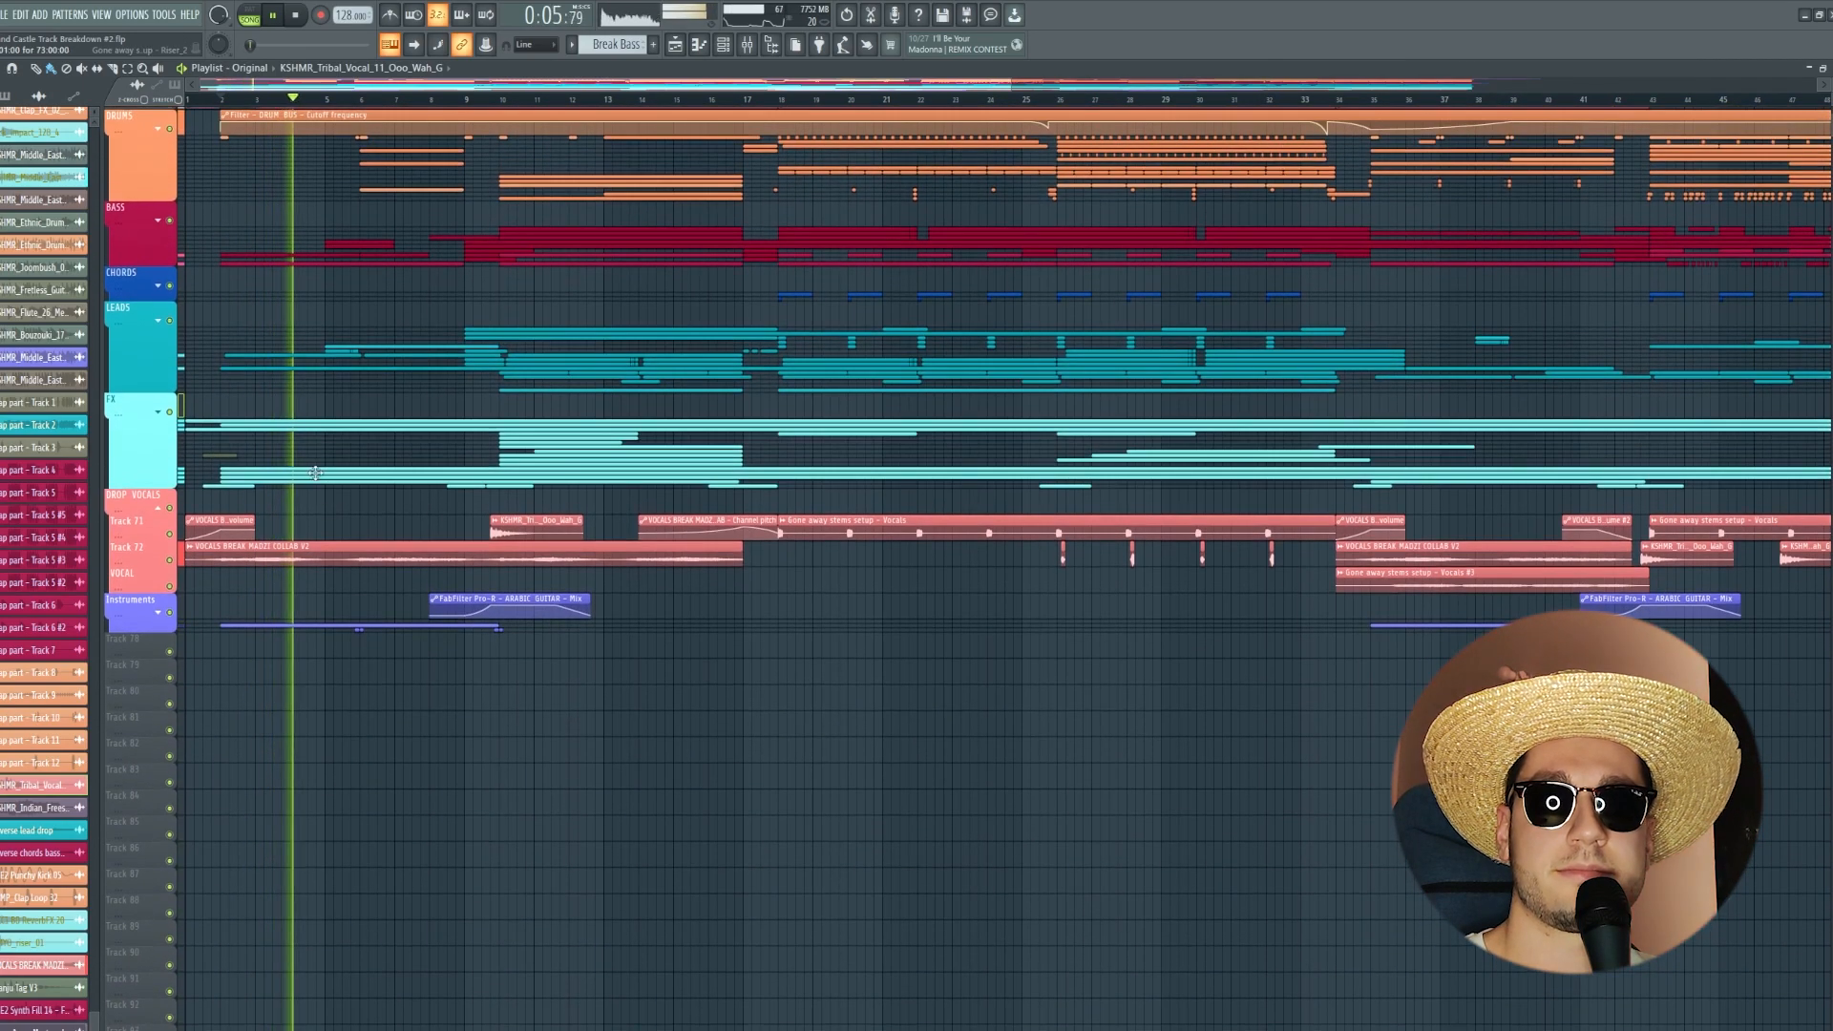
pyautogui.click(161, 510)
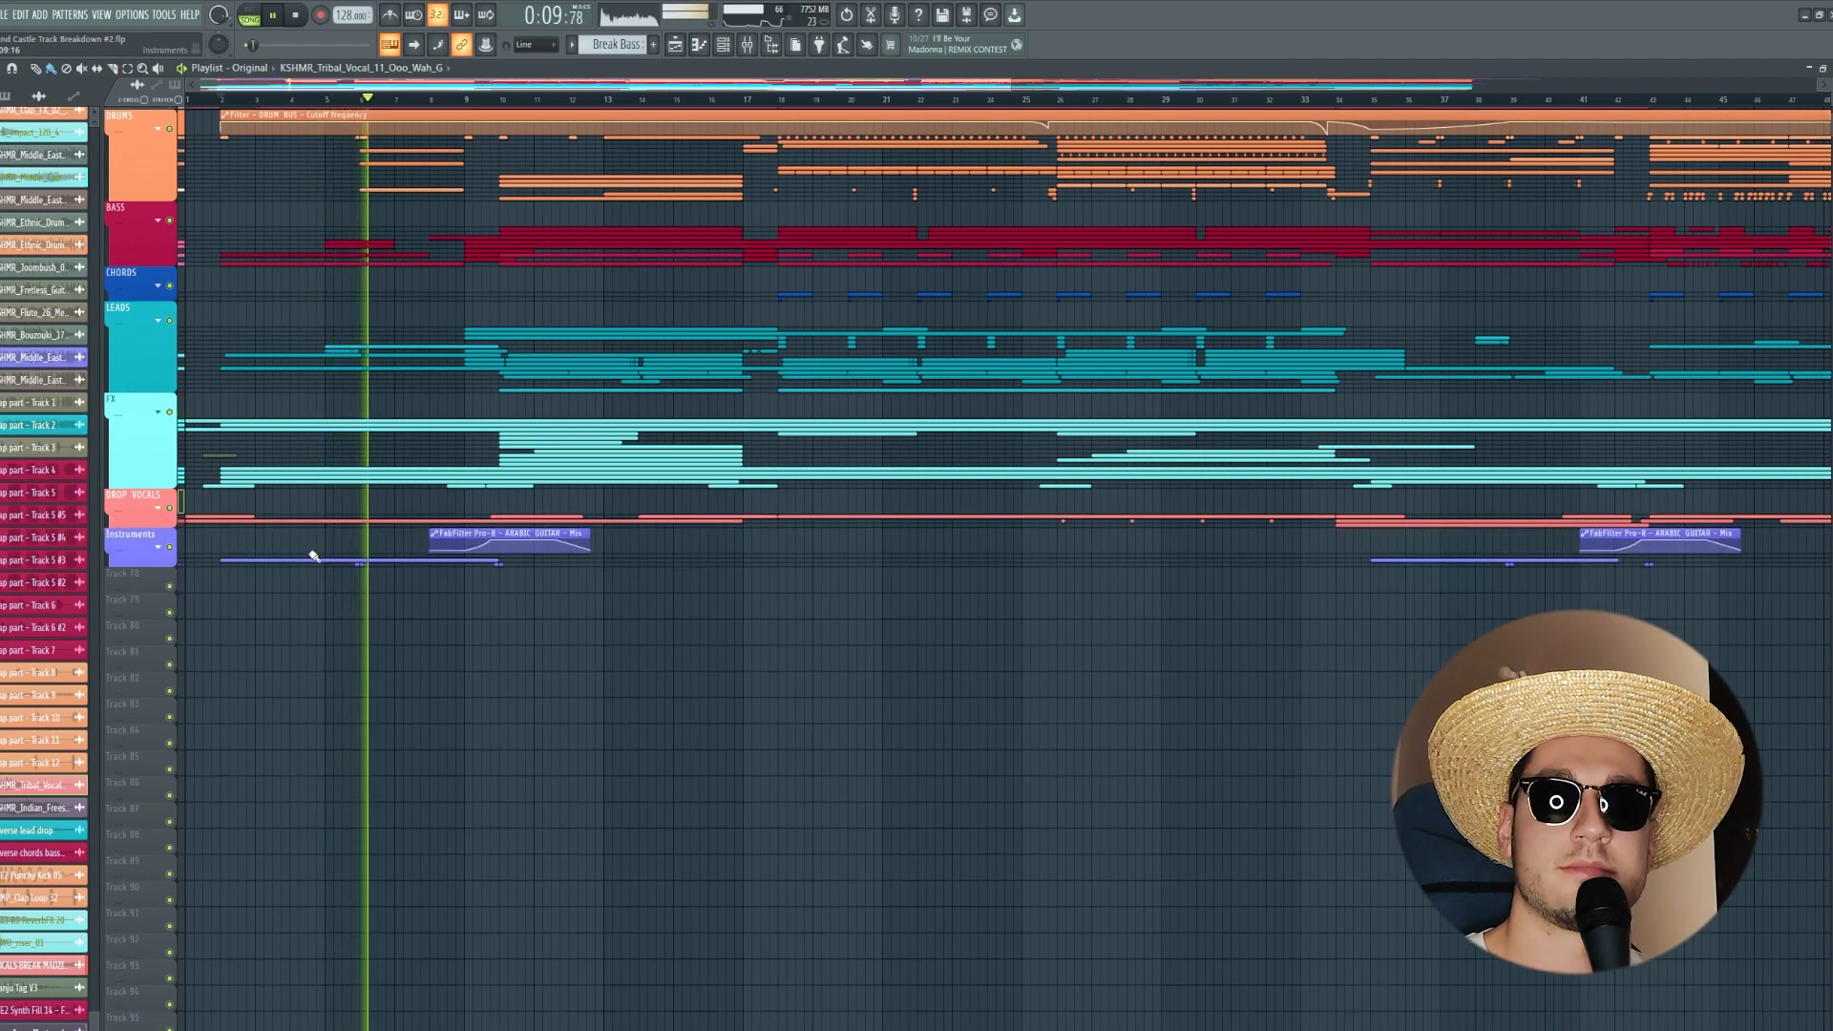
pyautogui.scroll(3, 314, 558)
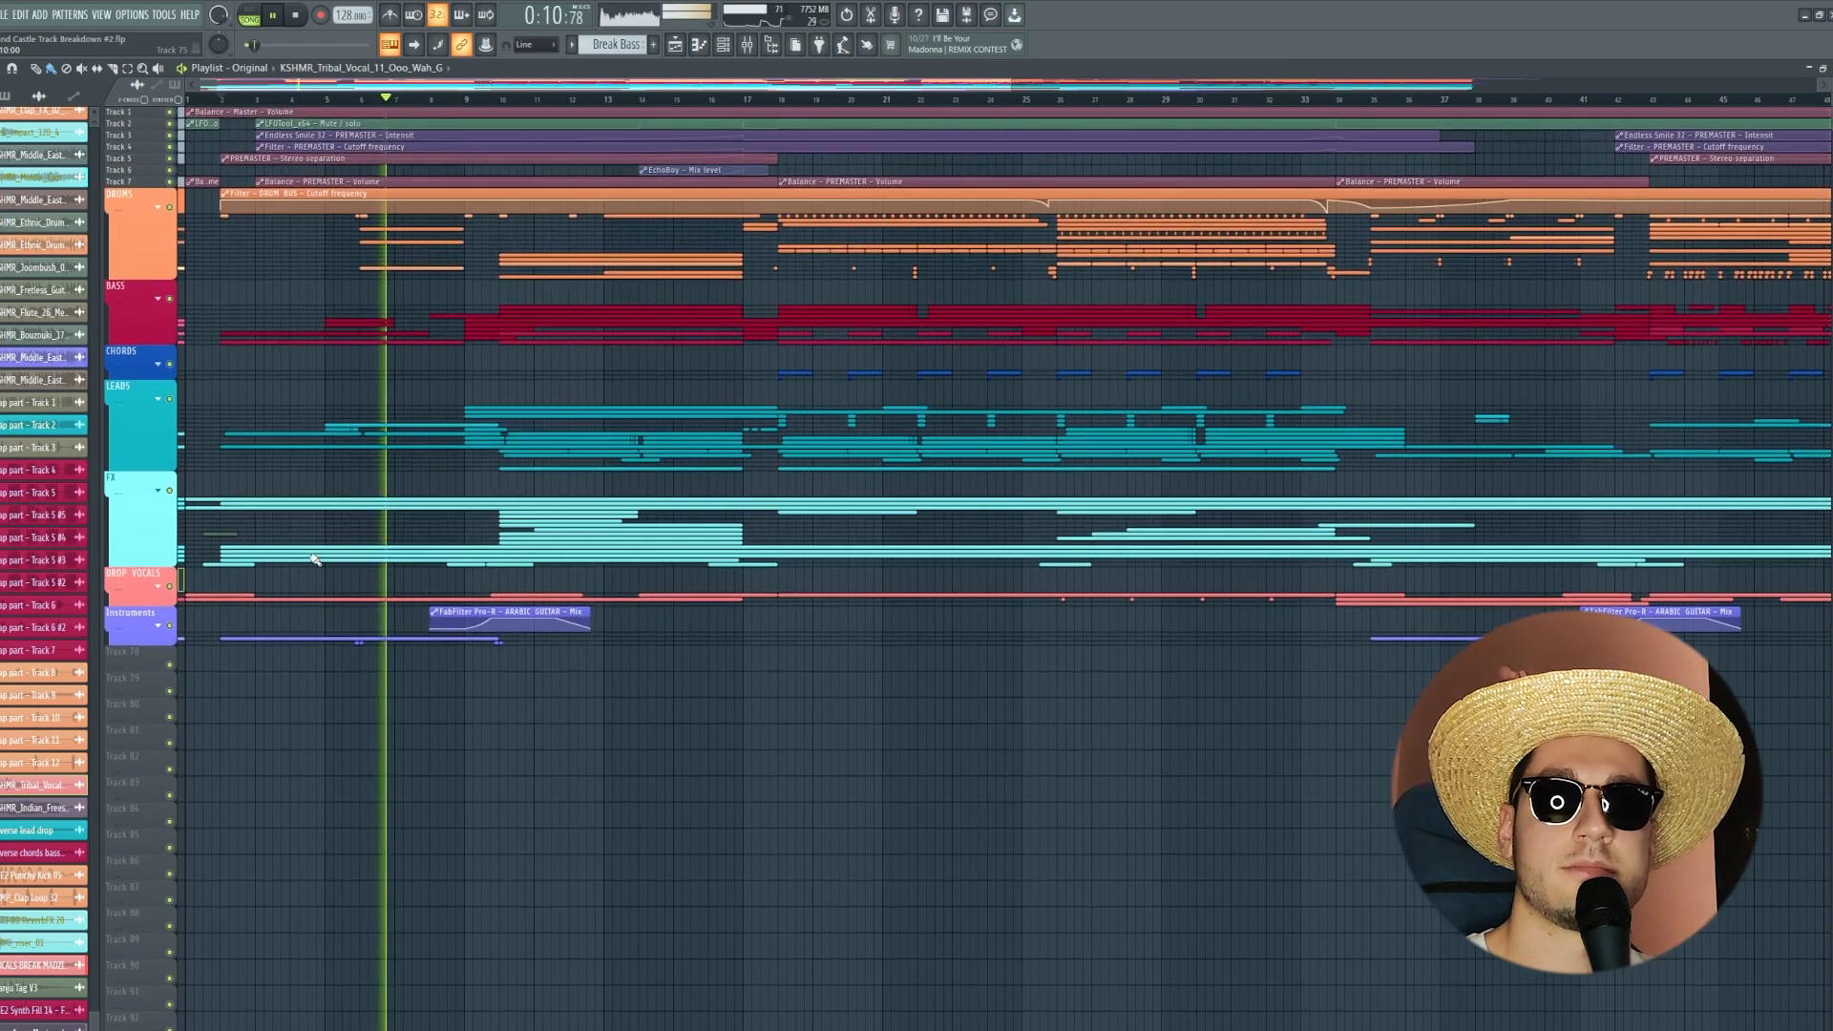
pyautogui.click(160, 400)
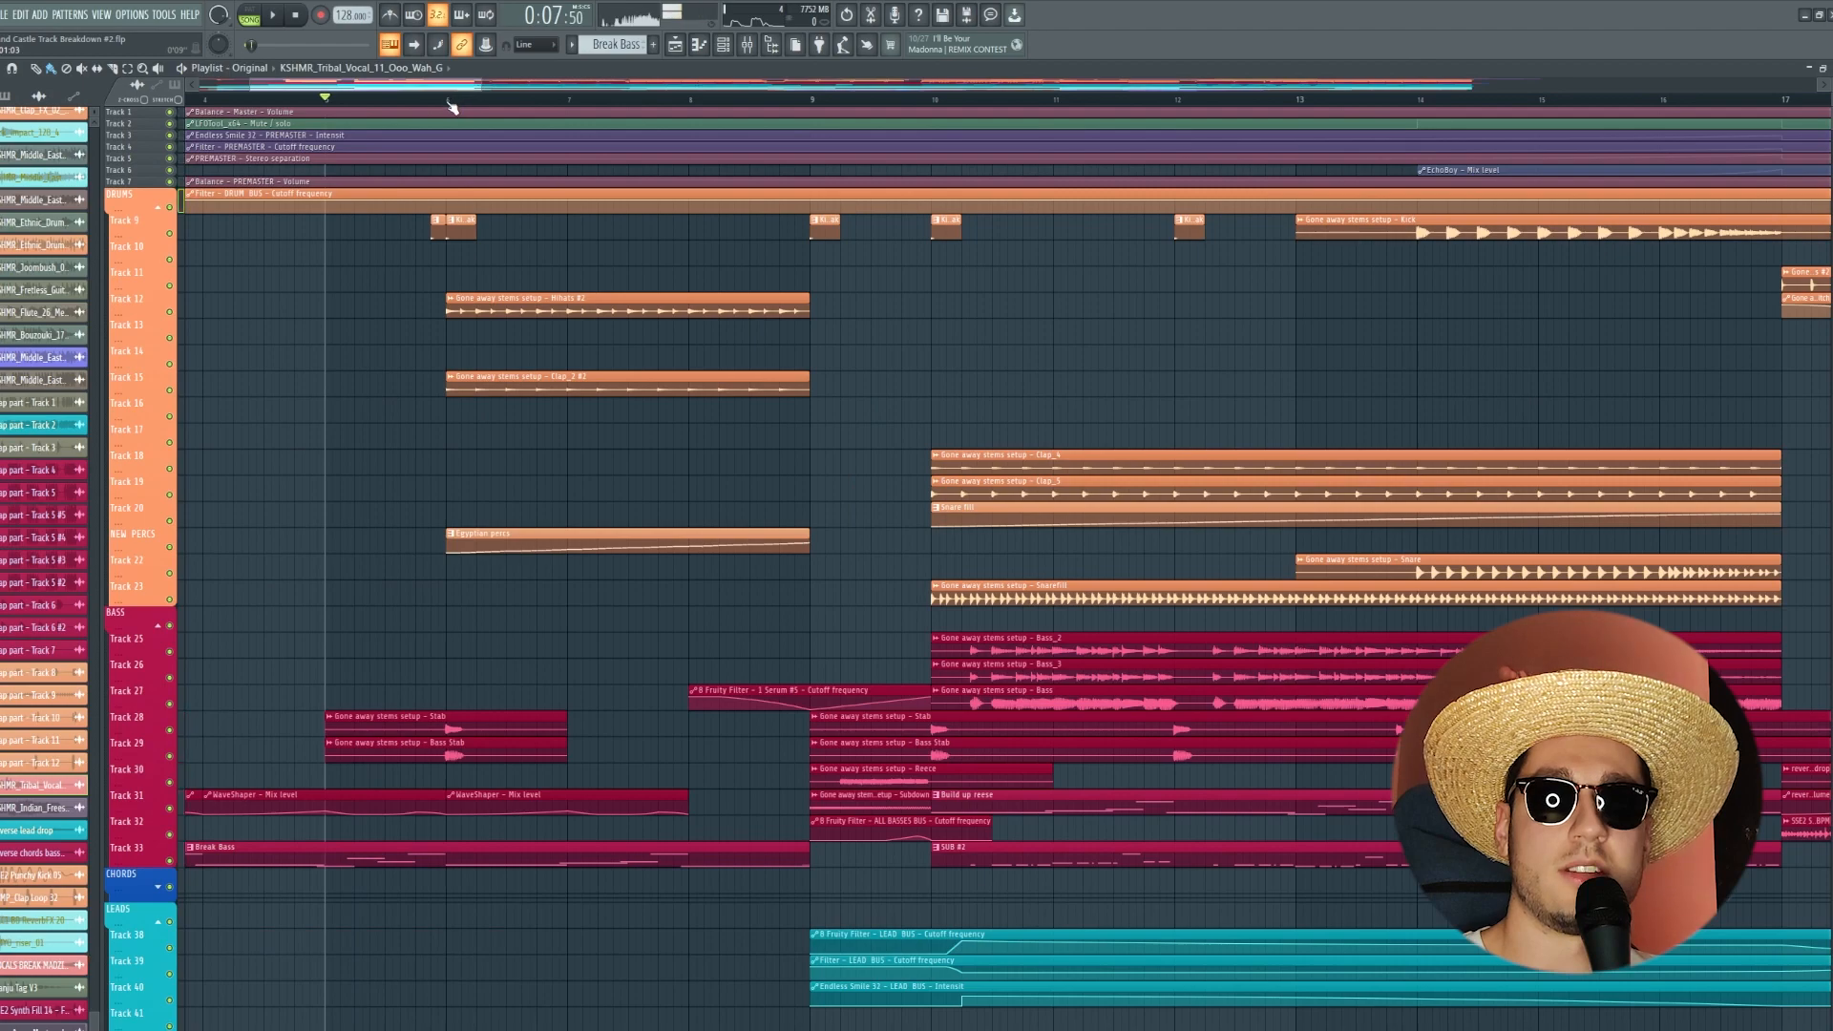
# Step: Solo the Track 12 hi-hats, add the Track 15 clap and the NEW PERCS track, and play them from bar 6
pyautogui.rightClick(170, 312)
pyautogui.press('space')
pyautogui.click(170, 390)
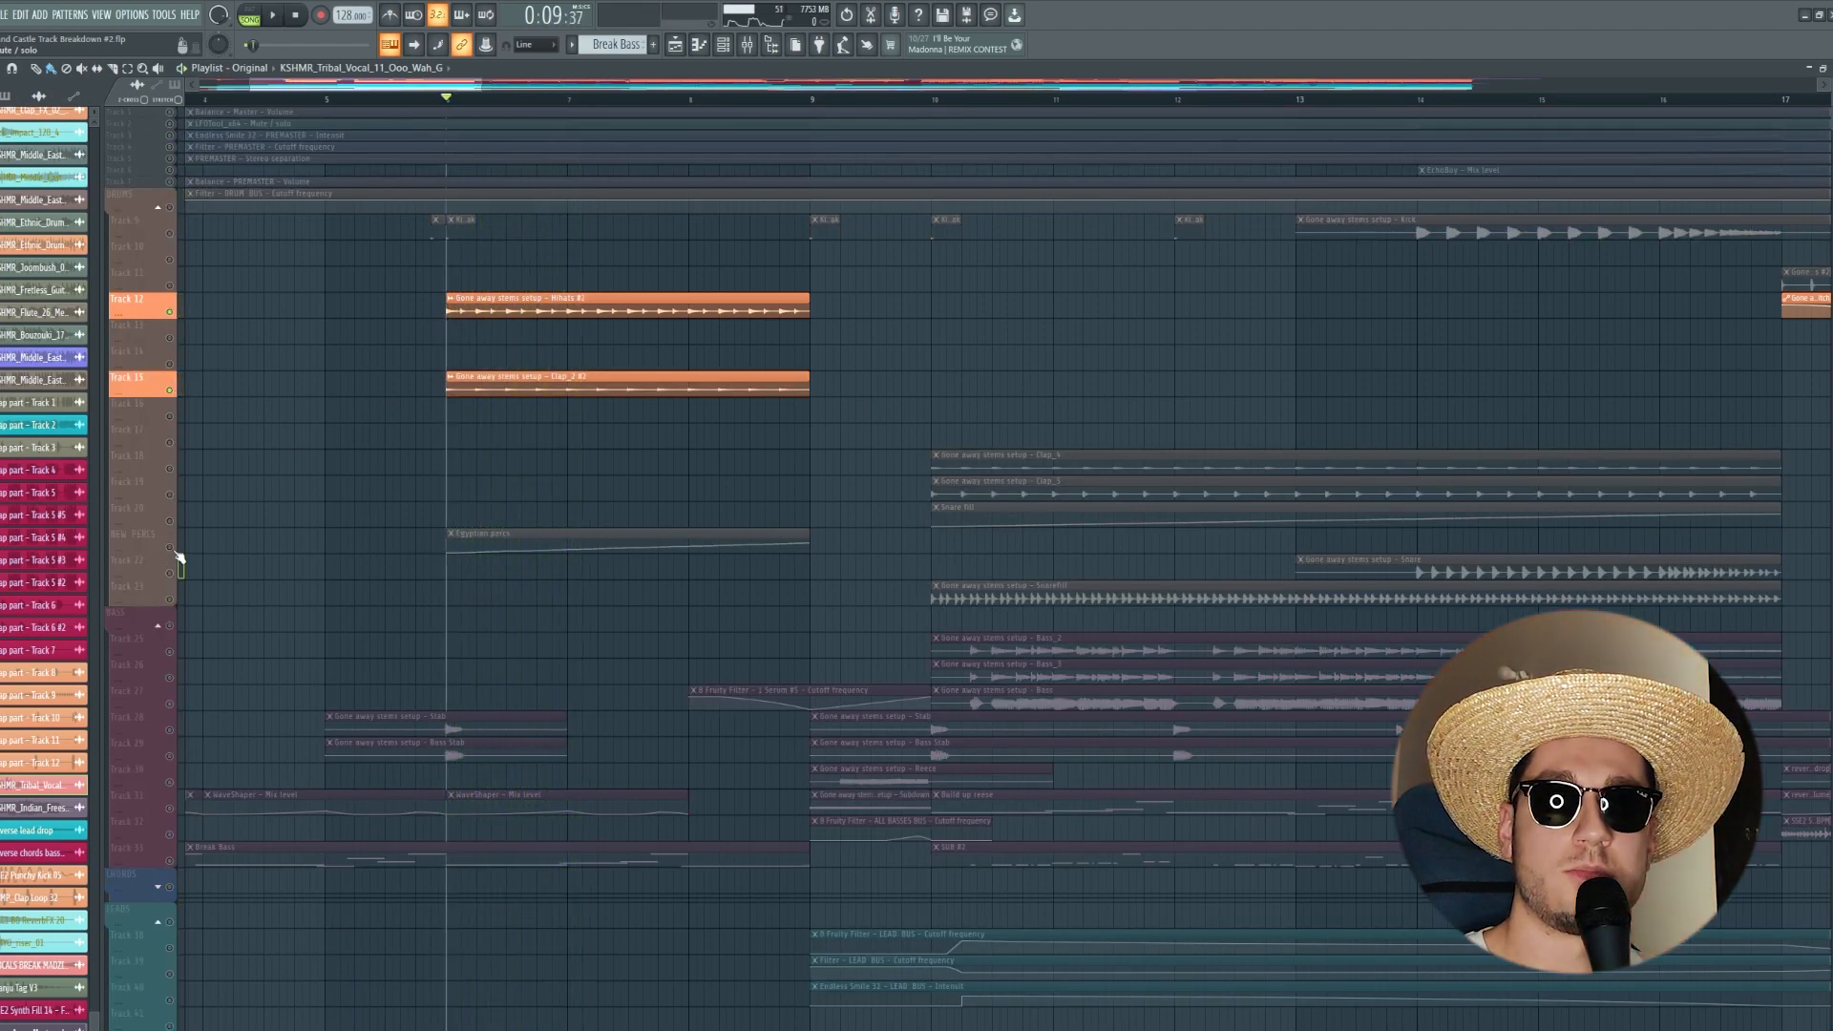
pyautogui.press('space')
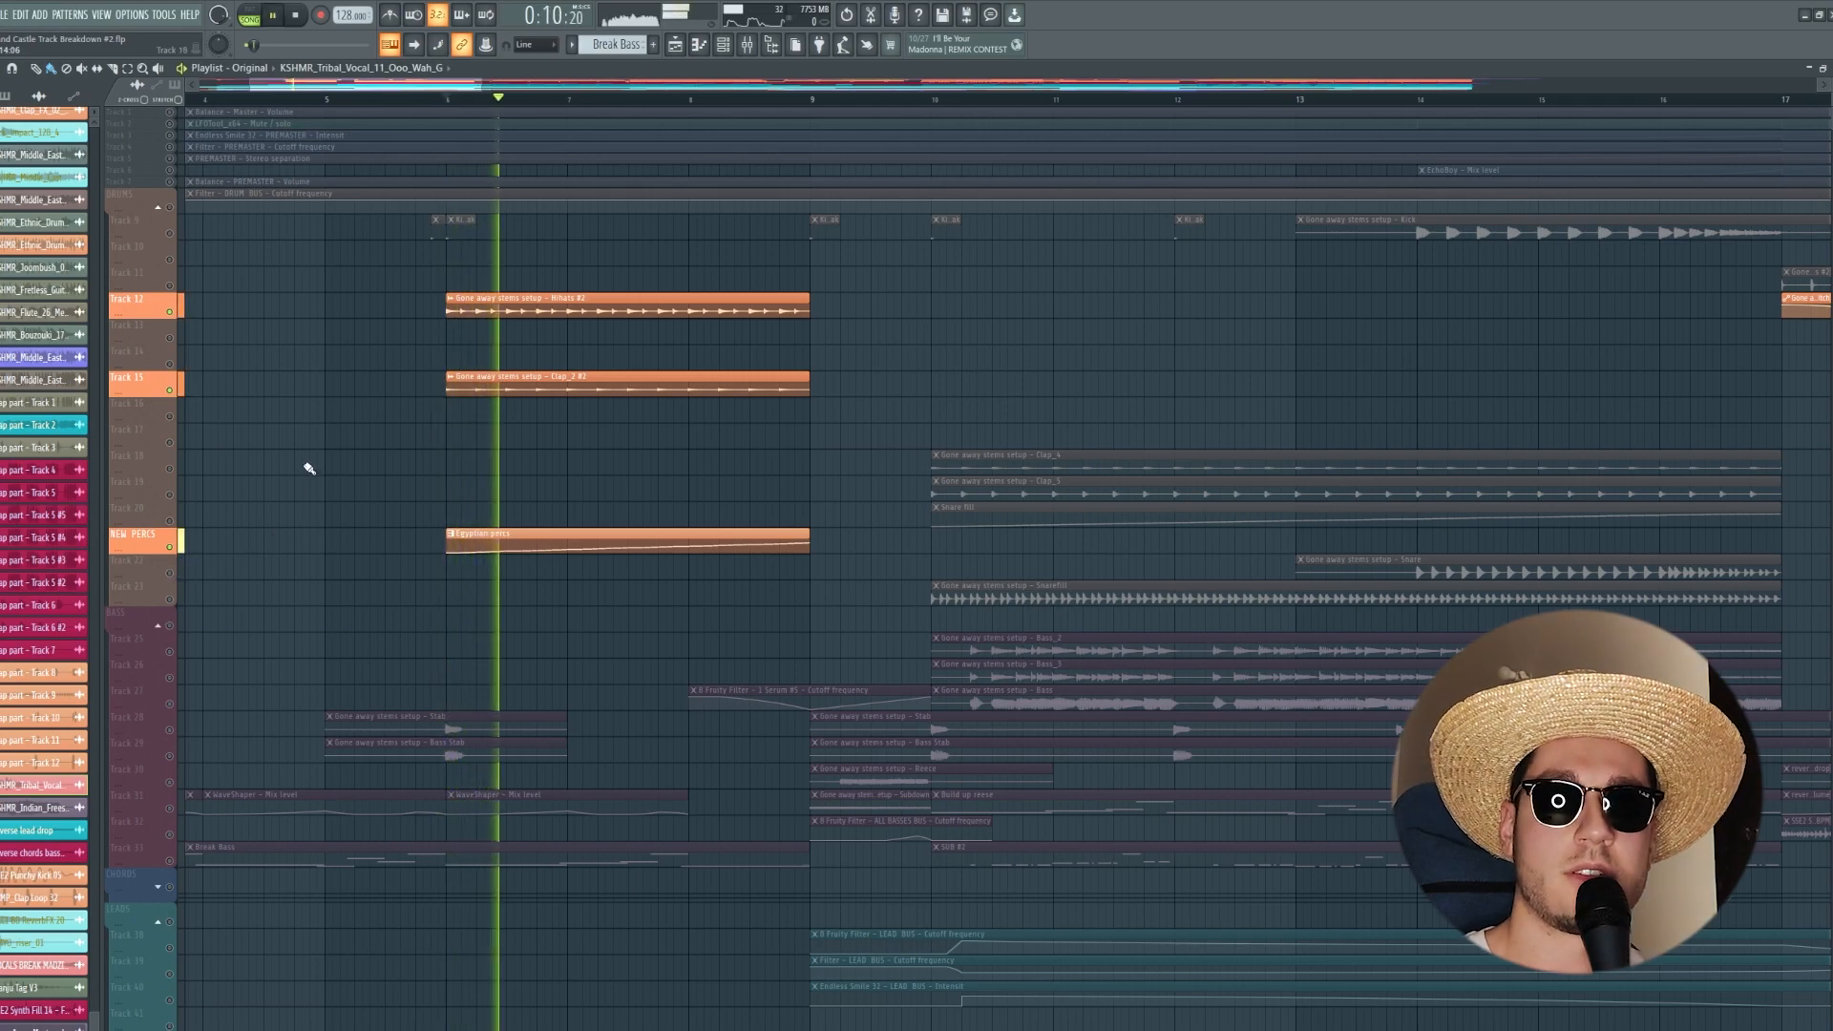
# Step: Unmute all tracks, listen to the transition into the build-up with every layer, and stop playback
pyautogui.rightClick(171, 549)
pyautogui.rightClick(173, 550)
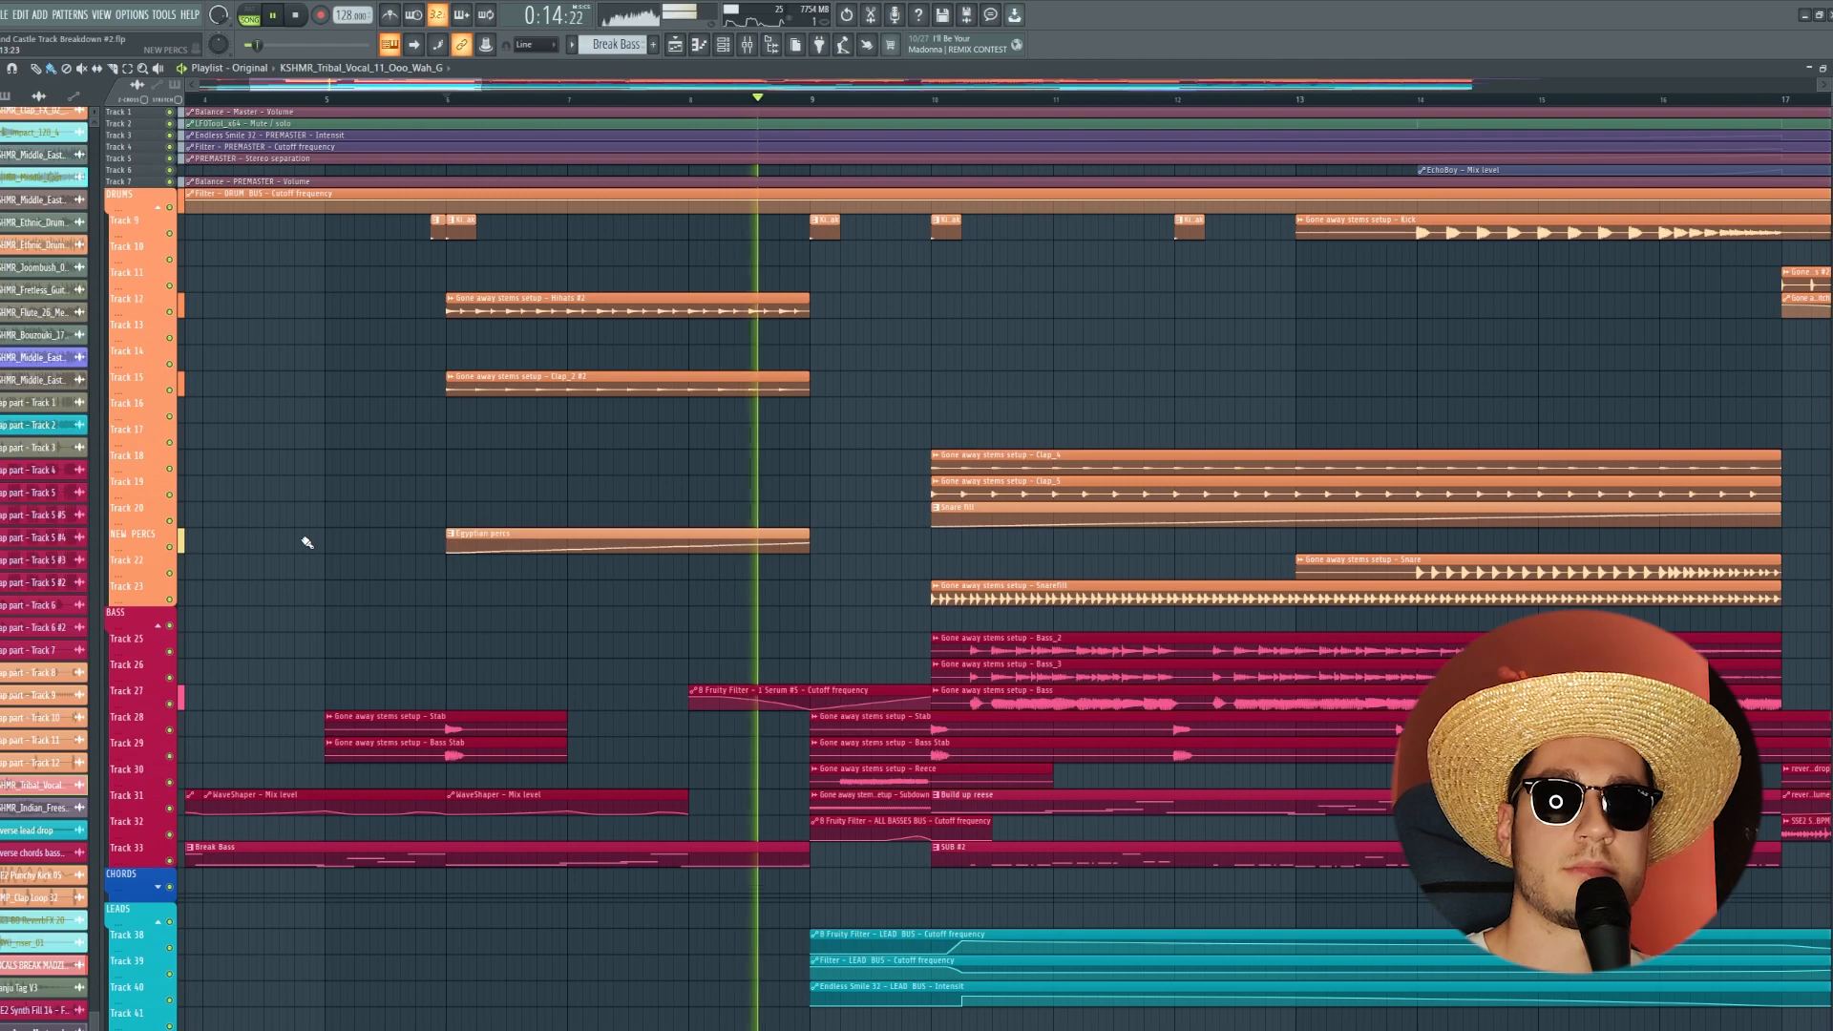
pyautogui.scroll(-3, 899, 449)
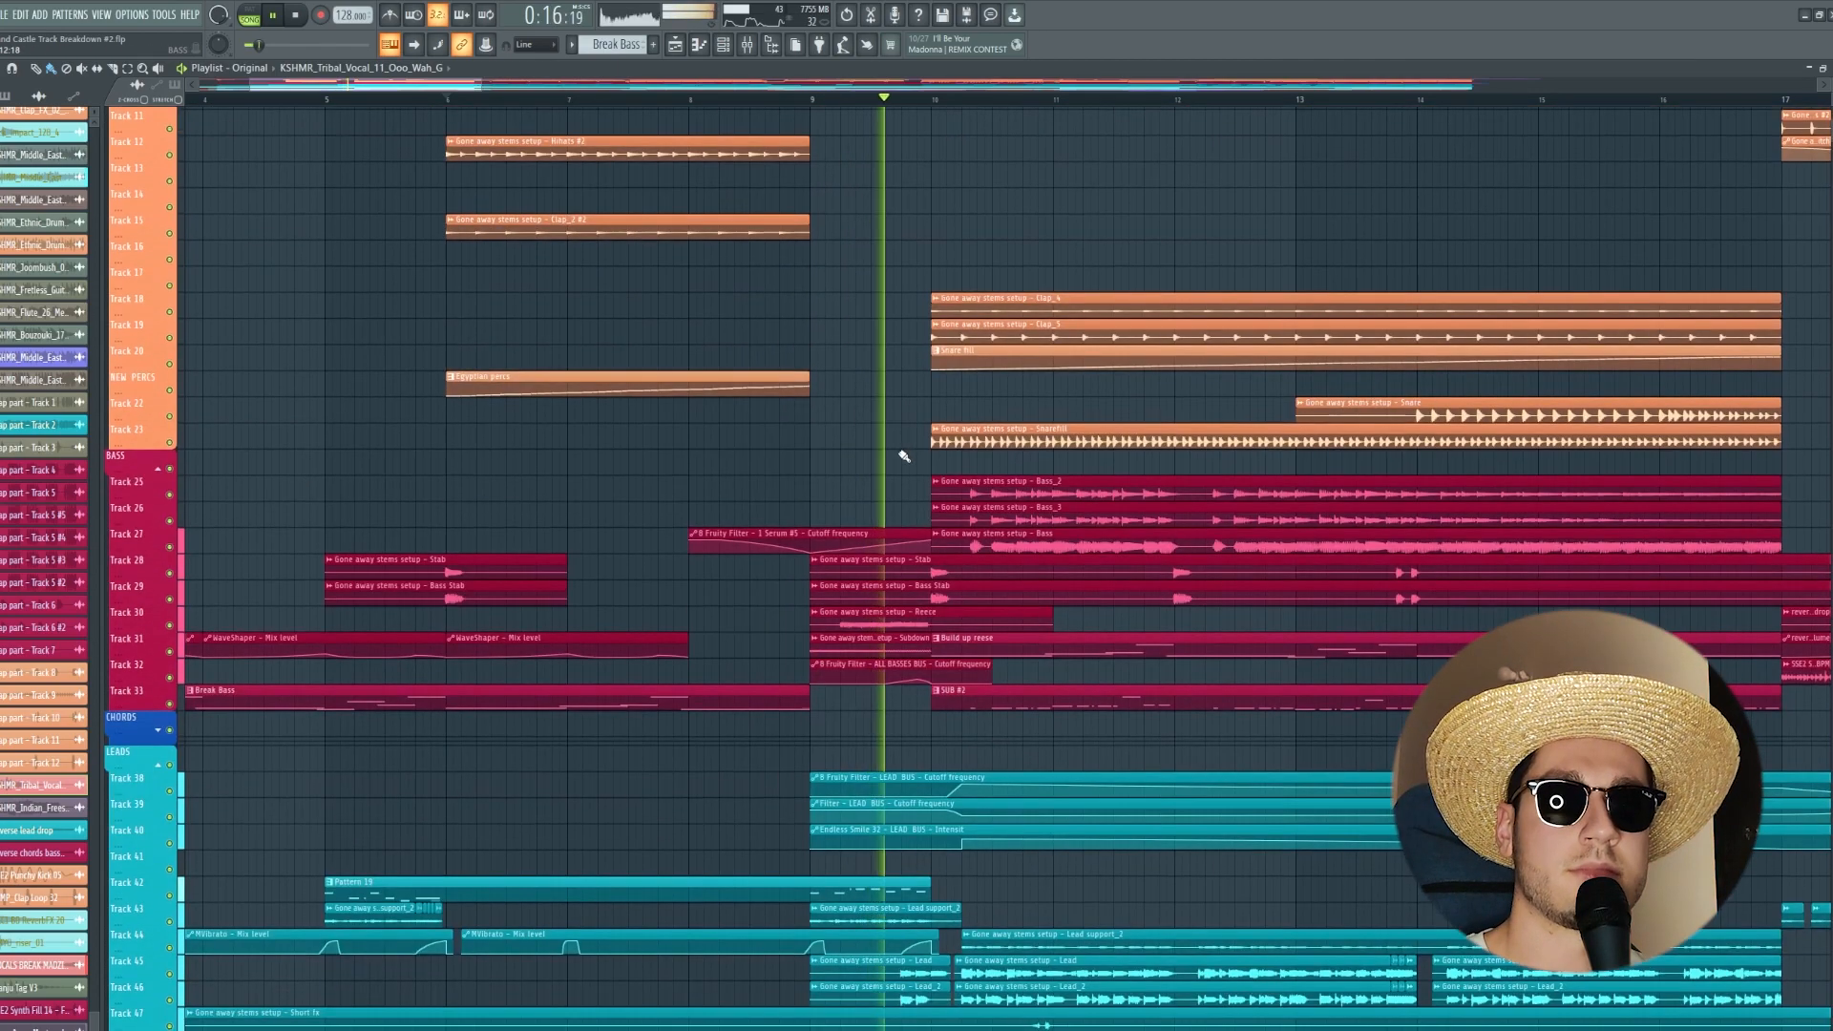
pyautogui.scroll(-10, 362, 312)
pyautogui.press('space')
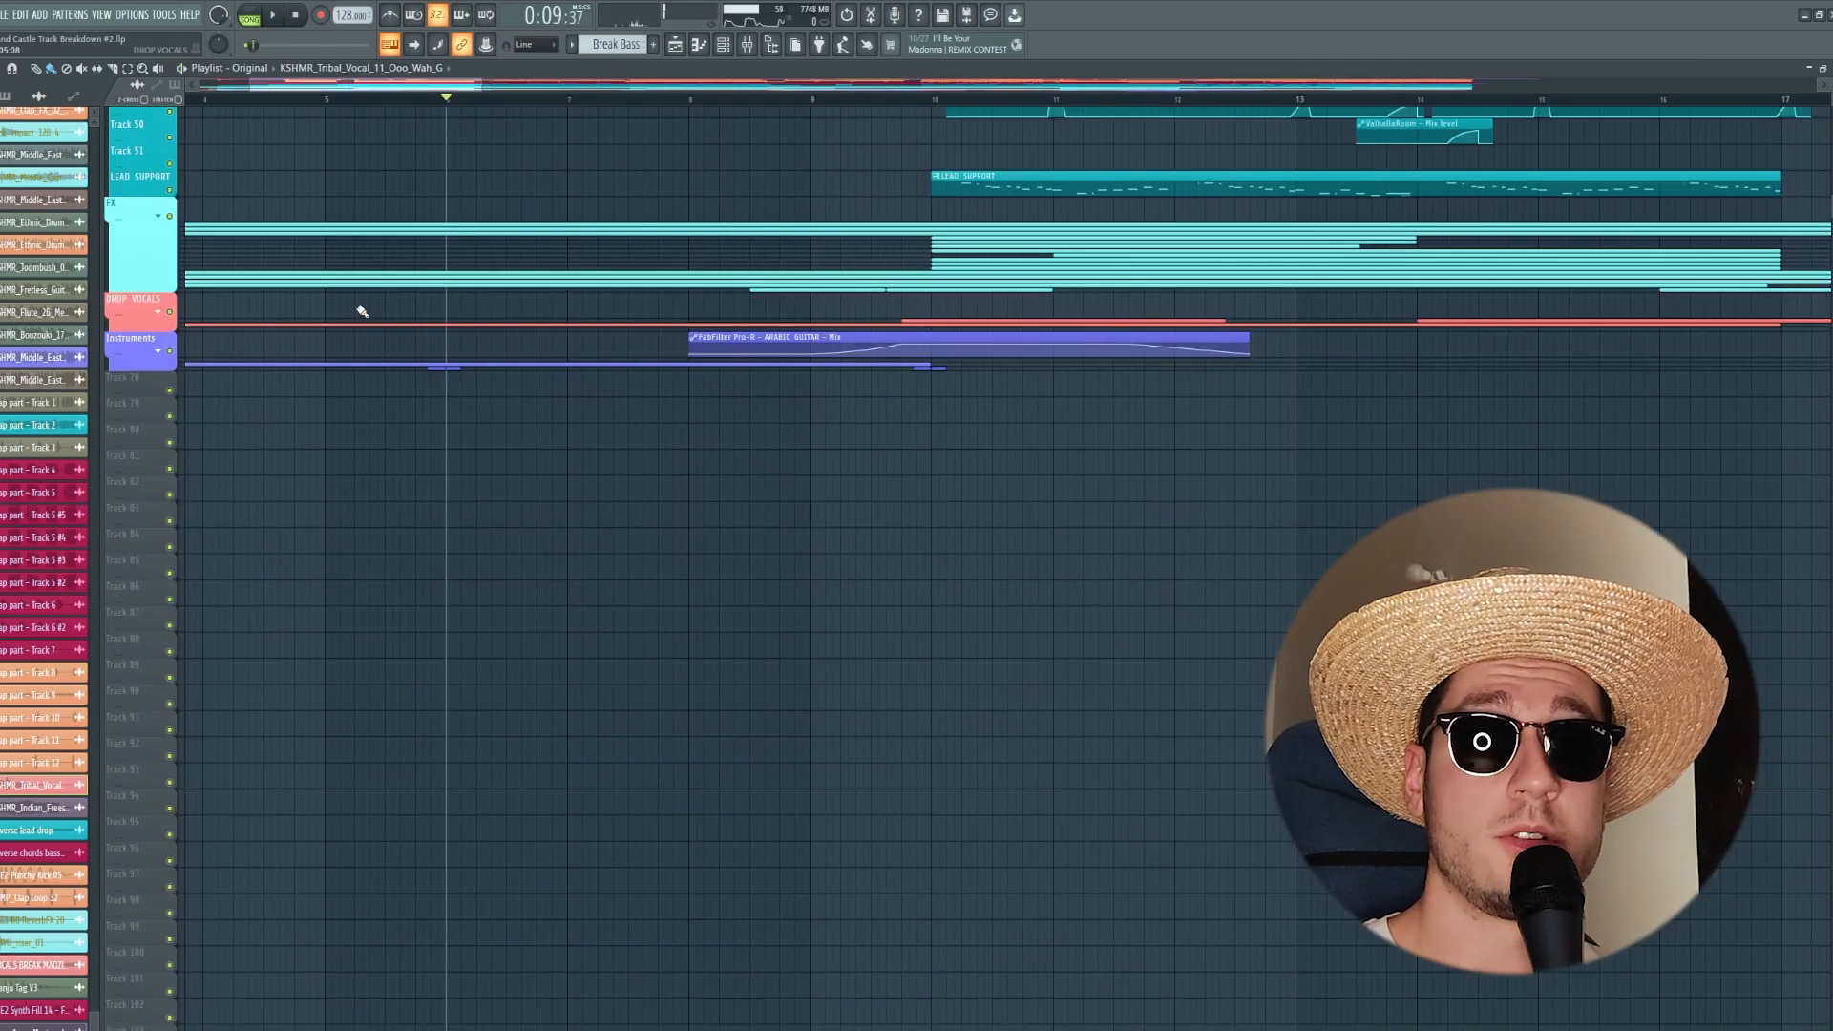
# Step: Expand the FX group, solo the Egyptian Market ambience on Track 68 and play it near the arrangement's start
pyautogui.click(165, 224)
pyautogui.hscroll(-5, 716, 503)
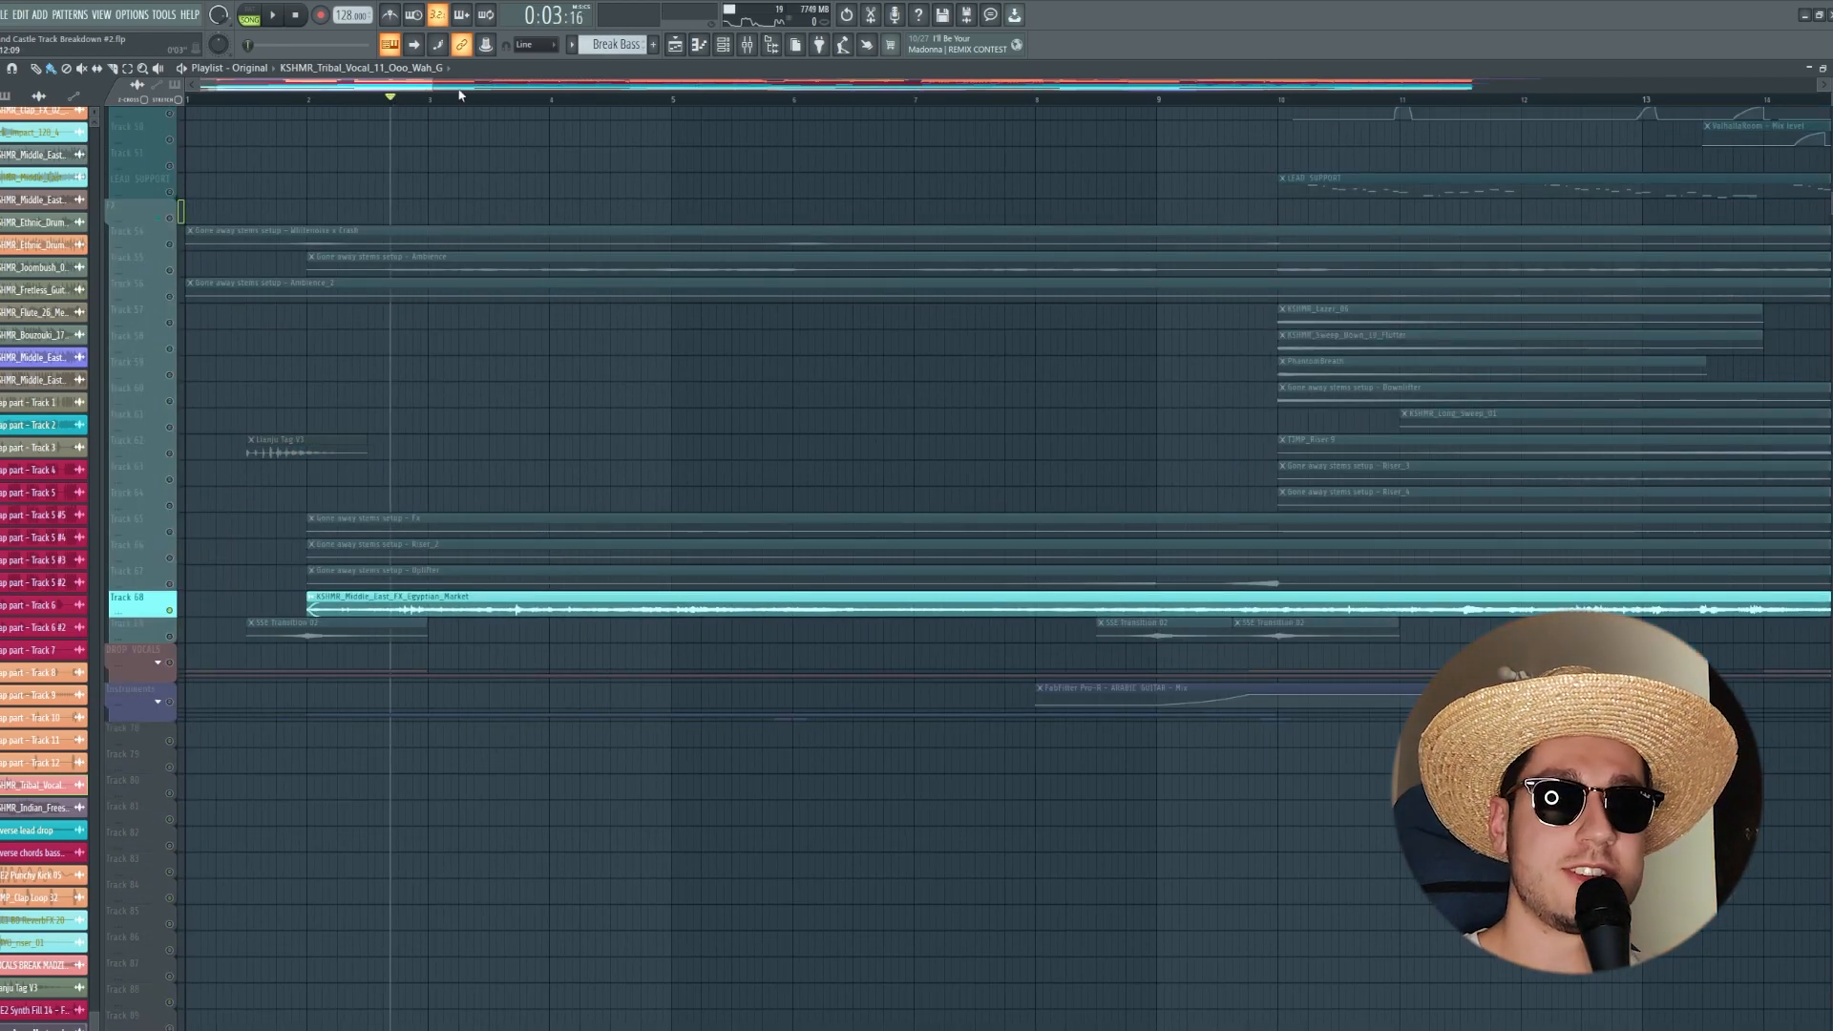
pyautogui.press('space')
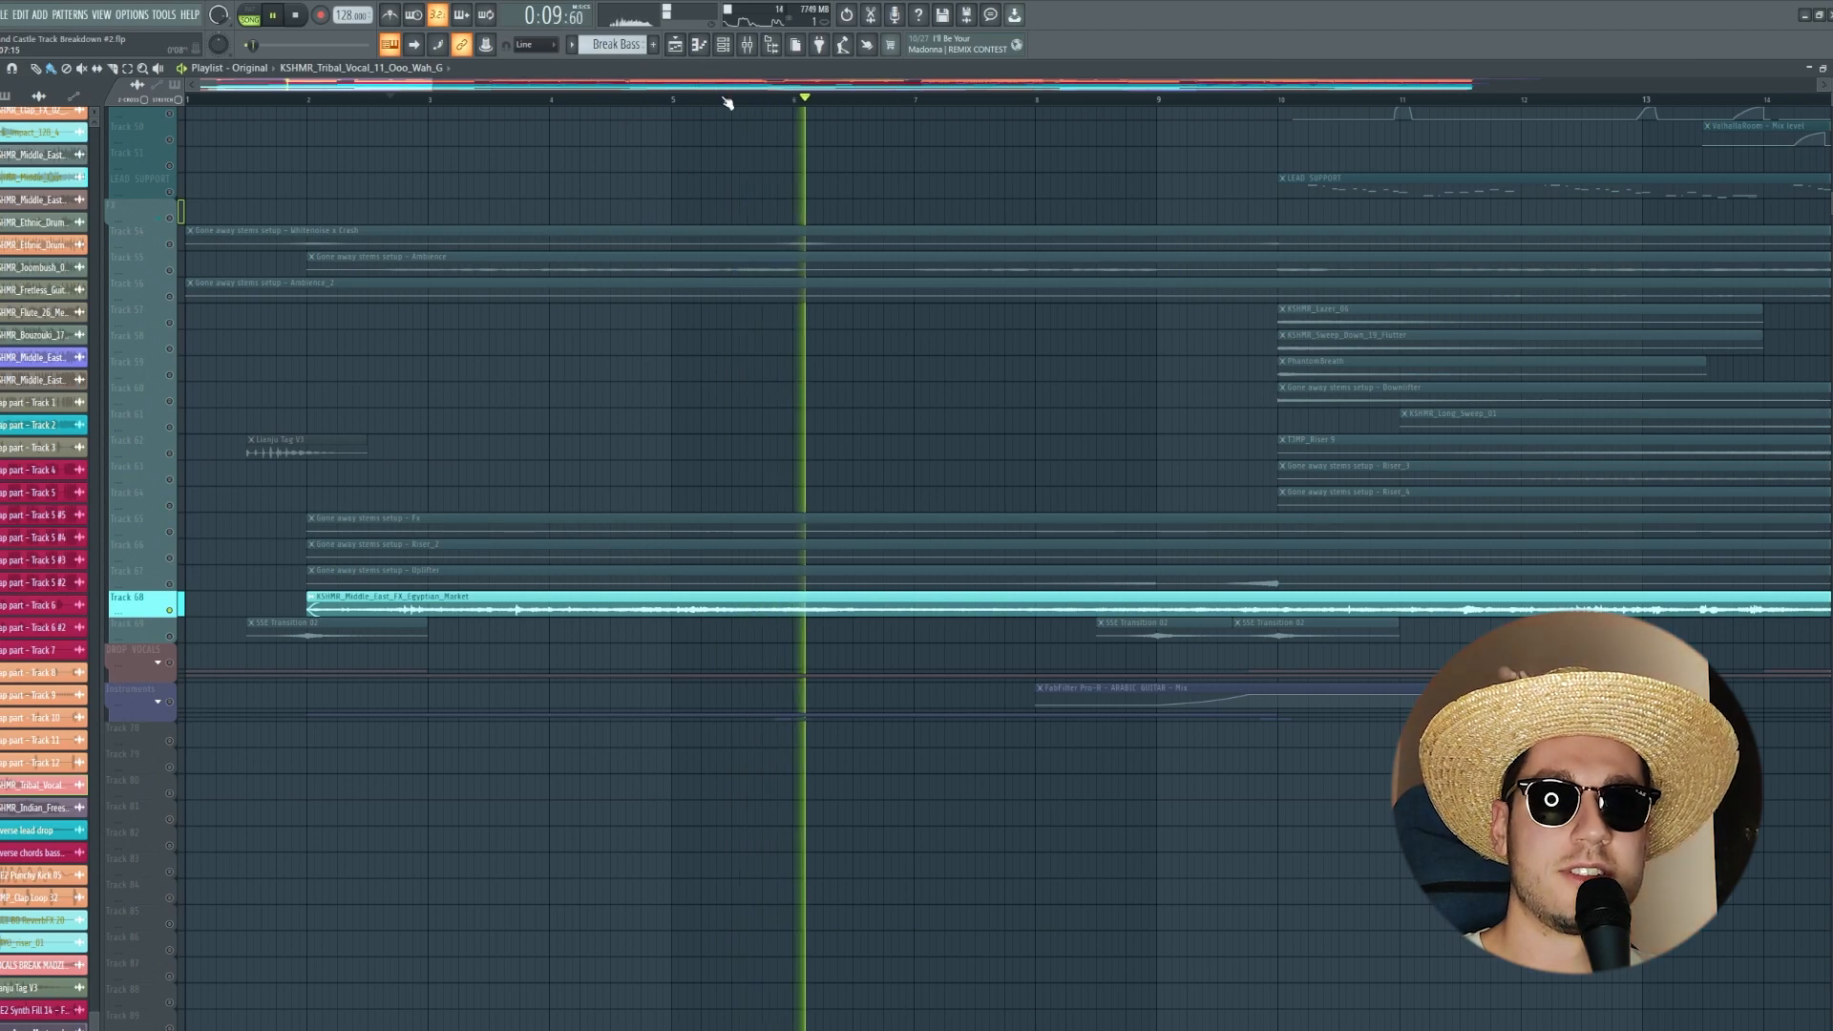
# Step: Play further passages of the soloed Egyptian Market ambience, then stop playback and unmute all tracks
pyautogui.scroll(-2, 728, 102)
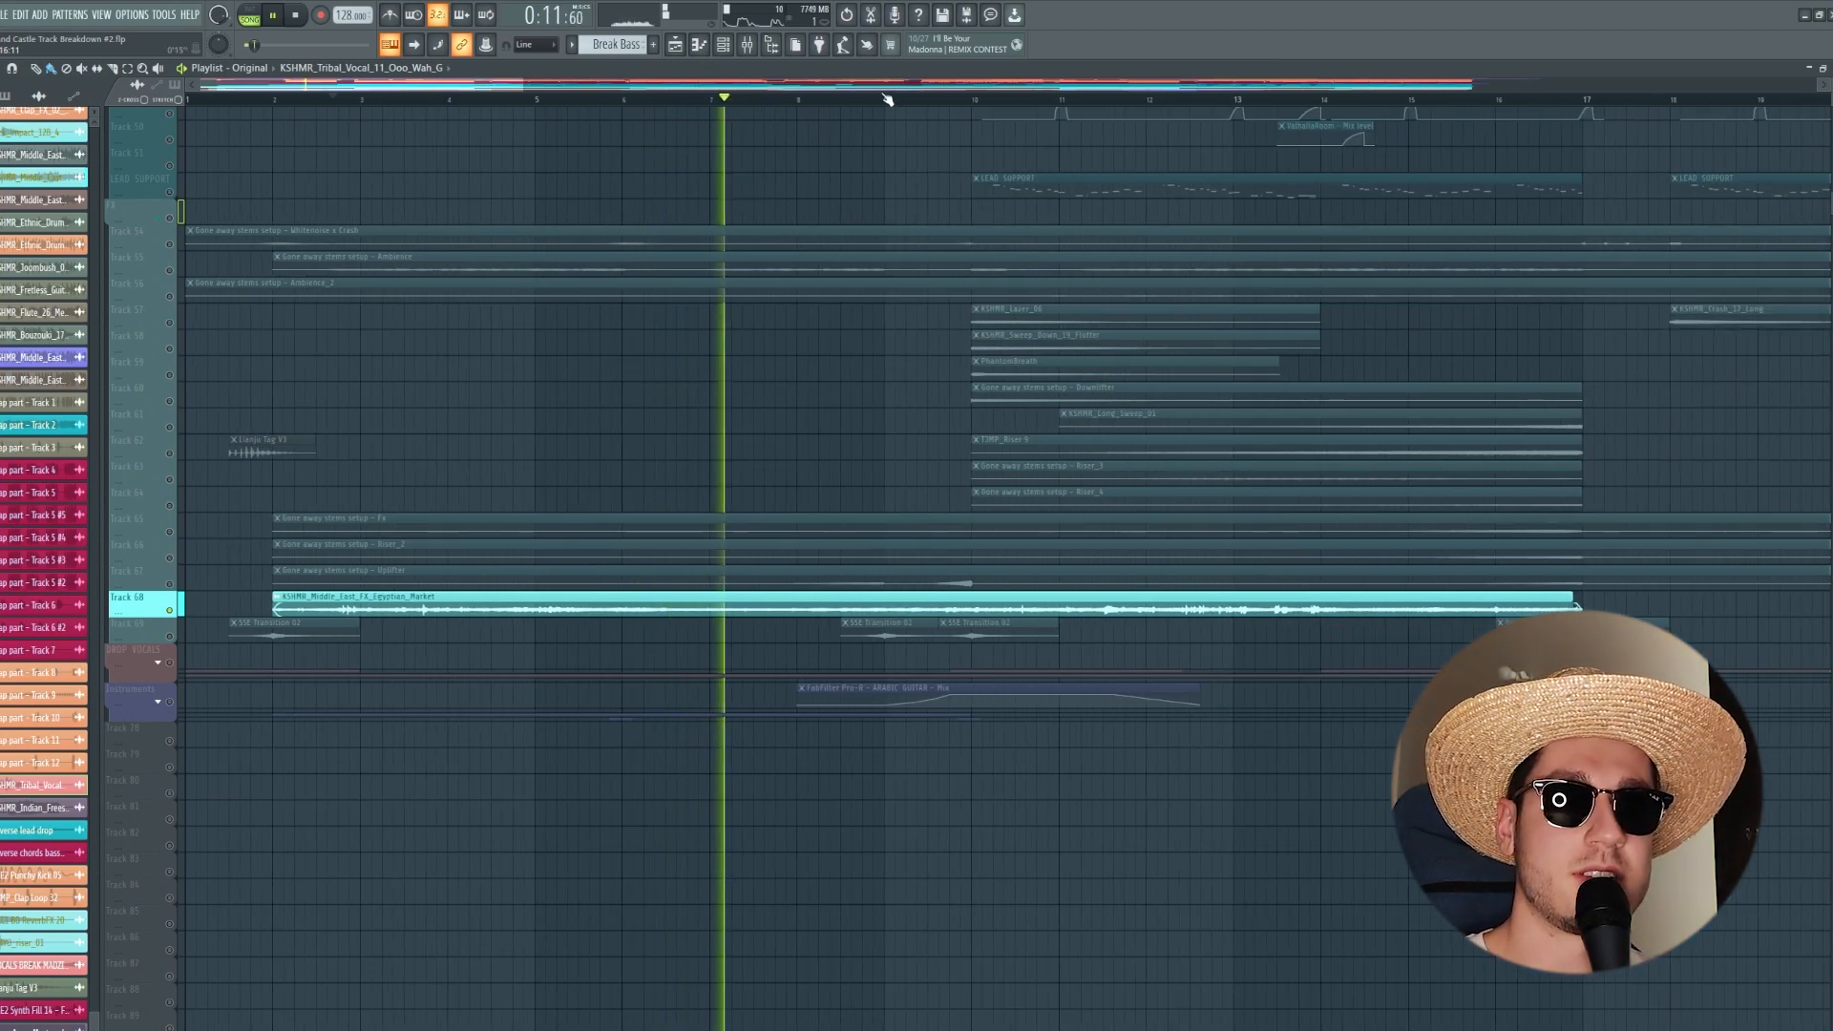
pyautogui.click(921, 99)
pyautogui.click(1010, 99)
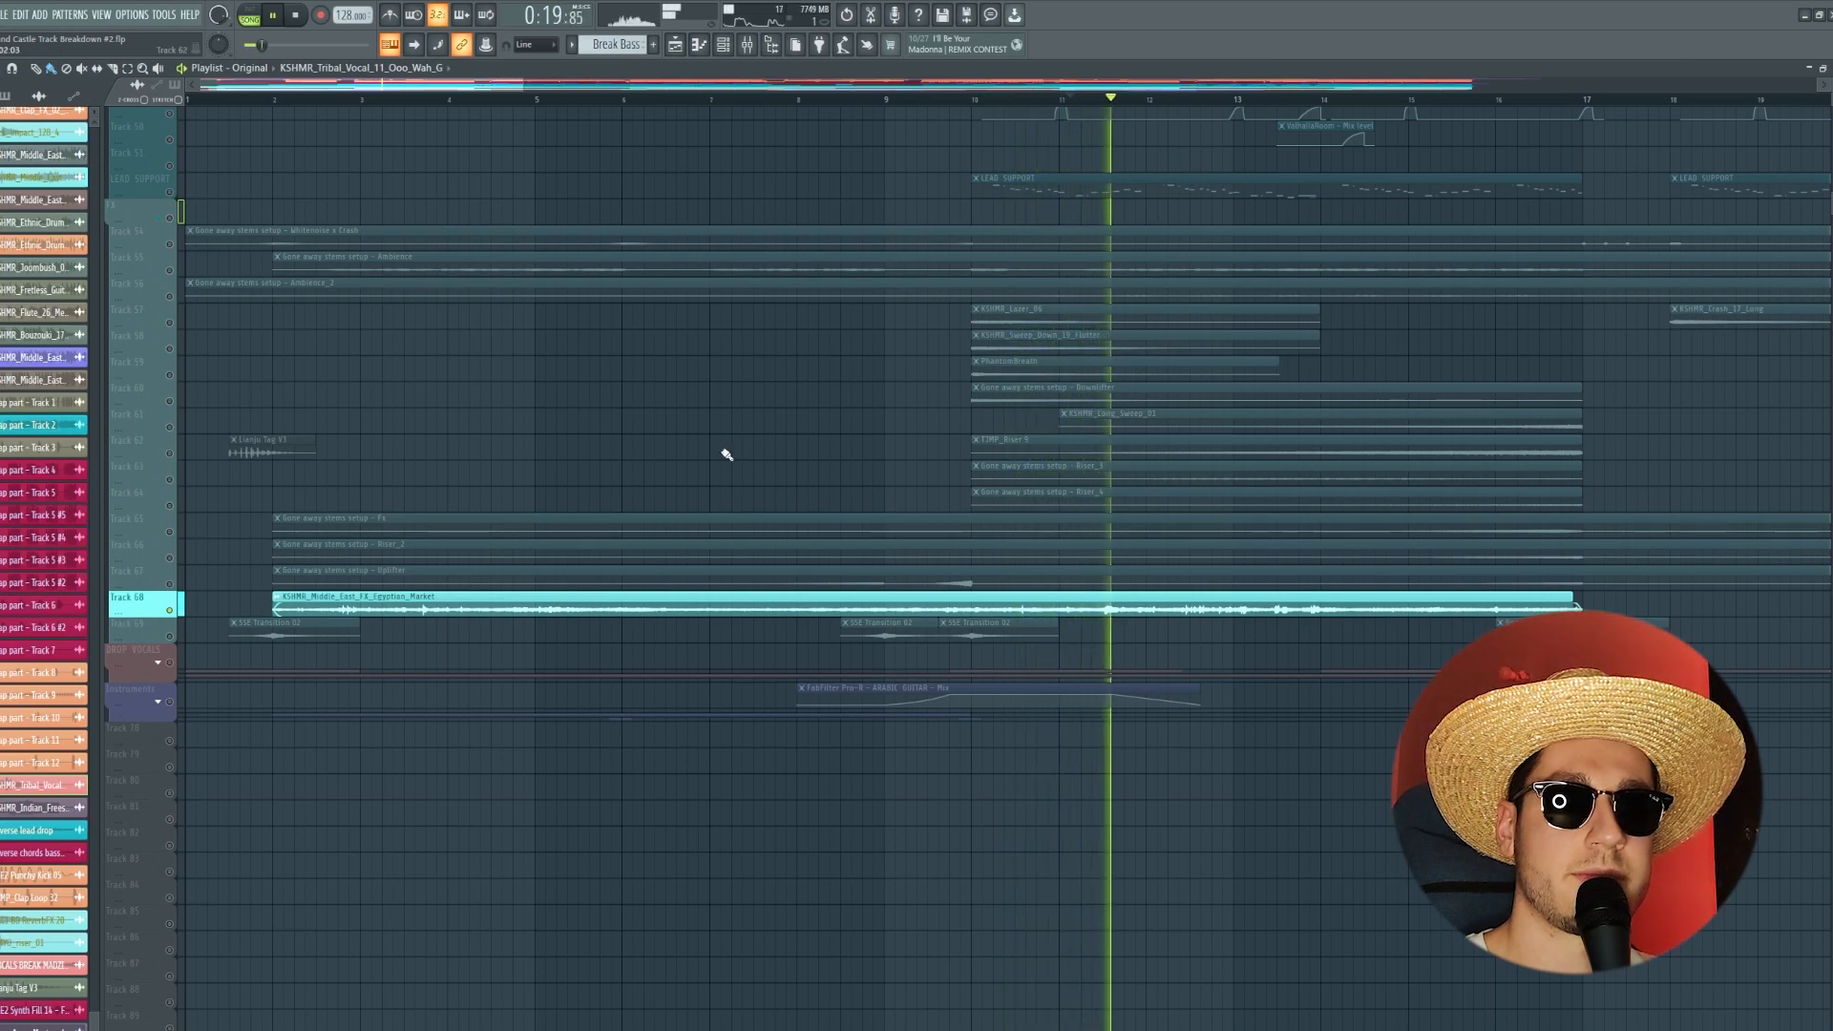
pyautogui.press('space')
pyautogui.rightClick(171, 611)
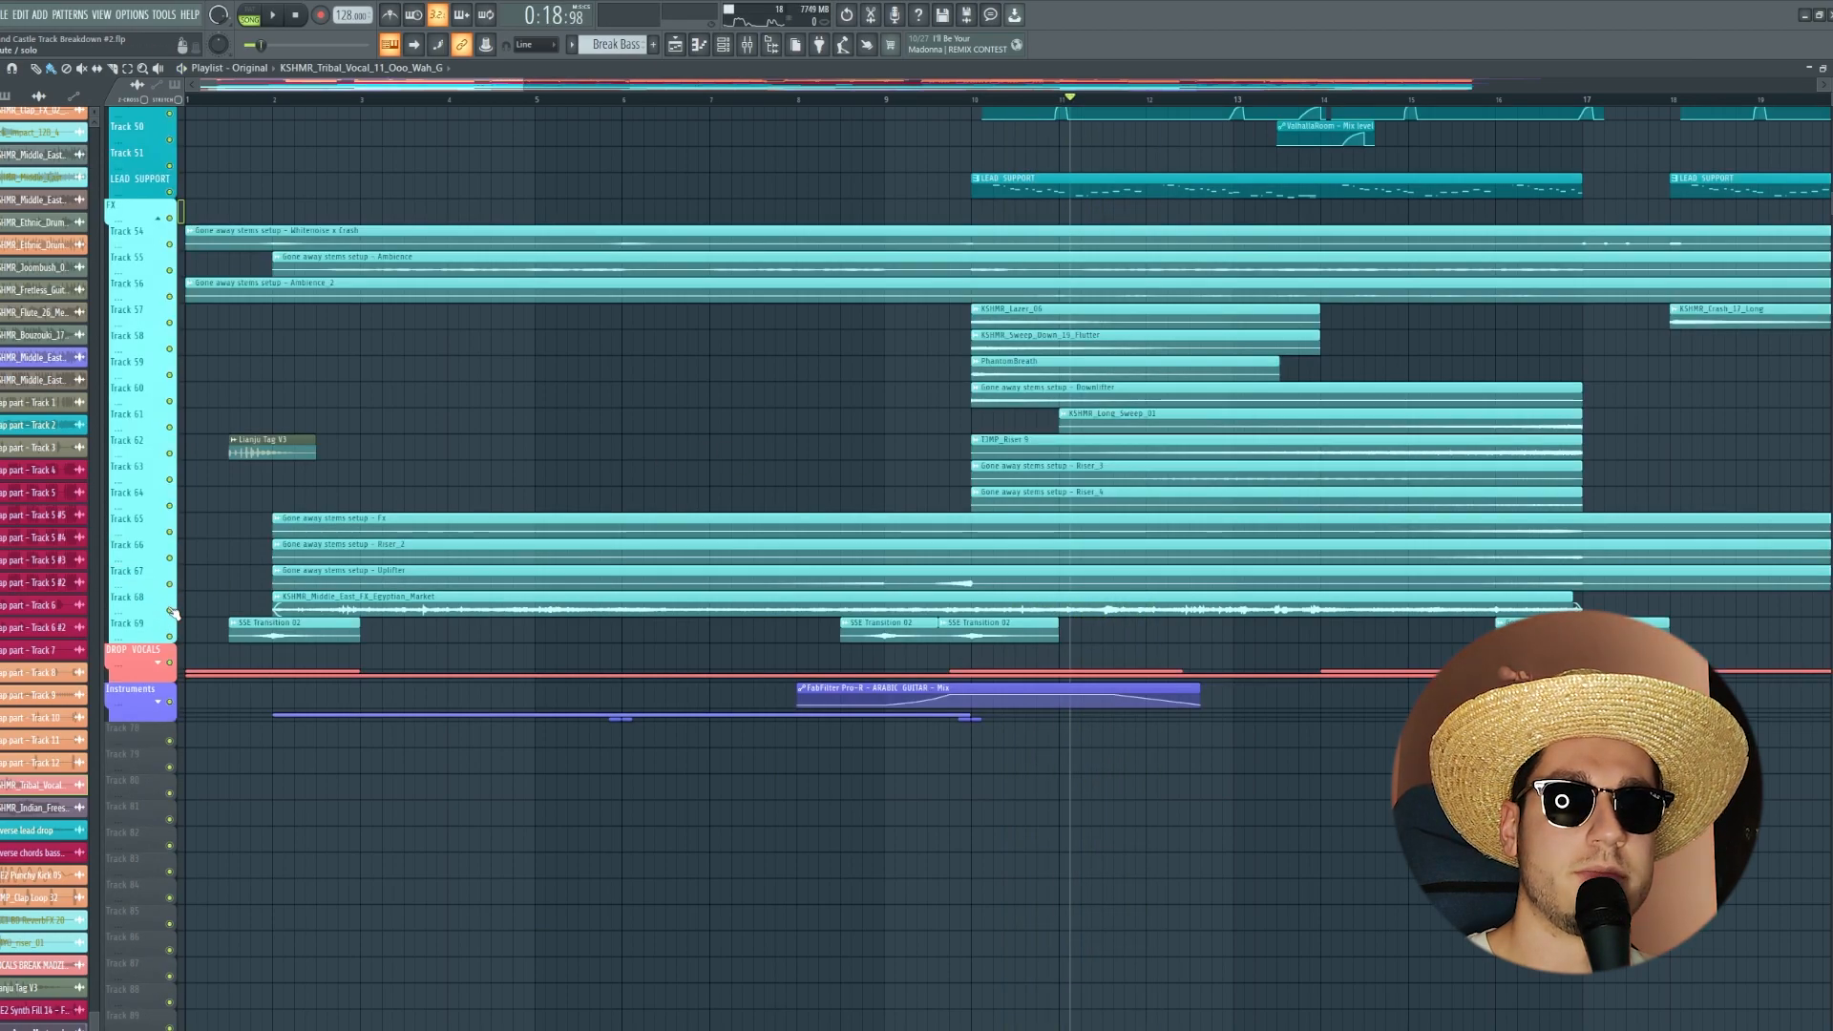
# Step: Review the drum, bass, lead and FX layers of the build-up and play it from bar 10 with all tracks active
pyautogui.scroll(15, 860, 389)
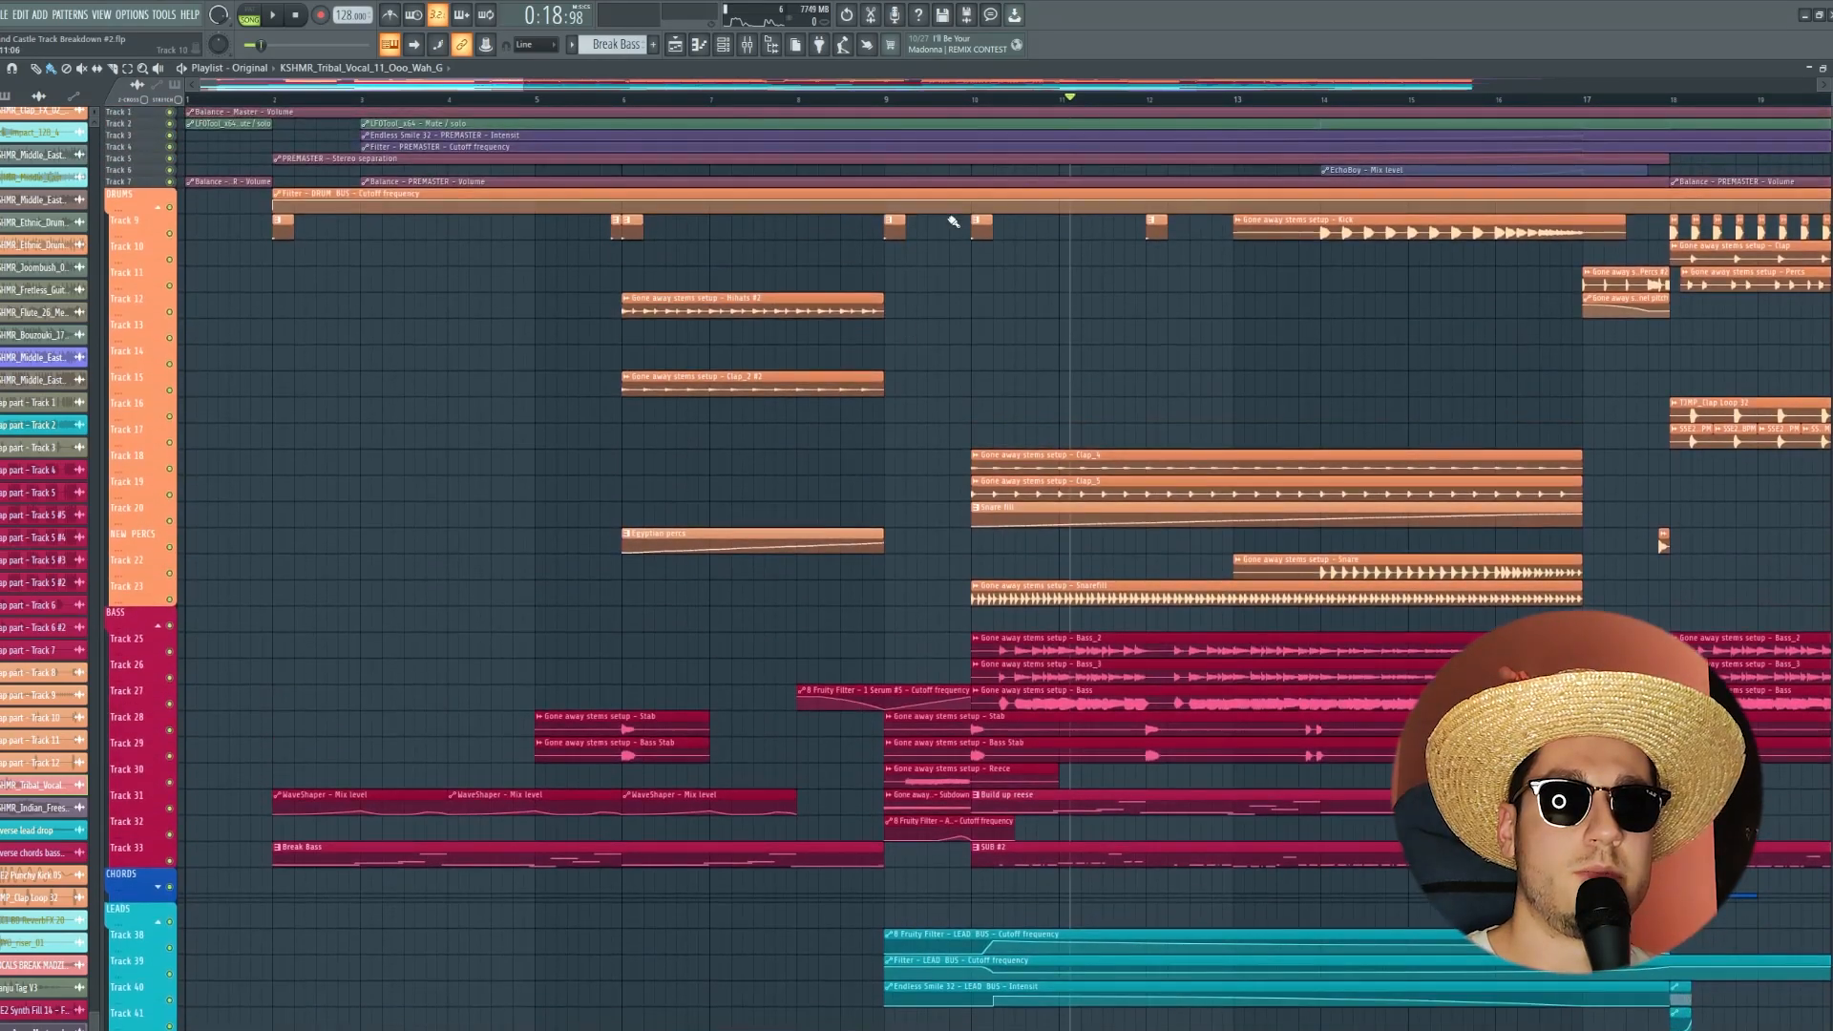
pyautogui.hscroll(4, 1059, 276)
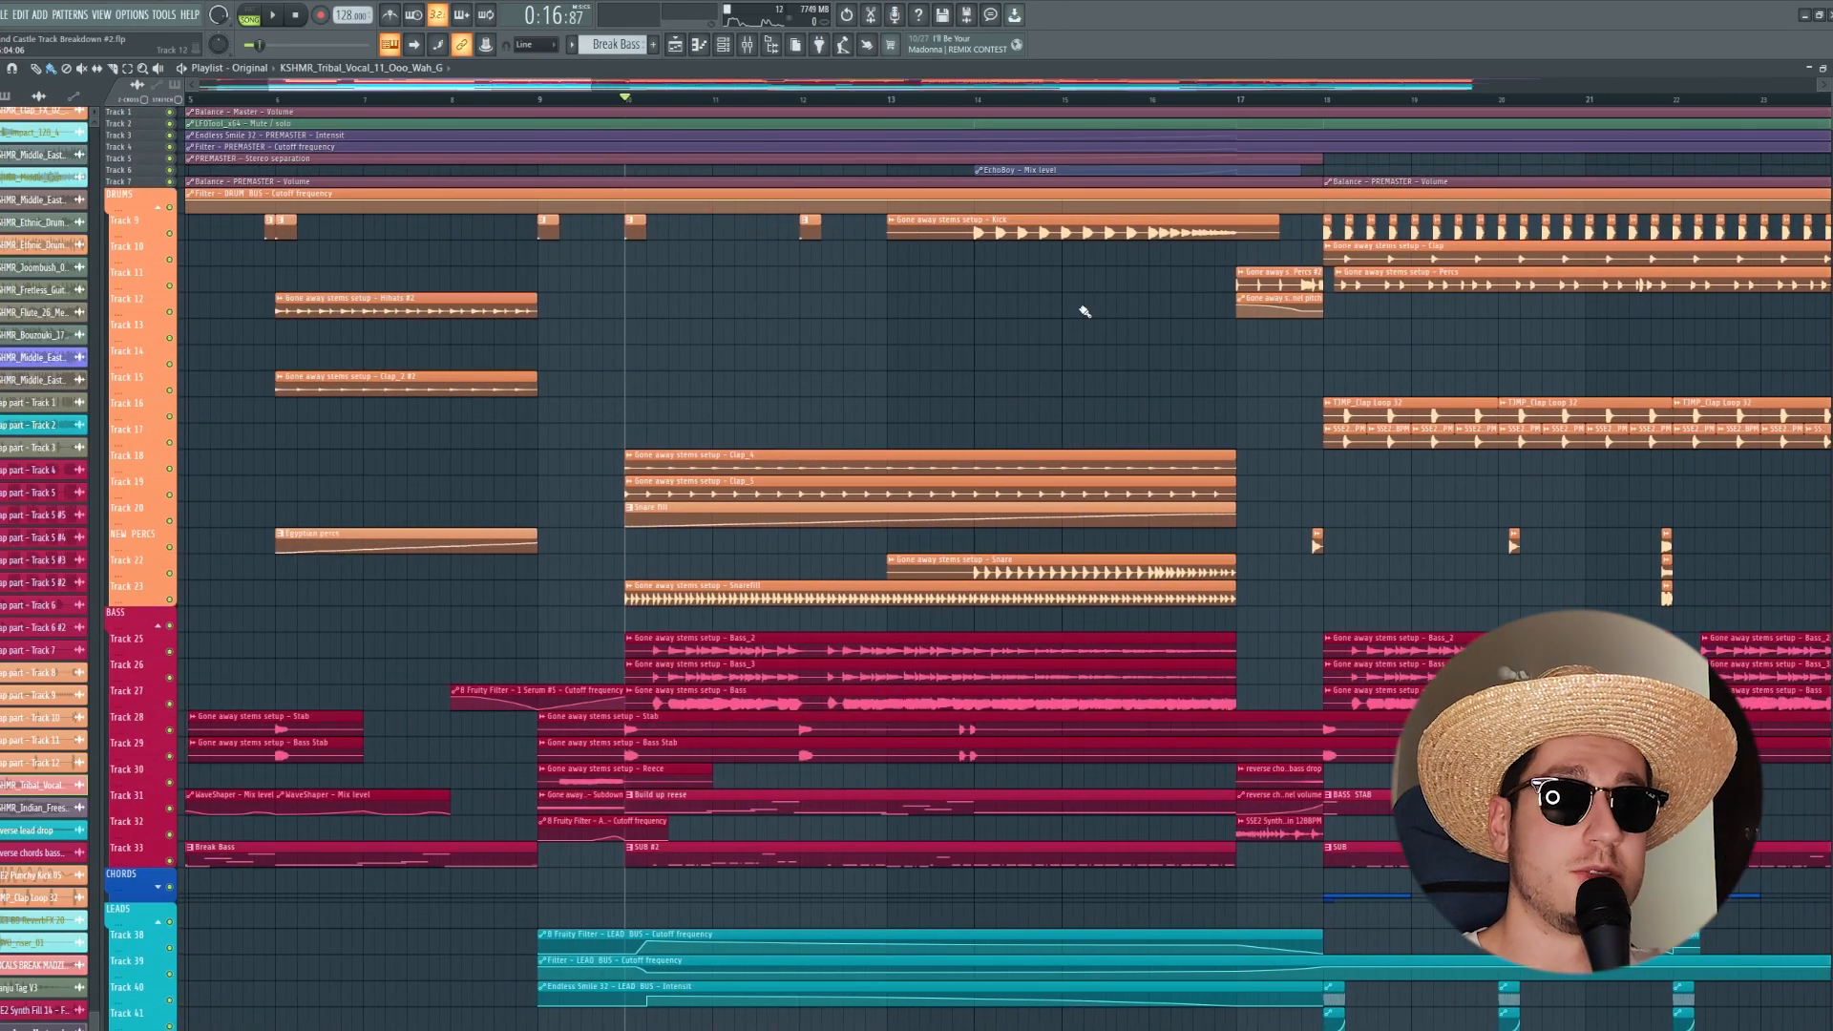
pyautogui.scroll(-10, 1085, 312)
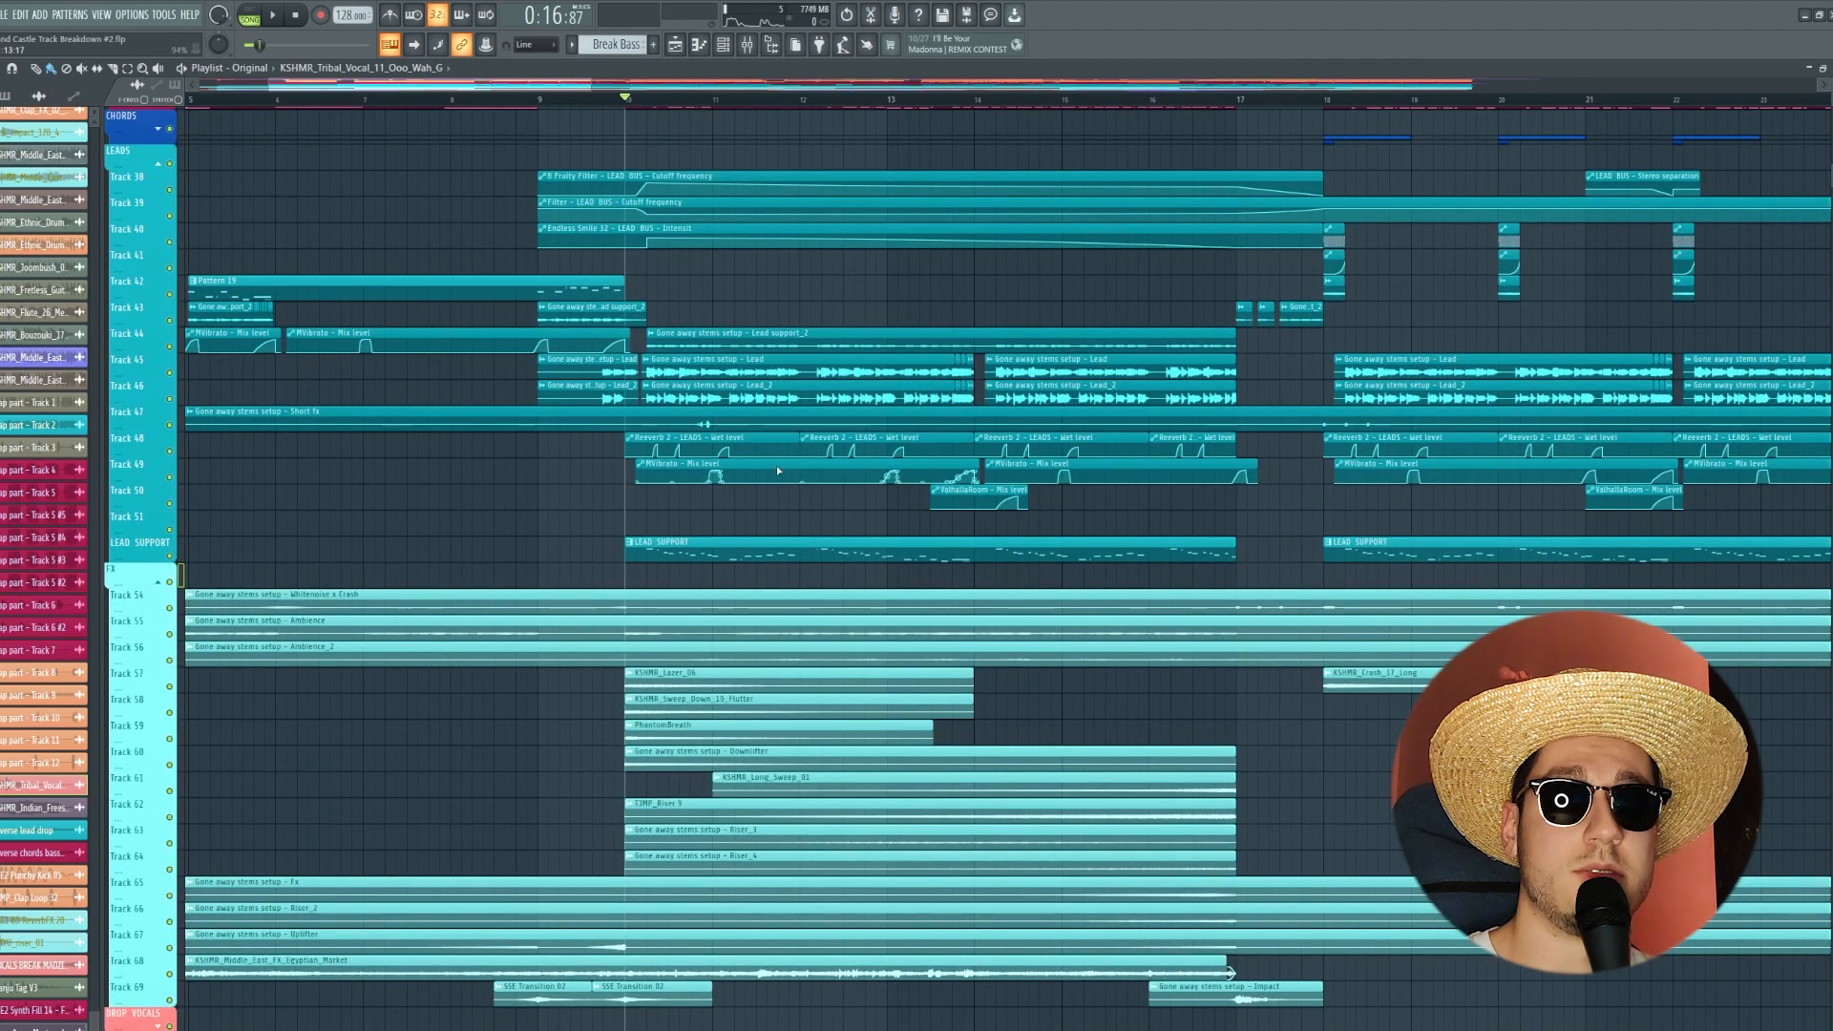
pyautogui.scroll(8, 778, 470)
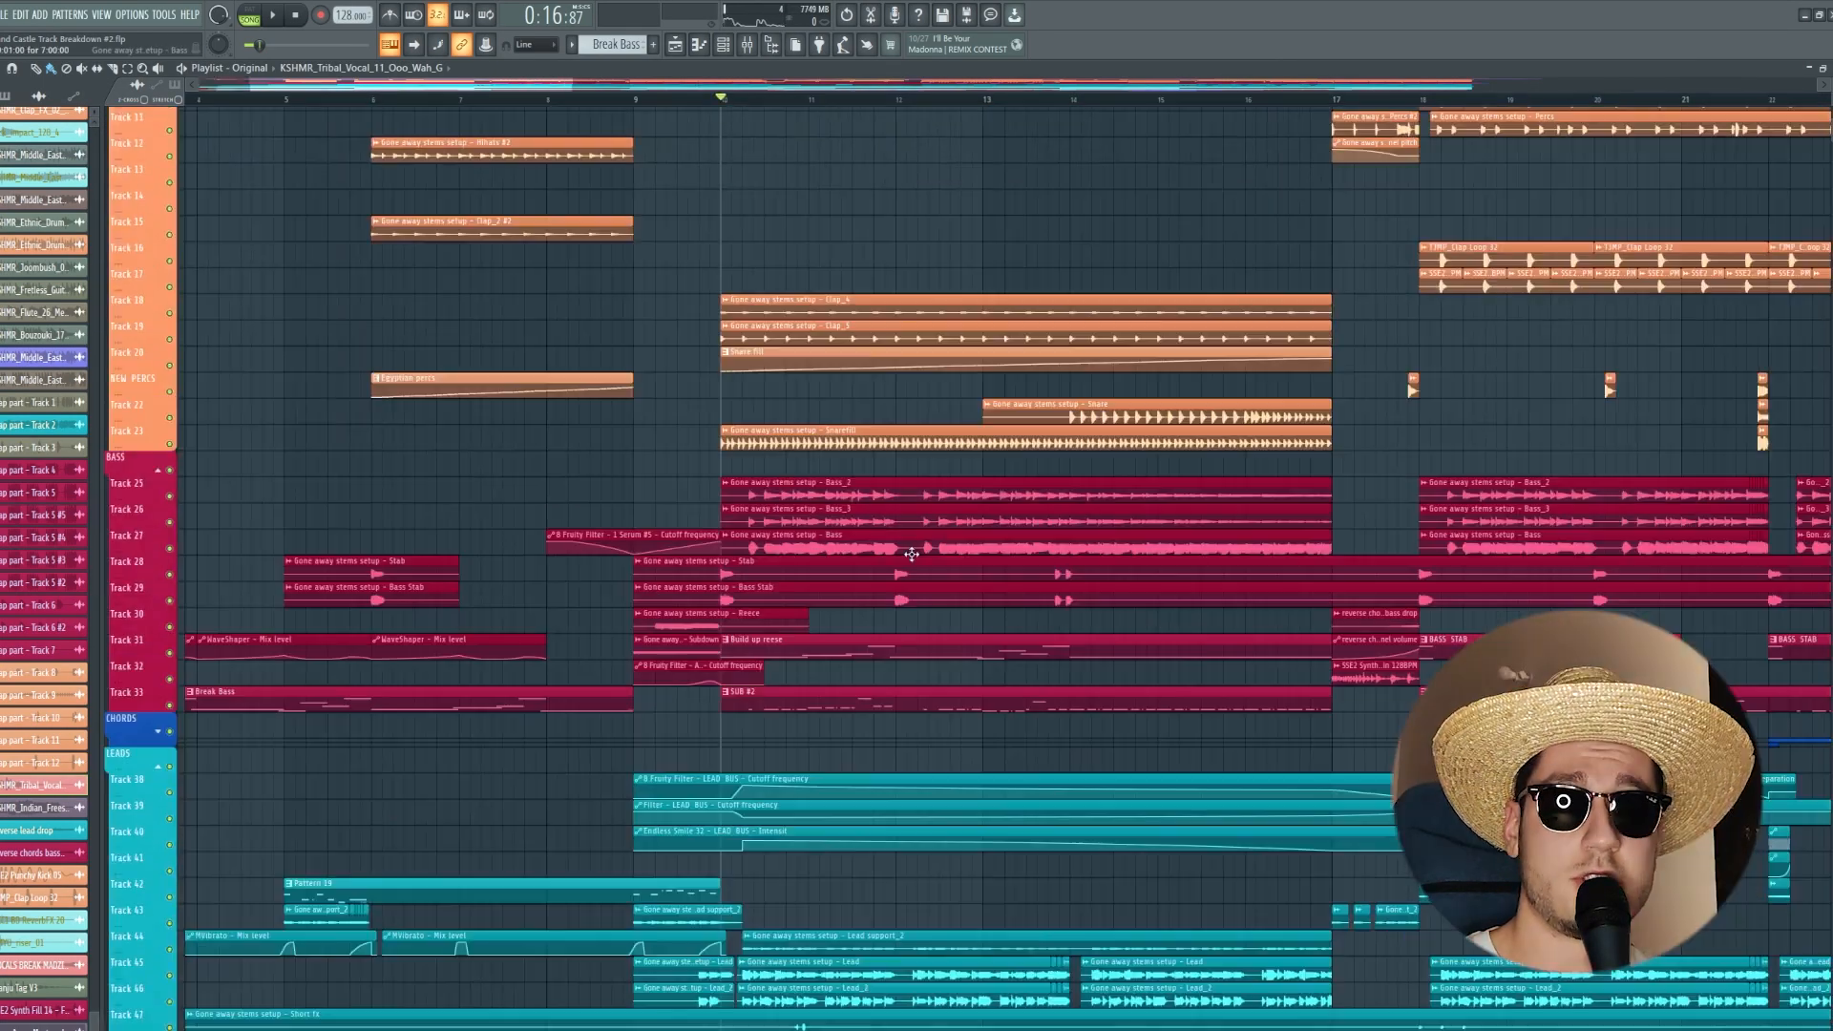
pyautogui.scroll(4, 1427, 524)
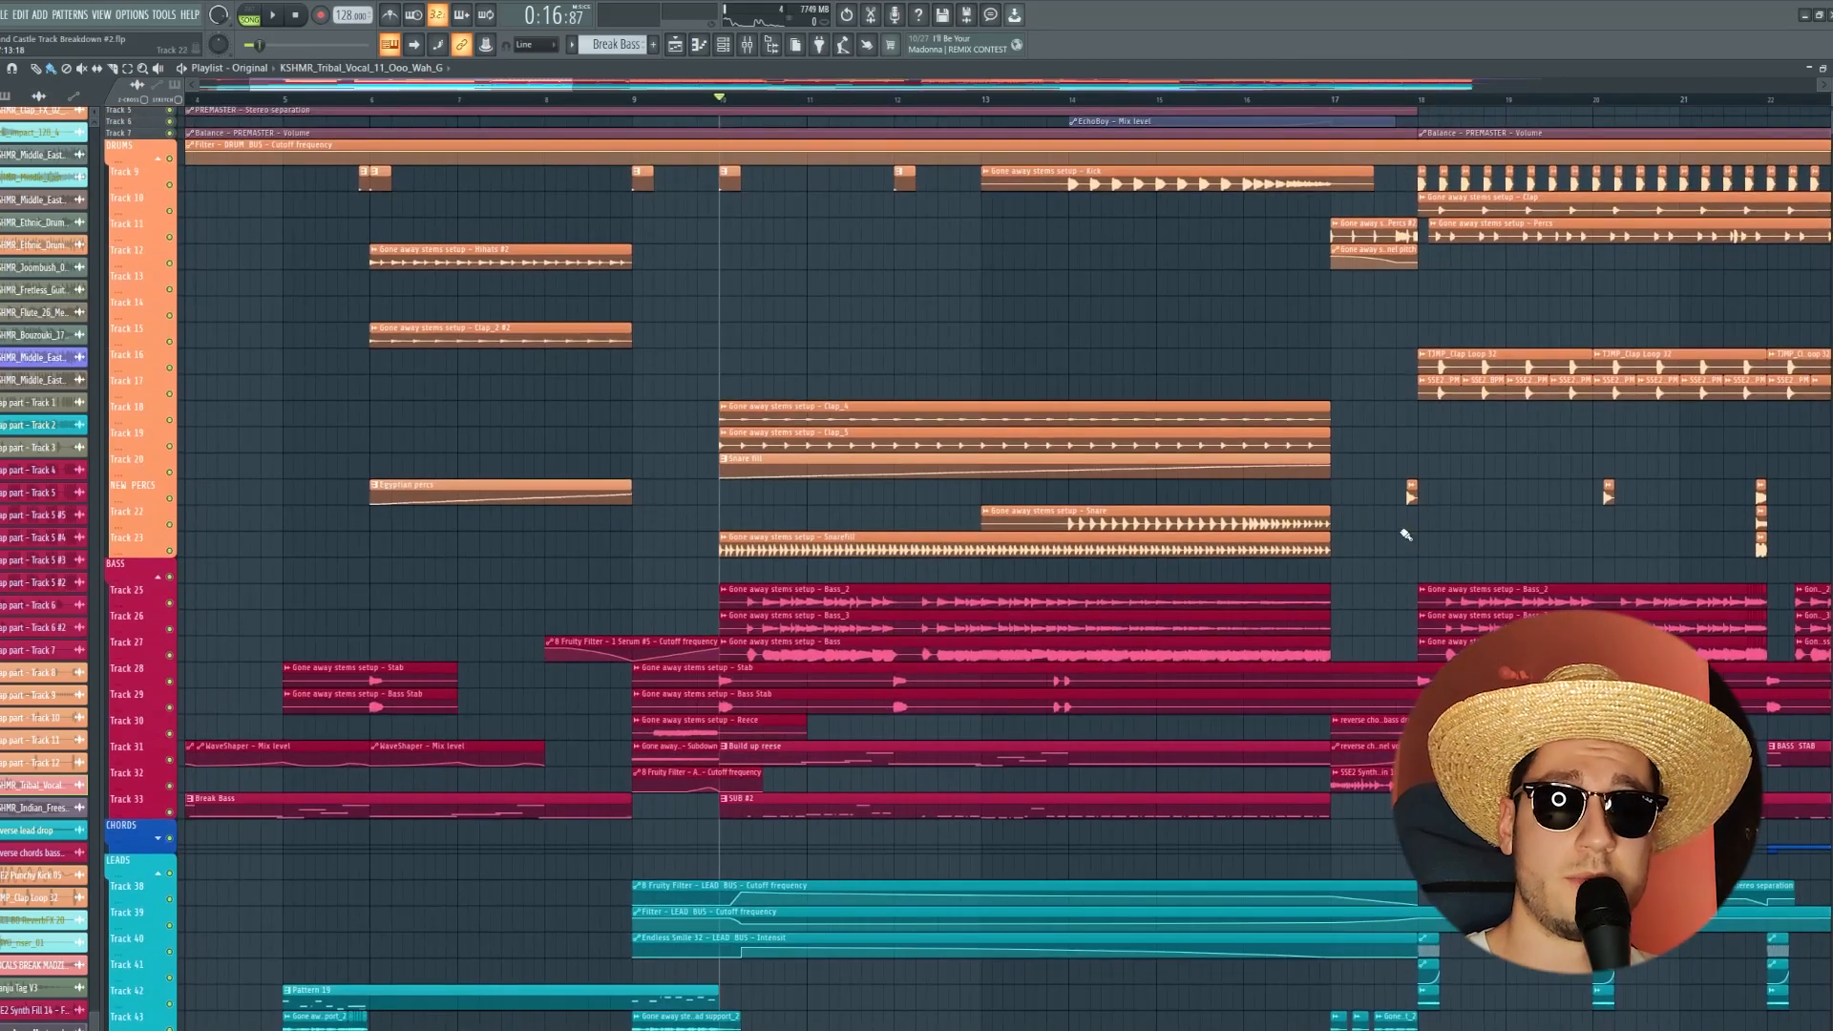
pyautogui.press('space')
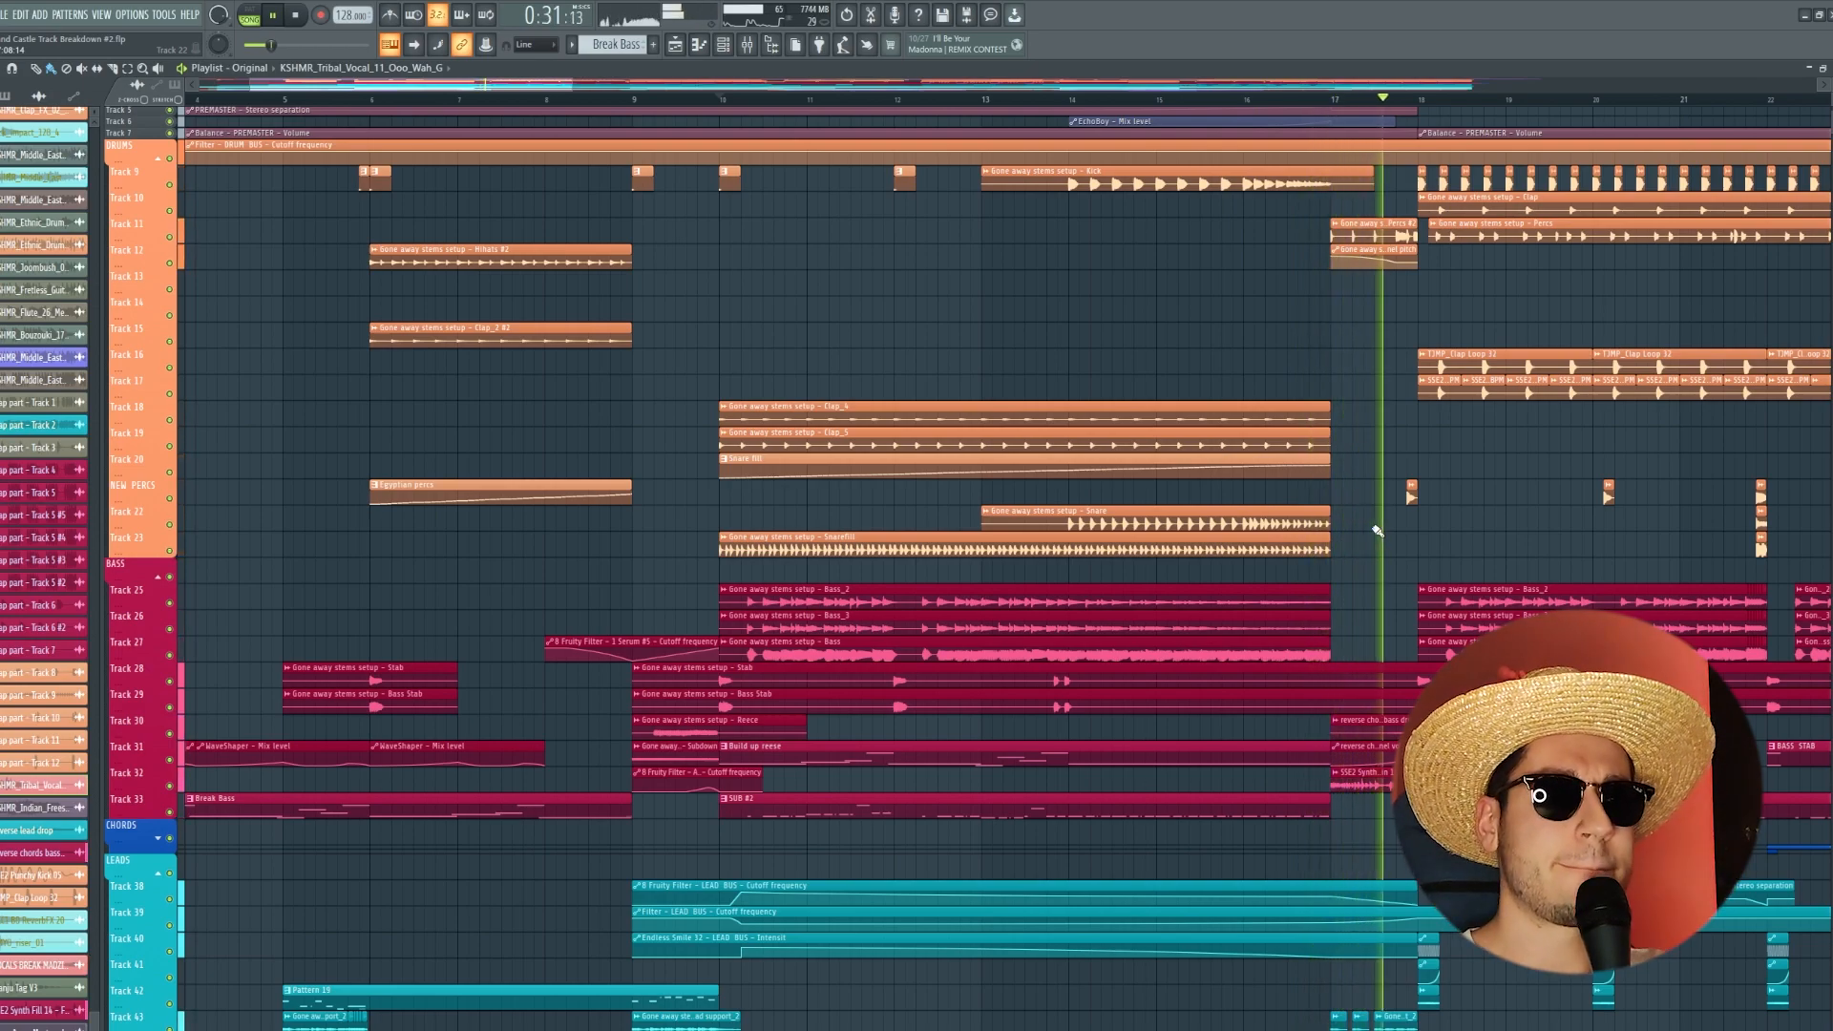
# Step: Stop playback and open the SSE2 Synth Fill 14 clip on Track 32 before the drop
pyautogui.press('space')
pyautogui.scroll(-5, 1377, 531)
pyautogui.doubleClick(1378, 515)
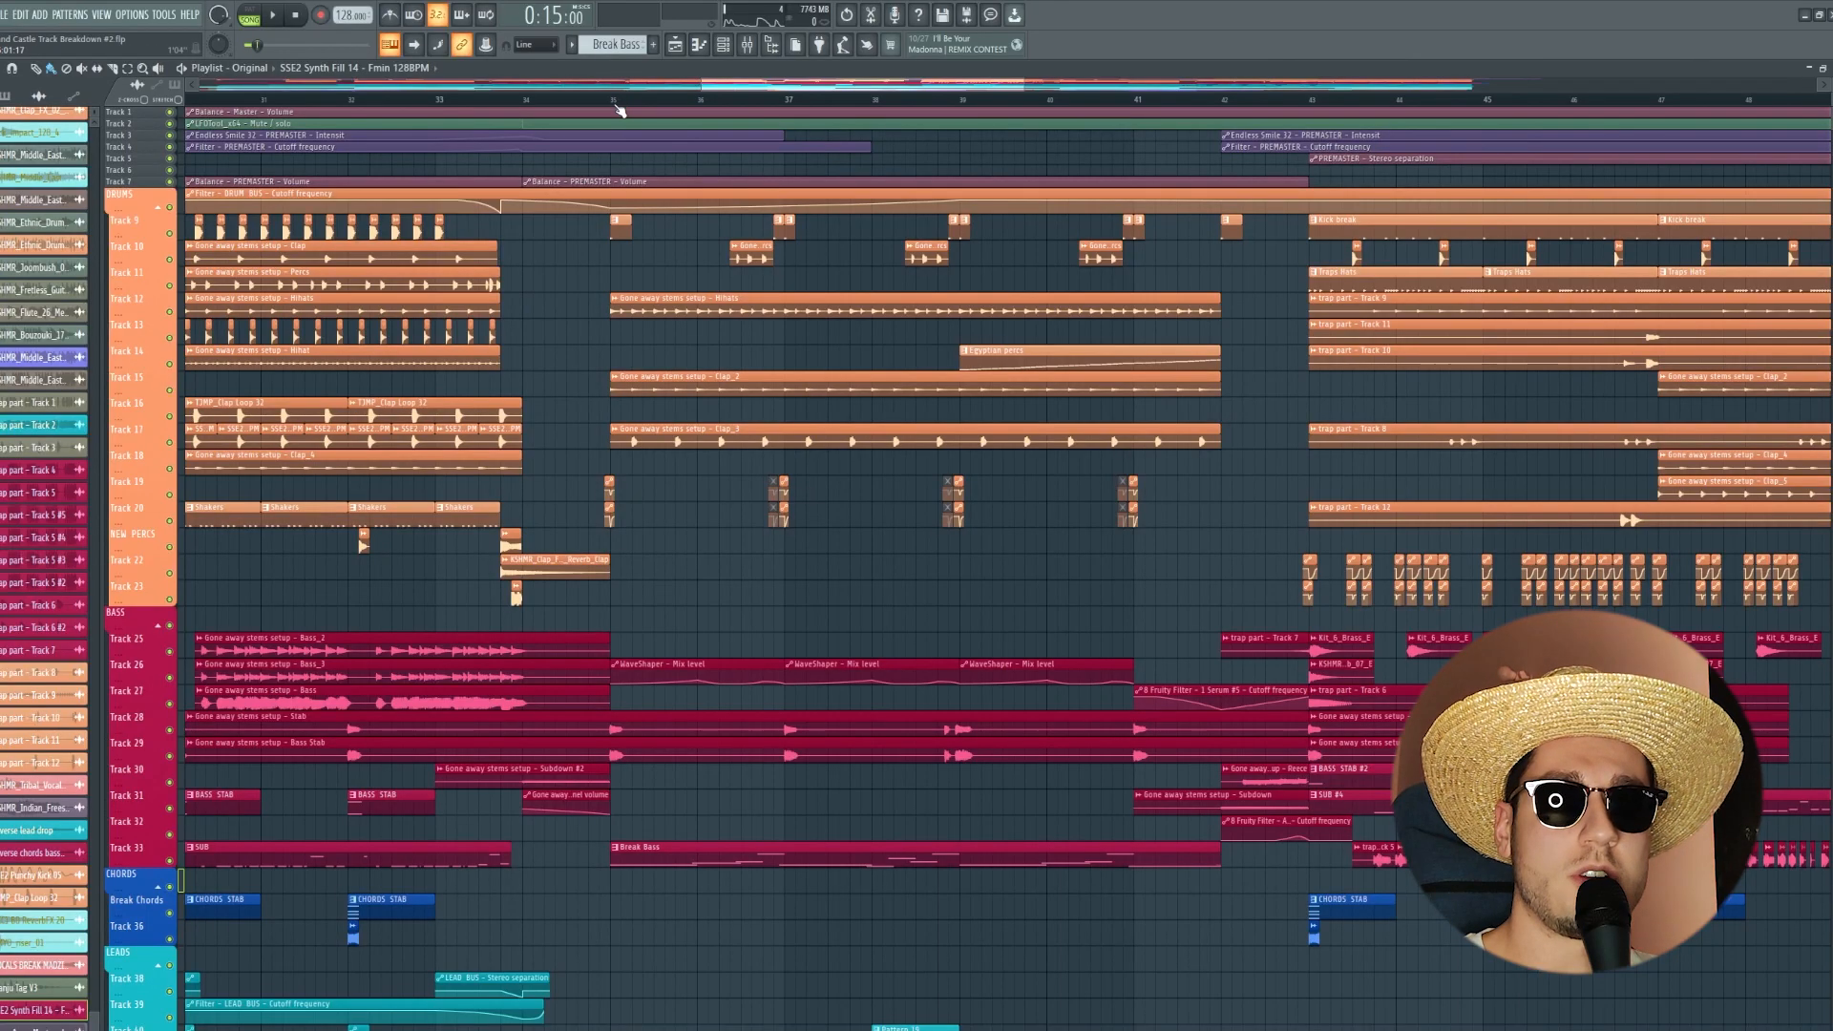
# Step: Play the break section with all tracks active, expand the Instruments group and review the FX, lead, bass and drum layers
pyautogui.scroll(-5, 619, 112)
pyautogui.scroll(-10, 748, 519)
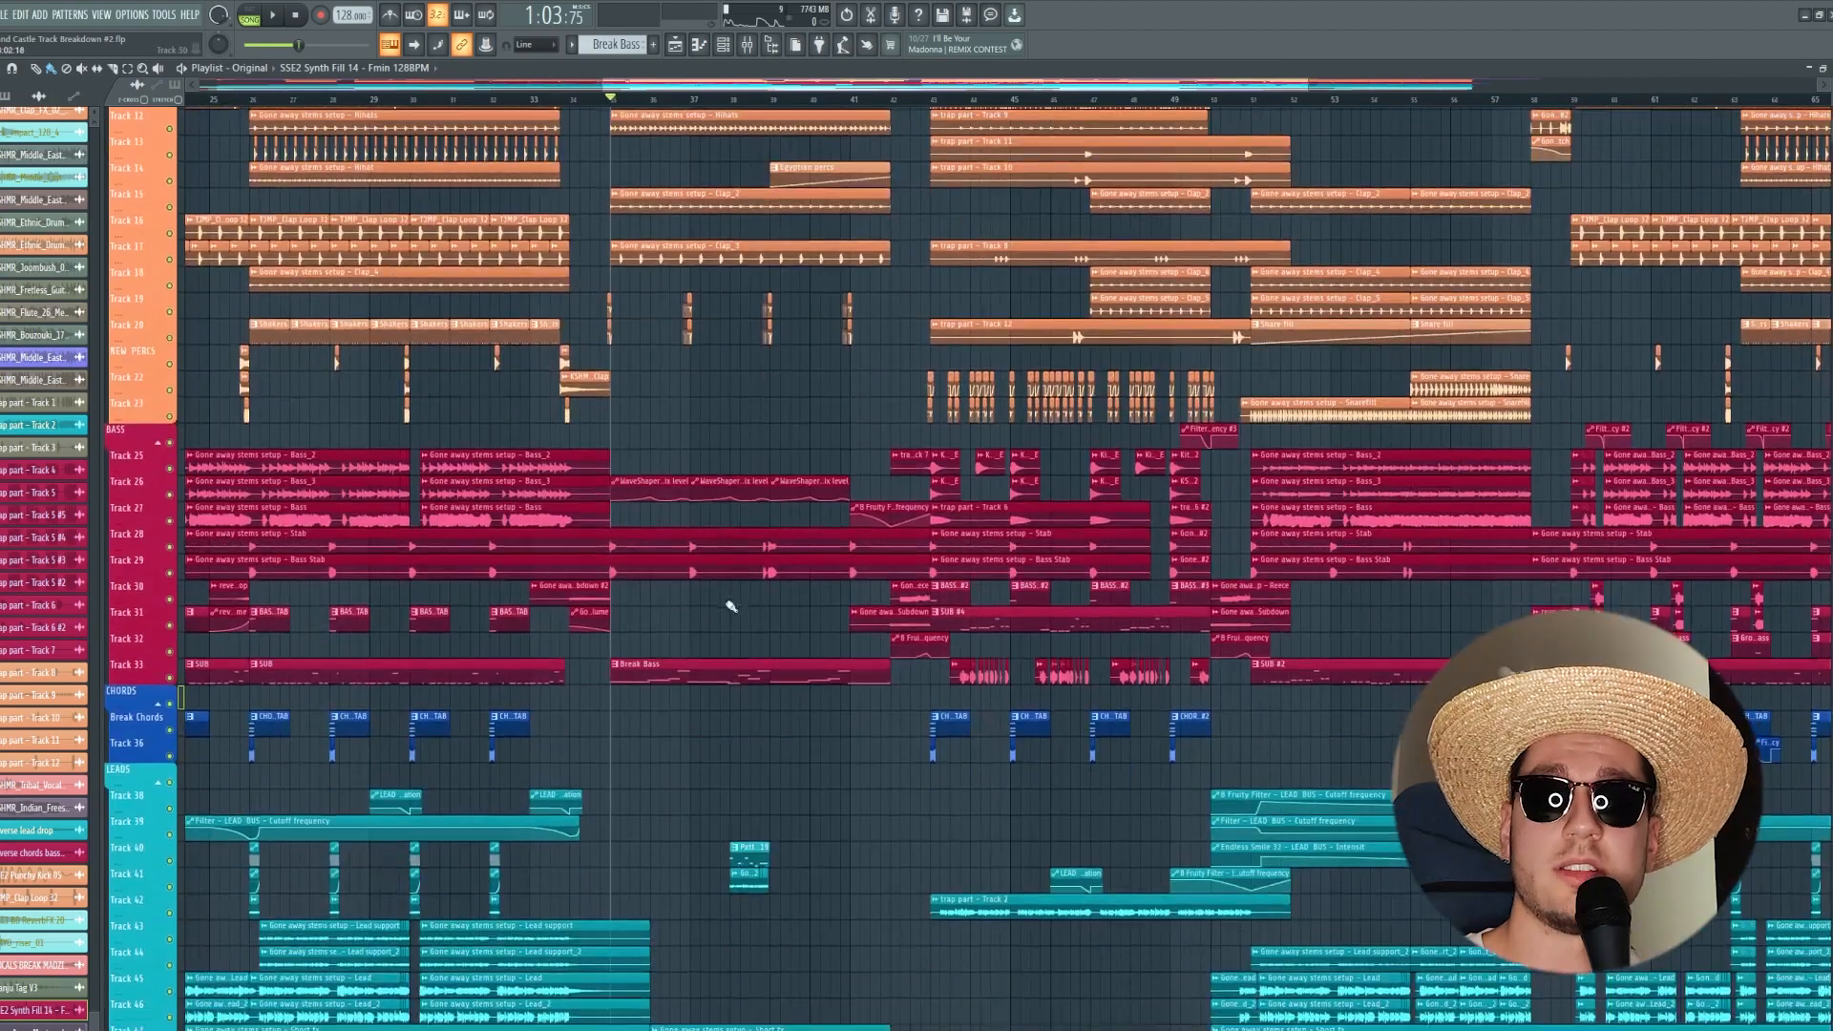
pyautogui.scroll(-5, 726, 662)
pyautogui.press('space')
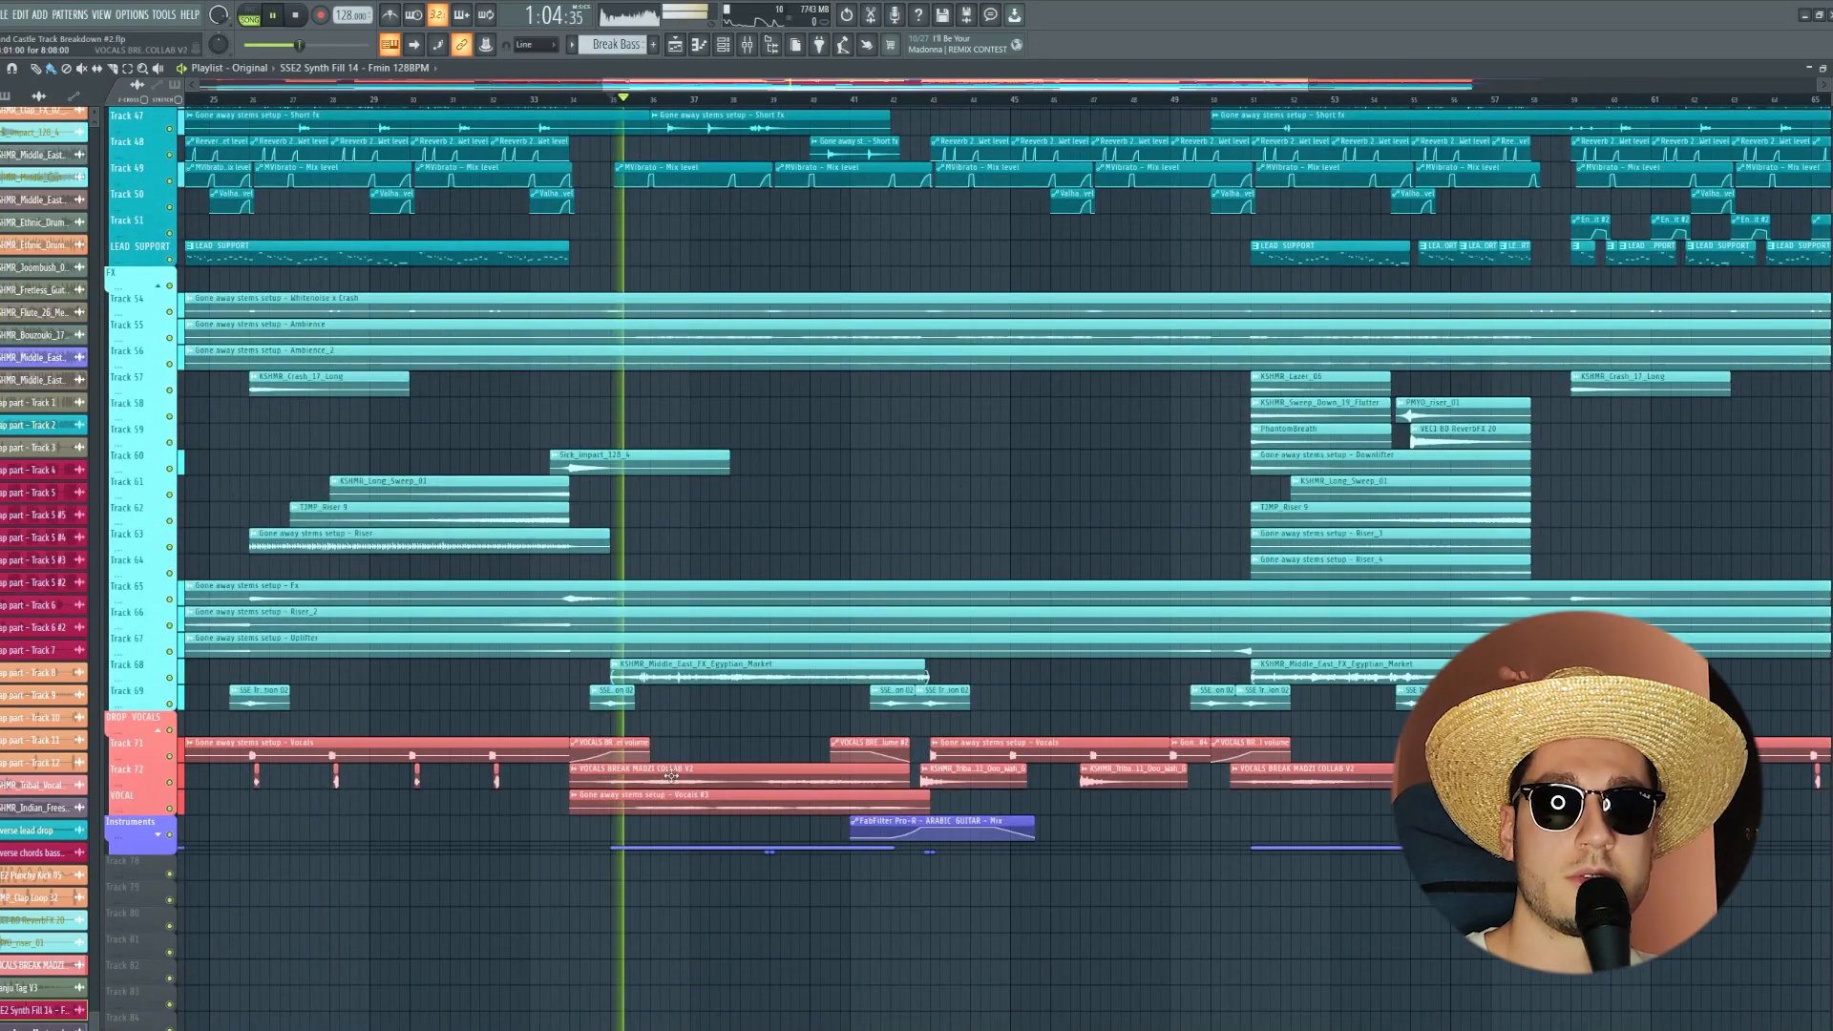
pyautogui.scroll(-4, 635, 812)
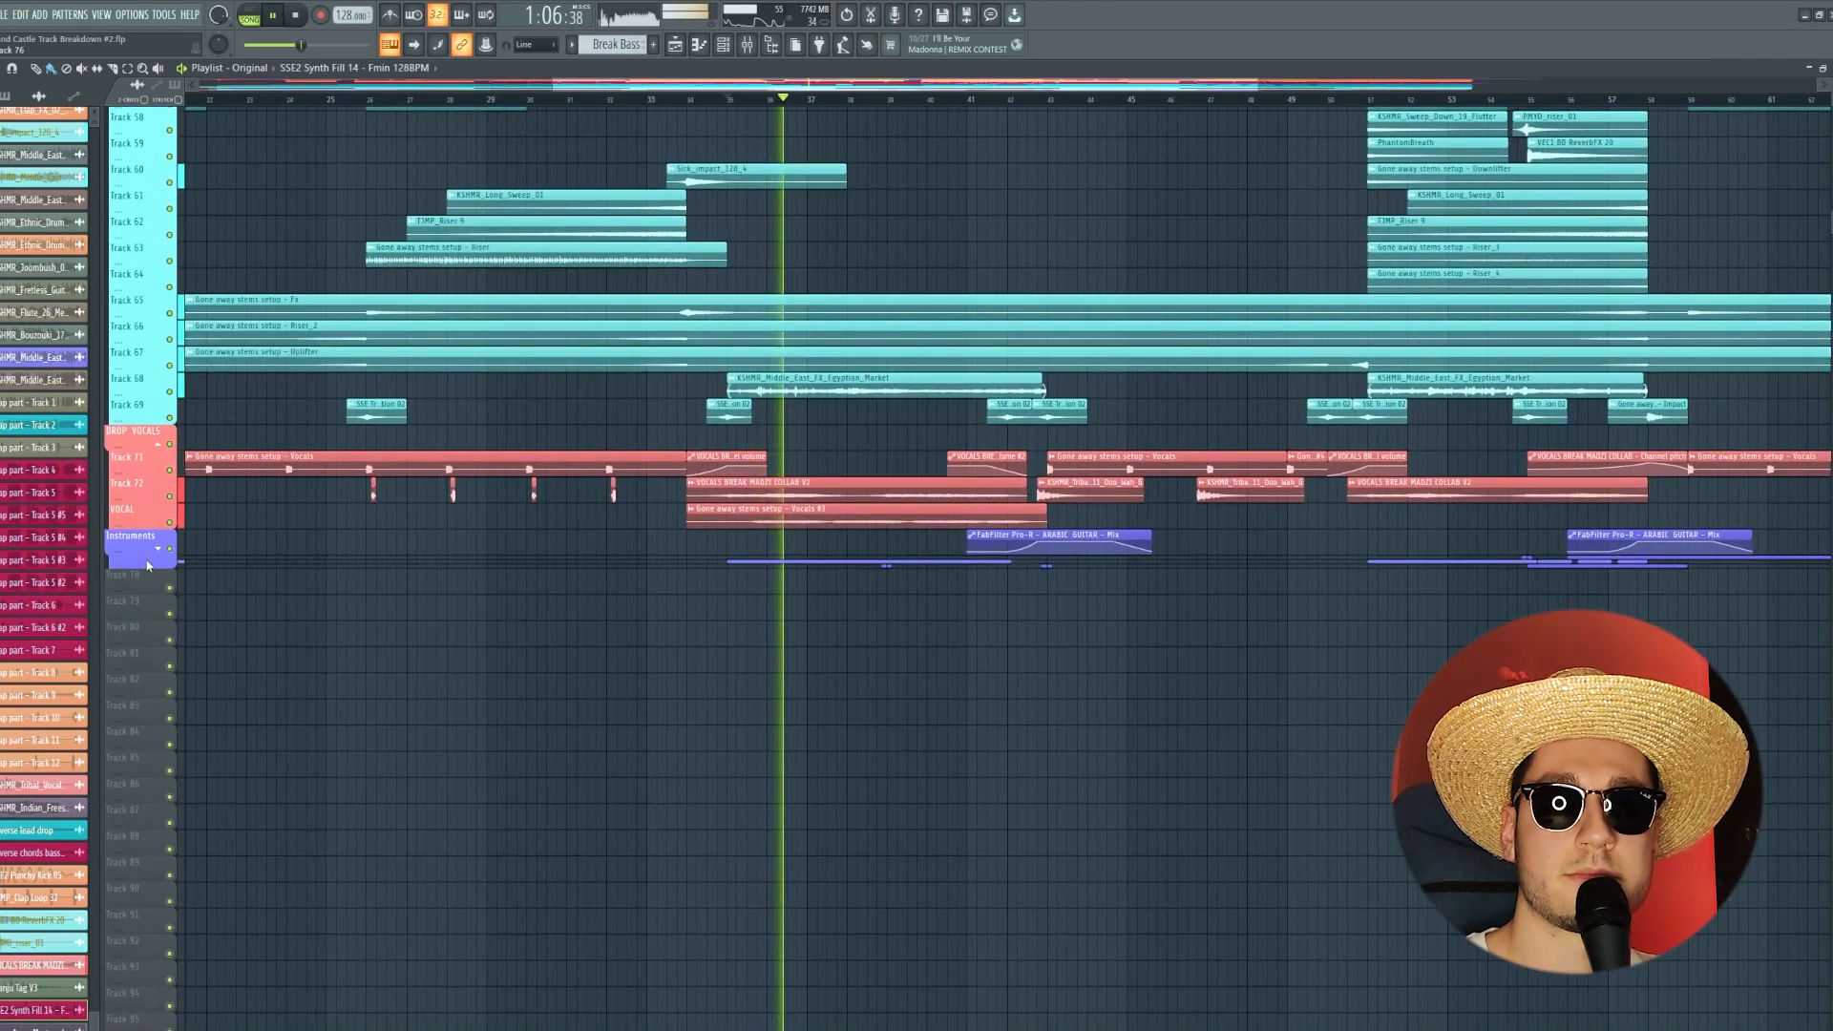
pyautogui.click(160, 552)
pyautogui.scroll(13, 907, 462)
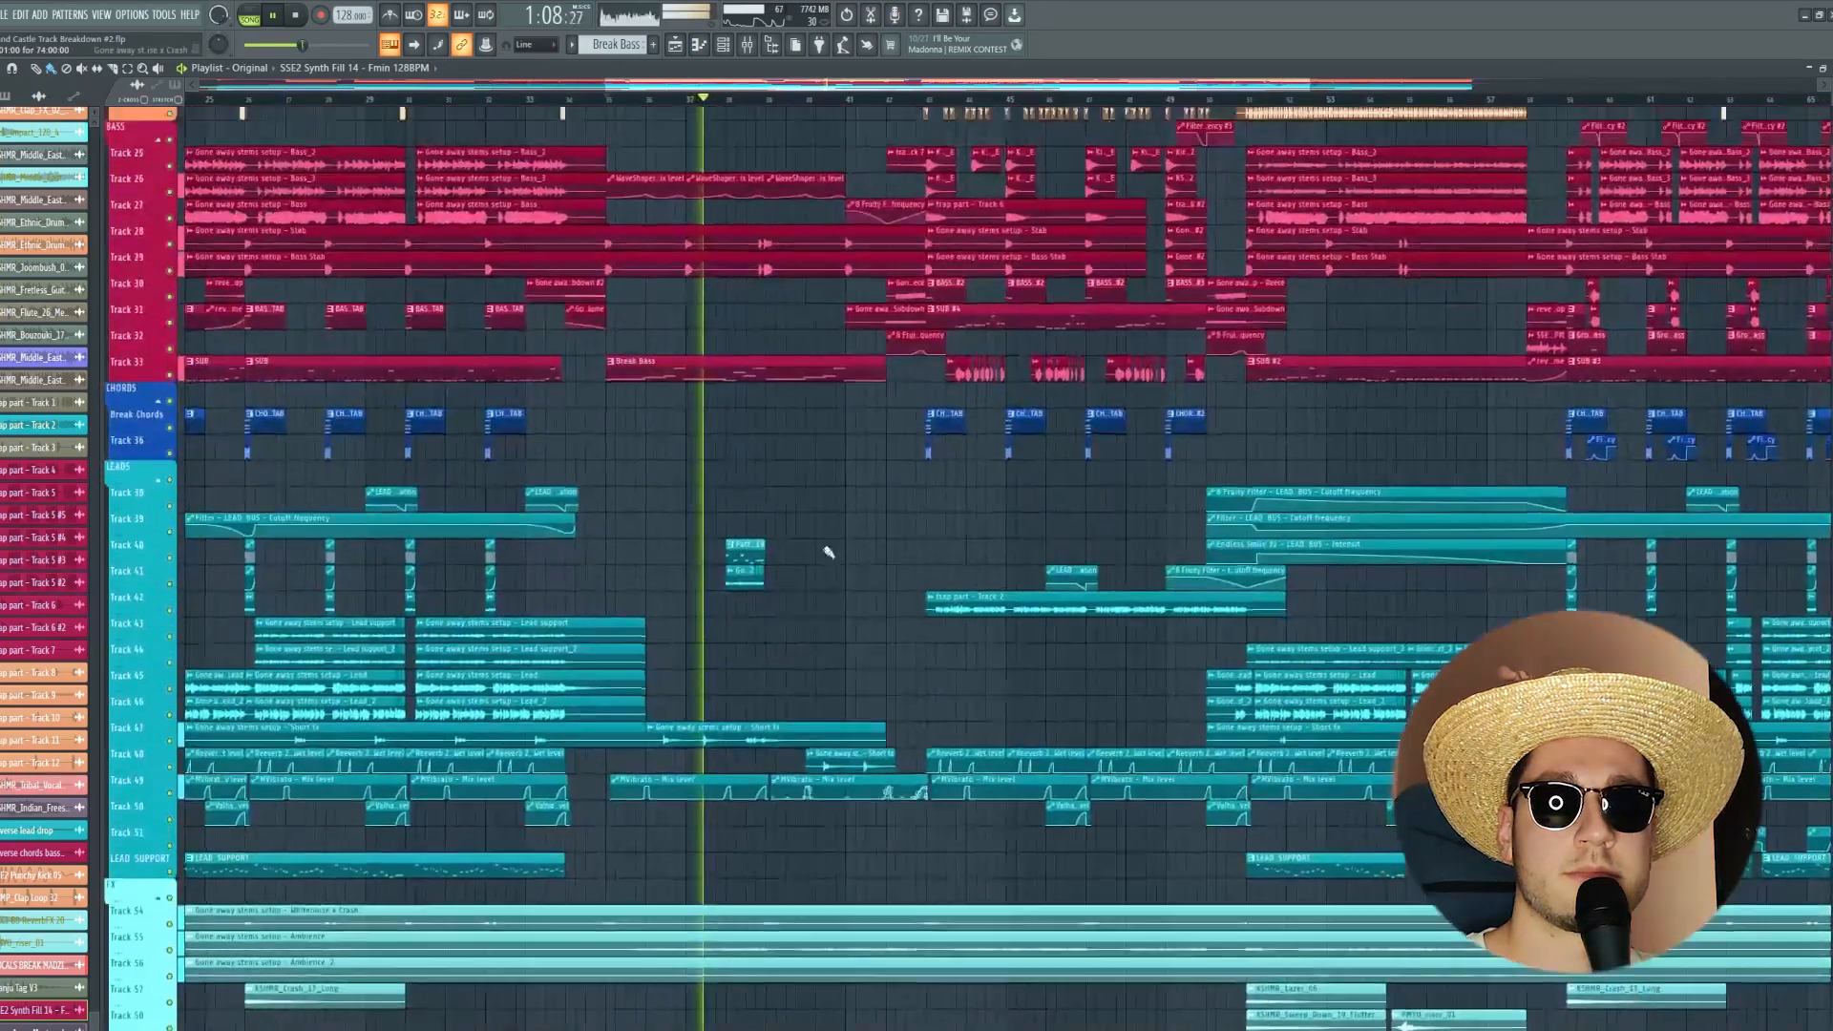
pyautogui.scroll(3, 857, 656)
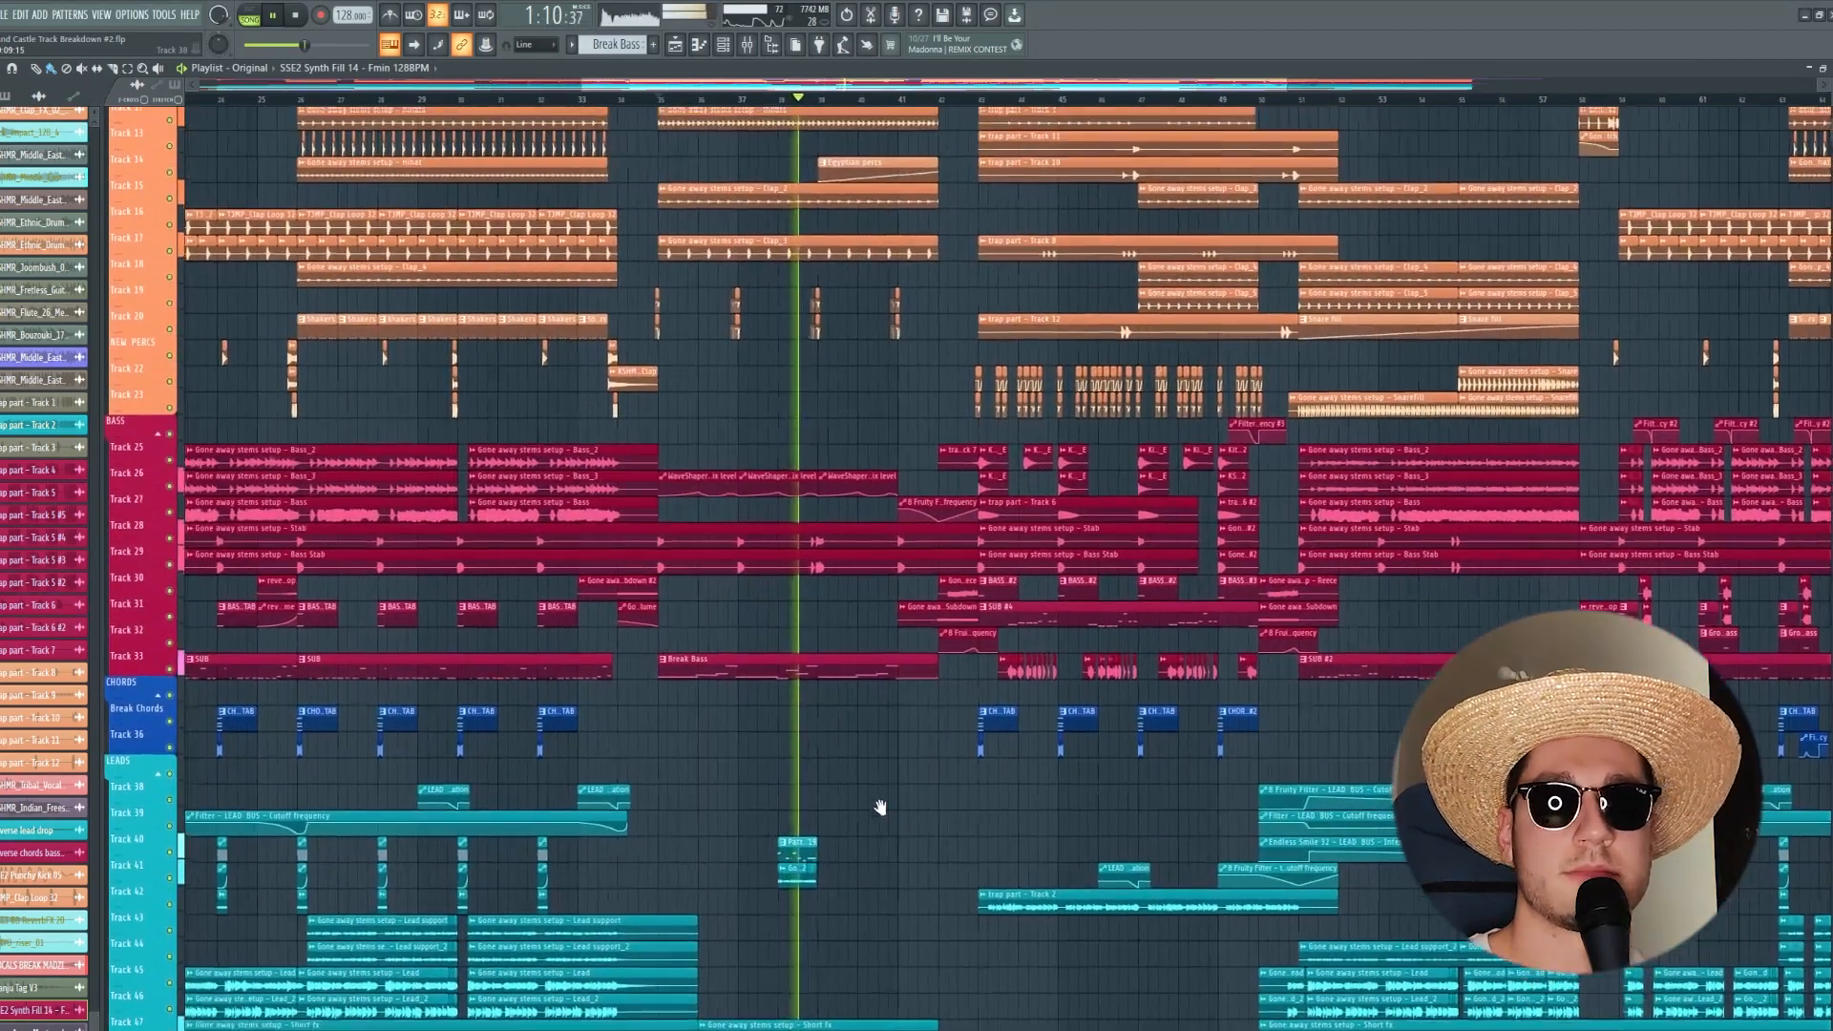
pyautogui.scroll(3, 859, 356)
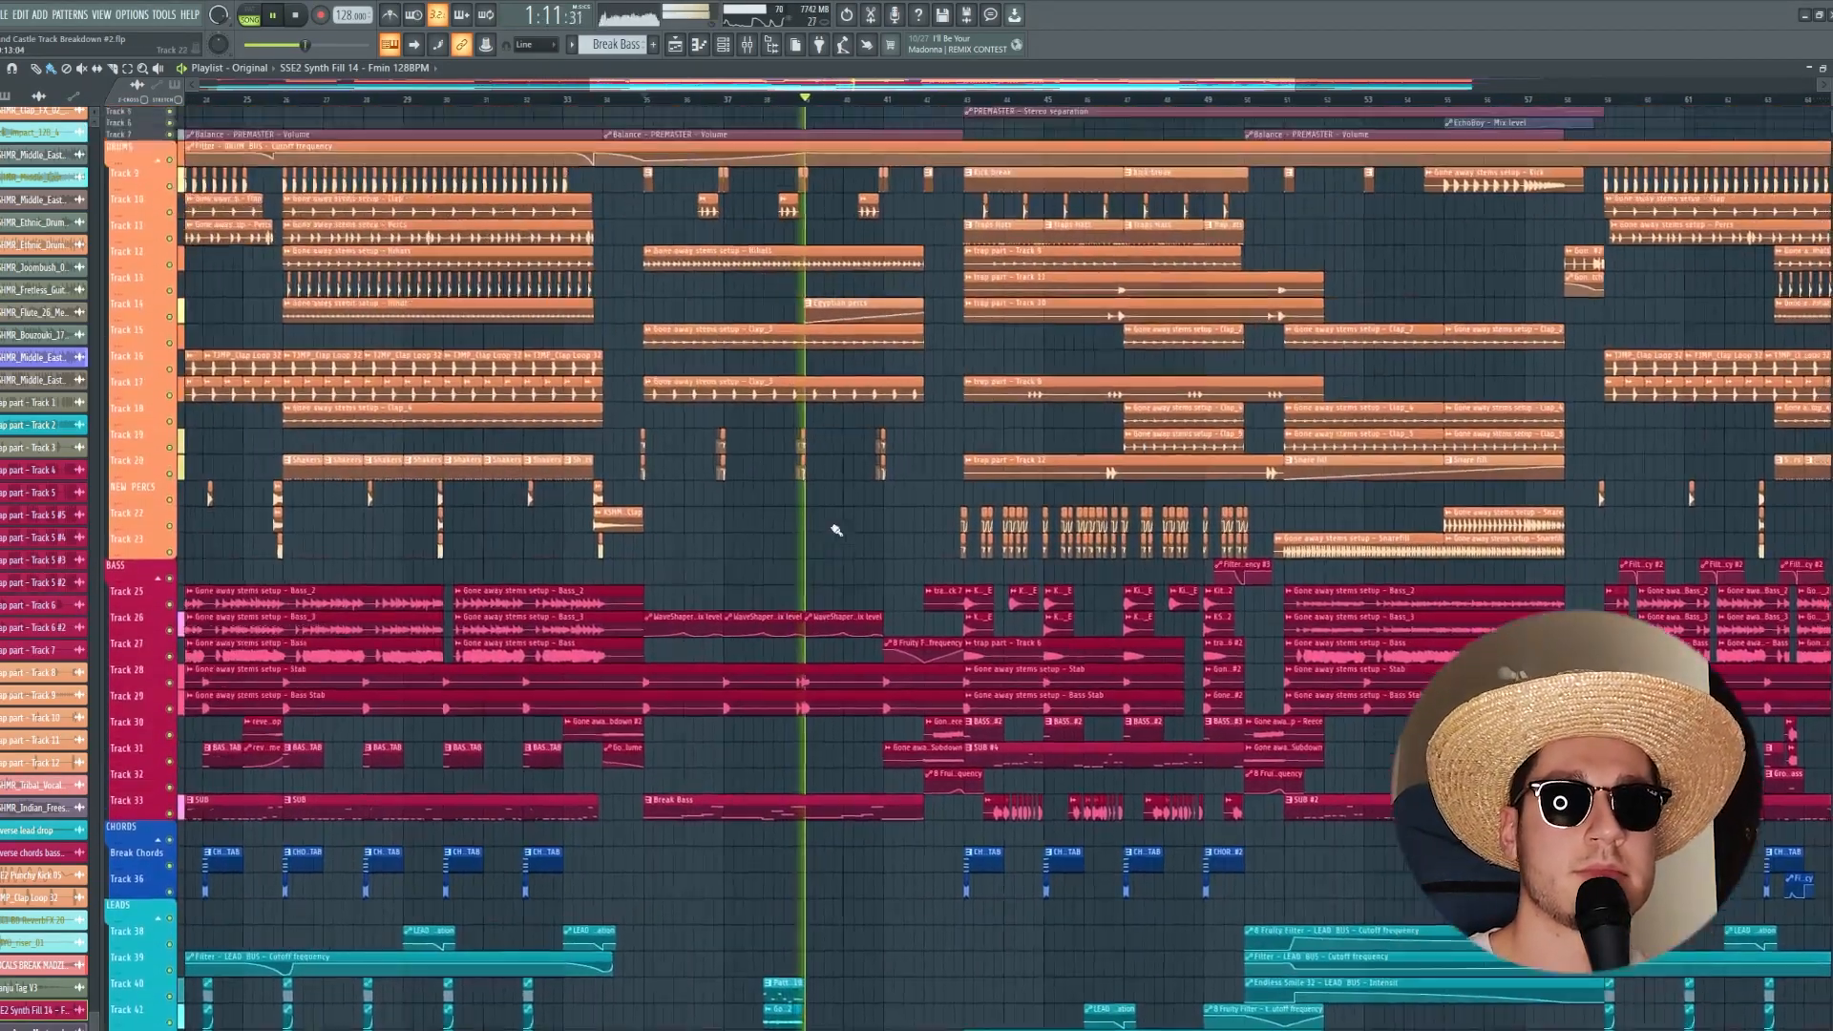
pyautogui.press('space')
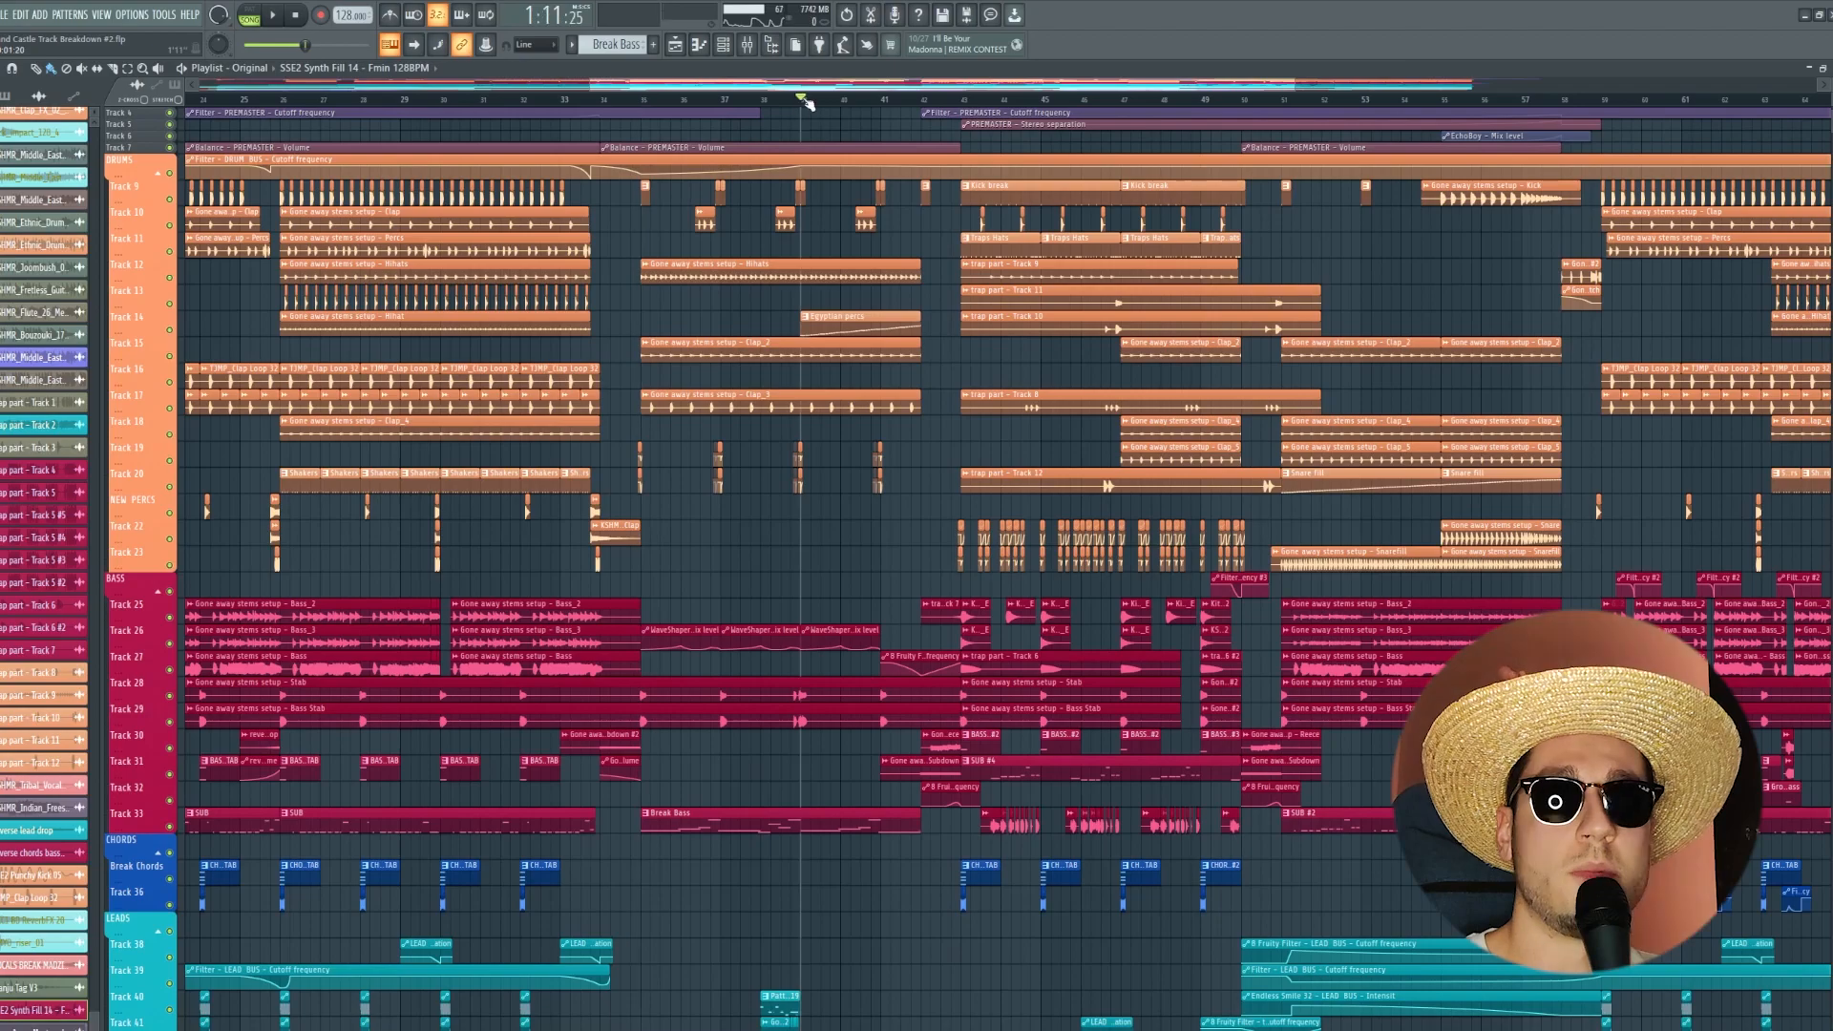
# Step: Play the trap part from its first kick with all tracks active and review its drum and bass layers
pyautogui.scroll(4, 954, 363)
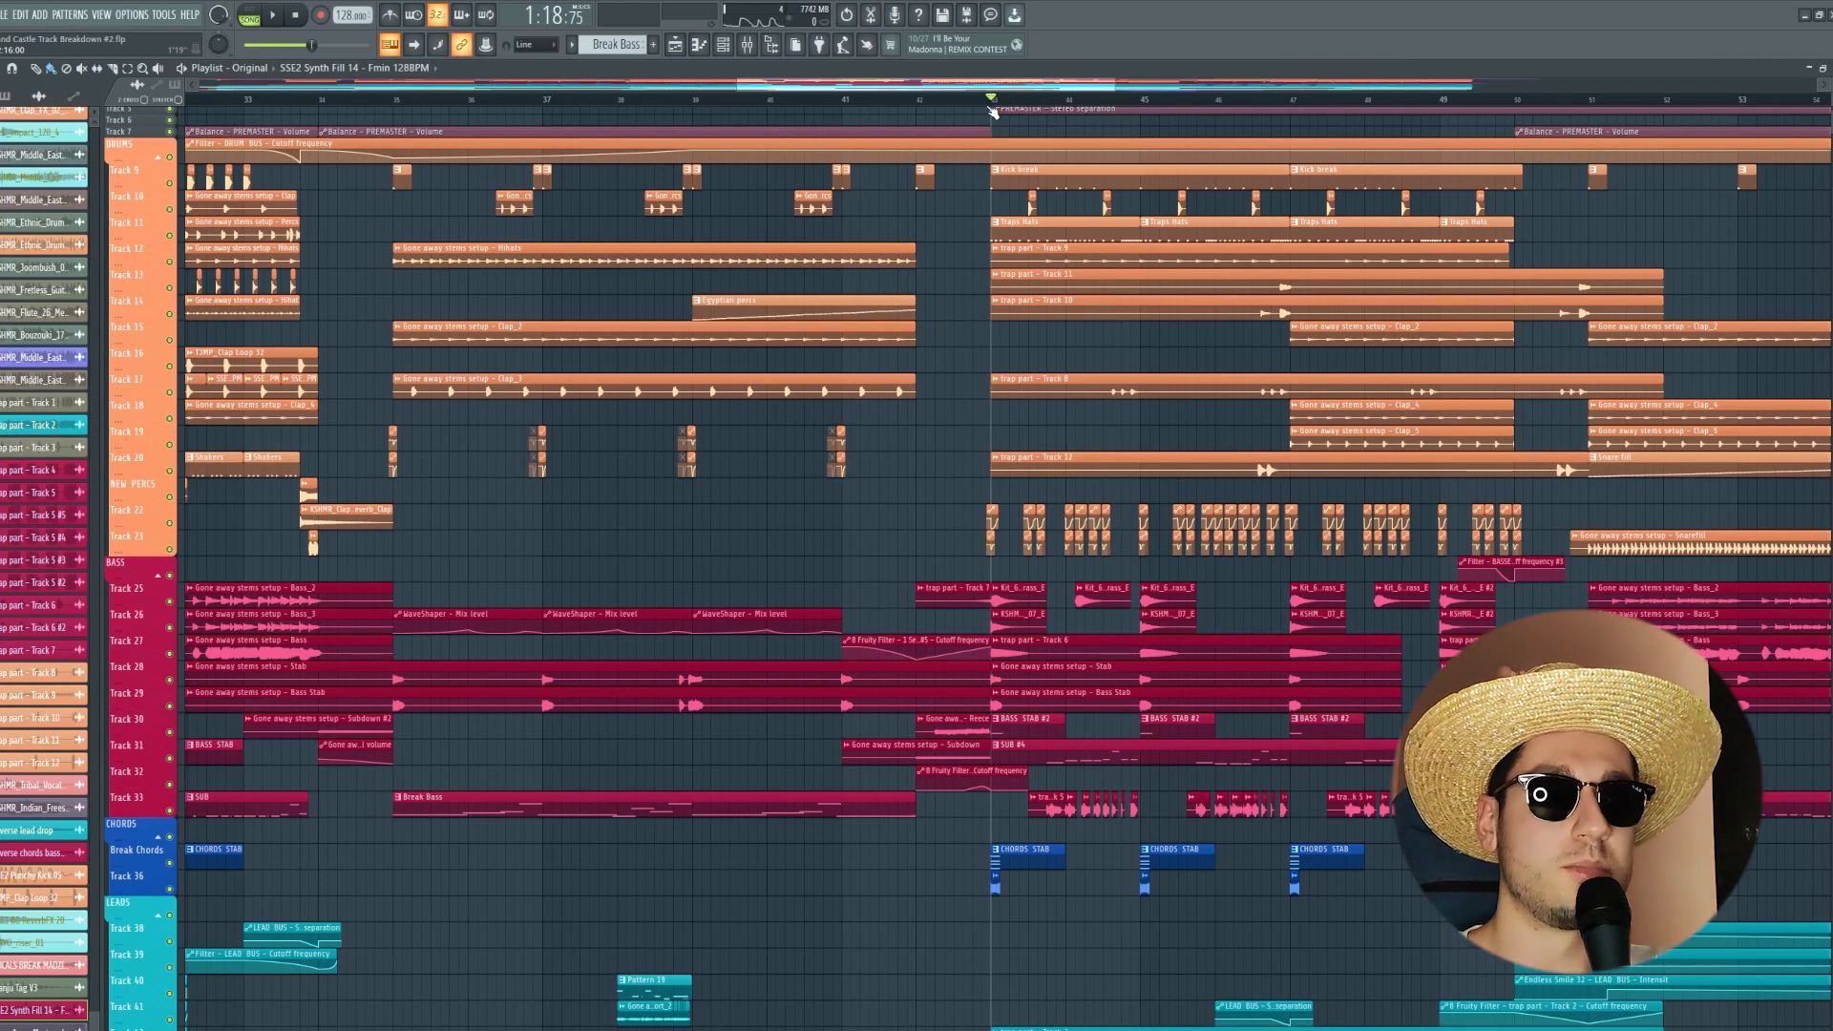
pyautogui.press('space')
pyautogui.scroll(1, 880, 357)
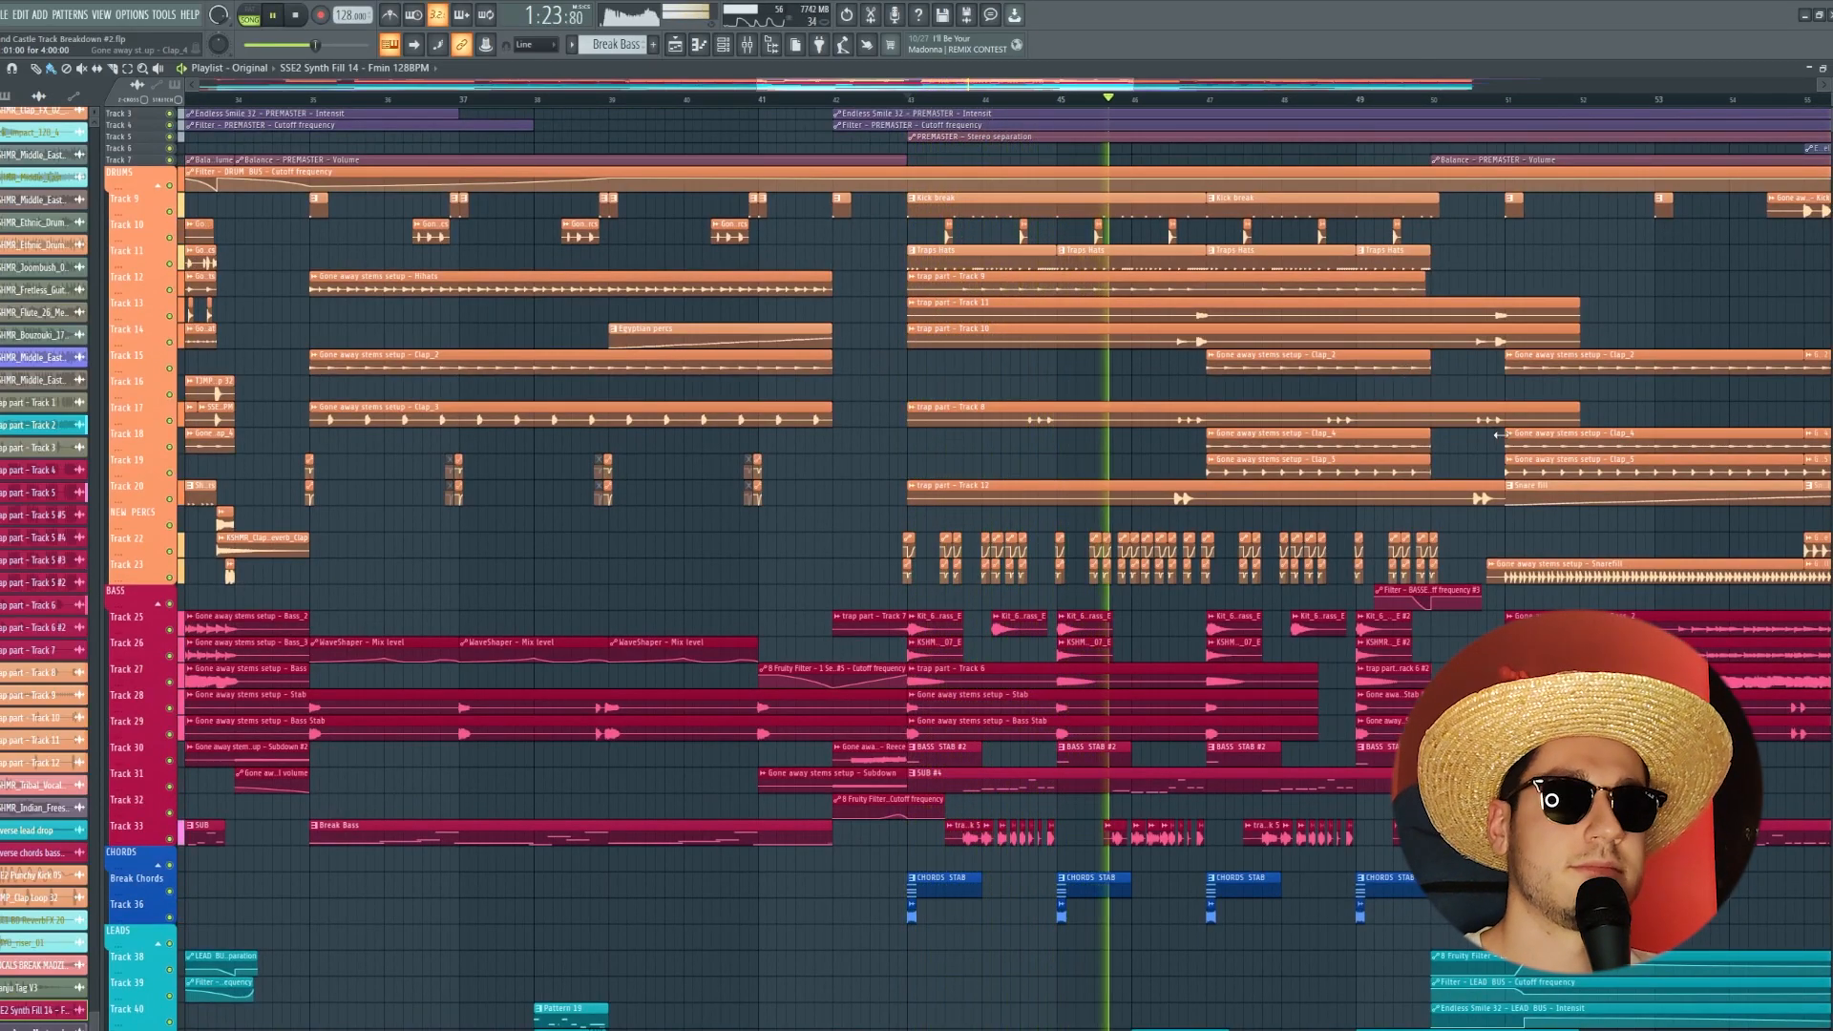
pyautogui.scroll(1, 1406, 485)
pyautogui.hscroll(1, 1406, 485)
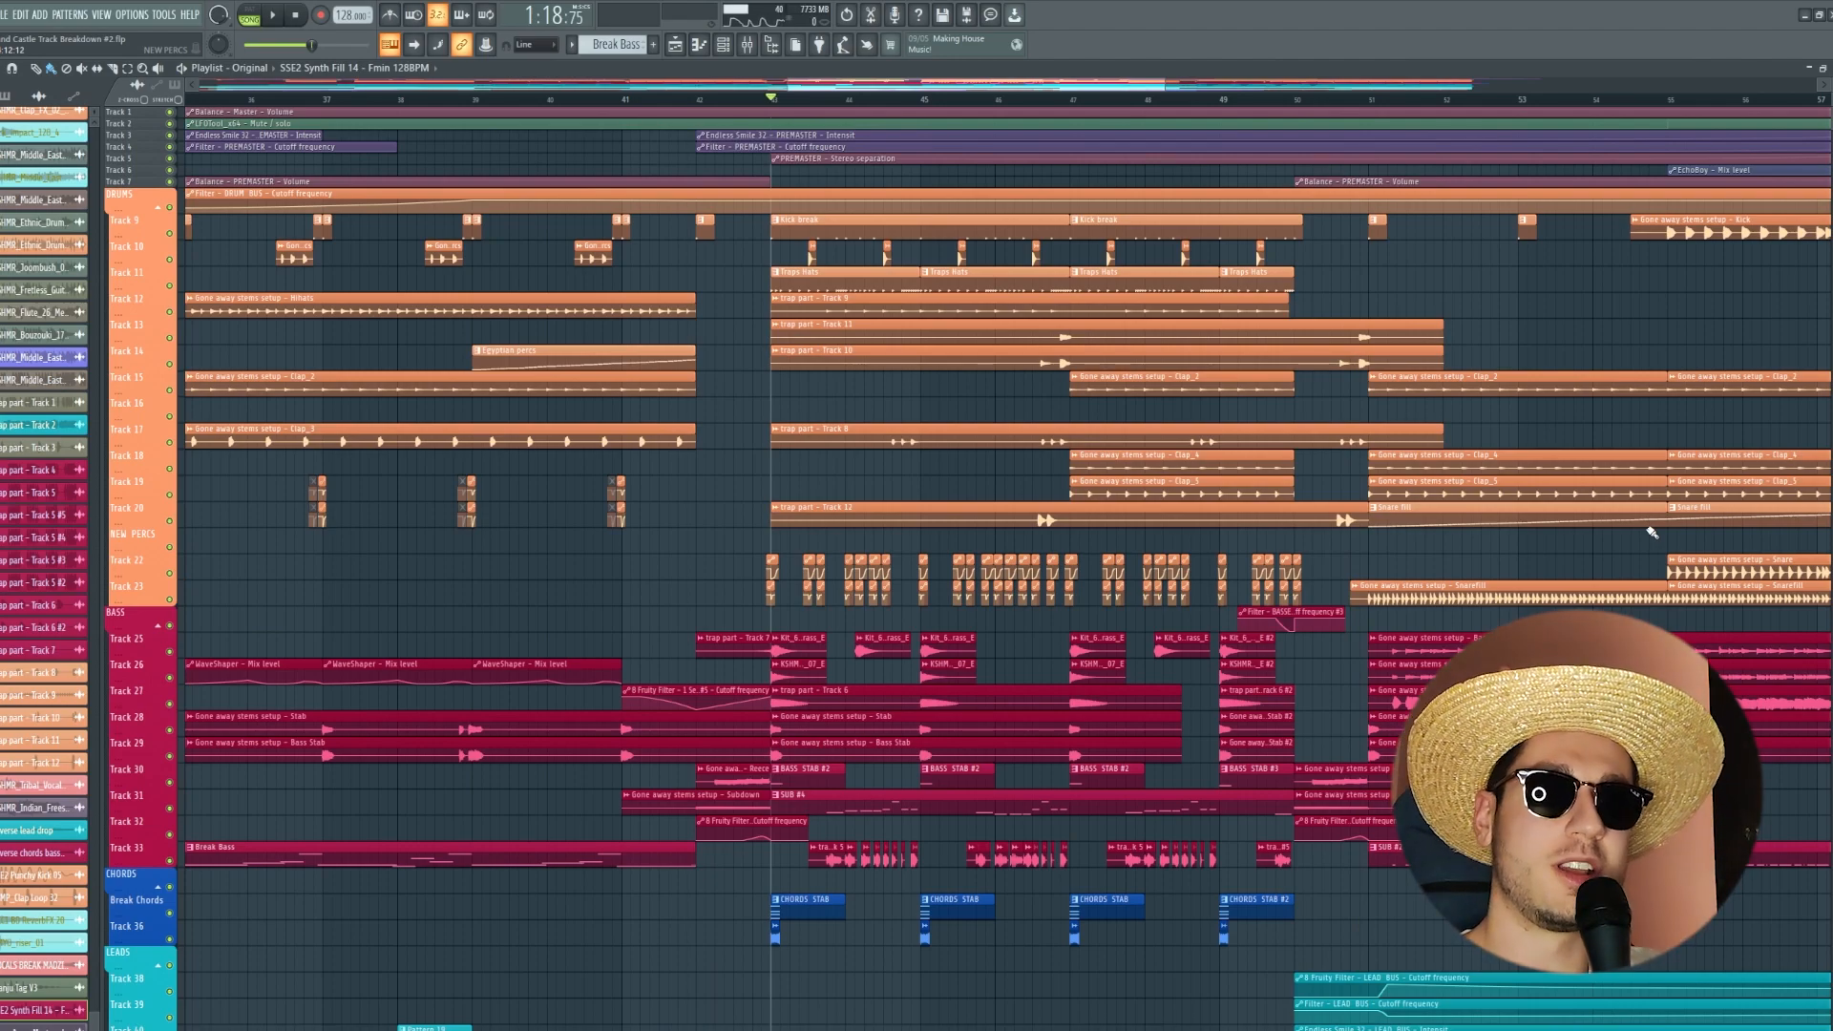
# Step: Solo the DRUMS group and play the trap part's drum layers from the start of the section, then stop playback
pyautogui.rightClick(171, 207)
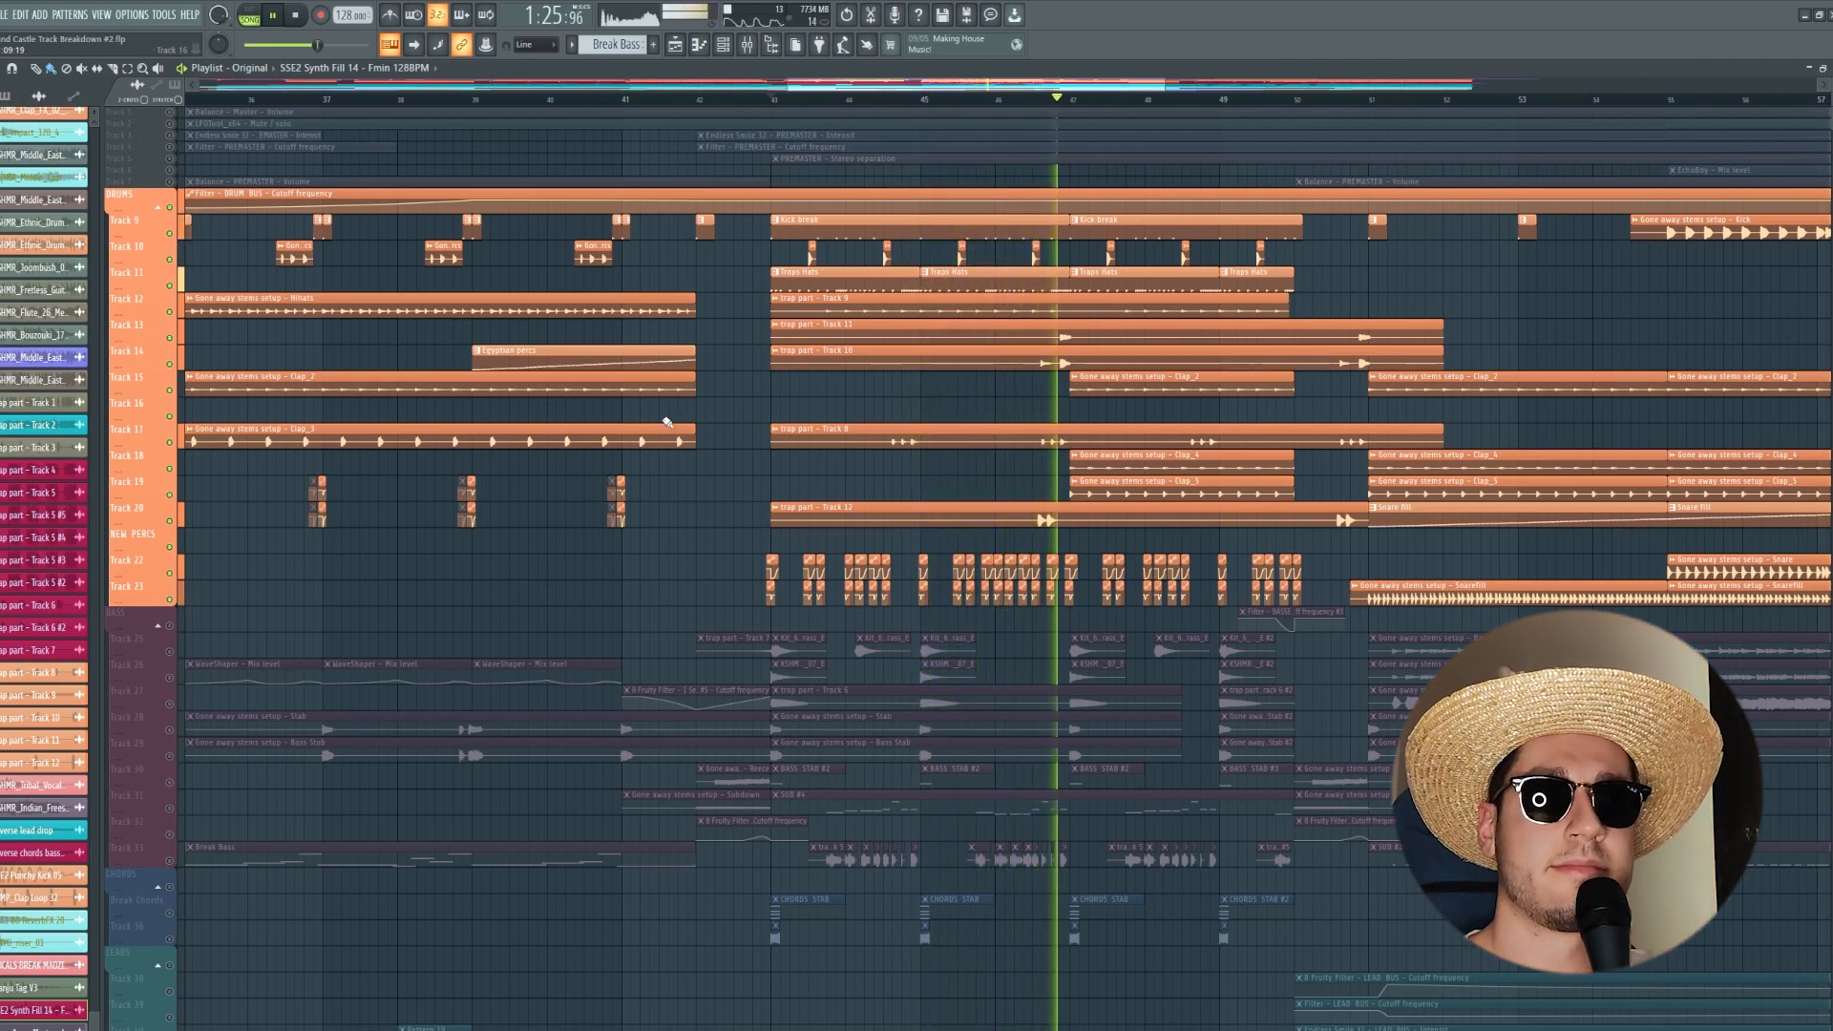
pyautogui.press('space')
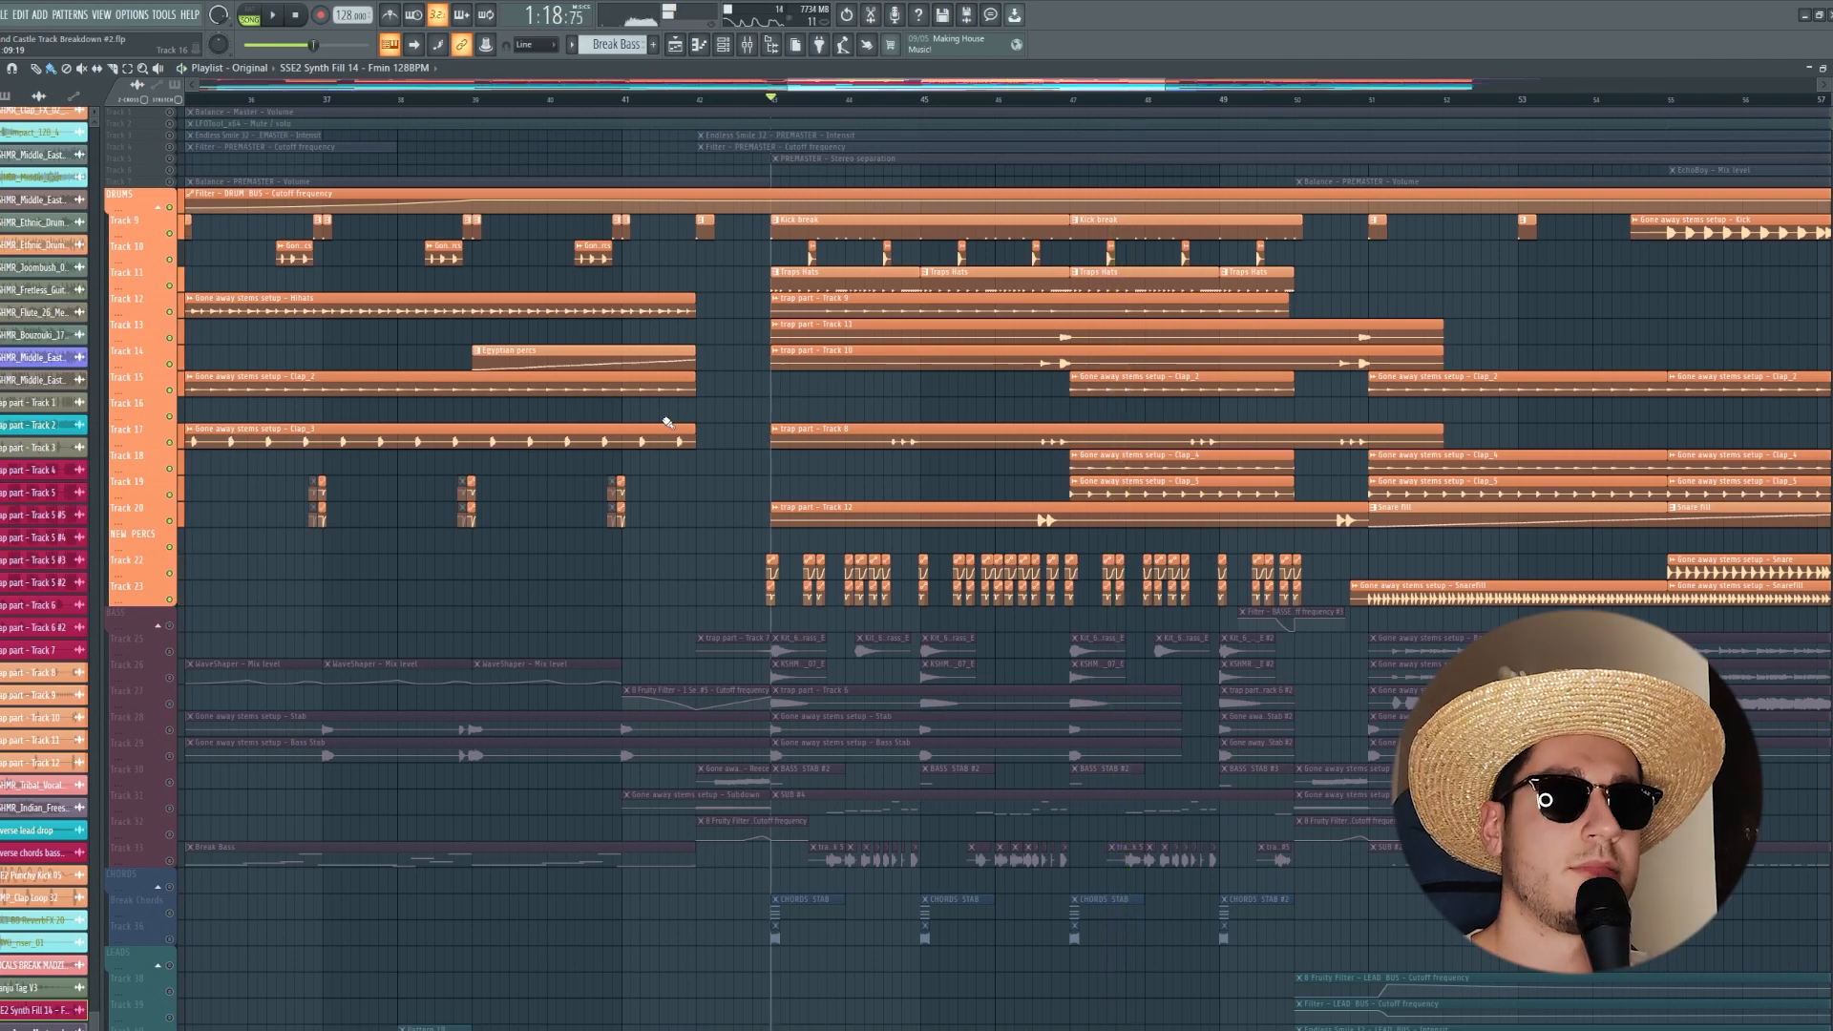
pyautogui.scroll(-4, 543, 381)
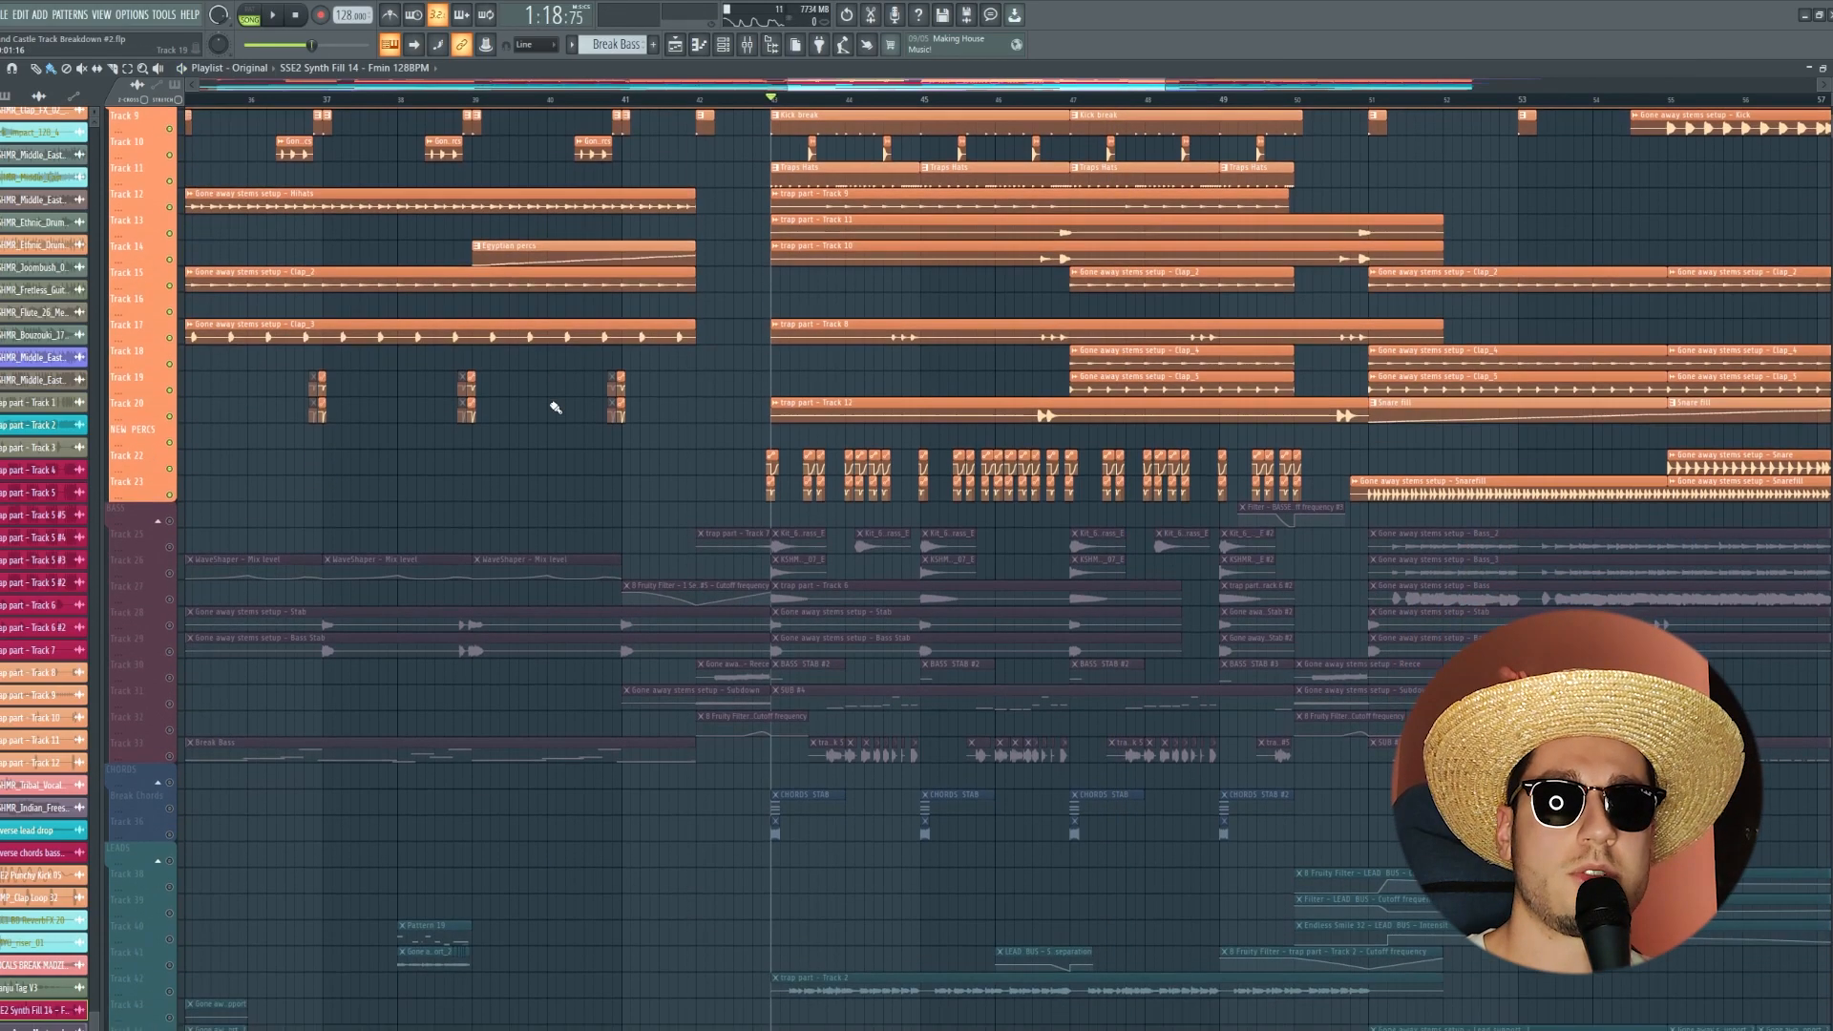
# Step: Solo the BASS group and play the trap part's brass, stab, sub and bass layers from the section start
pyautogui.rightClick(172, 313)
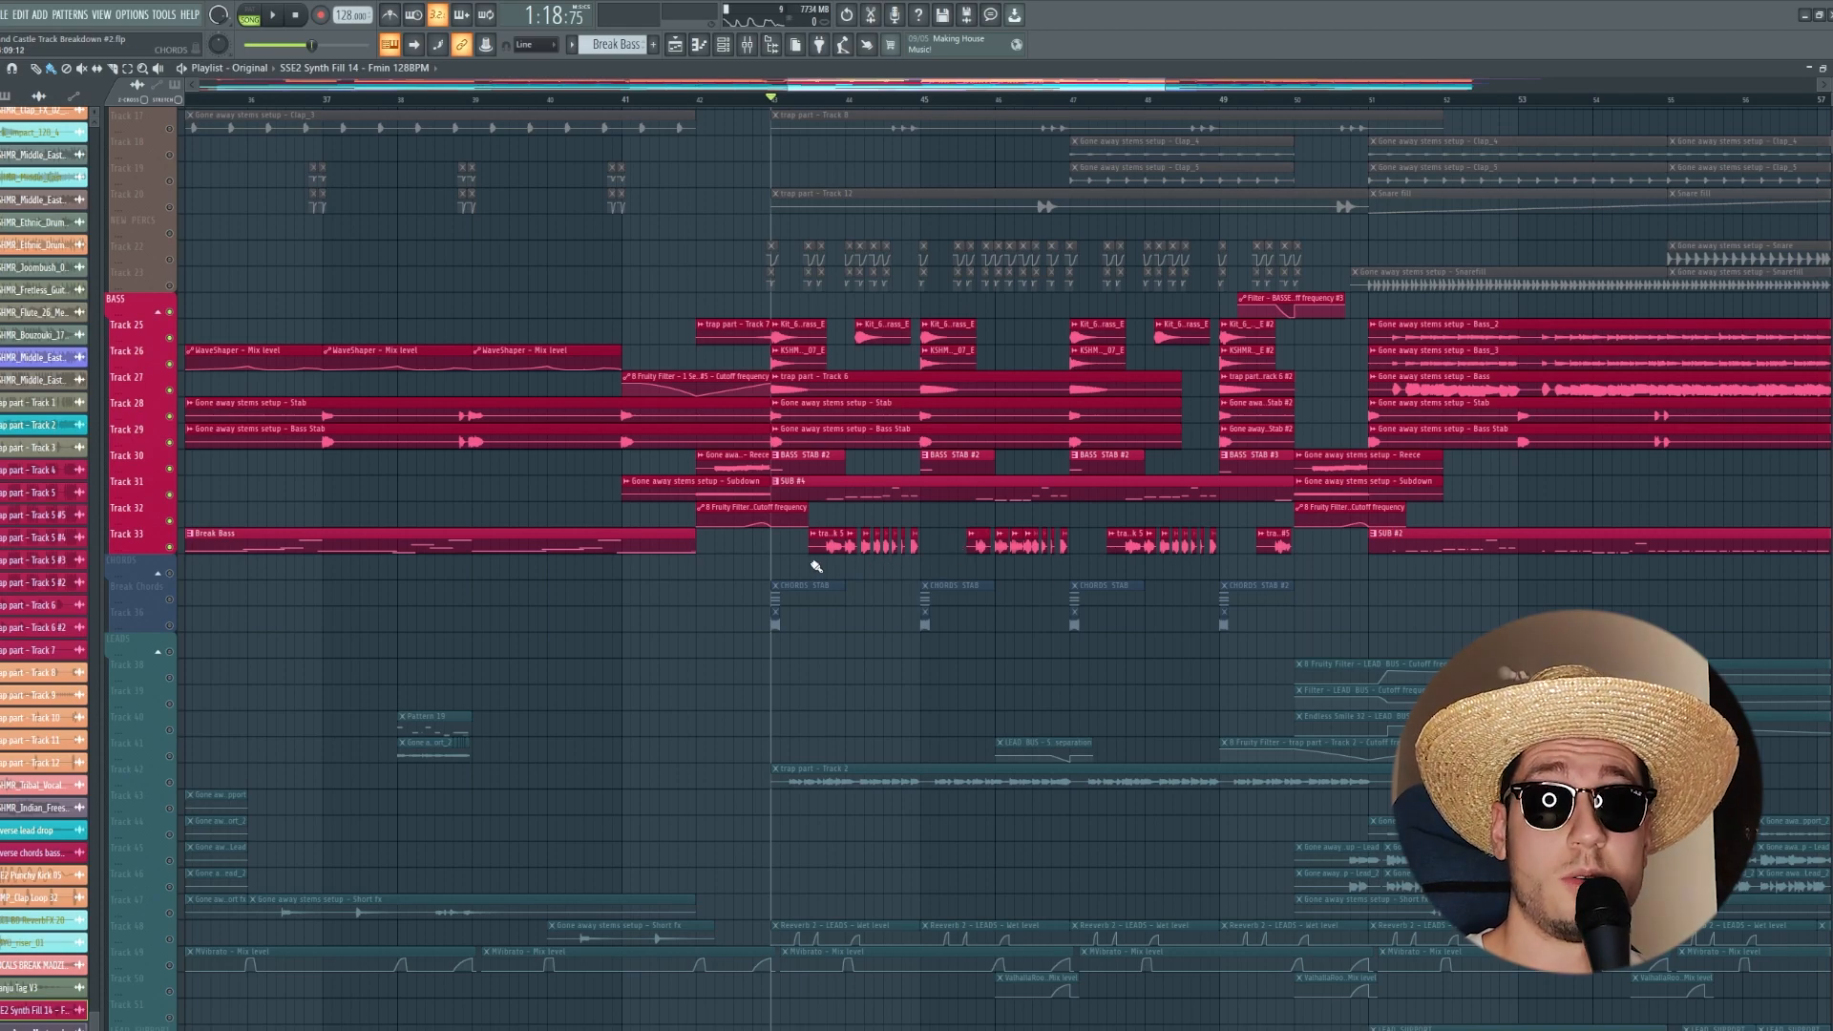
pyautogui.scroll(3, 817, 108)
pyautogui.press('space')
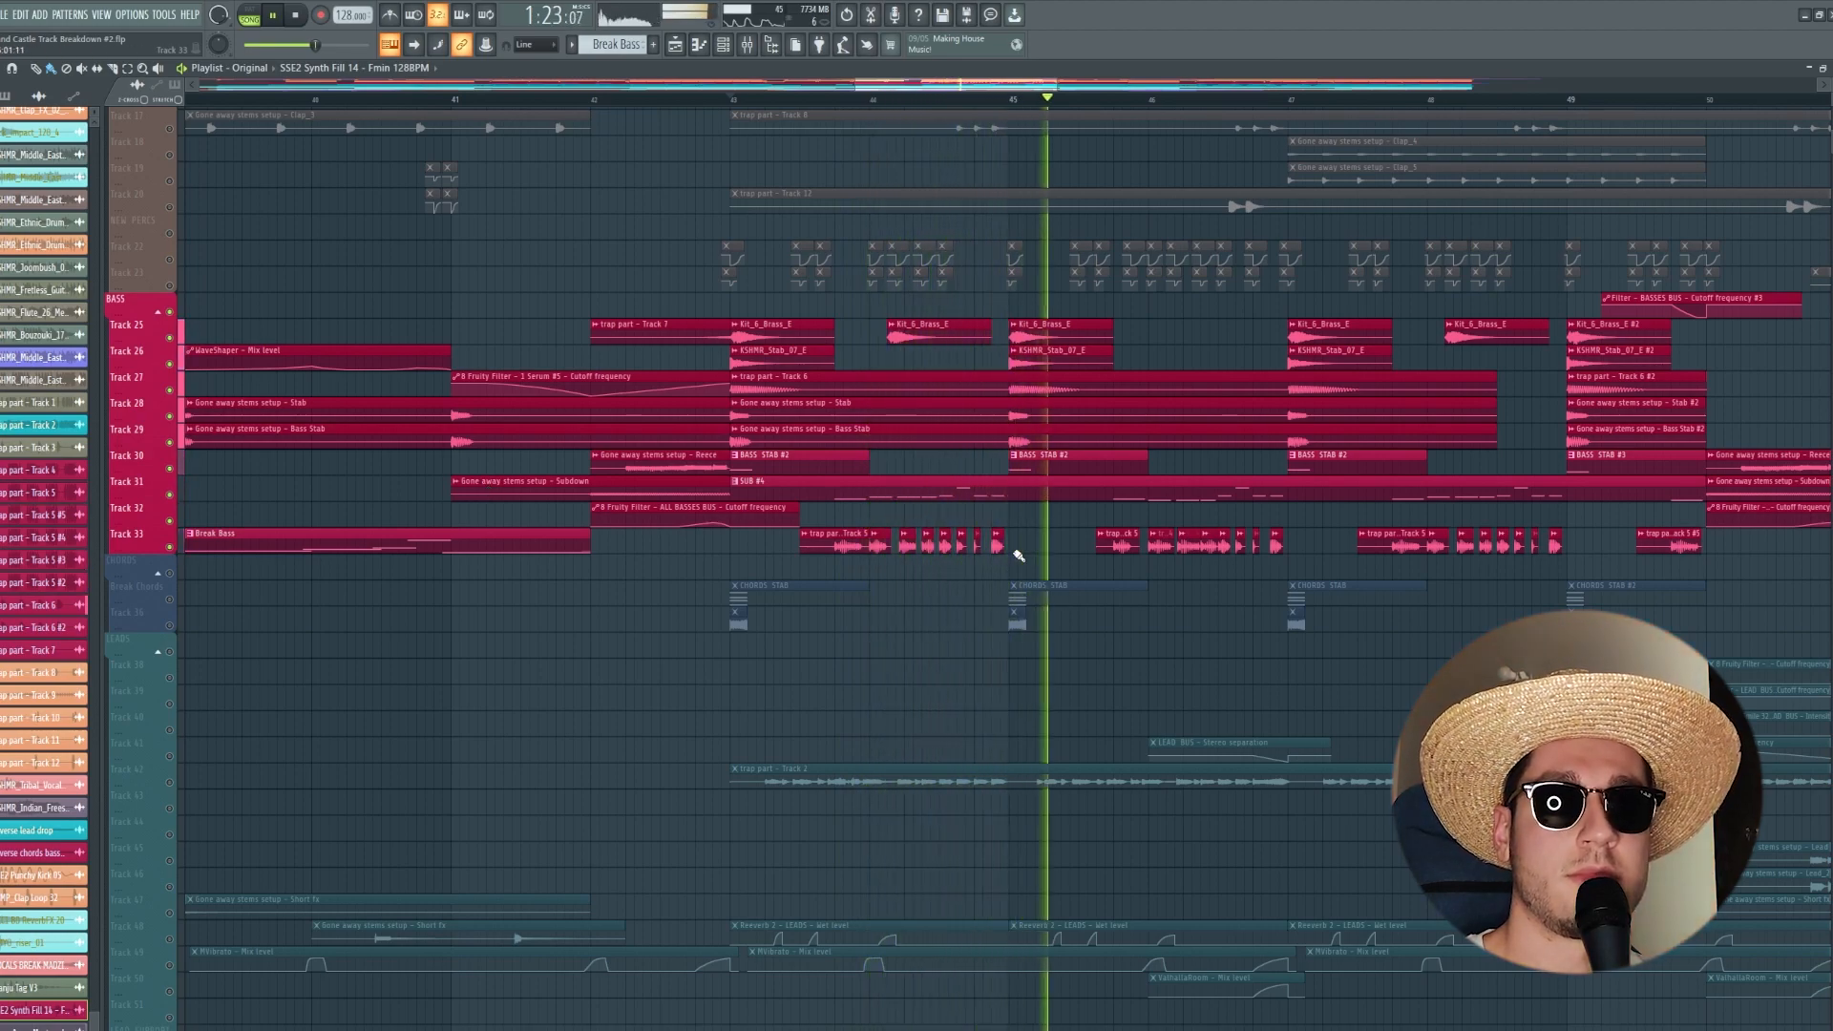
pyautogui.press('space')
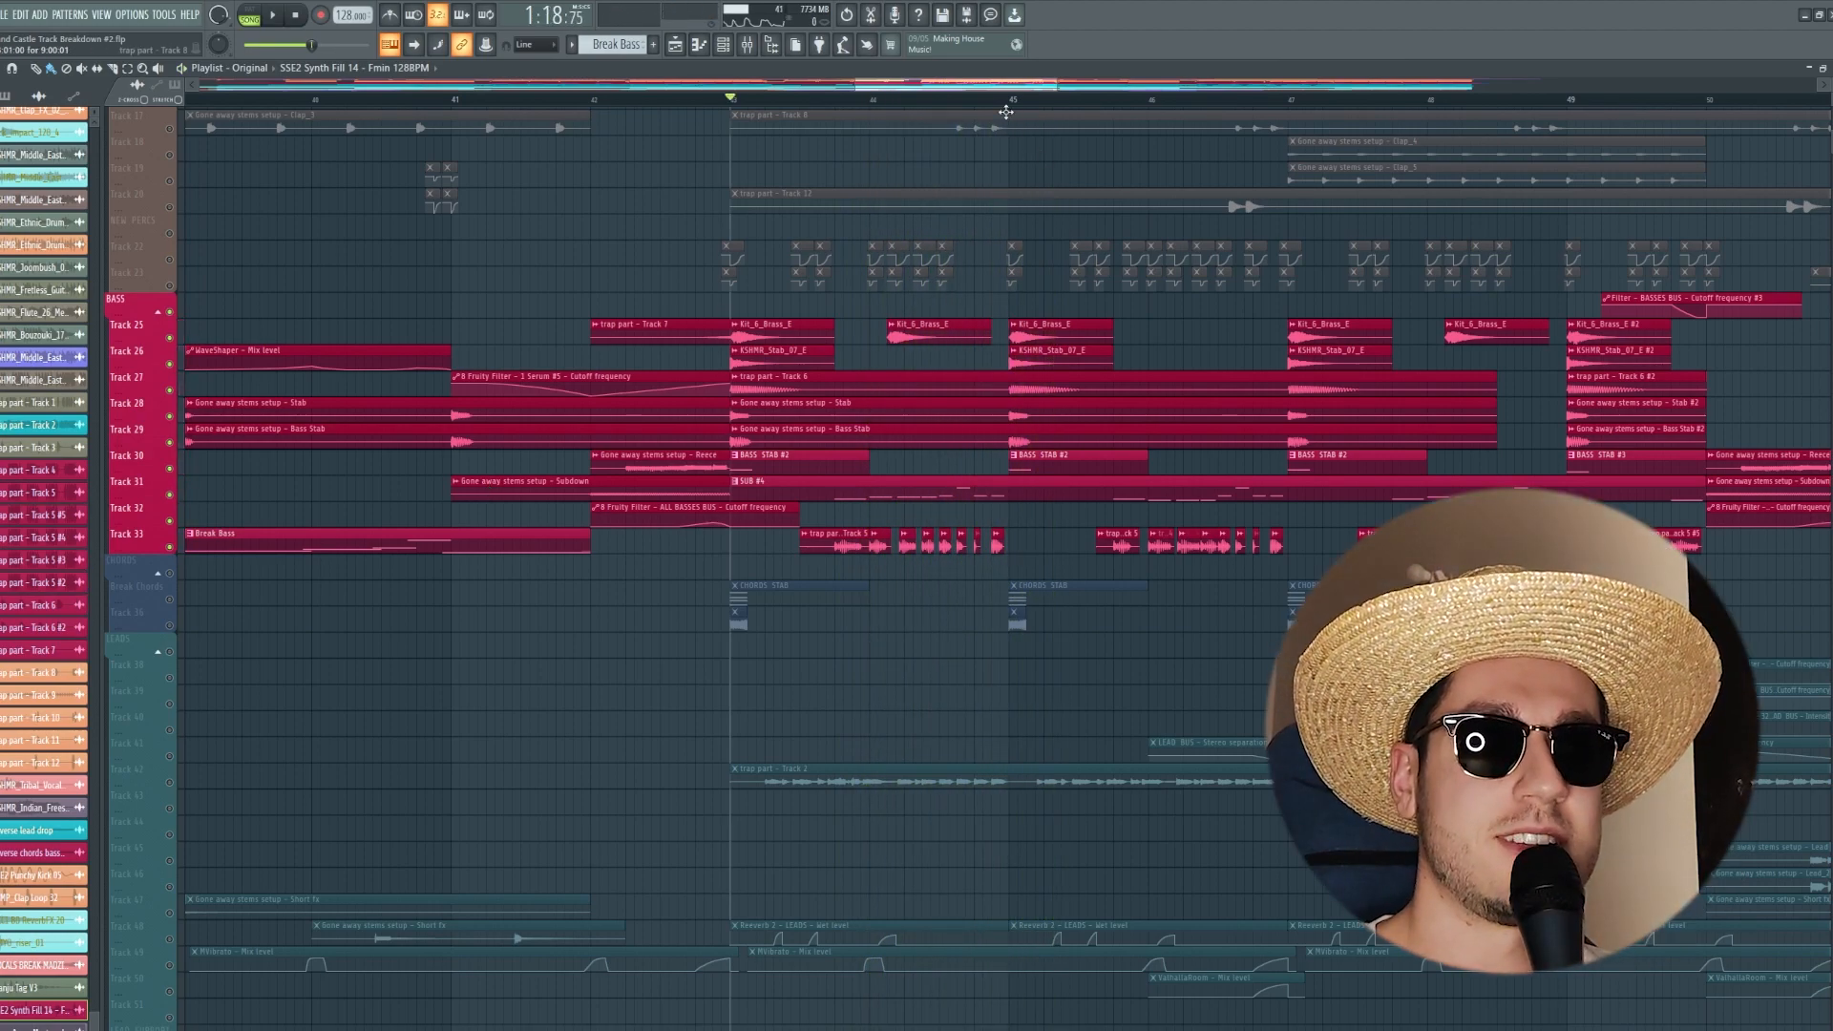
pyautogui.press('space')
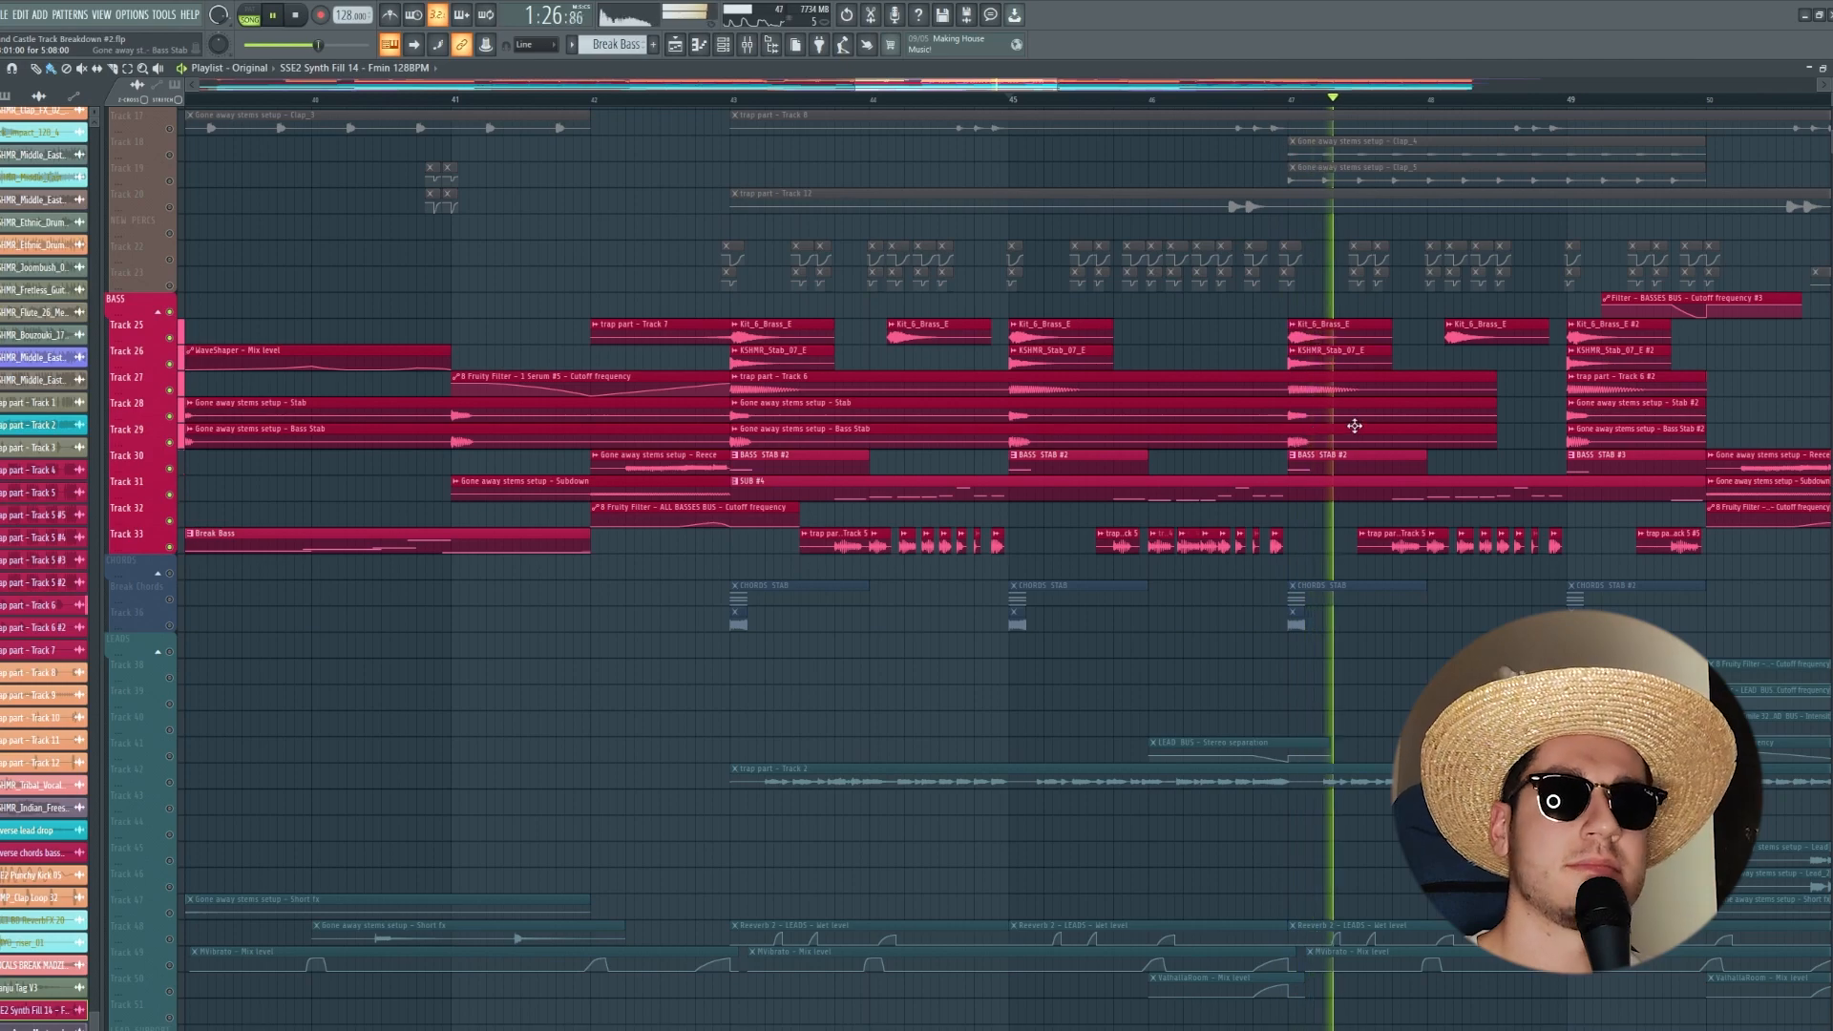
pyautogui.press('space')
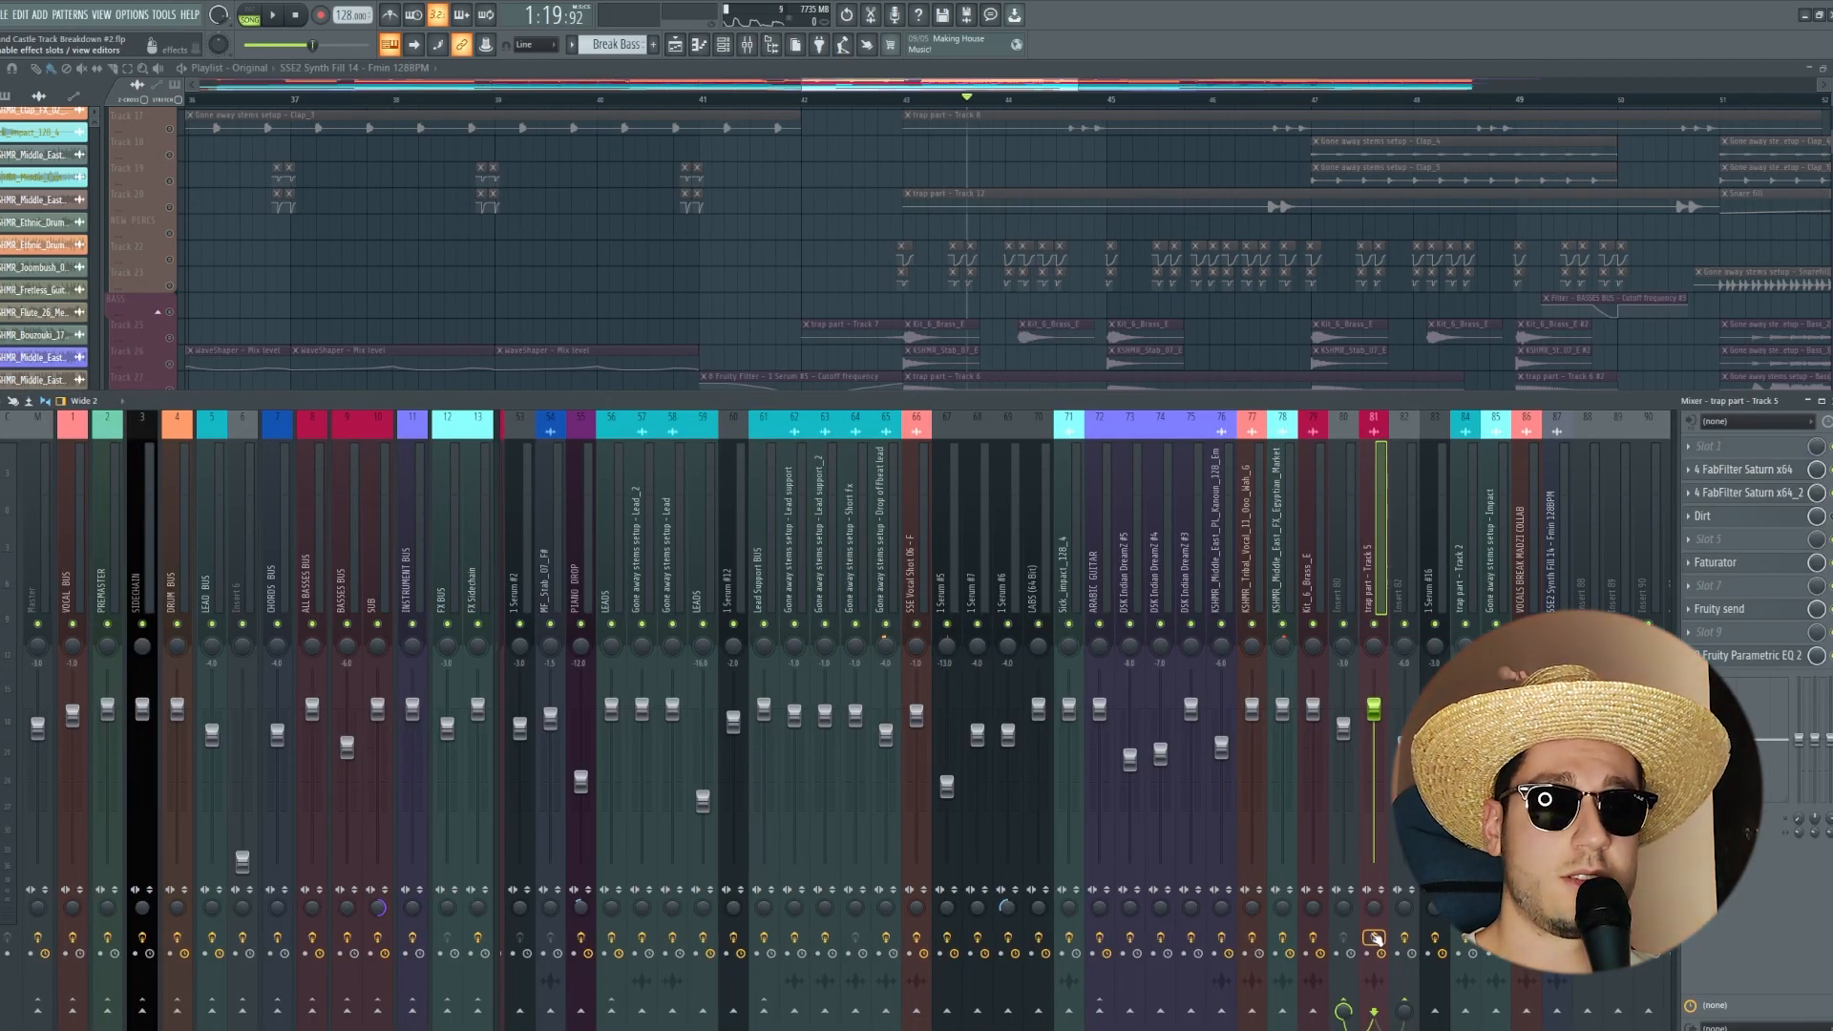
# Step: Play the trap part - Track 5 bass in the mixer, first alone and again together with Insert 82
pyautogui.press('space')
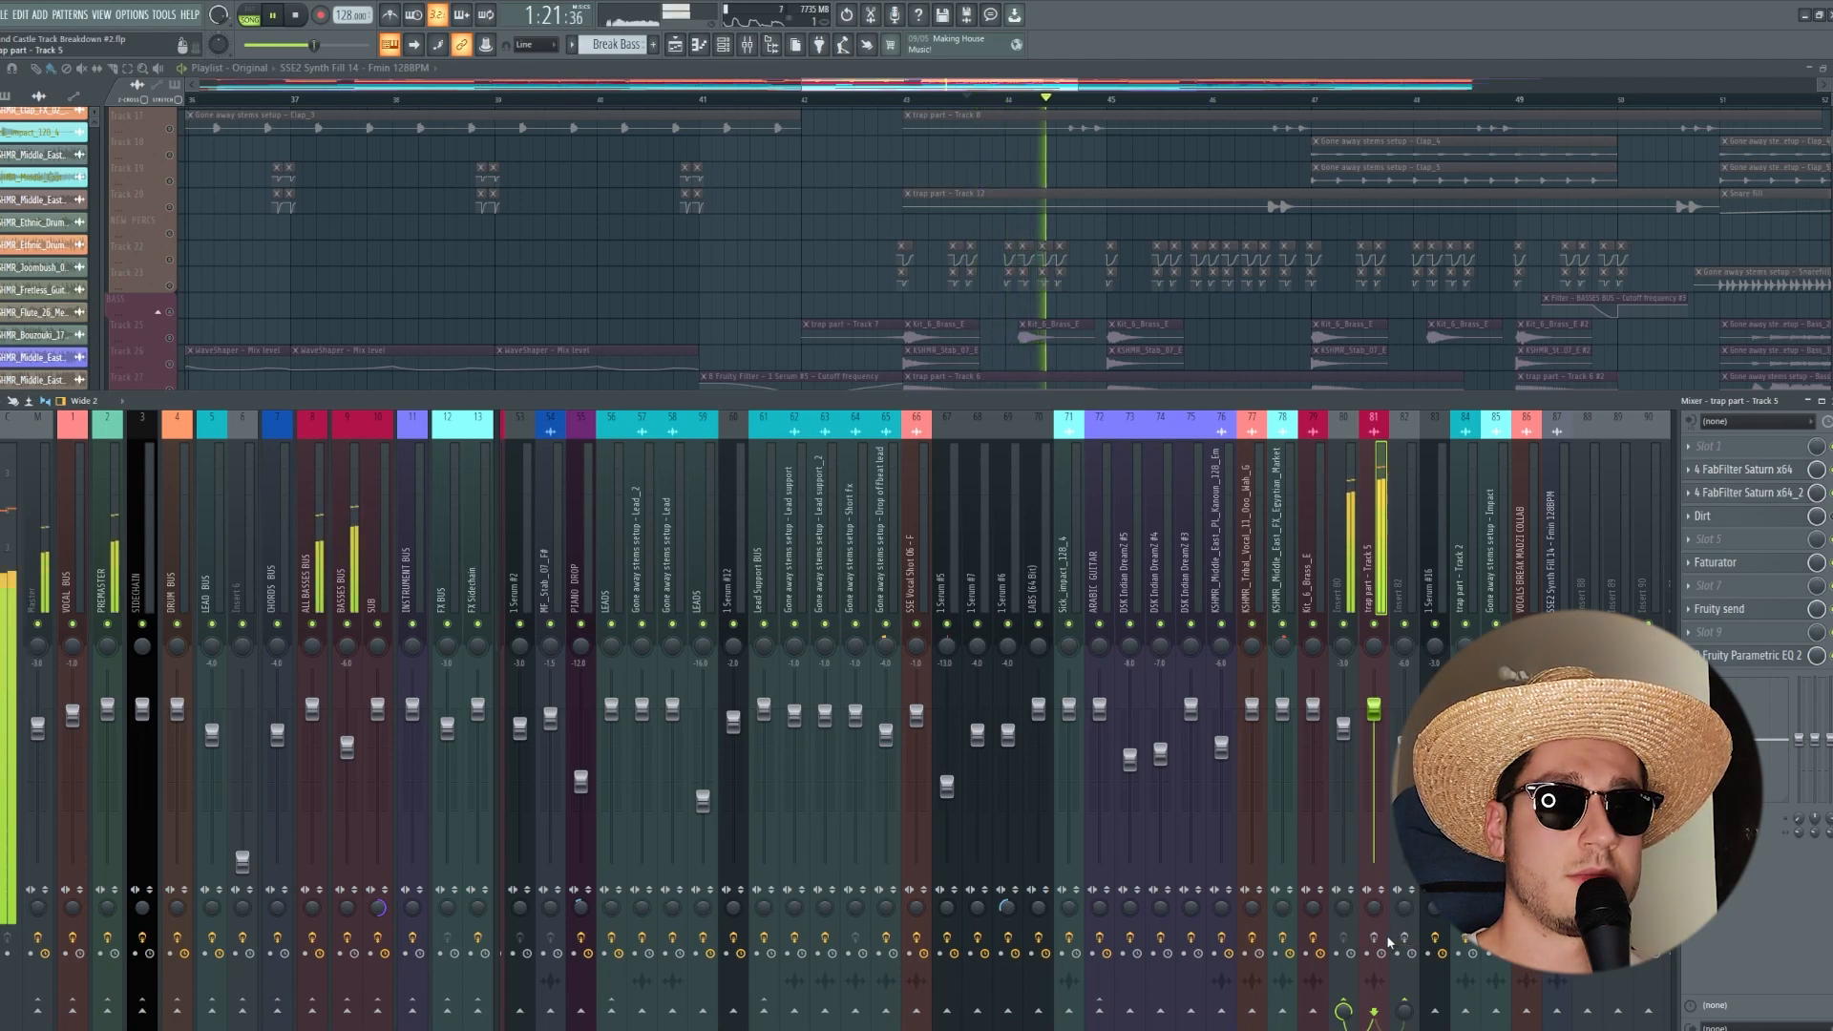
pyautogui.press('space')
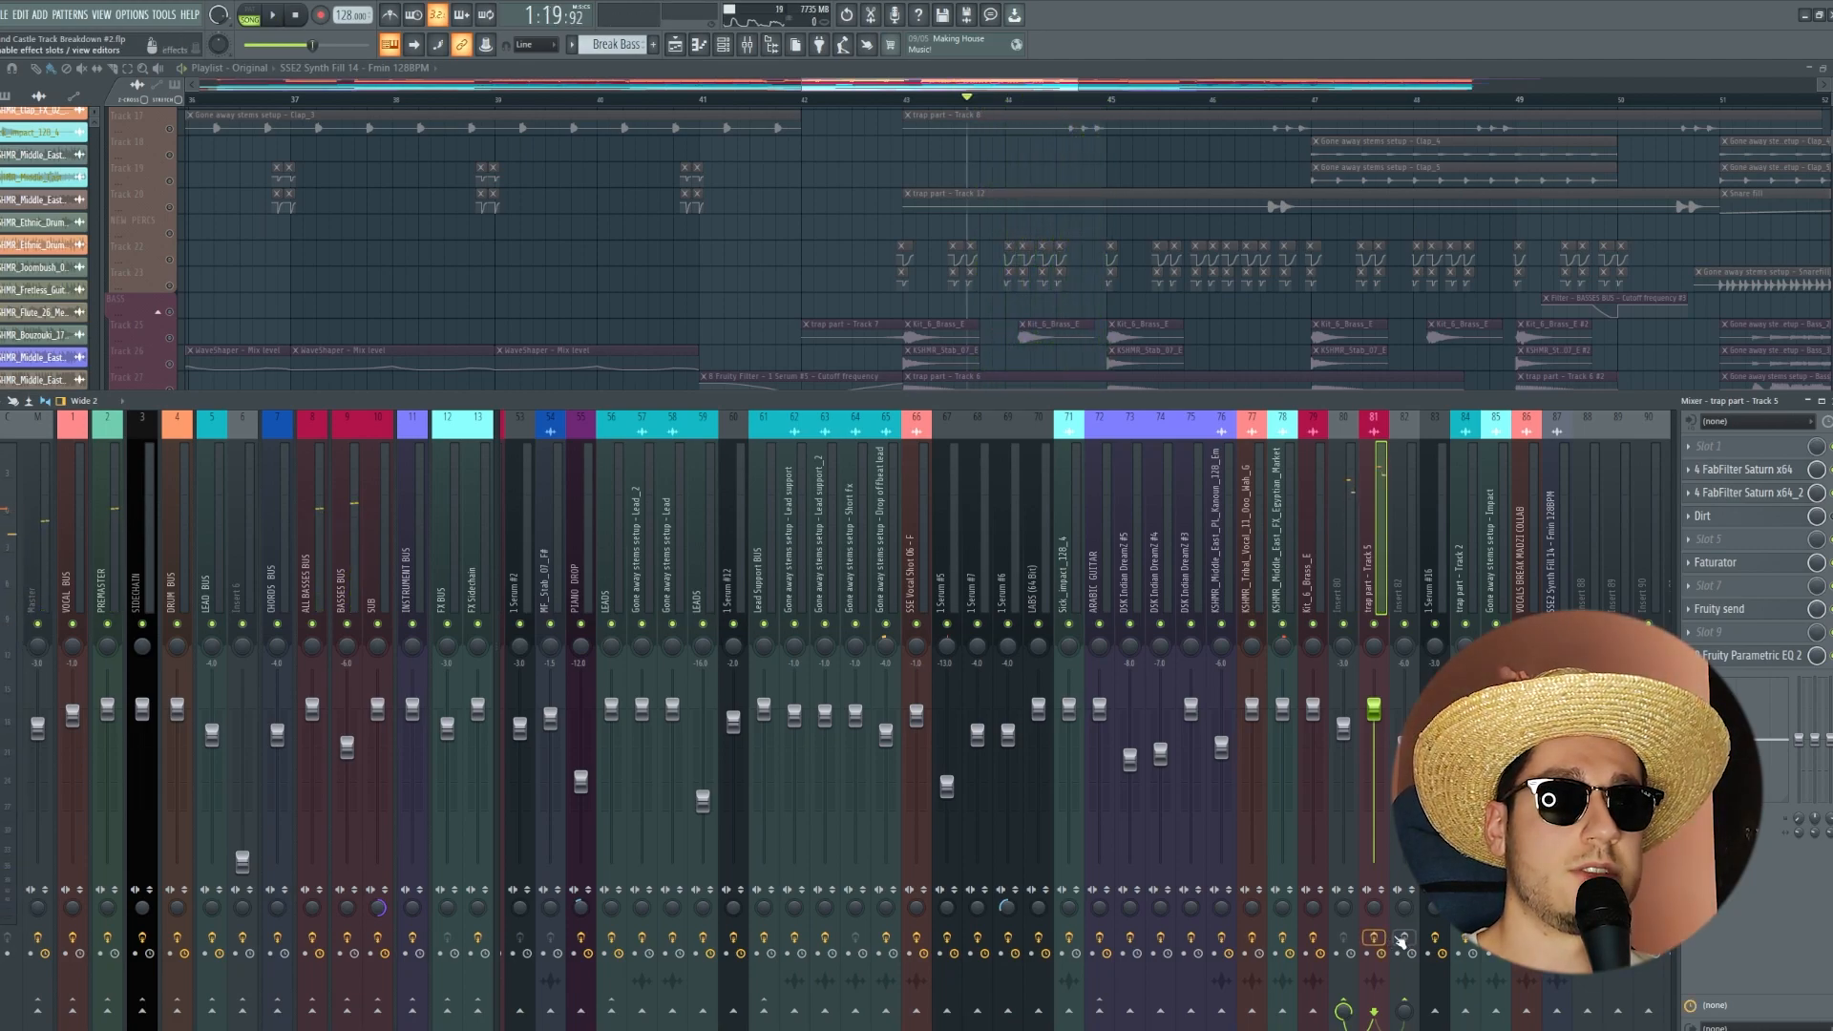
pyautogui.press('space')
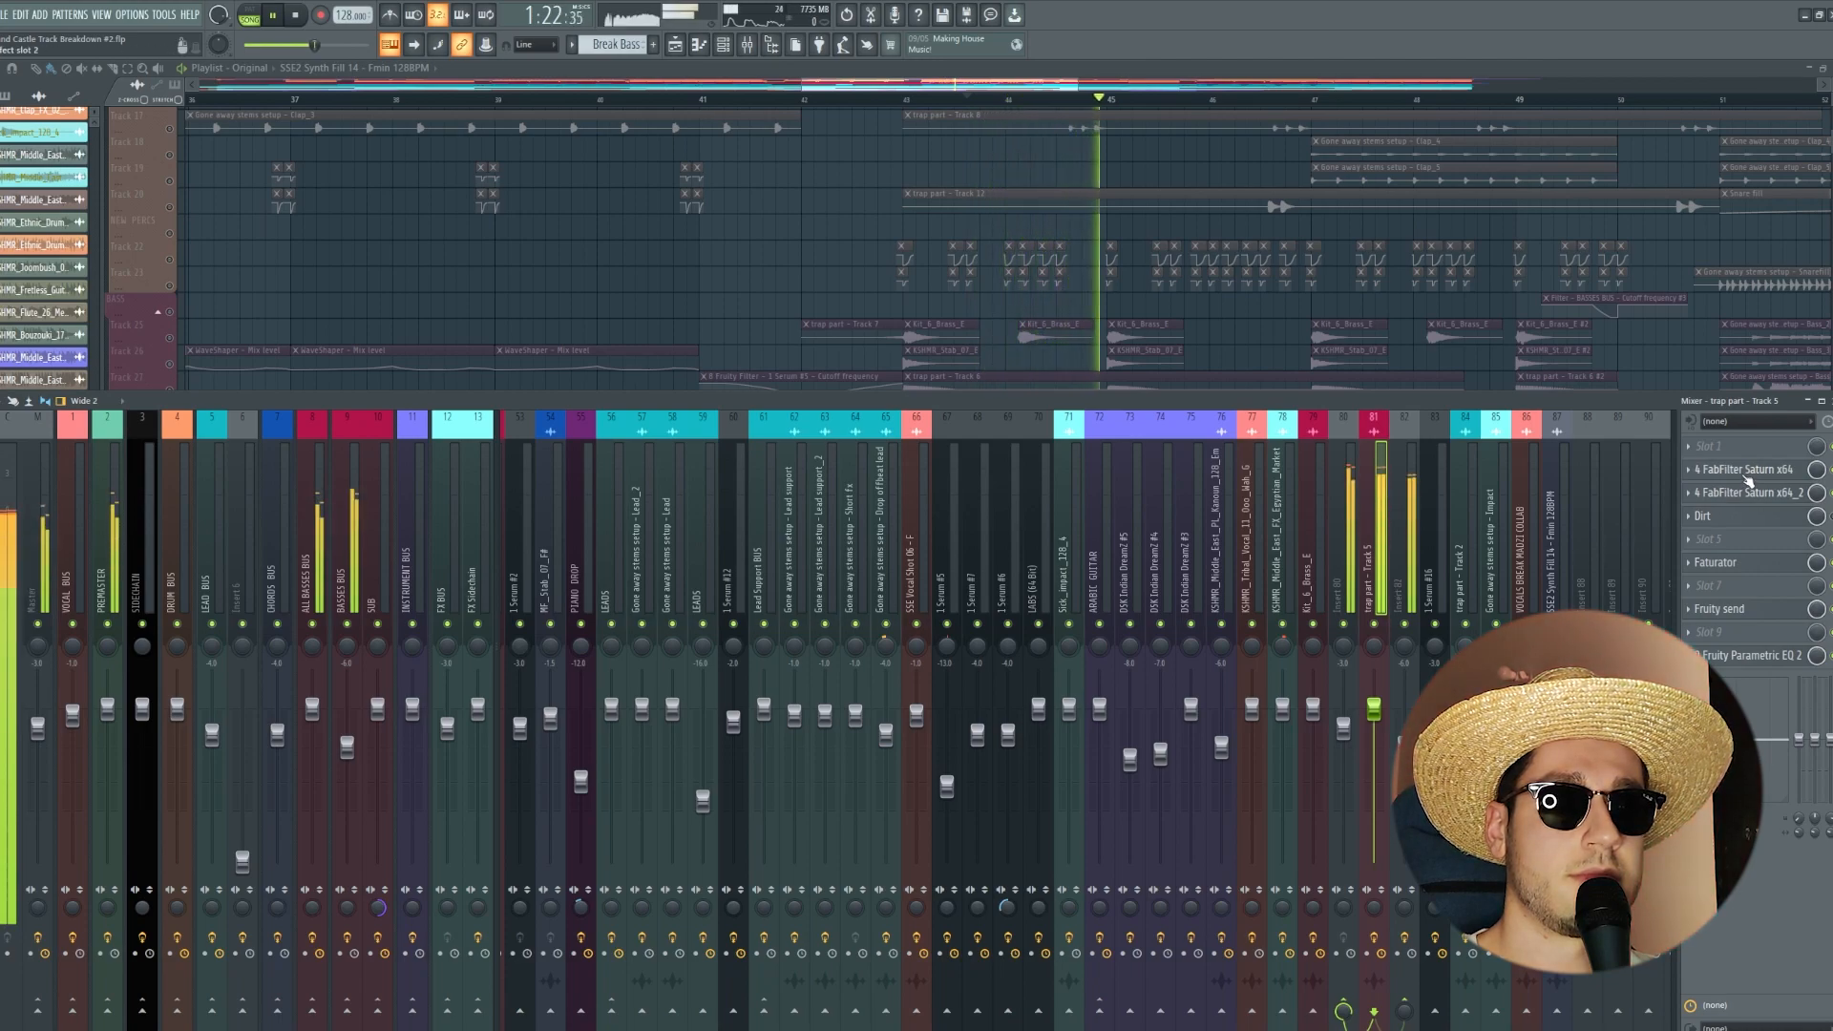
pyautogui.press('space')
# Step: Inspect trap part - Track 5's second FabFilter Saturn, Faturator, Parametric EQ 2 and Fruity send, plus Insert 82's Fruity Stereo Enhancer
pyautogui.click(1761, 496)
pyautogui.click(1762, 496)
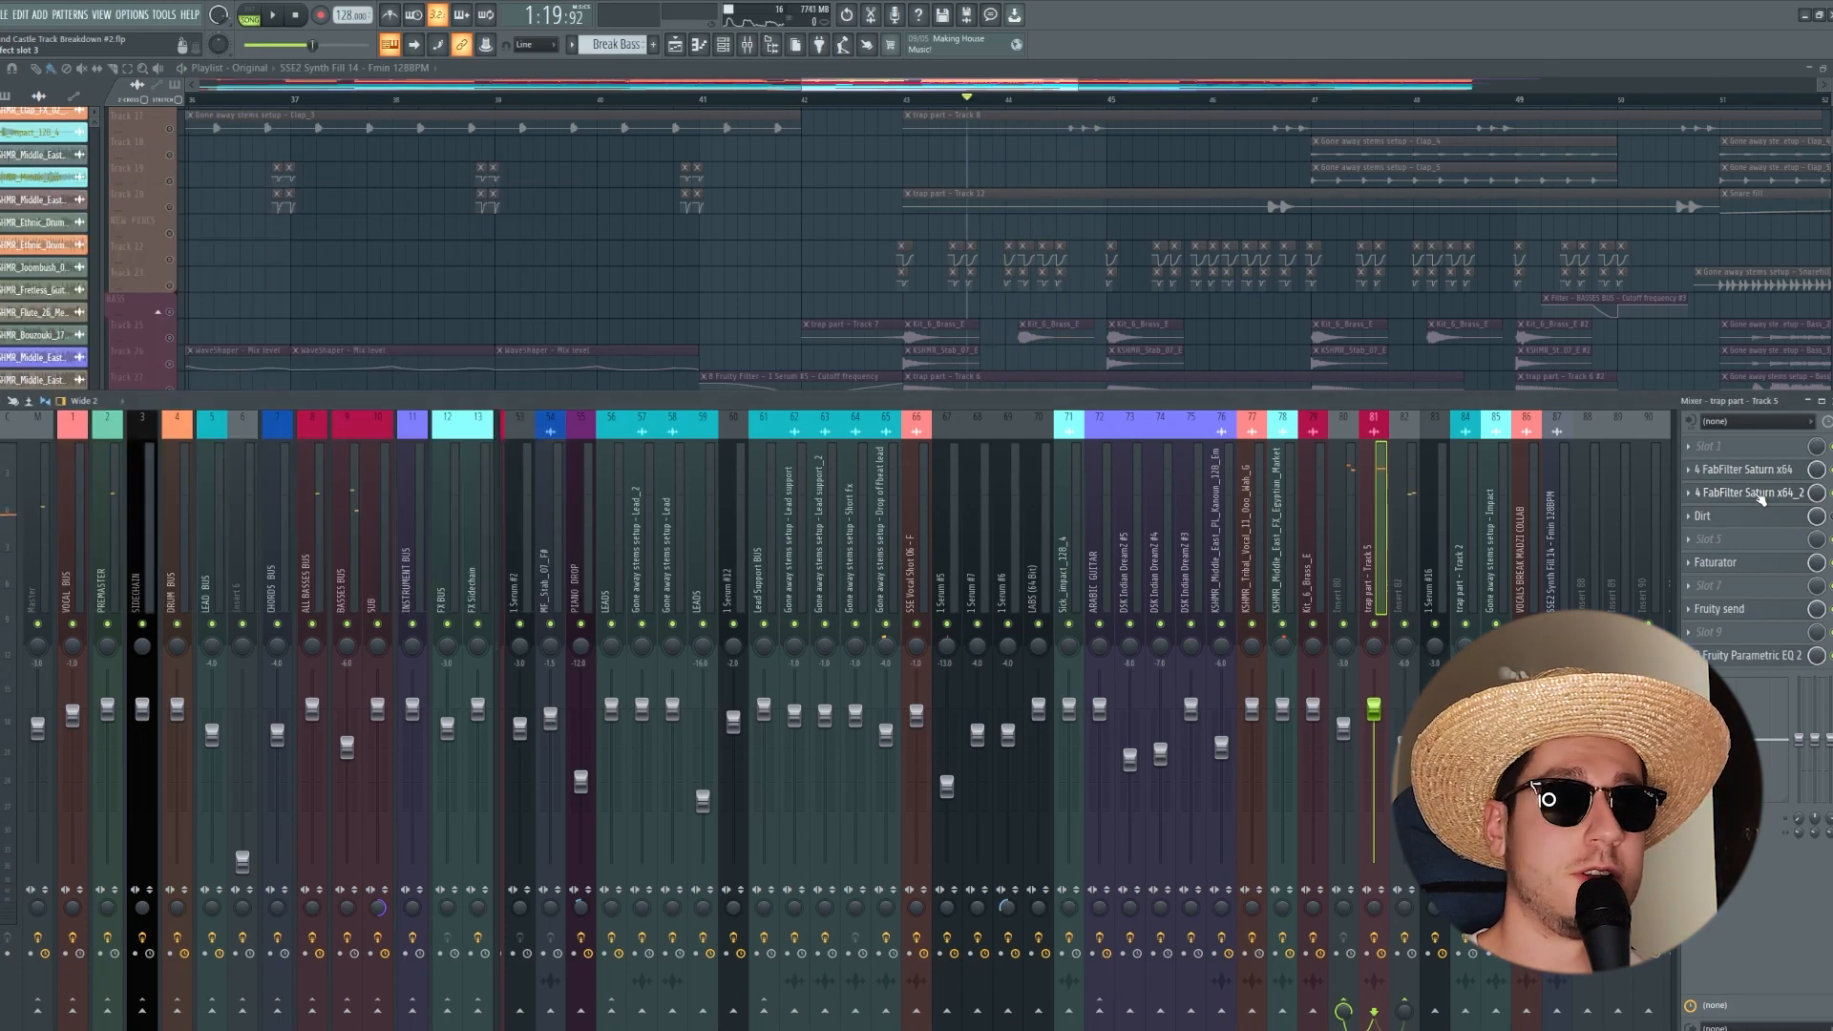
pyautogui.click(1758, 564)
pyautogui.click(1758, 563)
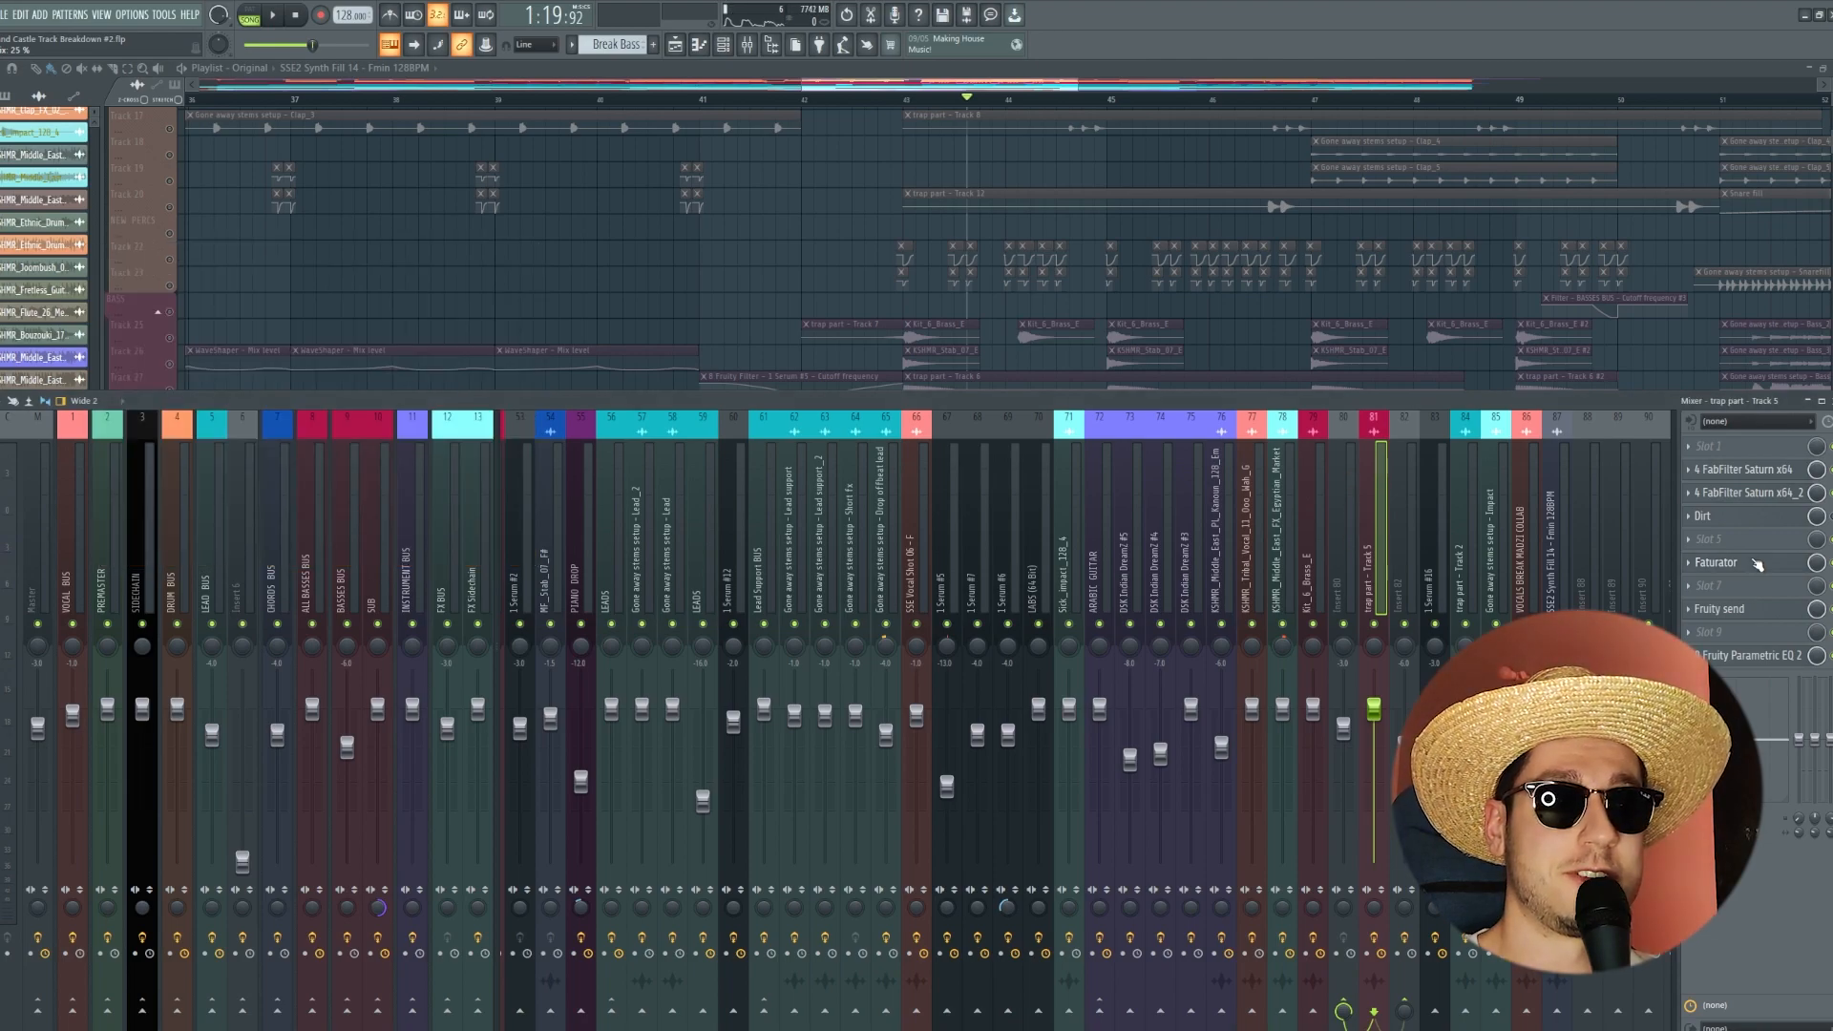
pyautogui.click(1752, 655)
pyautogui.click(1752, 654)
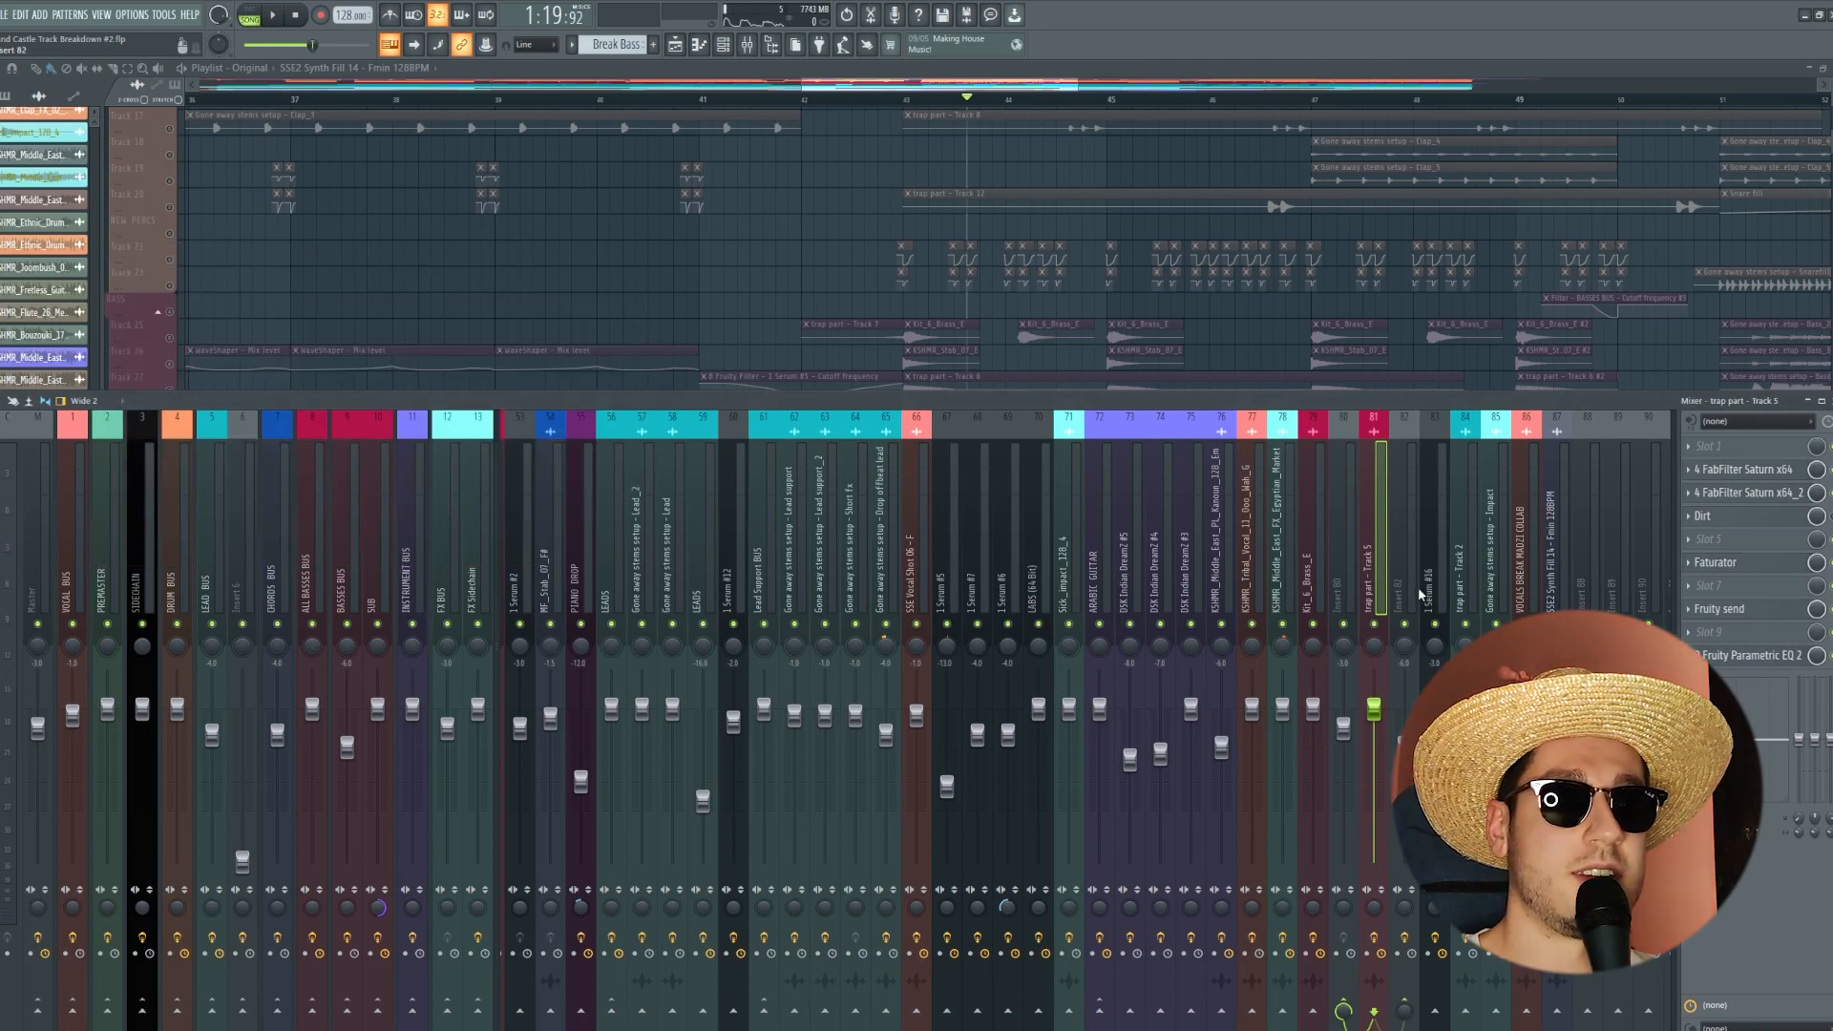
pyautogui.click(1773, 608)
pyautogui.click(1773, 608)
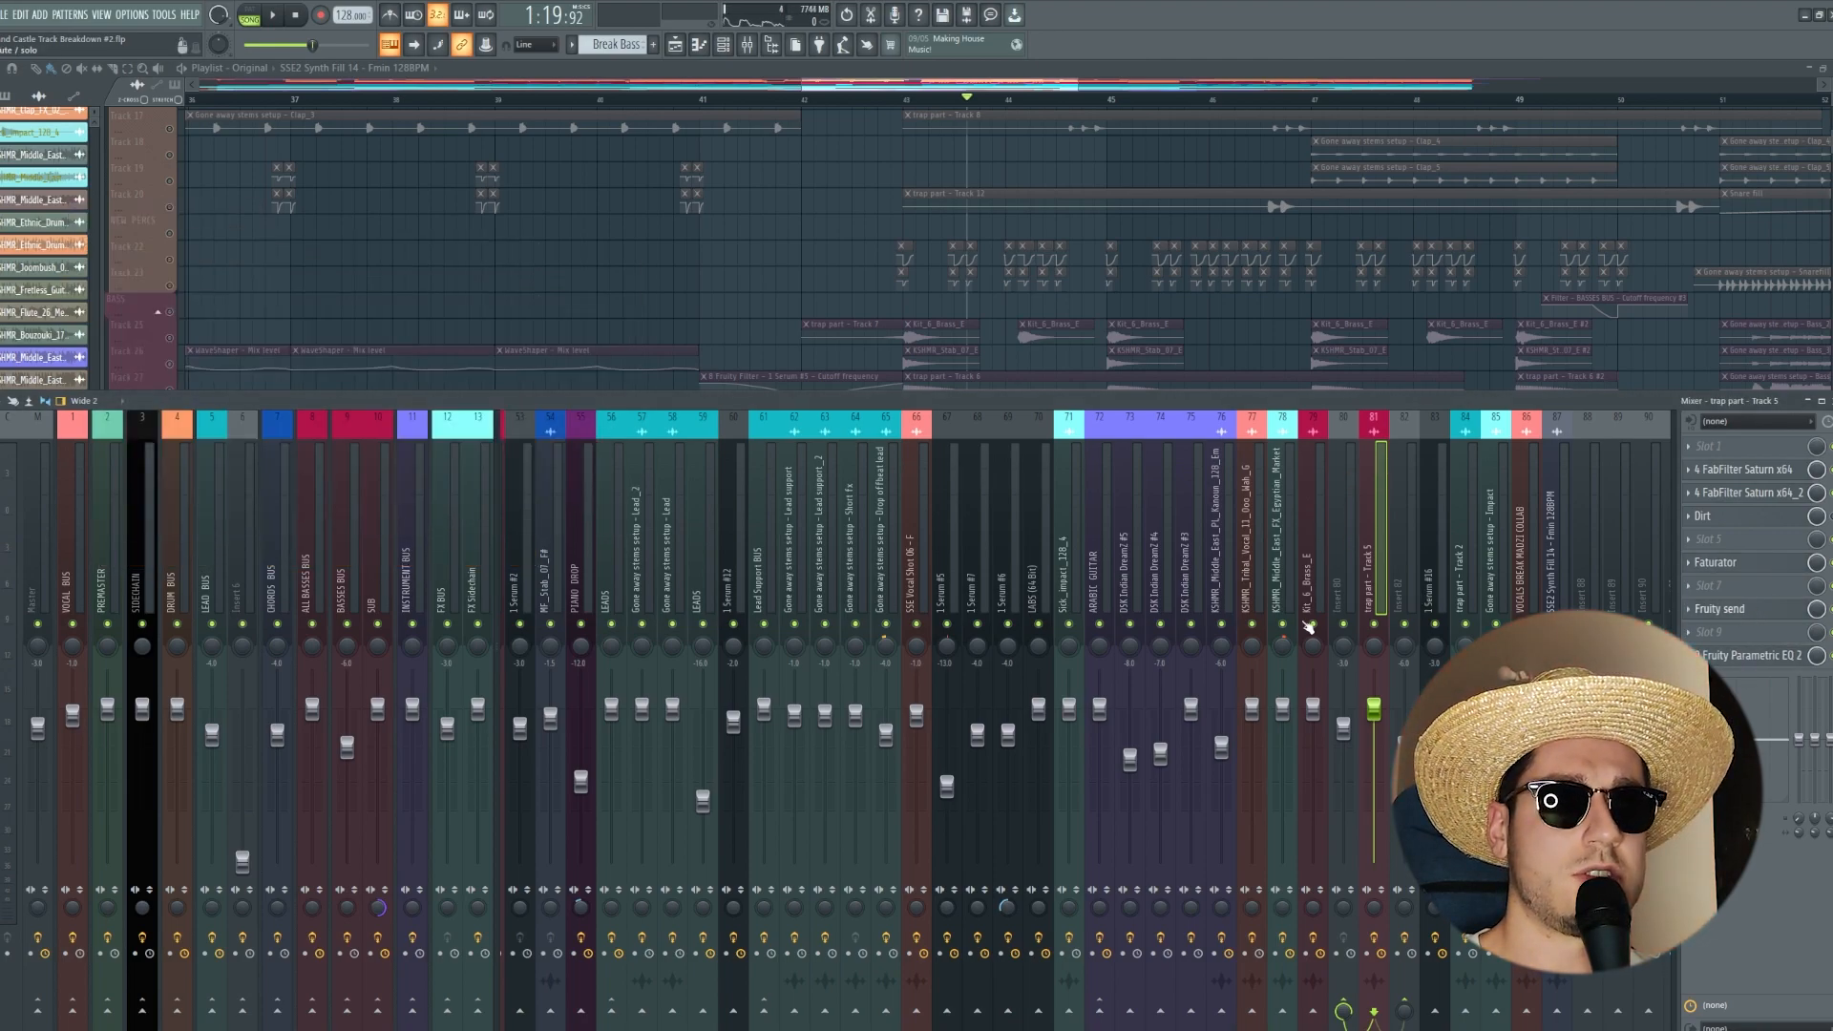
pyautogui.click(1399, 582)
pyautogui.click(1738, 449)
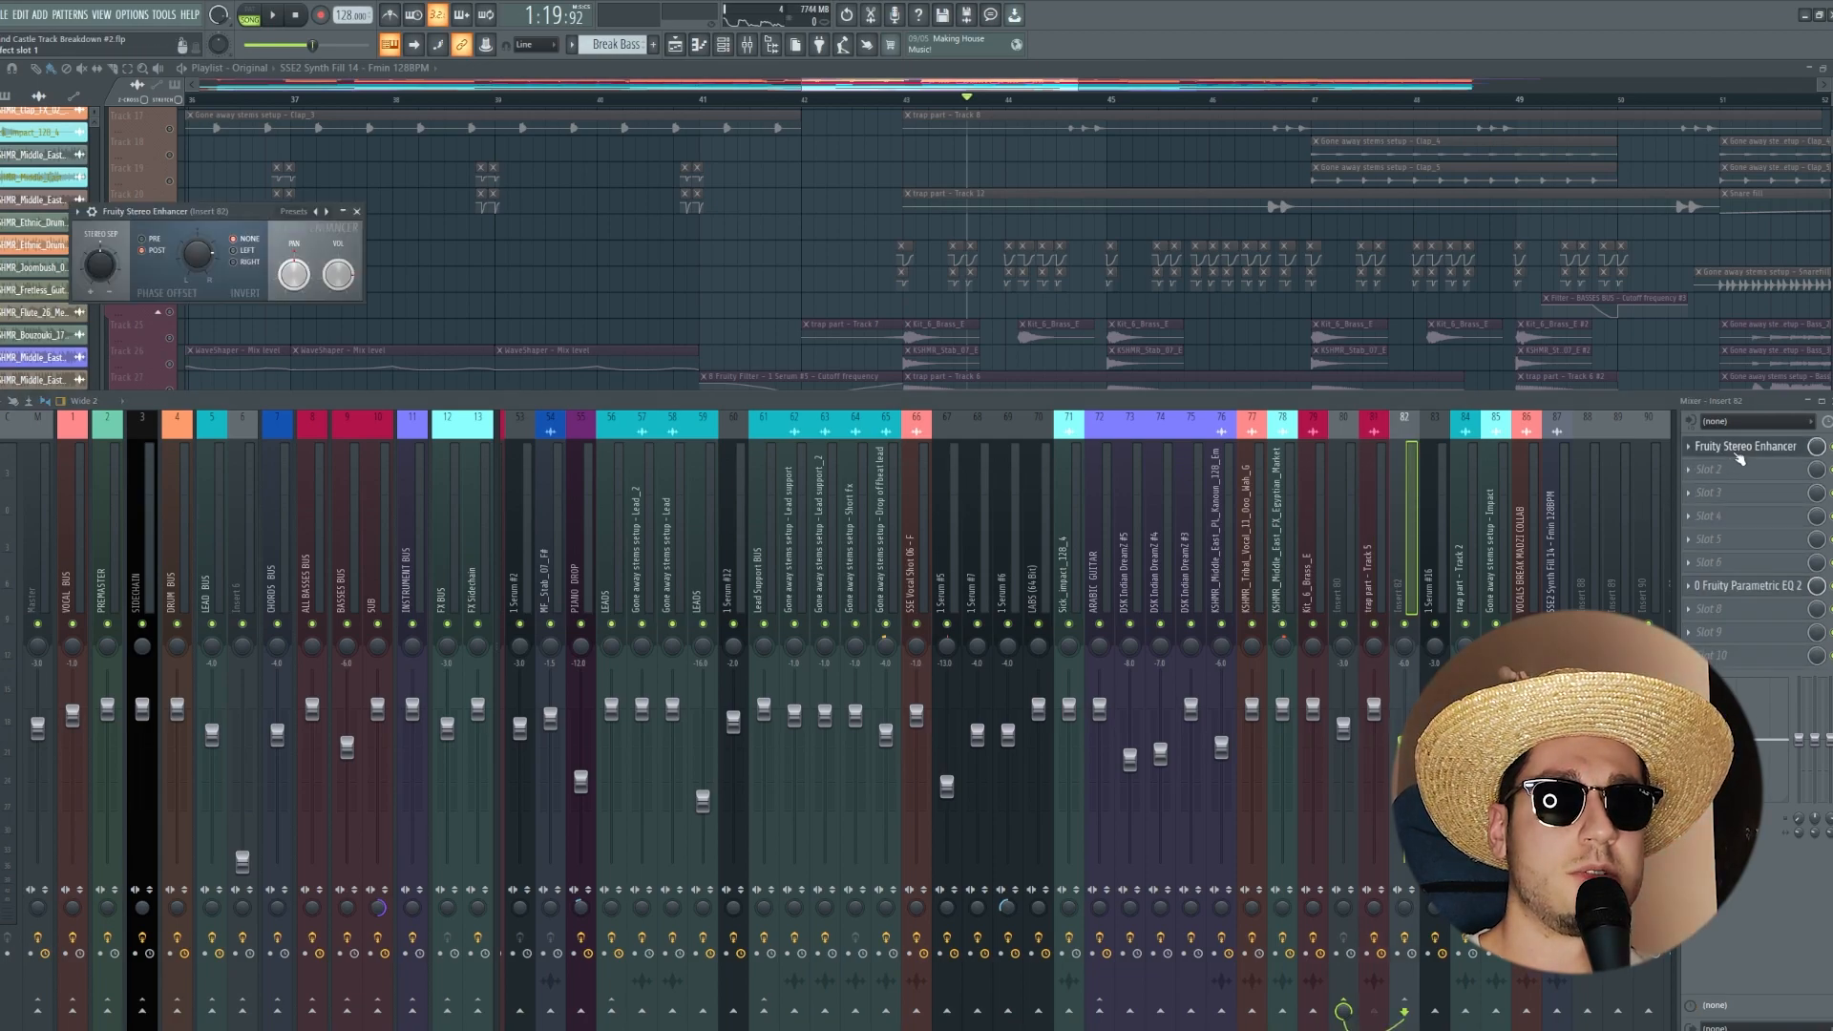
# Step: Inspect the OTT, FabFilter Saturn, Fruity Reeverb 2 and Parametric EQ 2 effects on Kit_6_Brass_E, then close the mixer
pyautogui.click(1753, 470)
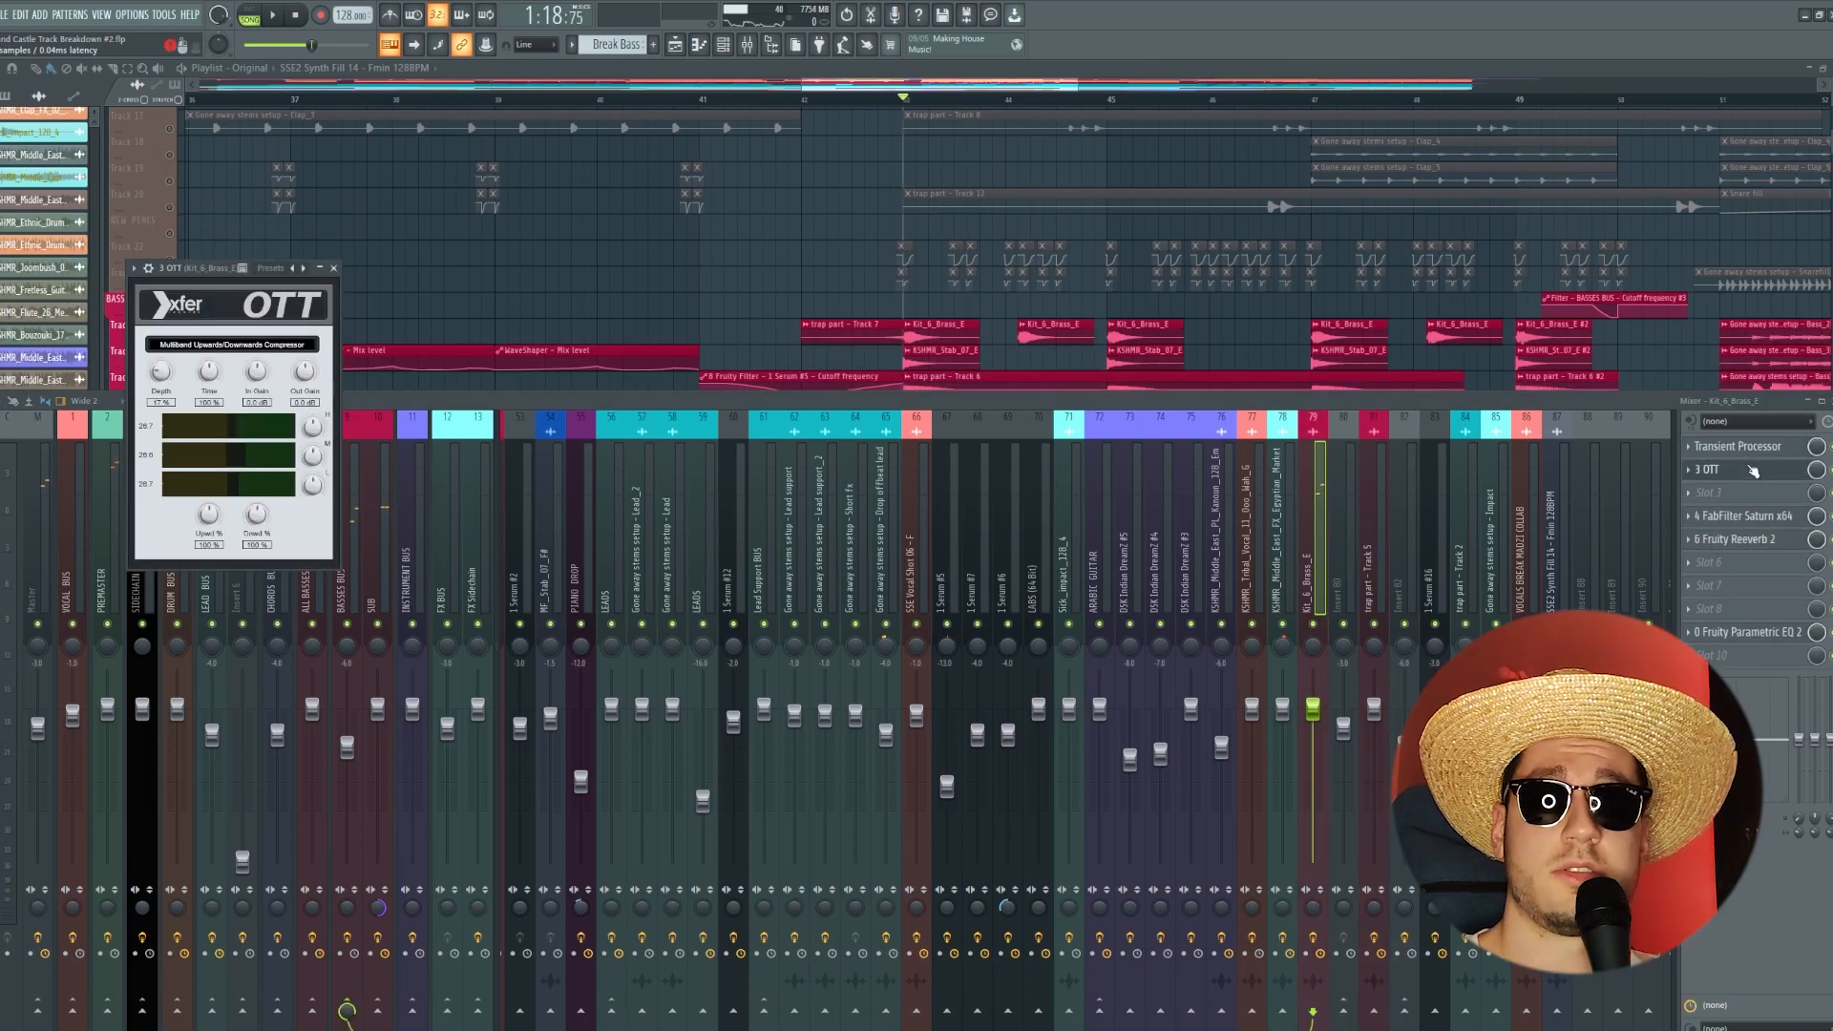
pyautogui.click(1753, 471)
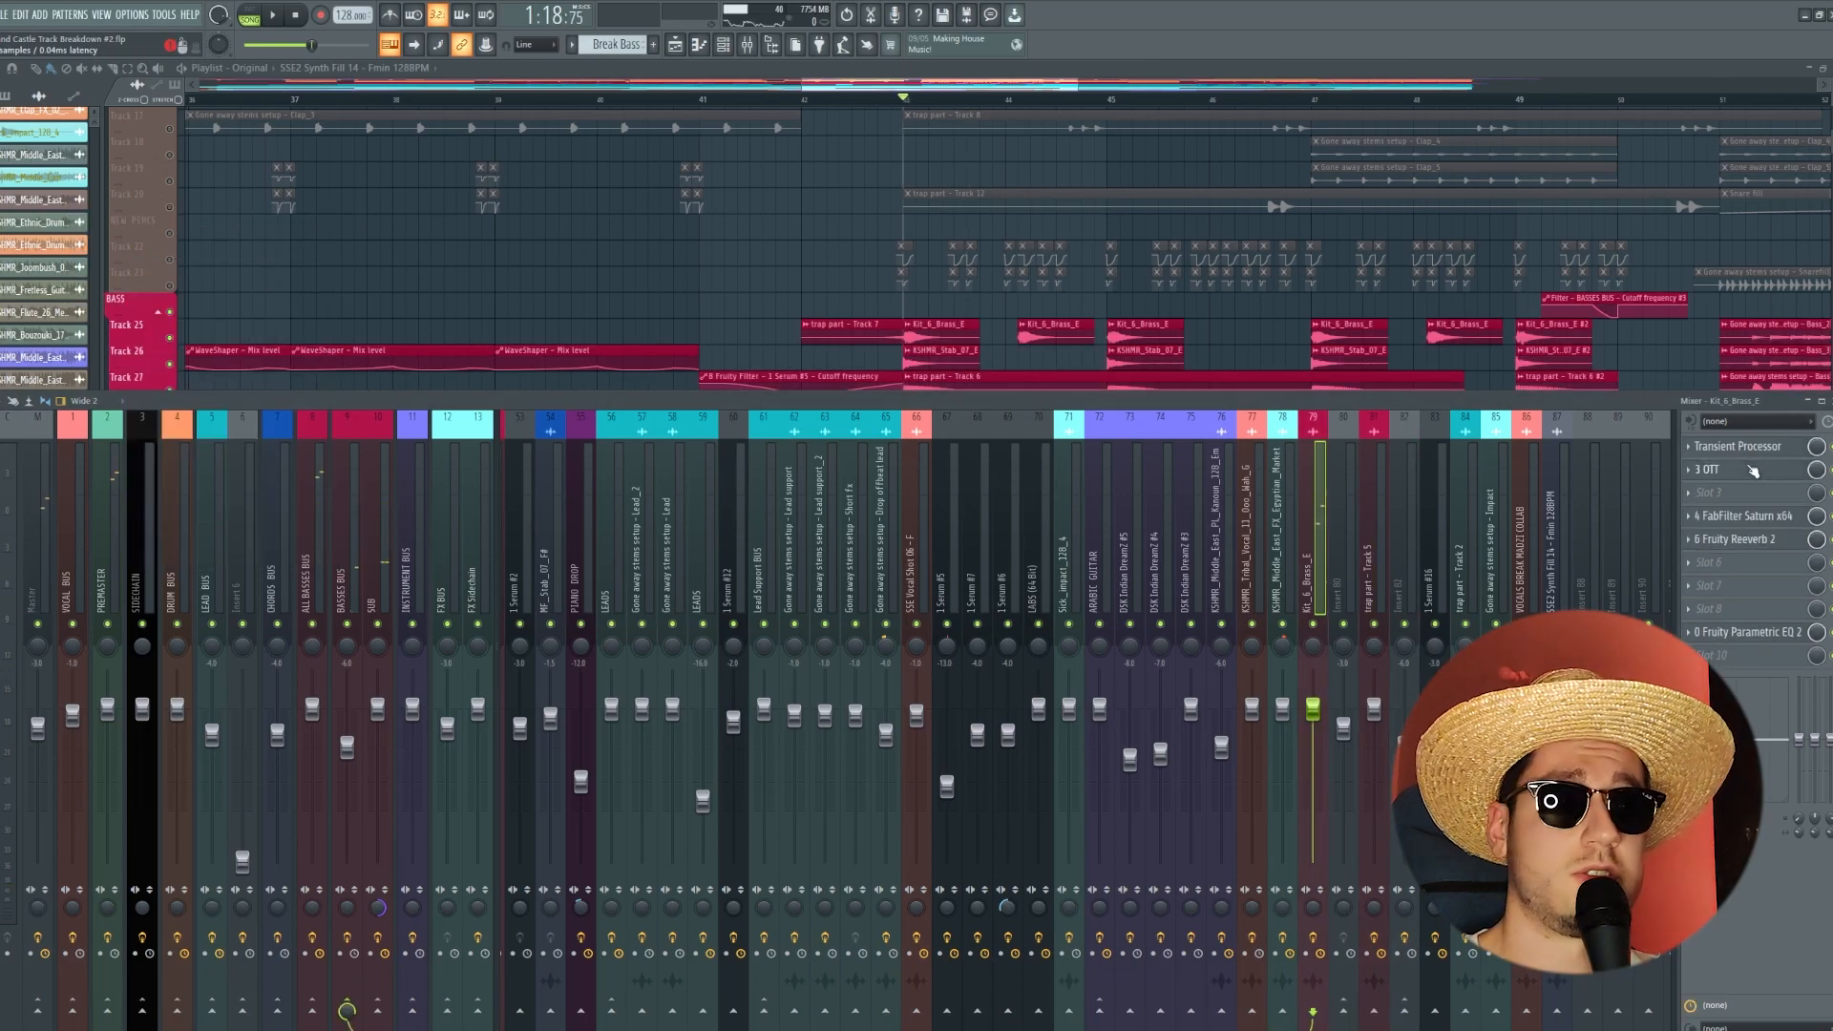
pyautogui.click(1760, 517)
pyautogui.click(1760, 517)
pyautogui.click(1760, 539)
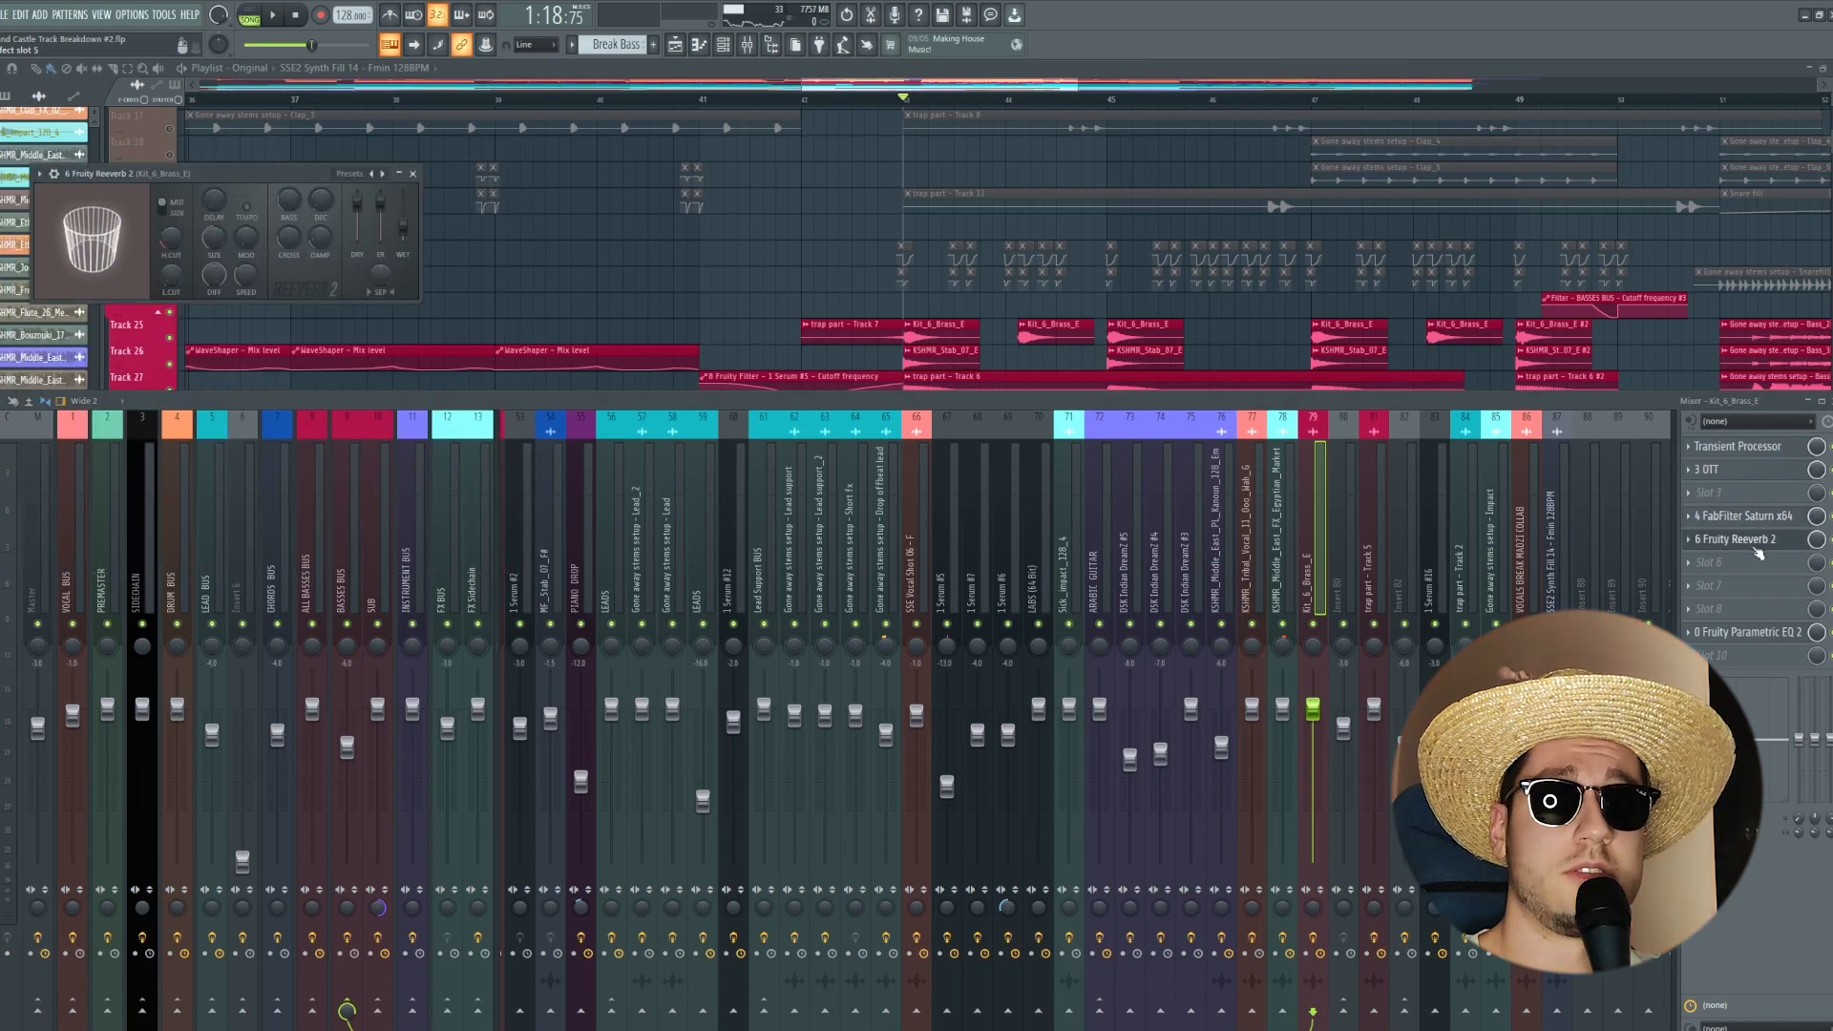
pyautogui.click(1760, 539)
pyautogui.click(1760, 633)
pyautogui.click(1760, 634)
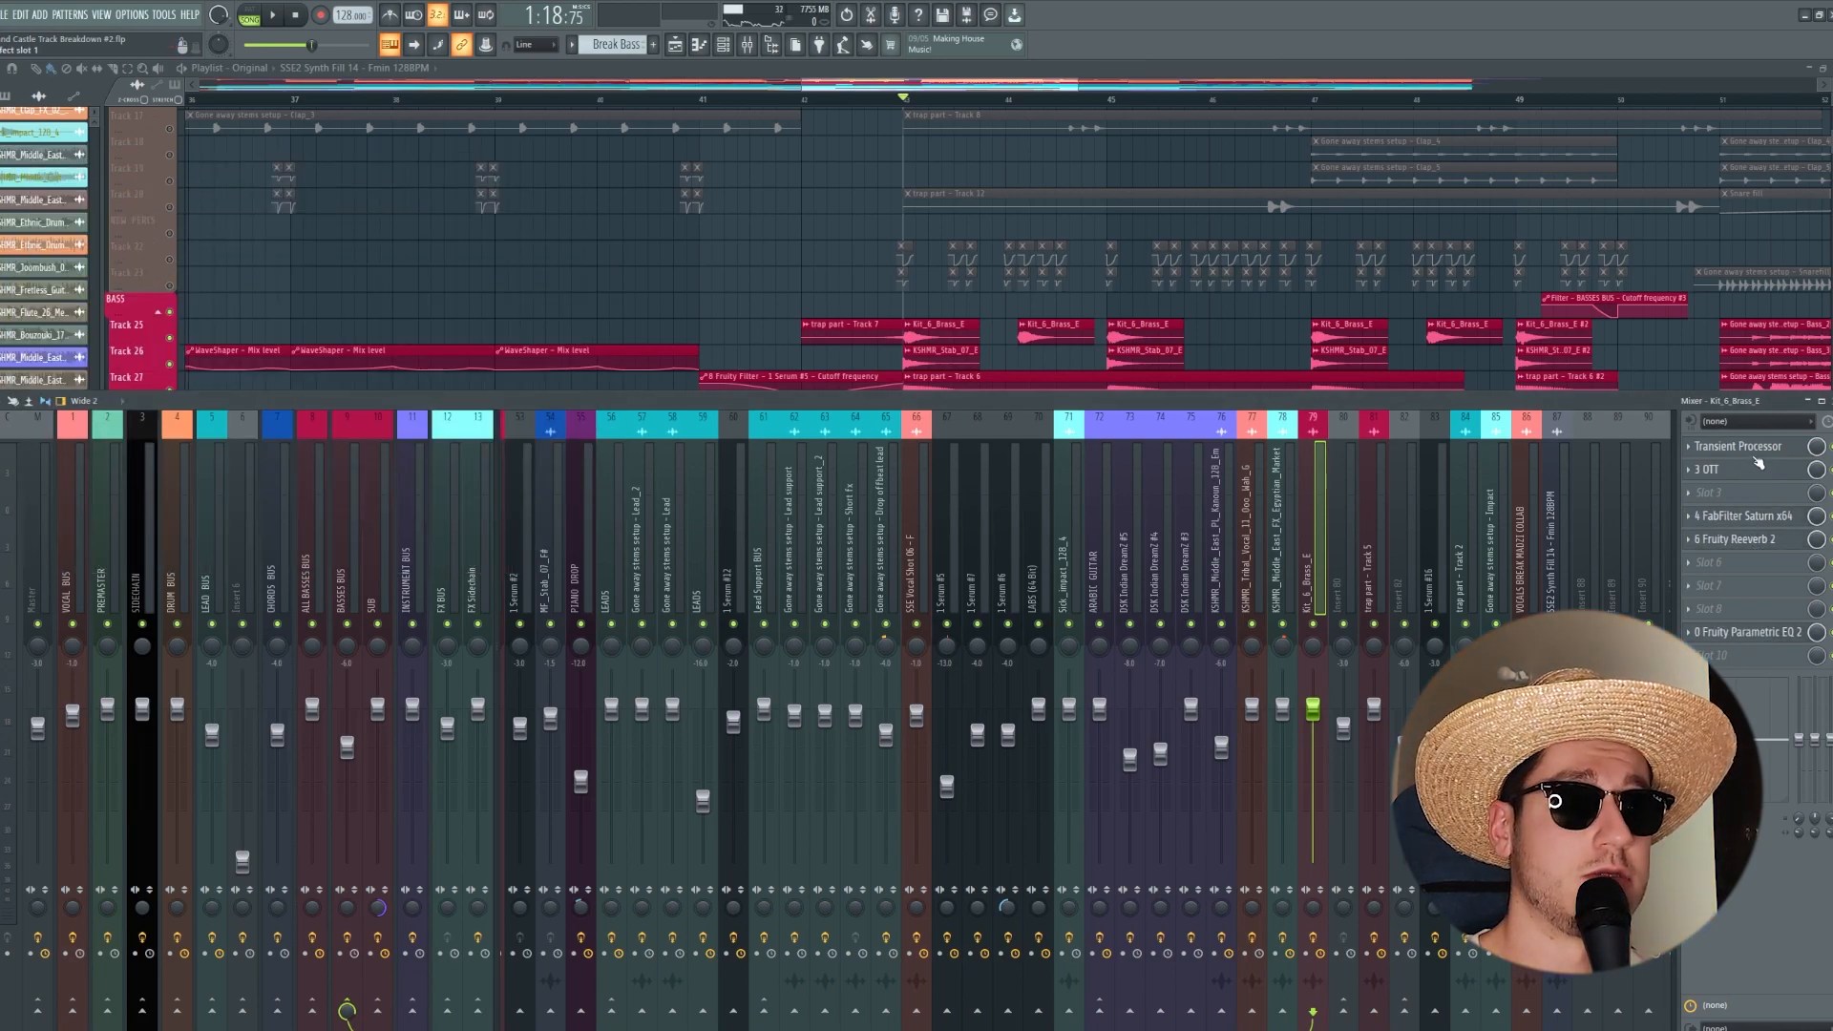
pyautogui.press('F9')
# Step: Play the soloed trap part lead on Track 42 twice, then unmute all tracks and move on to the following drop
pyautogui.press('space')
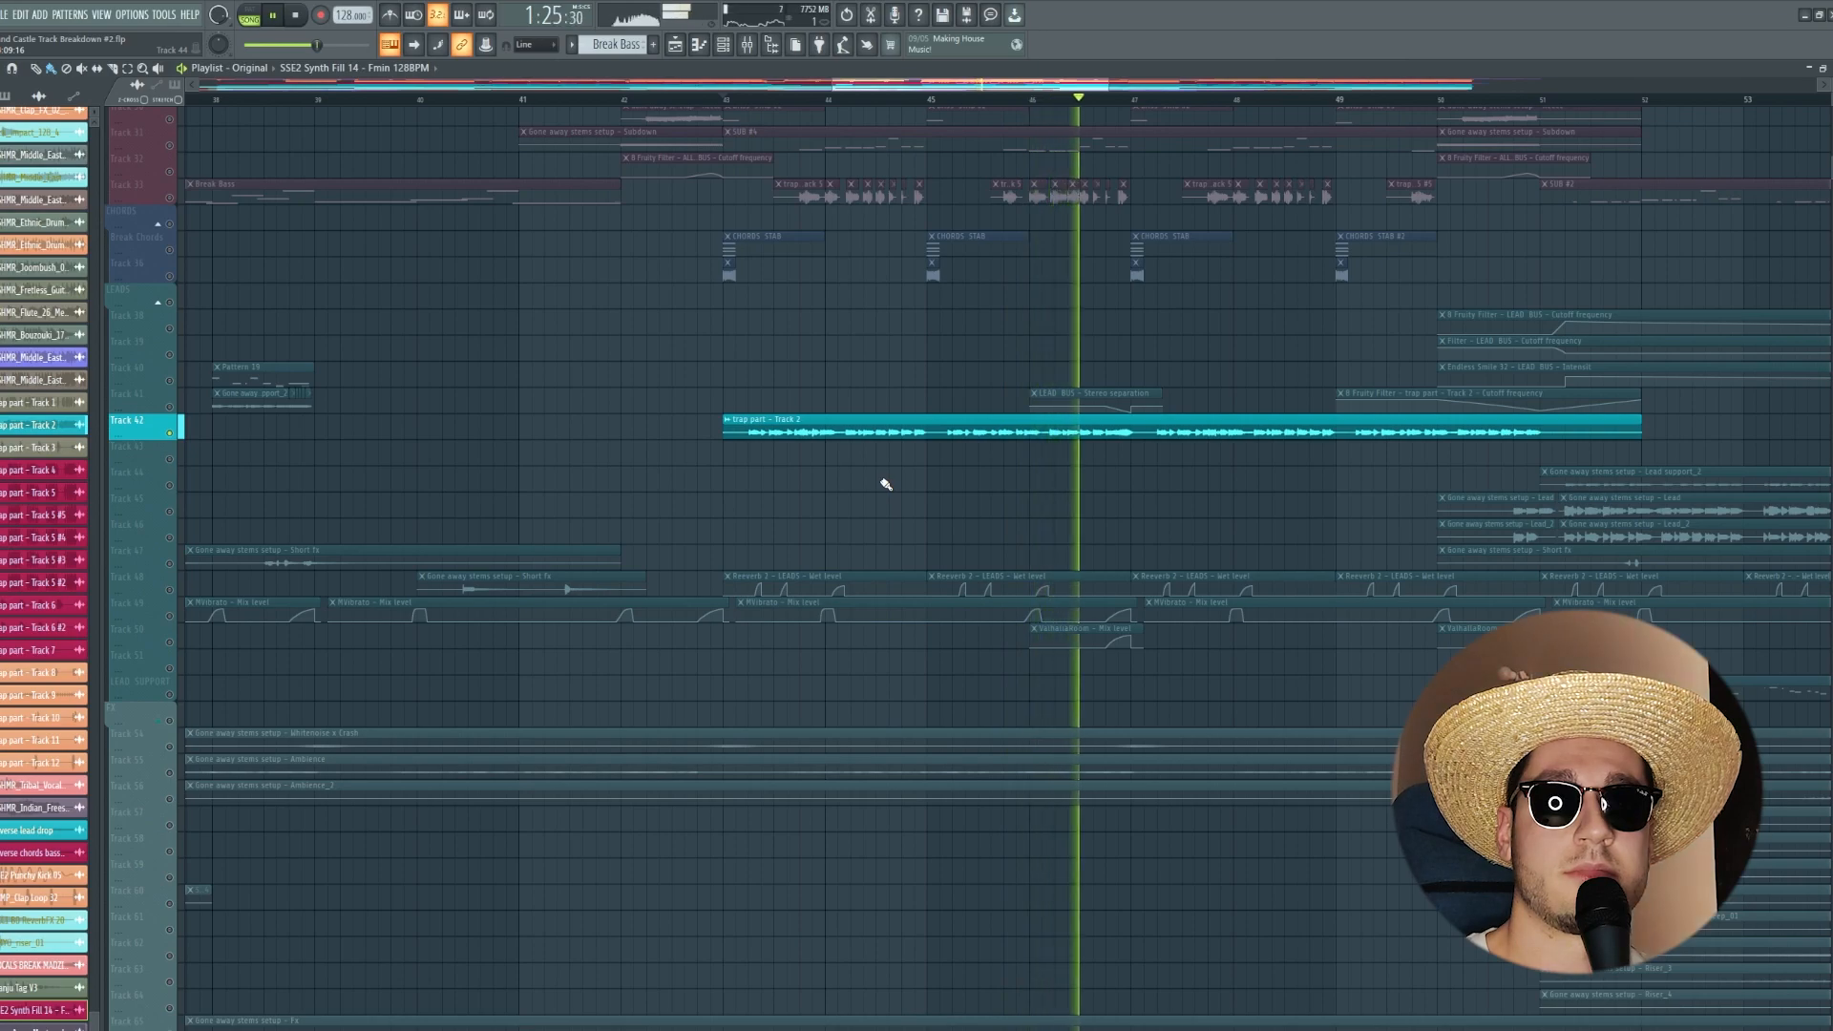
pyautogui.press('space')
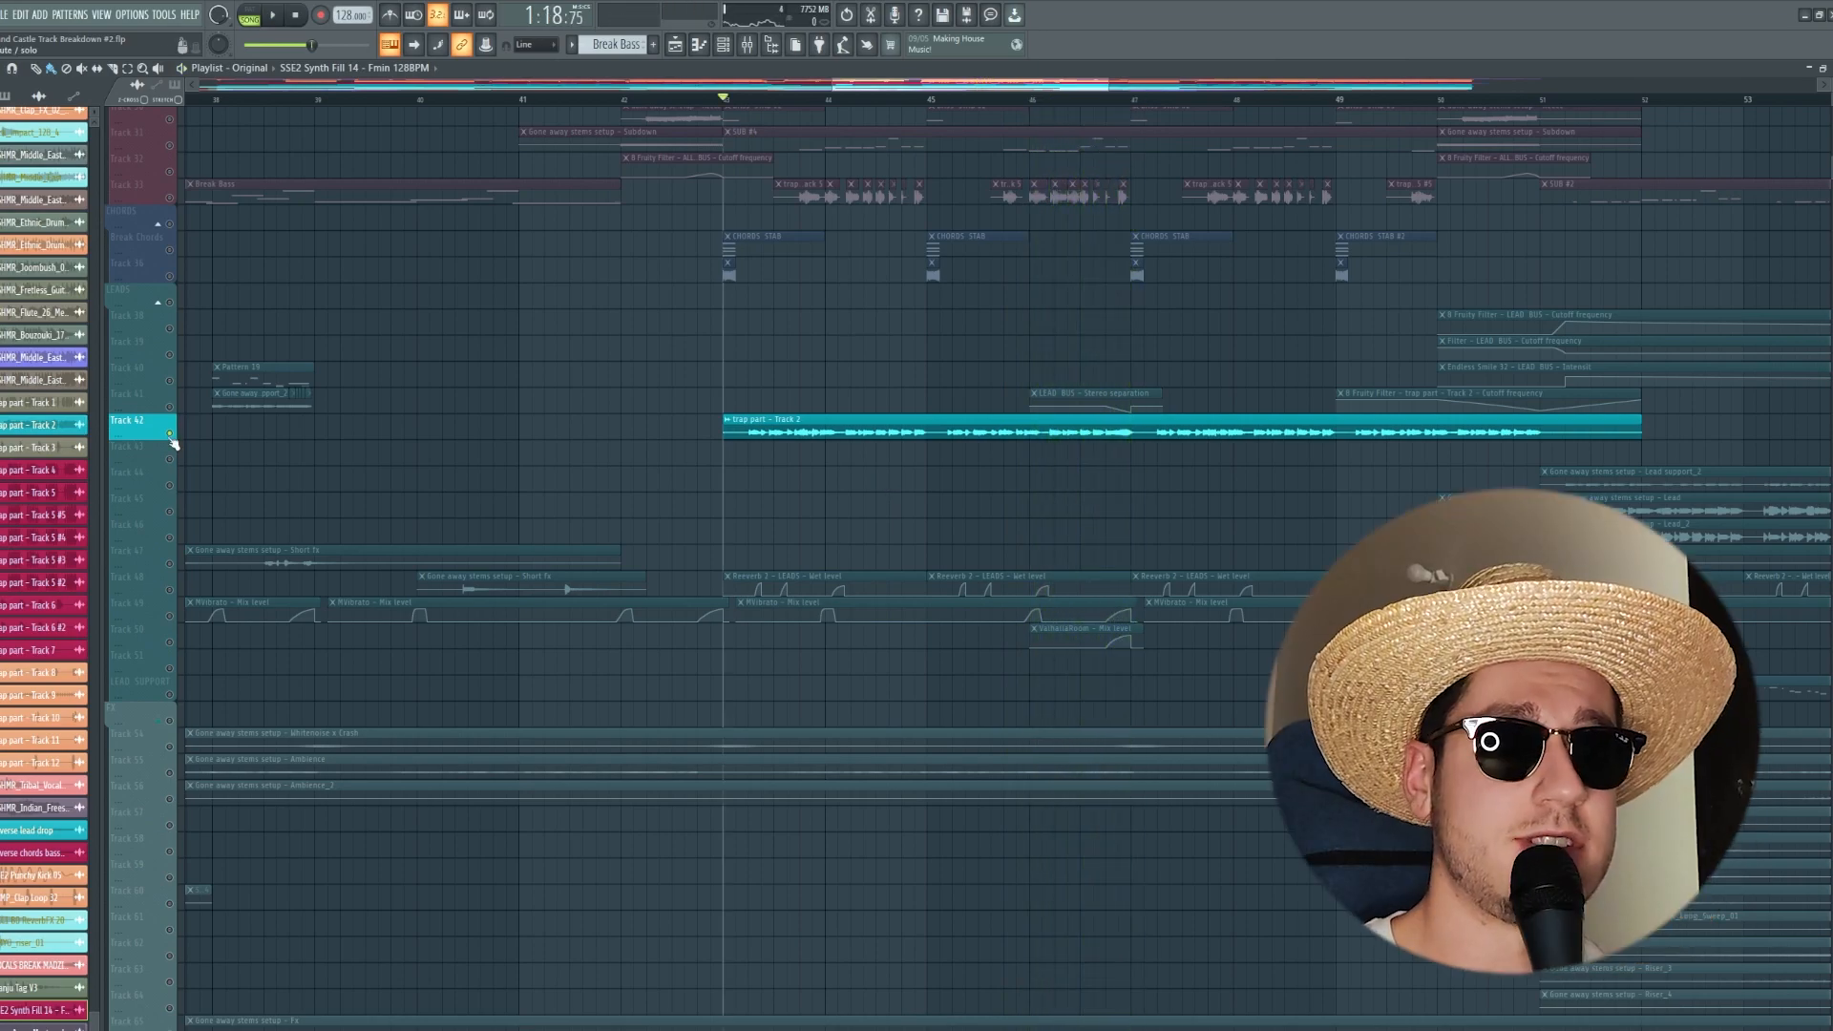
pyautogui.press('space')
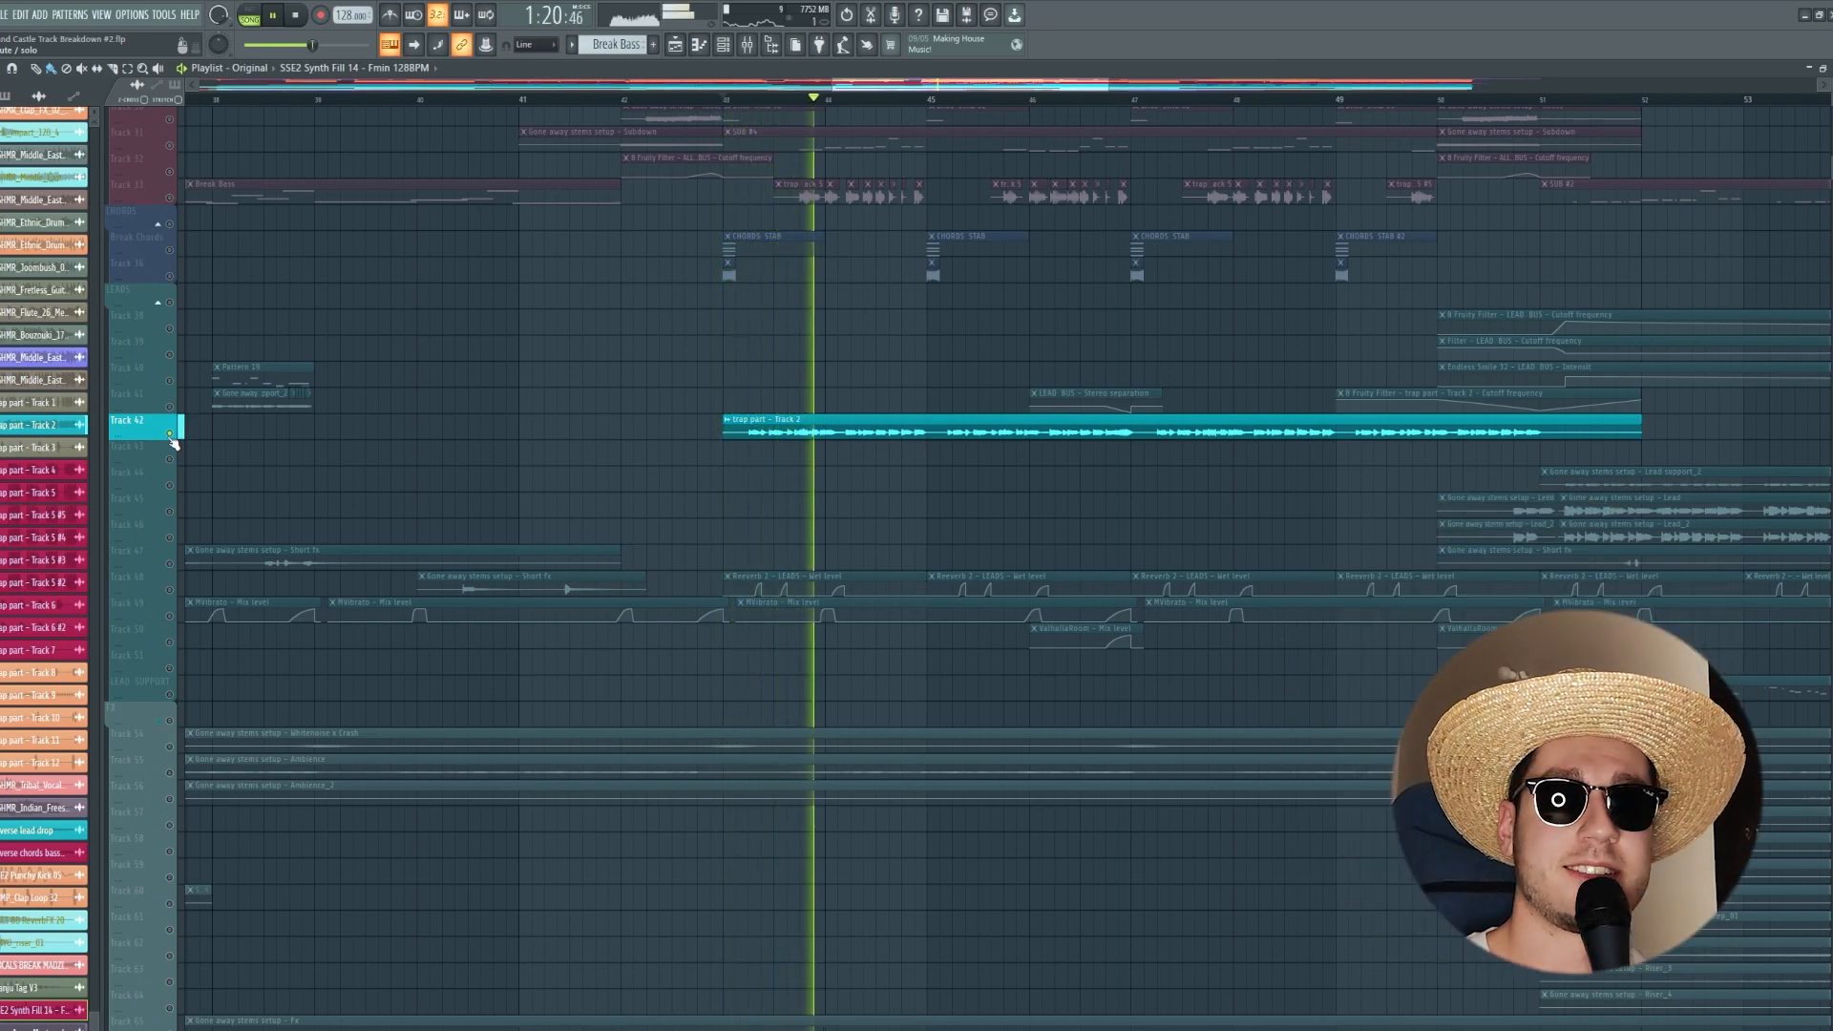
pyautogui.rightClick(172, 435)
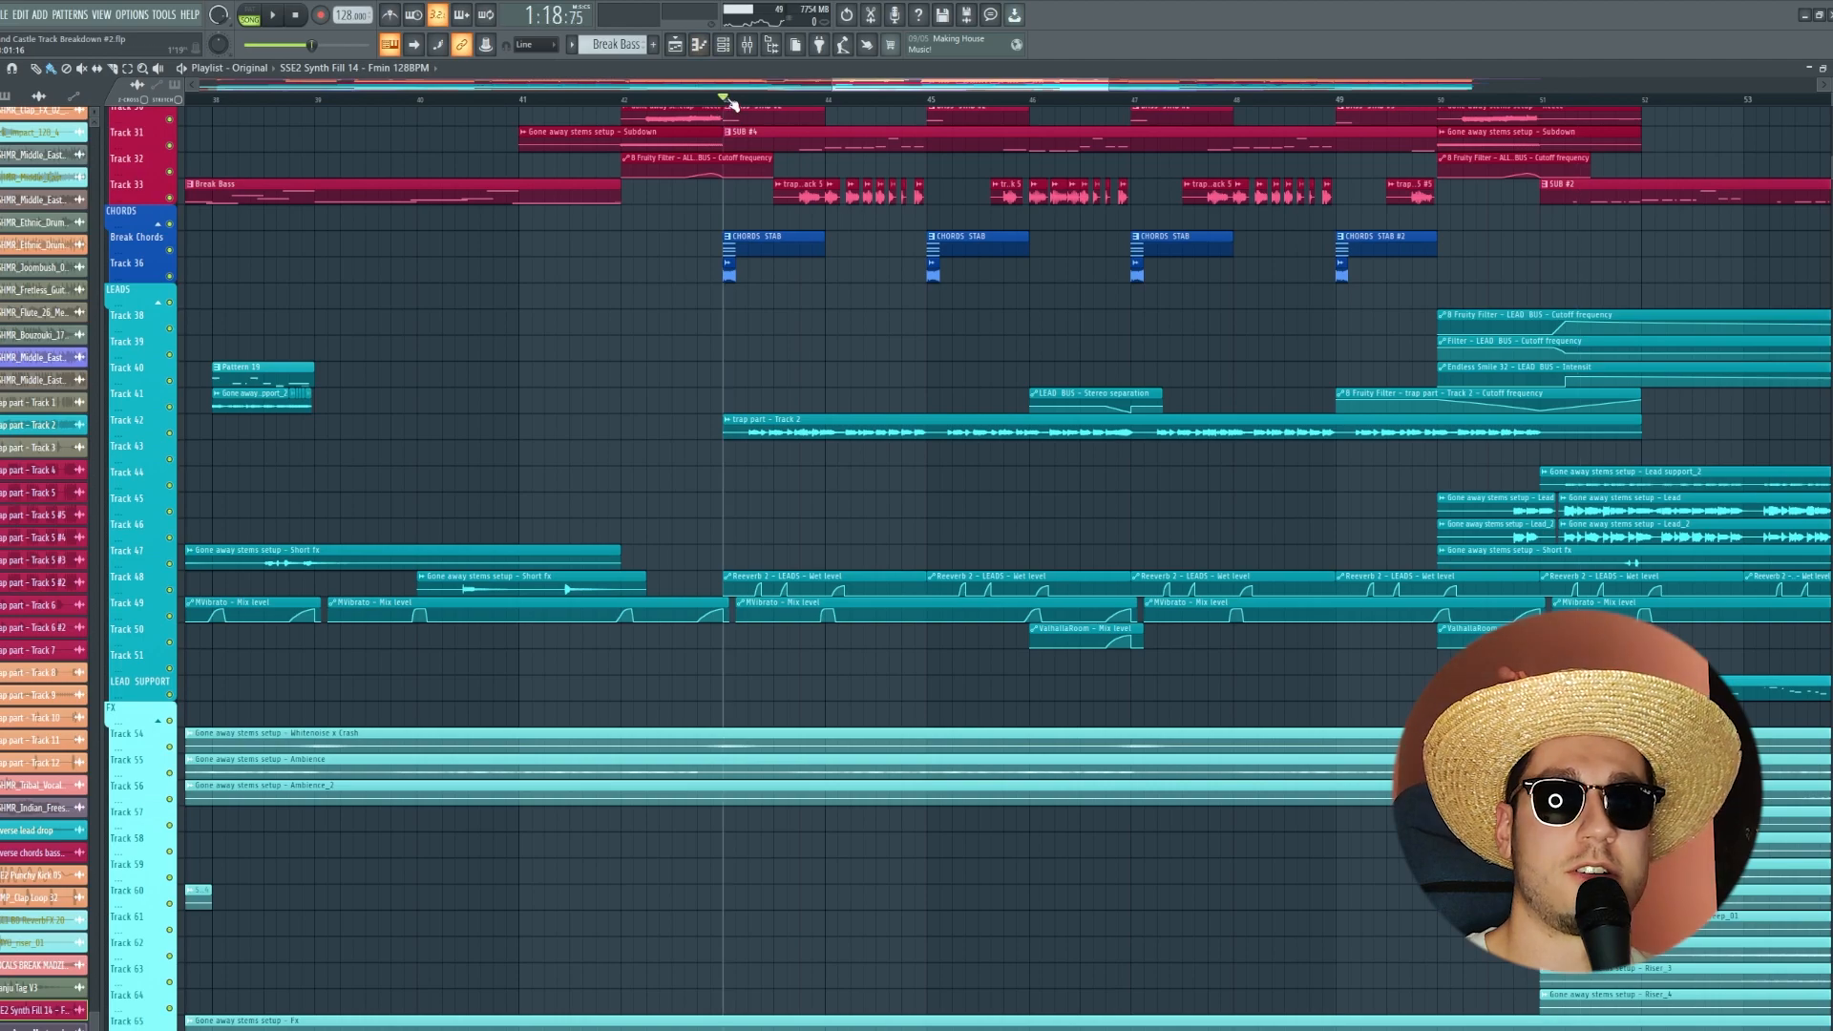
pyautogui.scroll(-2, 731, 103)
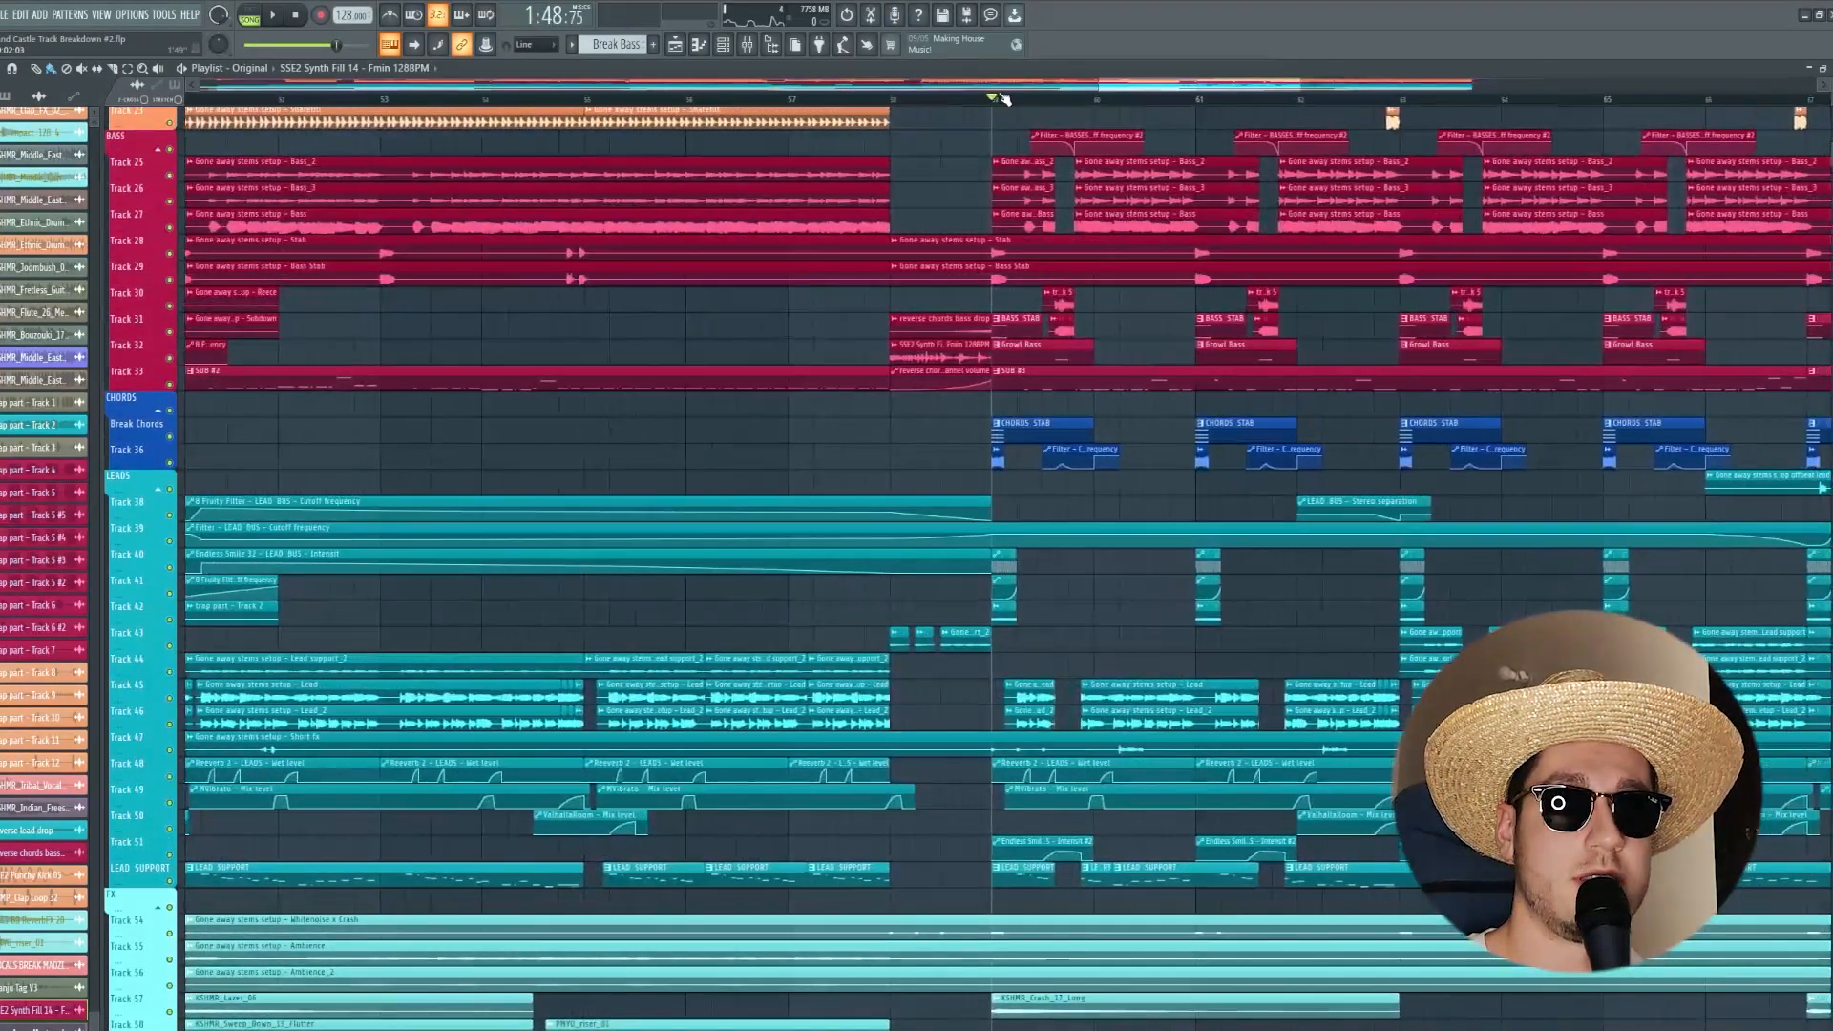
# Step: Play the soloed bass group at the start of the second drop, replaying it from the Growl Bass section
pyautogui.press('space')
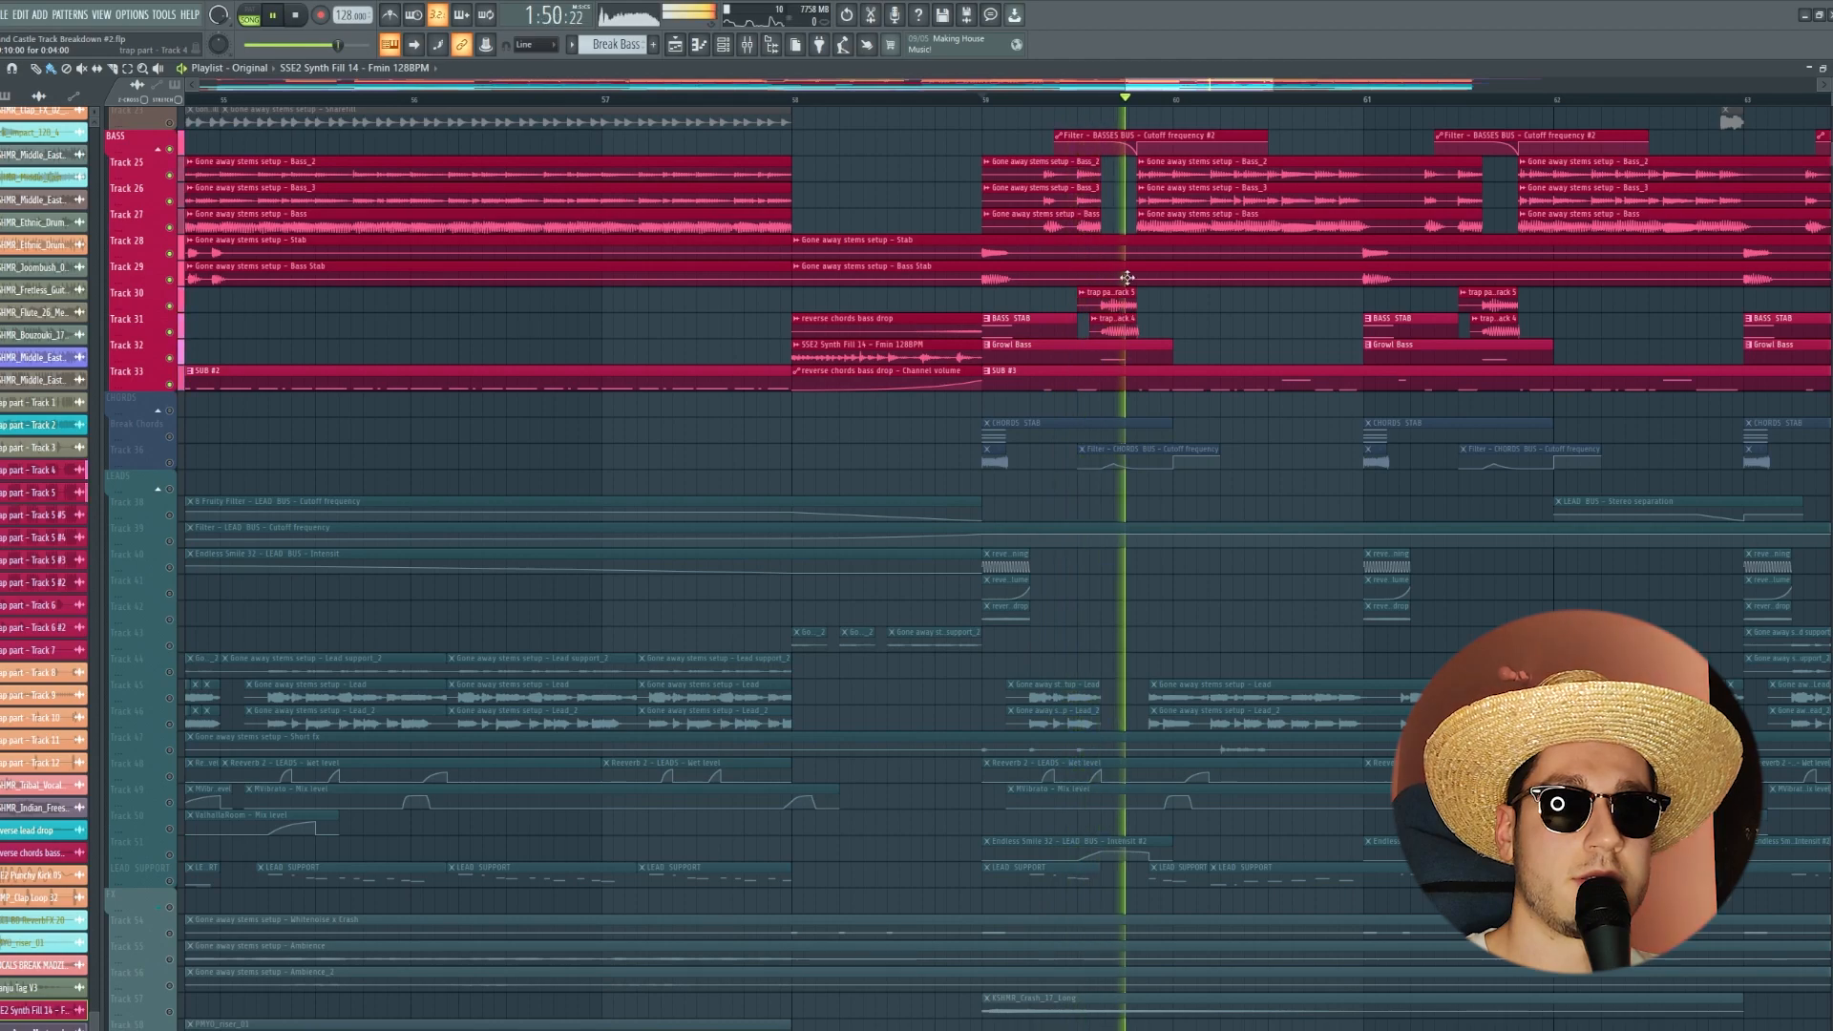
pyautogui.click(1090, 96)
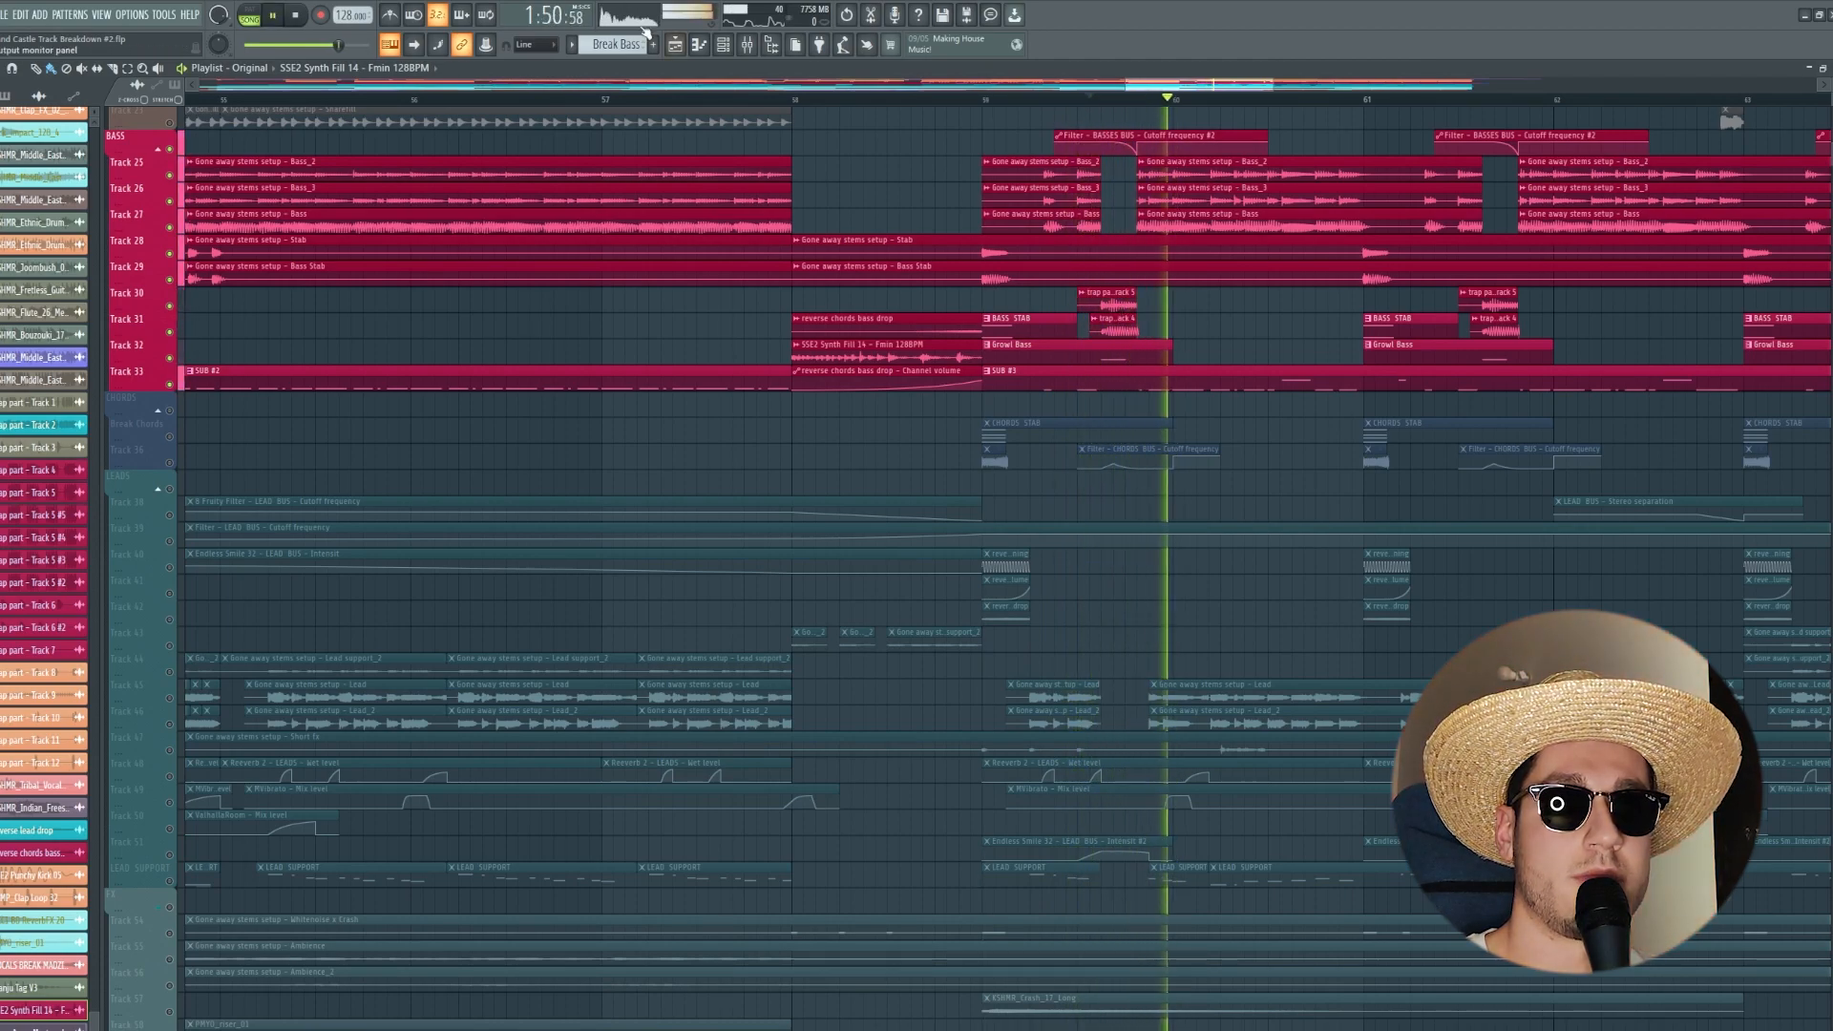
pyautogui.press('space')
# Step: Inspect the FabFilter Saturn, Disperser, OTT and Fruity Stereo Enhancer effects on the Serum #16 mixer track
pyautogui.press('F9')
pyautogui.click(1759, 454)
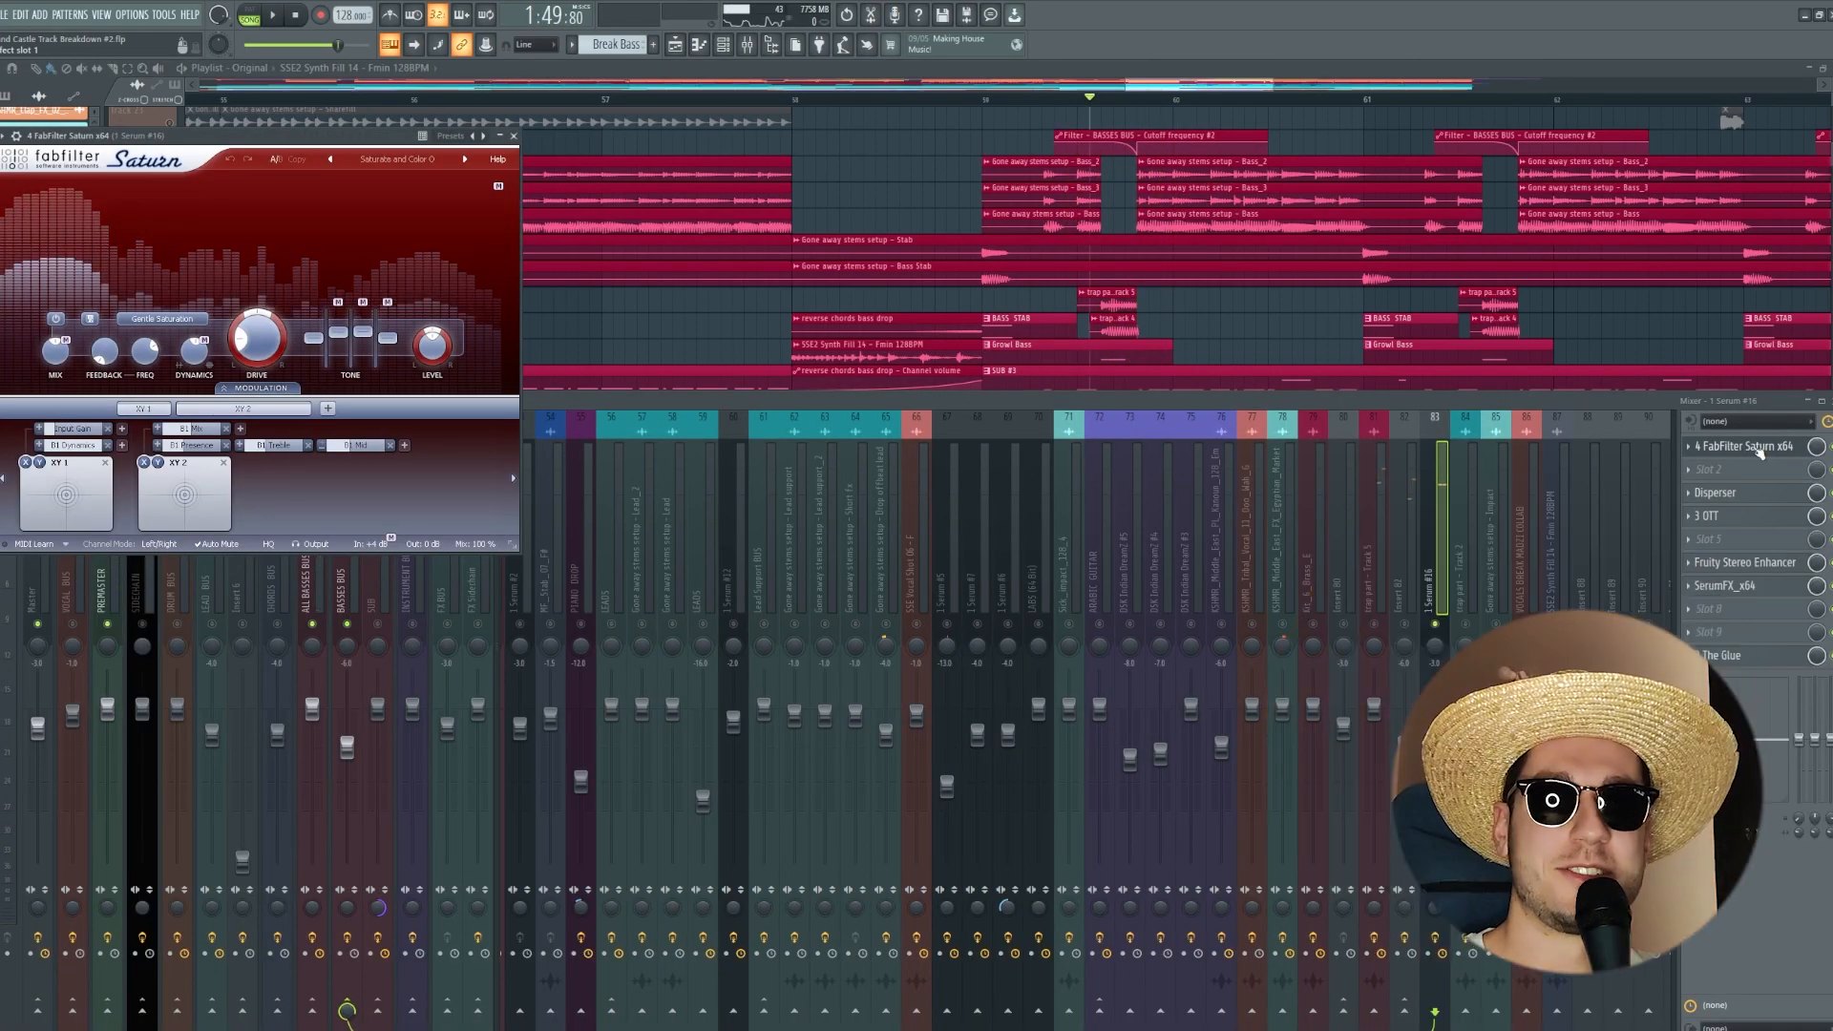
pyautogui.click(1759, 455)
pyautogui.click(1753, 494)
pyautogui.click(1753, 494)
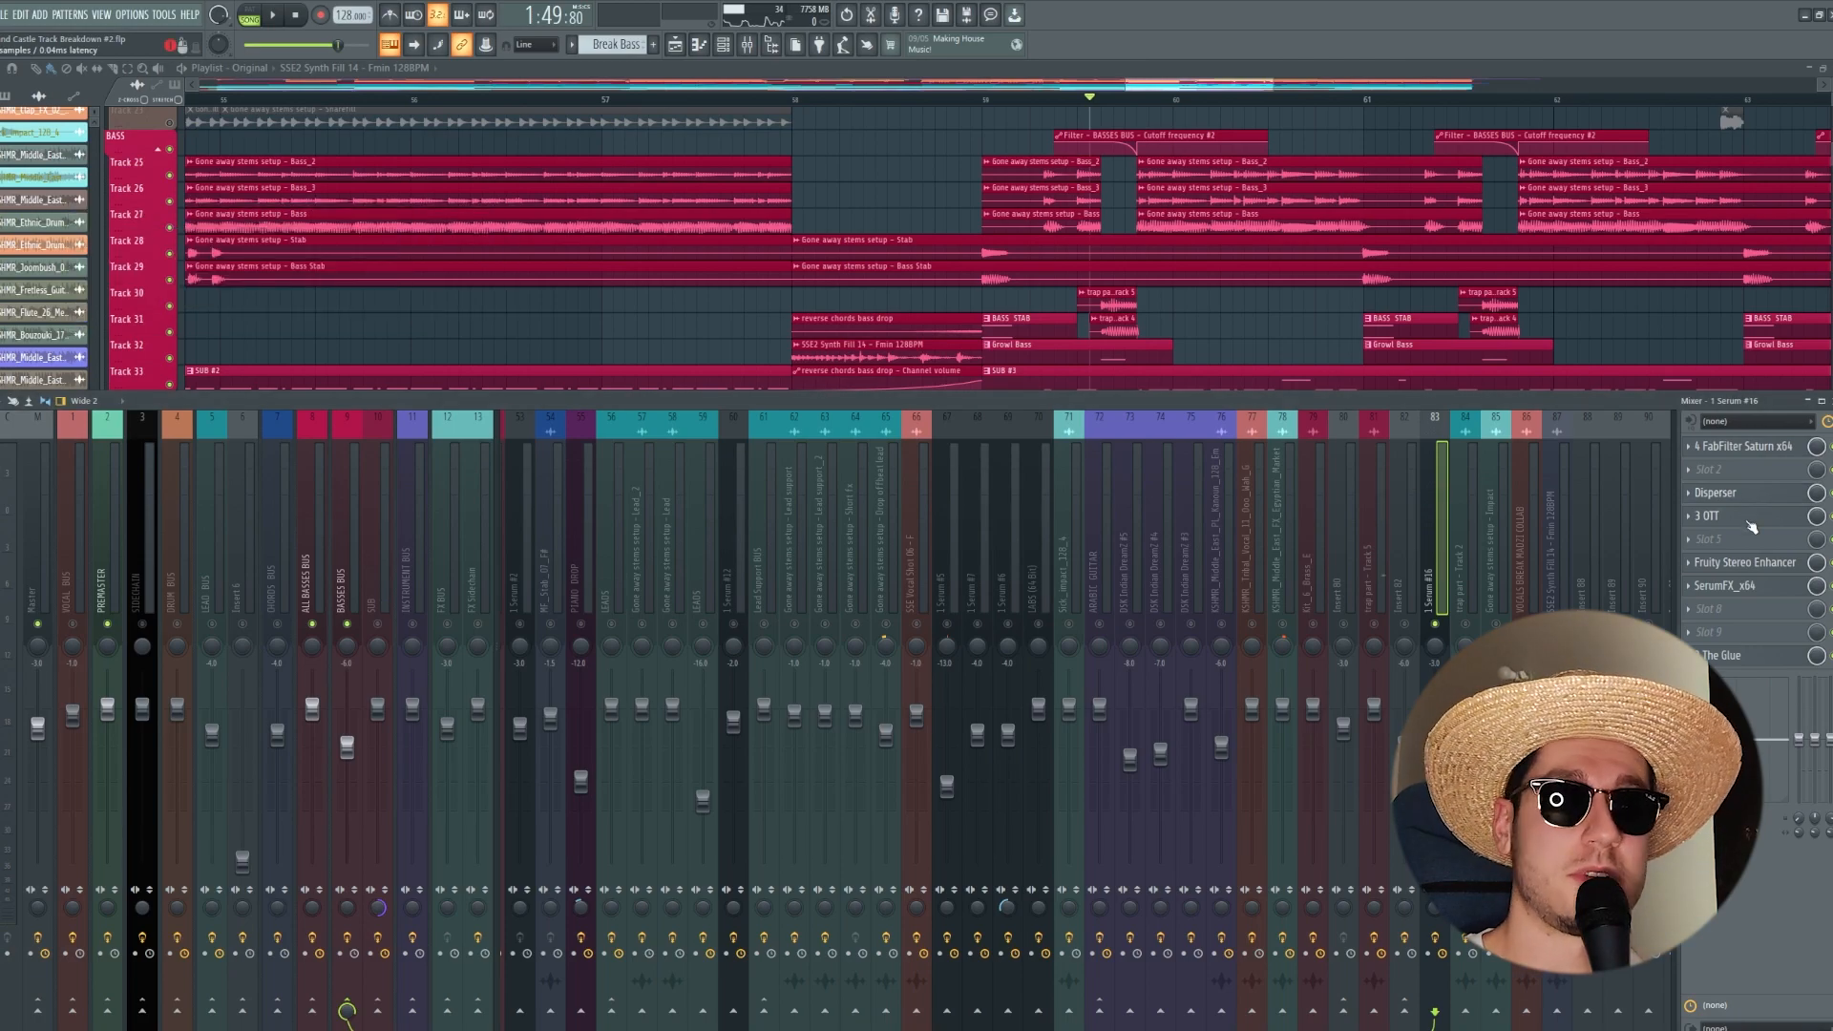
pyautogui.click(1752, 519)
pyautogui.click(1752, 519)
pyautogui.click(1760, 564)
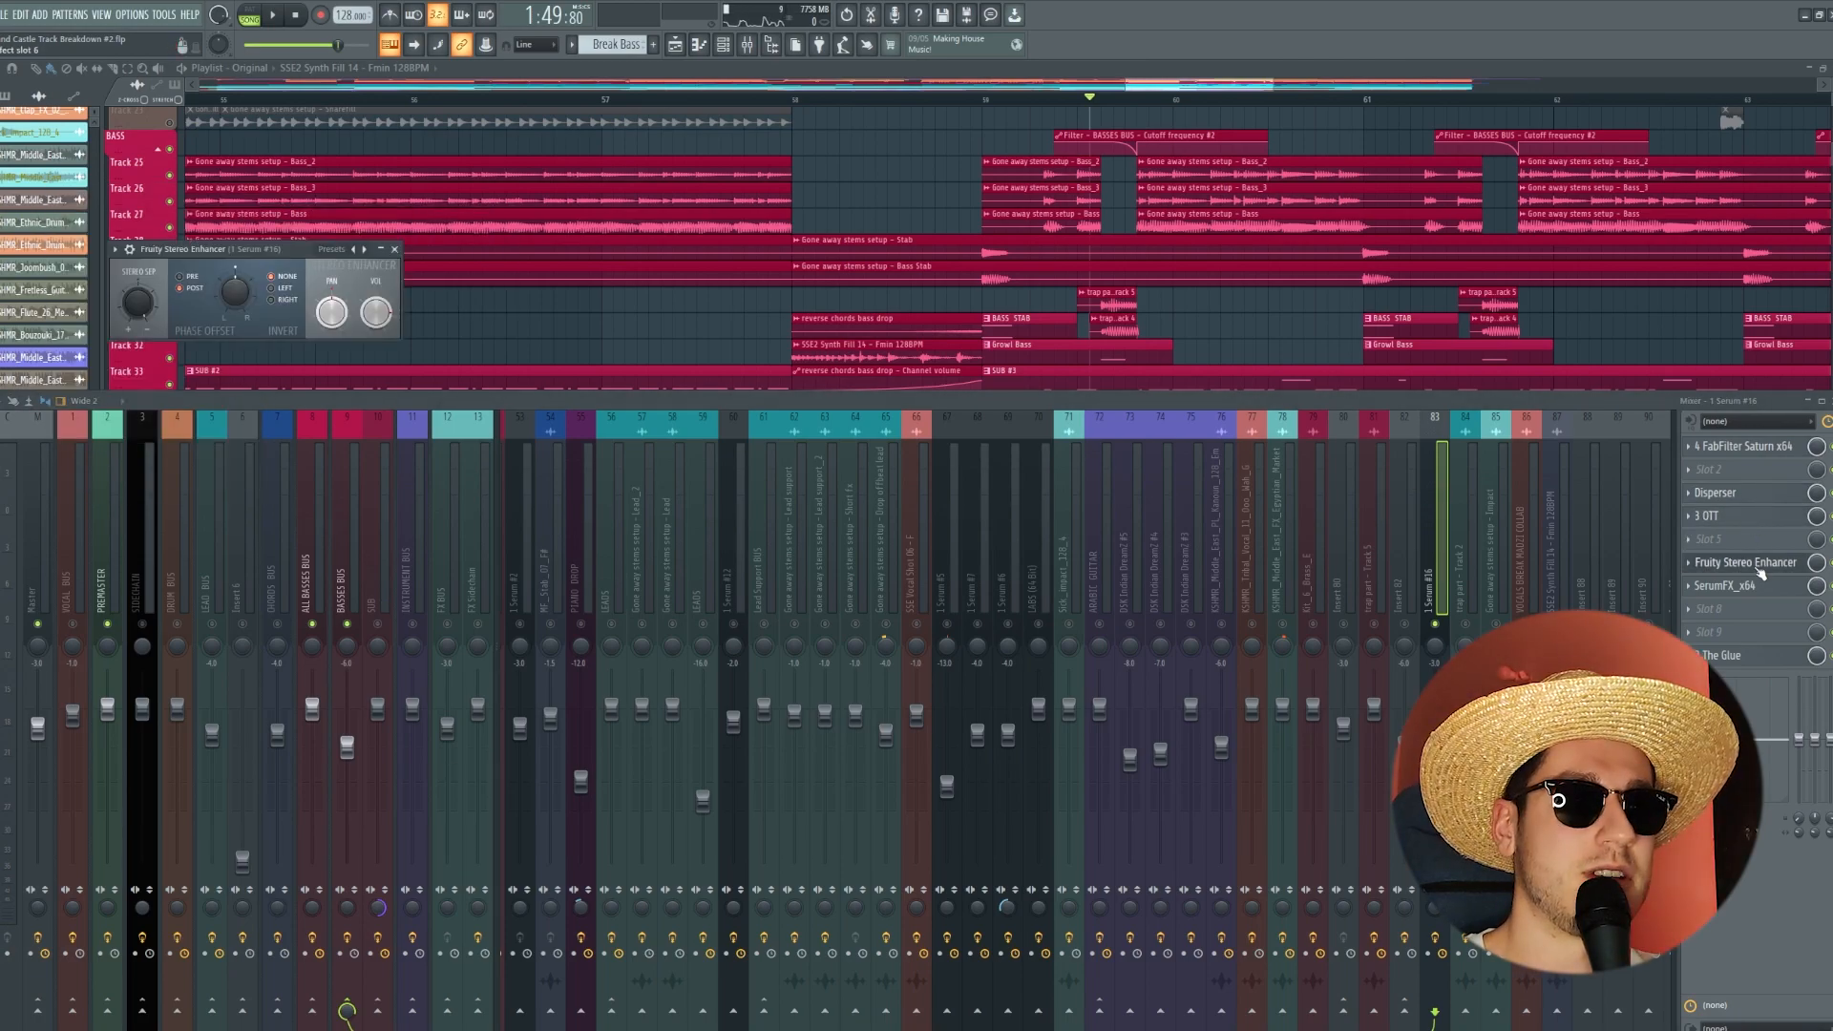
pyautogui.click(1759, 564)
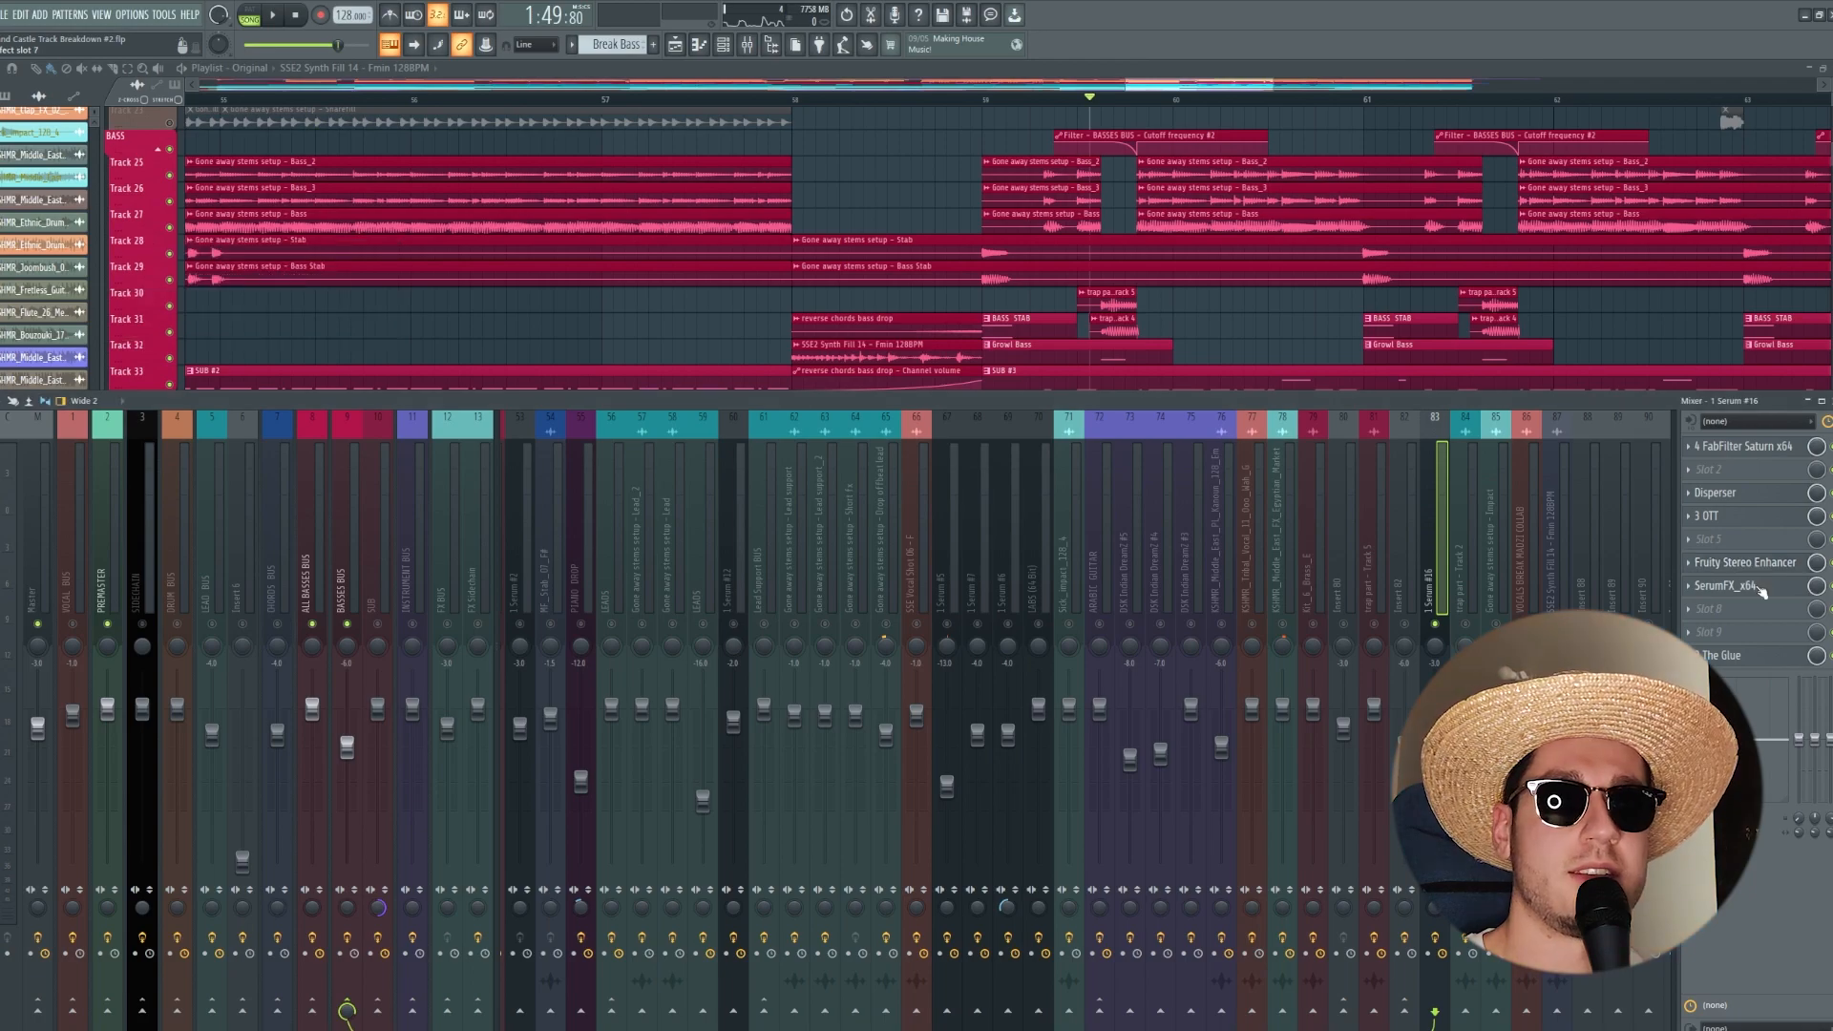
# Step: Inspect the SerumFX and The Glue effects on the Serum #16 mixer track, then close the mixer
pyautogui.click(1757, 585)
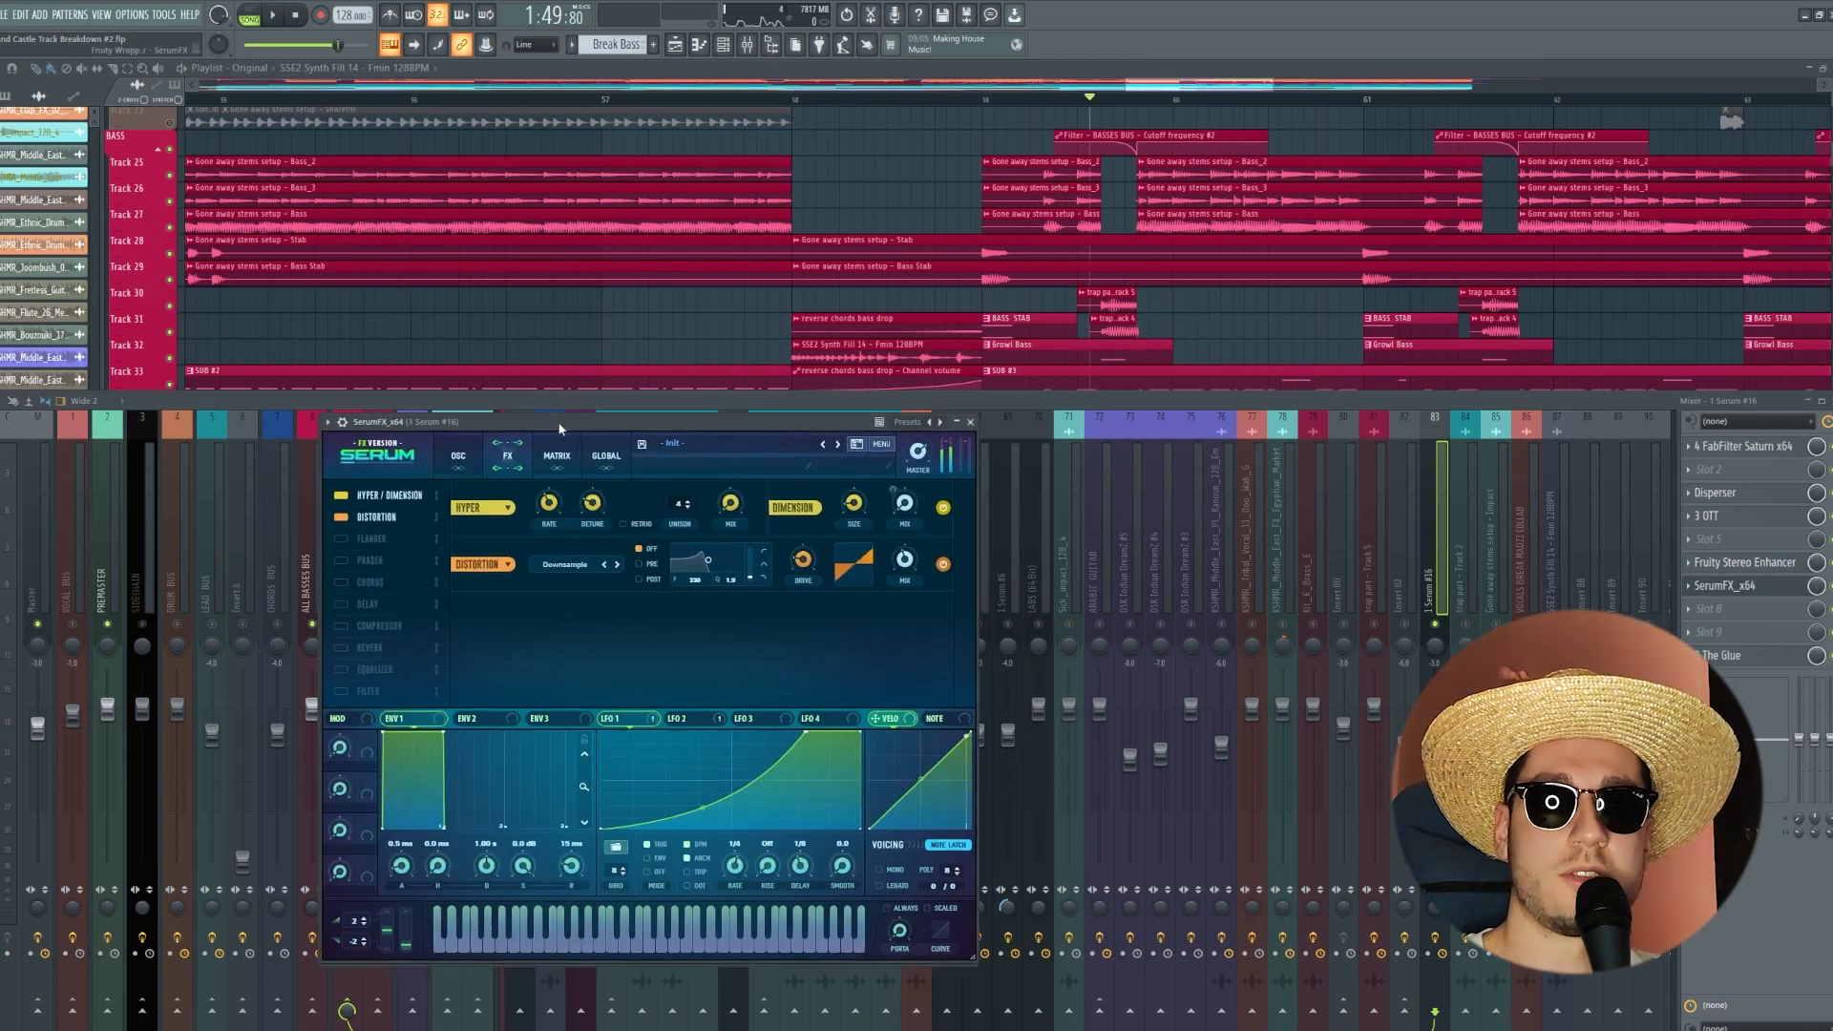
pyautogui.moveTo(559, 426); pyautogui.dragTo(590, 395)
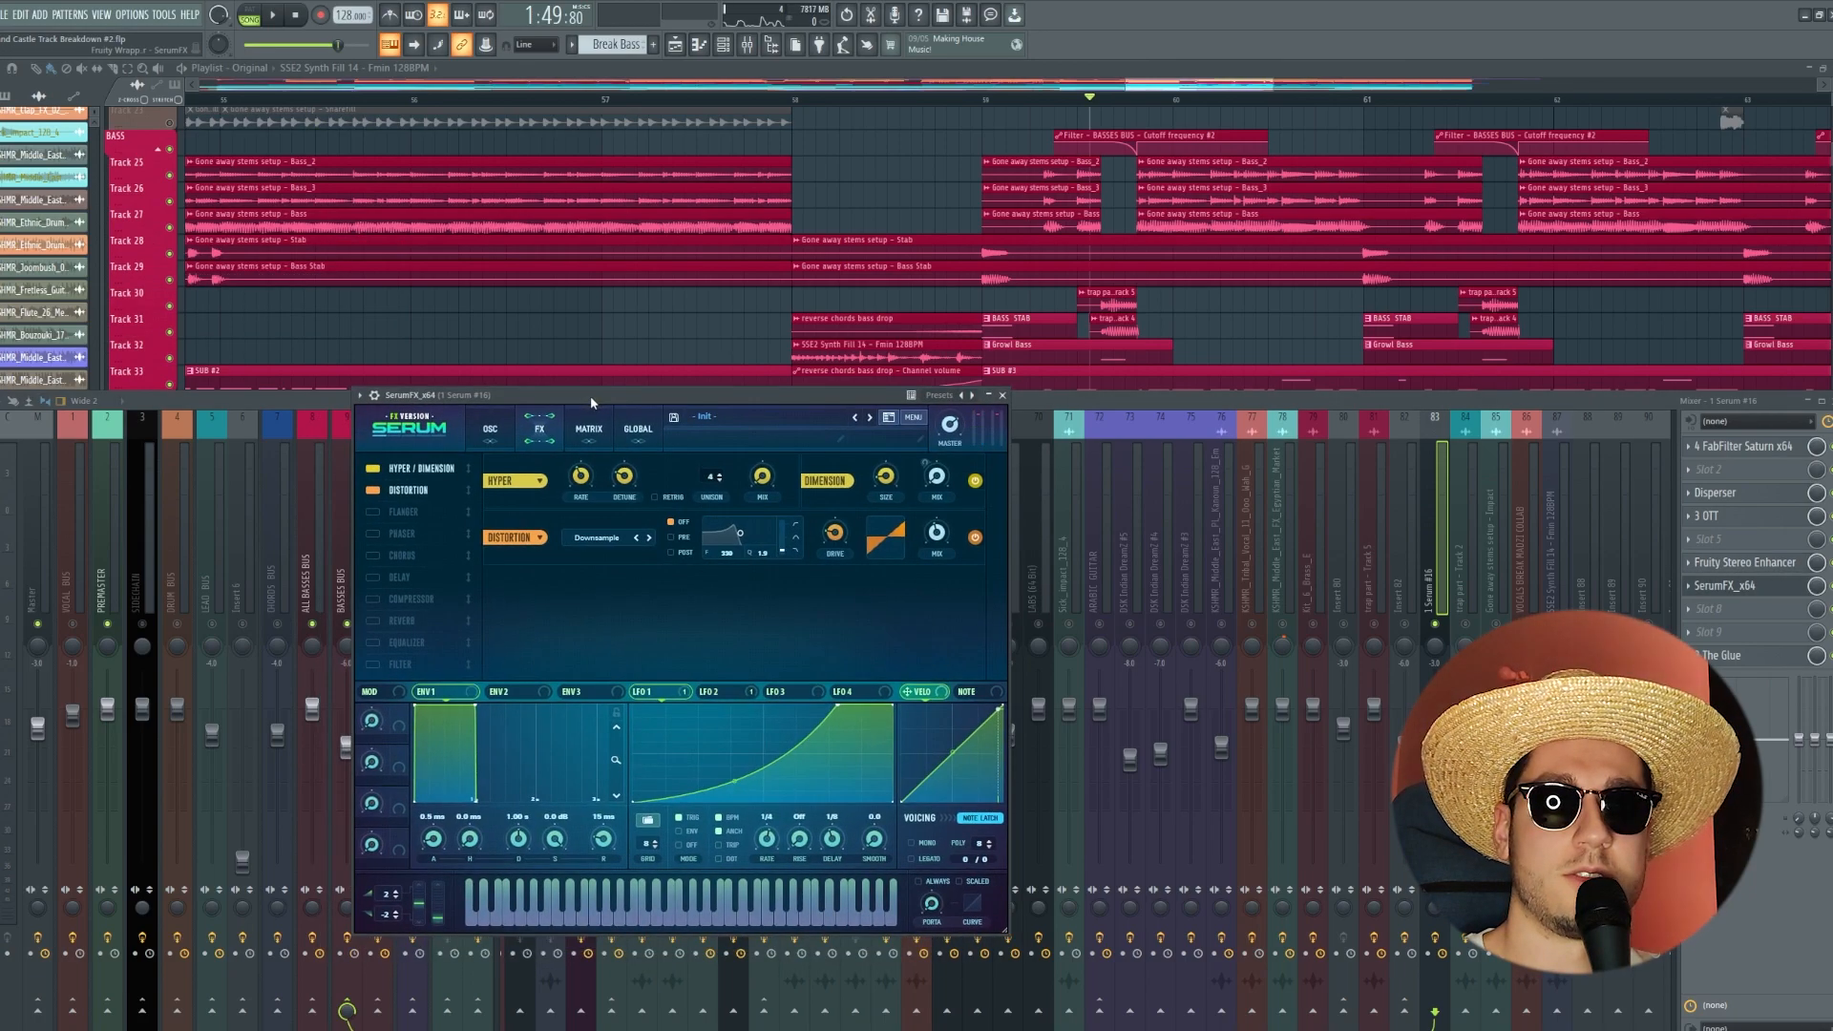
pyautogui.click(1002, 395)
pyautogui.click(1771, 657)
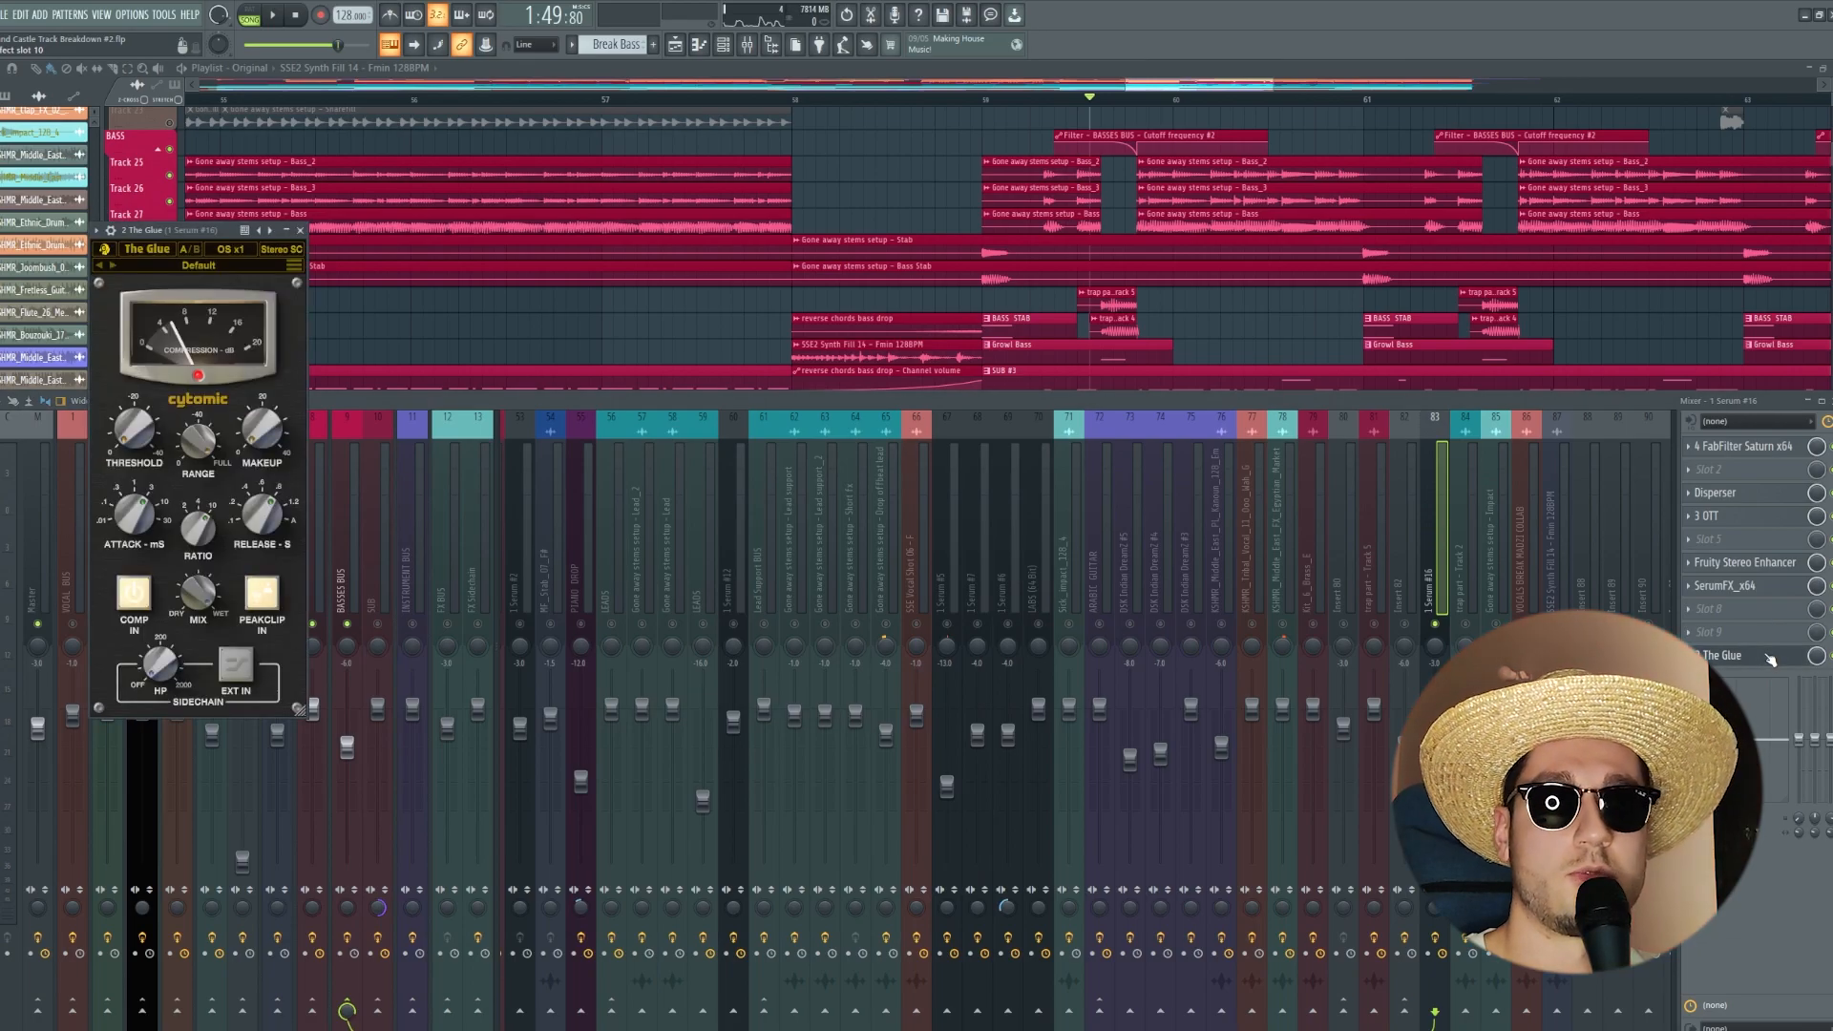
pyautogui.click(1771, 657)
pyautogui.press('F9')
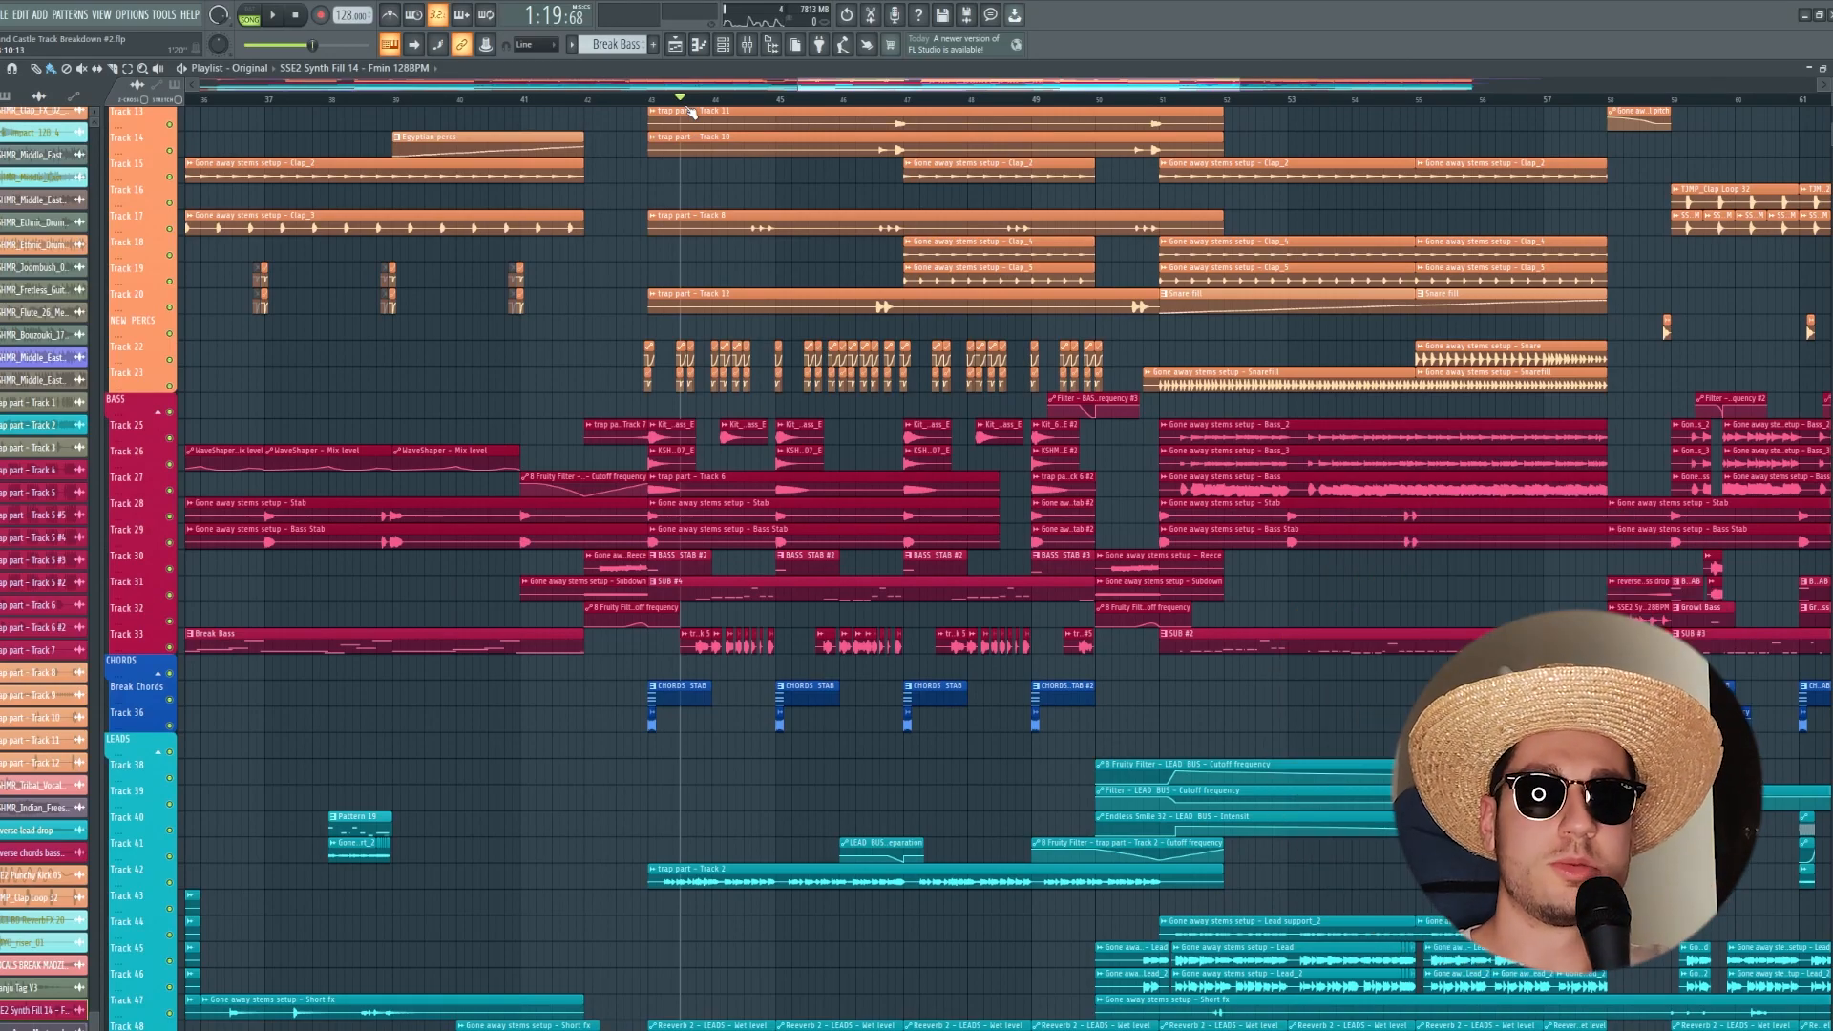
pyautogui.hscroll(-10, 691, 112)
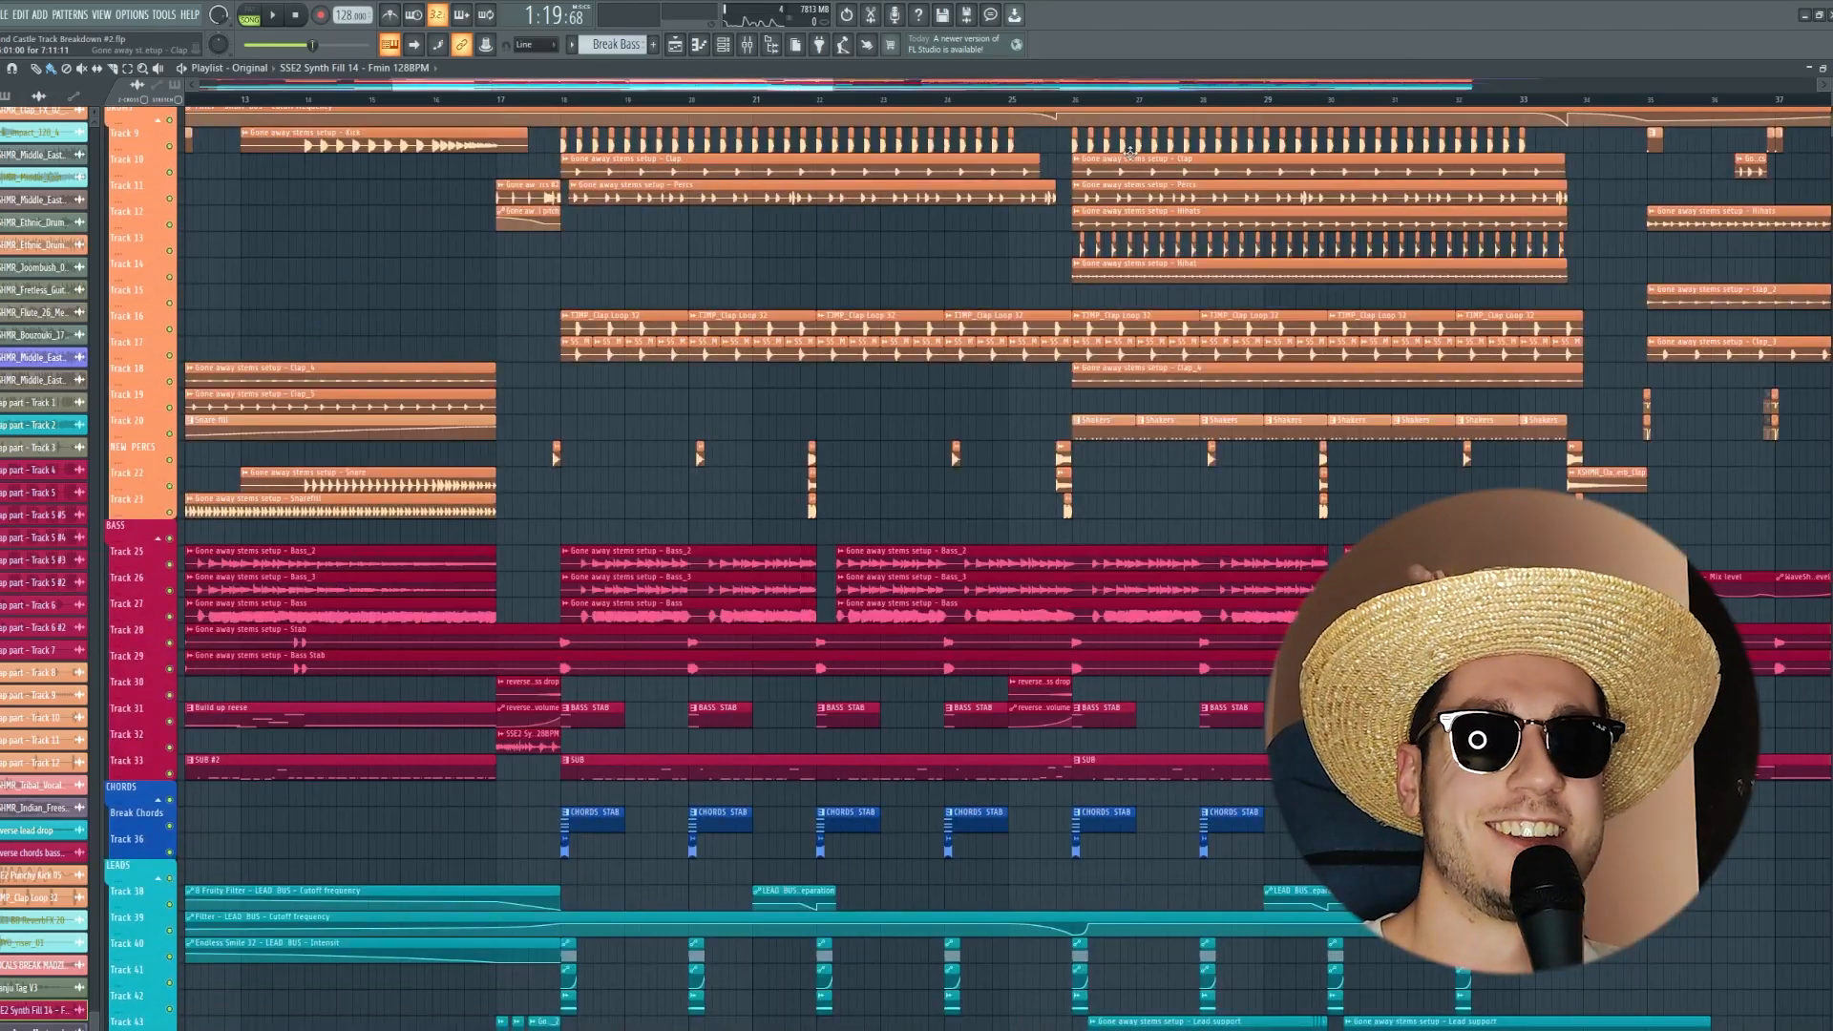
pyautogui.scroll(-5, 1065, 103)
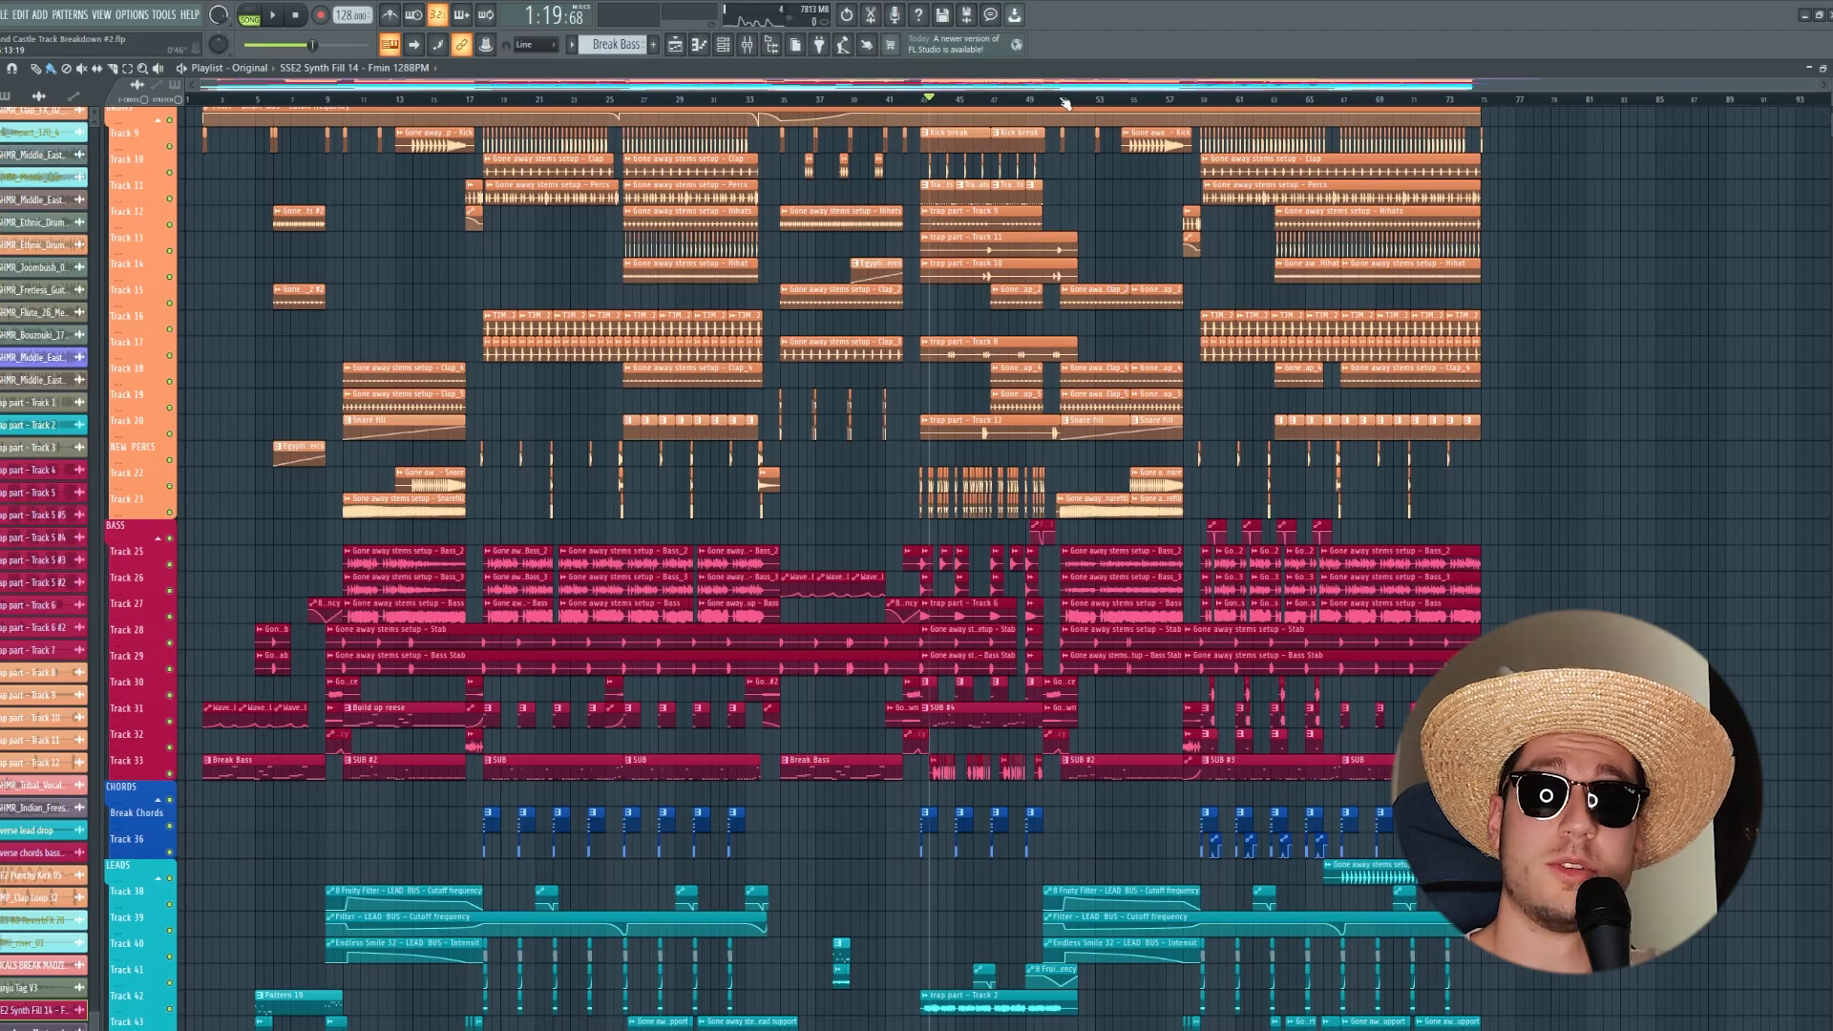